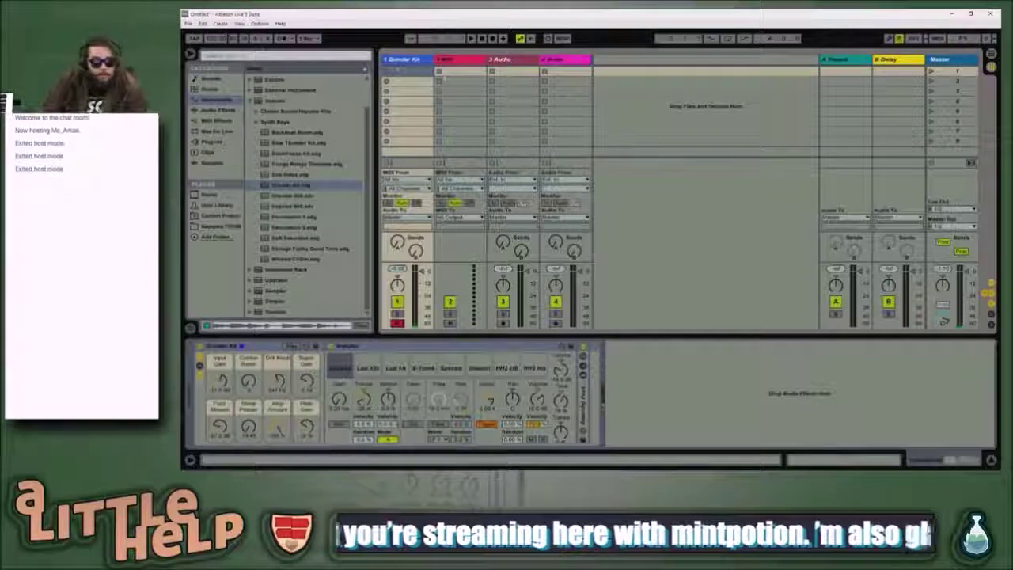
- Map the R key to the transport's Global Record and the S key to Stop in key mapping mode
{"action": "key", "text": "ctrl+k"}
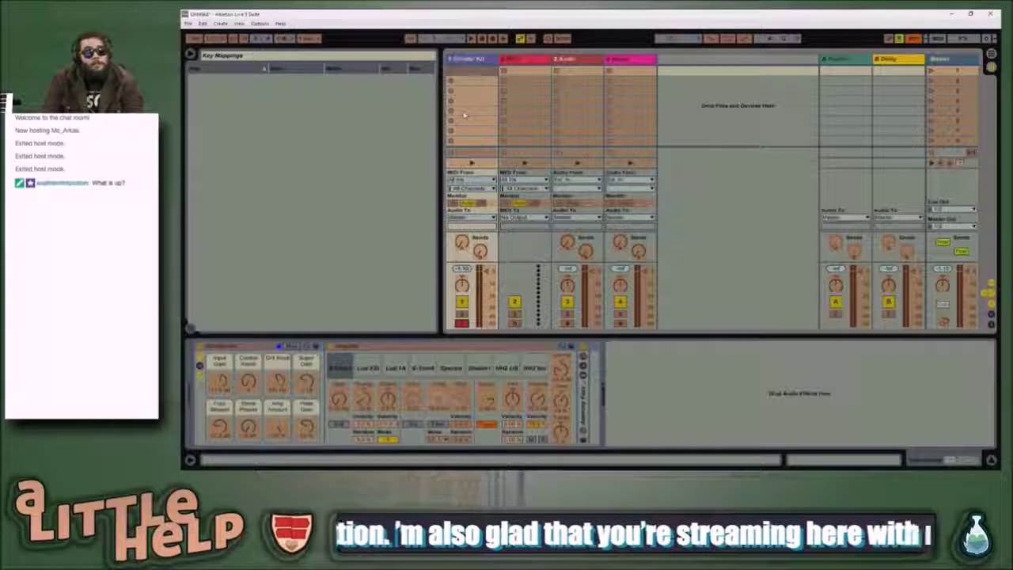
{"action": "left_click", "coordinate": [494, 39]}
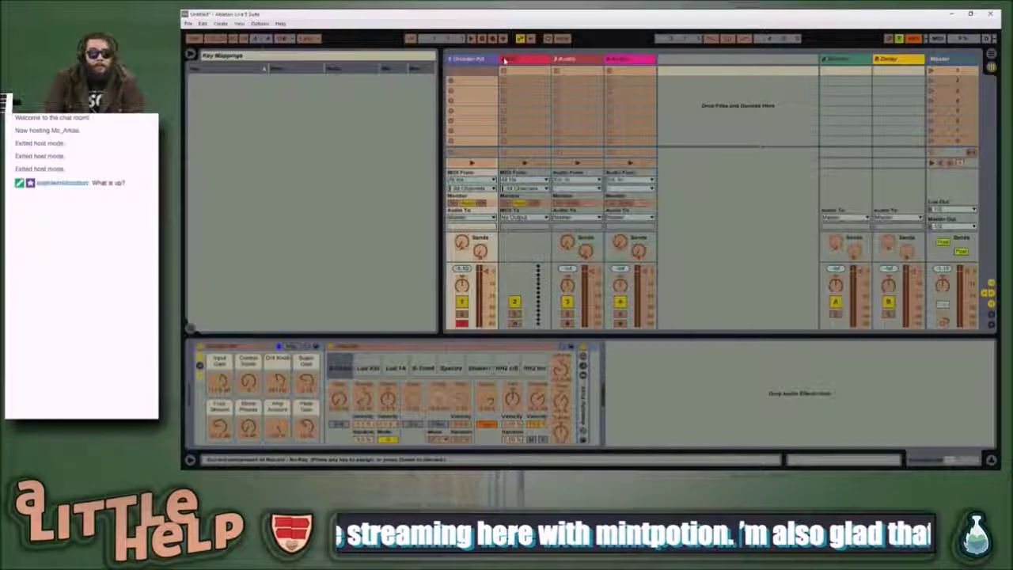
{"action": "key", "text": "r"}
{"action": "left_click", "coordinate": [483, 38]}
{"action": "key", "text": "s"}
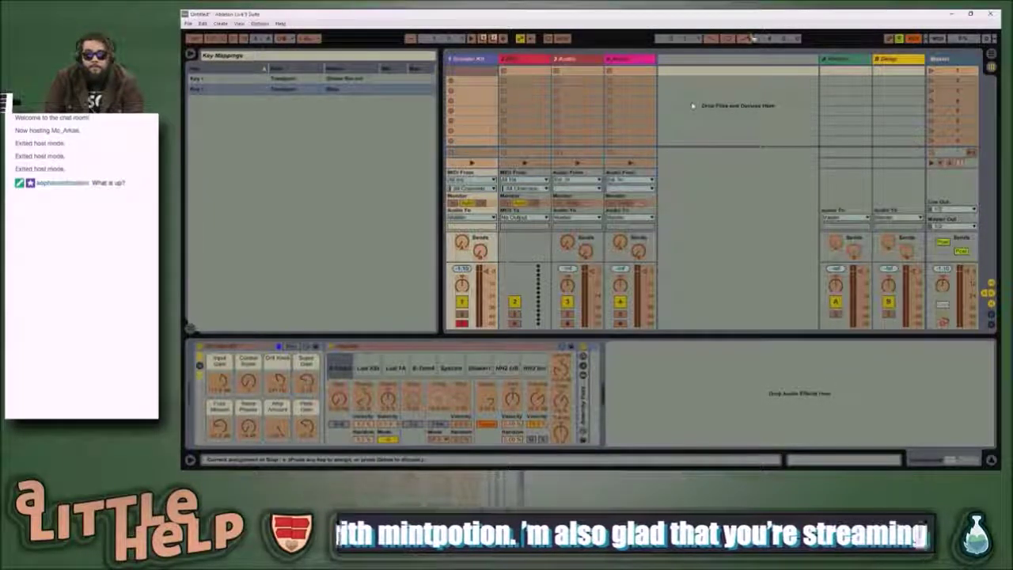
- Map the transport's loop controls to keys, L for Loop On/Off, I for Punch In and O for Punch Out, and leave key mapping mode
{"action": "left_click", "coordinate": [732, 39]}
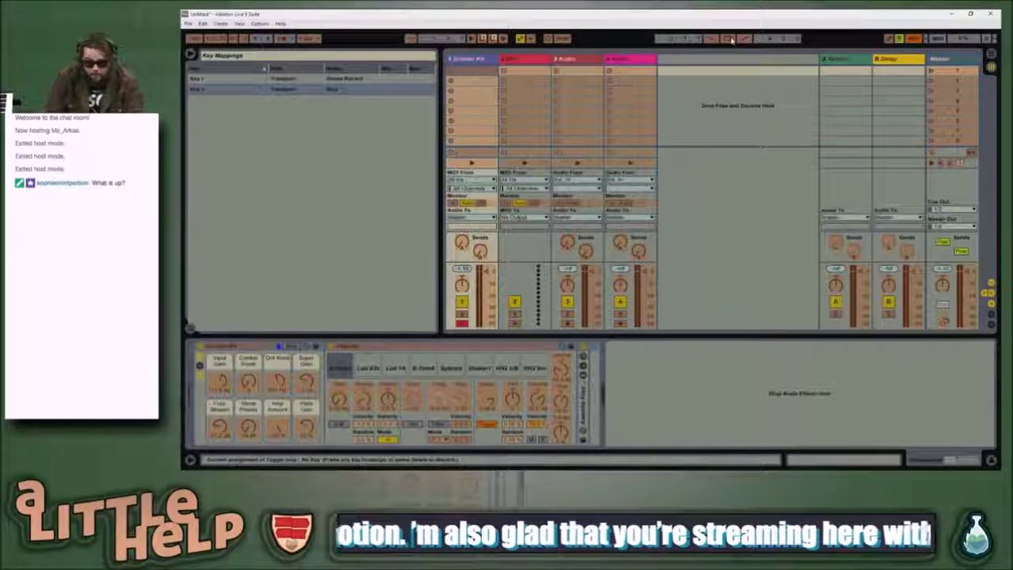
{"action": "key", "text": "l"}
{"action": "left_click", "coordinate": [712, 39]}
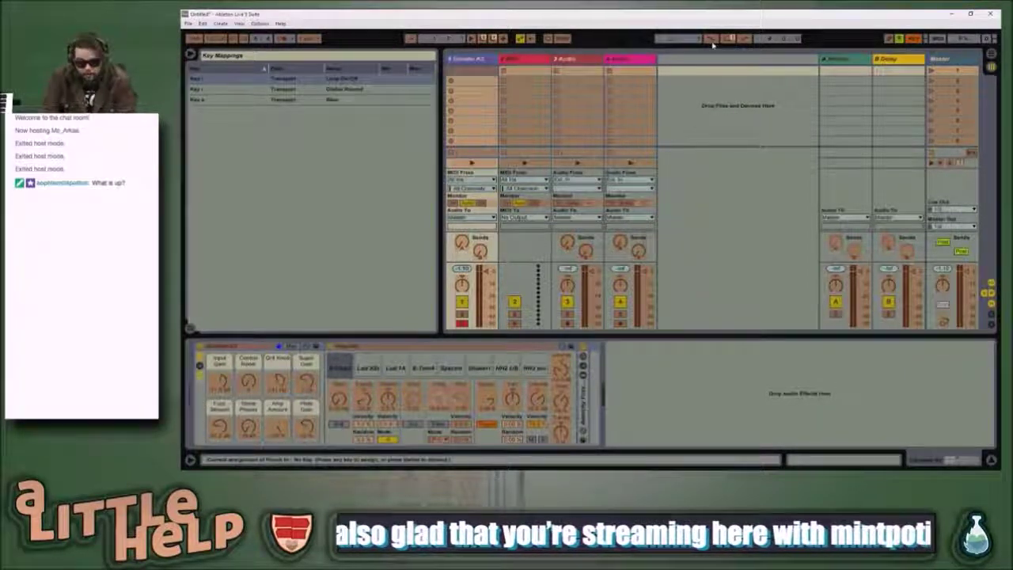
{"action": "key", "text": "i"}
{"action": "left_click", "coordinate": [745, 40]}
{"action": "key", "text": "o"}
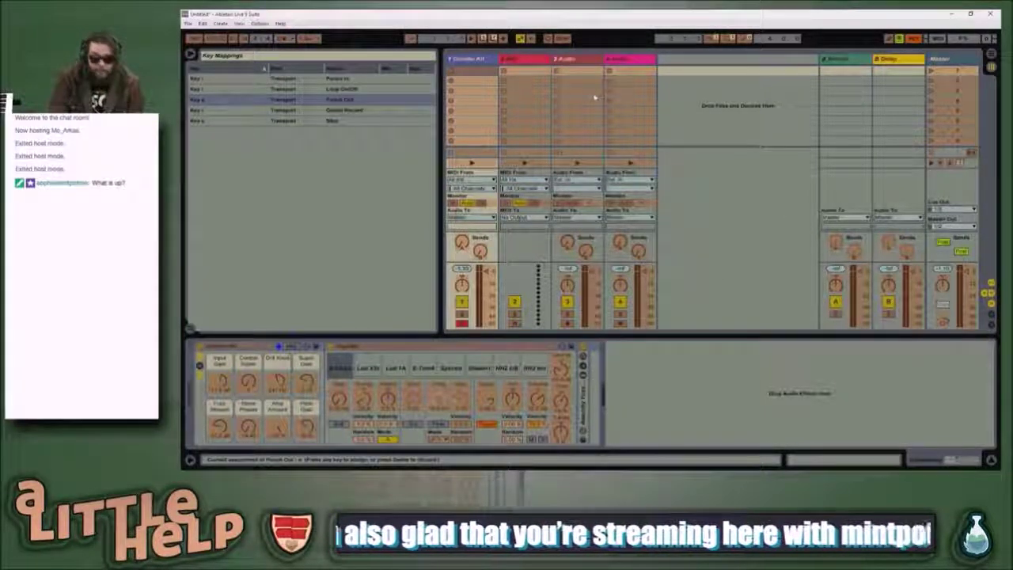
{"action": "key", "text": "ctrl+k"}
- Create an empty MIDI clip in the MIDI track's first slot and map the P key to the clip editor's MIDI note preview
{"action": "double_click", "coordinate": [472, 72]}
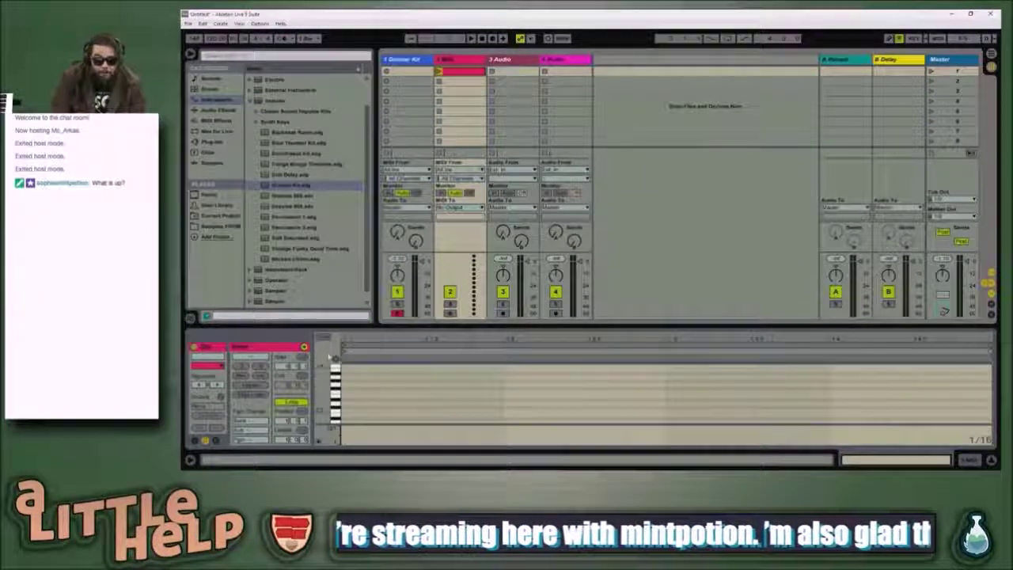
{"action": "key", "text": "ctrl+k"}
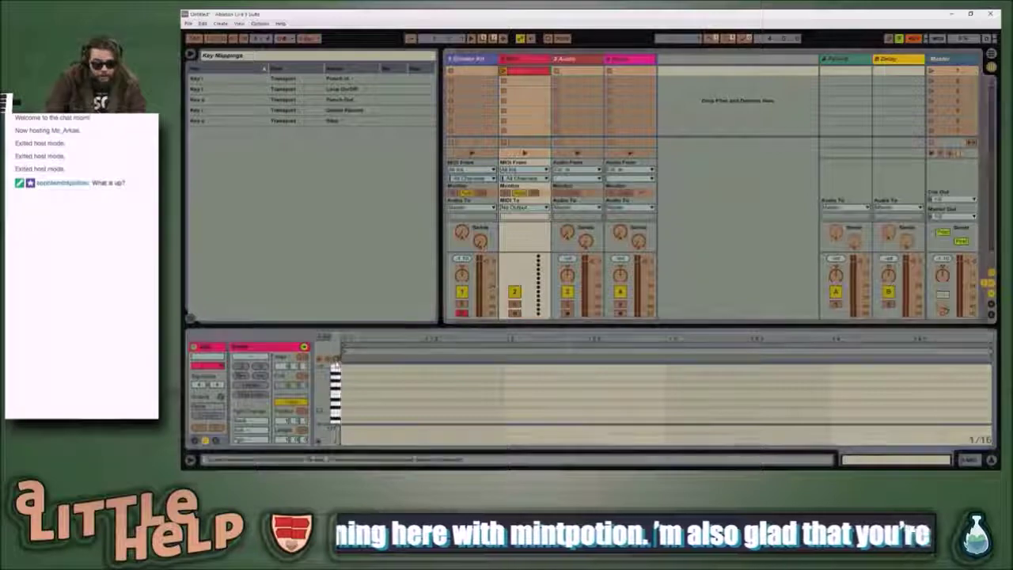
{"action": "left_click", "coordinate": [336, 360]}
{"action": "key", "text": "p"}
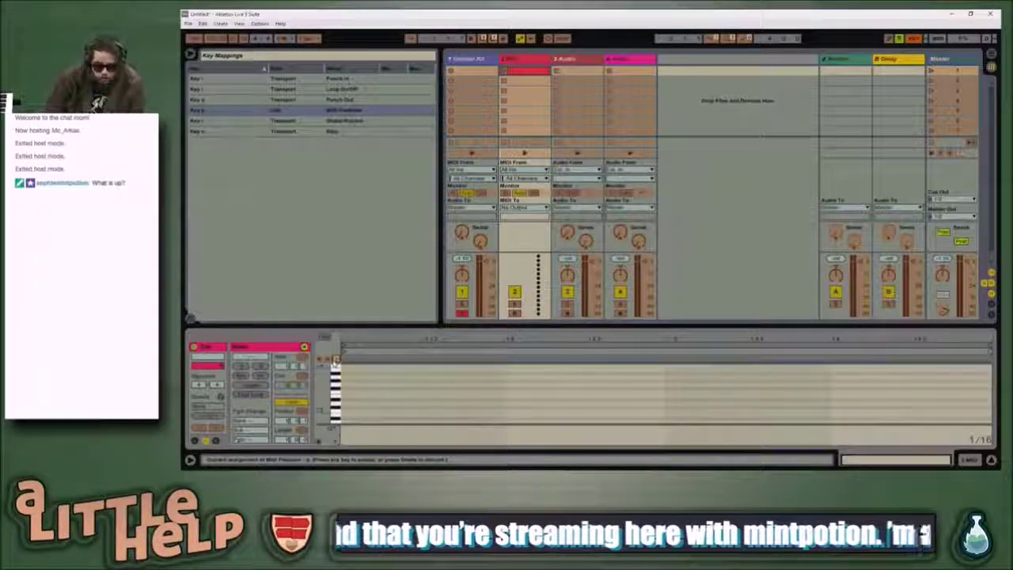
{"action": "key", "text": "ctrl+k"}
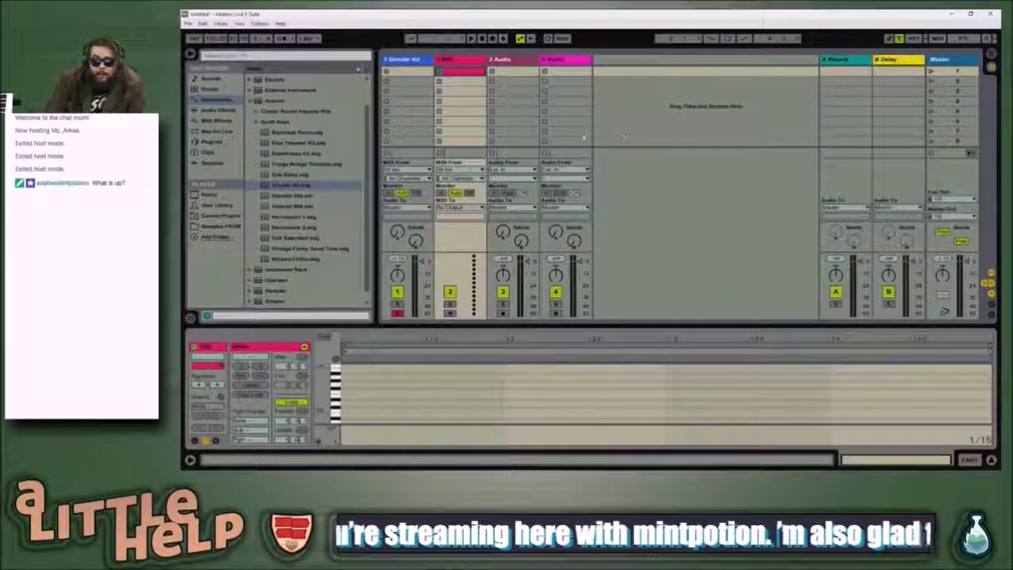
- Delete the MIDI track and the adjacent third audio track, and load the Vintage Funky Good Time kit onto a new track
{"action": "left_click", "coordinate": [583, 133]}
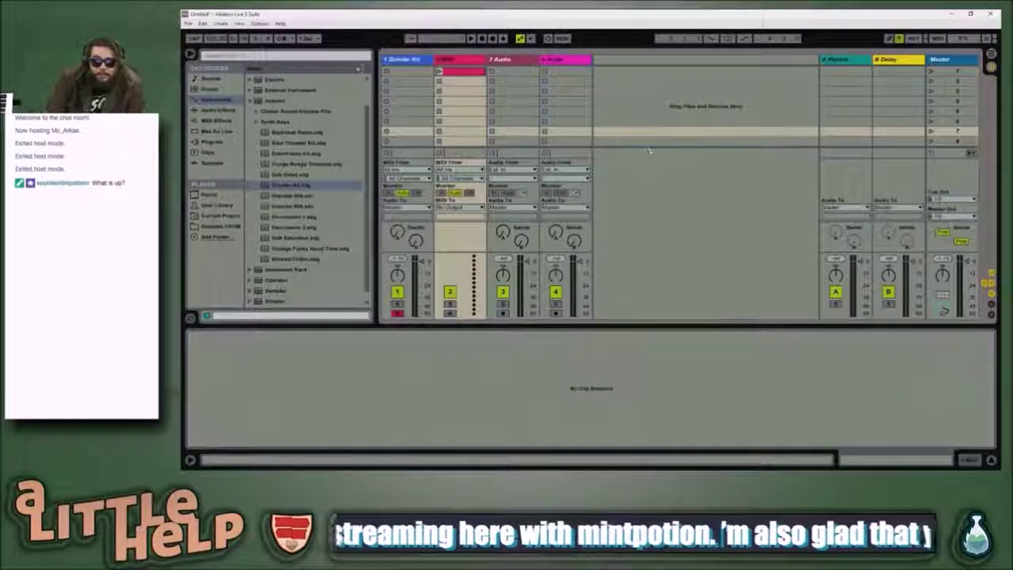
{"action": "left_click", "coordinate": [513, 60]}
{"action": "left_click", "coordinate": [460, 59], "text": "shift"}
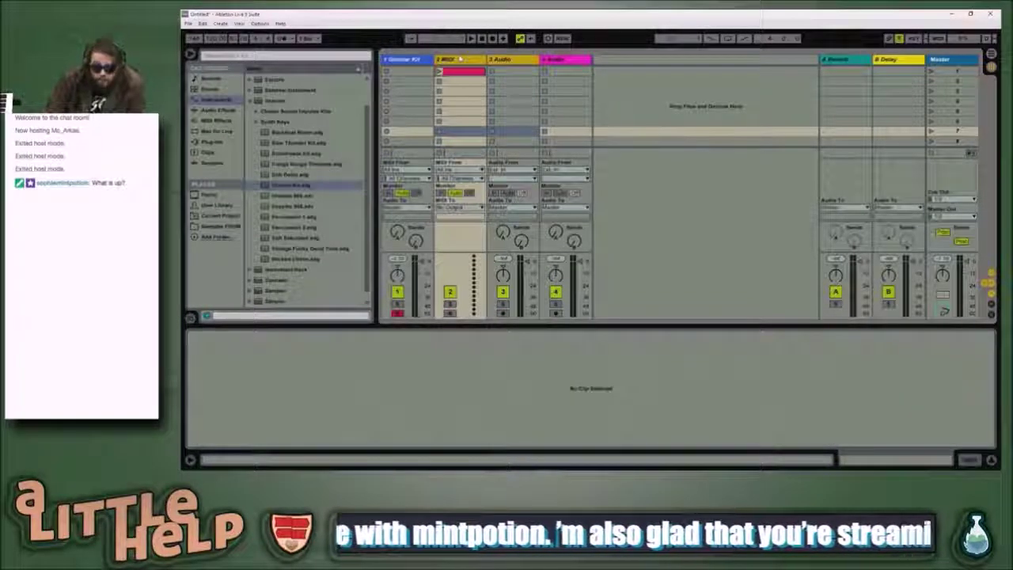
{"action": "key", "text": "Delete"}
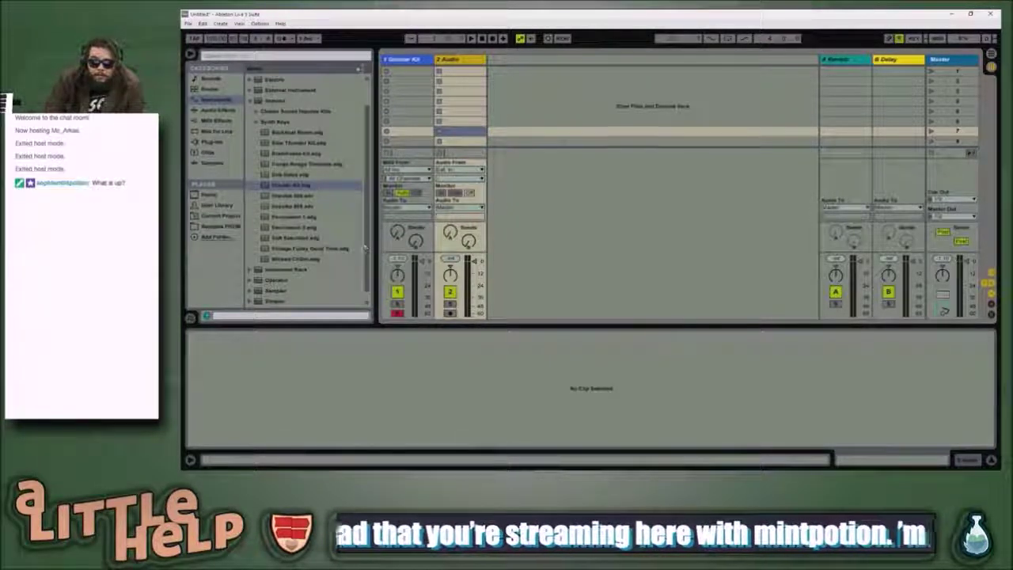
{"action": "left_click", "coordinate": [307, 249]}
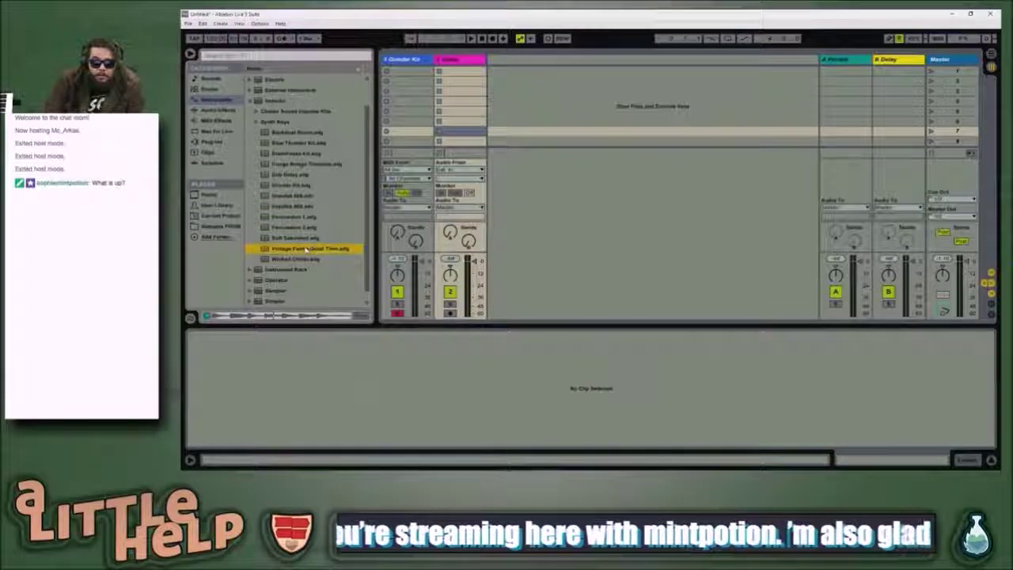
{"action": "double_click", "coordinate": [310, 249]}
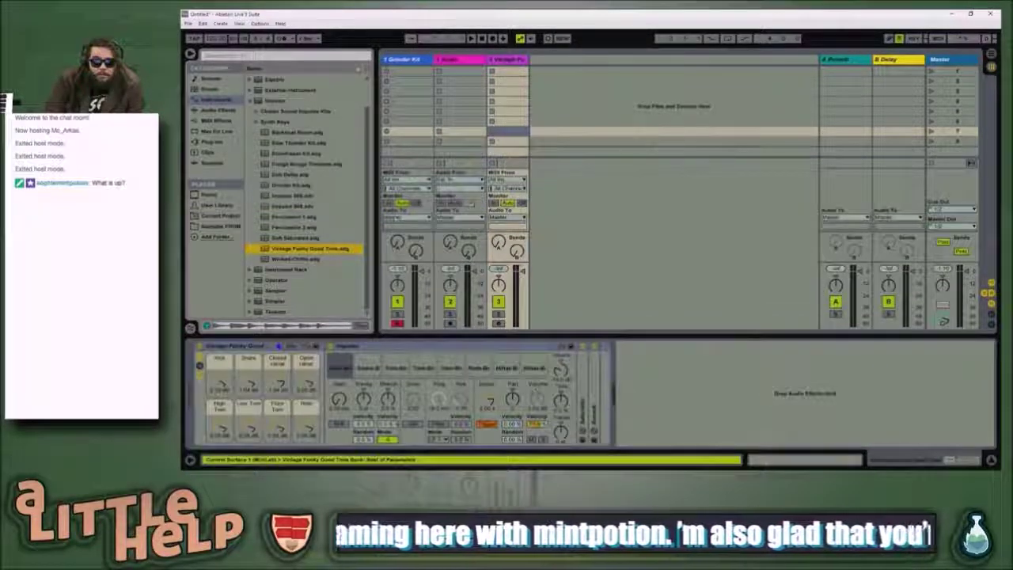
- Map uppercase R to Session Record and K to selecting the audio track, and leave key mapping mode
{"action": "key", "text": "ctrl+k"}
{"action": "left_click", "coordinate": [547, 40]}
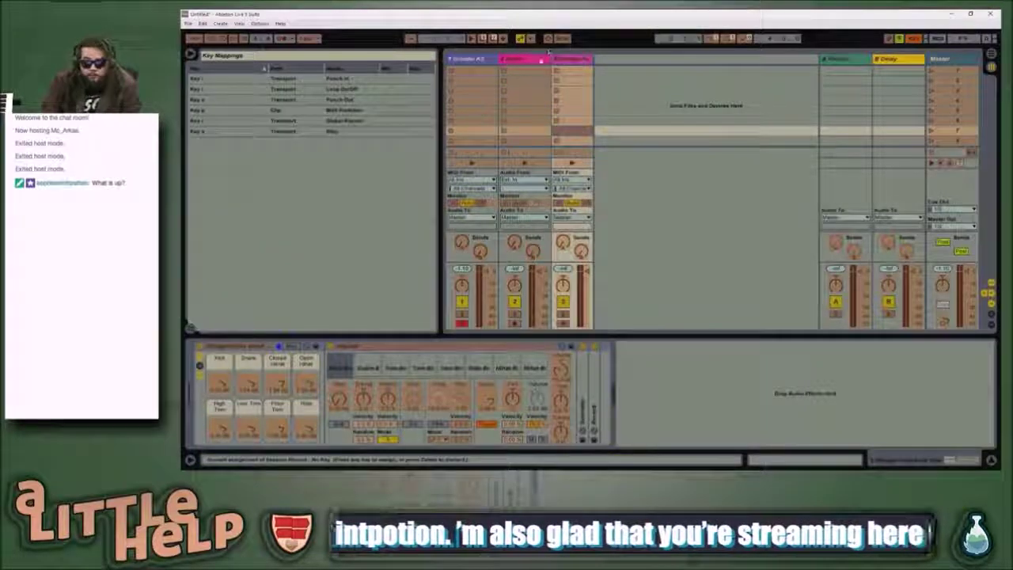
{"action": "key", "text": "w"}
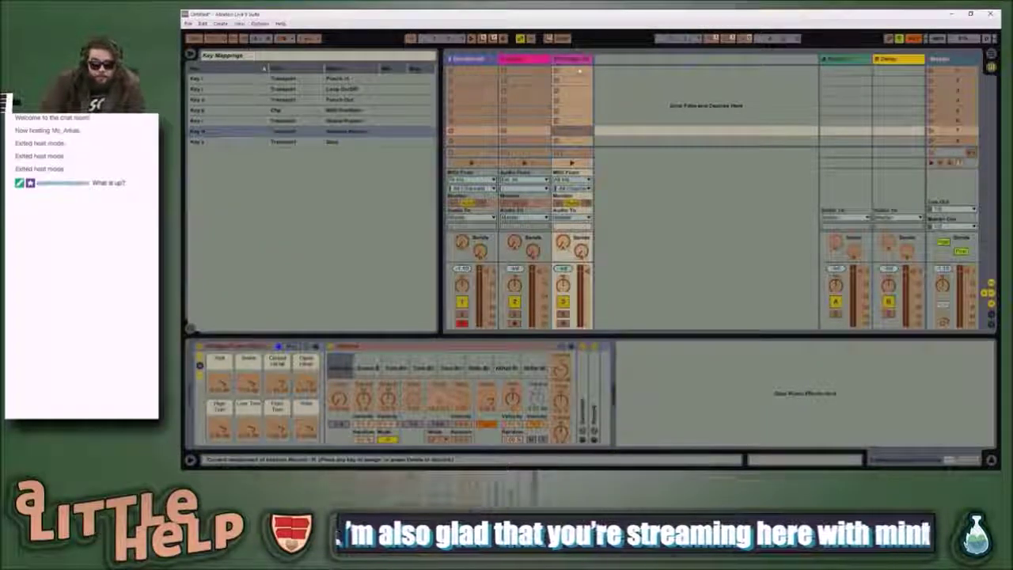
{"action": "left_click", "coordinate": [525, 60]}
{"action": "key", "text": "k"}
{"action": "key", "text": "ctrl+k"}
- Delete the Grinder Kit track from the set
{"action": "left_click", "coordinate": [405, 60]}
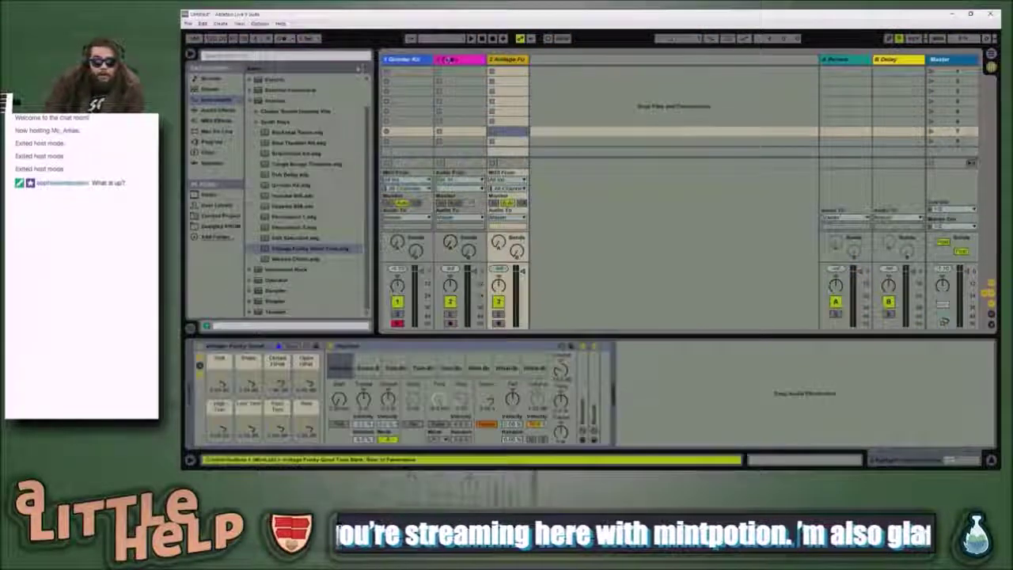
{"action": "key", "text": "Delete"}
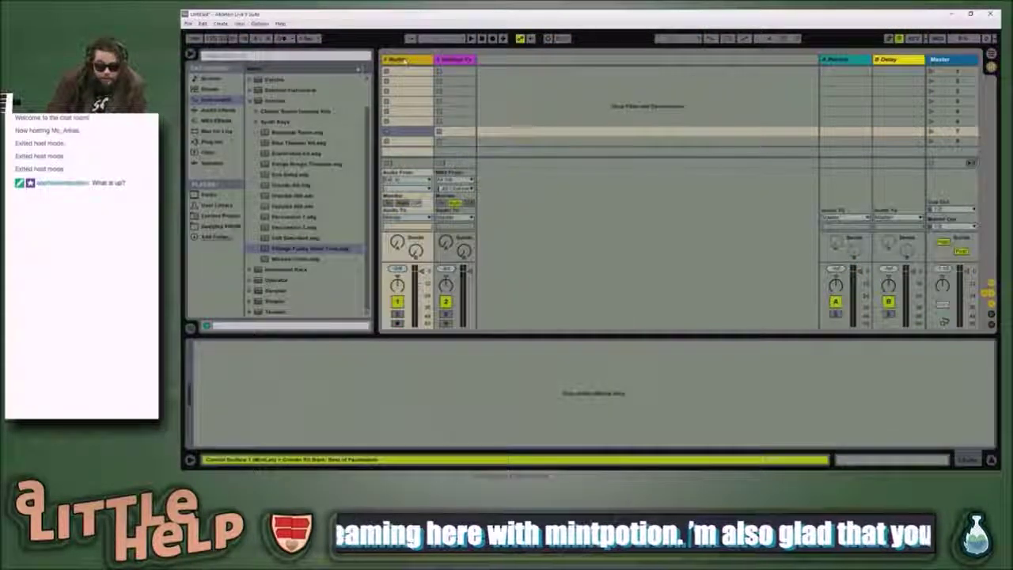
{"action": "left_click", "coordinate": [583, 107]}
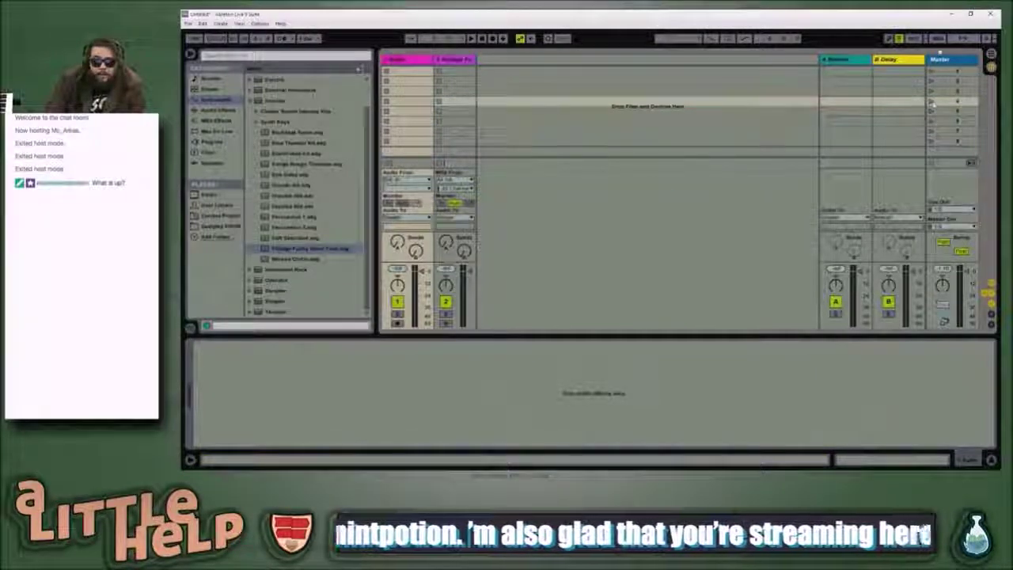
- Add a Limiter from the audio effects to the Master track
{"action": "left_click", "coordinate": [940, 59]}
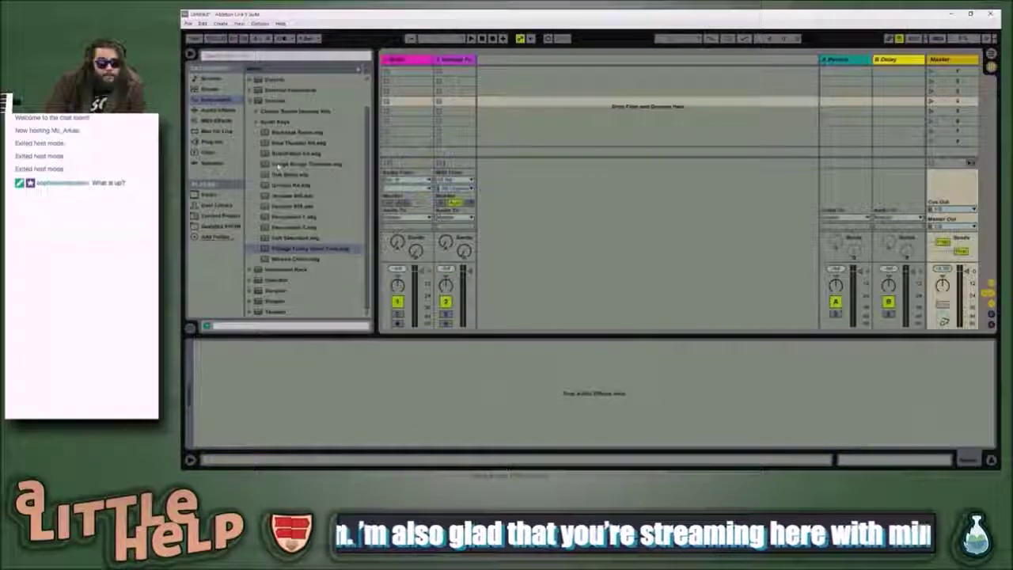
{"action": "left_click", "coordinate": [250, 101]}
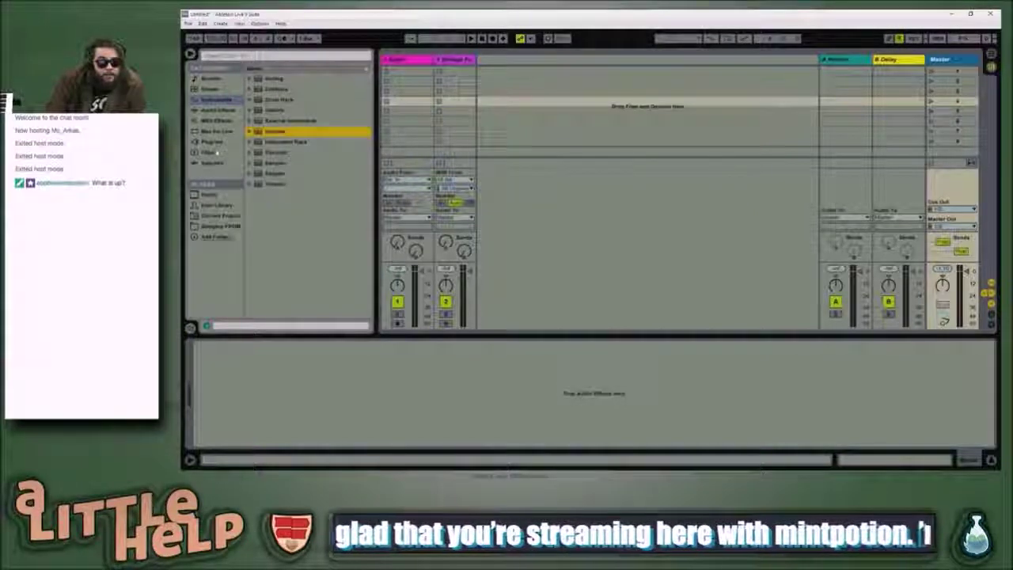
{"action": "left_click", "coordinate": [218, 109]}
{"action": "scroll", "coordinate": [292, 206], "scroll_direction": "down", "scroll_amount": 4}
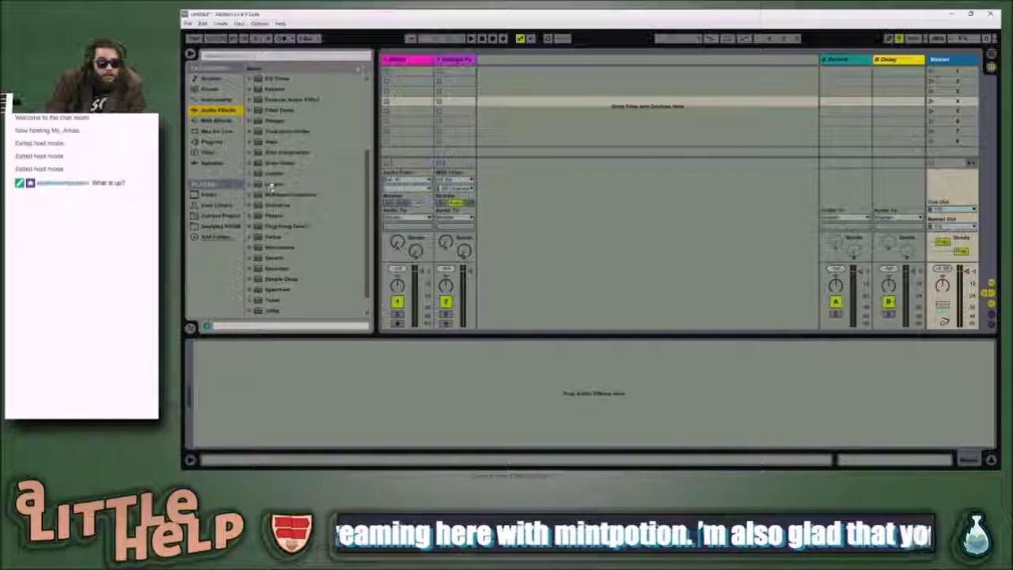
{"action": "left_click", "coordinate": [273, 173]}
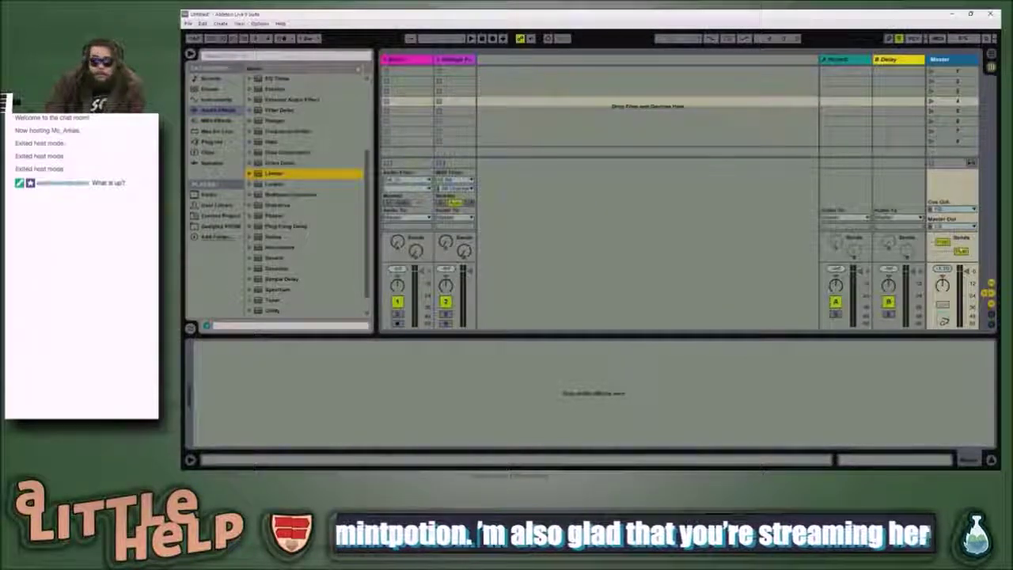
{"action": "left_click_drag", "start_coordinate": [273, 173], "coordinate": [955, 226]}
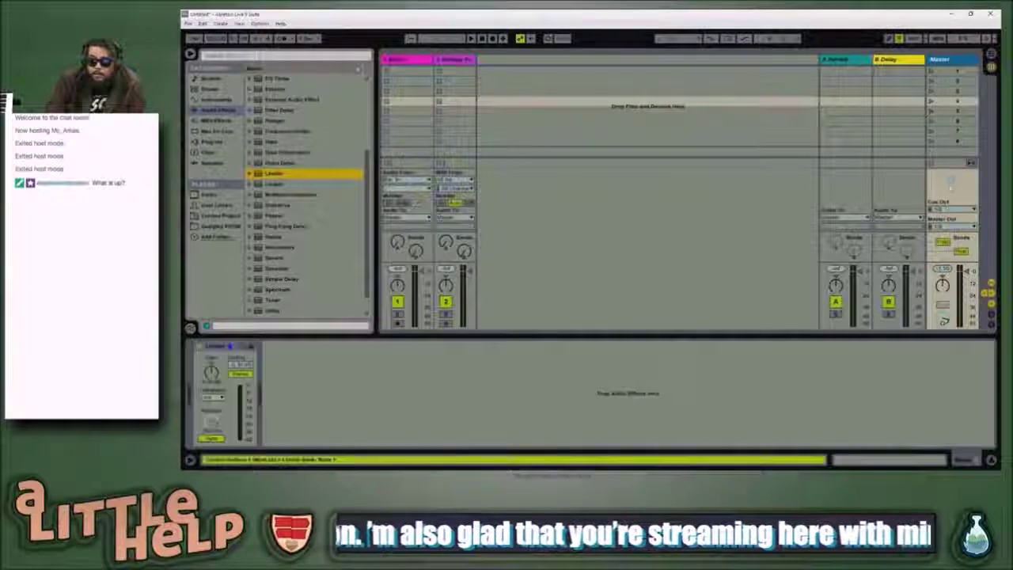
{"action": "left_click", "coordinate": [349, 379]}
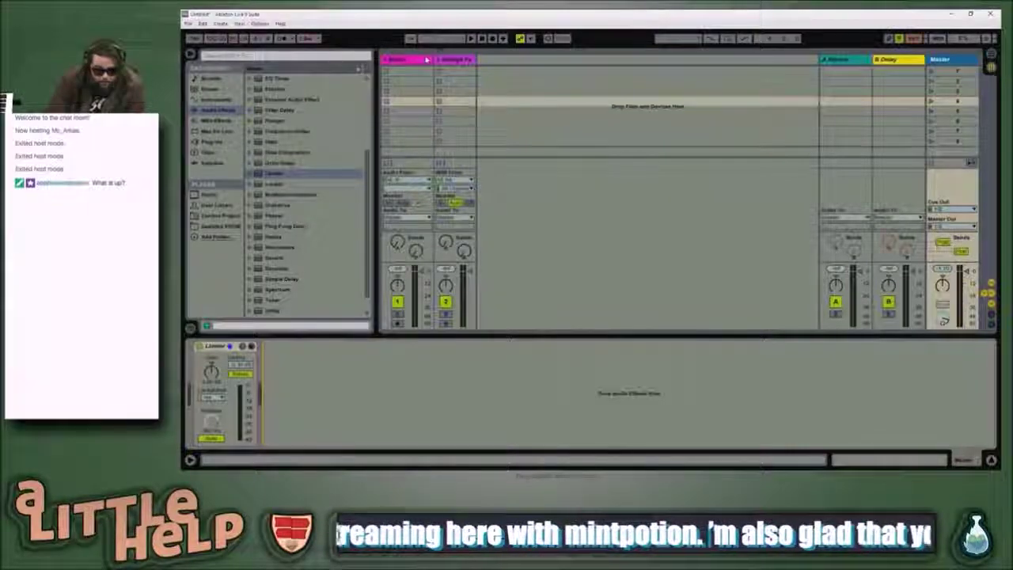
- Map the backtick key to Tap Tempo and the C key to Metronome On/Off in key mapping mode
{"action": "key", "text": "ctrl+k"}
{"action": "left_click", "coordinate": [197, 40]}
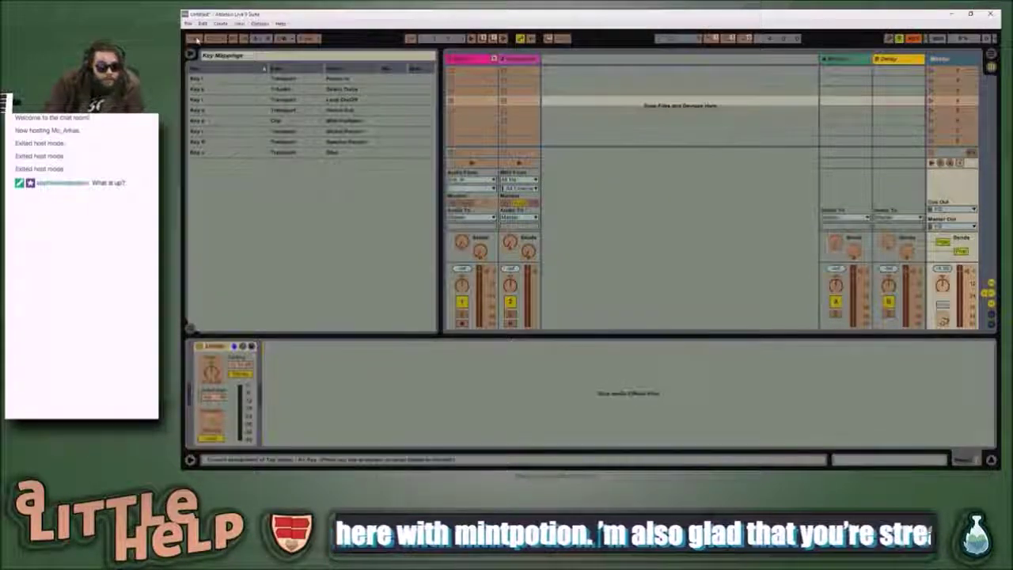
{"action": "key", "text": "`"}
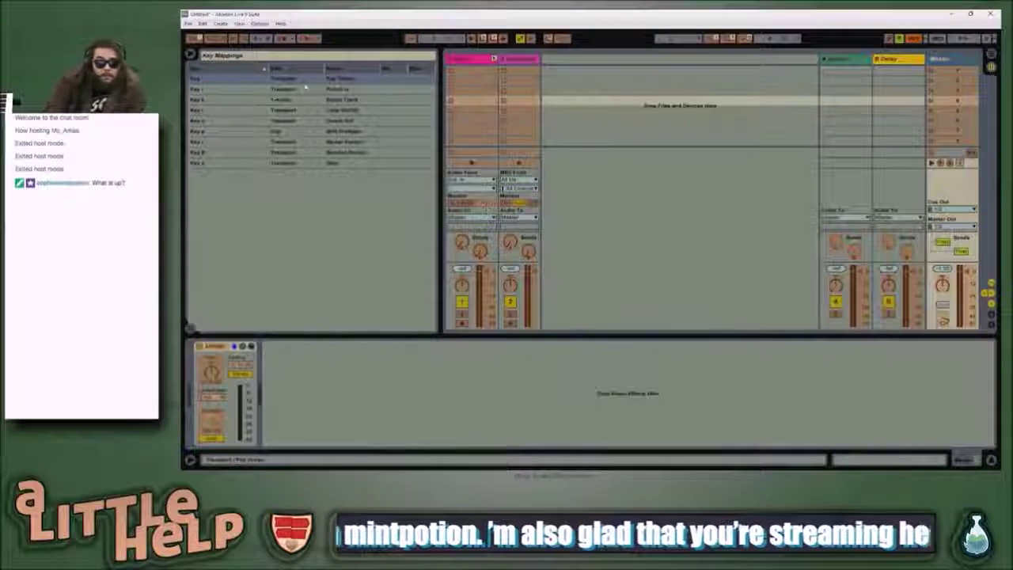
{"action": "left_click", "coordinate": [278, 40]}
{"action": "key", "text": "c"}
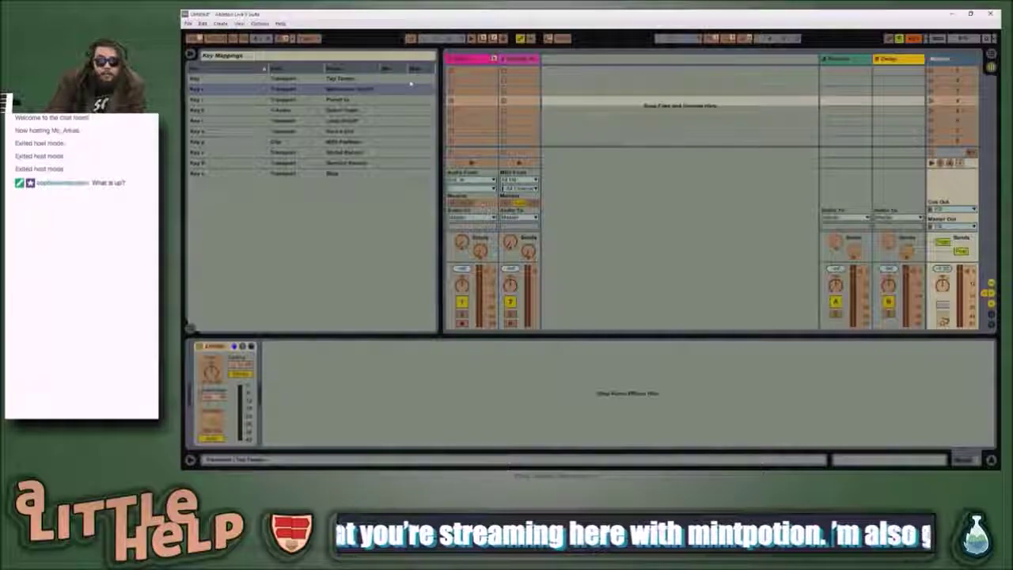
- Map the F key to the transport's Follow switch and the G key to Back to Arrangement
{"action": "left_click", "coordinate": [410, 39]}
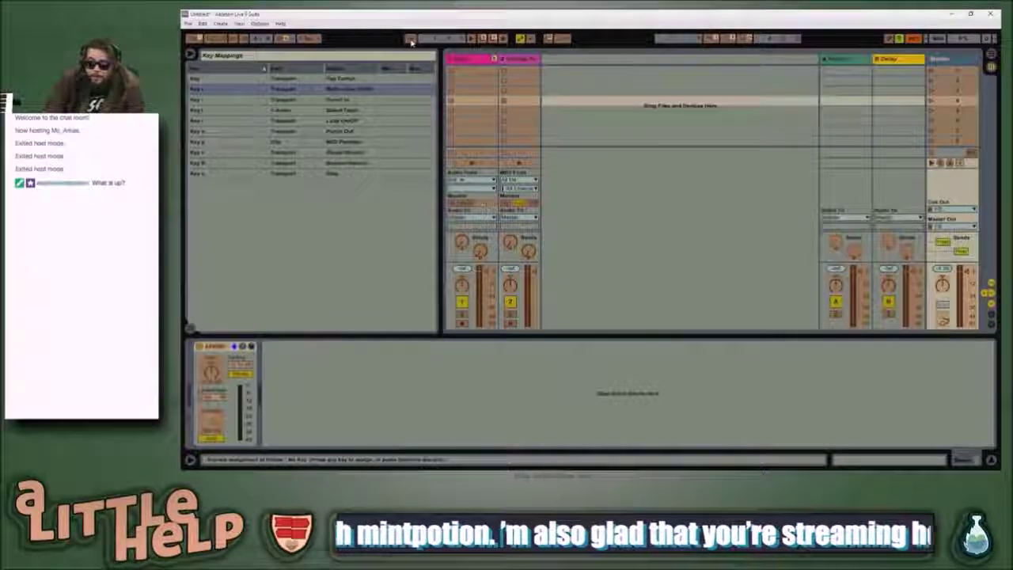
{"action": "key", "text": "f"}
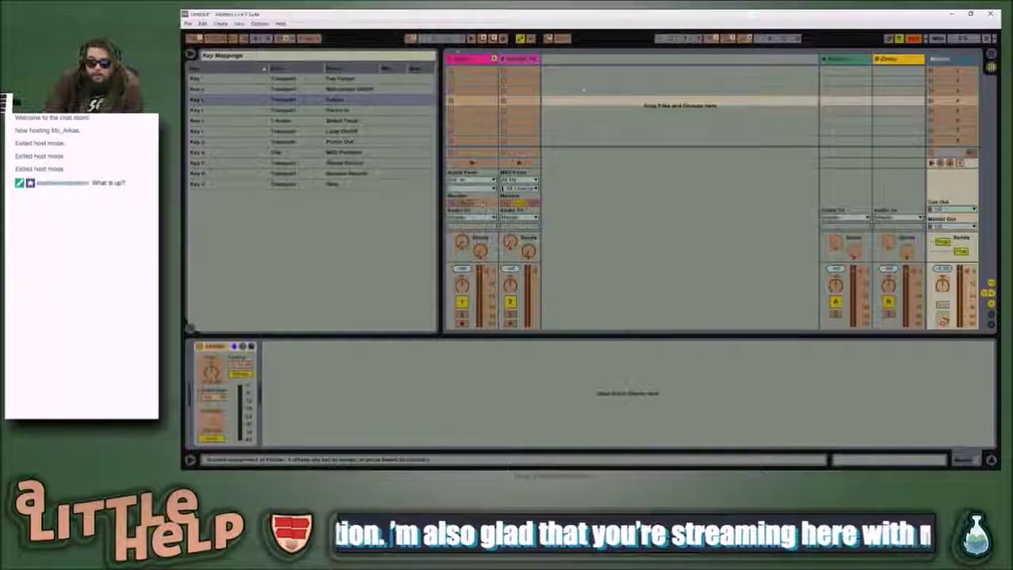
{"action": "left_click", "coordinate": [973, 152]}
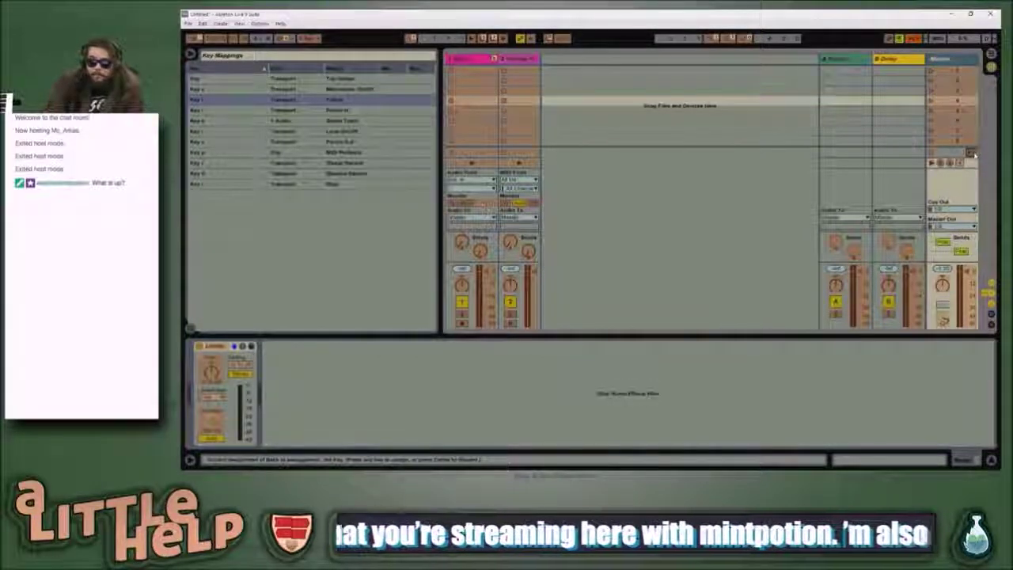
{"action": "key", "text": "g"}
- Switch to the Arrangement view and leave key mapping mode
{"action": "key", "text": "Tab"}
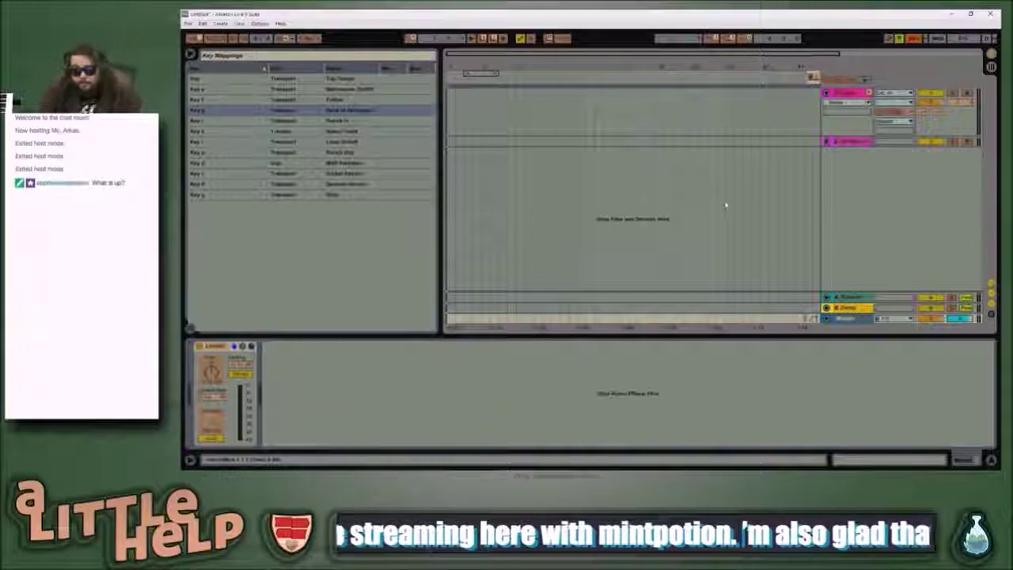
{"action": "left_click", "coordinate": [697, 203]}
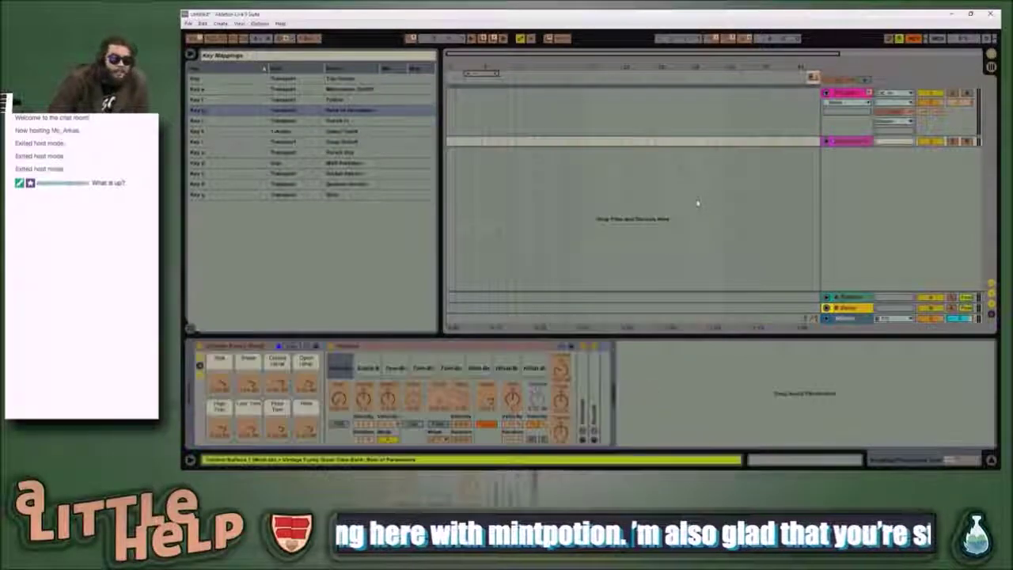
{"action": "key", "text": "ctrl+k"}
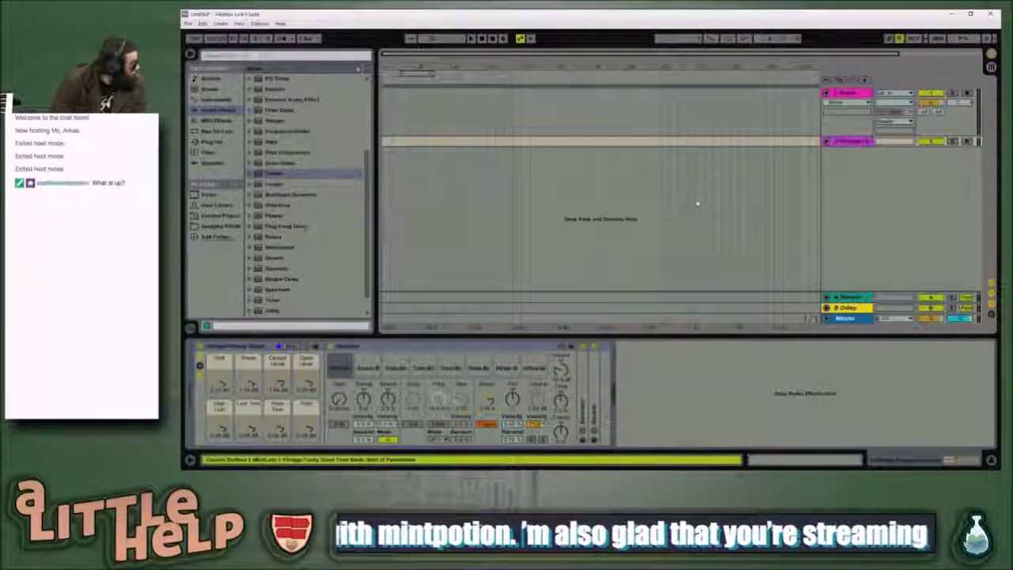
- Look through the Look/Feel, MIDI, Audio and File/Folder pages of the Preferences, and close them
{"action": "key", "text": "ctrl+comma"}
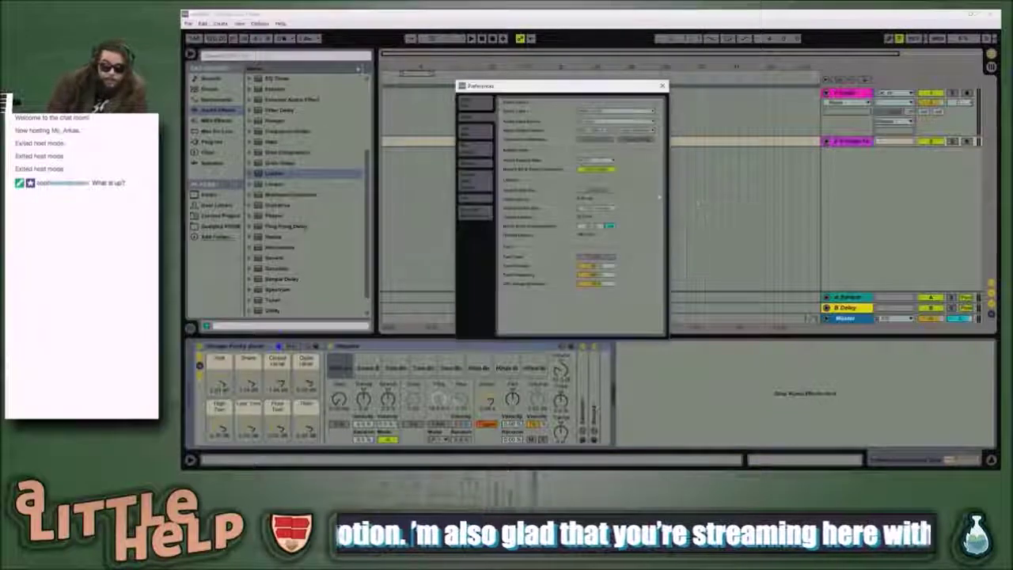
{"action": "left_click", "coordinate": [478, 119]}
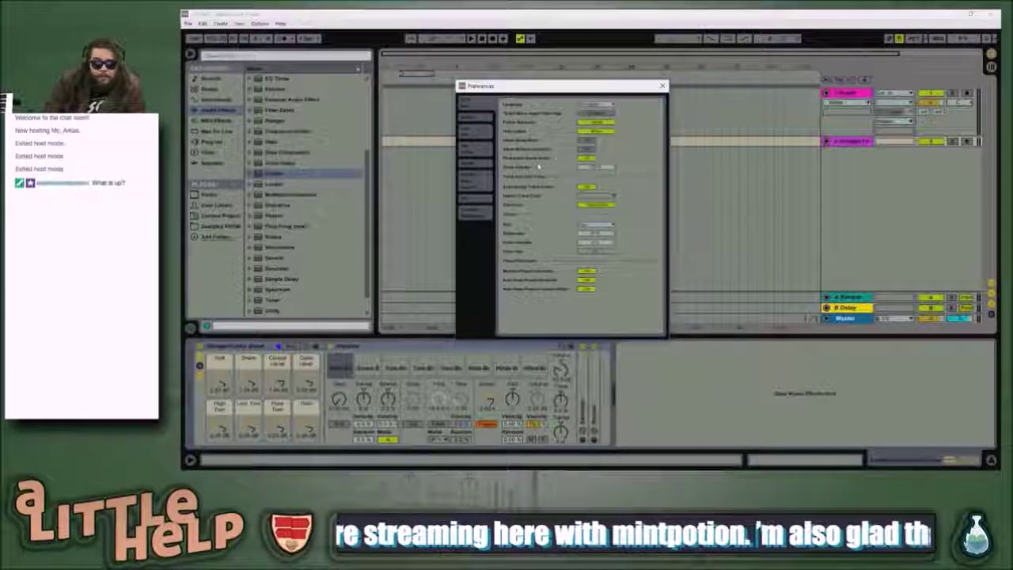
{"action": "left_click", "coordinate": [482, 136]}
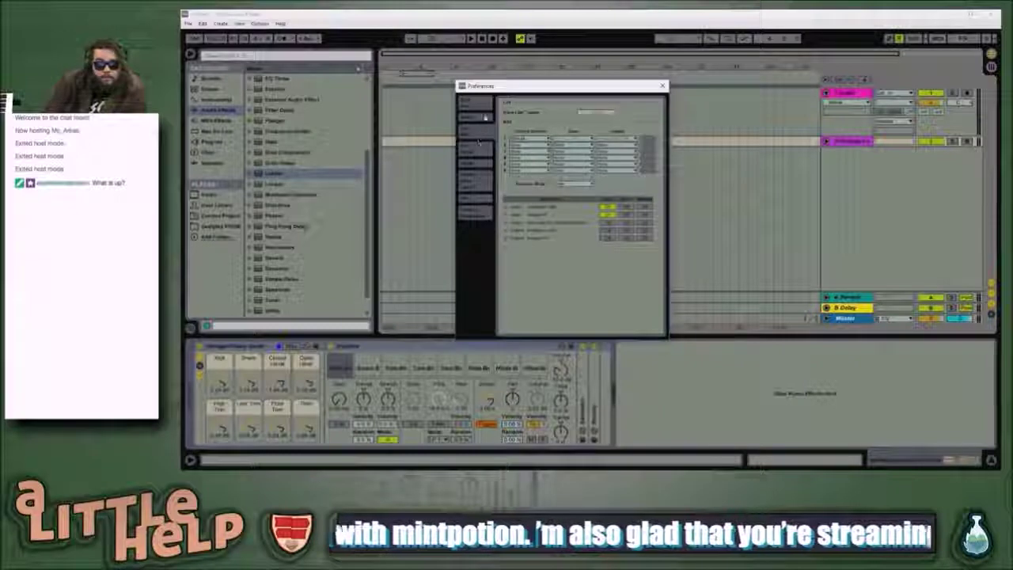
{"action": "left_click", "coordinate": [483, 118]}
{"action": "left_click", "coordinate": [490, 169]}
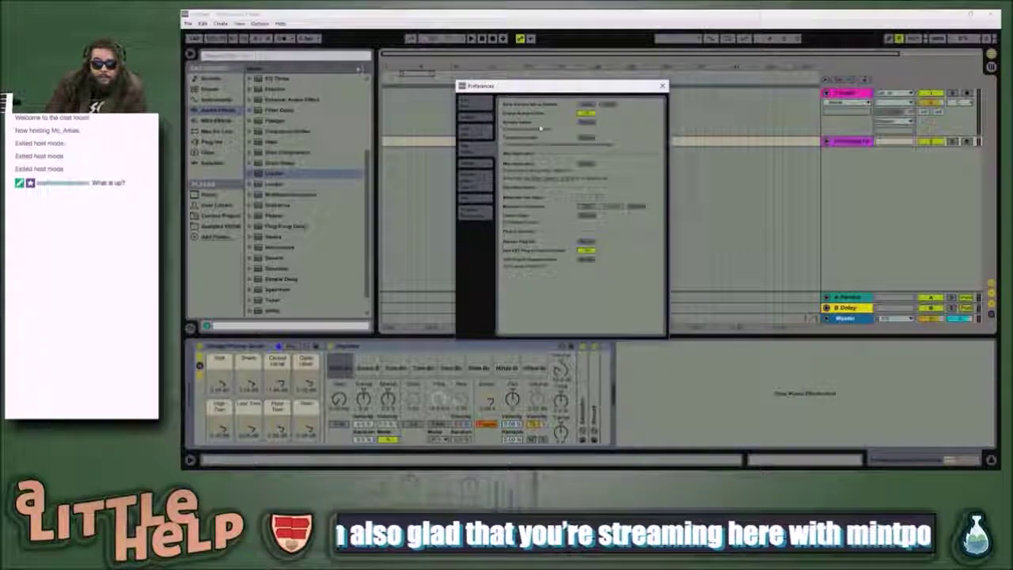
{"action": "left_click", "coordinate": [663, 86]}
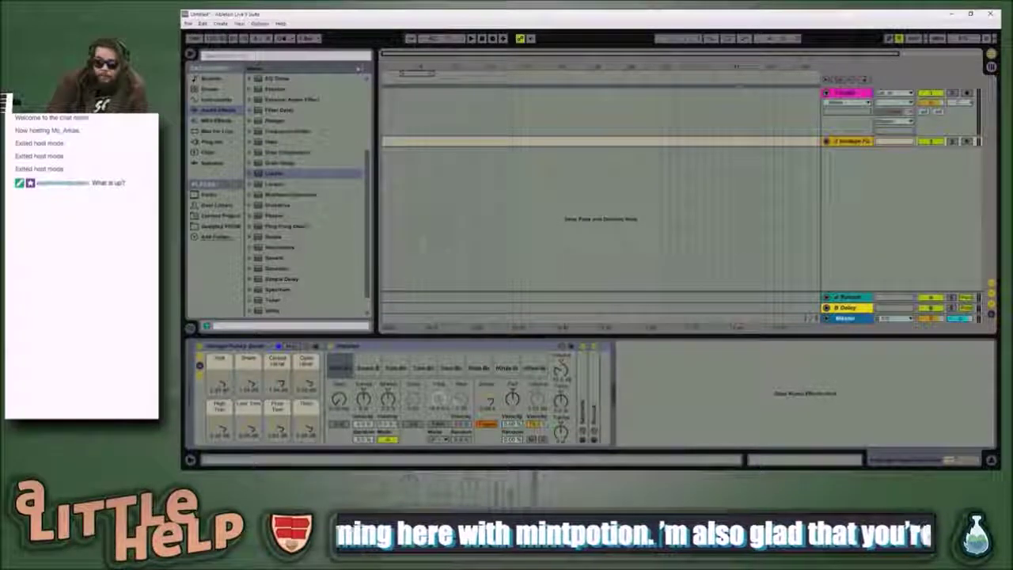
- Unfold the second track in the Arrangement and compare the first and second tracks, ending with the second one selected
{"action": "left_click", "coordinate": [826, 141]}
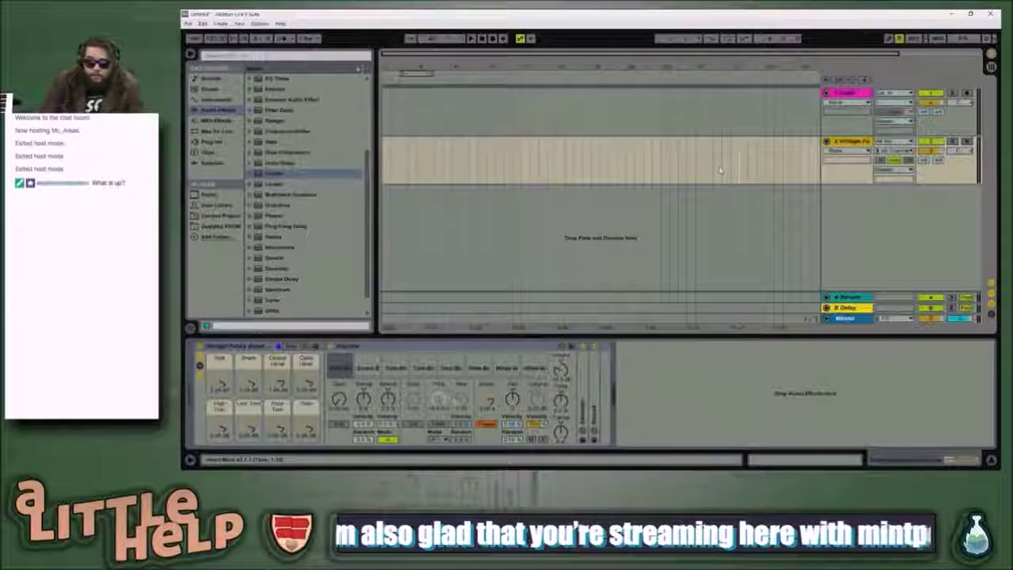
{"action": "left_click", "coordinate": [847, 94]}
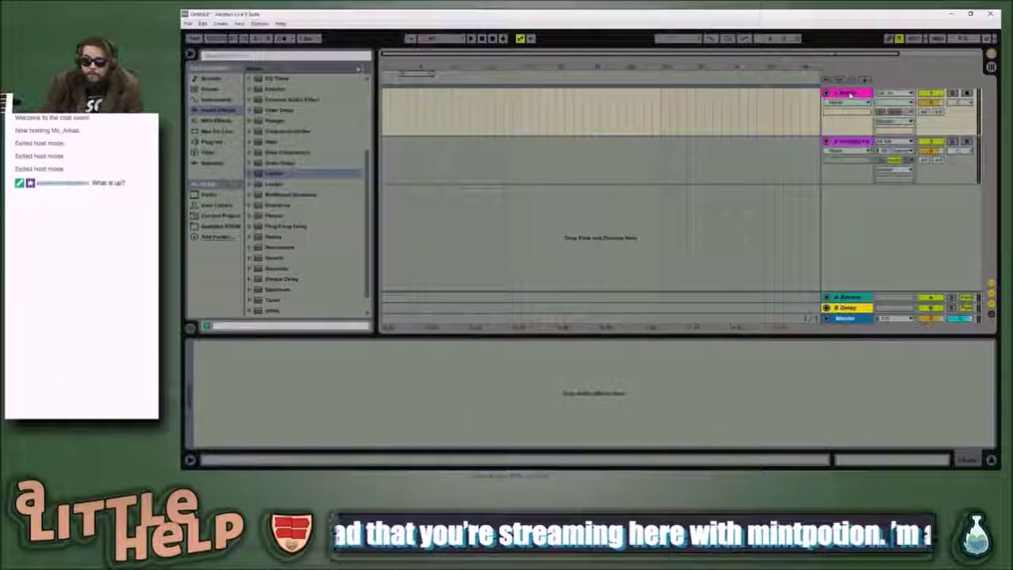
{"action": "left_click", "coordinate": [854, 140]}
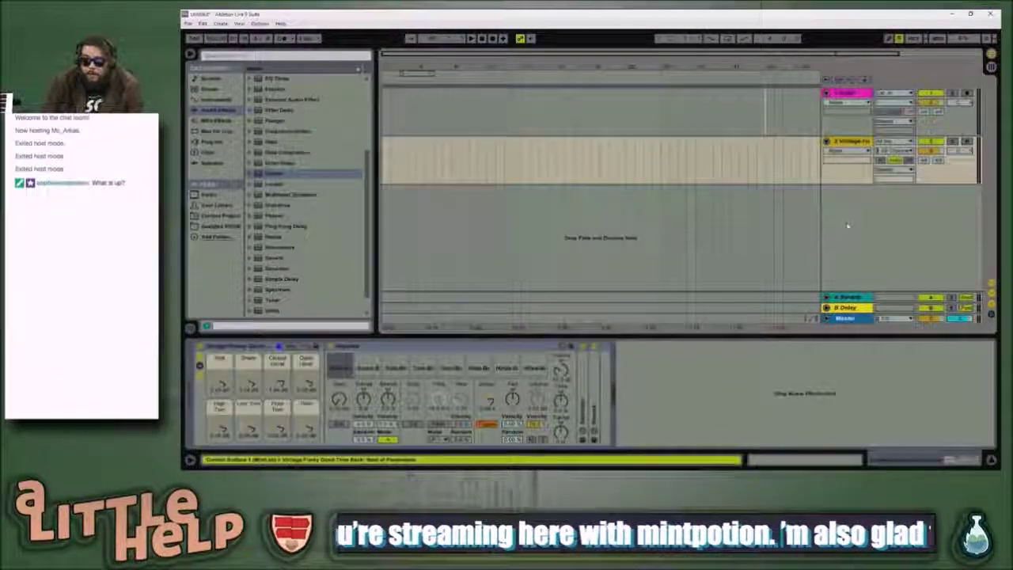
{"action": "left_click", "coordinate": [847, 94]}
{"action": "left_click", "coordinate": [851, 142]}
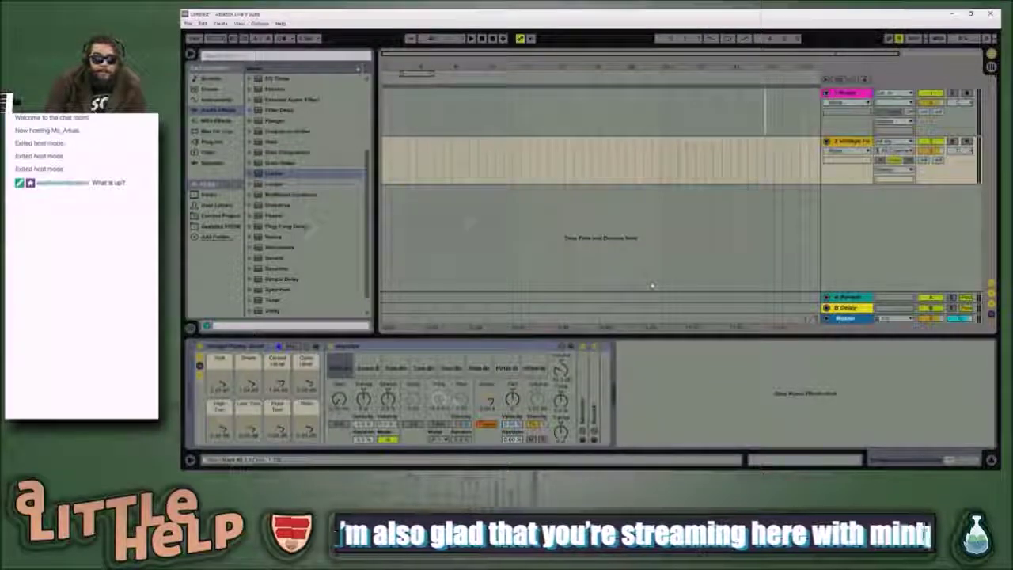
- Start adding a folder to the browser's Places and select the Utils folder on the DATA (D:) drive
{"action": "left_click", "coordinate": [215, 131]}
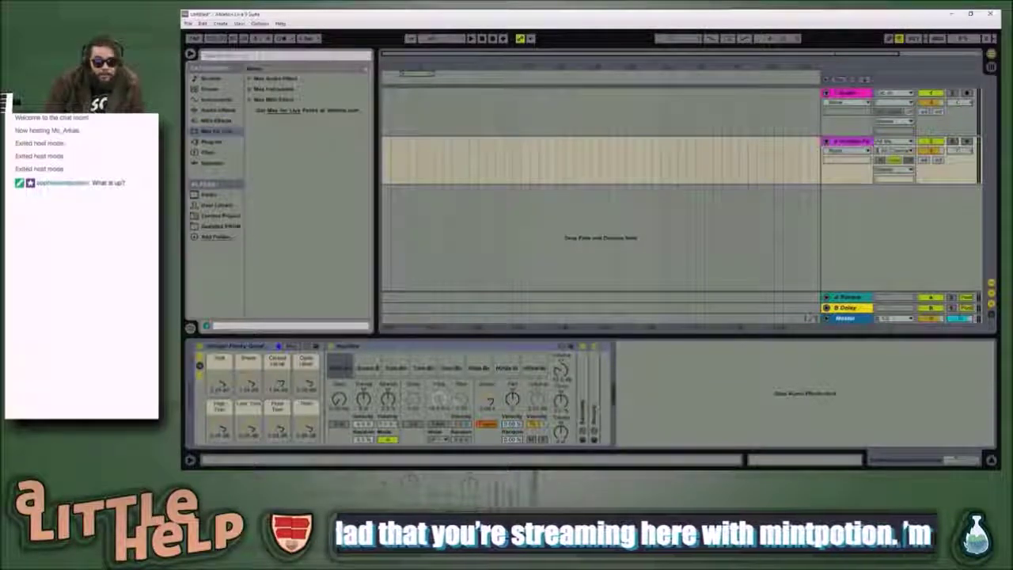
{"action": "left_click", "coordinate": [218, 227]}
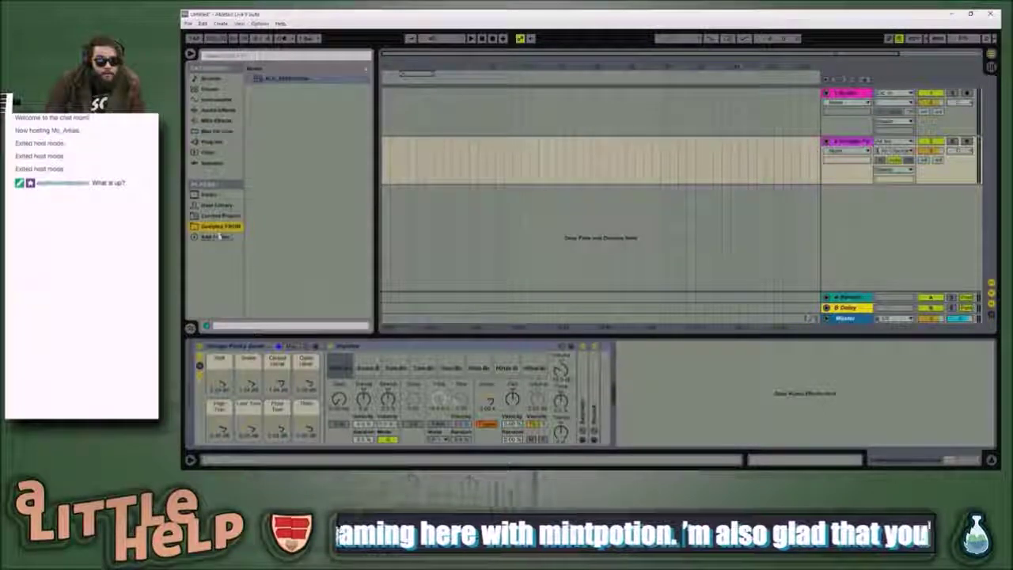
{"action": "mouse_move", "coordinate": [241, 214]}
{"action": "left_mouse_down"}
{"action": "mouse_move", "coordinate": [302, 214]}
{"action": "mouse_move", "coordinate": [244, 214]}
{"action": "left_mouse_up"}
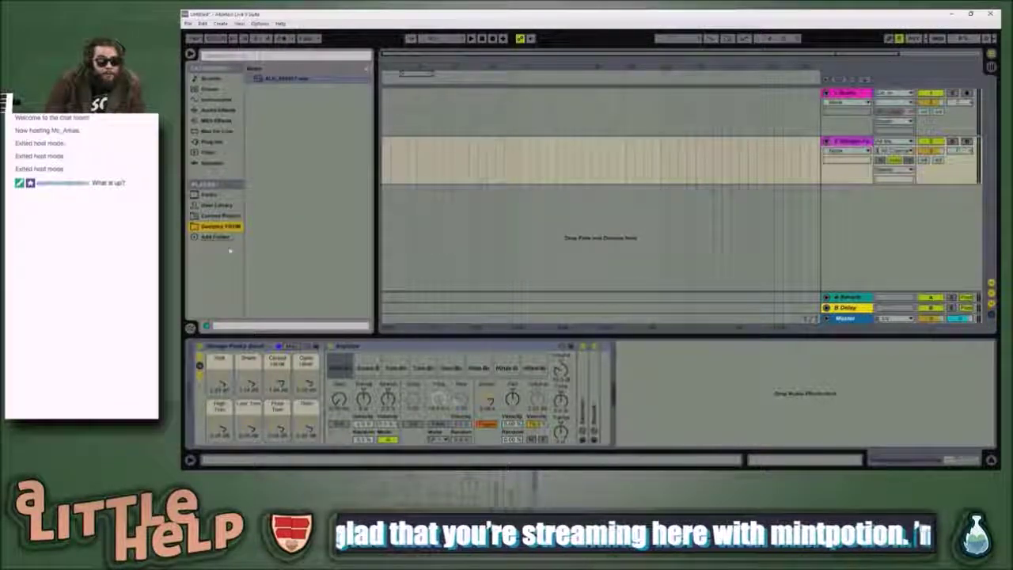
{"action": "left_click", "coordinate": [217, 237]}
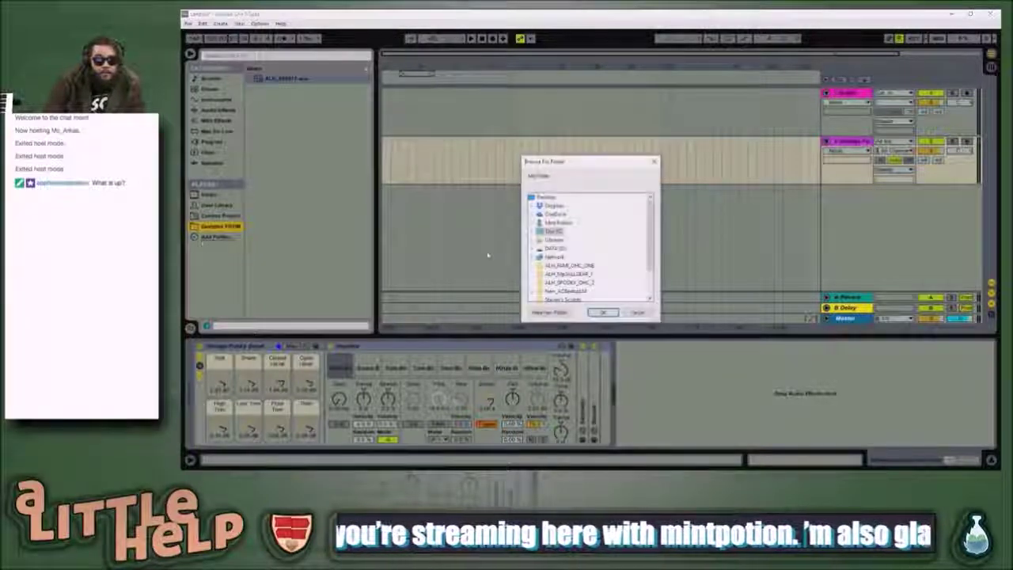
{"action": "scroll", "coordinate": [617, 259], "scroll_direction": "down", "scroll_amount": 3}
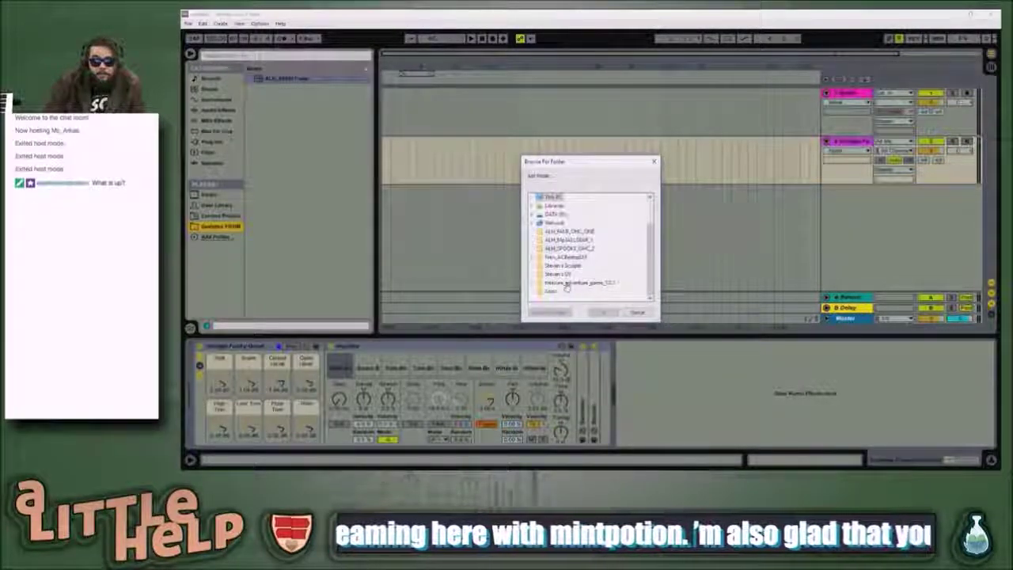
{"action": "scroll", "coordinate": [570, 254], "scroll_direction": "up", "scroll_amount": 2}
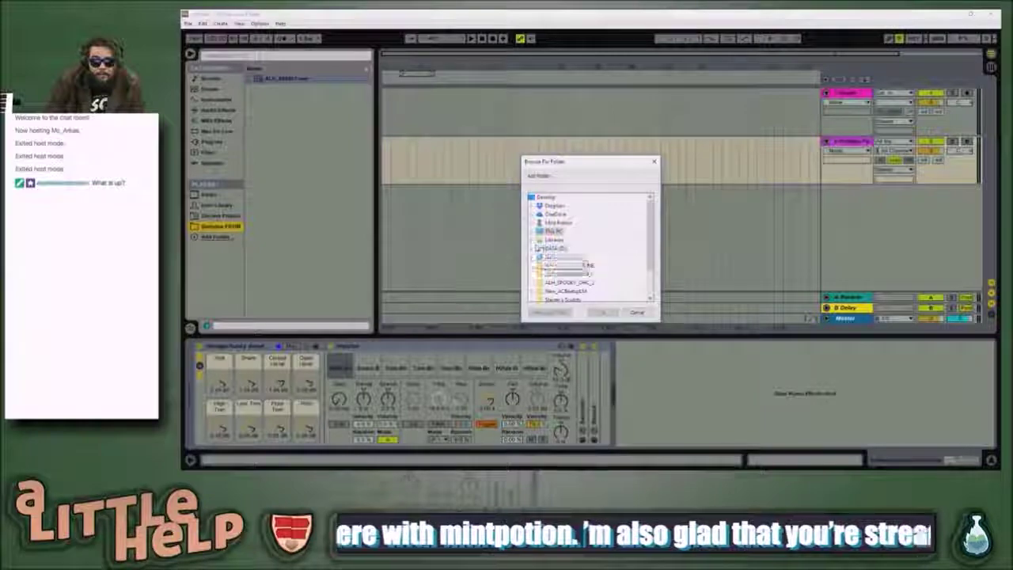
{"action": "left_click", "coordinate": [546, 249]}
{"action": "scroll", "coordinate": [586, 261], "scroll_direction": "down", "scroll_amount": 8}
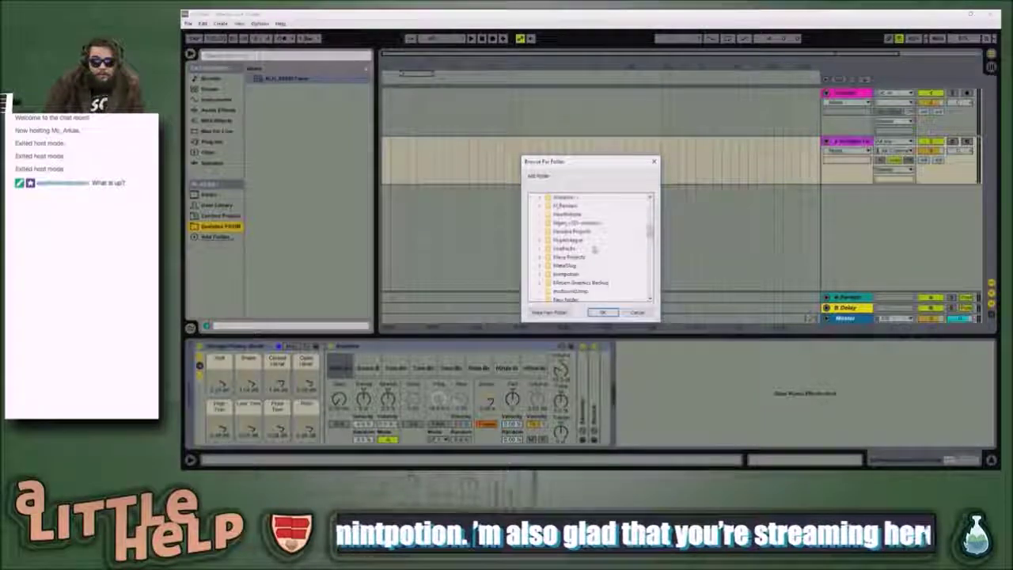
{"action": "left_click", "coordinate": [560, 265]}
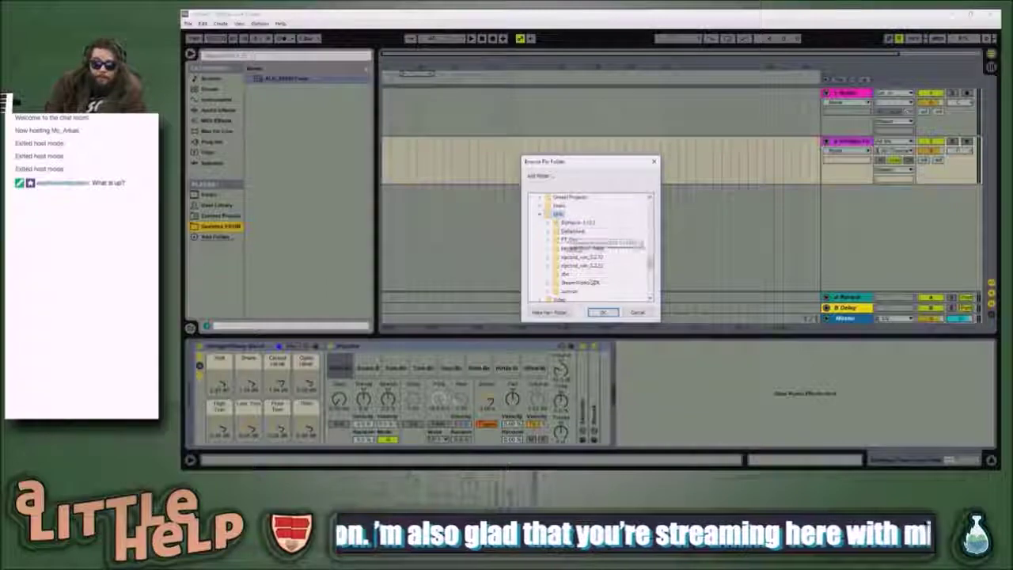
- Create a subfolder named M4L Custom inside Utils and confirm it as the folder to add to Places
{"action": "left_click", "coordinate": [550, 312]}
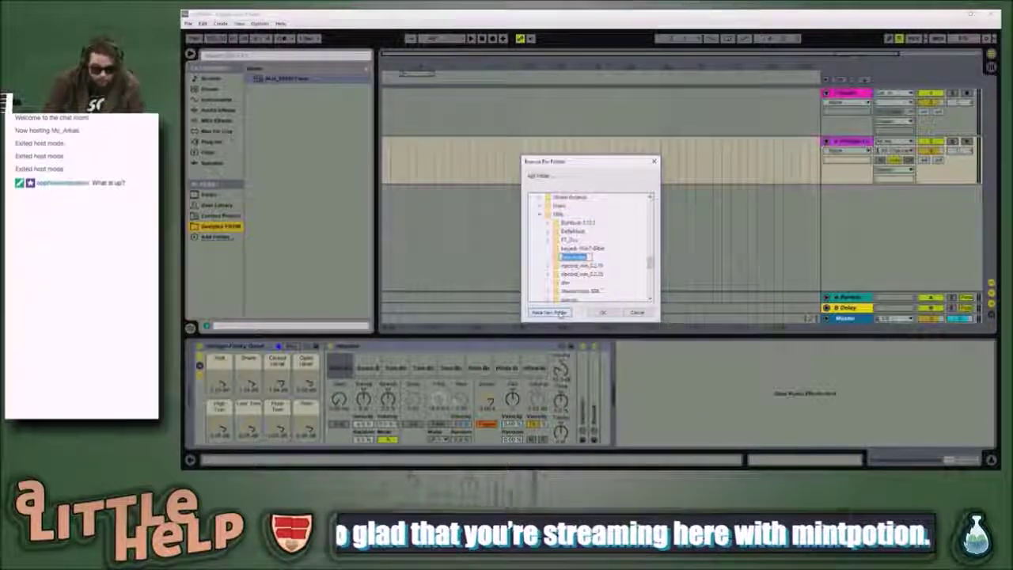
{"action": "type", "text": "LSD"}
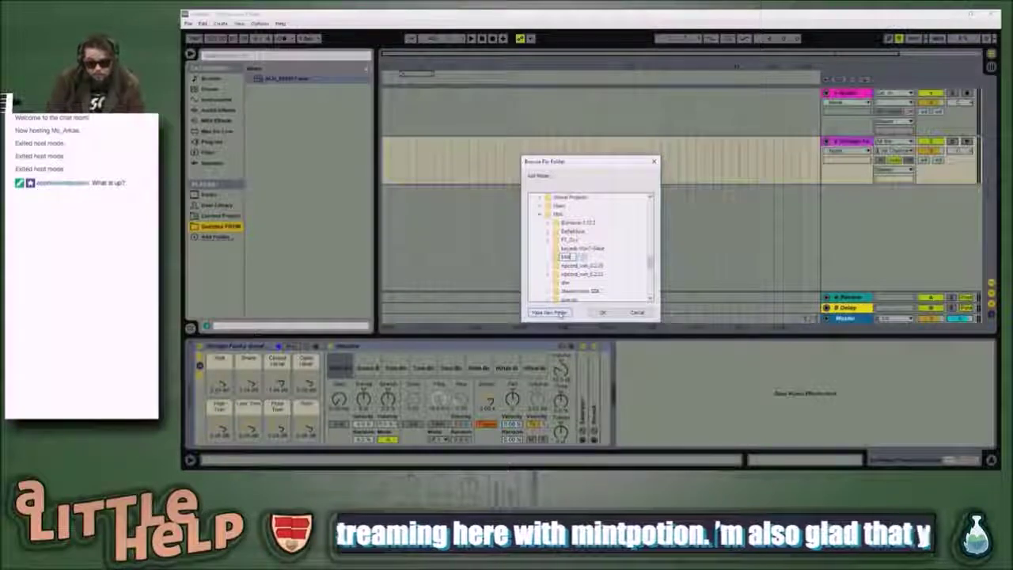
{"action": "type", "text": "A2Custom"}
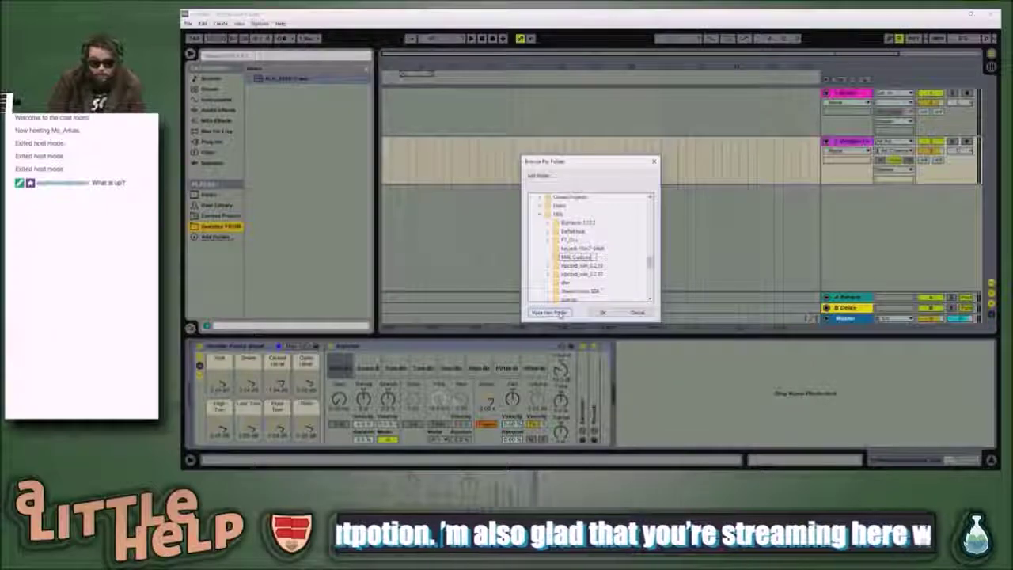
{"action": "key", "text": "Return"}
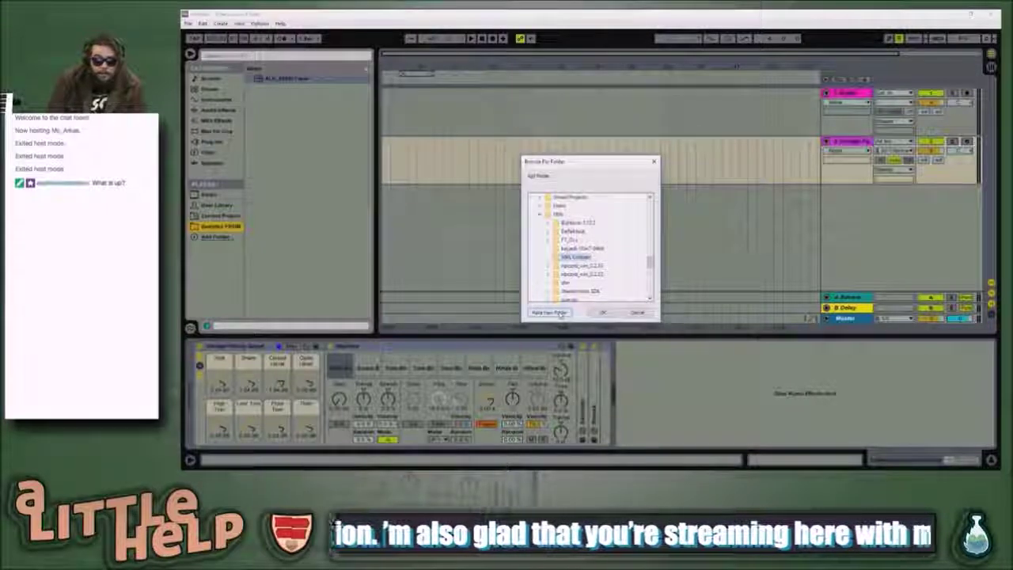
{"action": "left_click", "coordinate": [603, 312]}
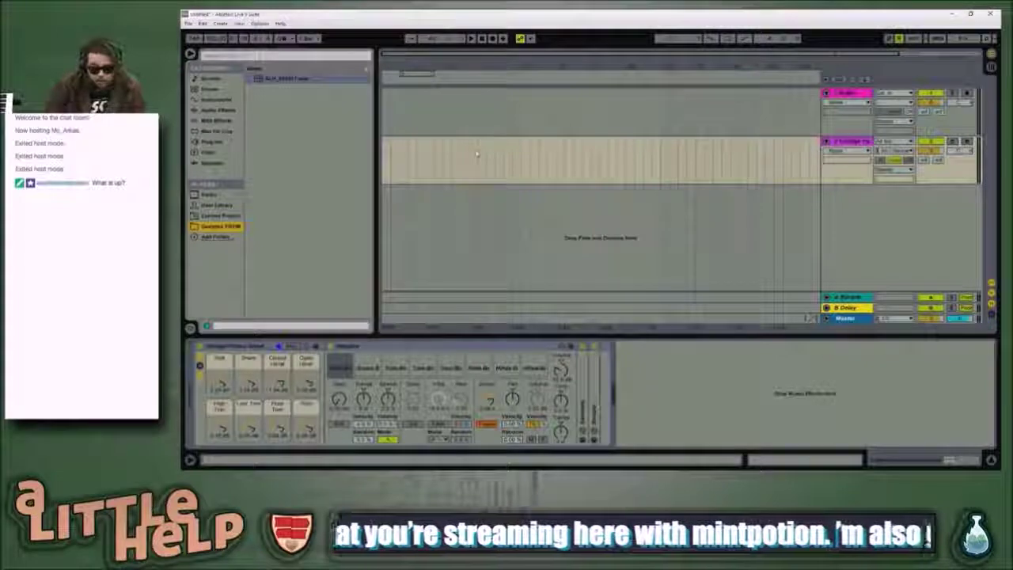
- Switch to File Explorer, open D:\Utils\M4L Custom, and move and shrink its window on the desktop
{"action": "key", "text": "super+d"}
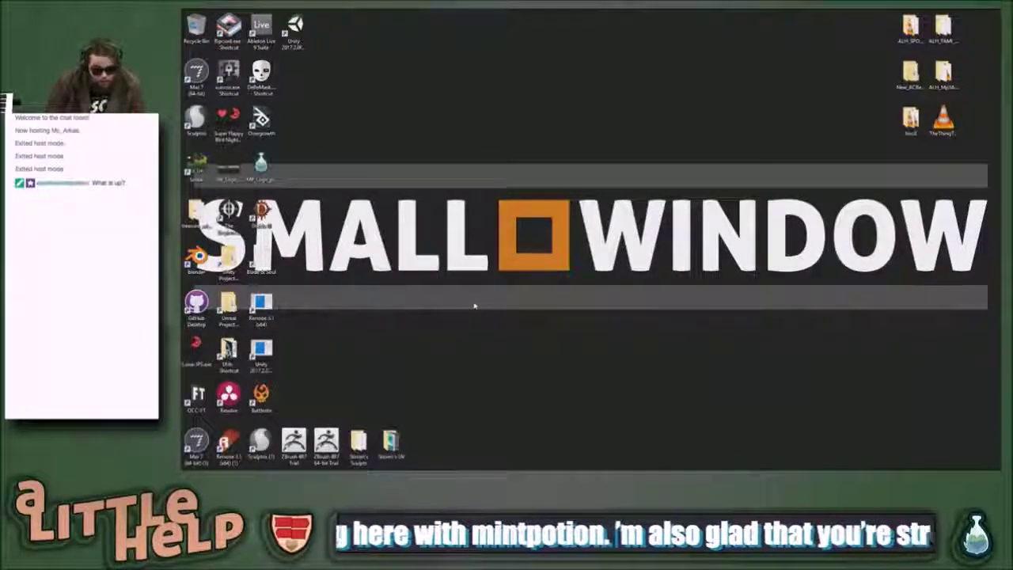
{"action": "key", "text": "super+e"}
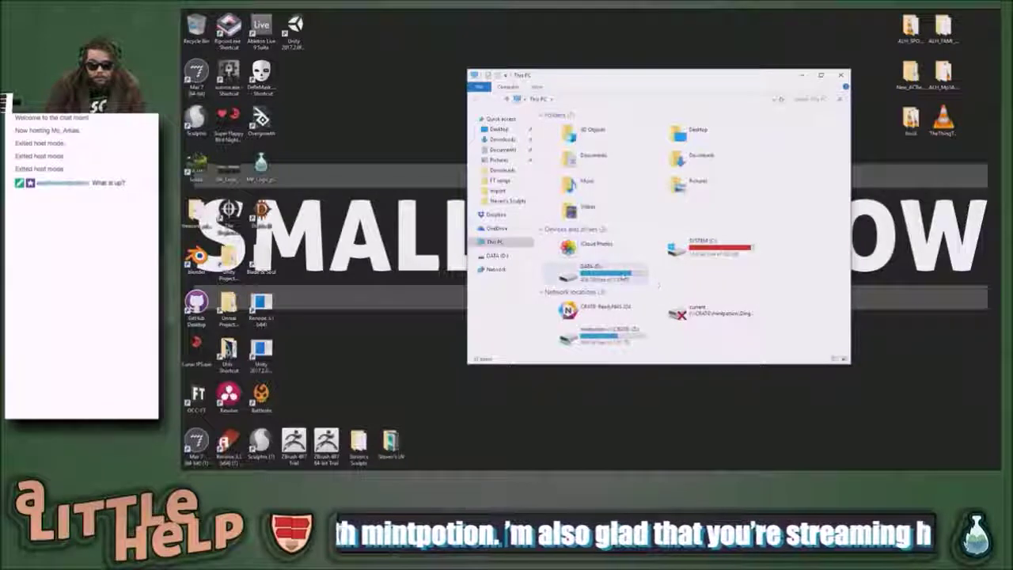
{"action": "double_click", "coordinate": [632, 276]}
{"action": "left_click", "coordinate": [645, 218]}
{"action": "key", "text": "m"}
{"action": "key", "text": "m"}
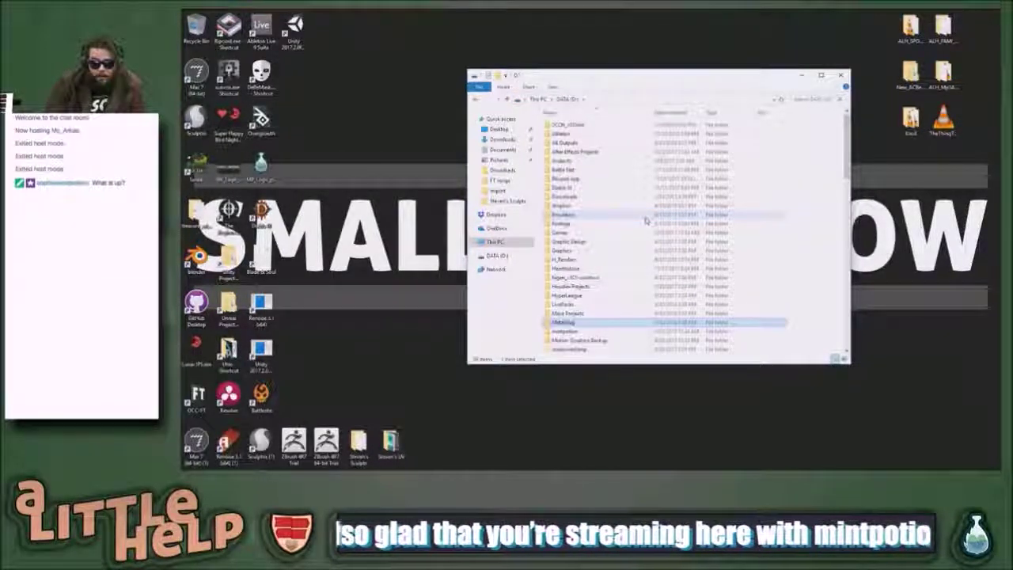
{"action": "key", "text": "Return"}
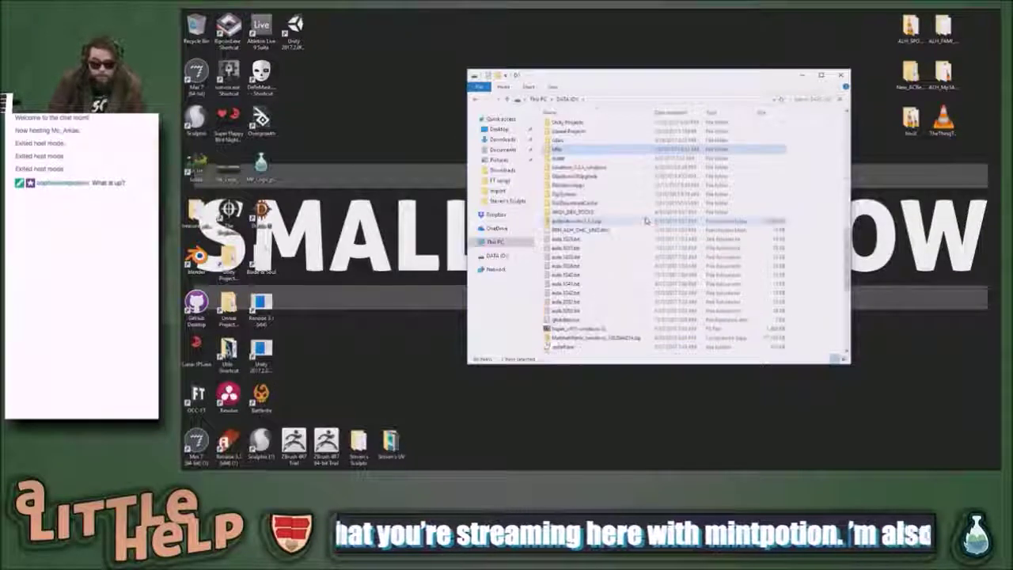
{"action": "key", "text": "x"}
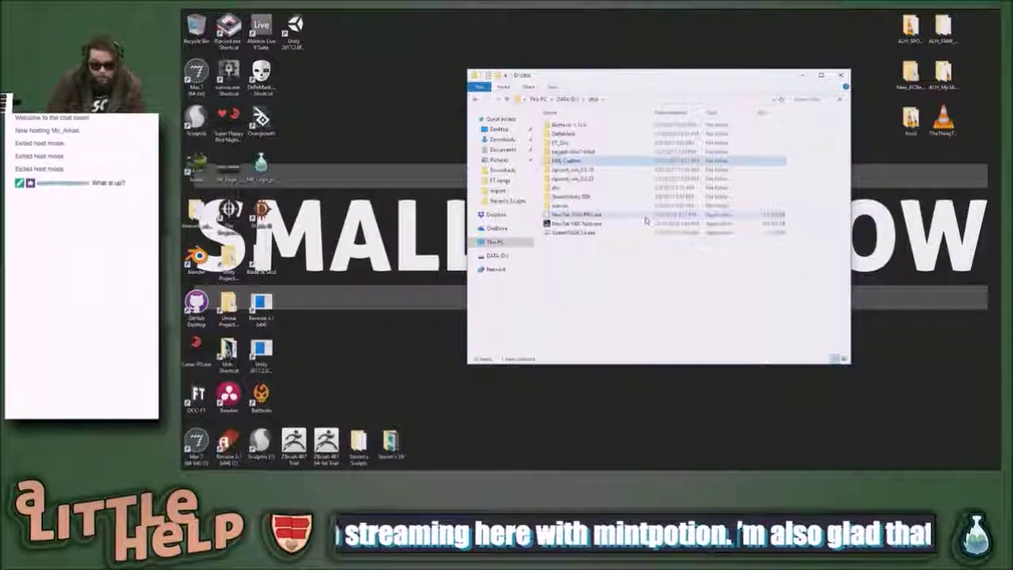
{"action": "key", "text": "Return"}
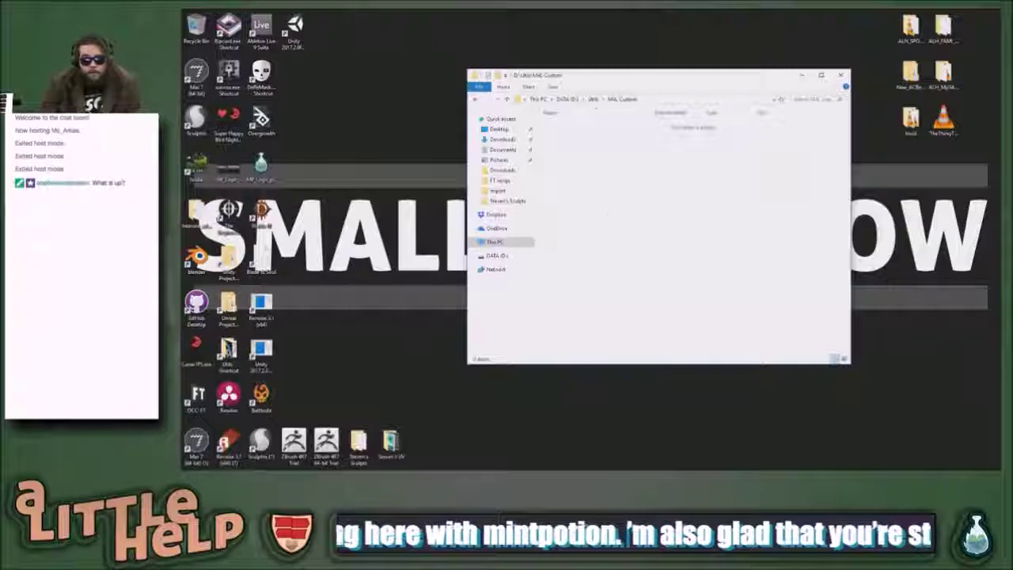
{"action": "left_click_drag", "start_coordinate": [702, 77], "coordinate": [606, 57]}
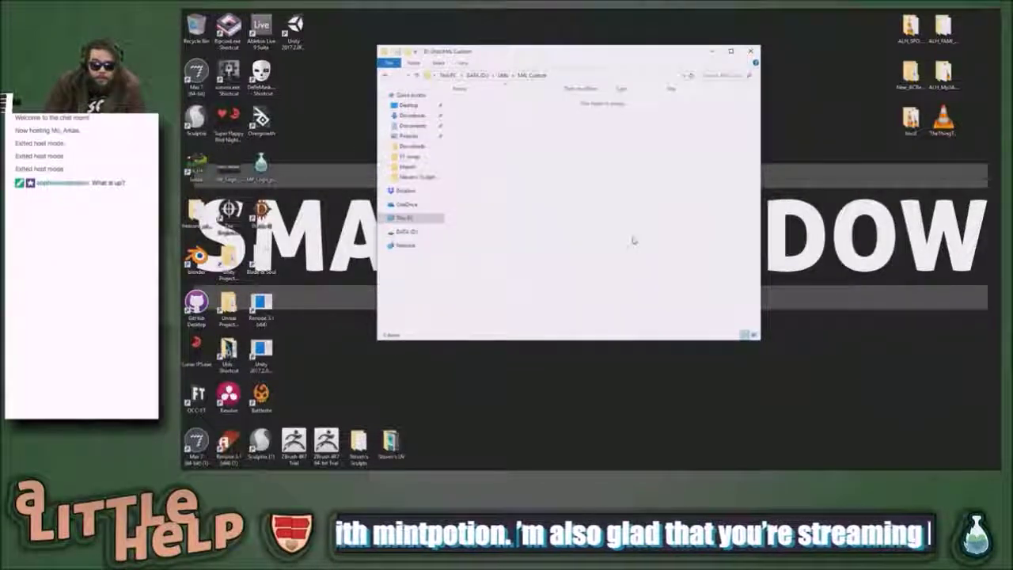
{"action": "left_click_drag", "start_coordinate": [761, 339], "coordinate": [724, 311]}
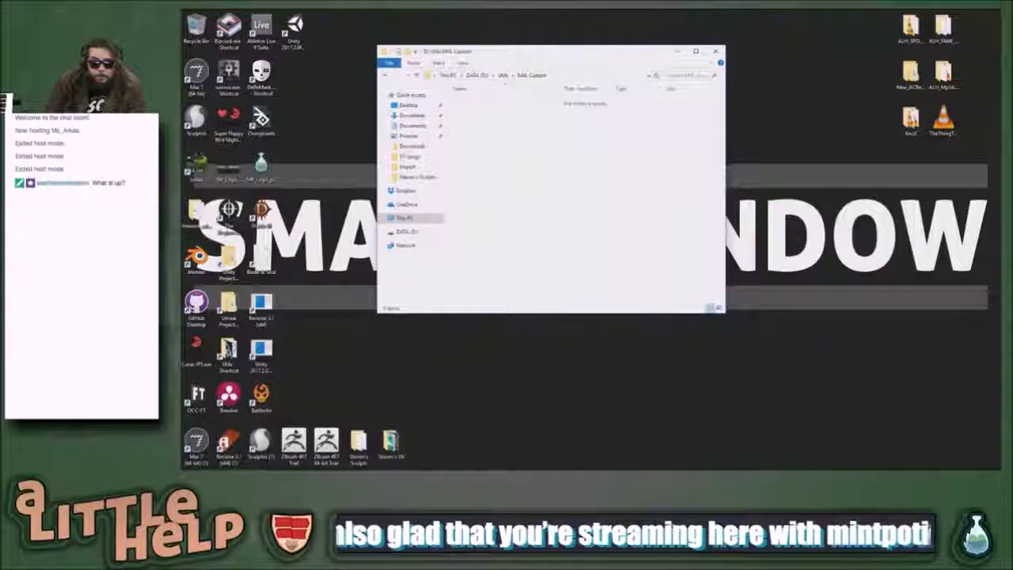
- Switch to the web browser and close the Discord tab and the tab after YouTube
{"action": "left_click", "coordinate": [379, 467]}
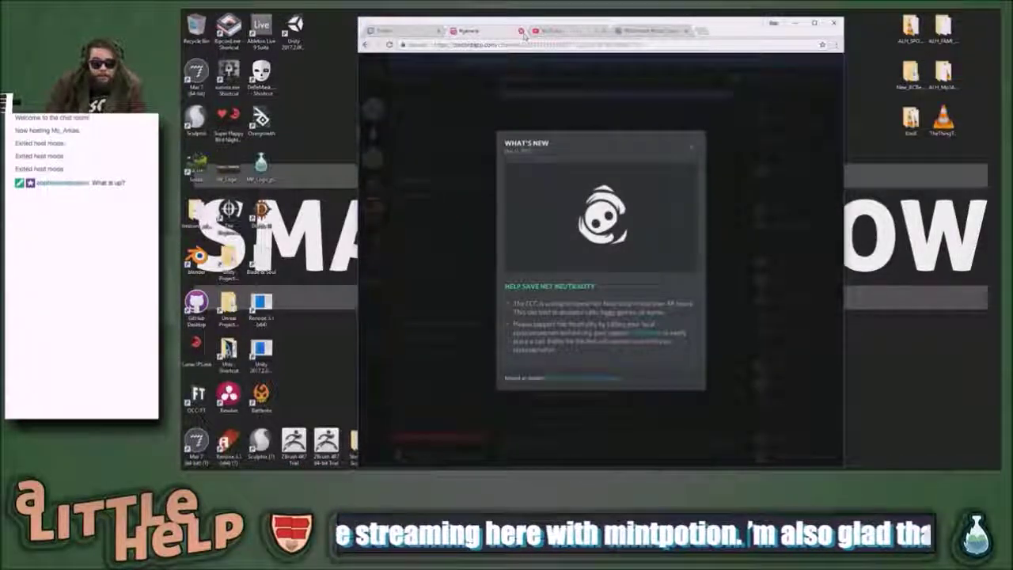
{"action": "left_click", "coordinate": [521, 30]}
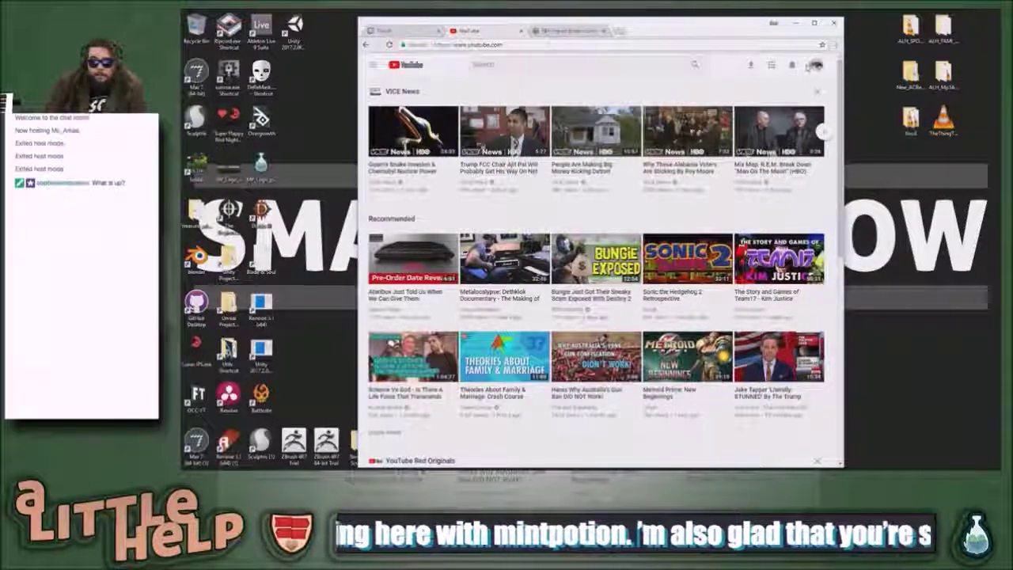
{"action": "left_click", "coordinate": [817, 66]}
{"action": "left_click", "coordinate": [590, 31]}
{"action": "left_click", "coordinate": [604, 31]}
- Load inbox.google.com in the YouTube tab
{"action": "left_click", "coordinate": [604, 44]}
{"action": "type", "text": "inbox.google.com"}
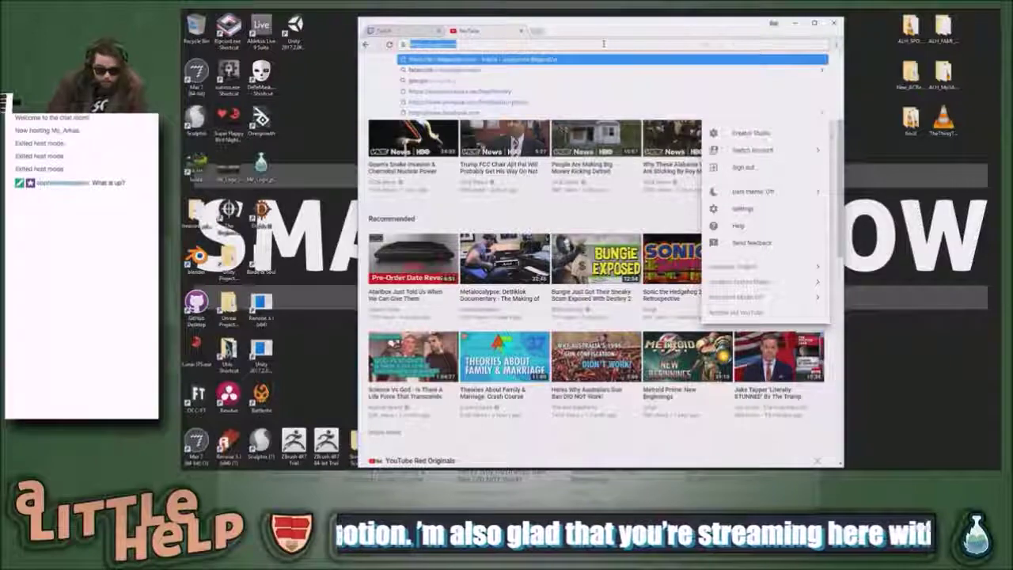
{"action": "key", "text": "Return"}
- Return to the Twitch chat page and show the mintpotion channel's viewer list
{"action": "left_click", "coordinate": [392, 30]}
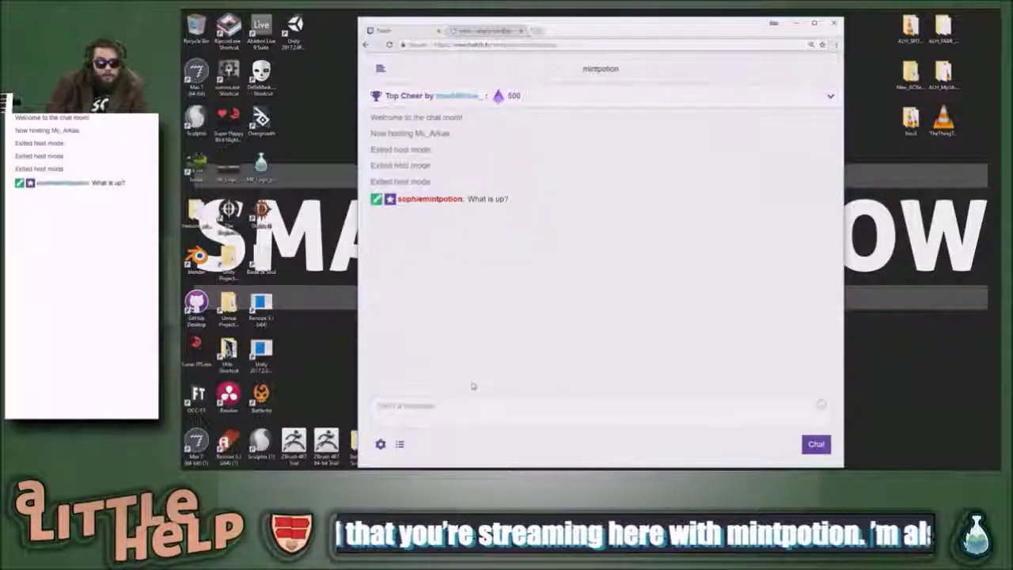
{"action": "left_click", "coordinate": [400, 445]}
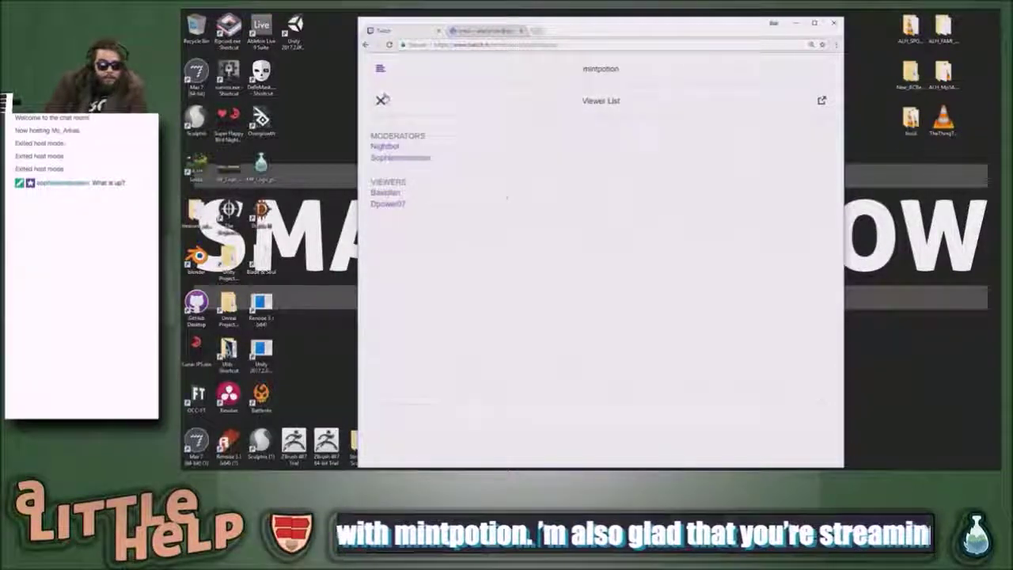
- Close the mintpotion viewer list, check it once more, and return to the chat's message field
{"action": "left_click", "coordinate": [381, 99]}
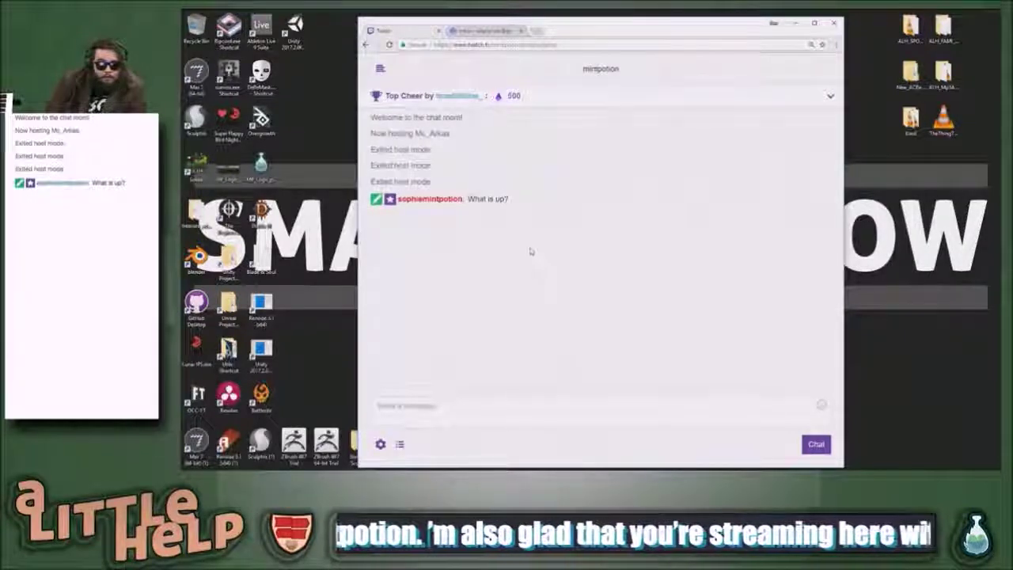
{"action": "left_click", "coordinate": [400, 444]}
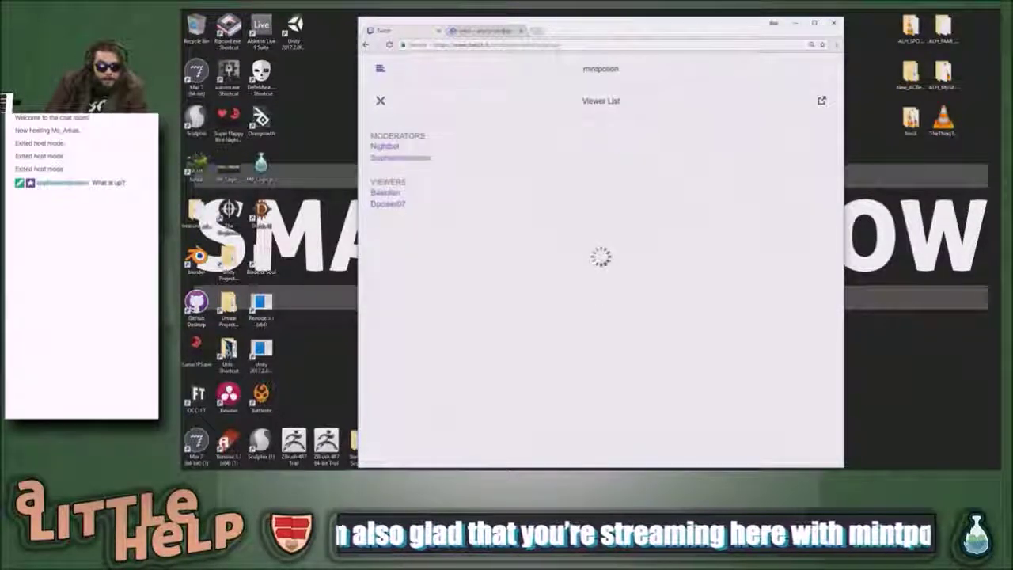
{"action": "left_click", "coordinate": [380, 101]}
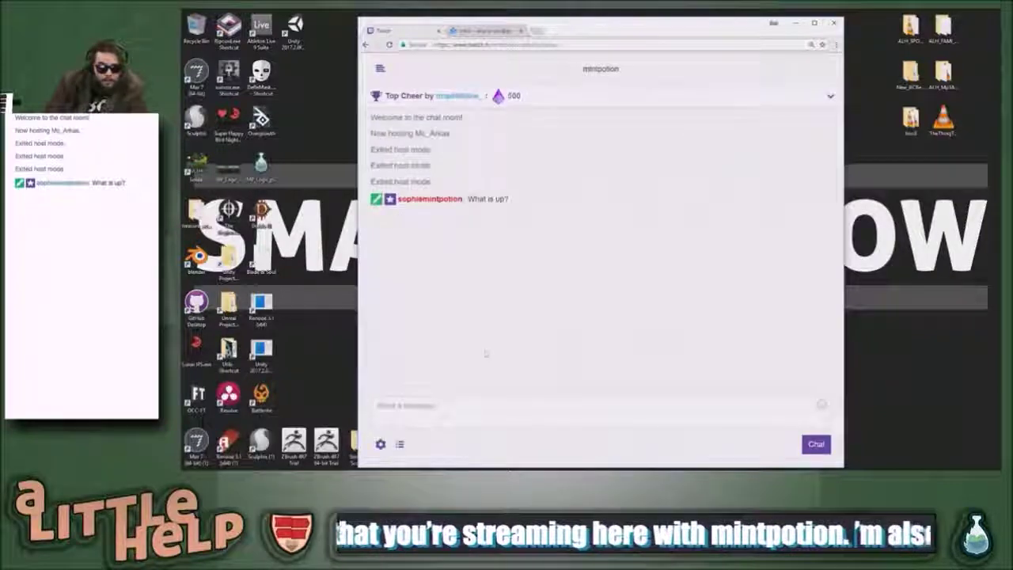
{"action": "left_click", "coordinate": [520, 413]}
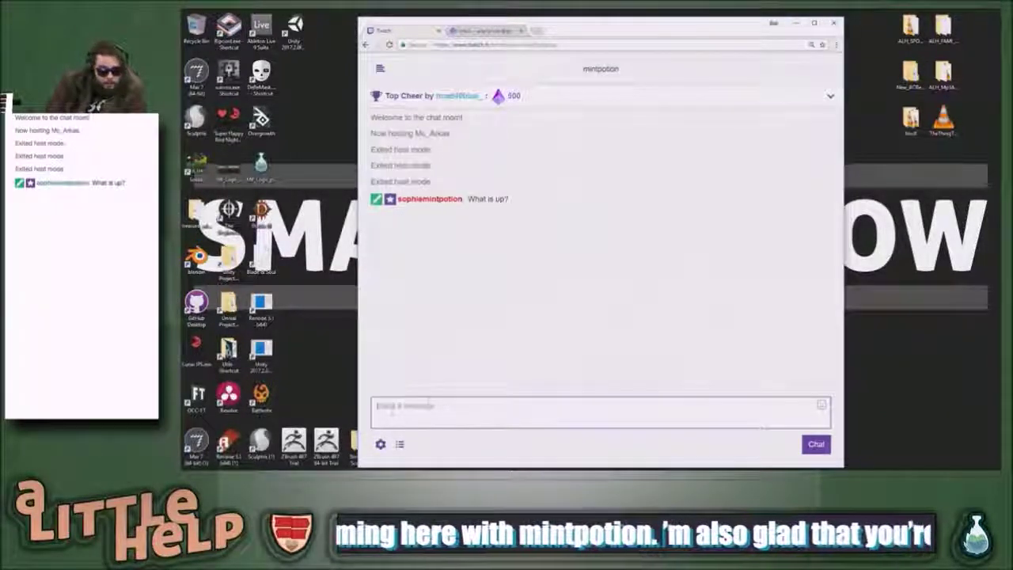
- Check the Updates bundle in Google Inbox and start a mail search
{"action": "left_click", "coordinate": [485, 30]}
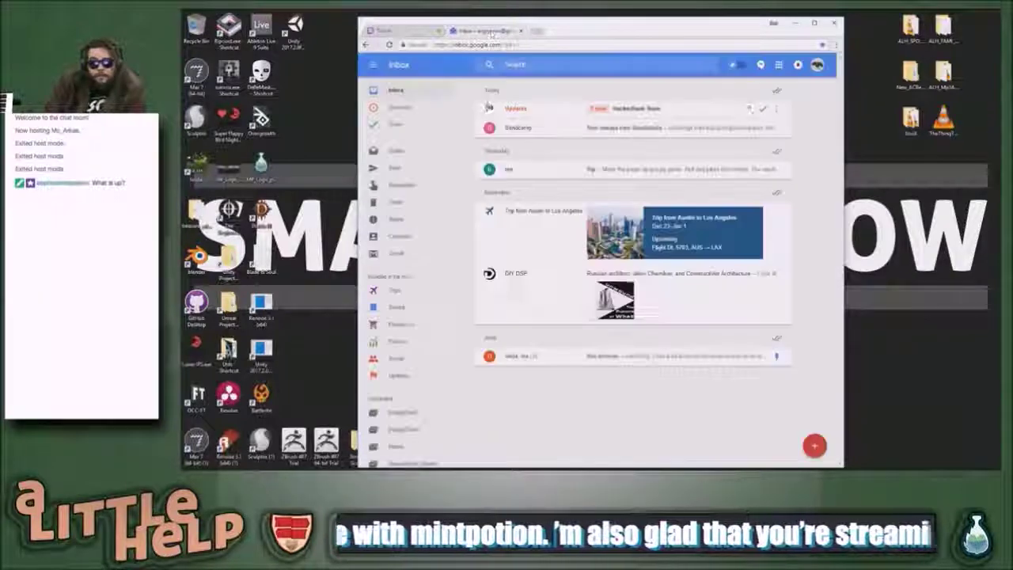
{"action": "left_click", "coordinate": [554, 110]}
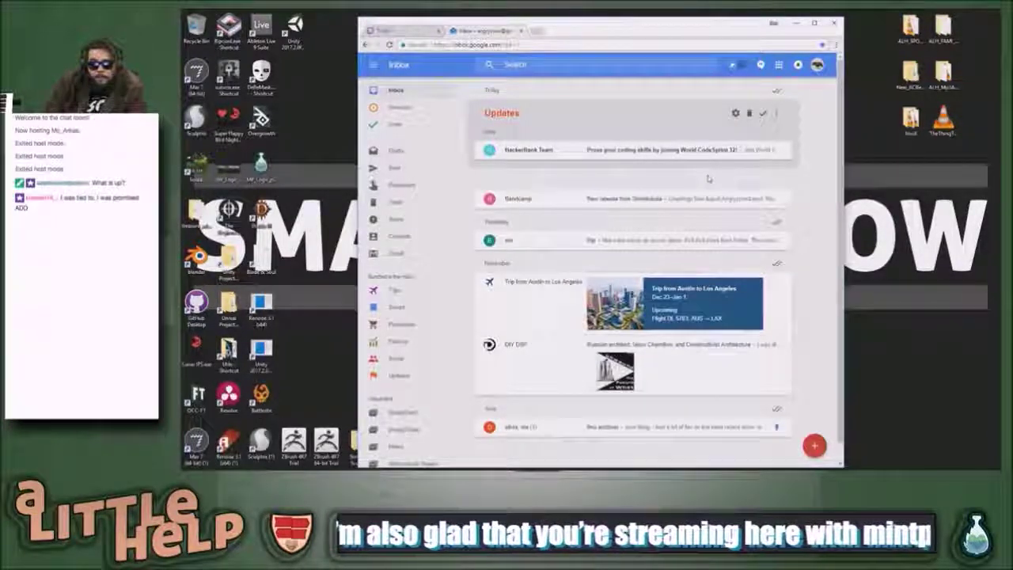
{"action": "left_click", "coordinate": [580, 64]}
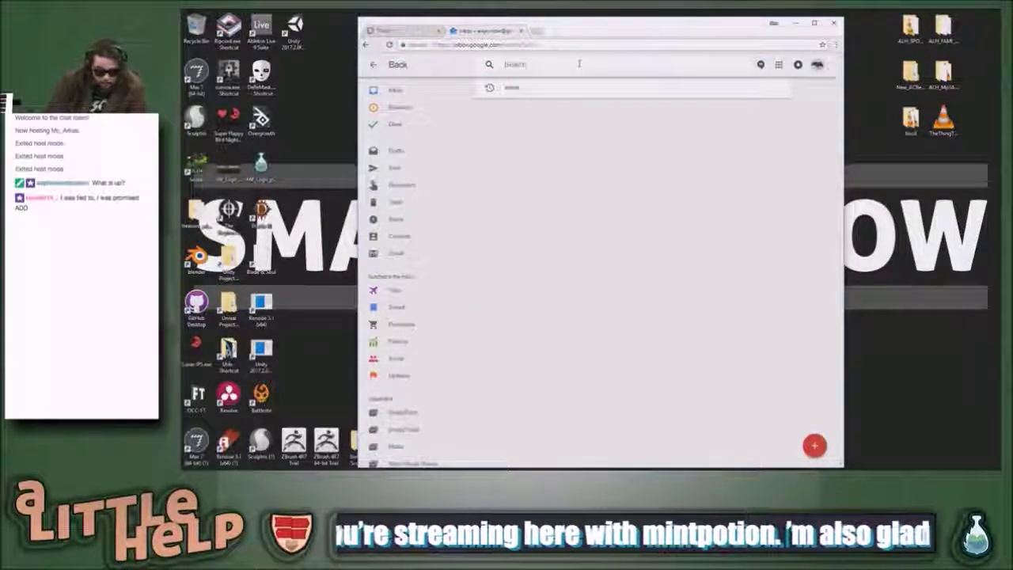
- Load the Dropbox home page in a new browser tab
{"action": "left_click", "coordinate": [534, 31]}
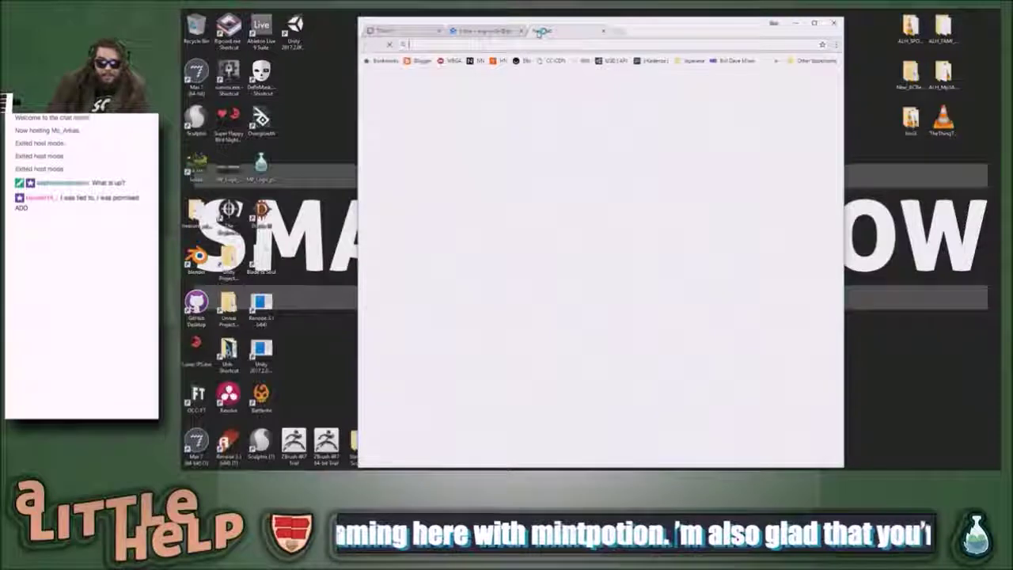
{"action": "type", "text": "drop"}
{"action": "key", "text": "Return"}
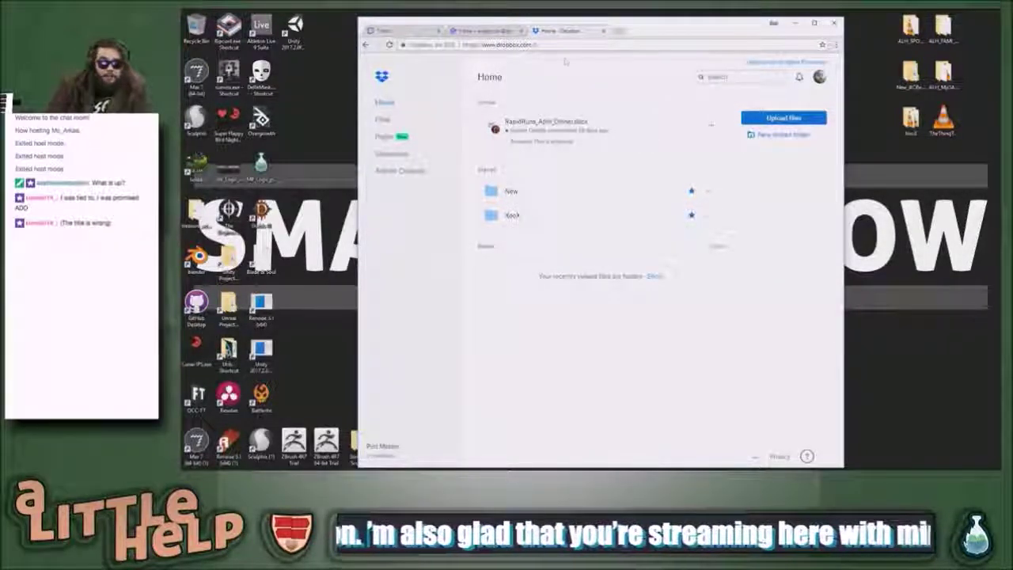
- Check the Twitch chat and open the mintpotion Twitch dashboard page in a new tab
{"action": "left_click", "coordinate": [403, 31]}
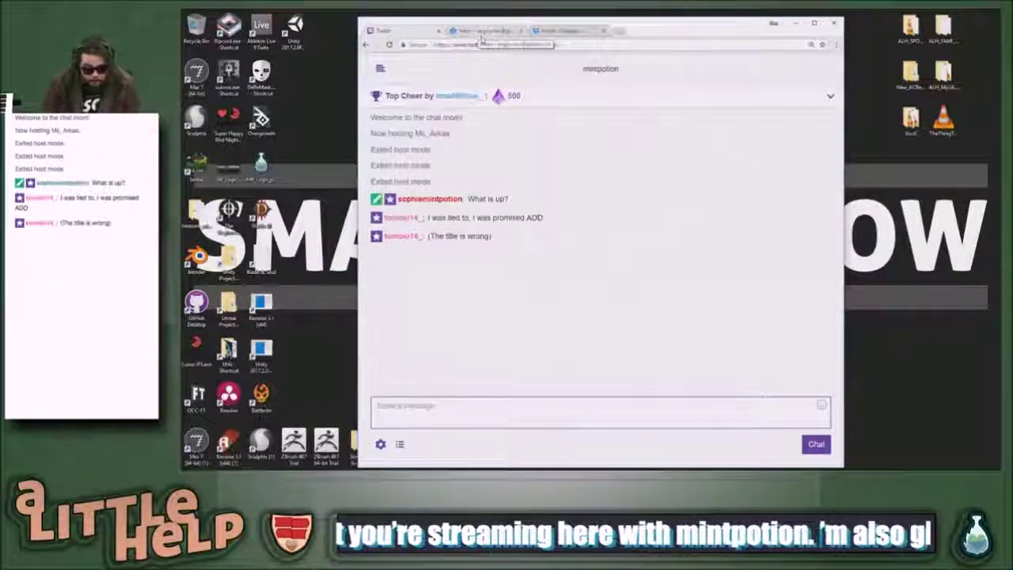
{"action": "key", "text": "ctrl+t"}
{"action": "type", "text": "twitch"}
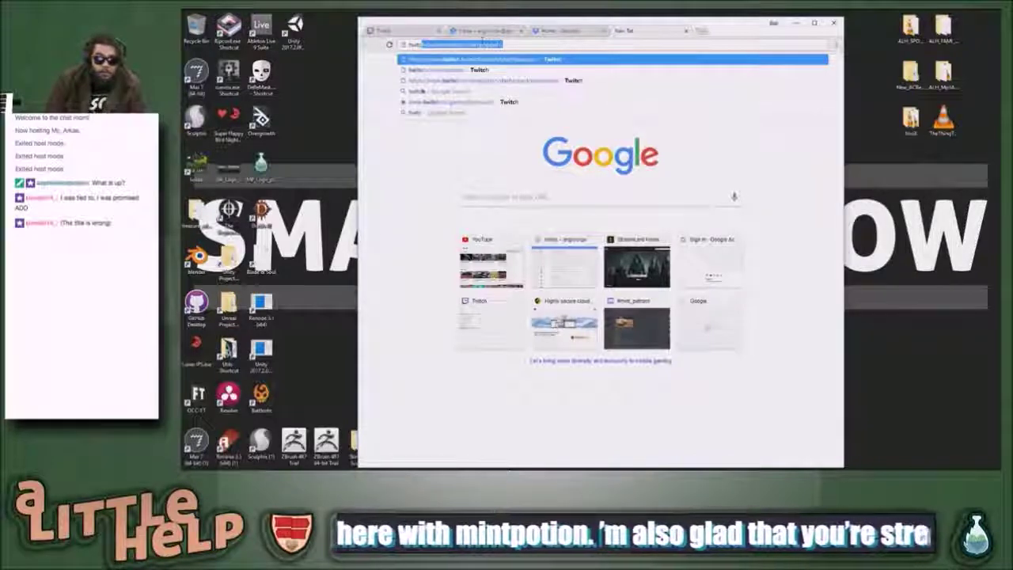
{"action": "key", "text": "Down"}
{"action": "key", "text": "Down"}
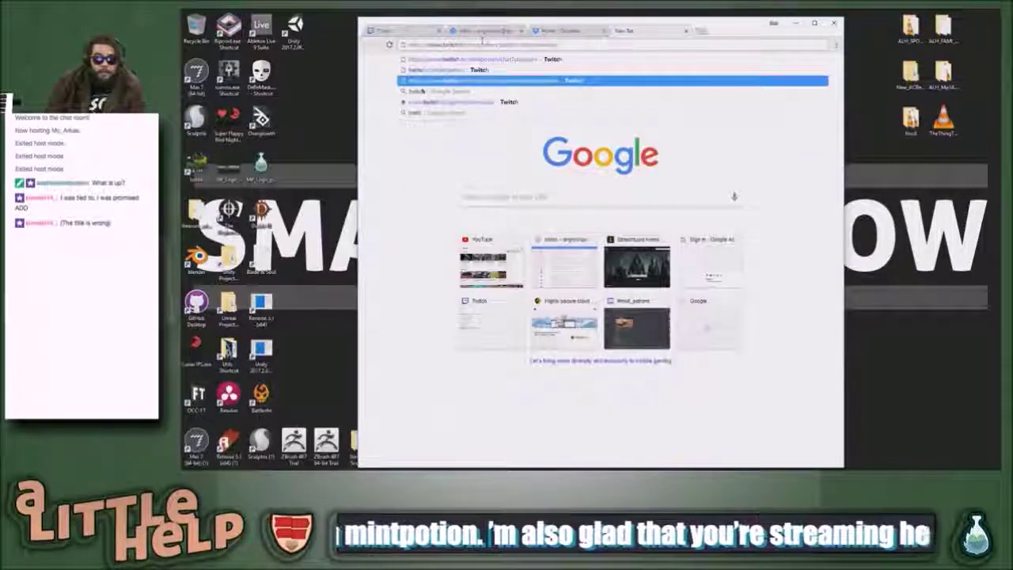
{"action": "key", "text": "BackSpace"}
{"action": "key", "text": "BackSpace"}
{"action": "key", "text": "BackSpace"}
{"action": "key", "text": "BackSpace"}
{"action": "key", "text": "BackSpace"}
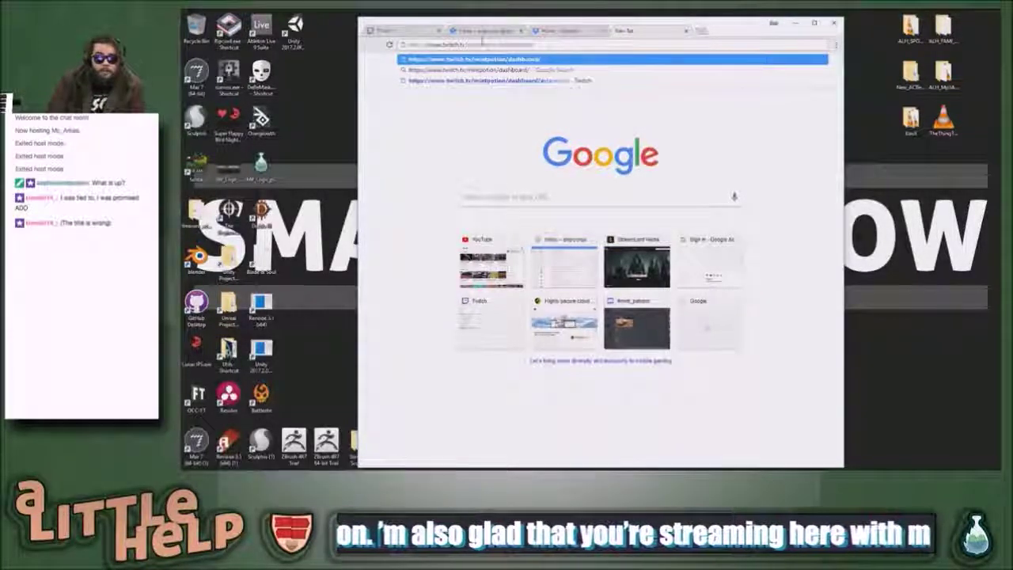
{"action": "key", "text": "Return"}
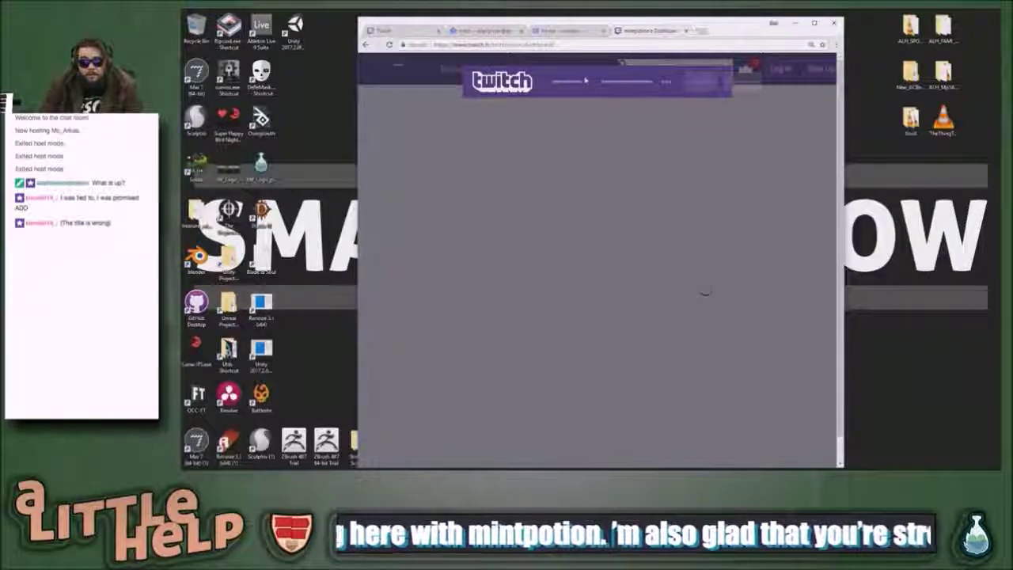
- Shorten the dashboard address to the mintpotion channel address and load the channel page
{"action": "left_click", "coordinate": [576, 46]}
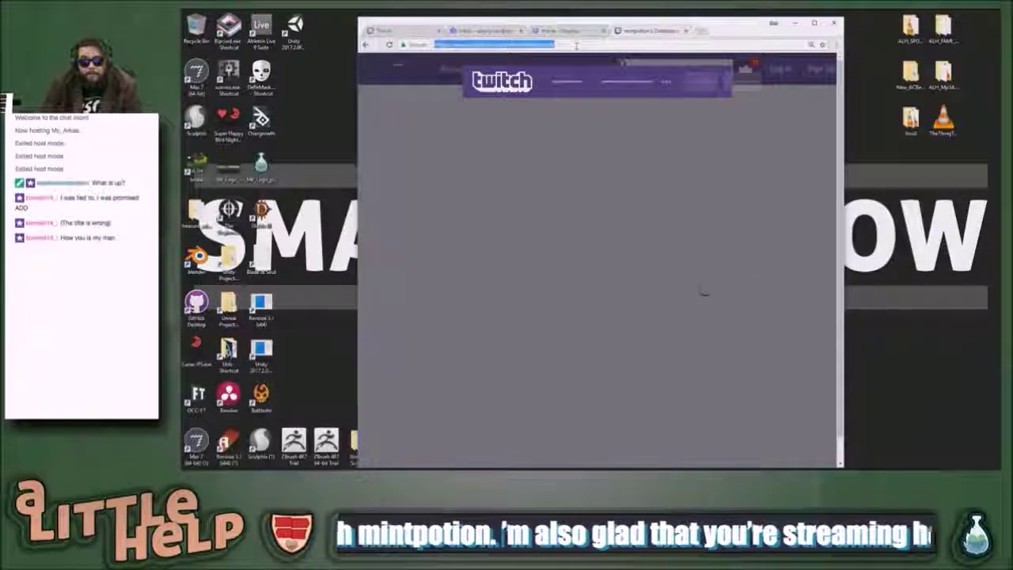
{"action": "left_click", "coordinate": [576, 46]}
{"action": "key", "text": "BackSpace"}
{"action": "key", "text": "BackSpace"}
{"action": "key", "text": "BackSpace"}
{"action": "key", "text": "BackSpace"}
{"action": "key", "text": "BackSpace"}
{"action": "key", "text": "BackSpace"}
{"action": "key", "text": "BackSpace"}
{"action": "key", "text": "BackSpace"}
{"action": "key", "text": "BackSpace"}
{"action": "key", "text": "BackSpace"}
{"action": "key", "text": "Return"}
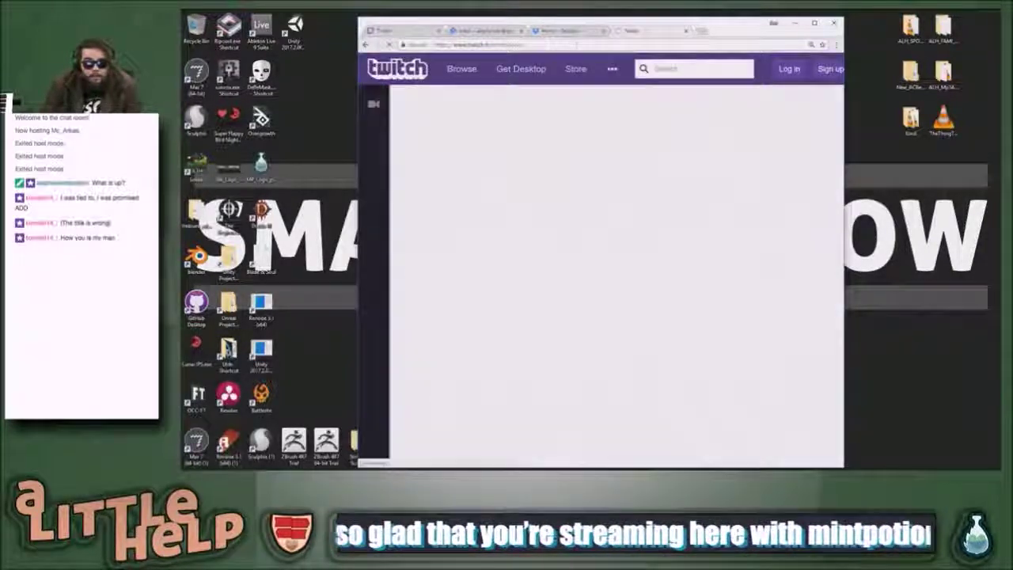
- Widen and reposition the browser window, and mute the mintpotion stream player
{"action": "left_click_drag", "start_coordinate": [844, 78], "coordinate": [971, 81]}
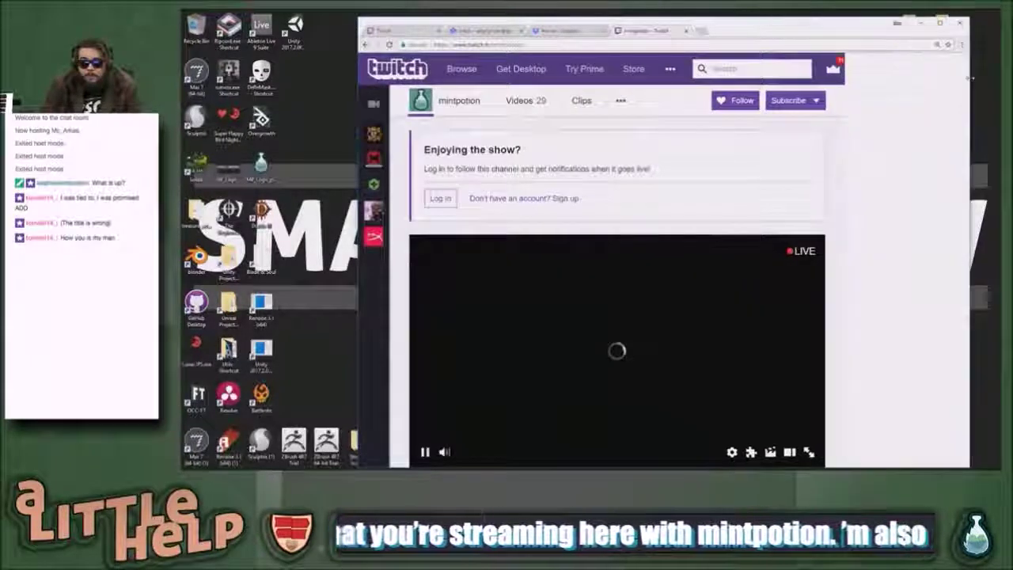
{"action": "left_click_drag", "start_coordinate": [871, 36], "coordinate": [805, 36]}
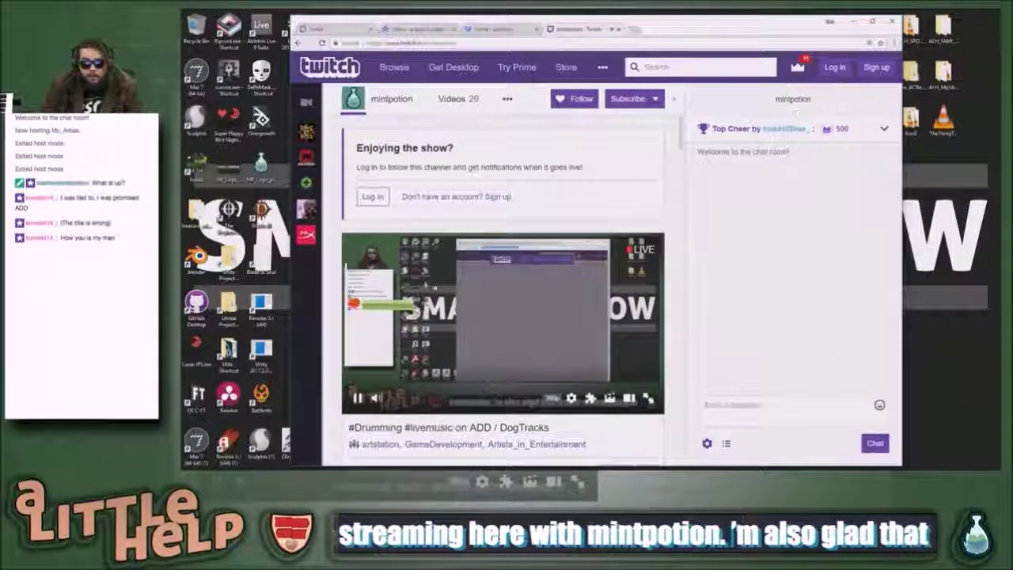
{"action": "left_click", "coordinate": [376, 402]}
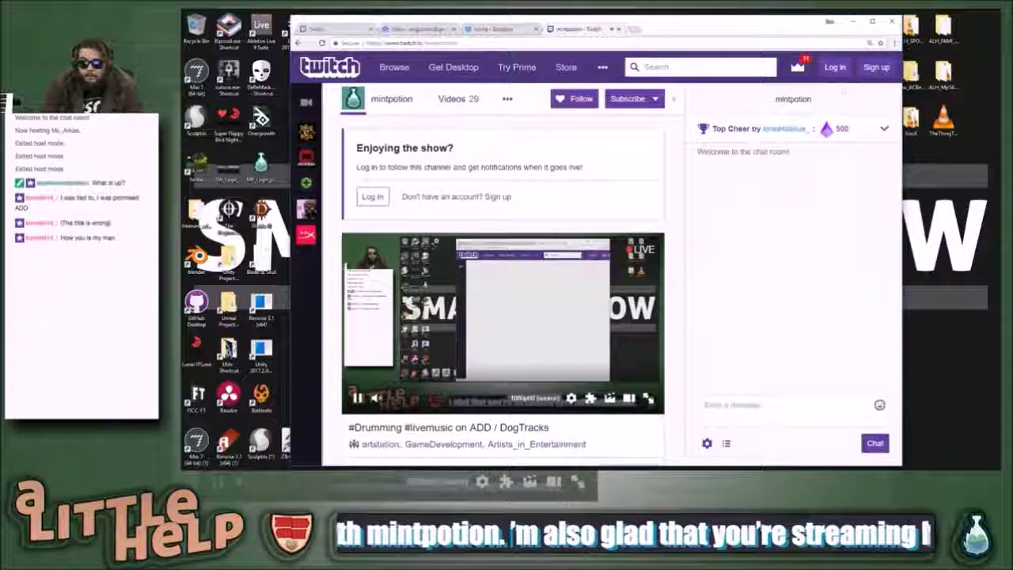
- Try to log in to the channel's Twitch account by entering the account password
{"action": "left_click", "coordinate": [842, 68]}
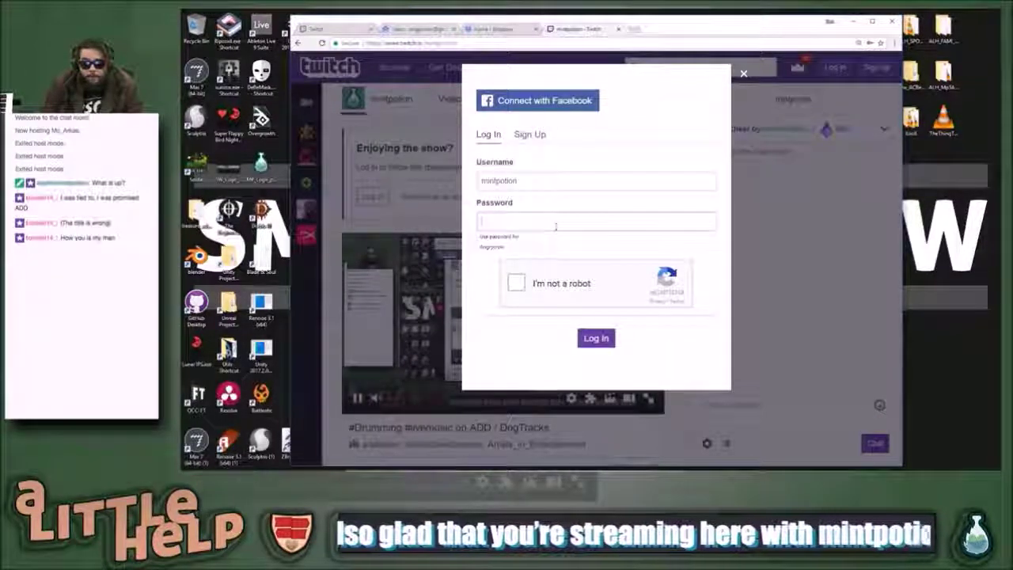
{"action": "left_click", "coordinate": [538, 225]}
{"action": "left_click", "coordinate": [579, 183]}
{"action": "left_click", "coordinate": [553, 219]}
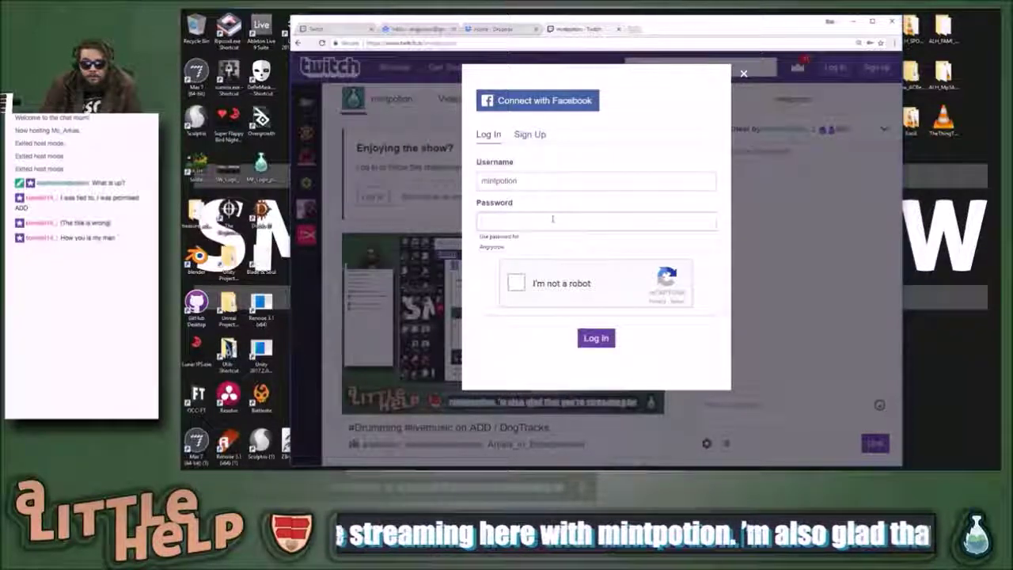
{"action": "type", "text": "••"}
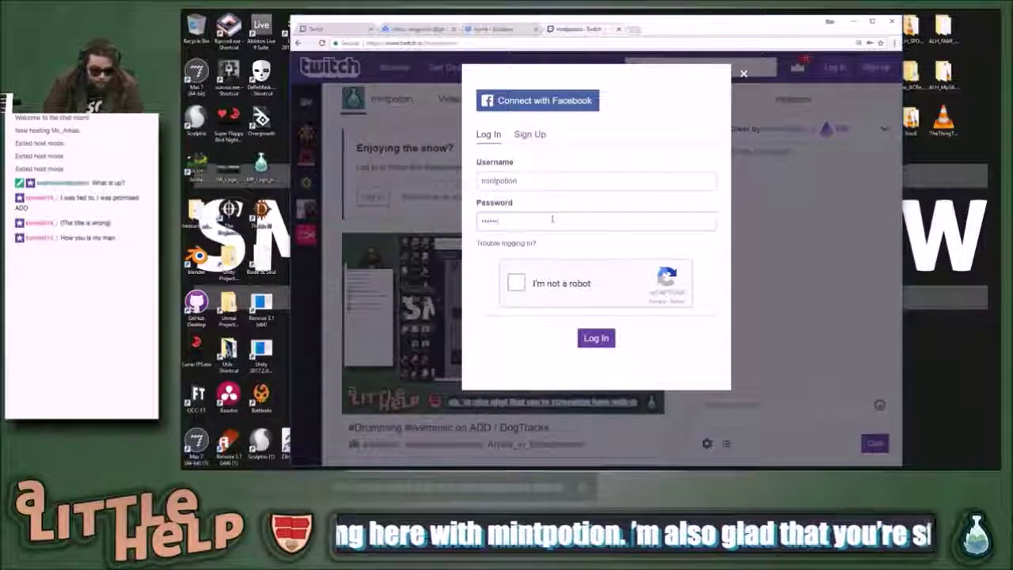
{"action": "key", "text": "Return"}
{"action": "type", "text": "•••••••"}
{"action": "key", "text": "Return"}
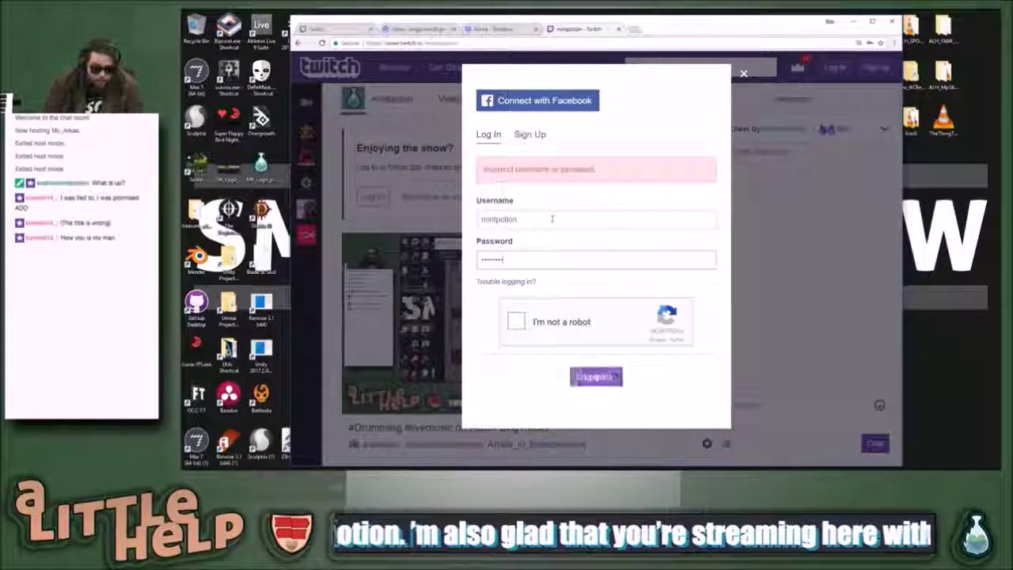
- Open and close an extra browser window, and close the mintpotion channel tab
{"action": "key", "text": "ctrl+n"}
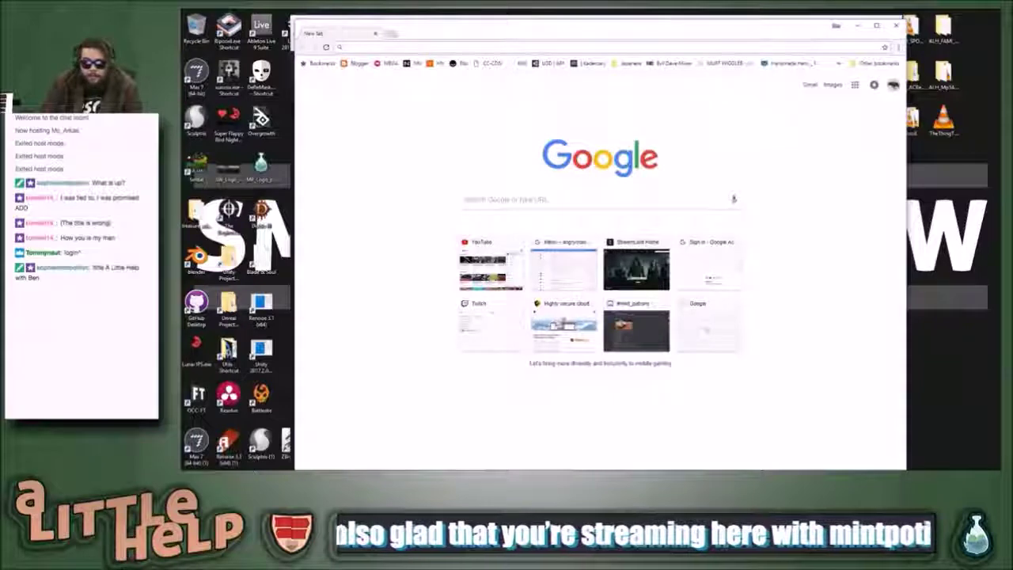
{"action": "left_click", "coordinate": [896, 26]}
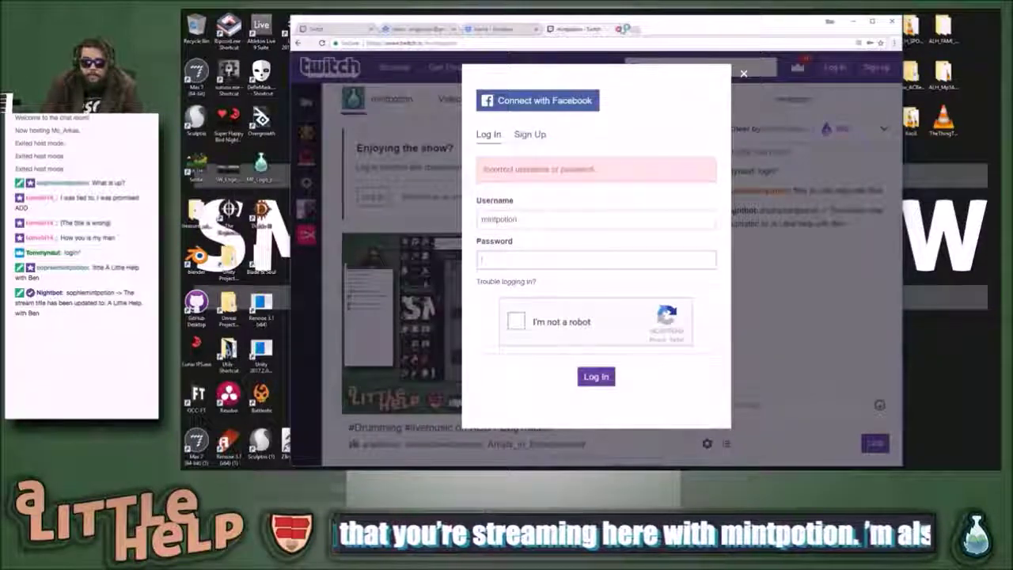
{"action": "left_click", "coordinate": [619, 28]}
- Search Dropbox for "selec", "max" and "am" in turn
{"action": "left_click", "coordinate": [782, 76]}
{"action": "type", "text": "safec"}
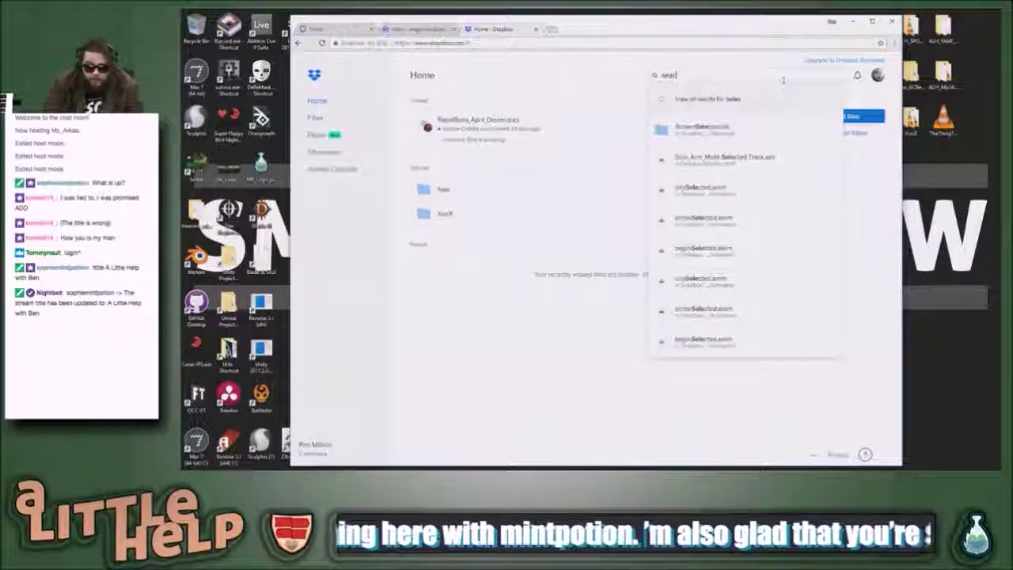
{"action": "key", "text": "ctrl+a"}
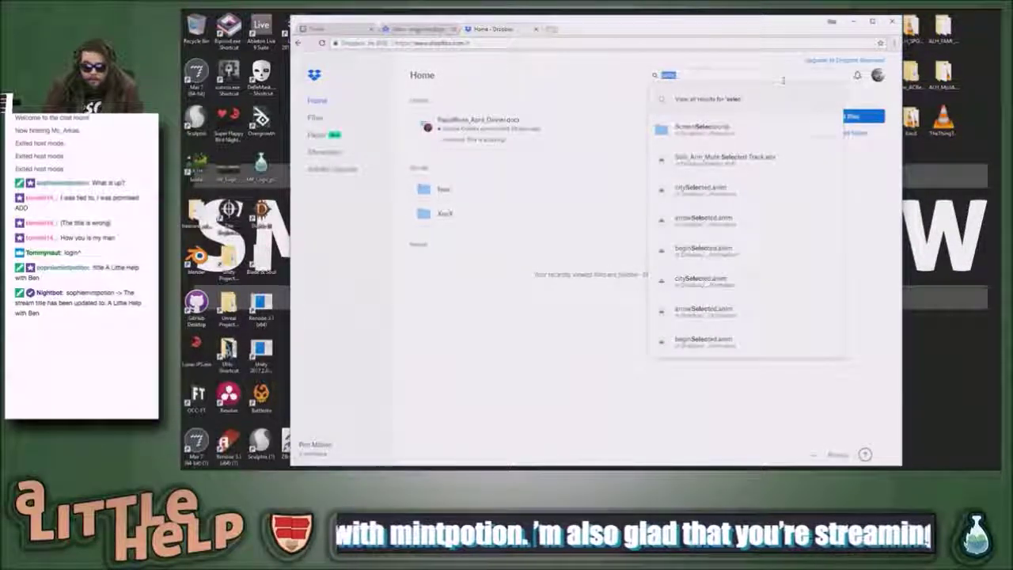
{"action": "type", "text": "max"}
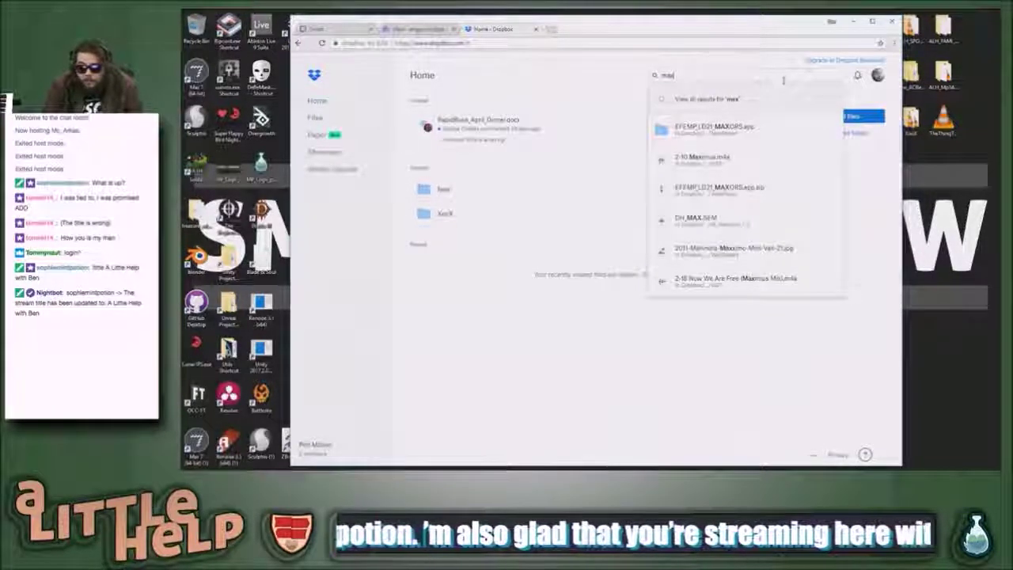
{"action": "key", "text": "BackSpace"}
{"action": "key", "text": "BackSpace"}
{"action": "key", "text": "BackSpace"}
{"action": "type", "text": "am"}
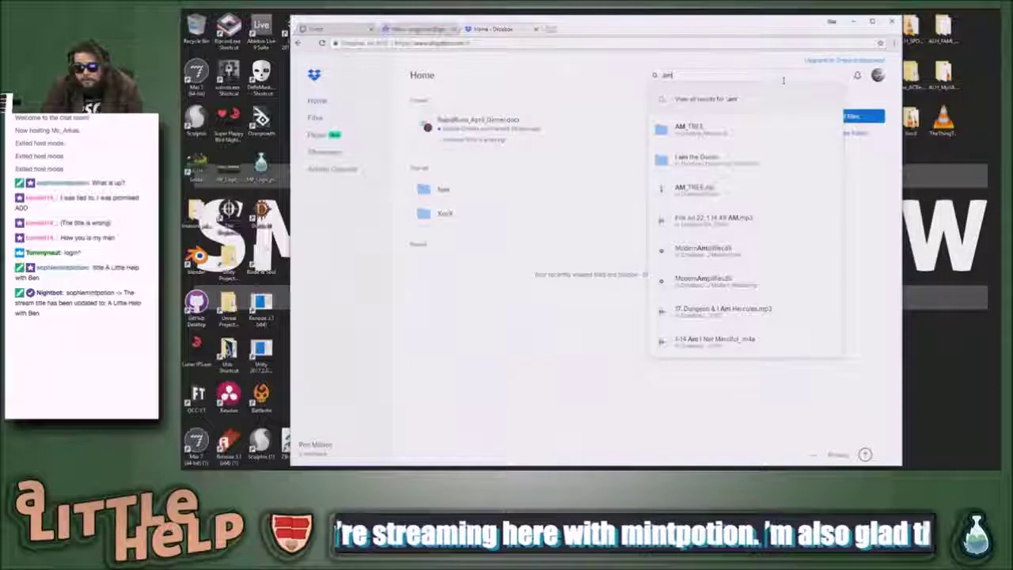
- Search Dropbox for "select" and open the file Solo_Arm_Mute Selected Track.adv
{"action": "key", "text": "BackSpace"}
{"action": "key", "text": "BackSpace"}
{"action": "type", "text": "select"}
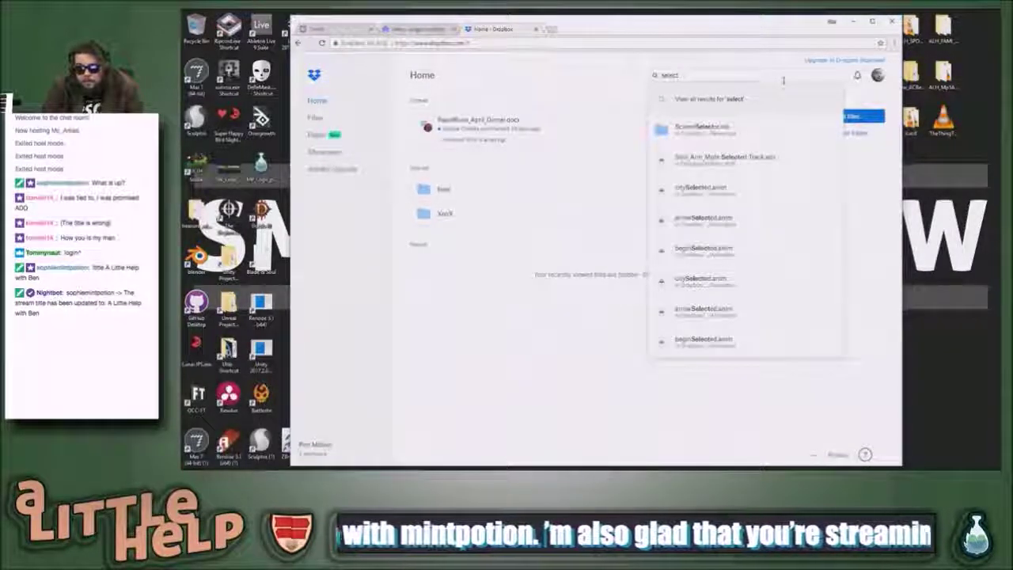
{"action": "left_click", "coordinate": [790, 164]}
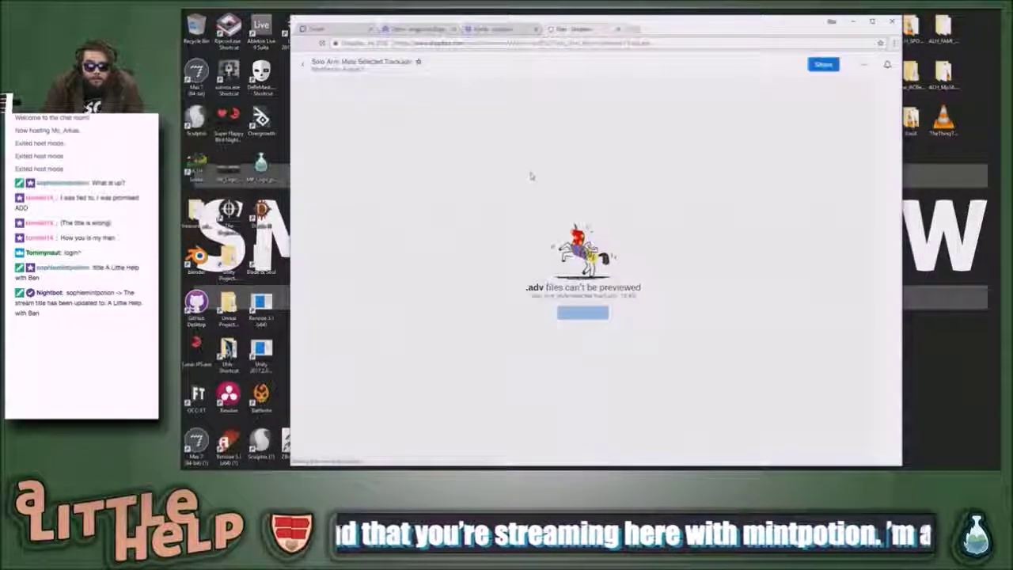
- Download Solo_Arm_Mute Selected Track.adv to the Desktop and minimize the browser window
{"action": "left_click", "coordinate": [525, 313]}
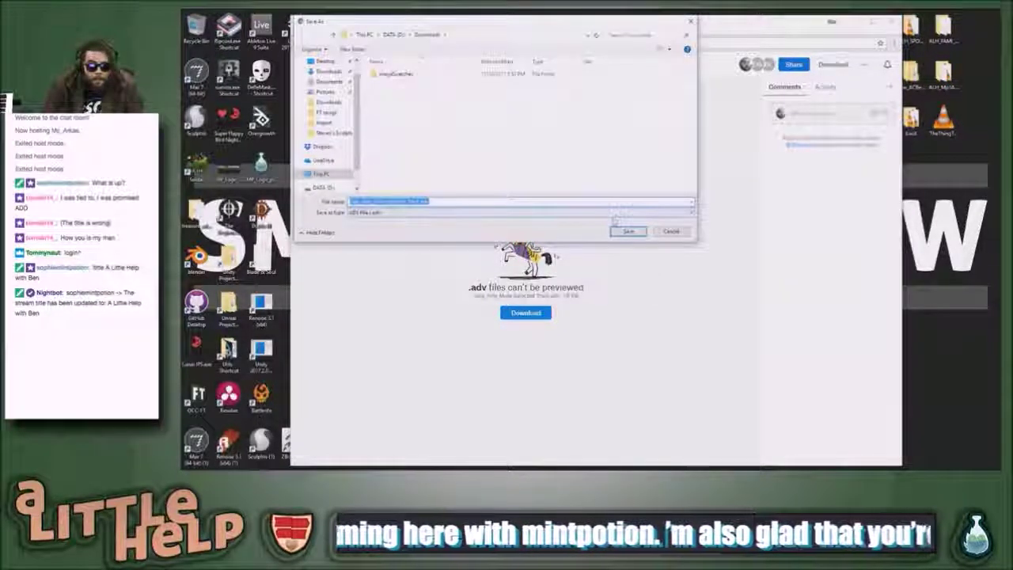
{"action": "left_click", "coordinate": [327, 64]}
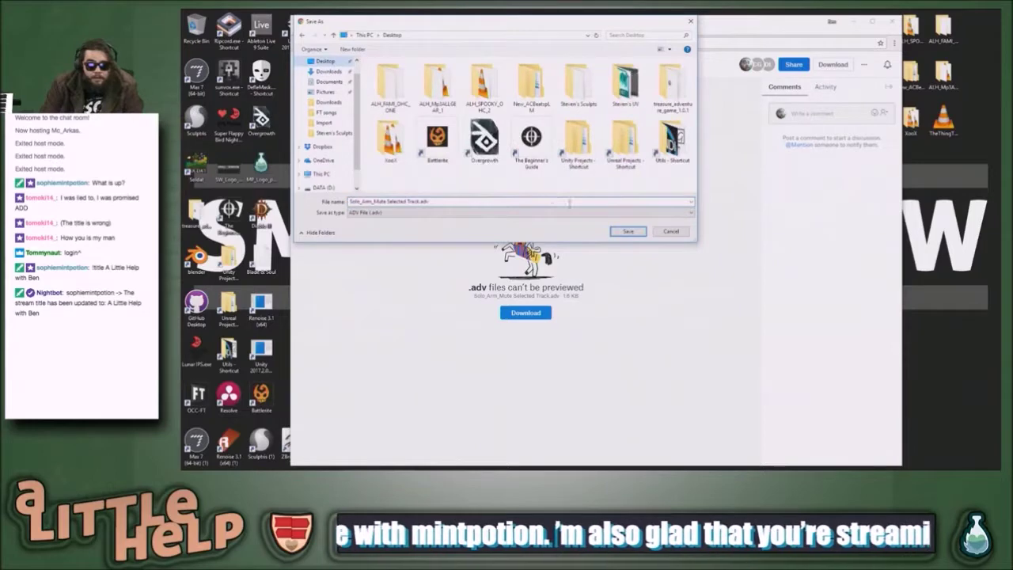
{"action": "left_click", "coordinate": [628, 231]}
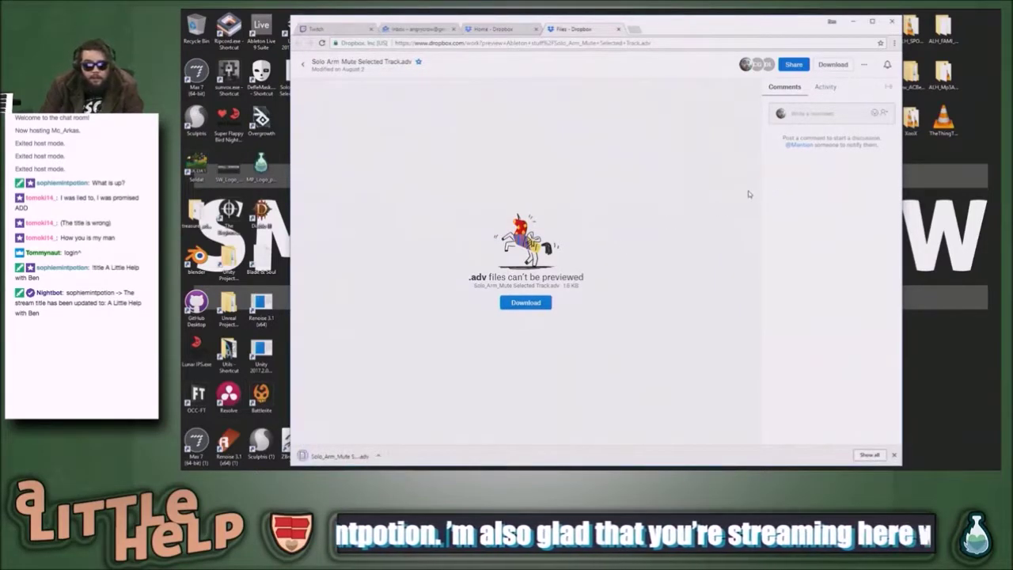
{"action": "left_click", "coordinate": [853, 22]}
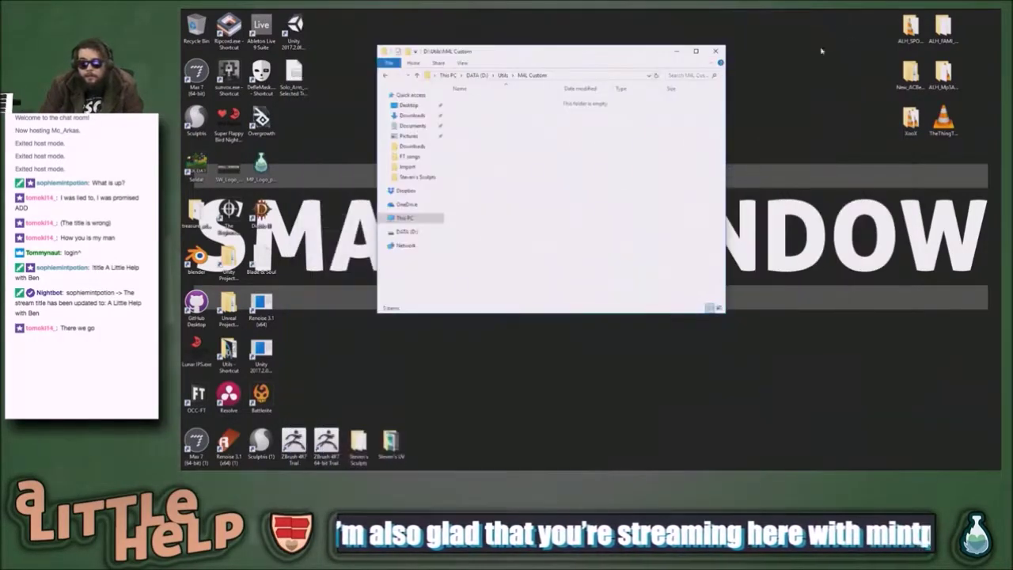
- Copy Solo_Arm_Mute Selected Track.adv from the Desktop into the M4L Custom folder and delete the Desktop copy
{"action": "left_click_drag", "start_coordinate": [292, 75], "coordinate": [586, 194]}
{"action": "left_click", "coordinate": [308, 86]}
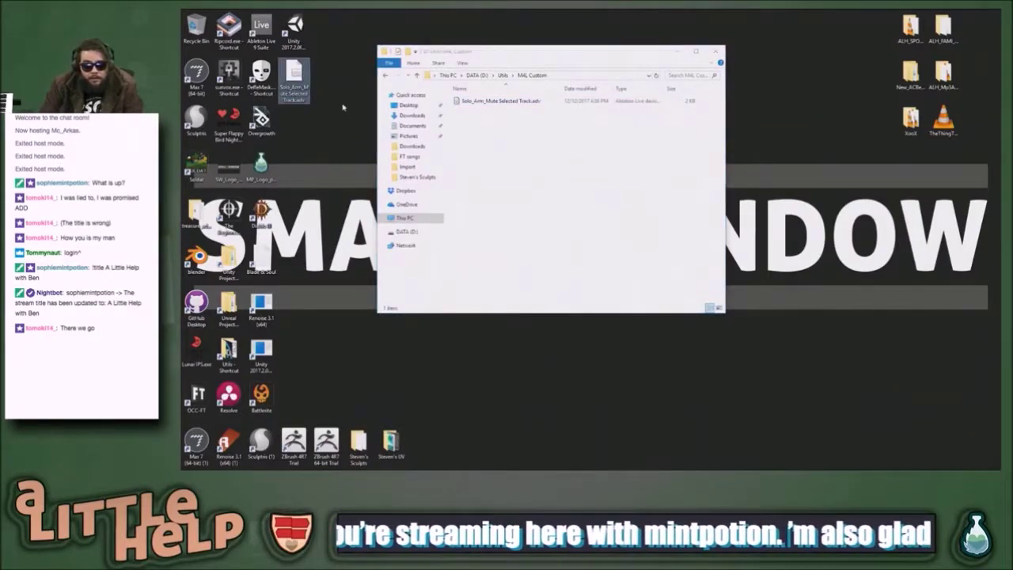
{"action": "key", "text": "Delete"}
{"action": "key", "text": "Return"}
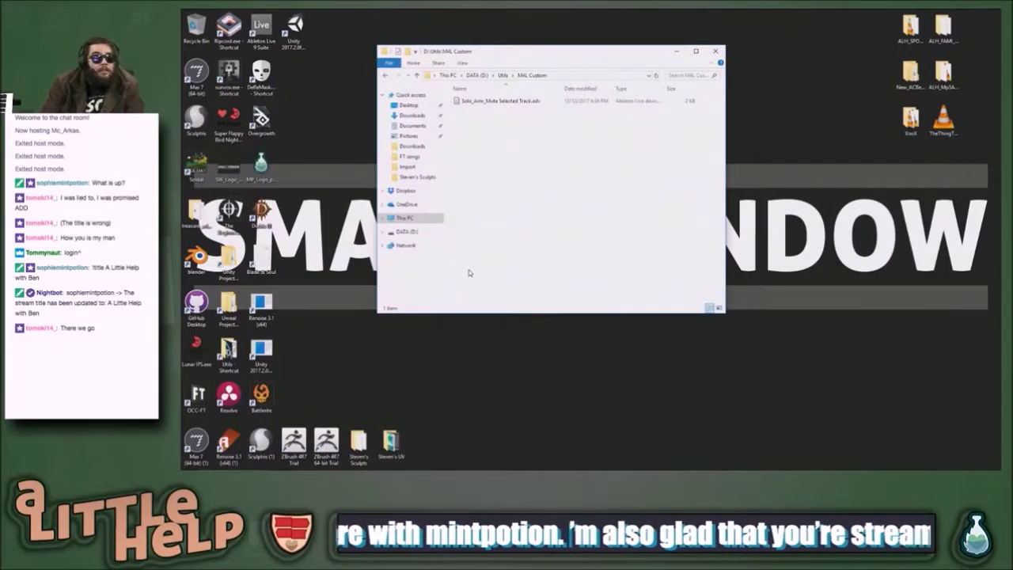
{"action": "left_click", "coordinate": [536, 335]}
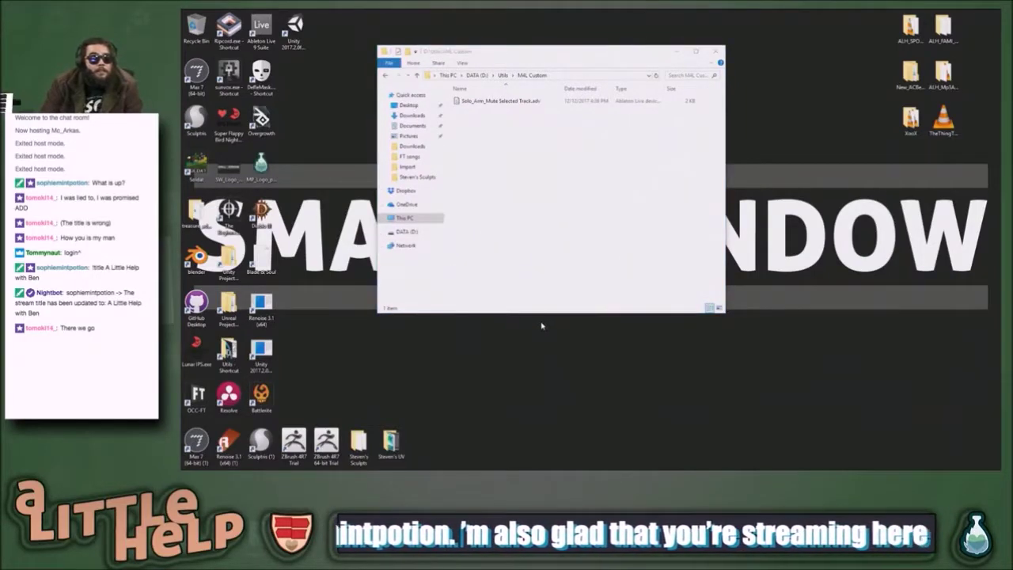
- Switch to Ableton Live, show the contents of the M4L Custom folder and select Solo_Arm_Mute Selected Track.adv
{"action": "key", "text": "alt+Tab"}
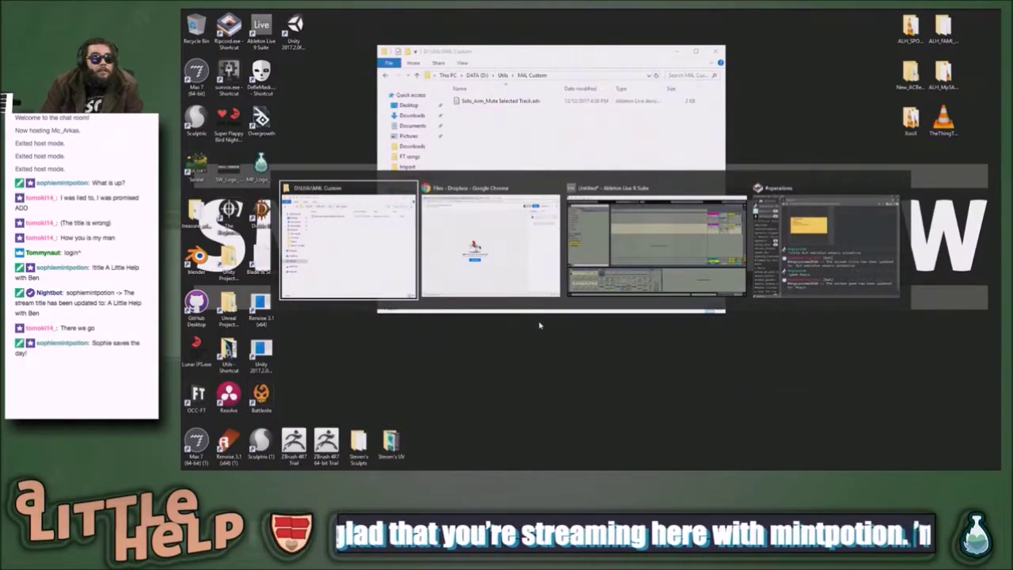
{"action": "left_click", "coordinate": [652, 257]}
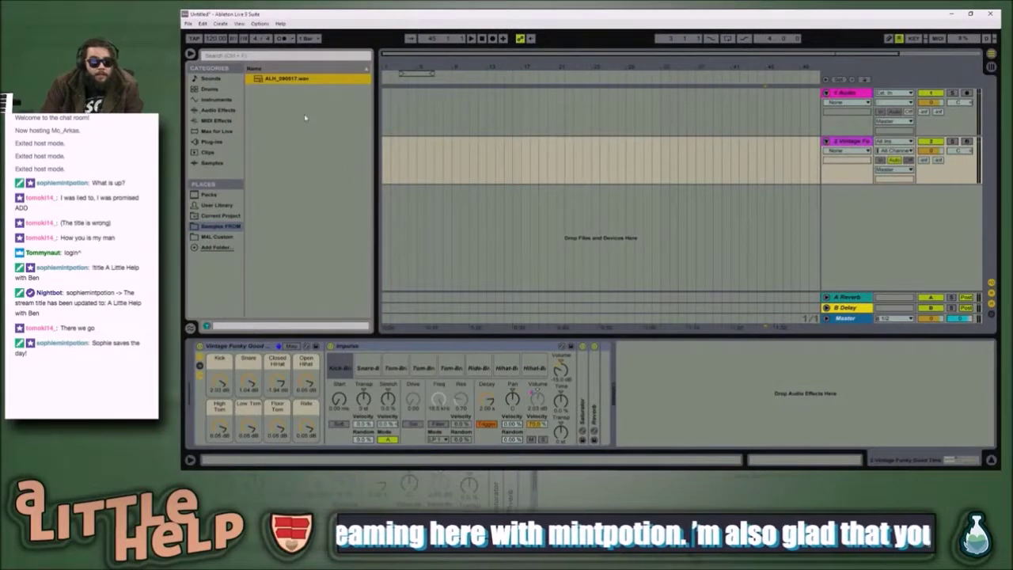
{"action": "left_click", "coordinate": [216, 236]}
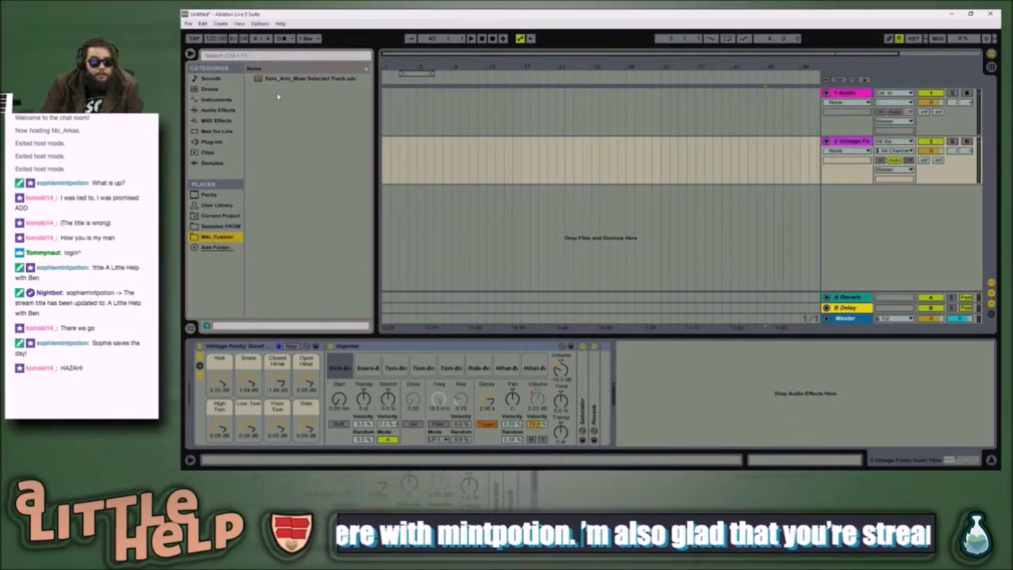
{"action": "left_click", "coordinate": [296, 79]}
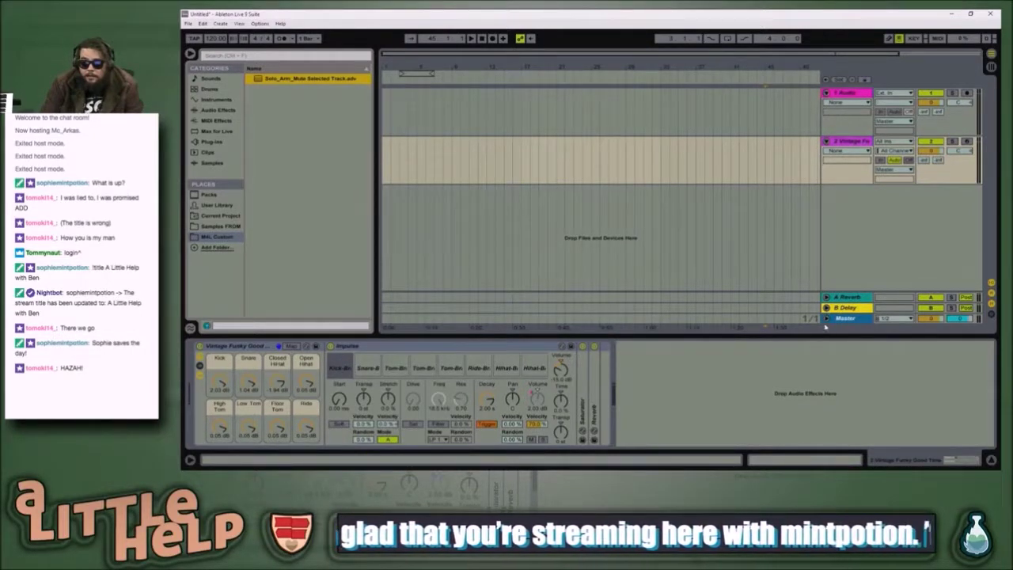
- Unfold the Master track and try to load Solo_Arm_Mute Selected Track.adv ahead of its Limiter
{"action": "left_click", "coordinate": [827, 318]}
{"action": "left_click", "coordinate": [845, 280]}
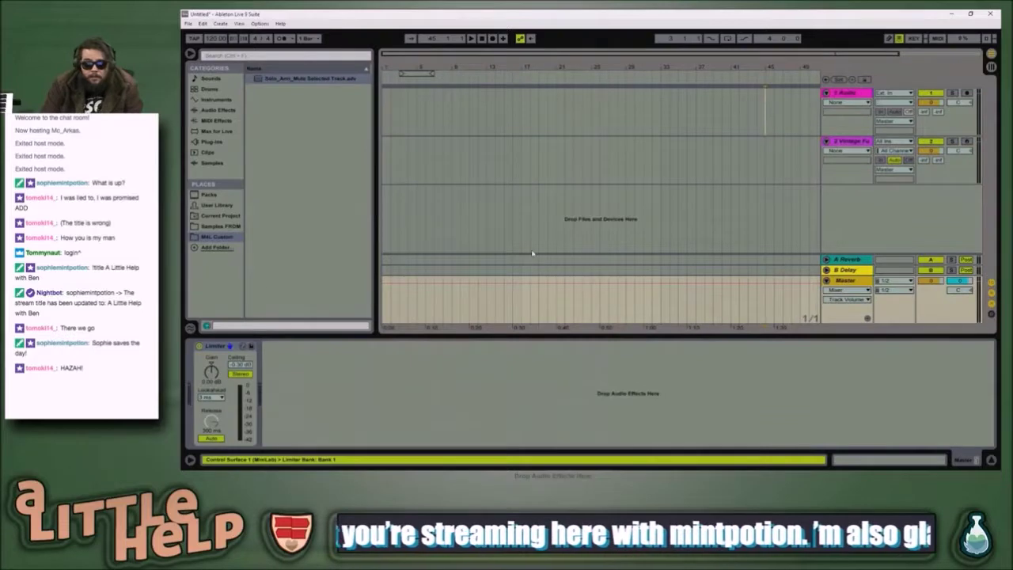
{"action": "left_click_drag", "start_coordinate": [224, 450], "coordinate": [203, 381]}
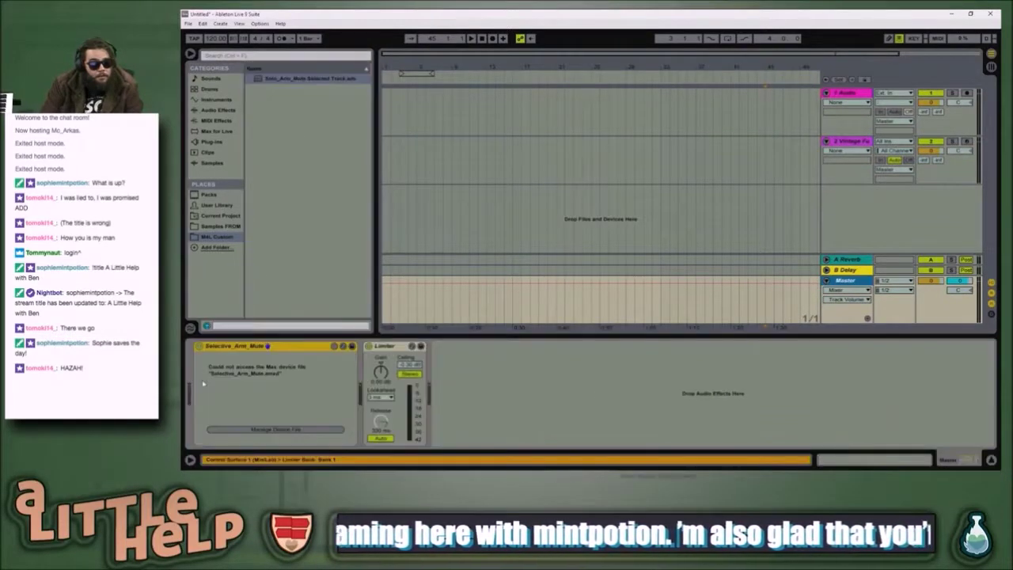
- Open the device file management for Selective_Arm_Mute and widen the Replace Files list to read the full file names
{"action": "left_click", "coordinate": [287, 430]}
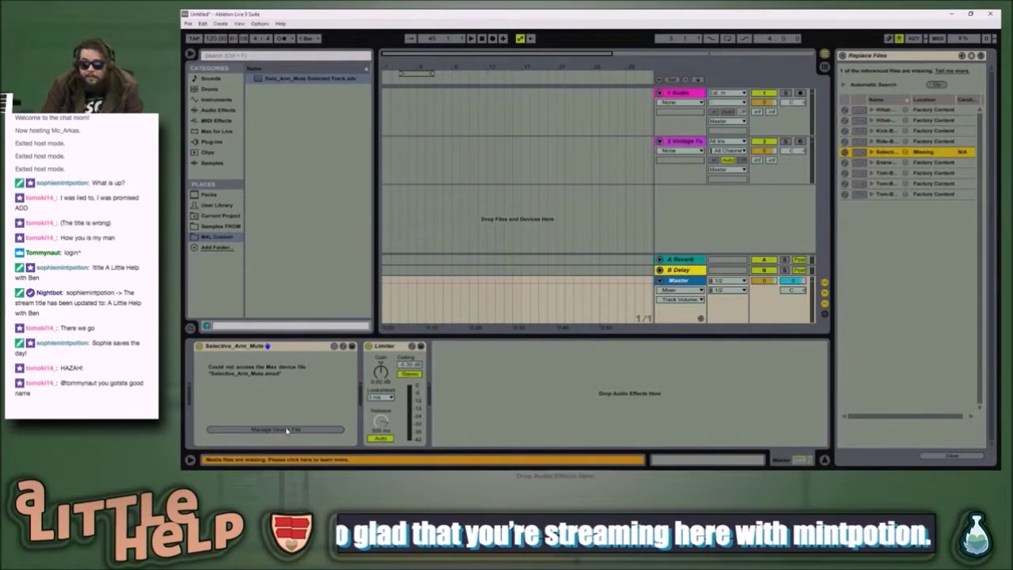
{"action": "left_click_drag", "start_coordinate": [829, 100], "coordinate": [664, 108]}
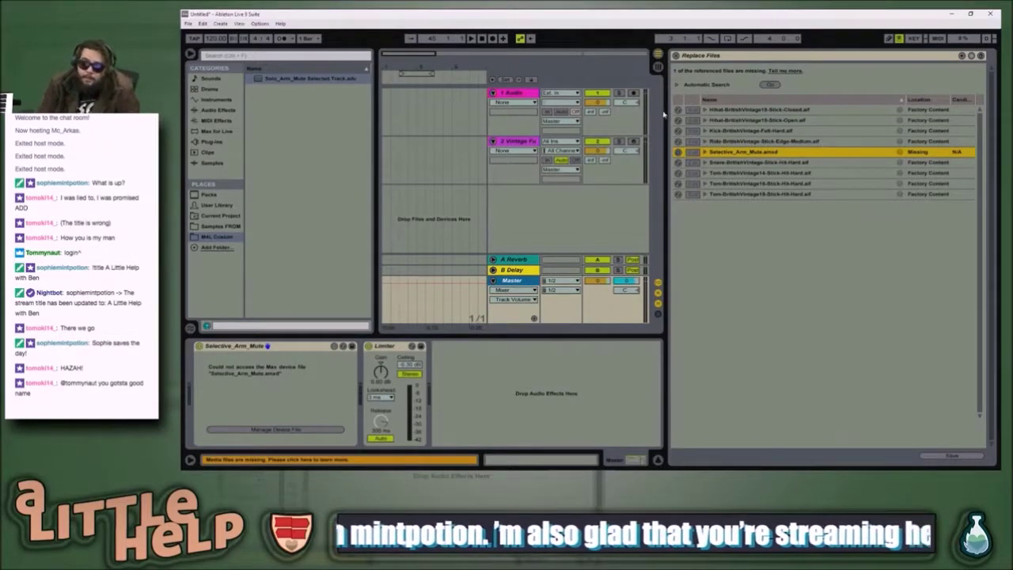
{"action": "left_click", "coordinate": [347, 140]}
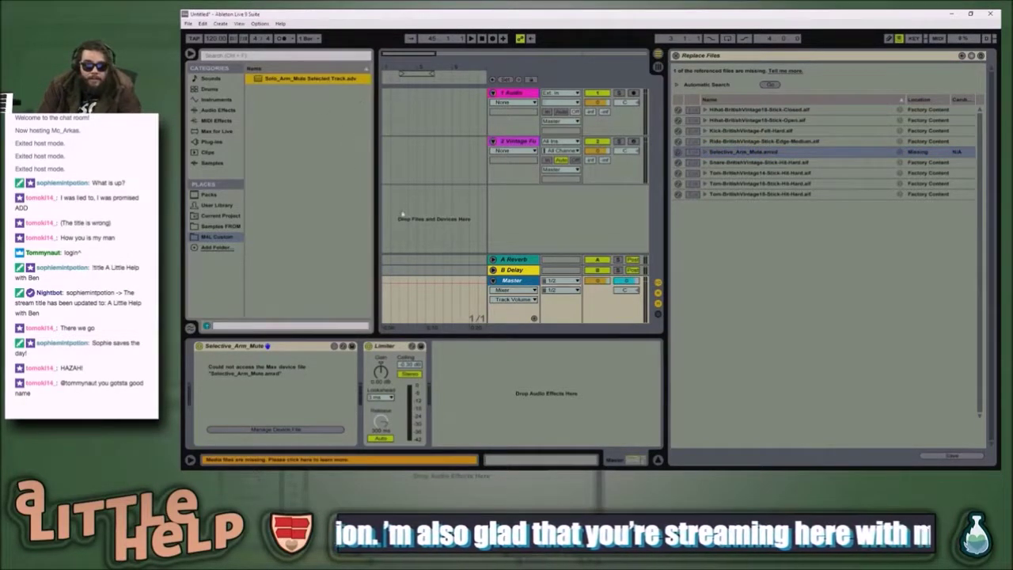
{"action": "key", "text": "alt+Tab"}
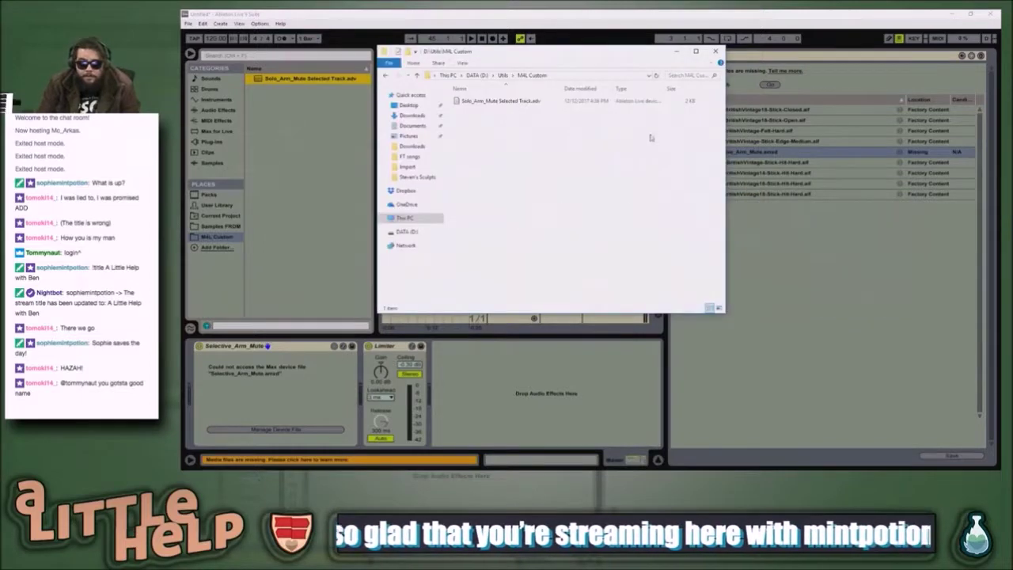
{"action": "key", "text": "alt+Tab"}
{"action": "key", "text": "Tab"}
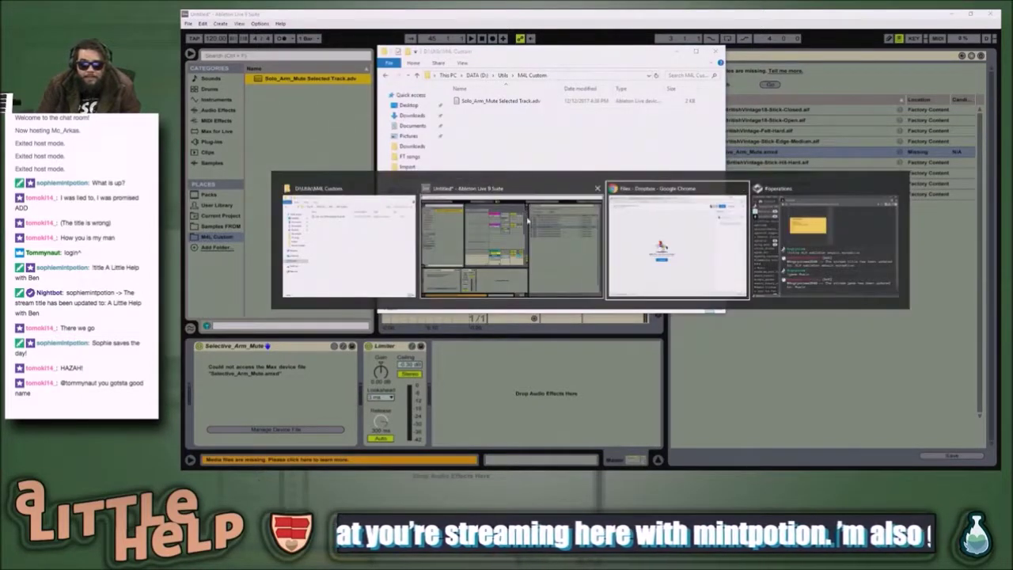
{"action": "left_click", "coordinate": [528, 219]}
{"action": "key", "text": "alt+Tab"}
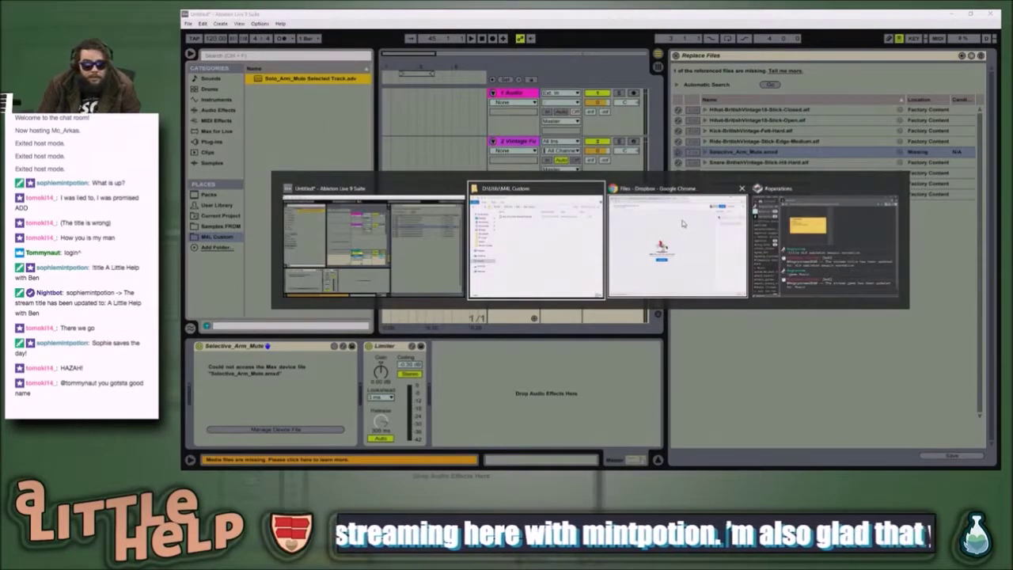
{"action": "key", "text": "alt+Tab"}
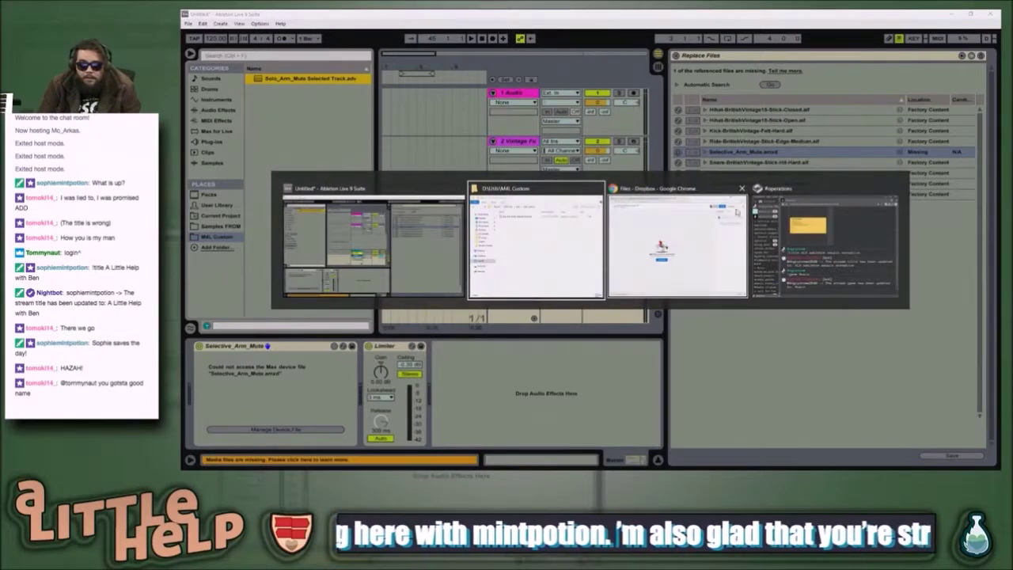
{"action": "left_click", "coordinate": [546, 242]}
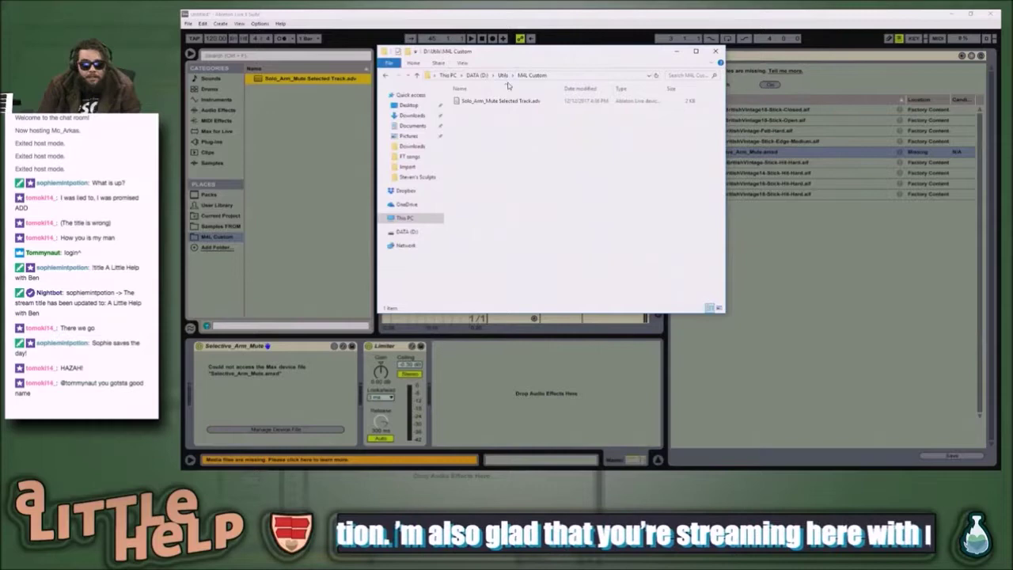
- Switch to Chrome, close the Solo_Arm_Mute Selected Track.adv preview tab and search Dropbox for ".amxd"
{"action": "key", "text": "alt+Tab"}
{"action": "left_click", "coordinate": [604, 201]}
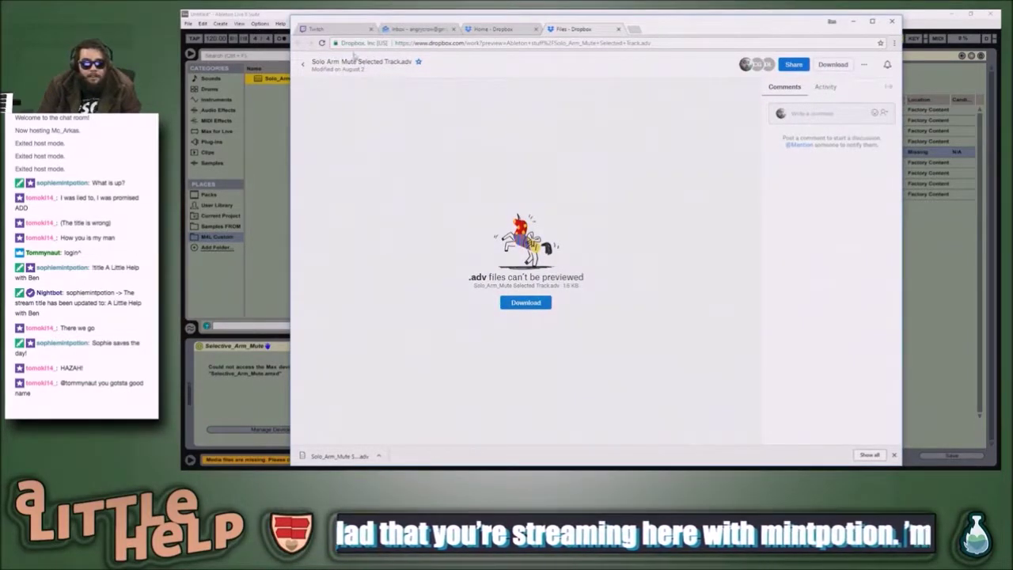
{"action": "left_click", "coordinate": [618, 28]}
{"action": "left_click", "coordinate": [798, 77]}
{"action": "double_click", "coordinate": [729, 77]}
{"action": "key", "text": "BackSpace"}
{"action": "type", "text": ".amxd"}
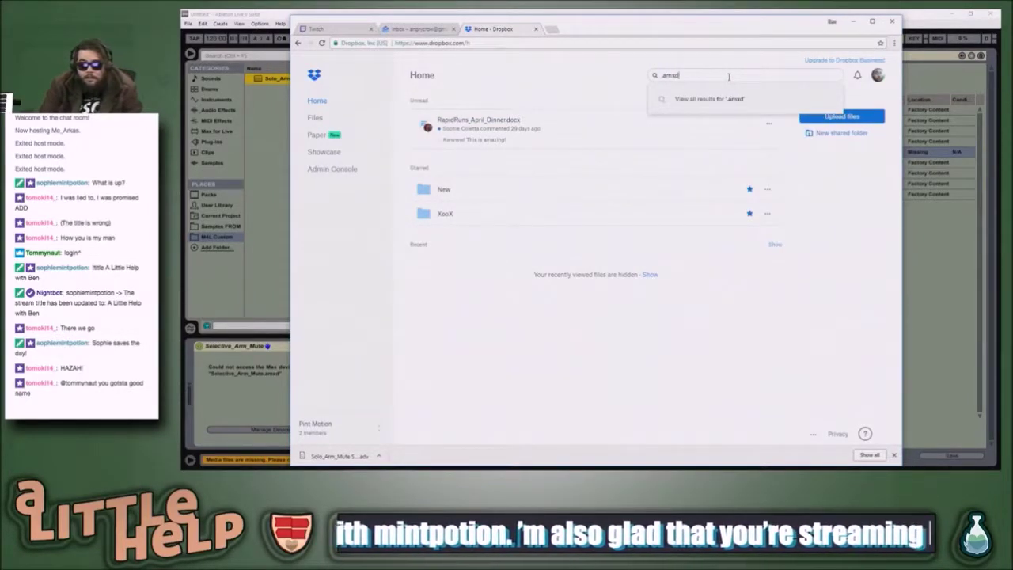
{"action": "key", "text": "Return"}
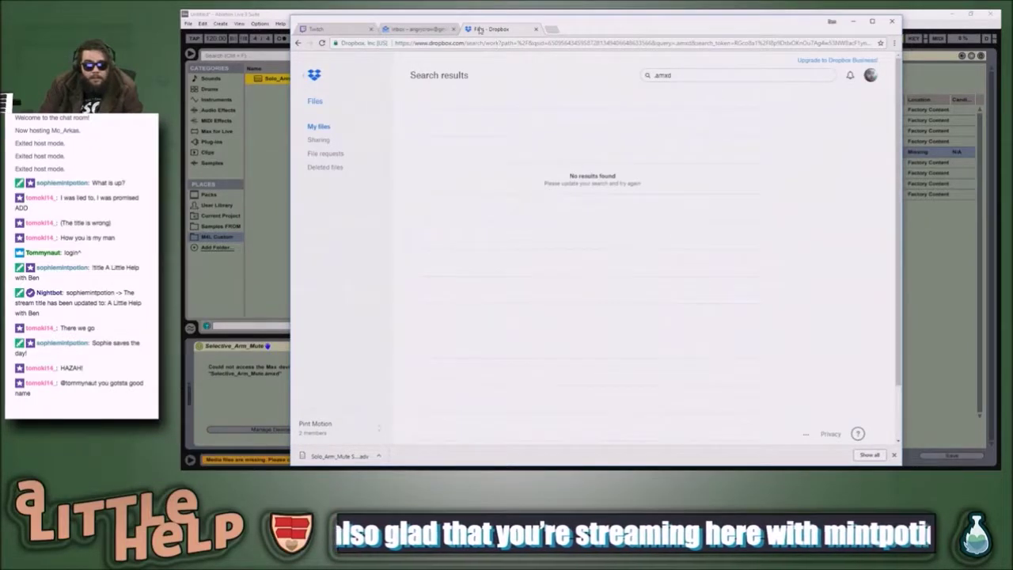
- Search the Inbox mail for ".amxd" and open the message titled "This max for live thing"
{"action": "left_click", "coordinate": [410, 29]}
{"action": "type", "text": "amx"}
{"action": "type", "text": "sd"}
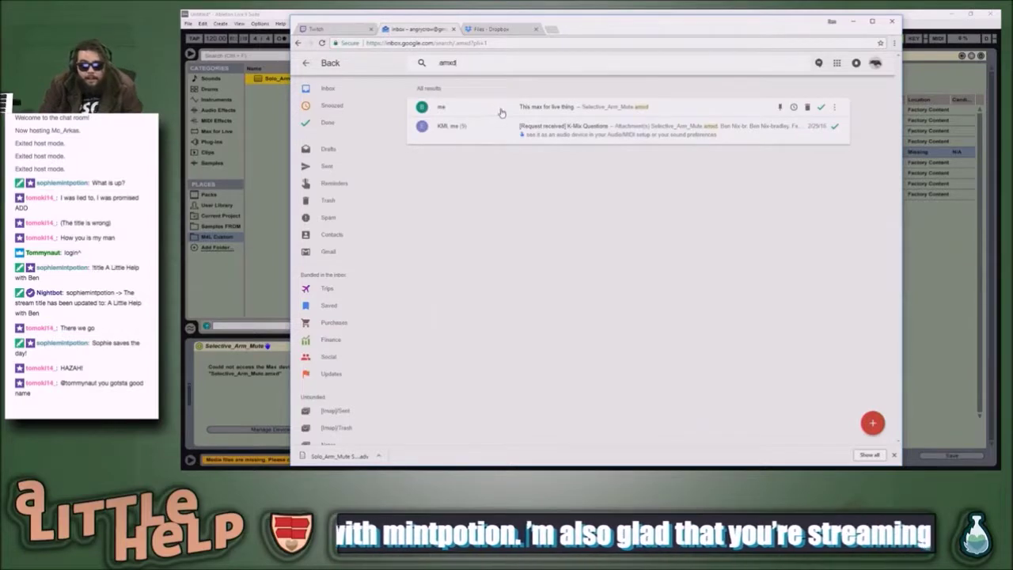
{"action": "left_click", "coordinate": [686, 117]}
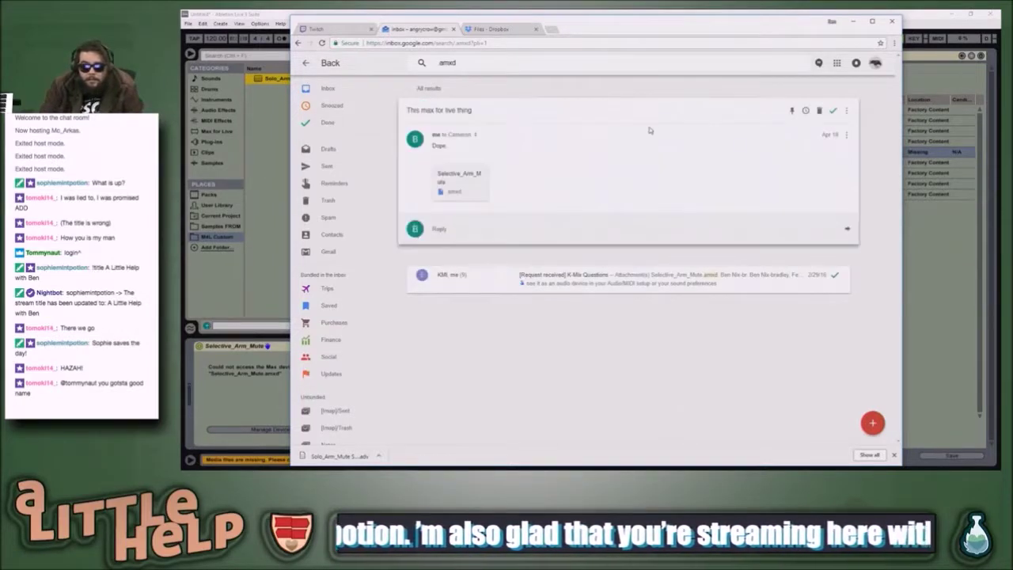
- Download the attachment Selective_Arm_Mute.amxd to the Desktop and minimize the browser window
{"action": "left_click", "coordinate": [464, 190]}
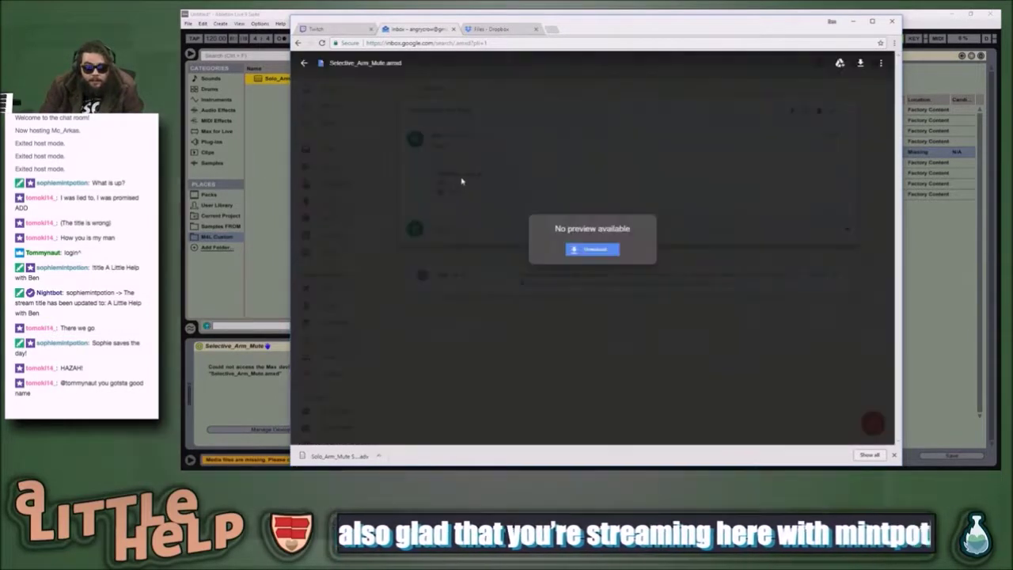
{"action": "left_click", "coordinate": [593, 250]}
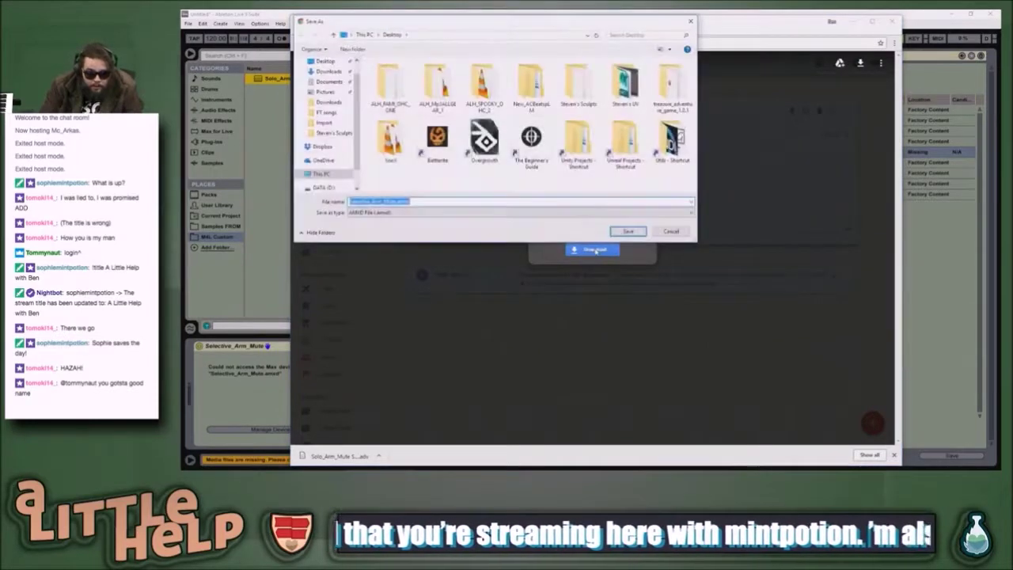
{"action": "left_click", "coordinate": [628, 231]}
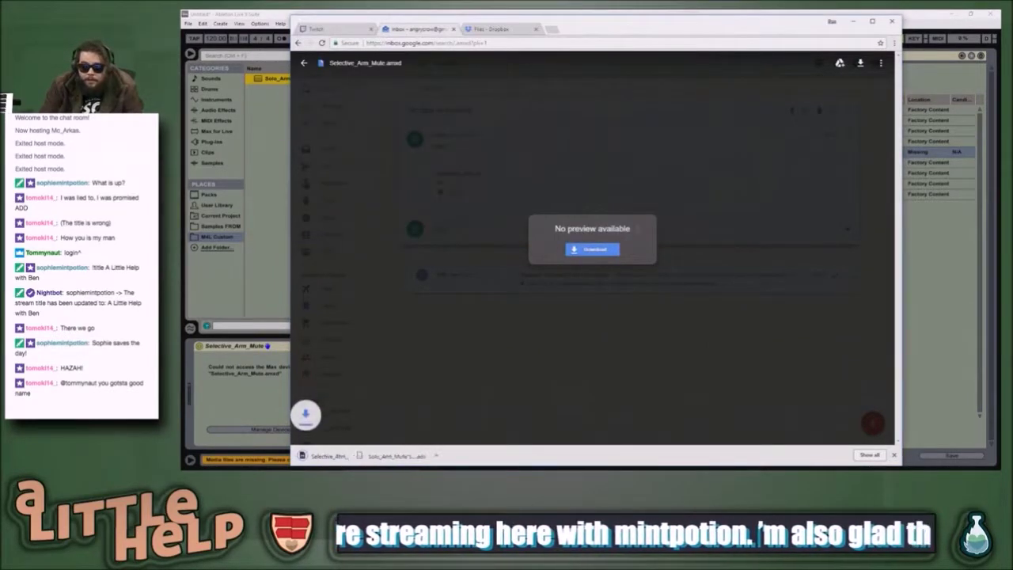
{"action": "left_click", "coordinate": [855, 23]}
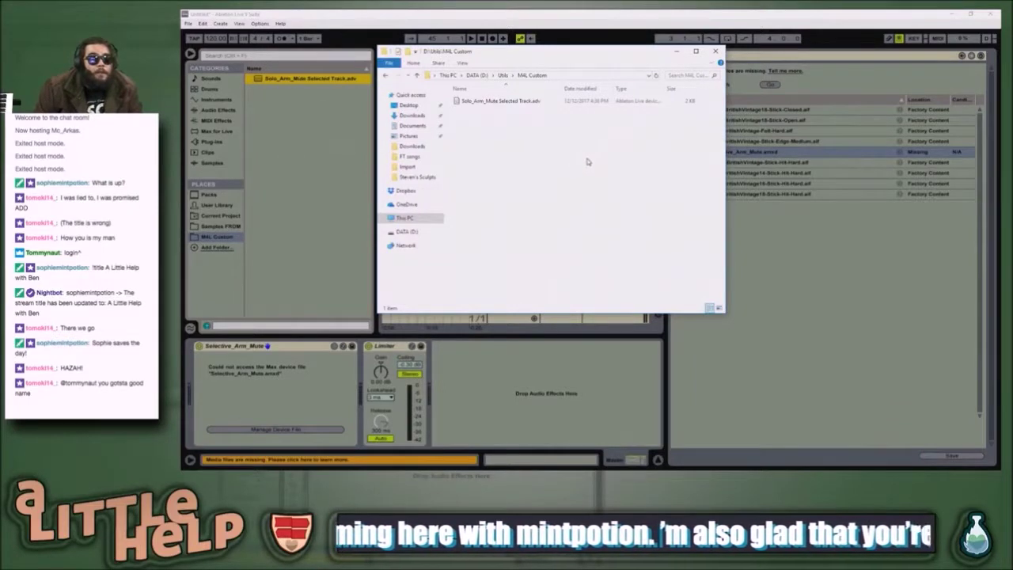
- Return to the browser and close the Inbox mail and Dropbox tabs, keeping the Twitch chat open
{"action": "key", "text": "alt+Tab"}
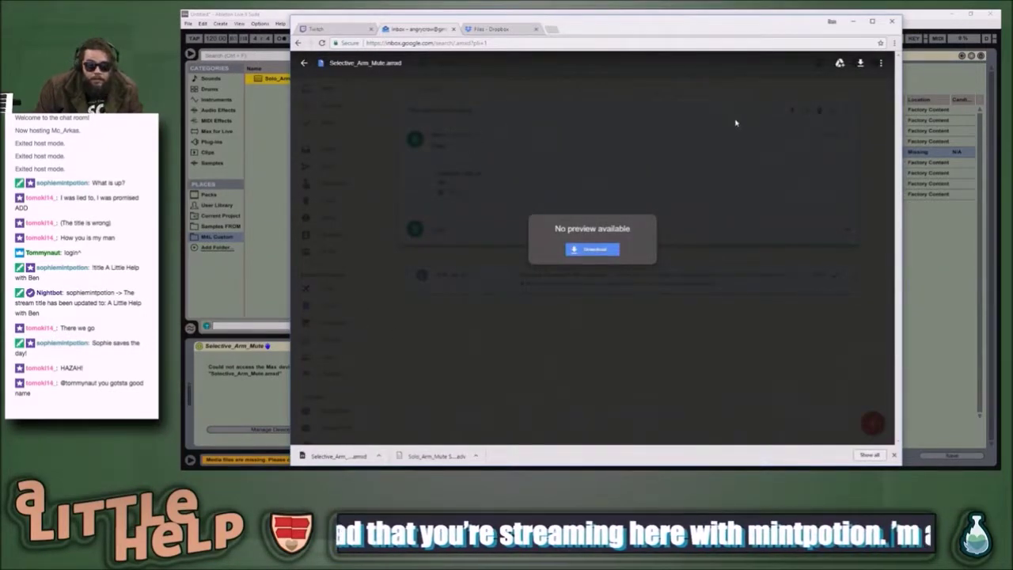
{"action": "left_click", "coordinate": [454, 29]}
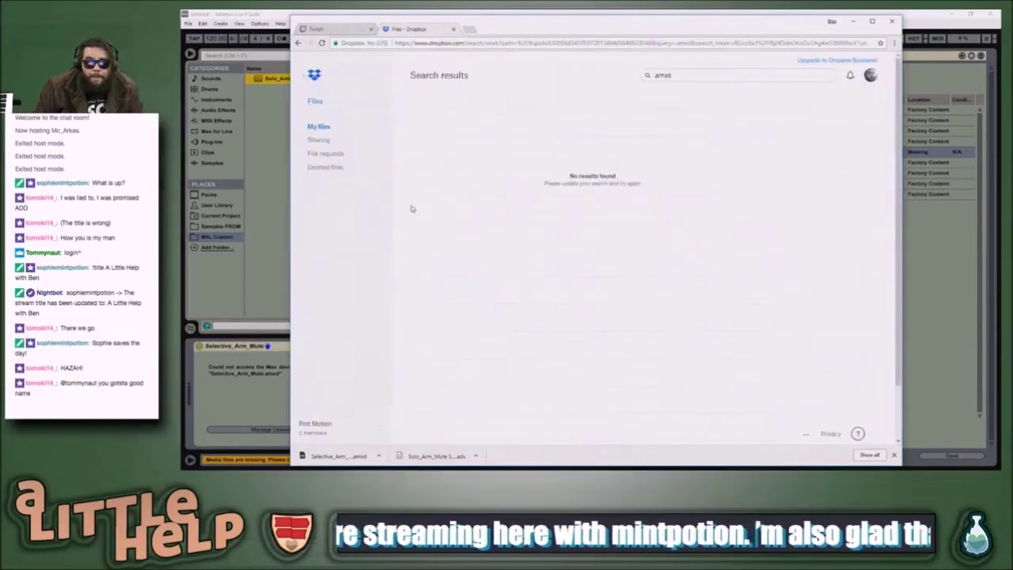
{"action": "left_click", "coordinate": [345, 30]}
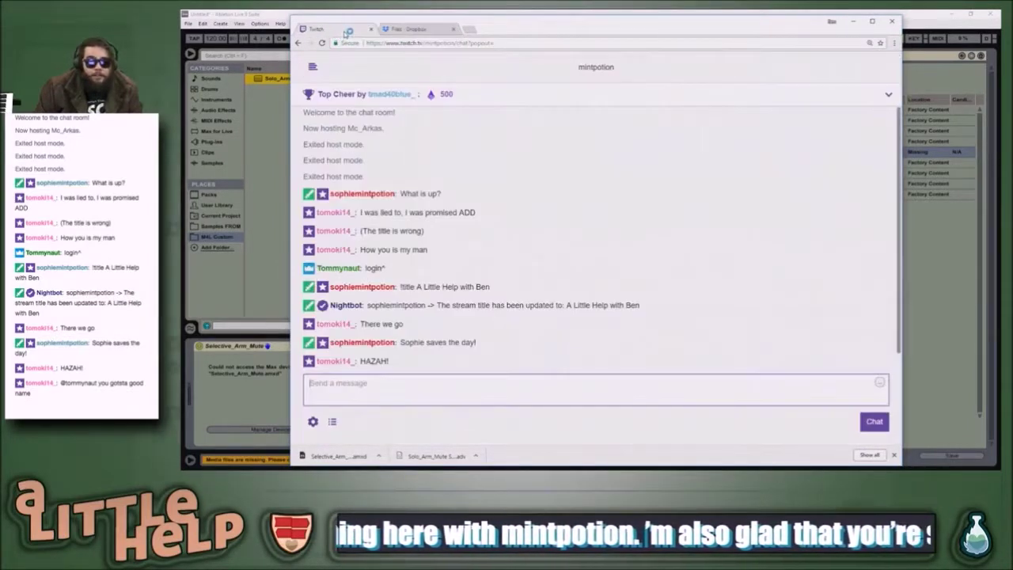
{"action": "left_click", "coordinate": [447, 29]}
{"action": "left_click", "coordinate": [453, 30]}
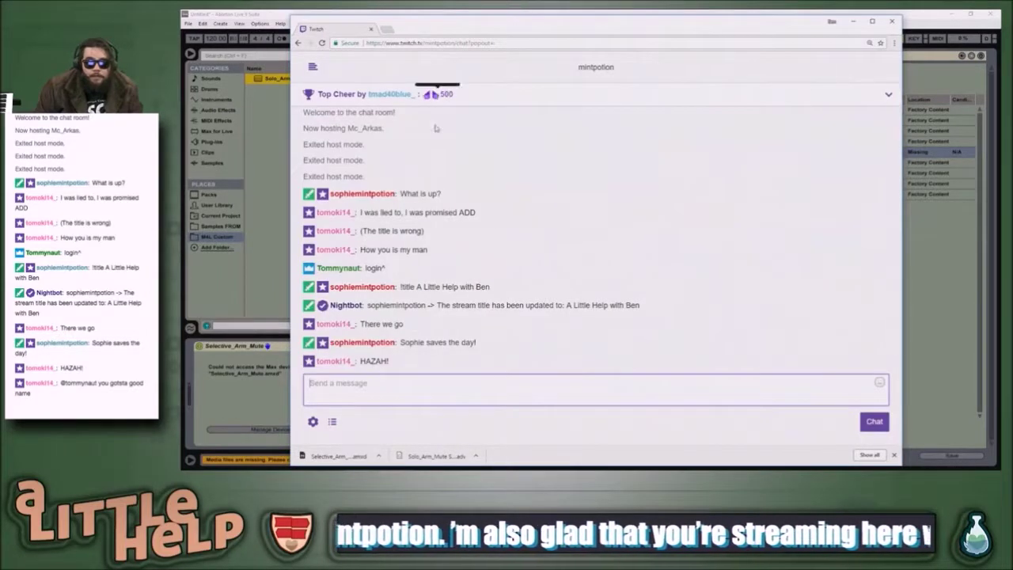
- Return to Ableton Live, close the Replace Files view and remove the Selective_Arm_Mute device from the Master track
{"action": "left_click", "coordinate": [958, 288]}
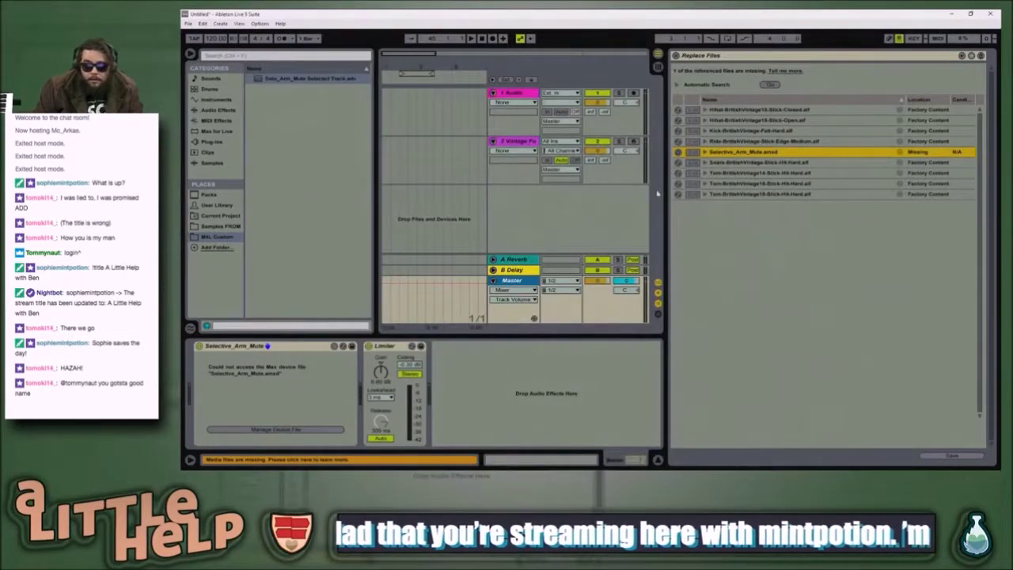
{"action": "left_click_drag", "start_coordinate": [663, 197], "coordinate": [748, 196]}
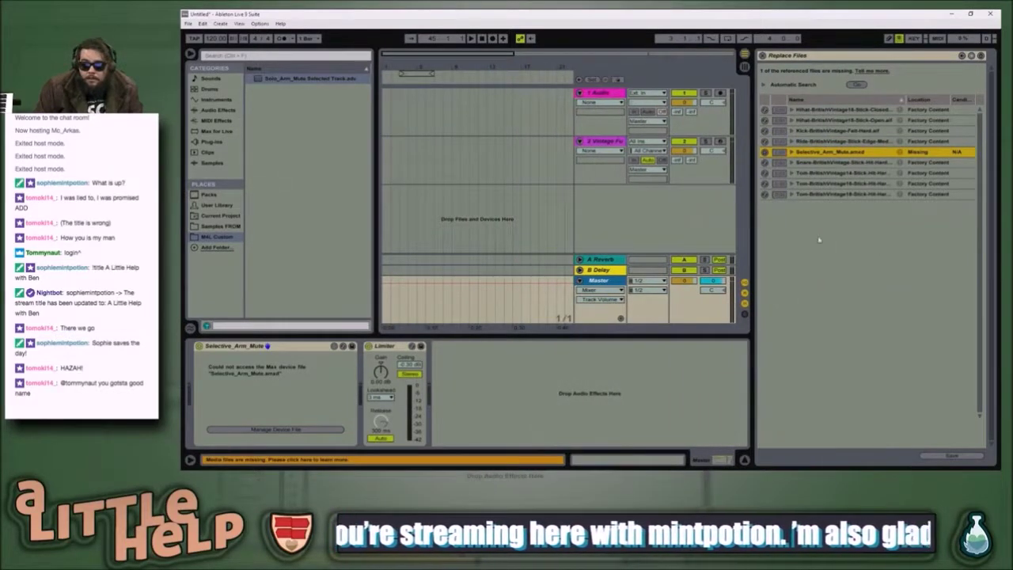
{"action": "left_click", "coordinate": [765, 59]}
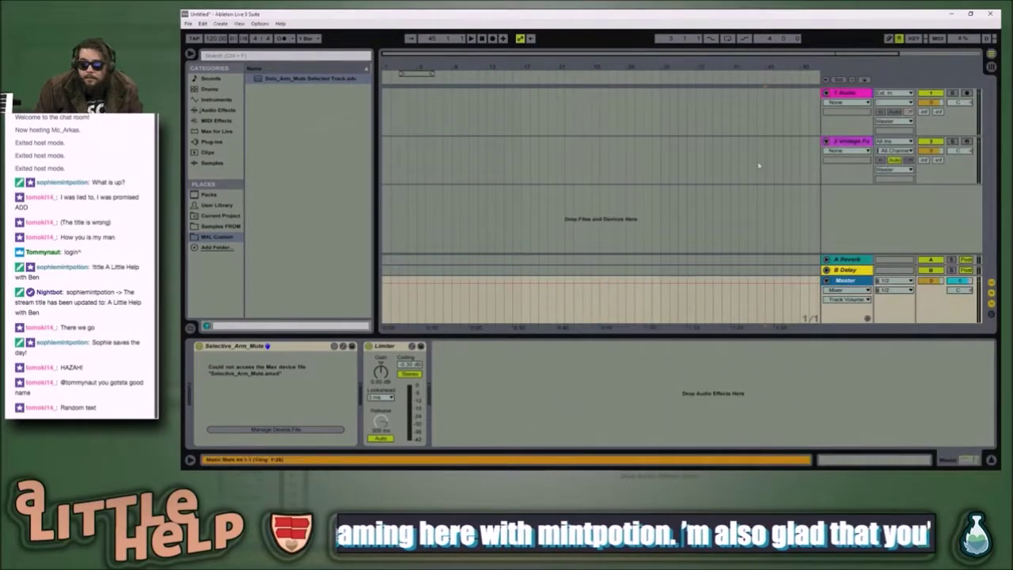
{"action": "left_click", "coordinate": [288, 346]}
{"action": "key", "text": "Delete"}
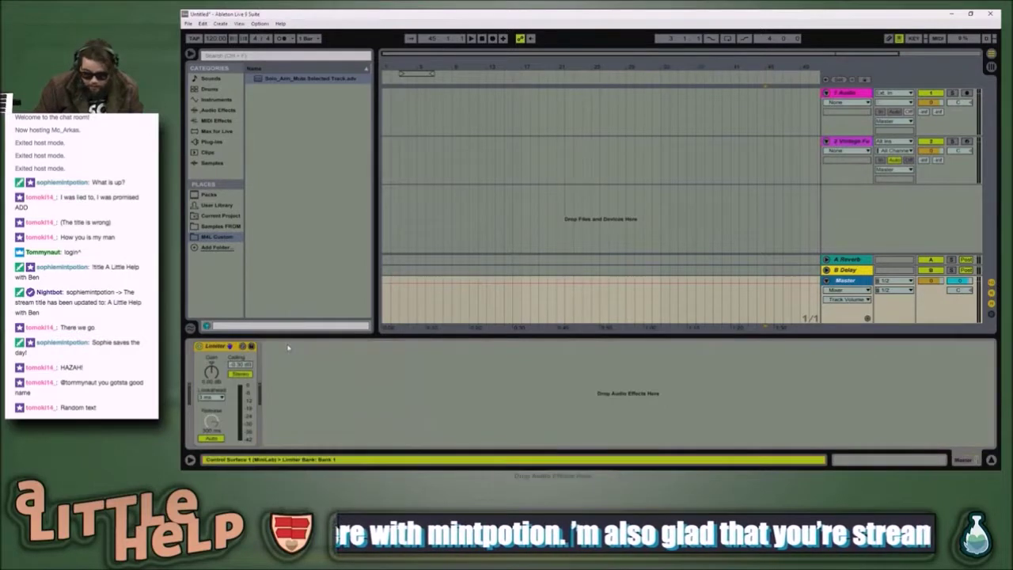
{"action": "left_click", "coordinate": [314, 184]}
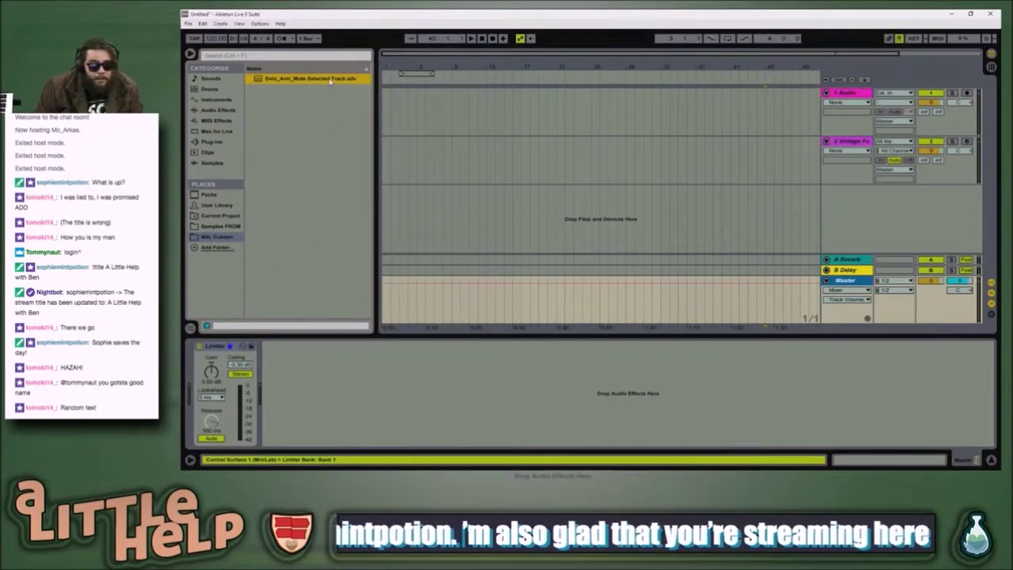
- Try loading the preset Solo_Arm_Mute Selected Track.adv onto the Master track, removing the loaded device again
{"action": "key", "text": "alt+Tab"}
{"action": "key", "text": "alt+Tab"}
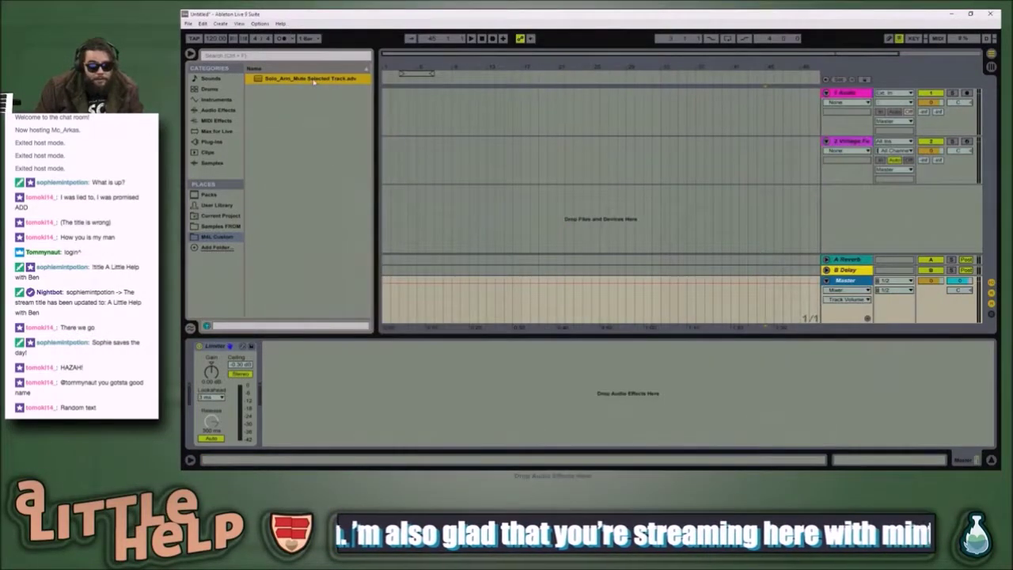
{"action": "double_click", "coordinate": [312, 79]}
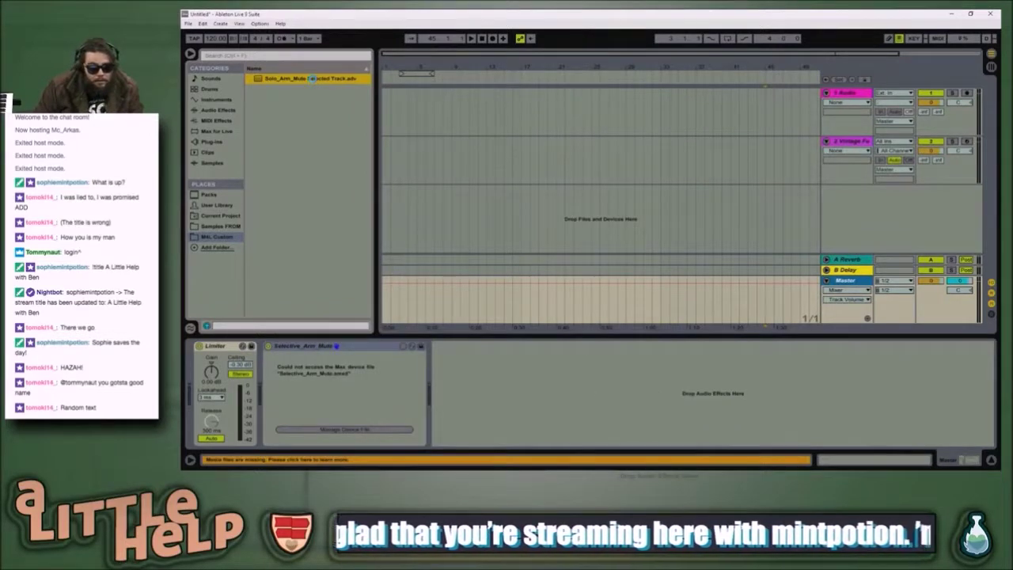
{"action": "left_click", "coordinate": [362, 347]}
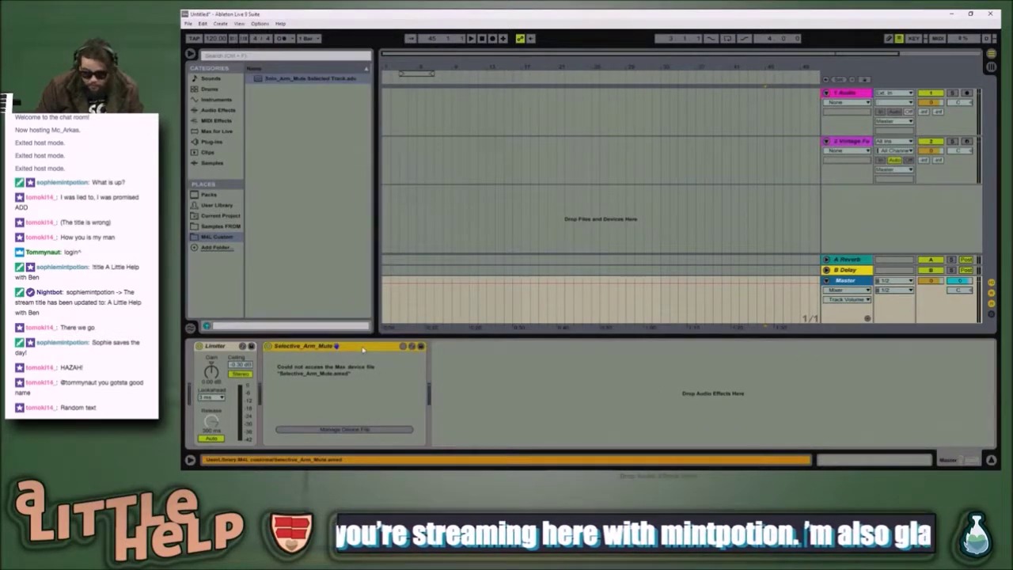
{"action": "key", "text": "Delete"}
- Delete the preset Solo_Arm_Mute Selected Track.adv from the M4L Custom folder
{"action": "right_click", "coordinate": [315, 79]}
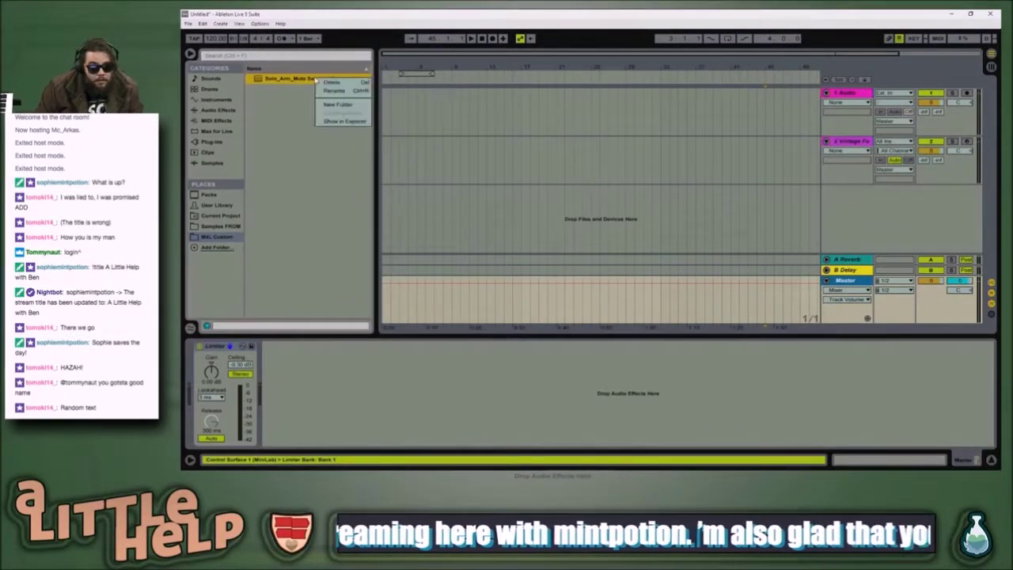
{"action": "left_click", "coordinate": [326, 90]}
{"action": "left_click", "coordinate": [565, 270]}
- Copy Selective_Arm_Mute.amxd from the Desktop into the D:\Utils\M4L Custom folder and return to Ableton Live
{"action": "key", "text": "alt+Tab"}
{"action": "left_click", "coordinate": [669, 259]}
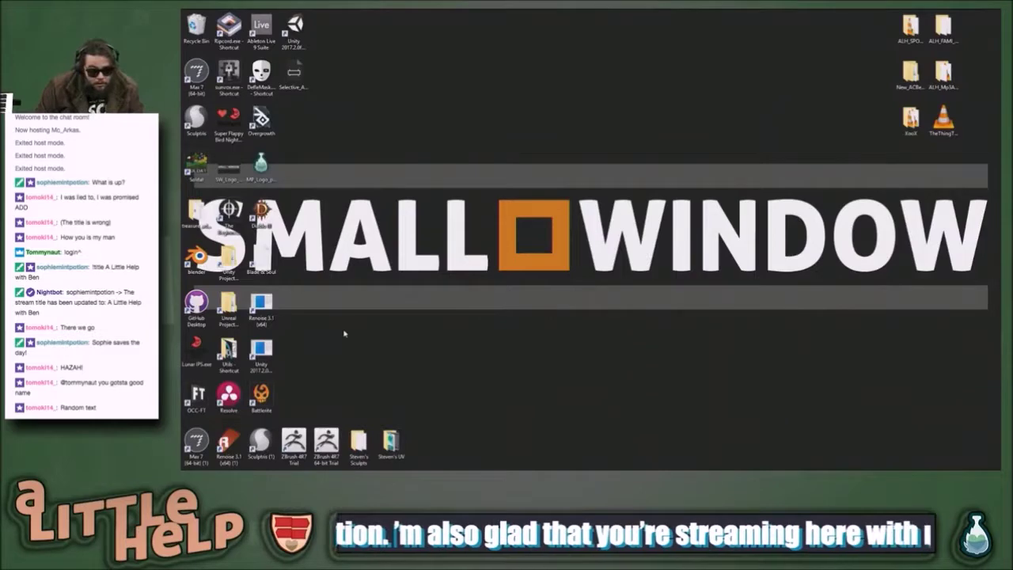
{"action": "key", "text": "alt+Tab"}
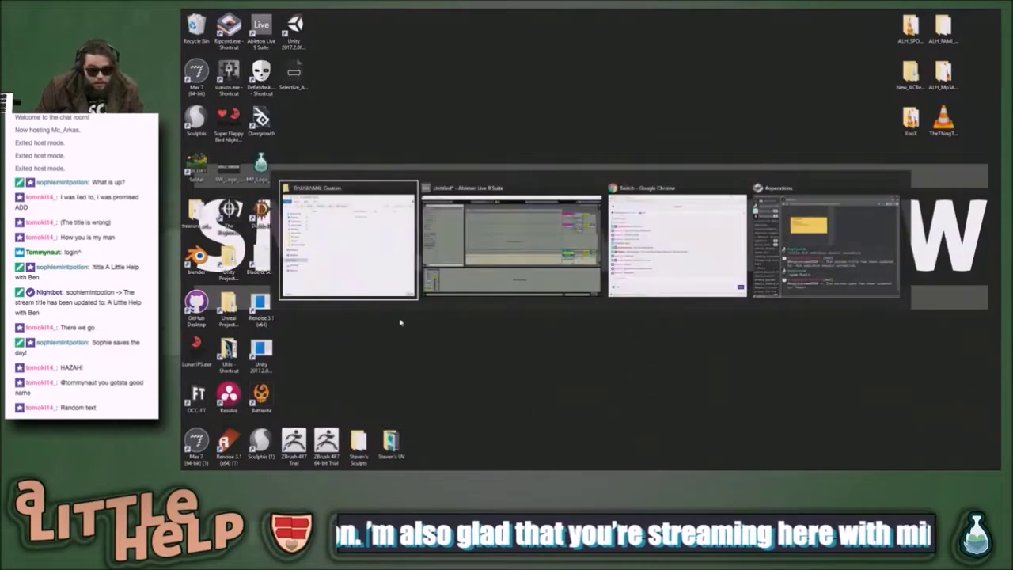
{"action": "left_click_drag", "start_coordinate": [303, 87], "coordinate": [642, 182]}
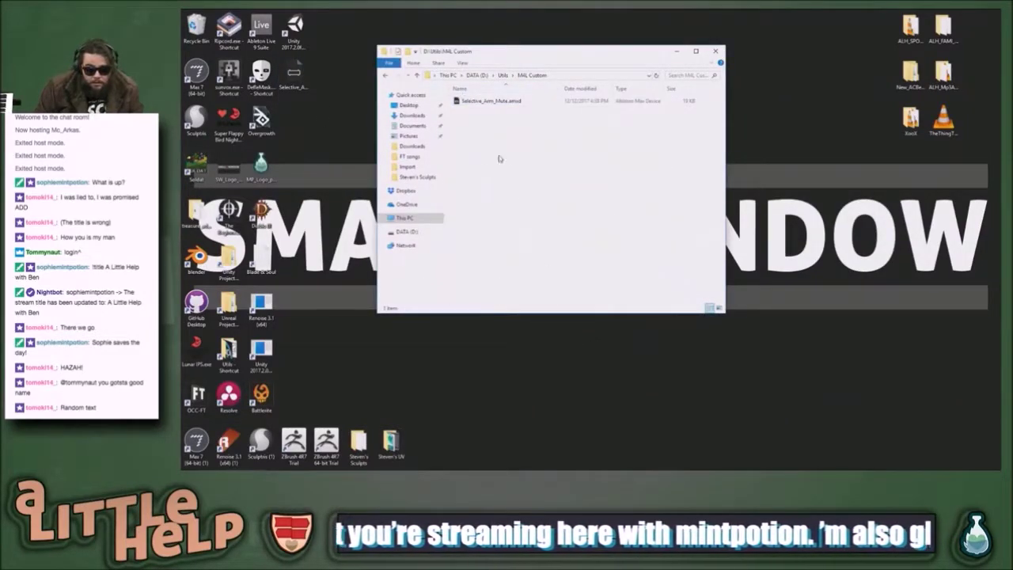
{"action": "key", "text": "alt+Tab"}
- Add Selective_Arm_Mute.amxd before the Limiter on the Master track and try out its SOLO button
{"action": "left_click_drag", "start_coordinate": [299, 78], "coordinate": [212, 404]}
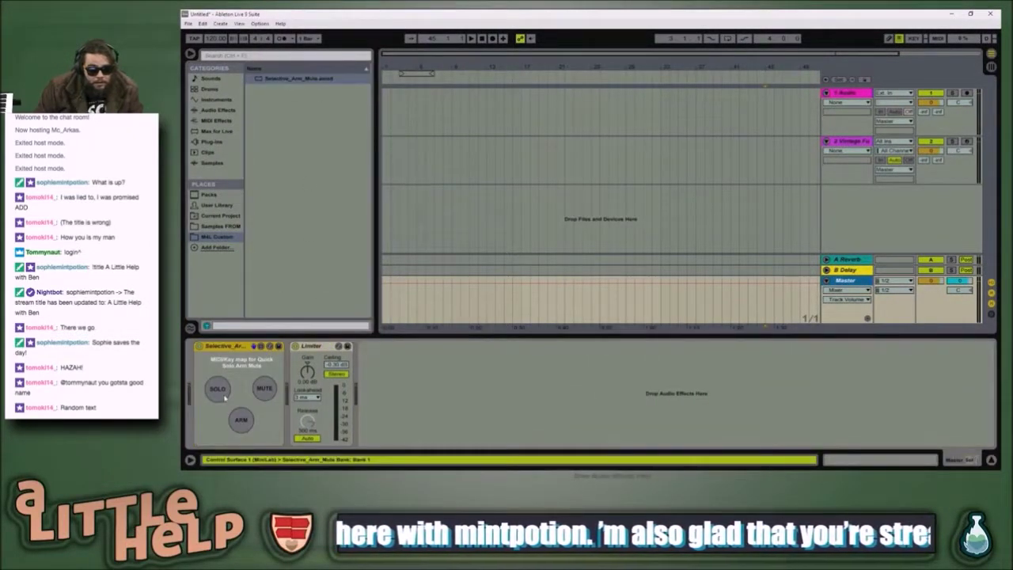
{"action": "left_click", "coordinate": [802, 176]}
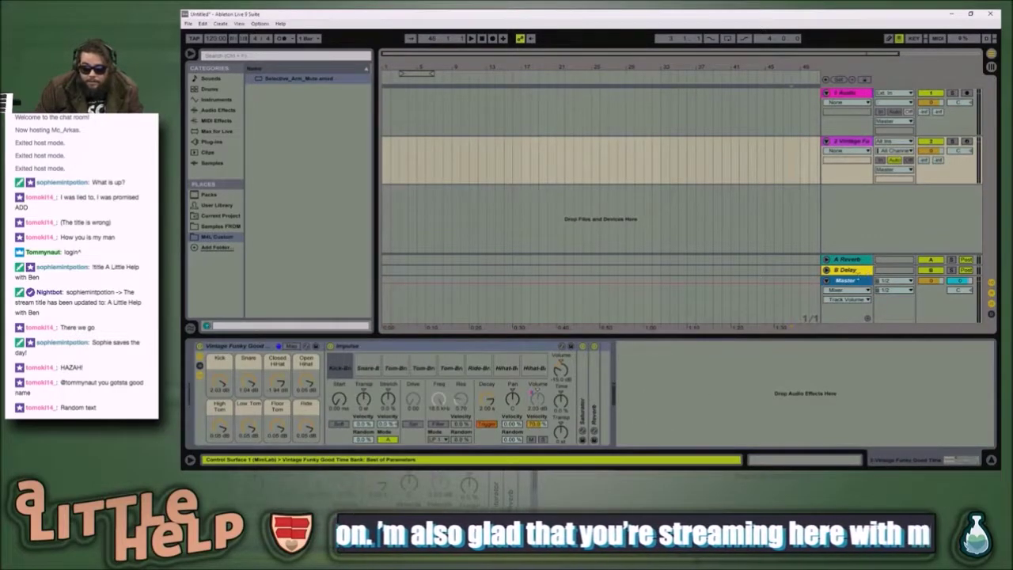
{"action": "left_click", "coordinate": [855, 282]}
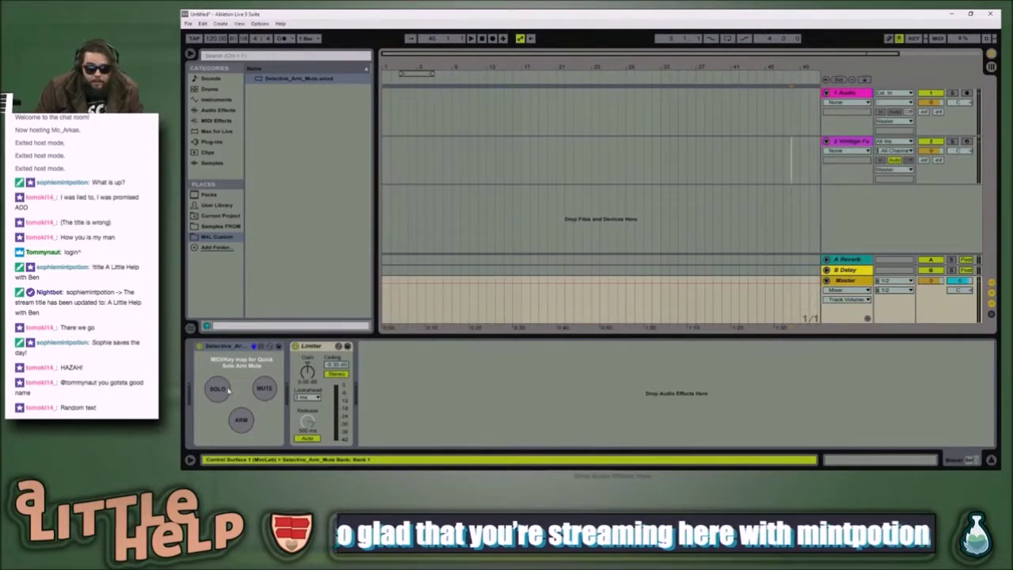
{"action": "left_click", "coordinate": [225, 388]}
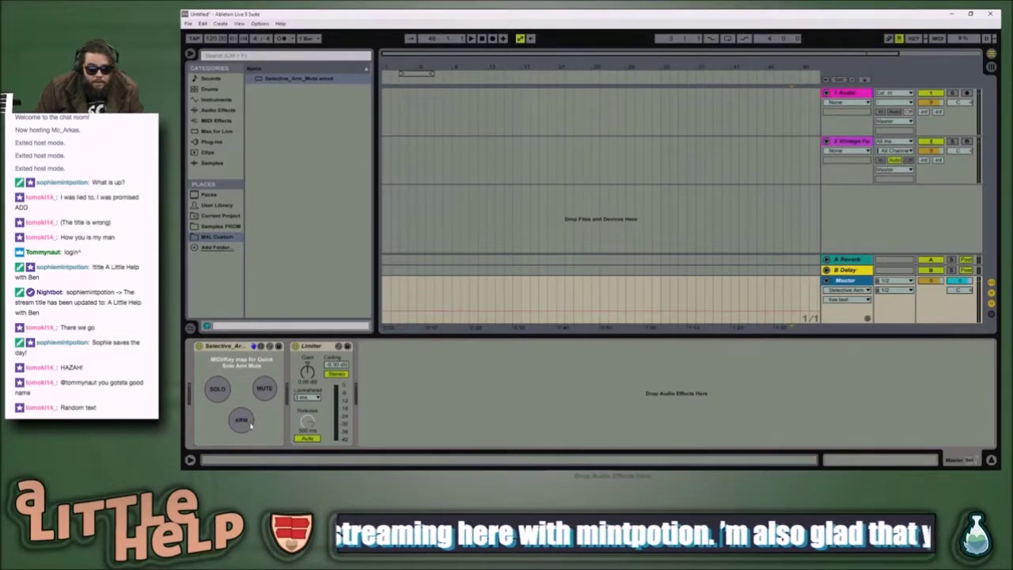
- Key-map the Selective_Arm_Mute device's SOLO button to capital S, ARM to capital A and MUTE to capital X
{"action": "left_click", "coordinate": [224, 347]}
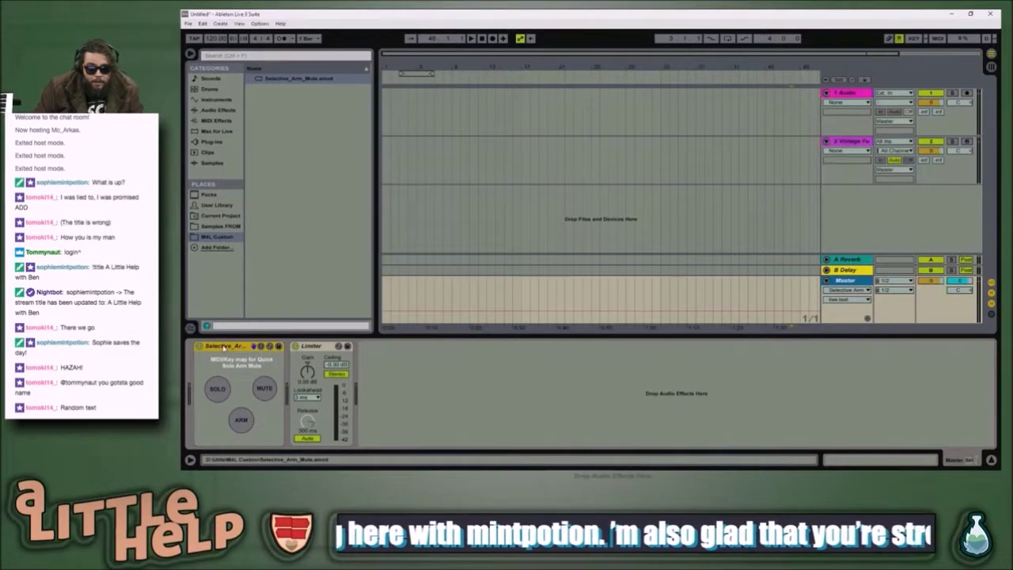
{"action": "key", "text": "ctrl+k"}
{"action": "left_click", "coordinate": [228, 398]}
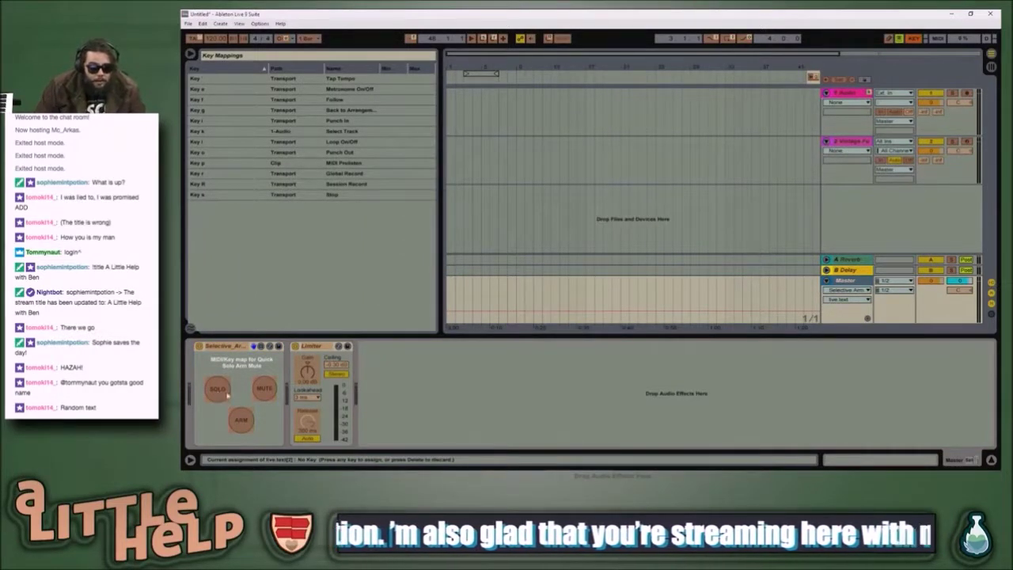
{"action": "key", "text": "s"}
{"action": "left_click", "coordinate": [248, 420]}
{"action": "key", "text": "shift+a"}
{"action": "left_click", "coordinate": [266, 390]}
{"action": "key", "text": "shift+x"}
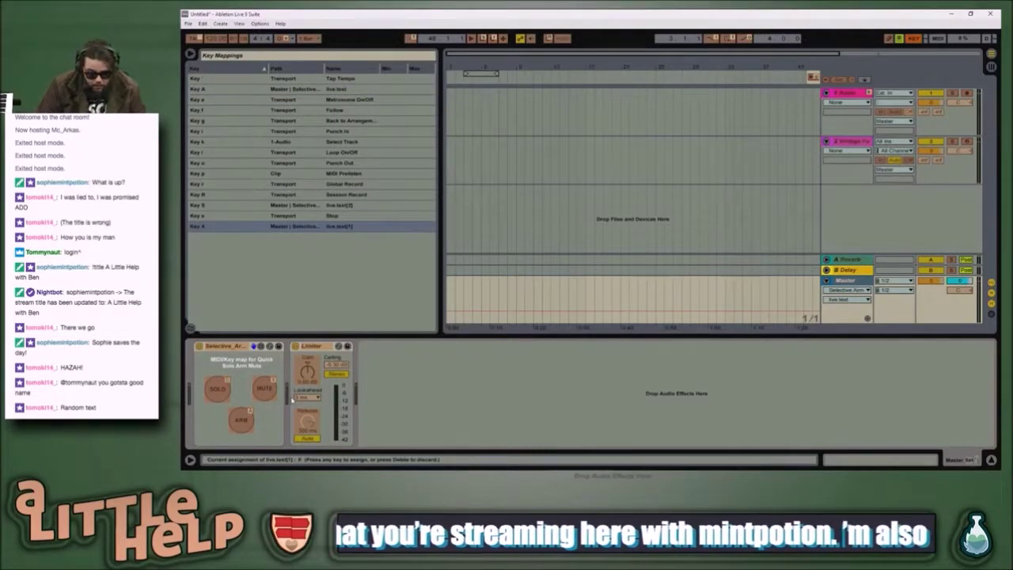
{"action": "key", "text": "ctrl+k"}
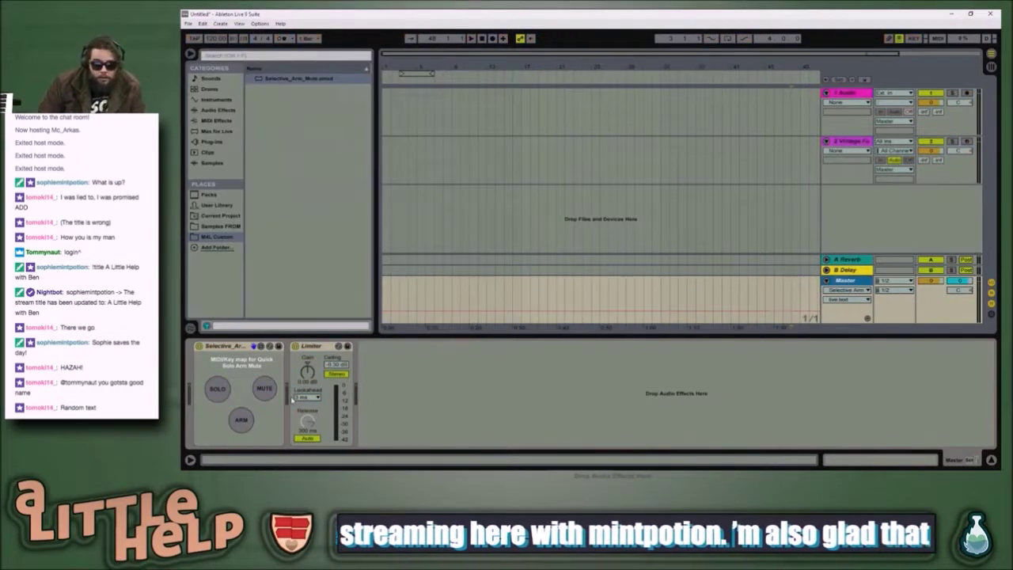
- Turn off the computer MIDI keyboard and test the mapped keys on the Audio and Vintage Funky tracks, arming the Vintage Funky track
{"action": "left_click", "coordinate": [767, 160]}
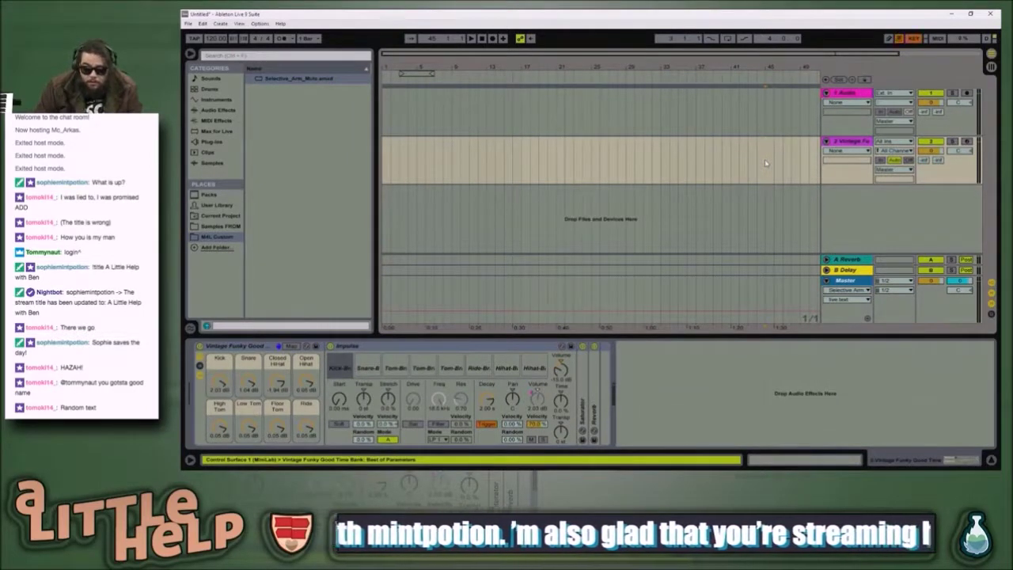
{"action": "key", "text": "z"}
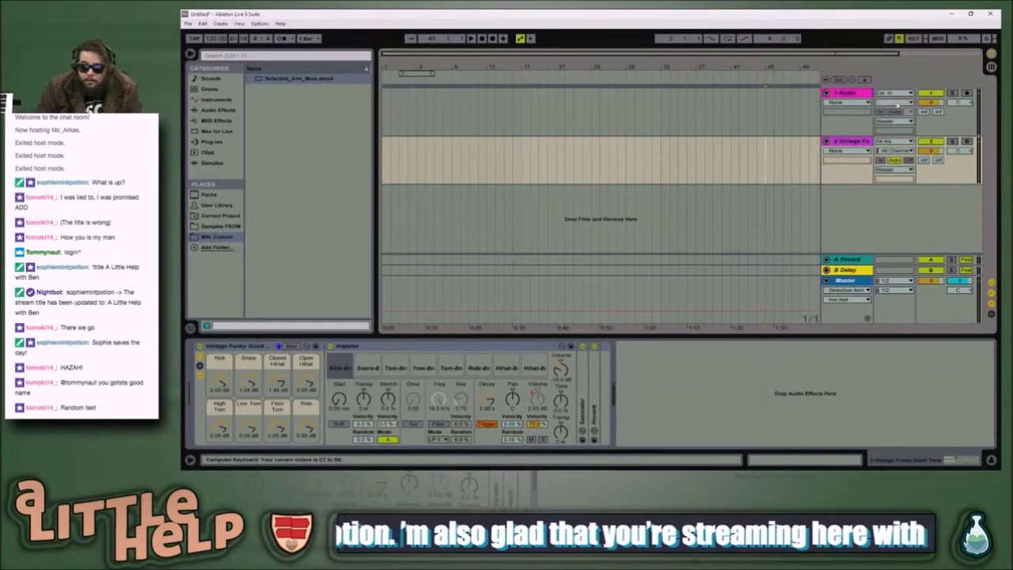
{"action": "left_click", "coordinate": [855, 94]}
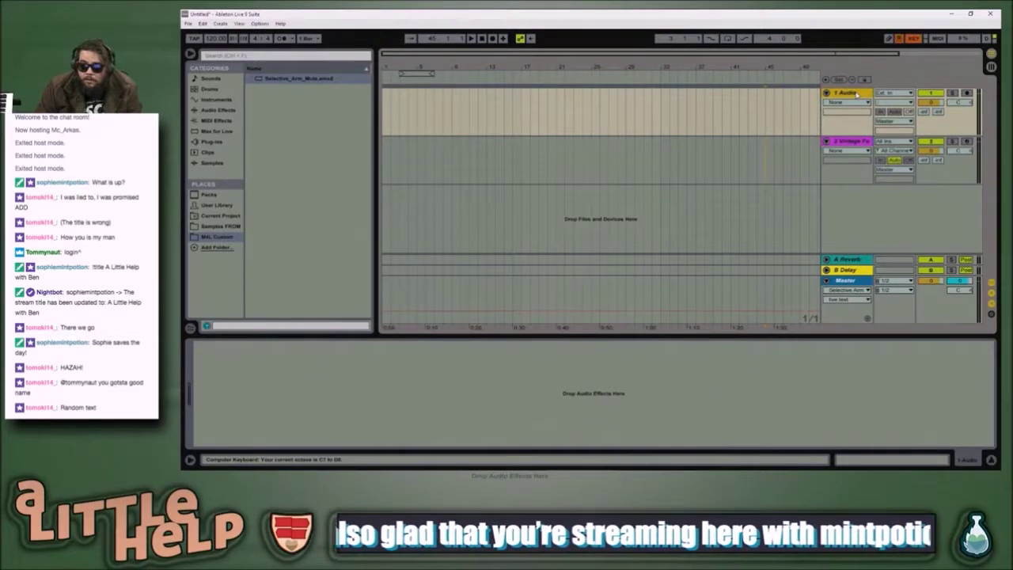
{"action": "key", "text": "ctrl+k"}
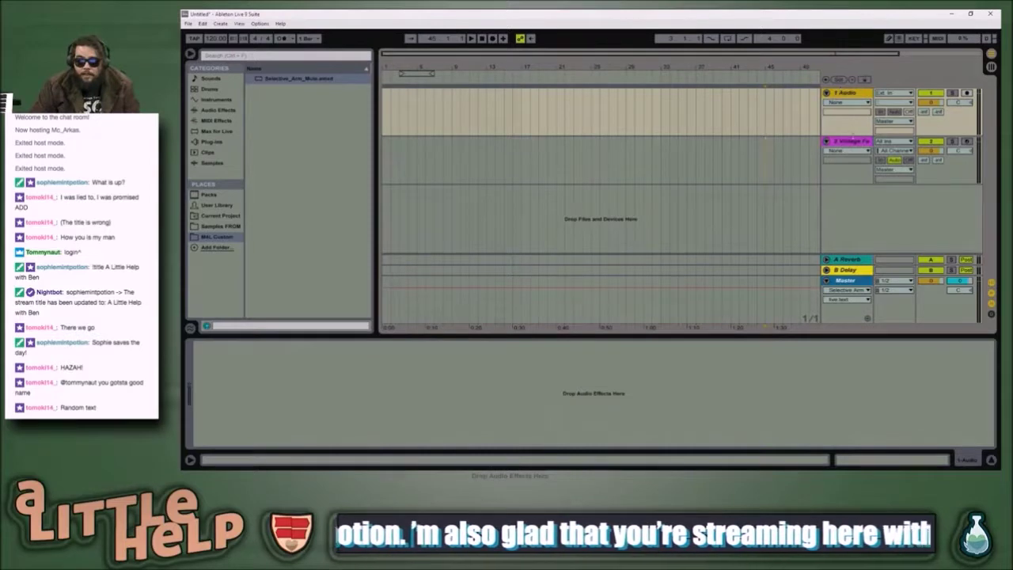
{"action": "left_click", "coordinate": [857, 140]}
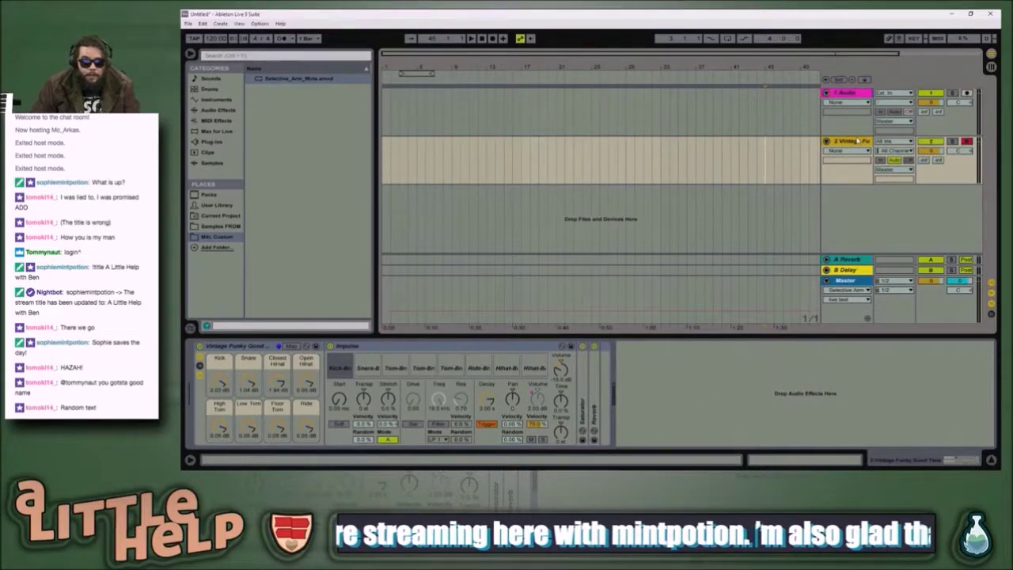
- Open the Master track's Selective_Arm_Mute device in the Max editor and inspect its patching view before returning to presentation mode
{"action": "left_click", "coordinate": [846, 281]}
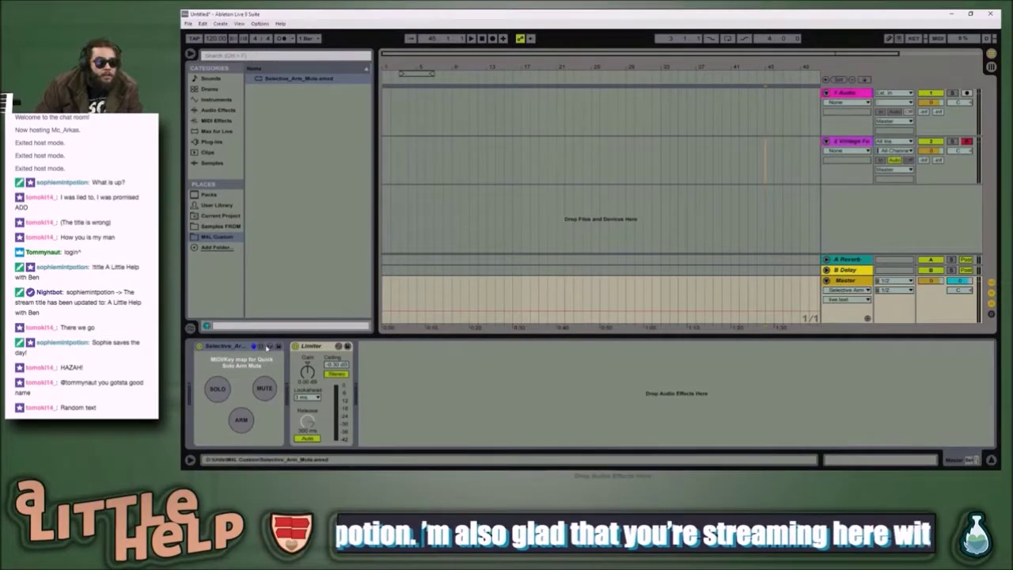
{"action": "left_click", "coordinate": [262, 346]}
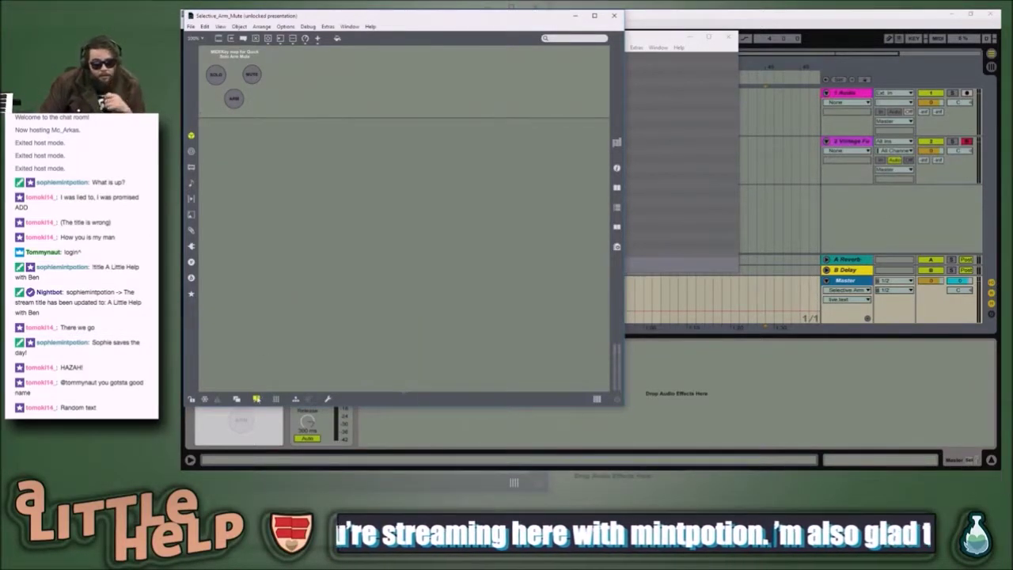
{"action": "left_click", "coordinate": [257, 398]}
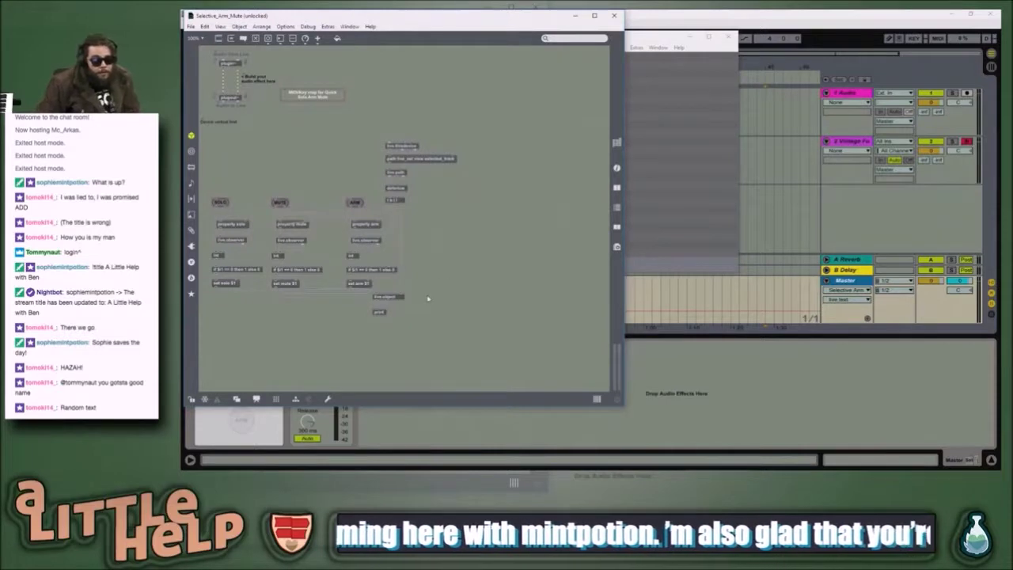
{"action": "left_click", "coordinate": [256, 398]}
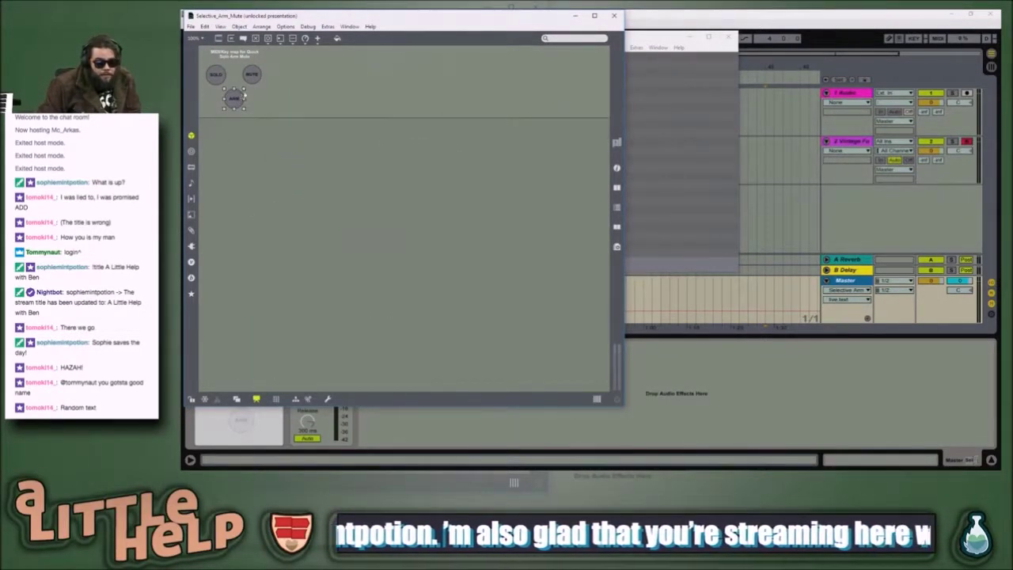
- Flatten the round ARM button into a wide oval in the device's presentation layout
{"action": "left_click_drag", "start_coordinate": [244, 89], "coordinate": [252, 99]}
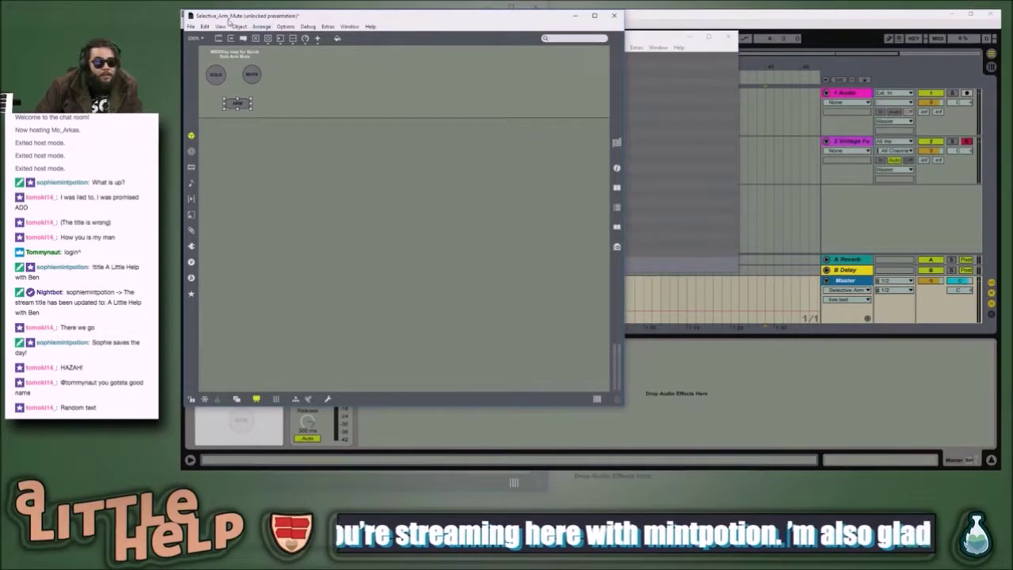
{"action": "left_click", "coordinate": [221, 27]}
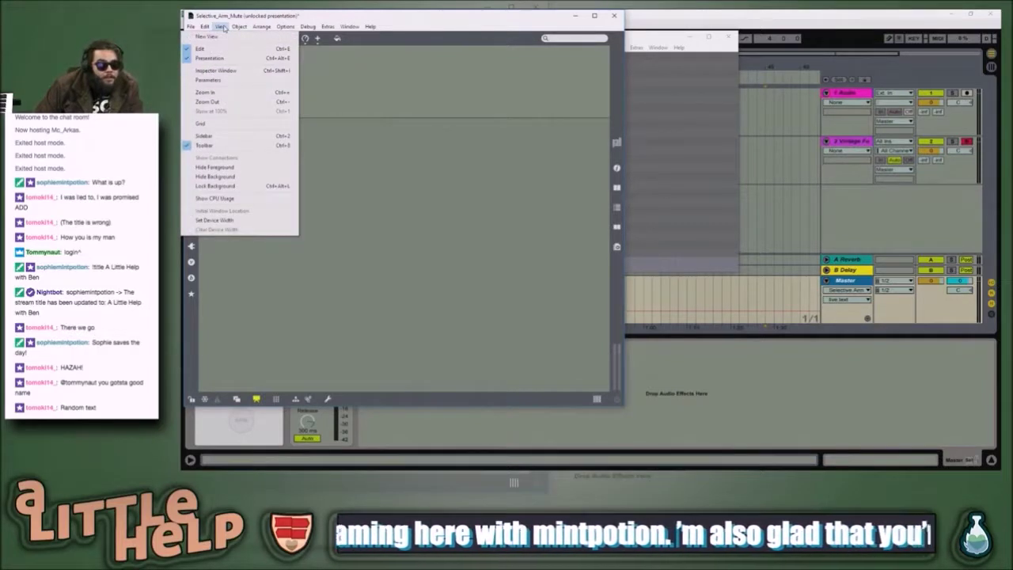
{"action": "left_click", "coordinate": [399, 183]}
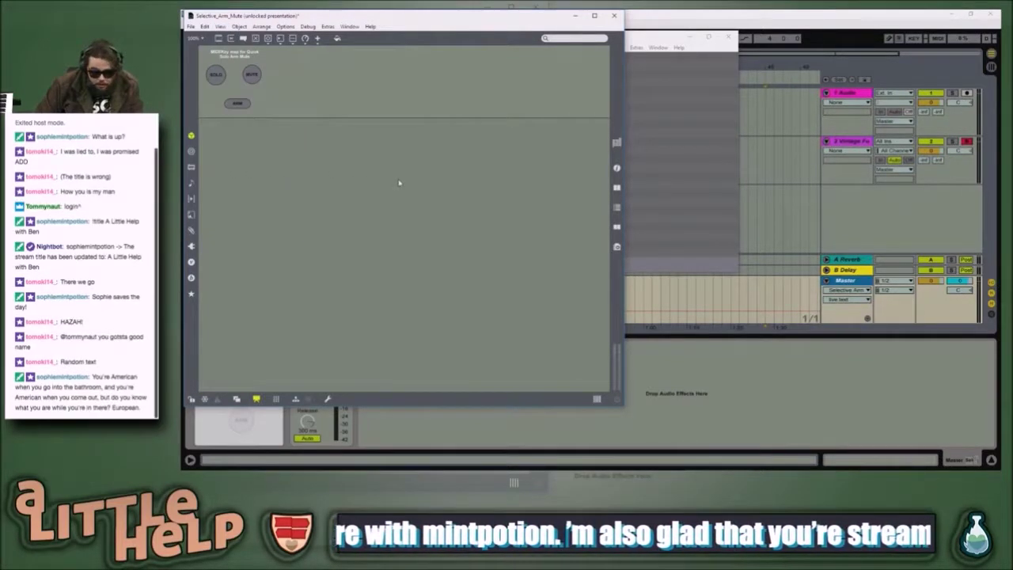
{"action": "scroll", "coordinate": [399, 182], "scroll_direction": "down", "scroll_amount": 5}
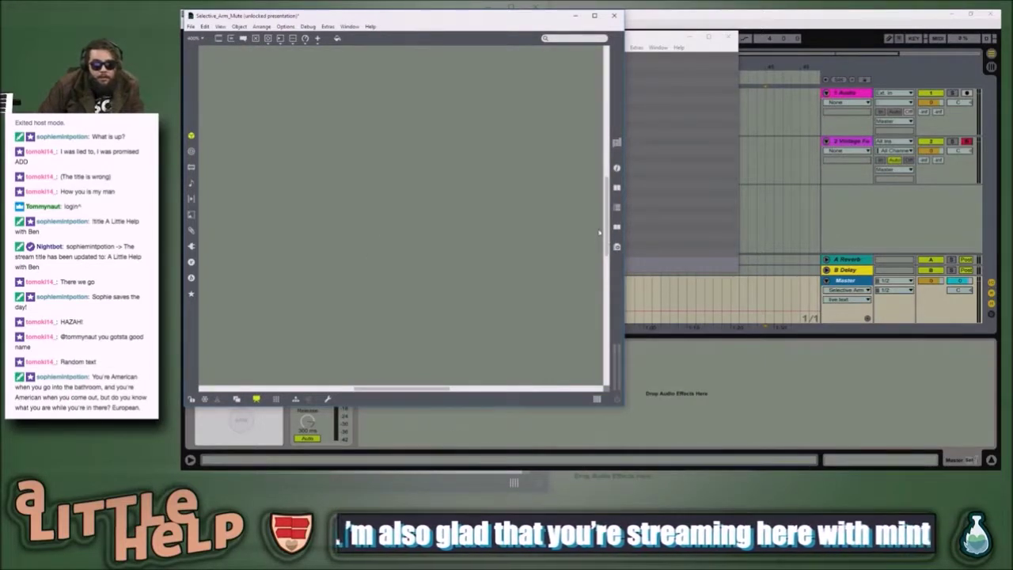
{"action": "scroll", "coordinate": [606, 228], "scroll_direction": "up", "scroll_amount": 5}
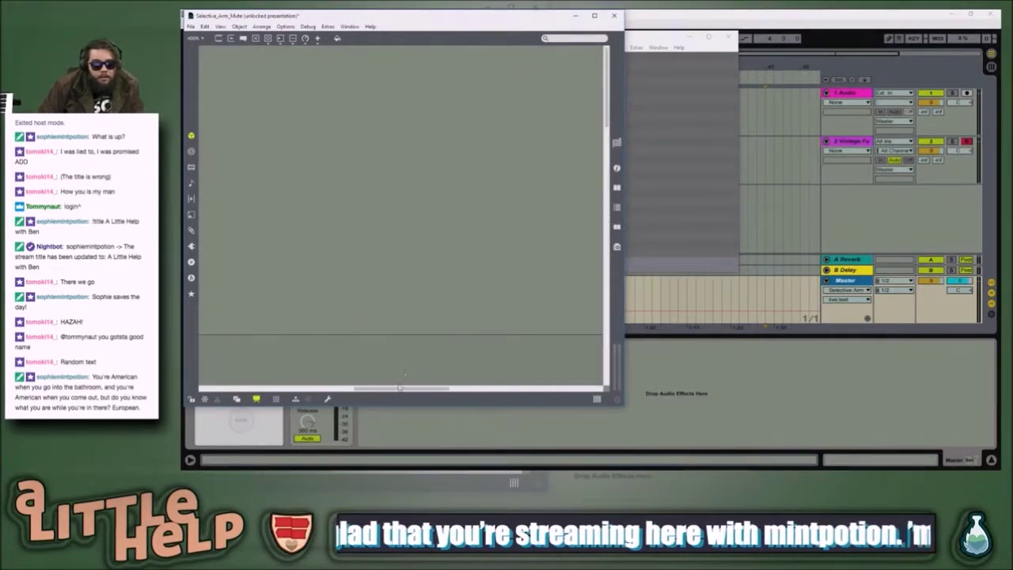
{"action": "left_click_drag", "start_coordinate": [395, 388], "coordinate": [237, 365]}
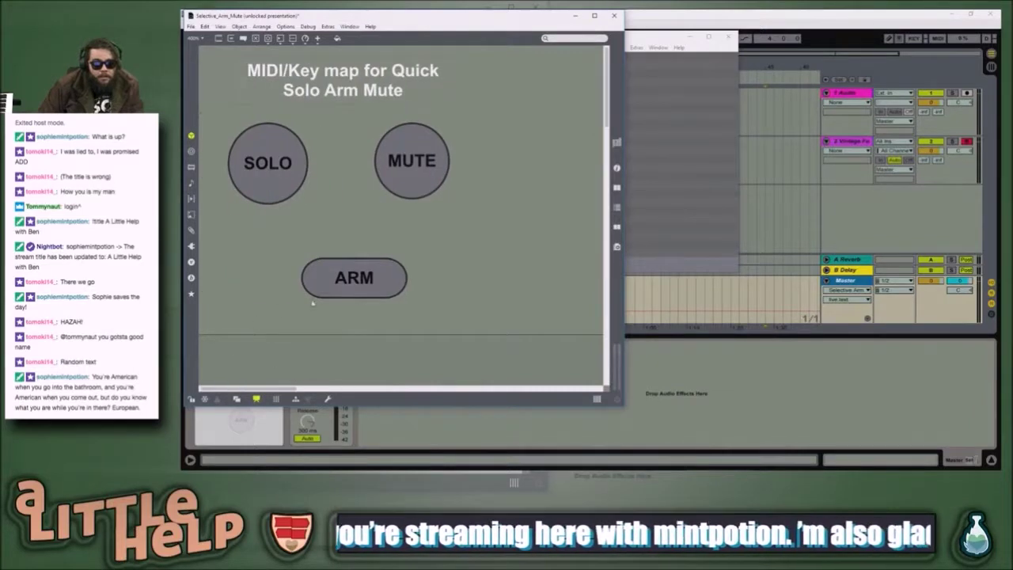
{"action": "left_click", "coordinate": [374, 279]}
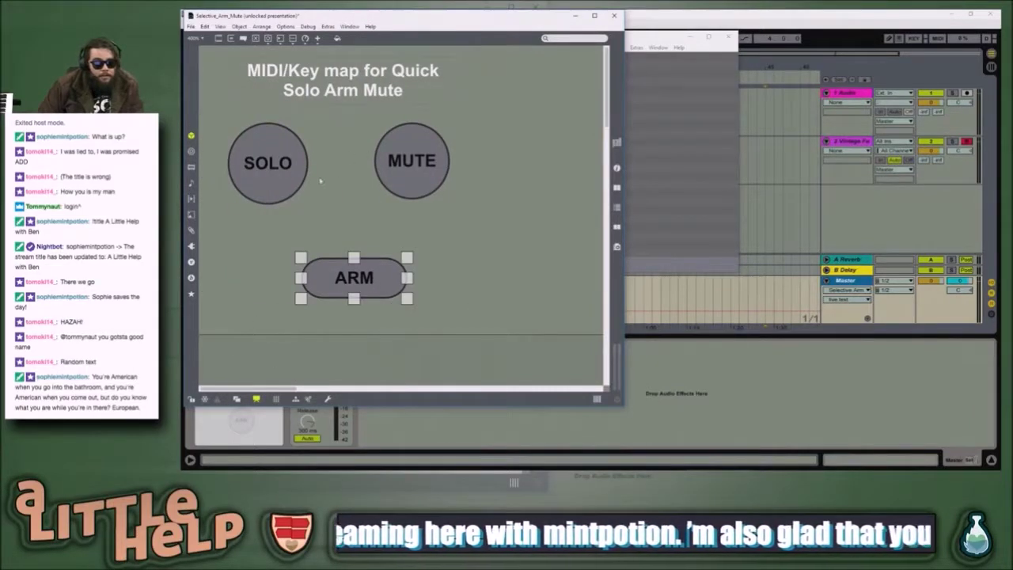
- Flatten the SOLO and MUTE buttons into ovals and stack SOLO, ARM and MUTE in one left-aligned column
{"action": "left_click", "coordinate": [283, 171]}
{"action": "left_click_drag", "start_coordinate": [308, 122], "coordinate": [285, 141]}
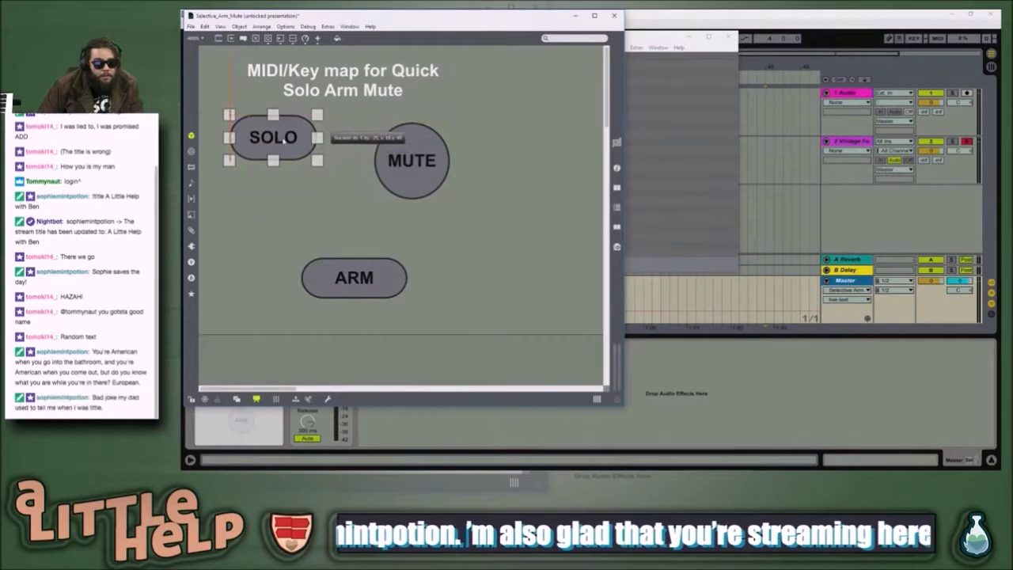
{"action": "left_click_drag", "start_coordinate": [366, 278], "coordinate": [293, 188]}
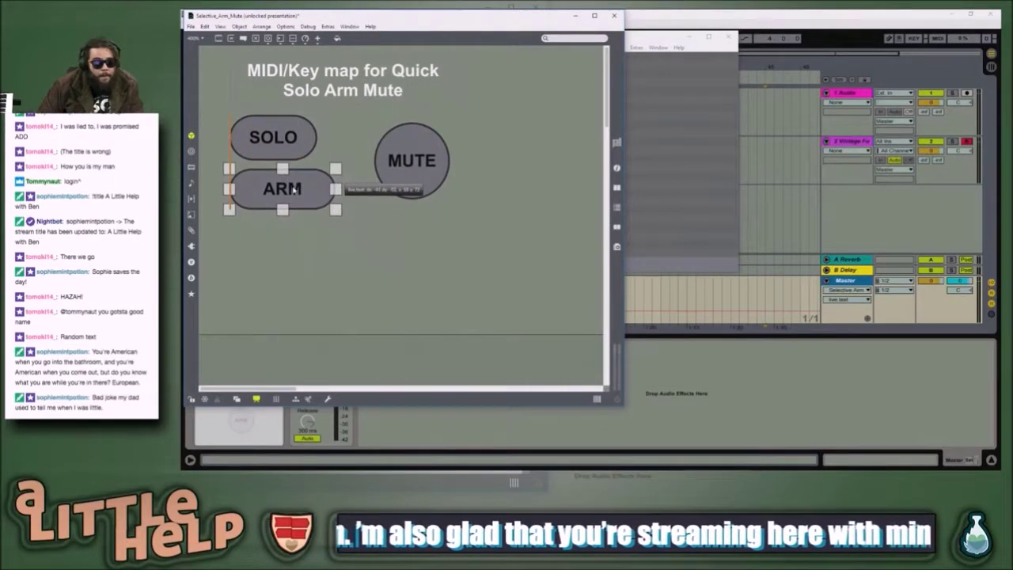
{"action": "left_click_drag", "start_coordinate": [397, 183], "coordinate": [267, 273]}
{"action": "left_click_drag", "start_coordinate": [321, 212], "coordinate": [343, 249]}
{"action": "left_click_drag", "start_coordinate": [282, 278], "coordinate": [267, 255]}
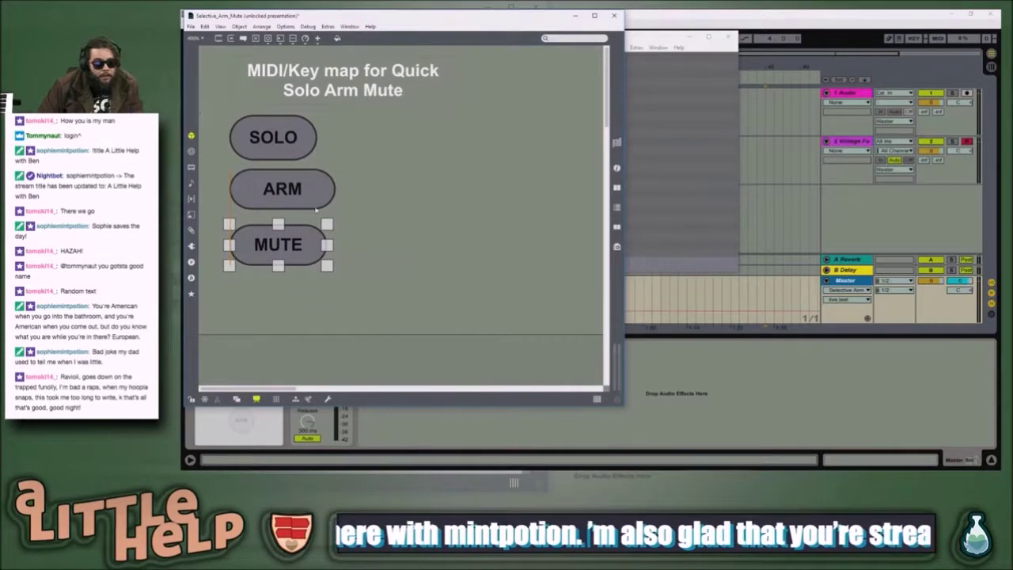
- Resize the SOLO and ARM buttons to match the MUTE button's width and close the gap between them
{"action": "left_click_drag", "start_coordinate": [303, 190], "coordinate": [327, 170]}
{"action": "left_click_drag", "start_coordinate": [289, 141], "coordinate": [327, 151]}
{"action": "left_click_drag", "start_coordinate": [280, 192], "coordinate": [326, 160]}
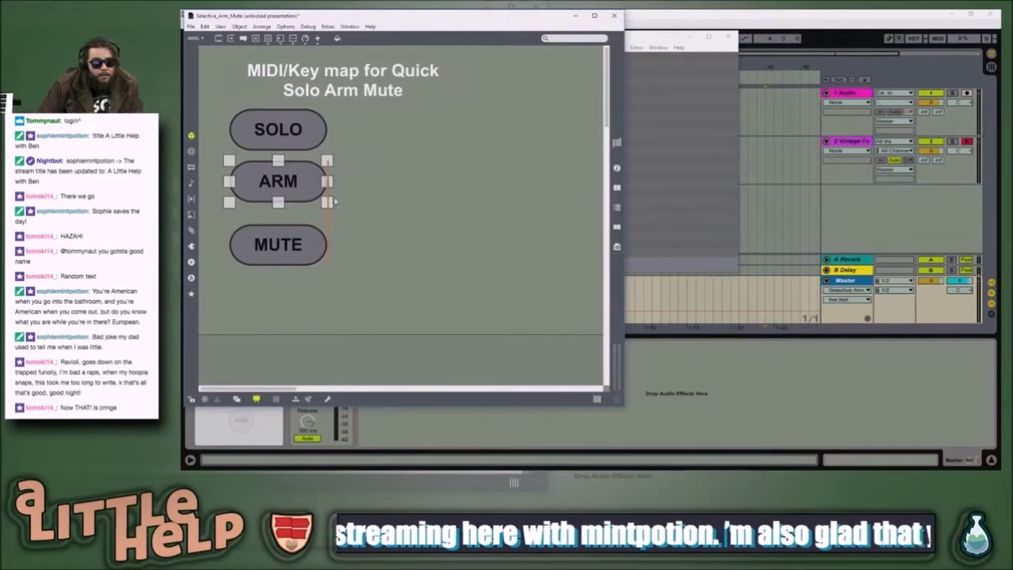
- Space the SOLO, ARM and MUTE buttons evenly in their column and save the Selective_Arm_Mute device
{"action": "left_click", "coordinate": [291, 241]}
{"action": "mouse_move", "coordinate": [291, 250]}
{"action": "left_mouse_down"}
{"action": "mouse_move", "coordinate": [398, 135]}
{"action": "mouse_move", "coordinate": [284, 234]}
{"action": "left_mouse_up"}
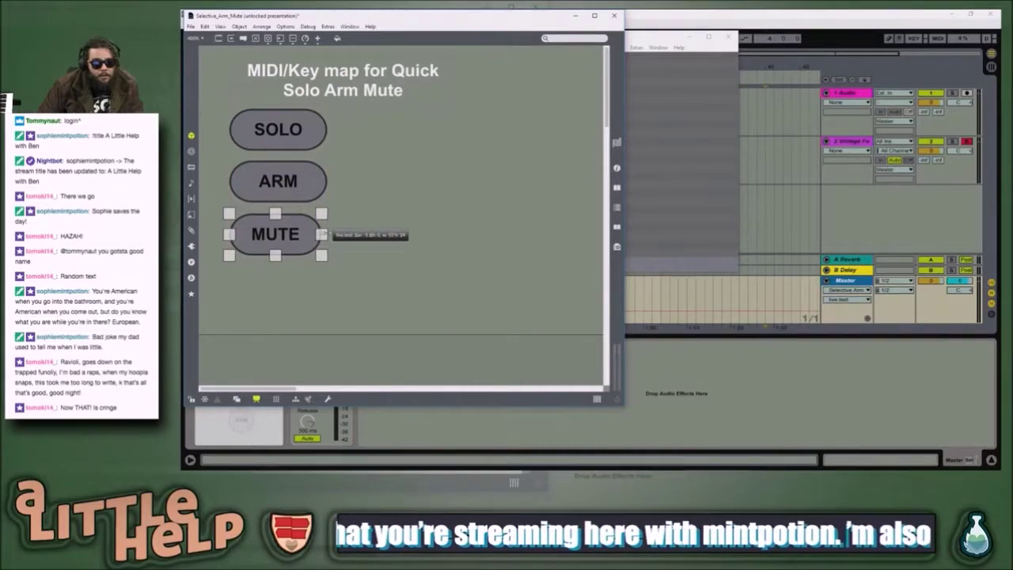
{"action": "left_click", "coordinate": [412, 251]}
{"action": "left_click", "coordinate": [297, 236]}
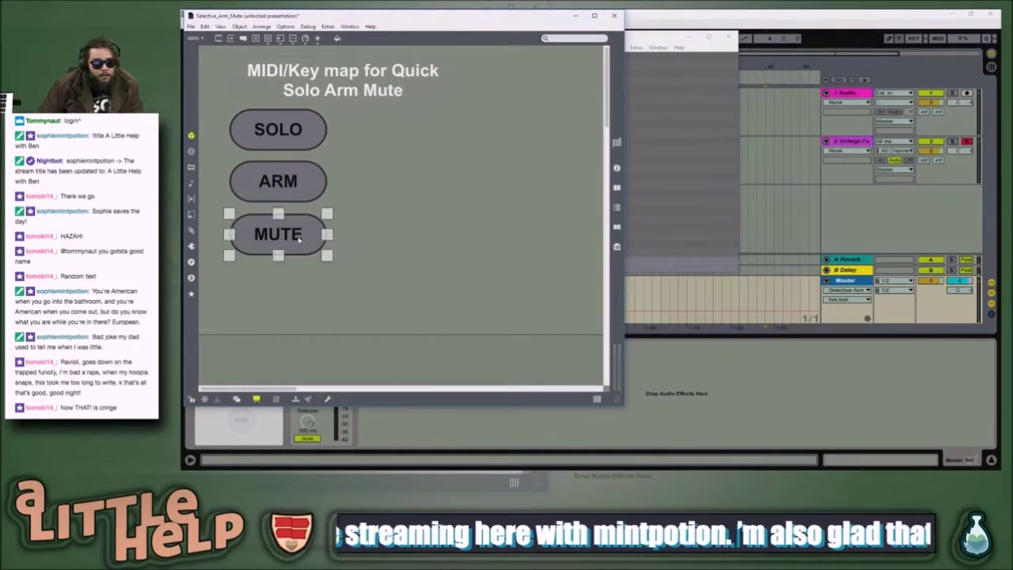
{"action": "left_click", "coordinate": [414, 194]}
{"action": "left_click_drag", "start_coordinate": [292, 196], "coordinate": [292, 199]}
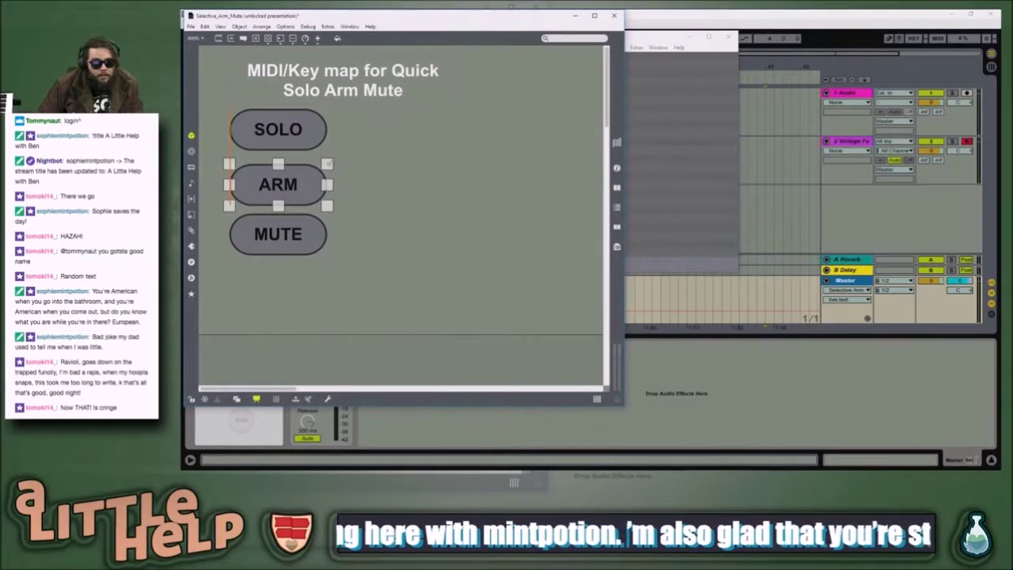
{"action": "left_click", "coordinate": [344, 143]}
{"action": "left_click_drag", "start_coordinate": [289, 129], "coordinate": [288, 133]}
{"action": "left_click", "coordinate": [358, 162]}
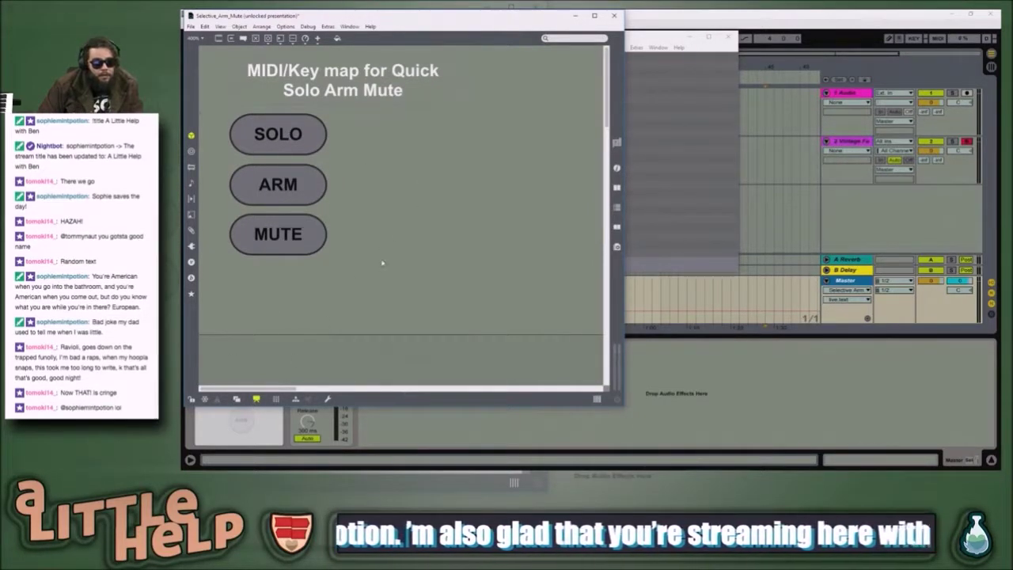
{"action": "left_click", "coordinate": [191, 28]}
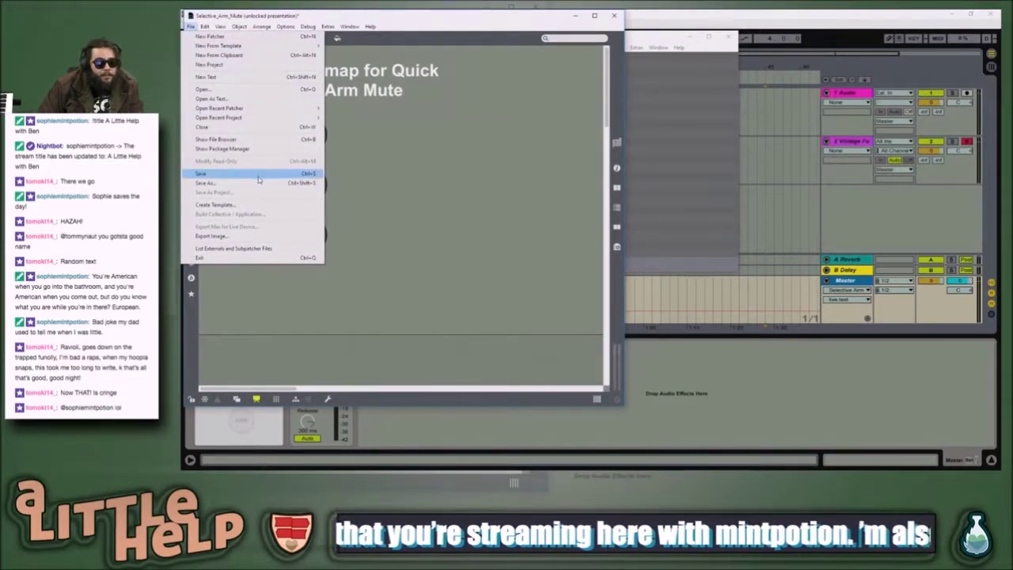
{"action": "left_click", "coordinate": [230, 173]}
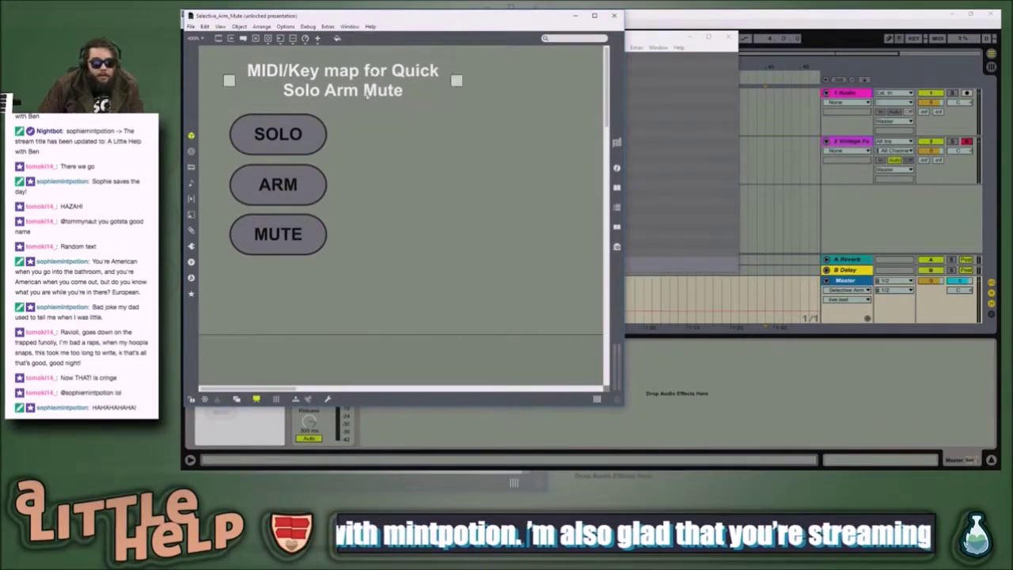
- Try narrowing the title comment and placing it beside the button column, and undo both changes
{"action": "left_click_drag", "start_coordinate": [458, 81], "coordinate": [348, 87]}
{"action": "left_click_drag", "start_coordinate": [284, 76], "coordinate": [395, 129]}
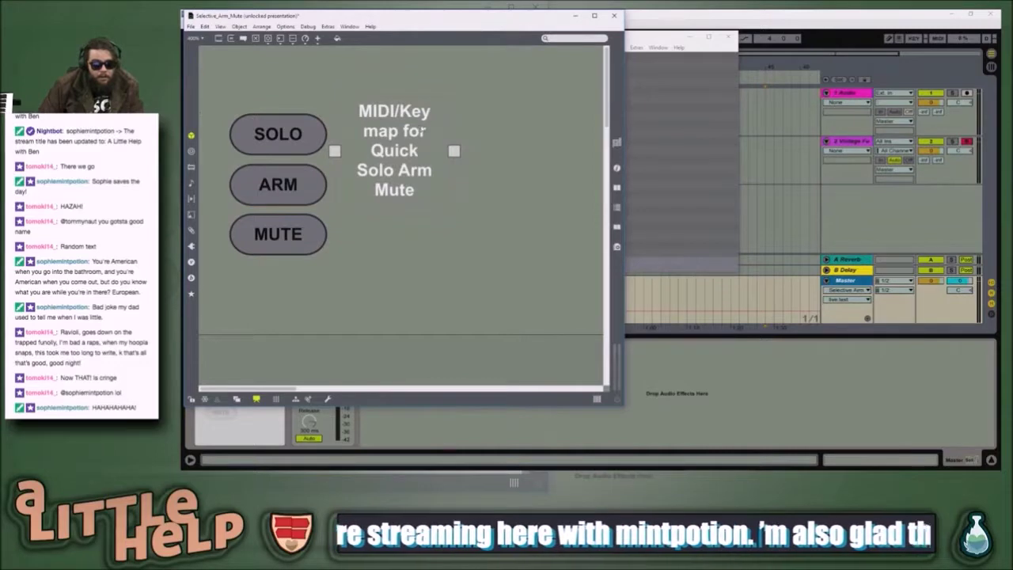
{"action": "key", "text": "ctrl+z"}
{"action": "key", "text": "ctrl+z"}
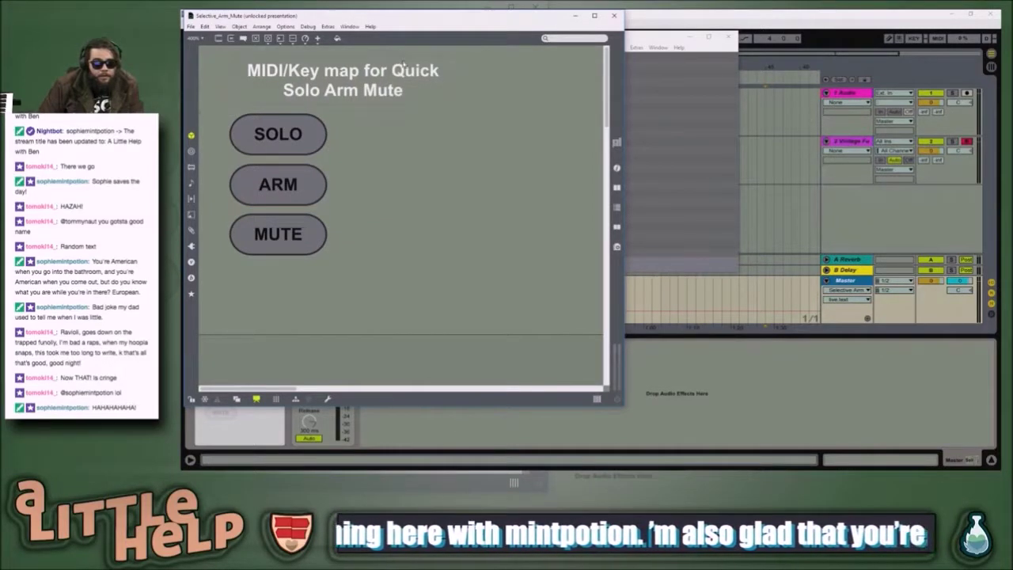
- Open the title comment's inspector, try a green text color and set it back to white
{"action": "double_click", "coordinate": [375, 70]}
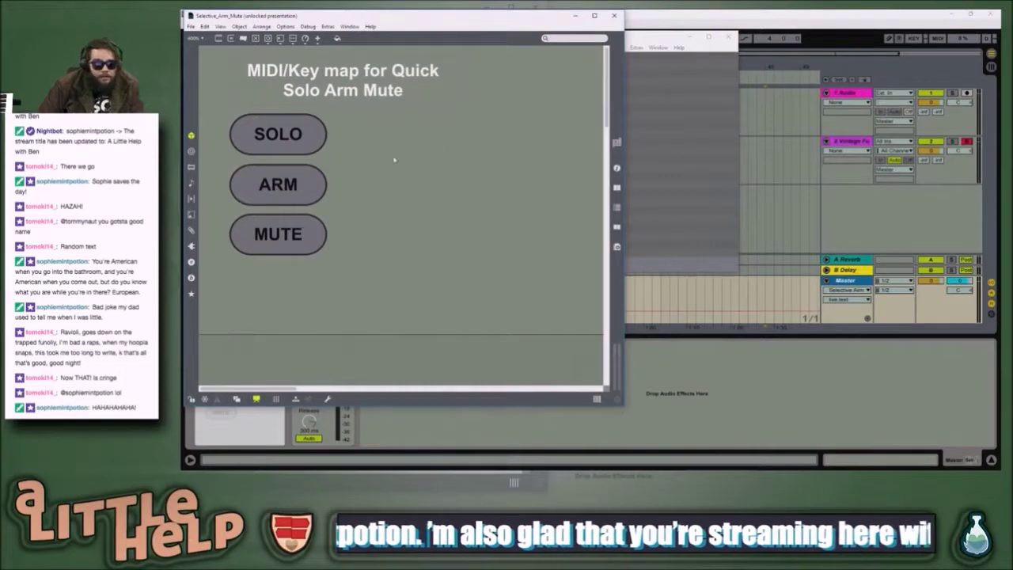
{"action": "left_click", "coordinate": [617, 168]}
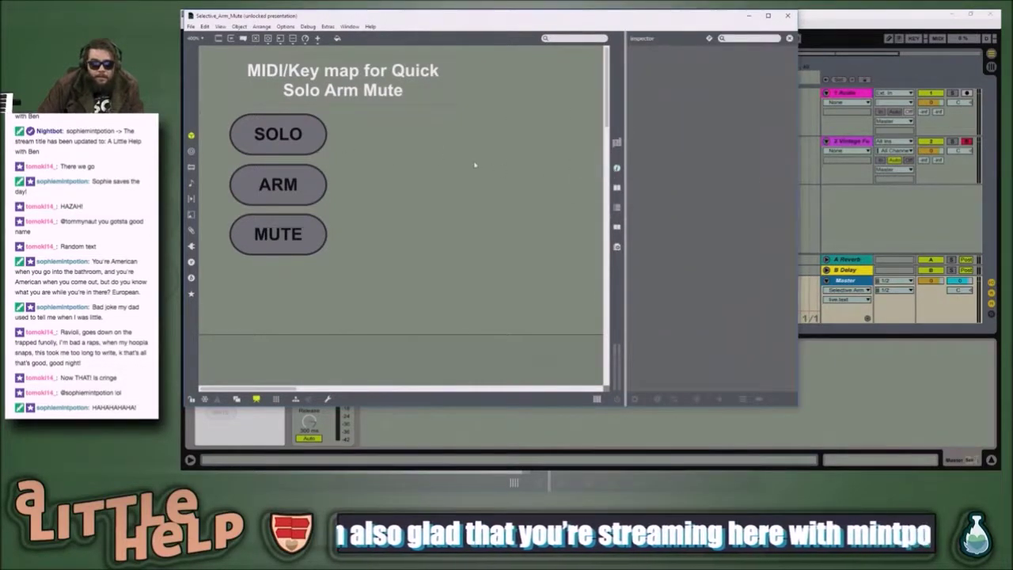
{"action": "left_click", "coordinate": [392, 94]}
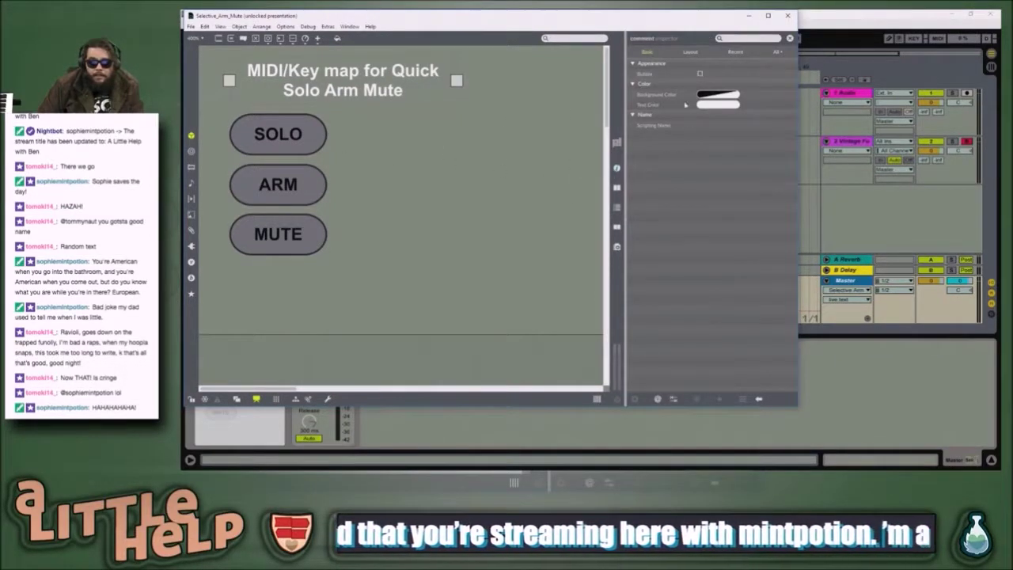
{"action": "left_click", "coordinate": [725, 106]}
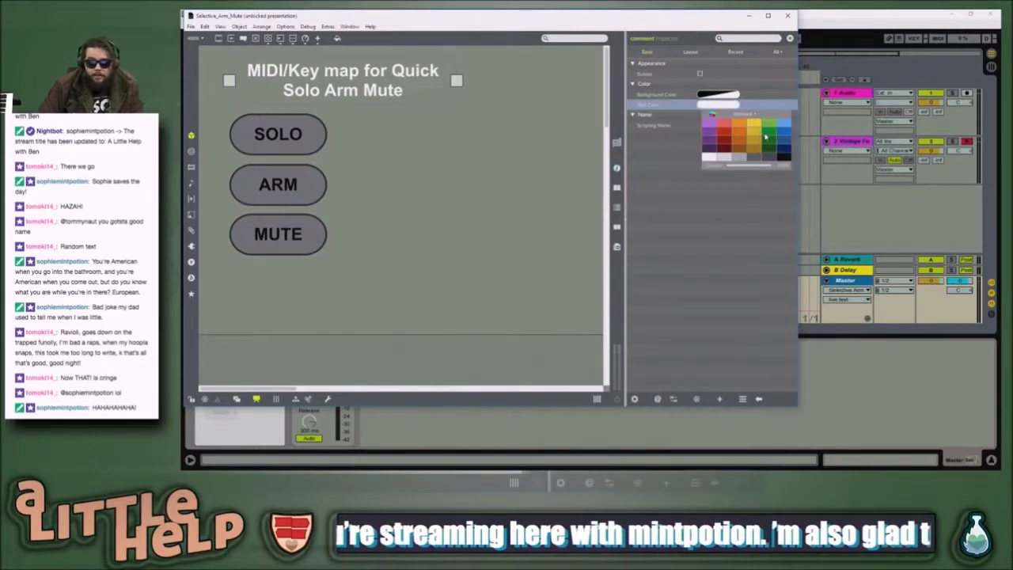
{"action": "left_click", "coordinate": [788, 125]}
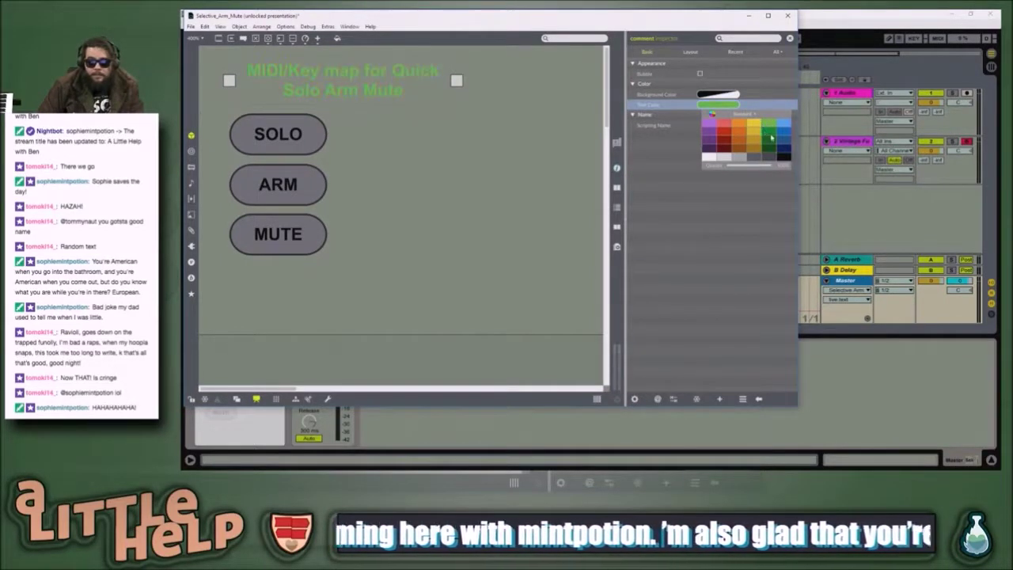
{"action": "left_click", "coordinate": [710, 160]}
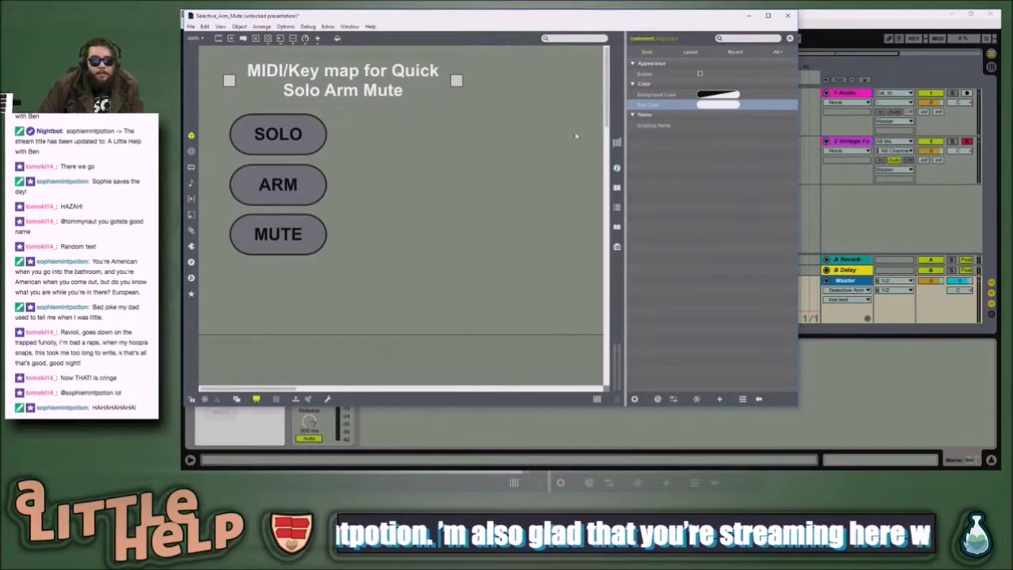
{"action": "left_click", "coordinate": [422, 129]}
- Try to thicken the title by overlaying a duplicate of the comment, offset slightly up and to the left
{"action": "left_click", "coordinate": [400, 76]}
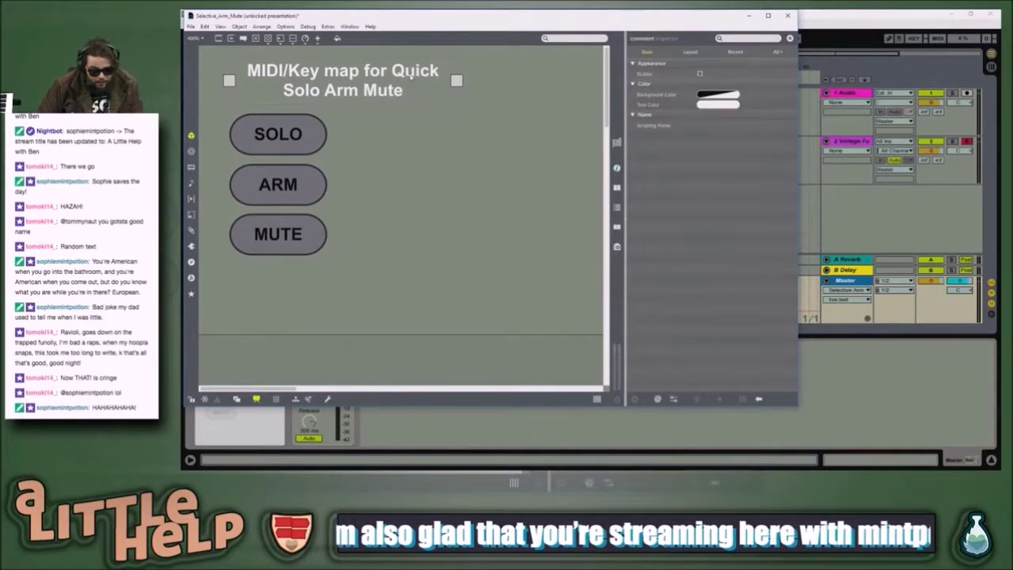
{"action": "key", "text": "ctrl+d"}
{"action": "left_click_drag", "start_coordinate": [426, 116], "coordinate": [393, 91]}
{"action": "key", "text": "Left"}
{"action": "key", "text": "Up"}
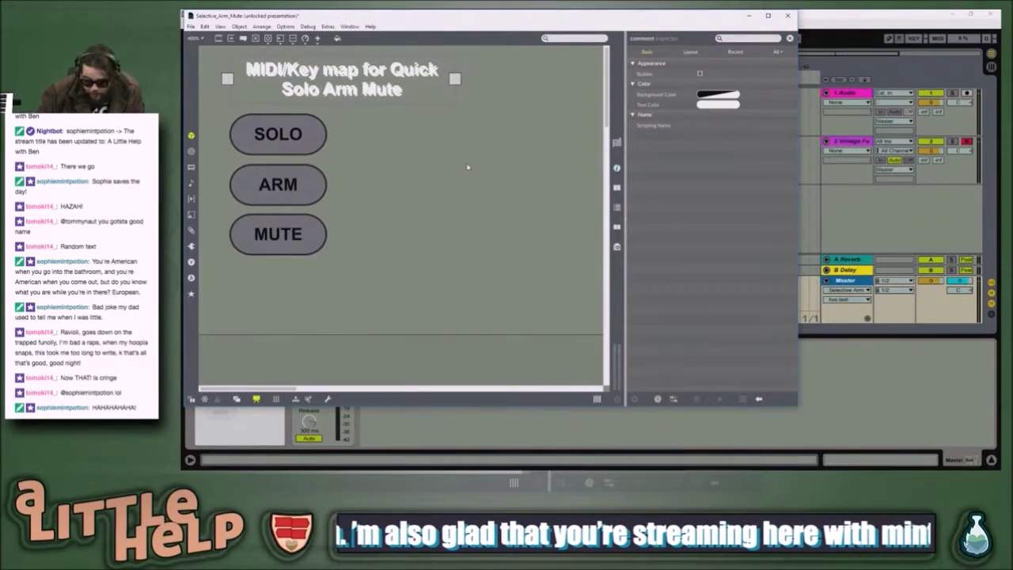
{"action": "left_click", "coordinate": [468, 167]}
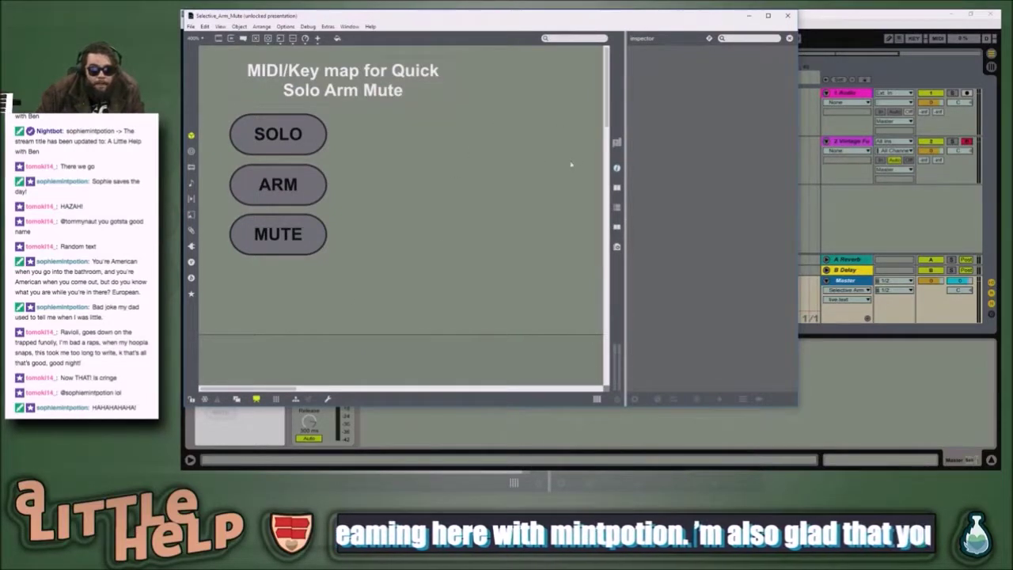
- Close the device's Max editor and test it by alternating between the 1 Audio and 2 Vintage Fu tracks before selecting Master
{"action": "left_click", "coordinate": [789, 16]}
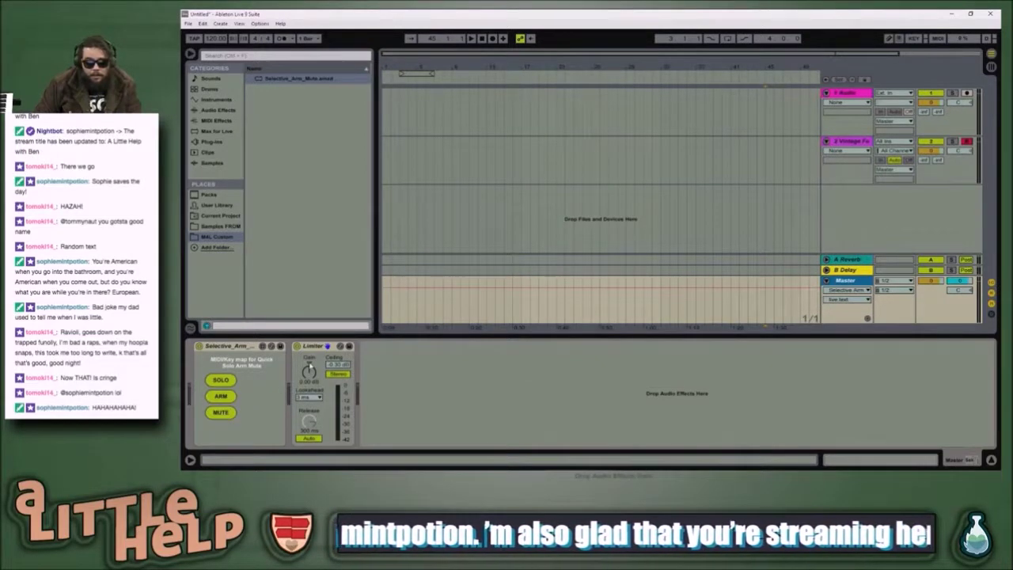
{"action": "left_click", "coordinate": [858, 140]}
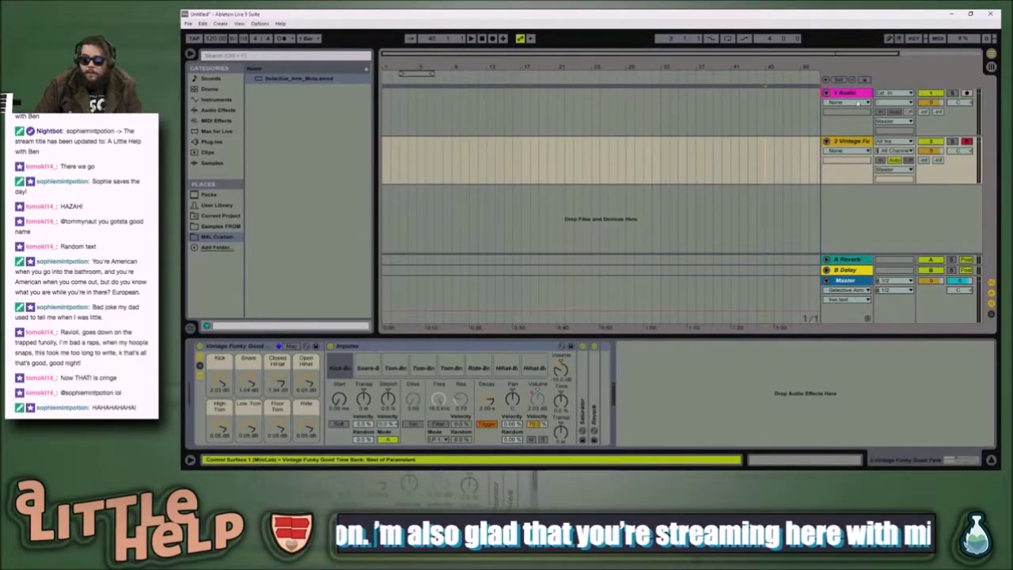
{"action": "left_click", "coordinate": [855, 93]}
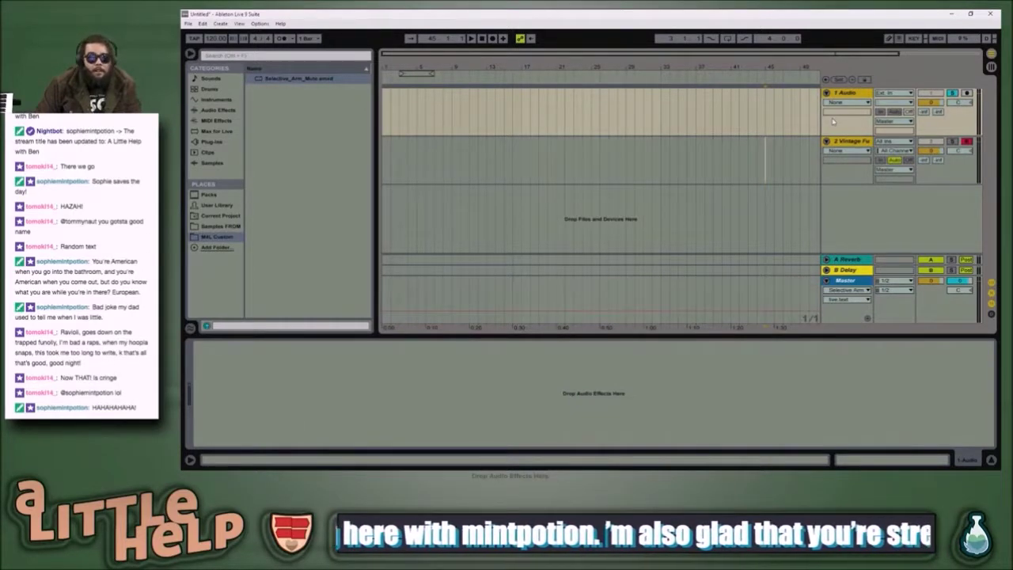
{"action": "left_click", "coordinate": [860, 141]}
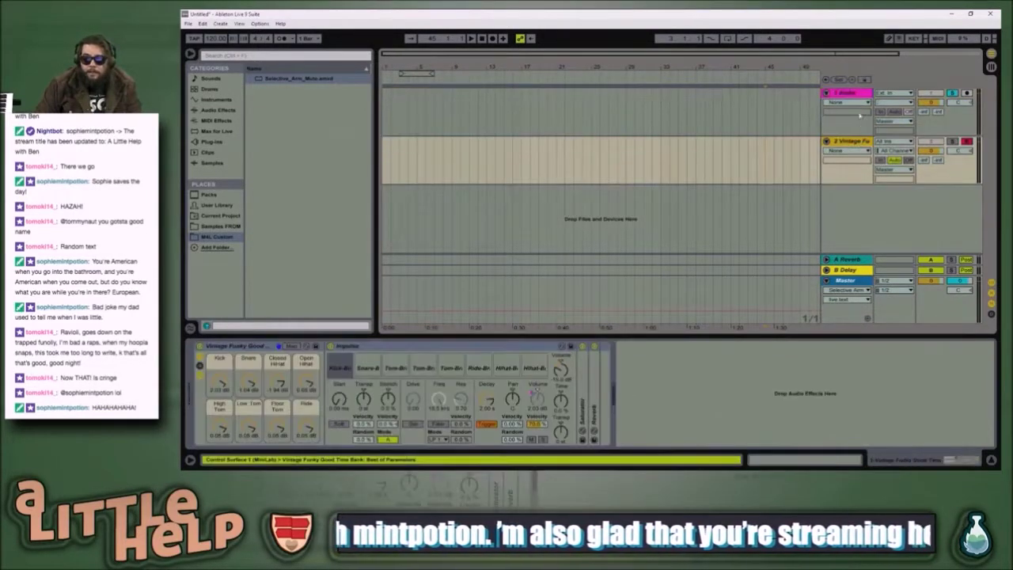
{"action": "left_click", "coordinate": [860, 92]}
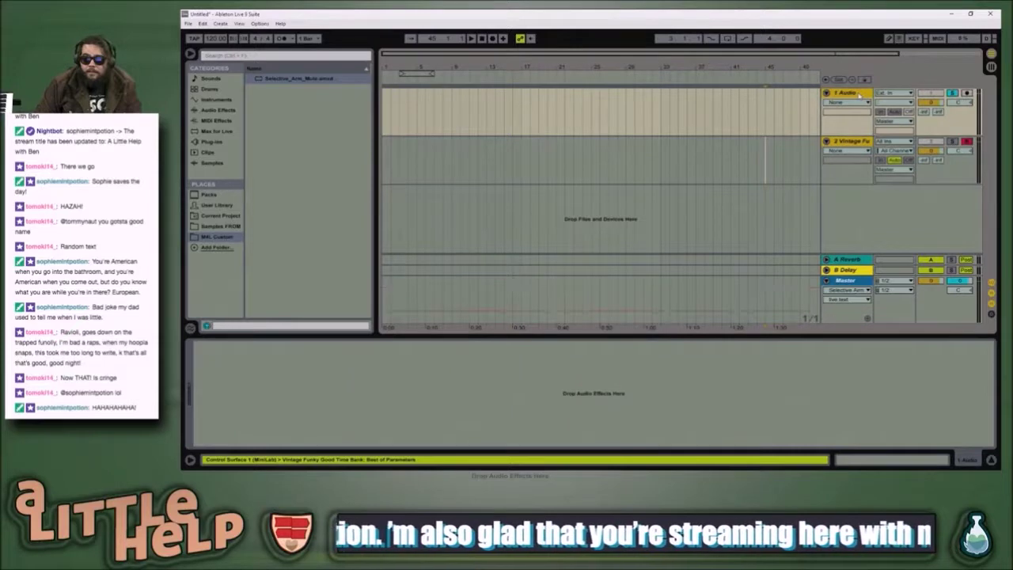
{"action": "left_click", "coordinate": [857, 143]}
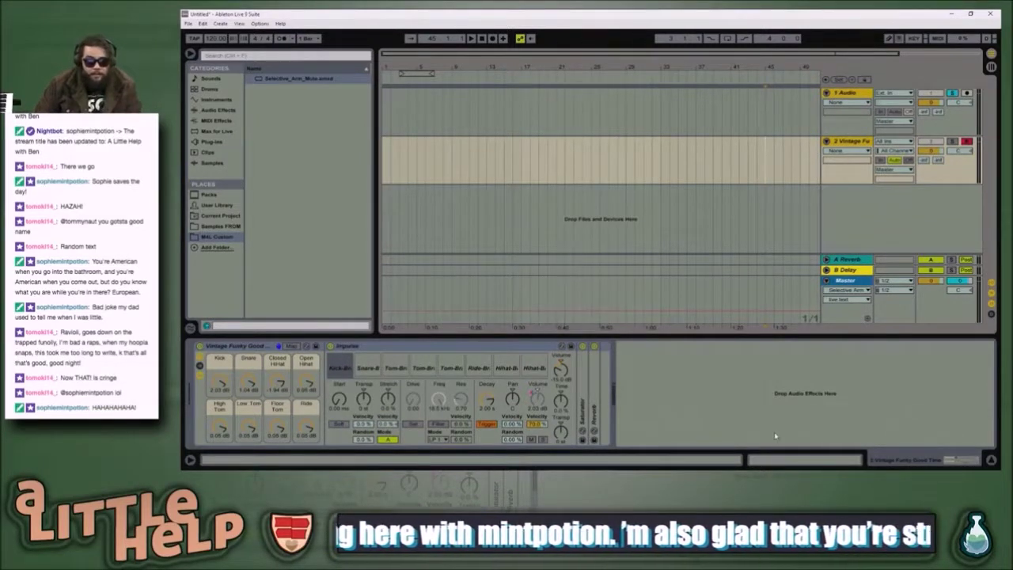
{"action": "left_click", "coordinate": [848, 281]}
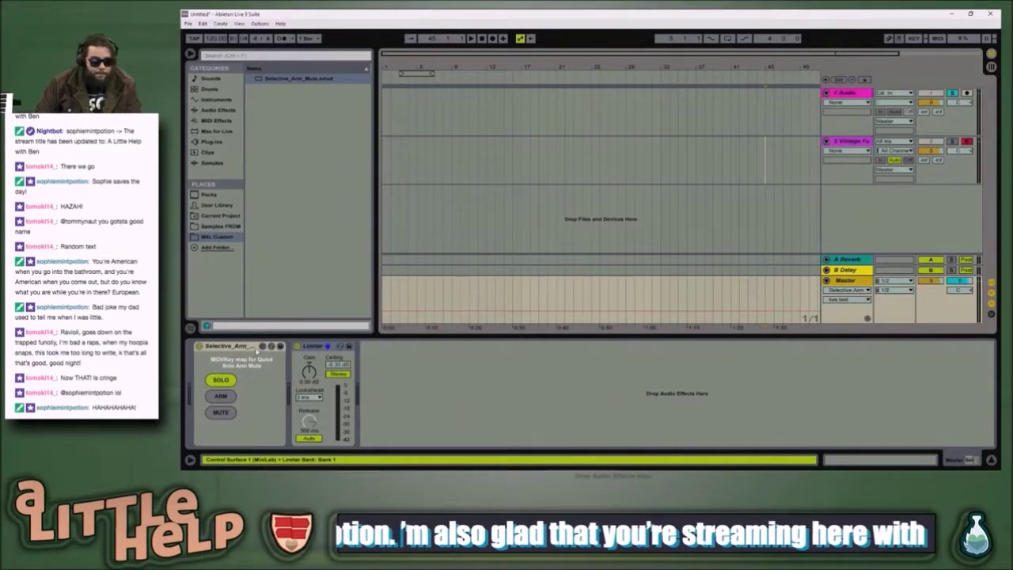
- Check how the device follows track selection by alternating between the audio and Vintage Fu lanes in the arrangement
{"action": "left_click", "coordinate": [434, 162]}
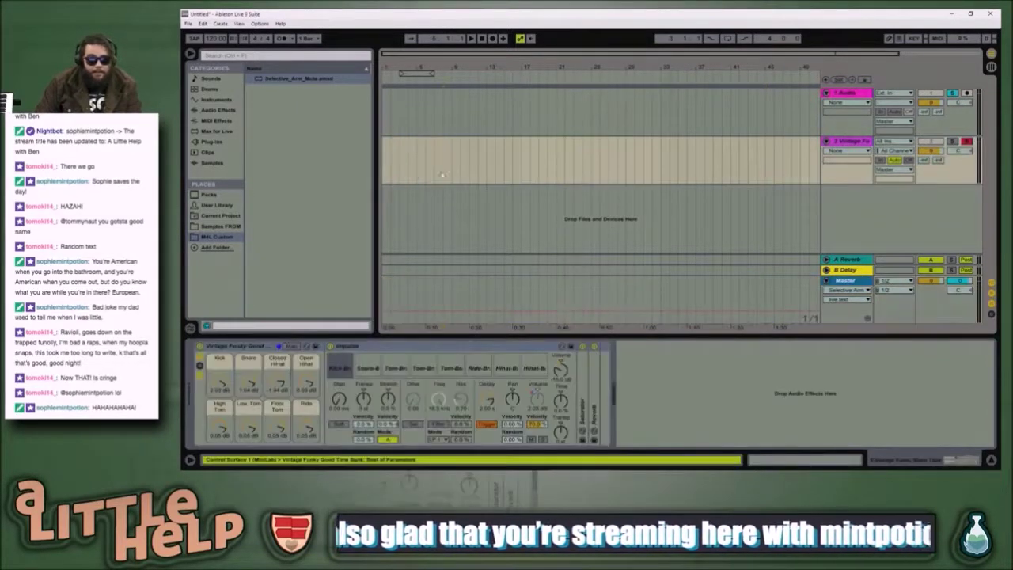
{"action": "left_click", "coordinate": [871, 281]}
{"action": "left_click", "coordinate": [748, 166]}
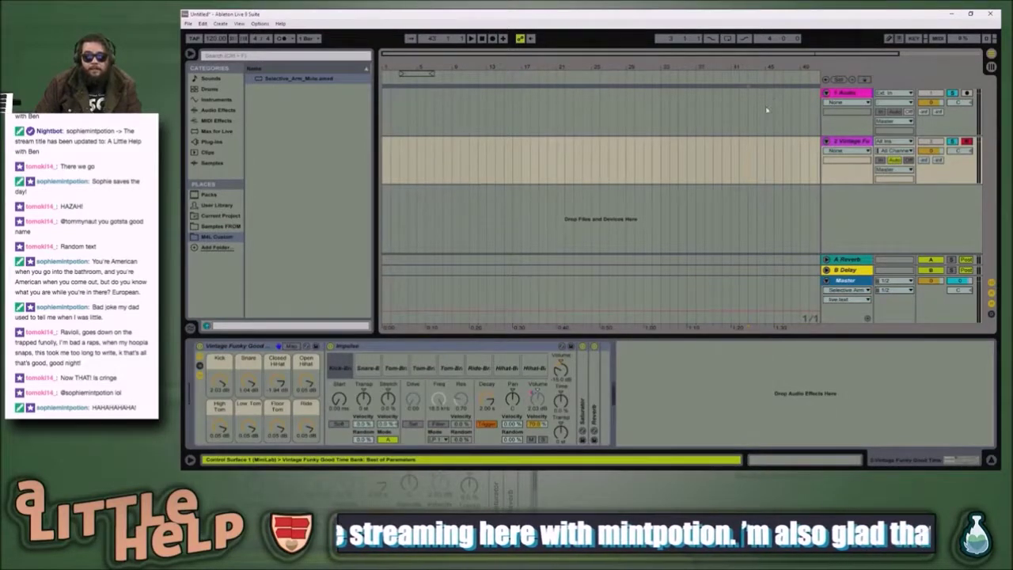
{"action": "left_click", "coordinate": [766, 111]}
{"action": "left_click", "coordinate": [758, 158]}
{"action": "left_click", "coordinate": [748, 115]}
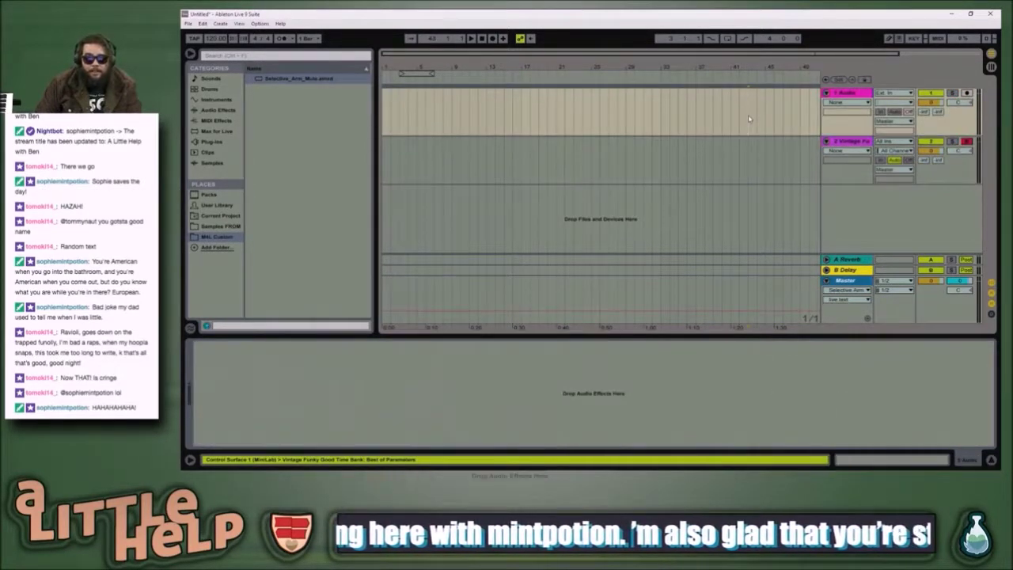
{"action": "left_click", "coordinate": [748, 155]}
{"action": "left_click", "coordinate": [756, 115]}
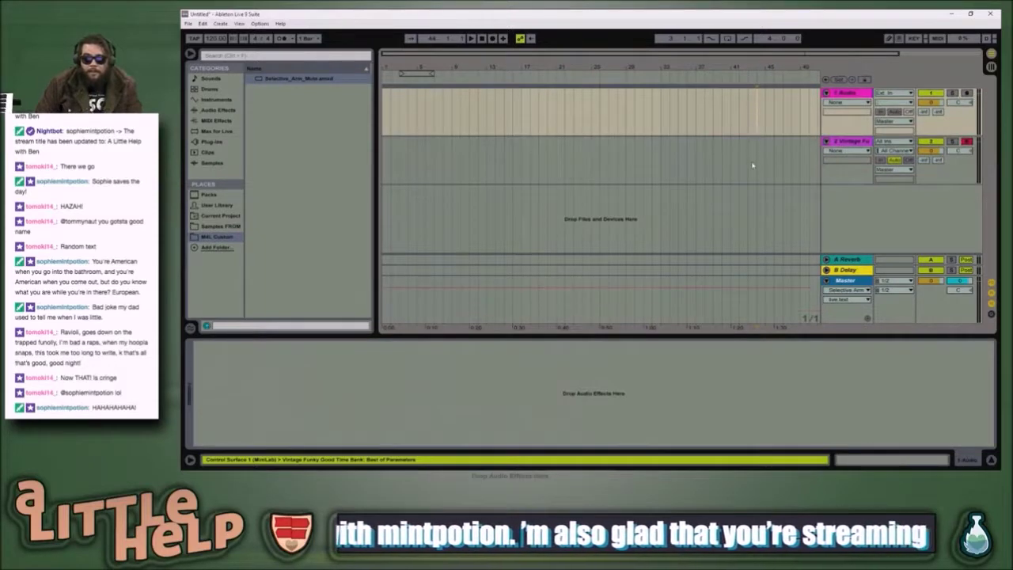
{"action": "left_click", "coordinate": [758, 158]}
- Duplicate the Vintage Fu track to test arming on both copies, and delete the duplicate
{"action": "left_click", "coordinate": [852, 142]}
{"action": "key", "text": "ctrl+d"}
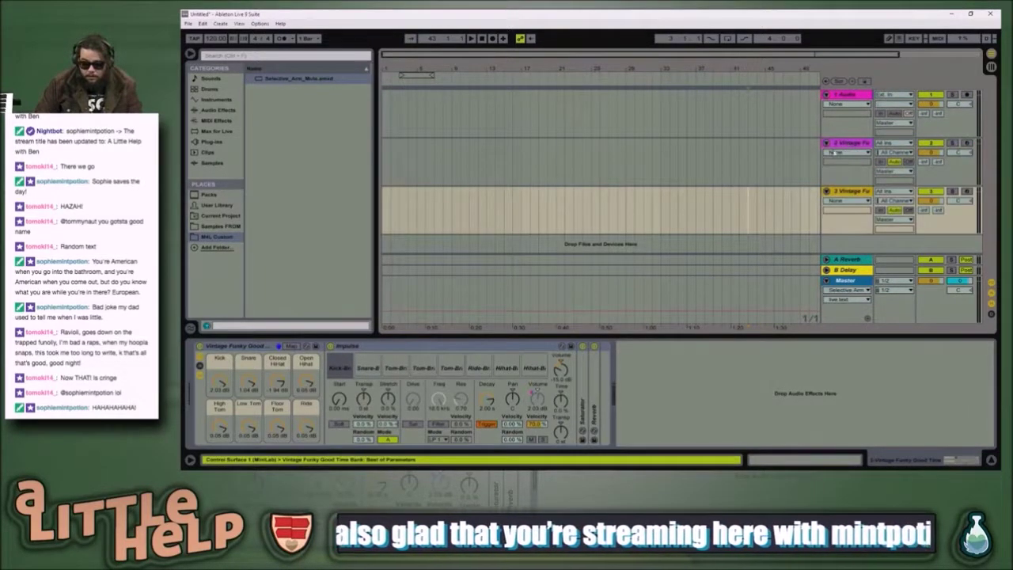
{"action": "left_click", "coordinate": [767, 170]}
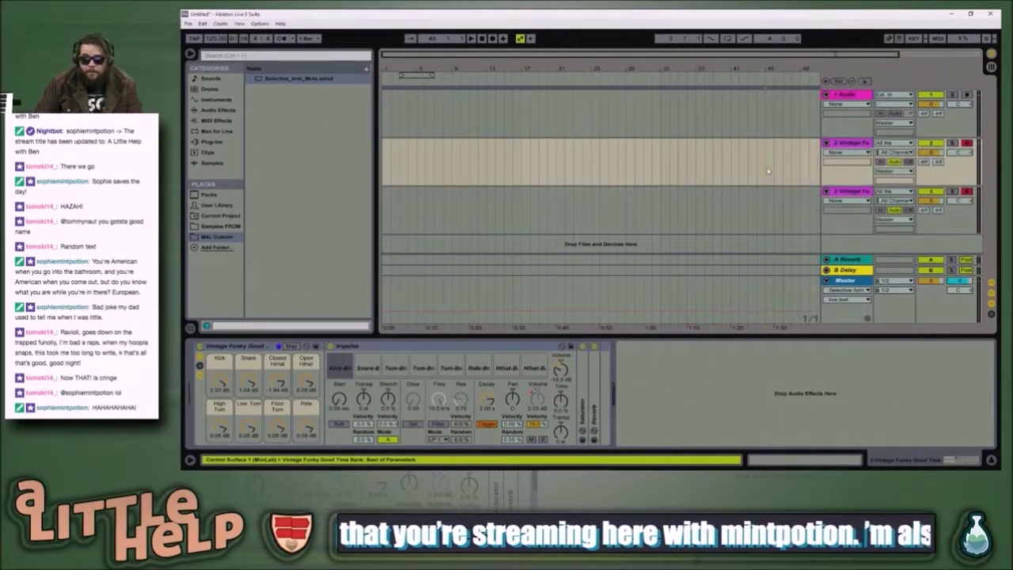
{"action": "left_click", "coordinate": [724, 214]}
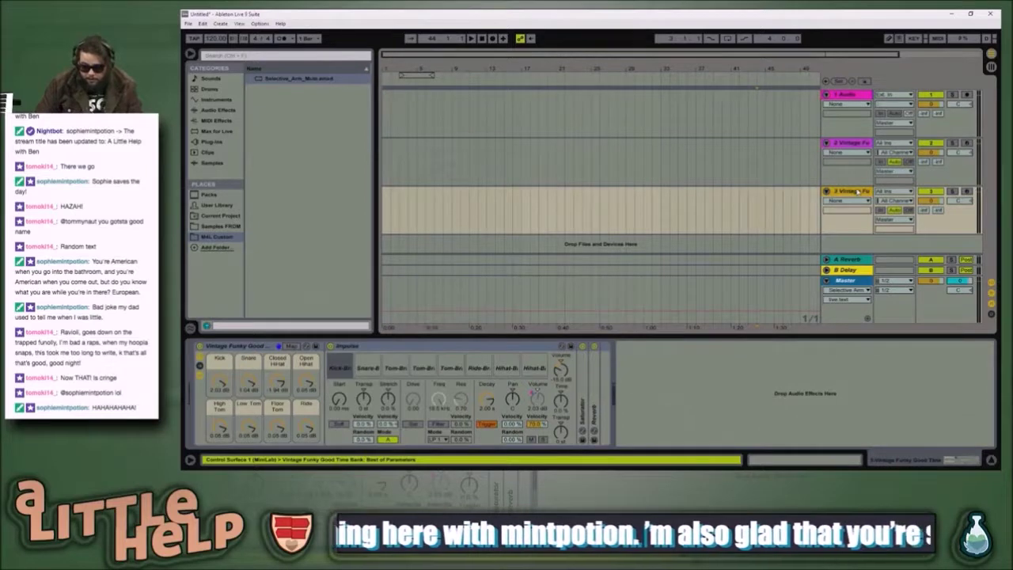
{"action": "key", "text": "Delete"}
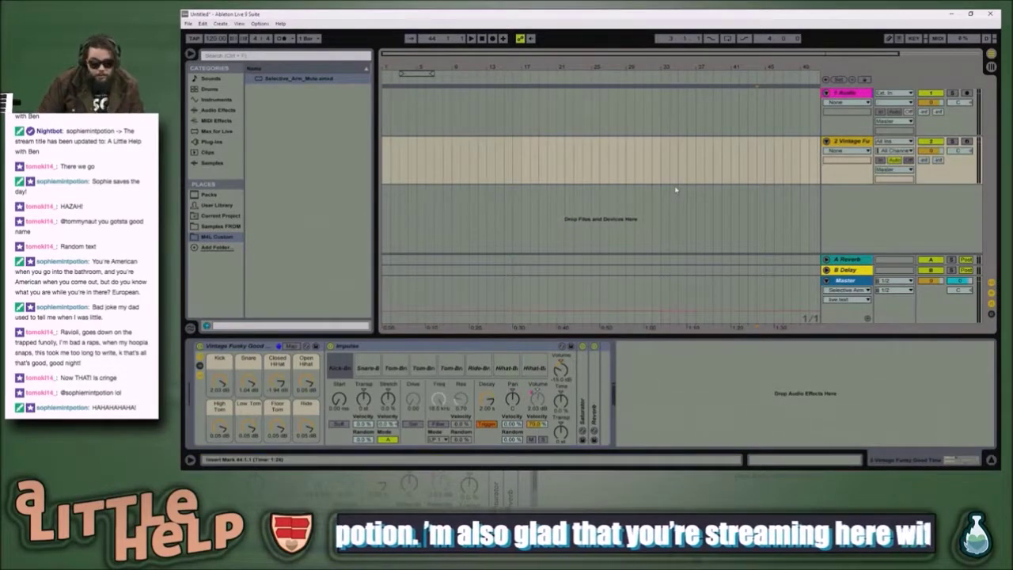
- Save the current set as the default in the preferences, overwriting the existing default set, and close the preferences
{"action": "key", "text": "ctrl+comma"}
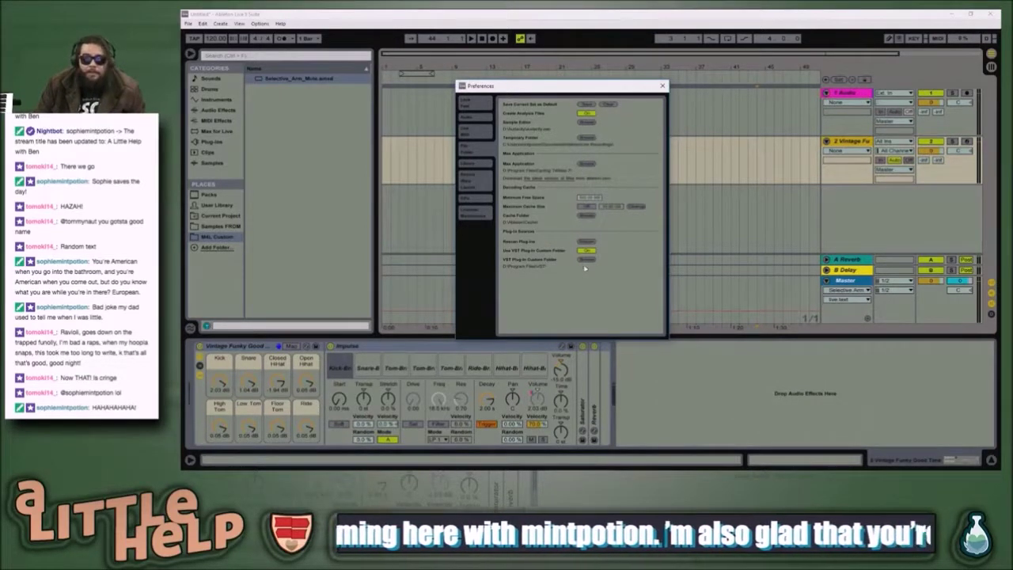
{"action": "left_click_drag", "start_coordinate": [585, 89], "coordinate": [652, 49]}
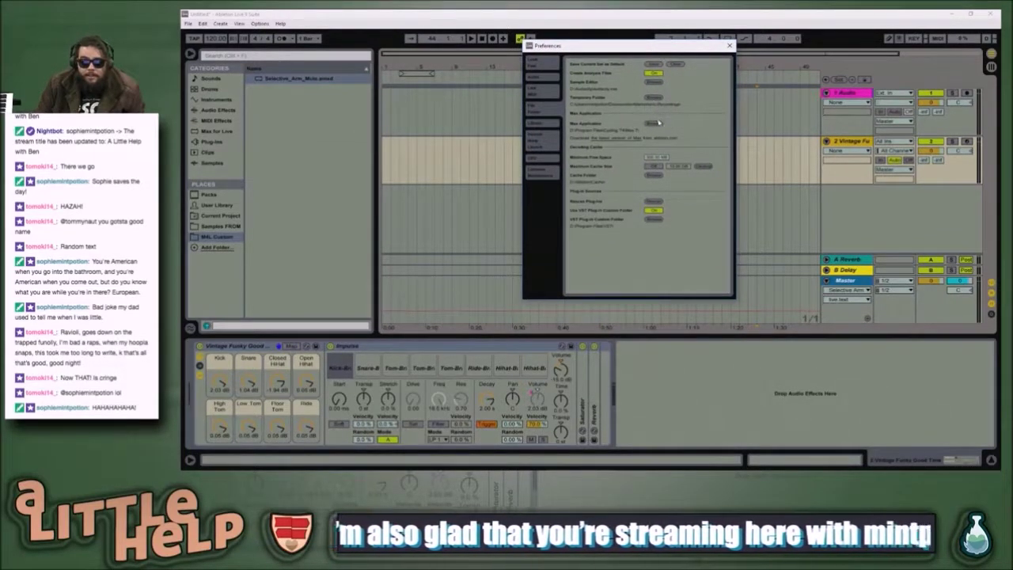
{"action": "left_click", "coordinate": [653, 64]}
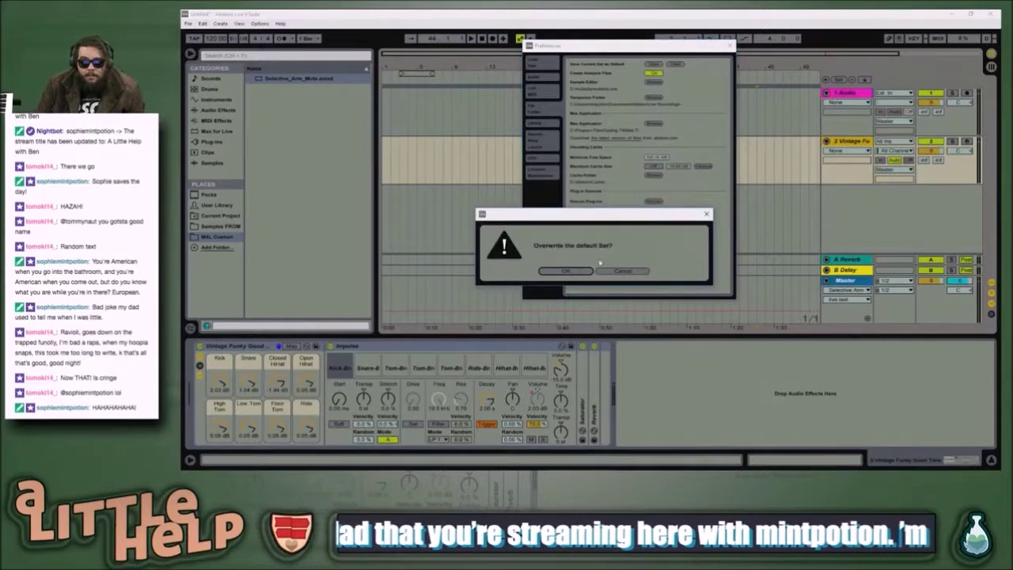
{"action": "left_click", "coordinate": [568, 270]}
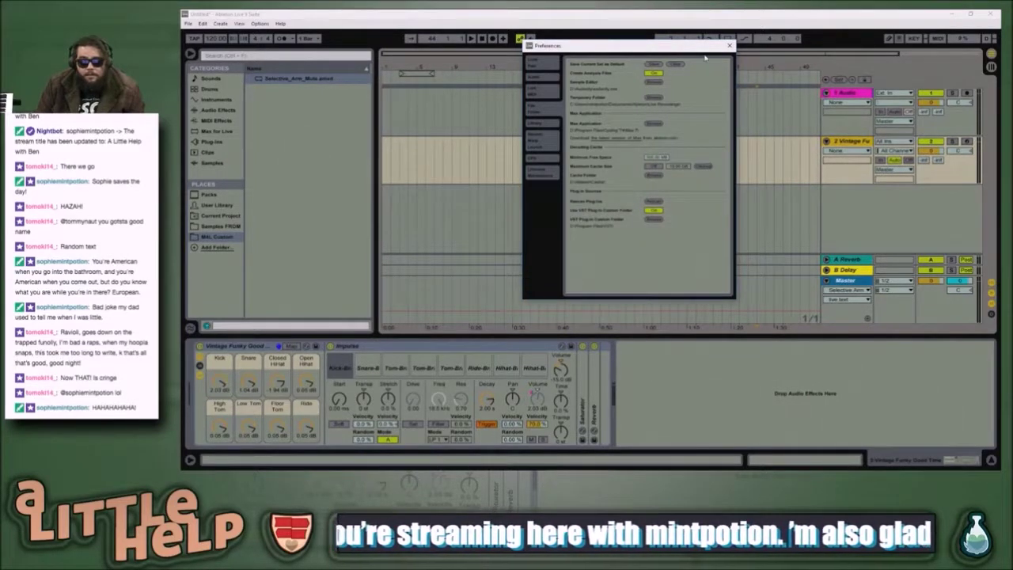
{"action": "left_click", "coordinate": [729, 46]}
- Check how arming follows track selection by selecting the A Reverb, 2 Vintage Fu and Master lanes in turn
{"action": "left_click", "coordinate": [619, 259]}
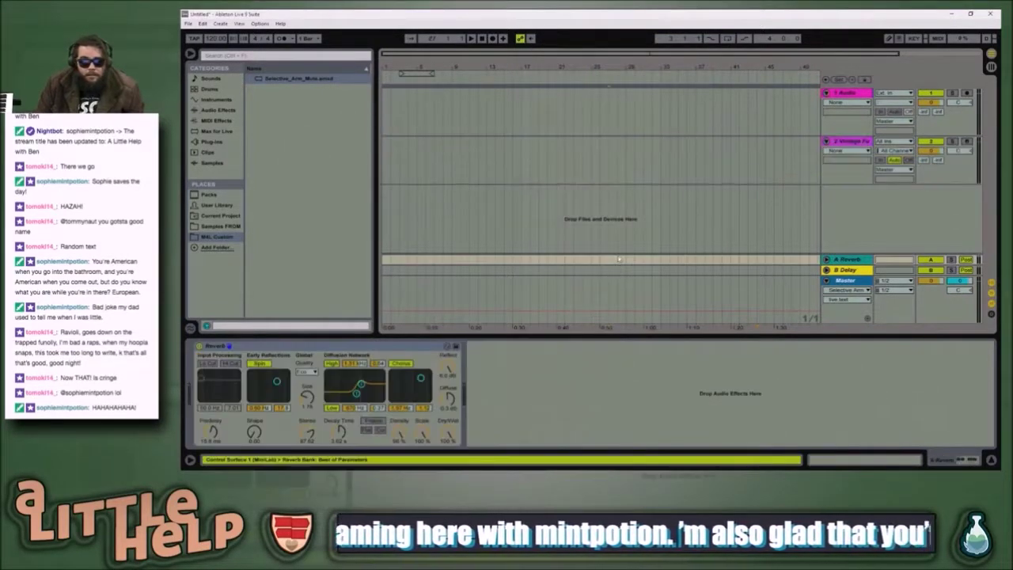
{"action": "left_click", "coordinate": [669, 163]}
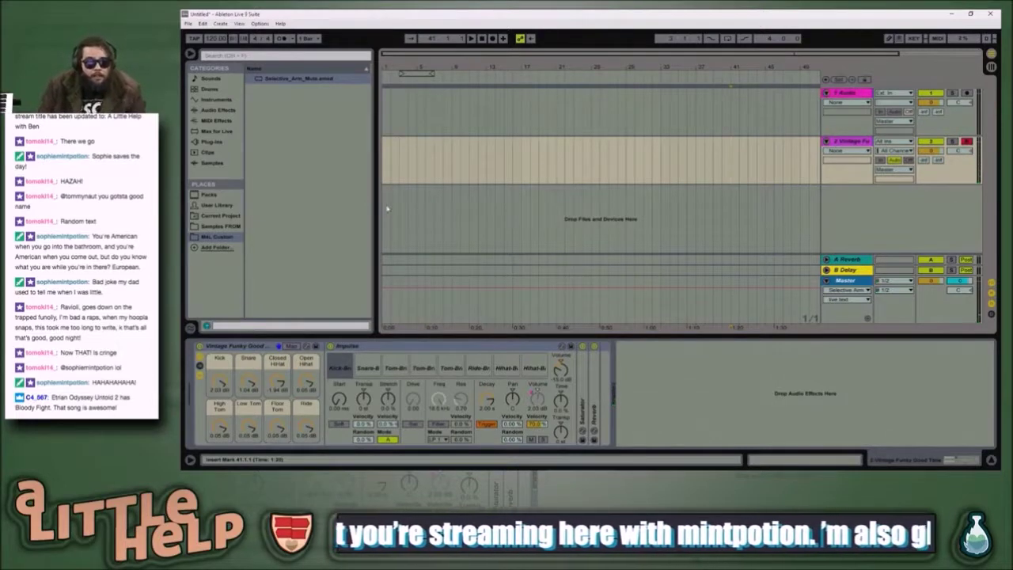
{"action": "left_click", "coordinate": [772, 283]}
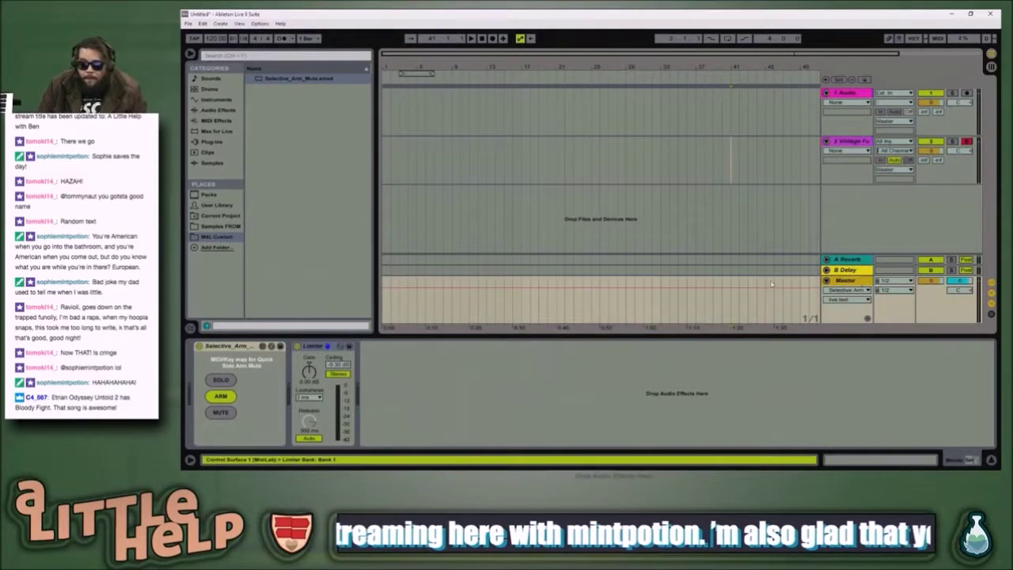
- Open the Selective_Arm_Mute device on Master in the Max editor to inspect its presentation layout, and close the editor
{"action": "left_click", "coordinate": [252, 391]}
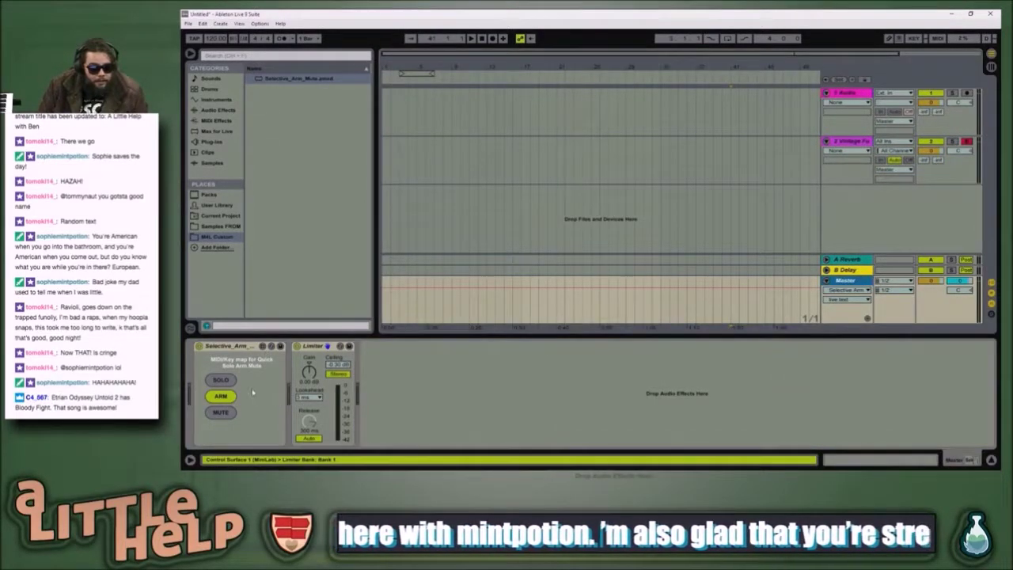
{"action": "left_click", "coordinate": [261, 347]}
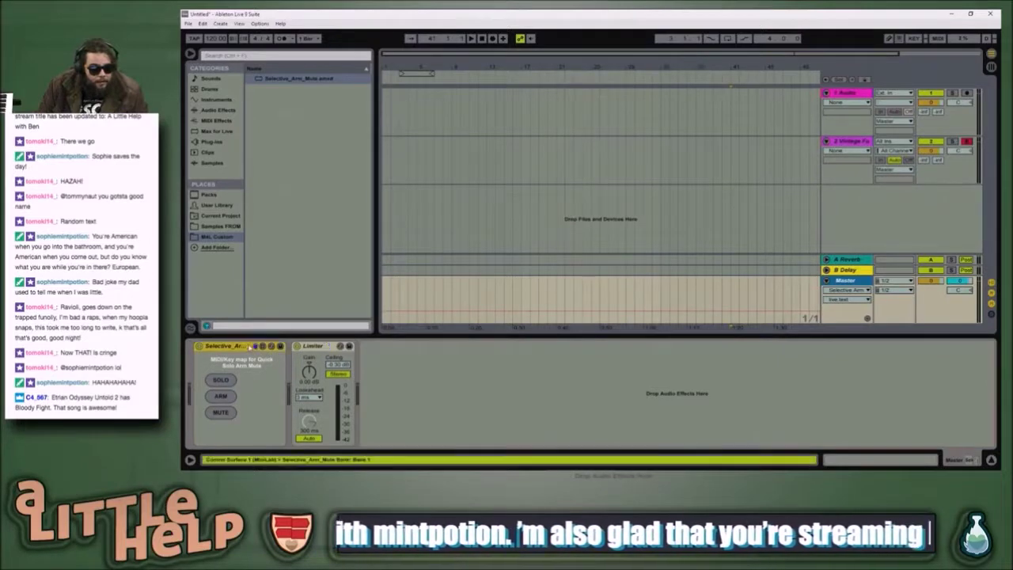
{"action": "left_click", "coordinate": [262, 347]}
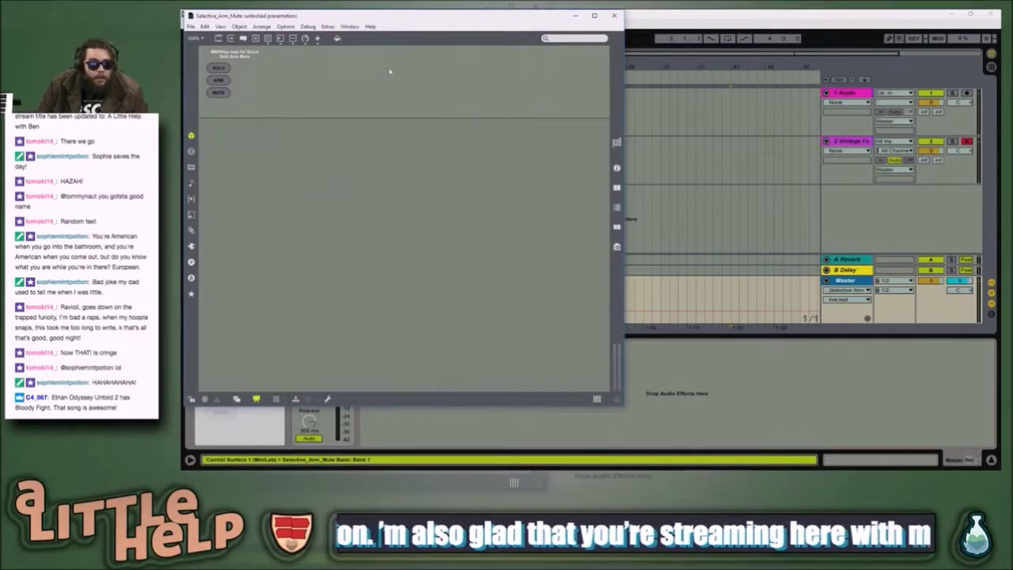
{"action": "left_click_drag", "start_coordinate": [392, 16], "coordinate": [516, 30]}
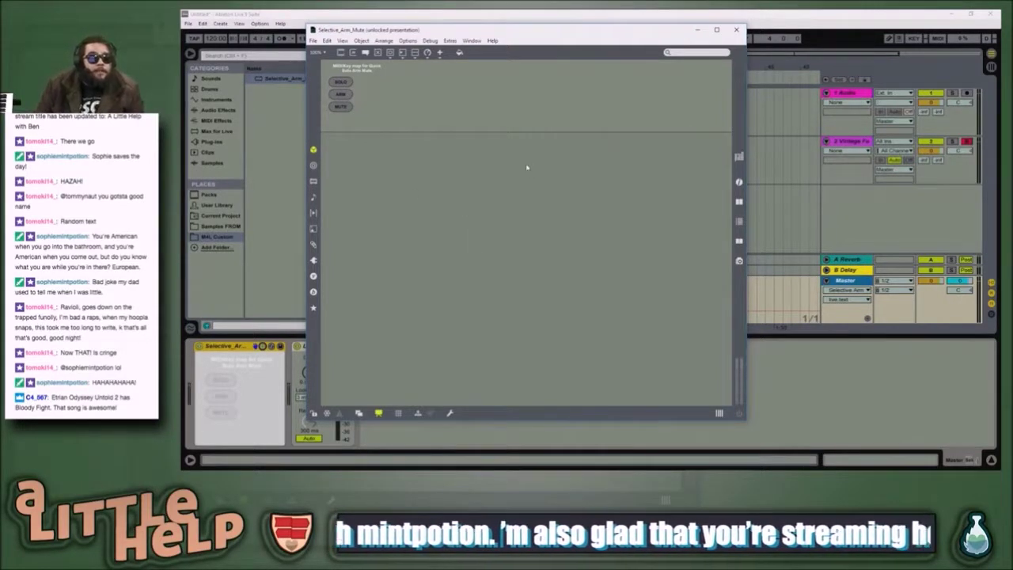
{"action": "left_click", "coordinate": [736, 29]}
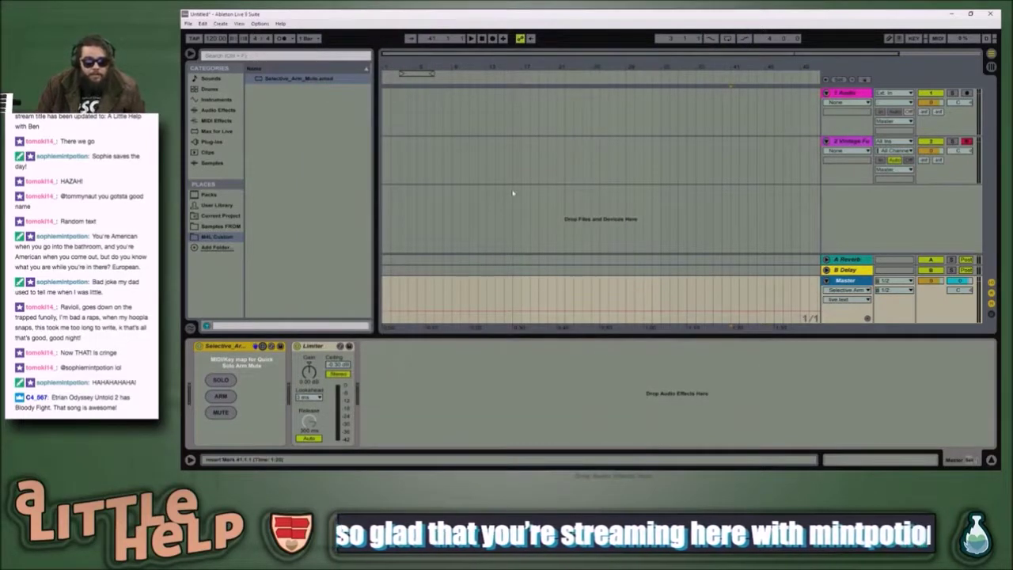
- Save the Live set as E_TRAIN in the Ableton folder on the DATA (D:) drive
{"action": "left_click", "coordinate": [522, 164]}
{"action": "key", "text": "ctrl+s"}
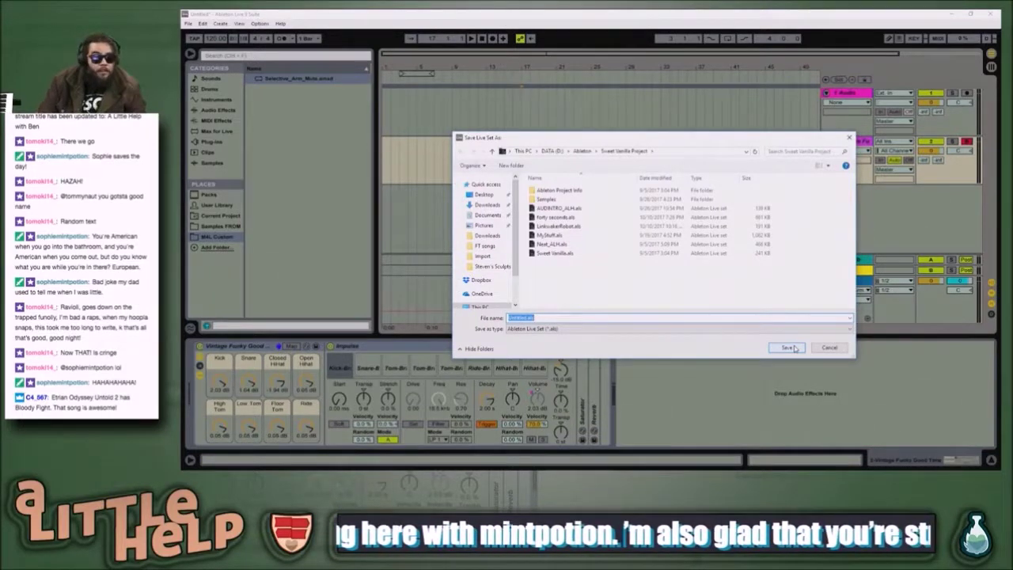
{"action": "left_click", "coordinate": [583, 151]}
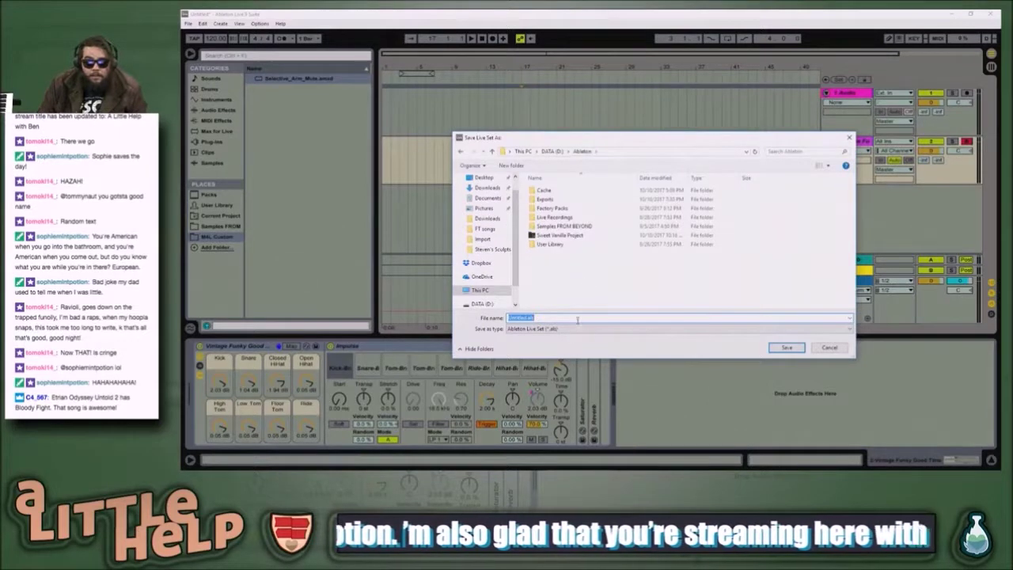
{"action": "type", "text": "E"}
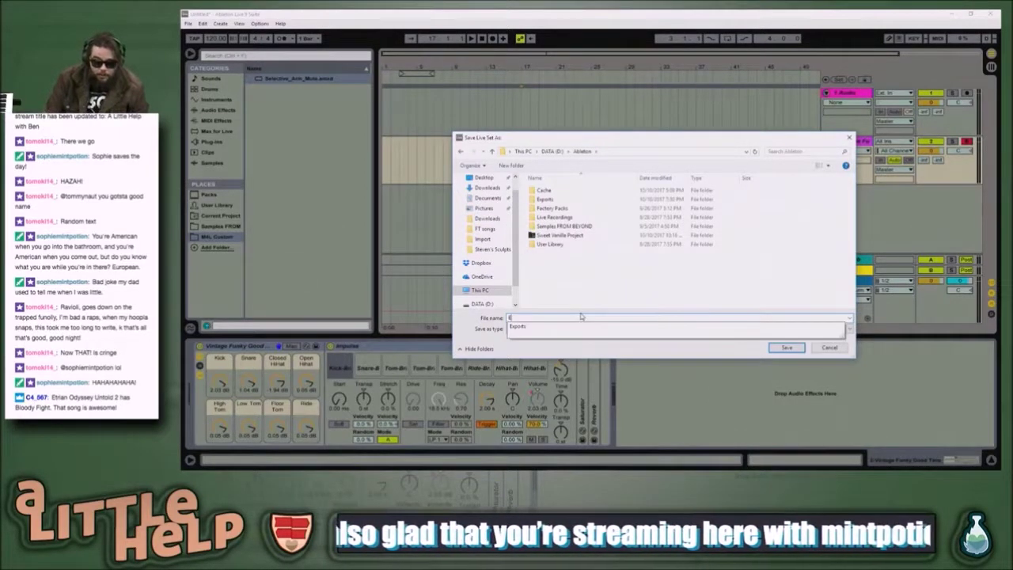
{"action": "type", "text": "THIAN"}
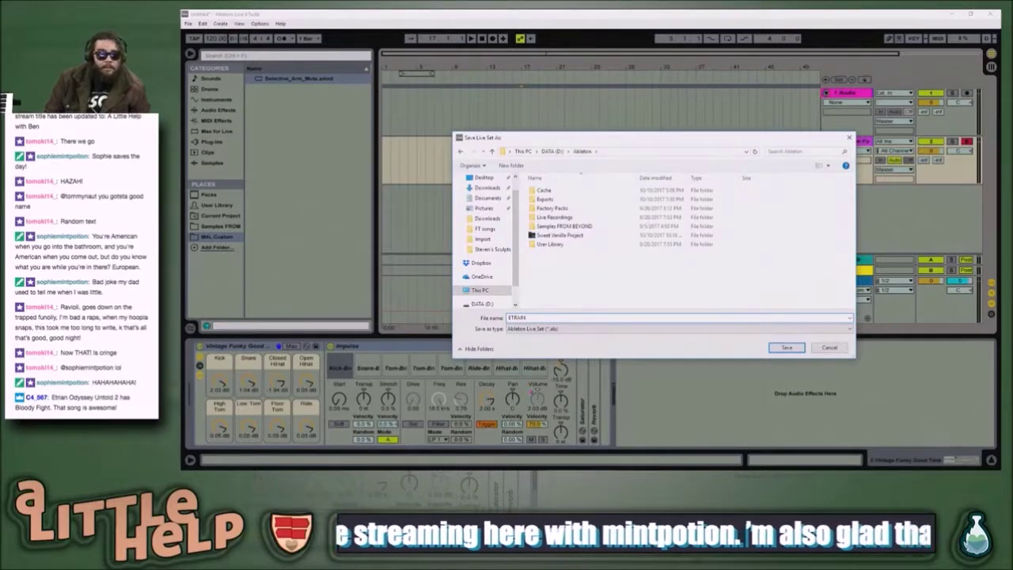
{"action": "key", "text": "Left"}
{"action": "key", "text": "Left"}
{"action": "key", "text": "Left"}
{"action": "key", "text": "Left"}
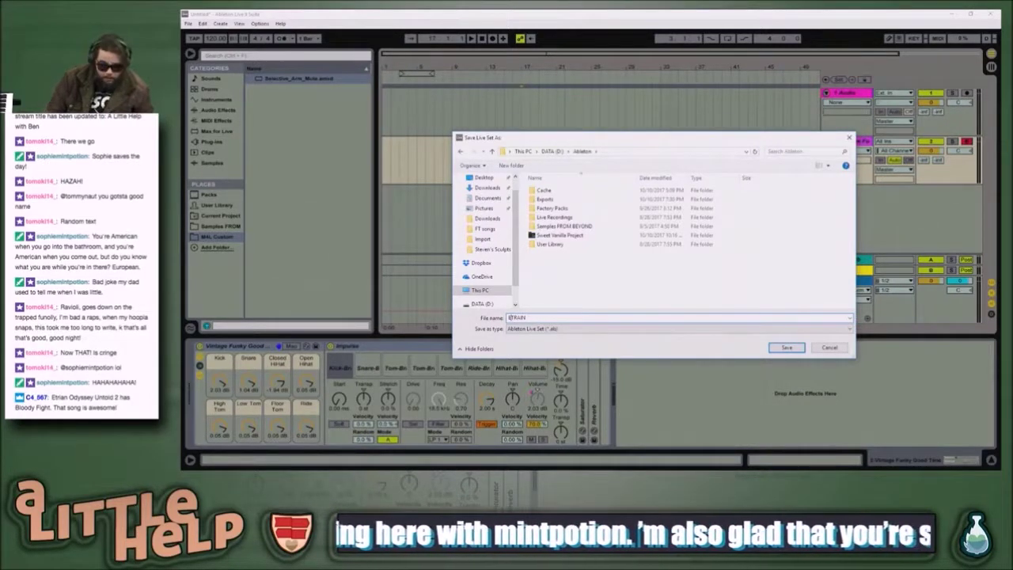
{"action": "key", "text": "Return"}
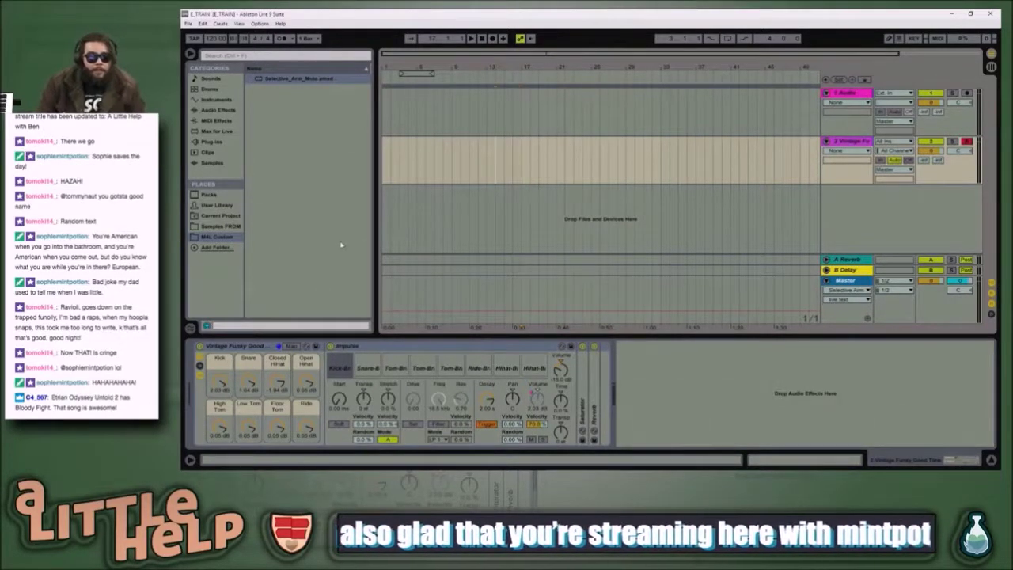
- Switch to the Twitch chat in the browser, select the song title "Bloody Fight", and open a new tab
{"action": "key", "text": "alt+Tab"}
{"action": "key", "text": "alt+Tab"}
{"action": "key", "text": "alt+Tab"}
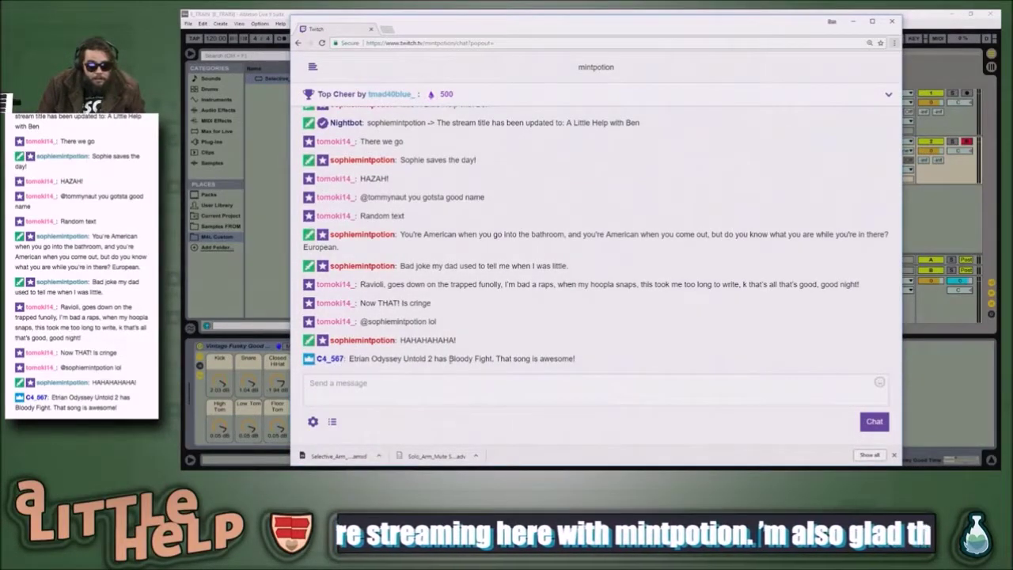
{"action": "left_click_drag", "start_coordinate": [492, 358], "coordinate": [448, 359]}
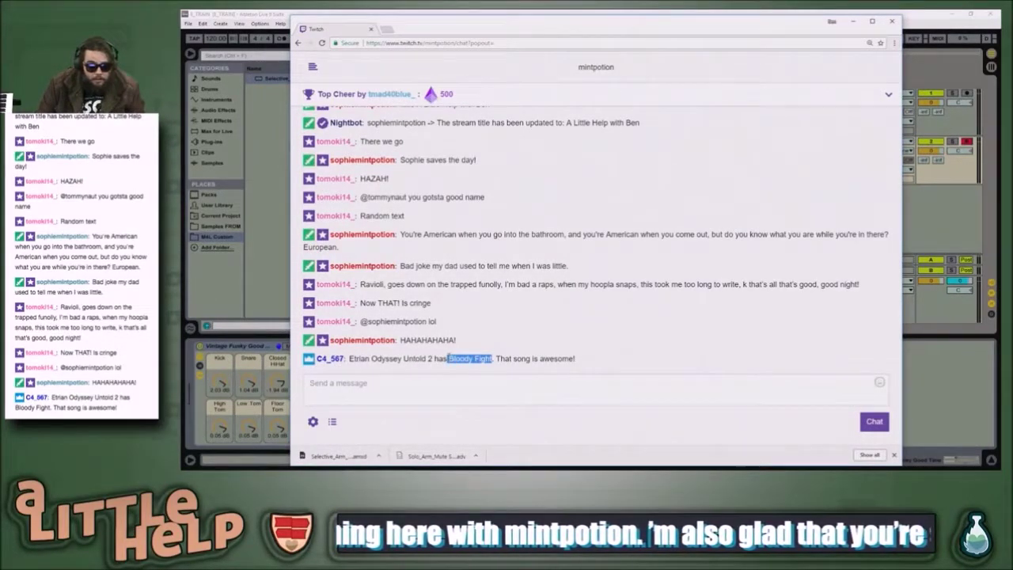
{"action": "key", "text": "ctrl+t"}
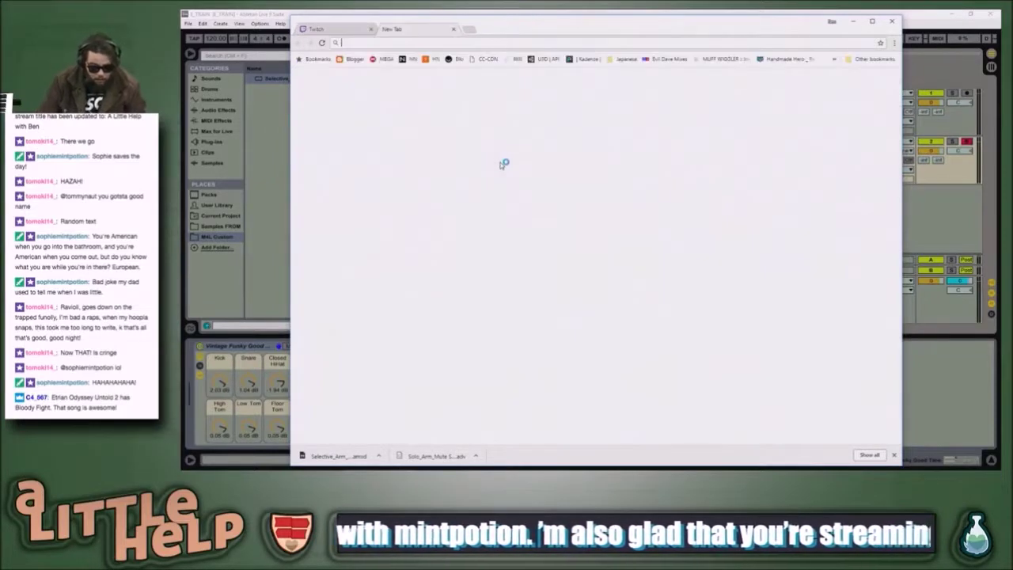
{"action": "type", "text": "outlook"}
{"action": "key", "text": "BackSpace"}
{"action": "key", "text": "BackSpace"}
{"action": "key", "text": "BackSpace"}
{"action": "key", "text": "BackSpace"}
{"action": "key", "text": "BackSpace"}
{"action": "key", "text": "BackSpace"}
{"action": "key", "text": "BackSpace"}
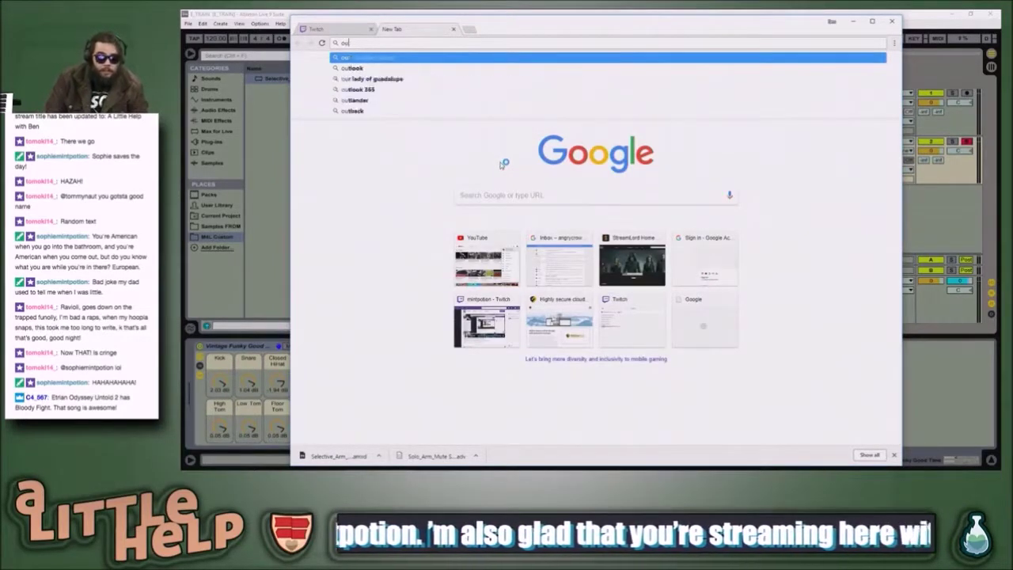
- Search YouTube for "etrian odyssey Bloody Fight"
{"action": "type", "text": "you"}
{"action": "key", "text": "Tab"}
{"action": "type", "text": "etrian o"}
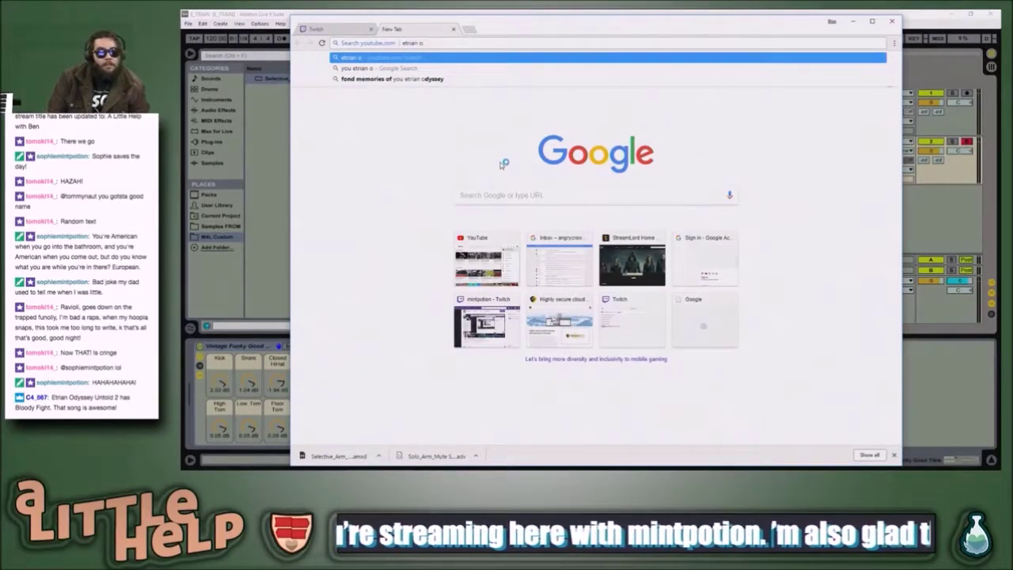
{"action": "type", "text": "dyss"}
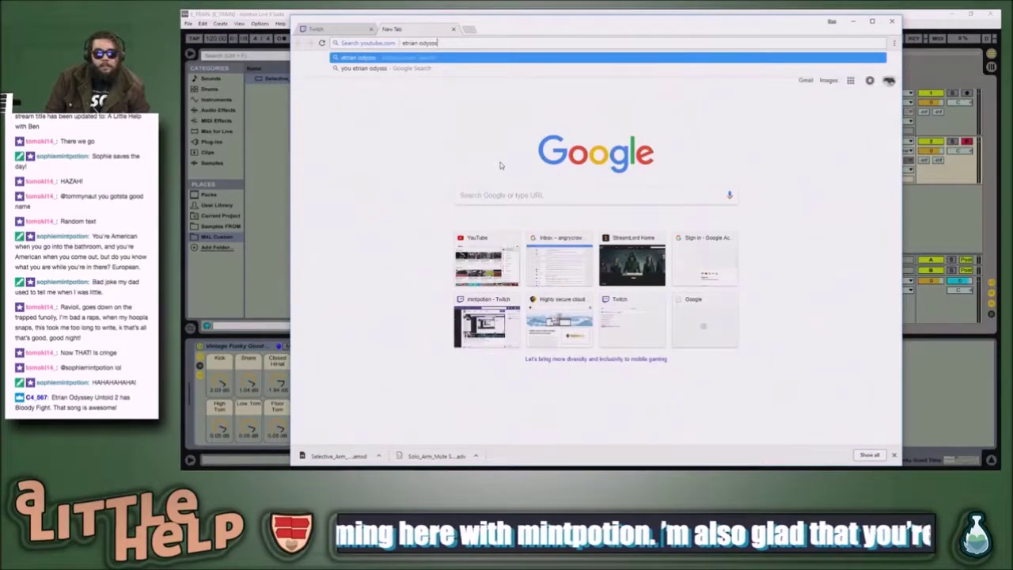
{"action": "type", "text": "ey"}
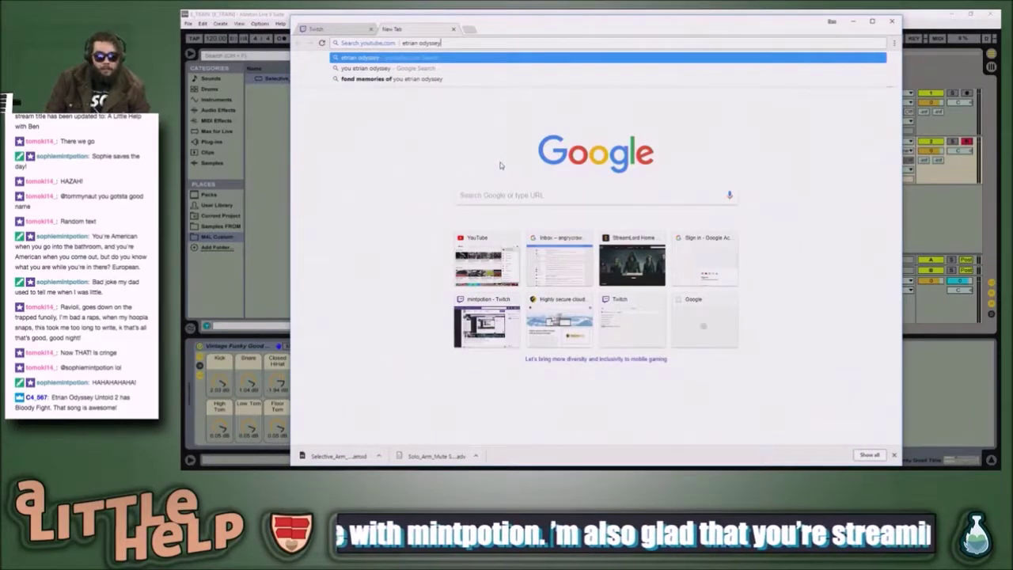
{"action": "type", "text": " Bloody Fight"}
{"action": "key", "text": "Return"}
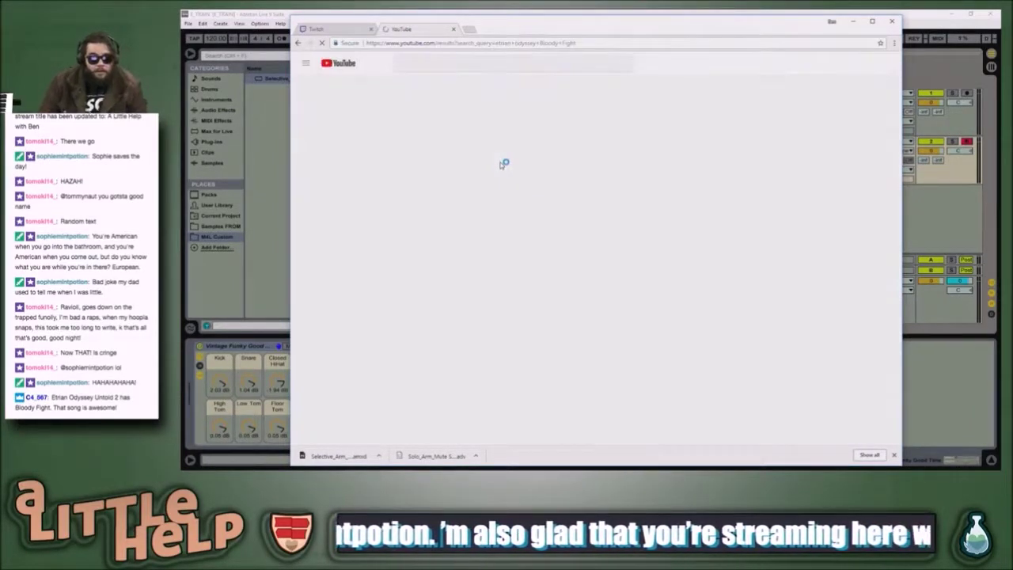
- Play the video "Etrian Odyssey Untold 2: TKoF - Bloody Fight - Betting It All", dismiss the downloads bar, and like the video
{"action": "left_click", "coordinate": [616, 127]}
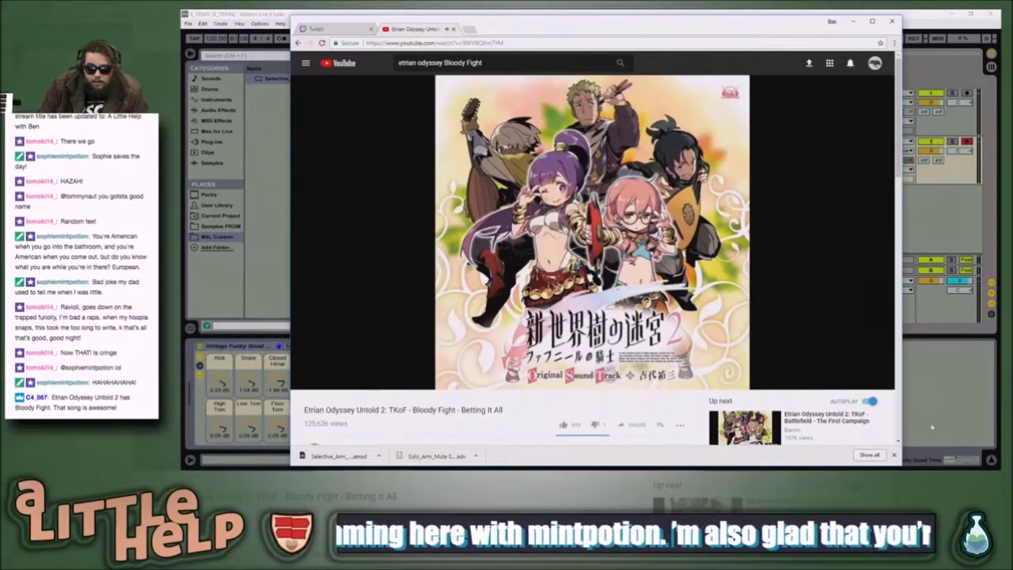
{"action": "left_click", "coordinate": [893, 456]}
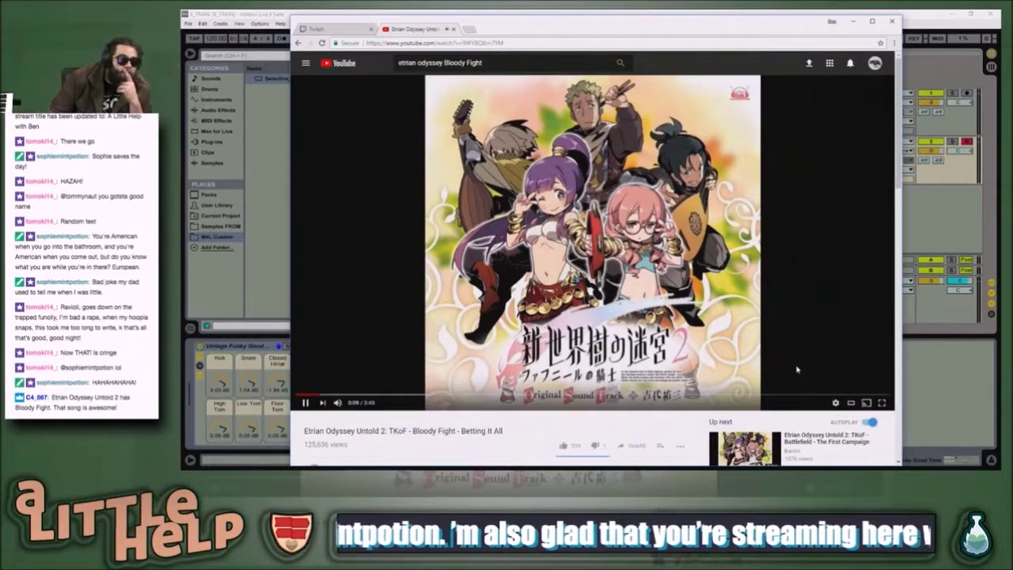
{"action": "left_click", "coordinate": [562, 445]}
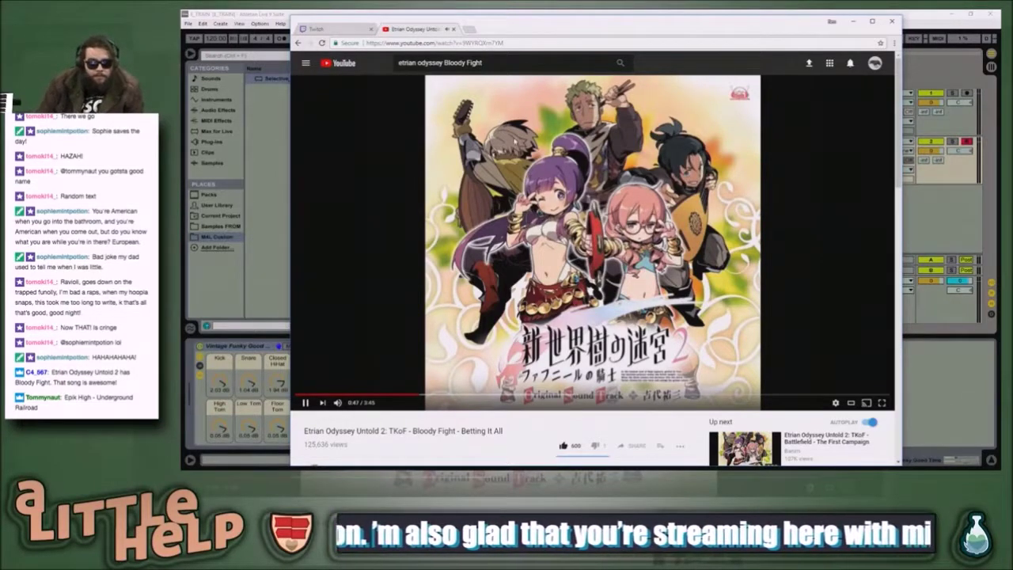
- Switch briefly to Ableton Live, return to the YouTube video, and listen further before pausing at about 1:08
{"action": "left_click", "coordinate": [257, 201]}
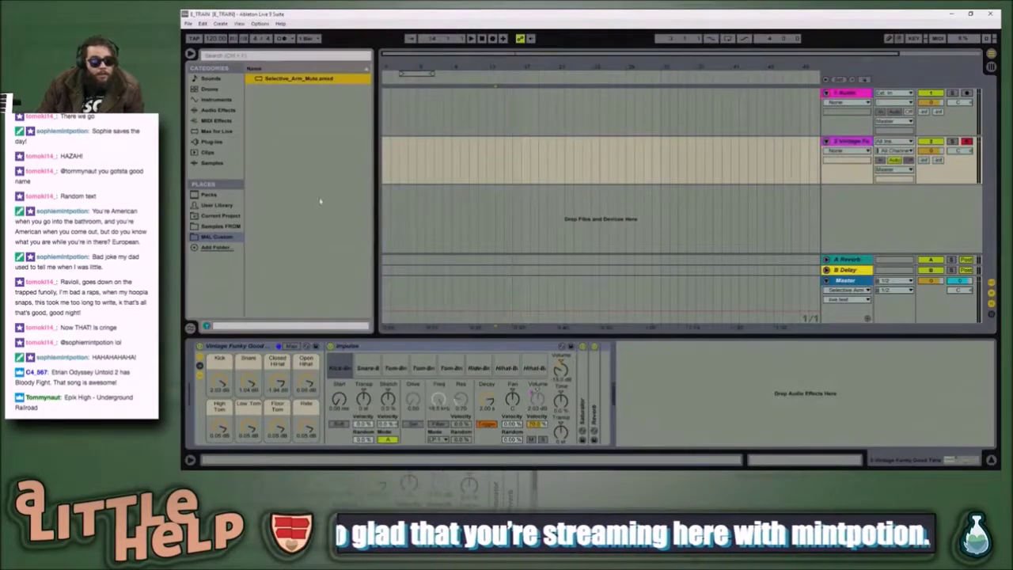
{"action": "key", "text": "alt+Tab"}
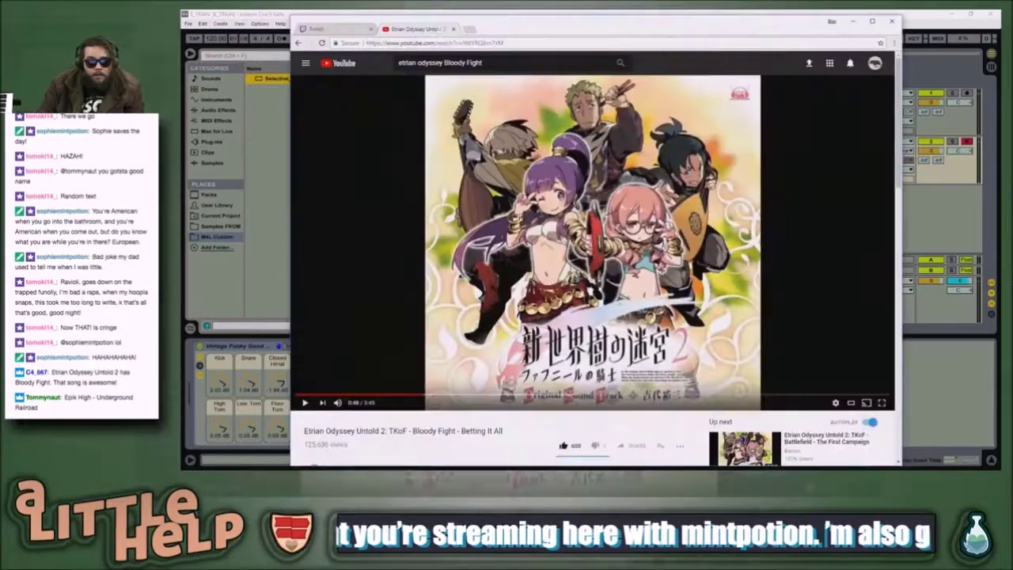
{"action": "key", "text": "space"}
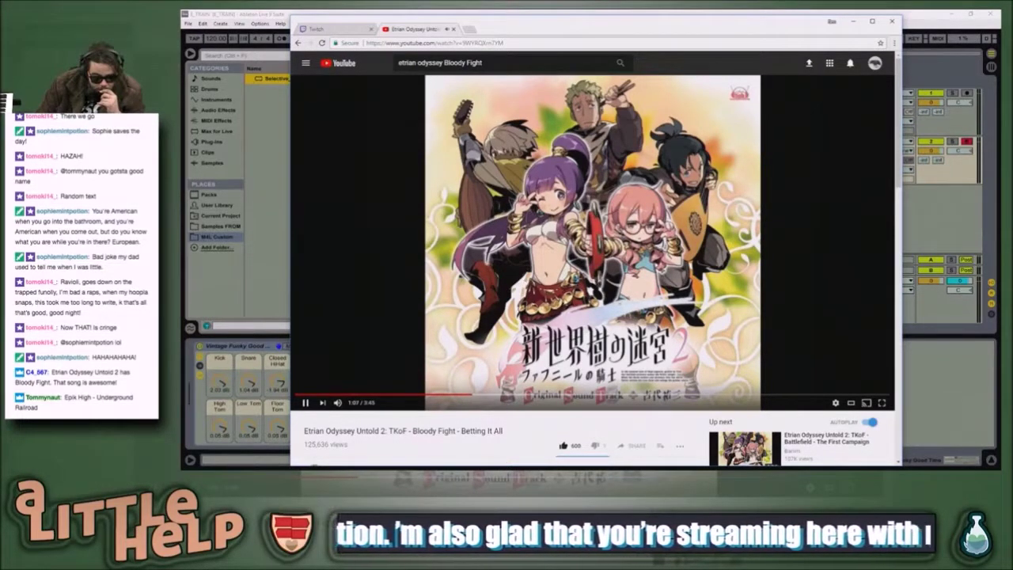
{"action": "left_click", "coordinate": [567, 272]}
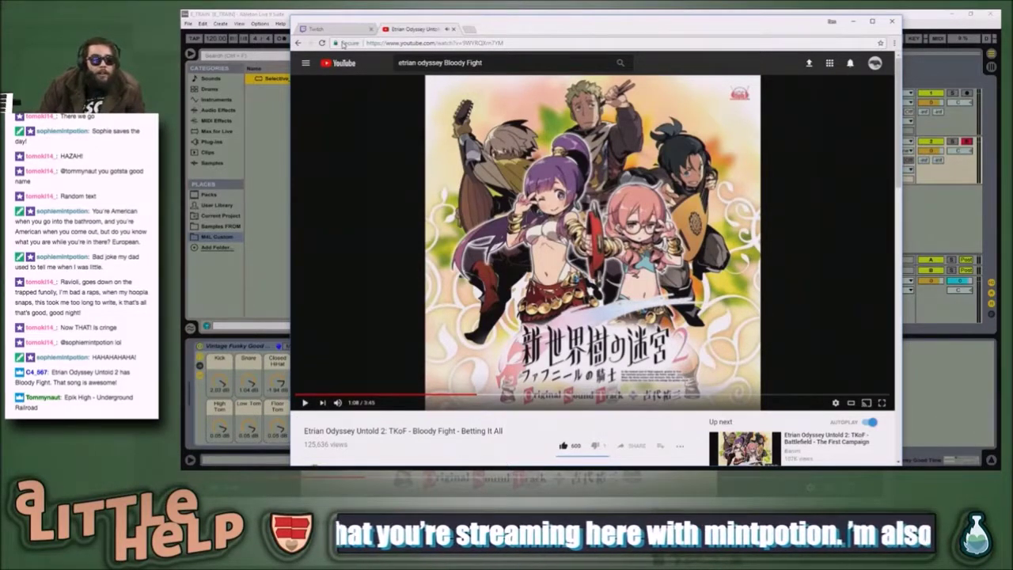
- Copy the song suggestion "Epik High - Underground Railroad" from the Twitch chat
{"action": "left_click", "coordinate": [340, 31]}
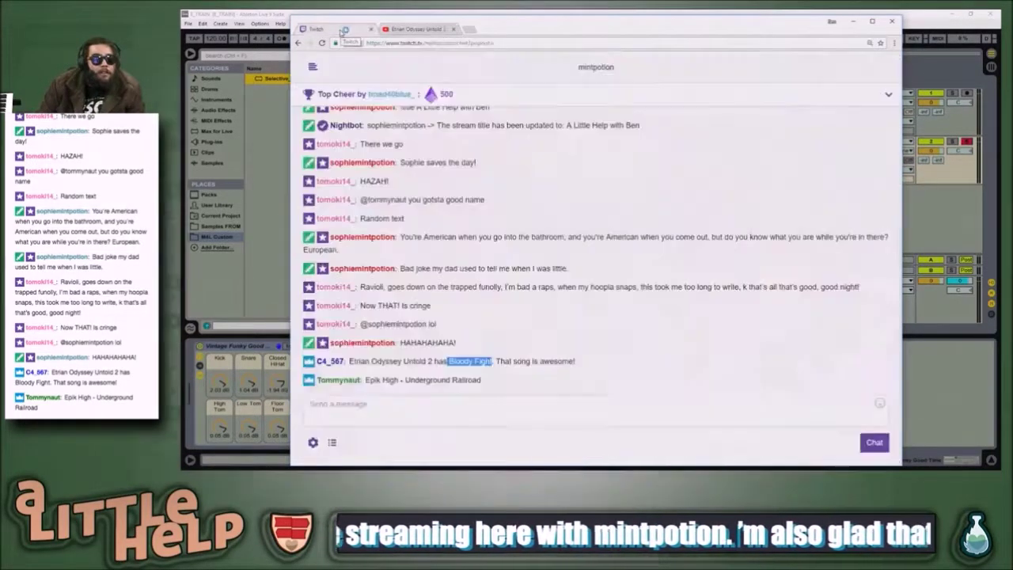
{"action": "left_click_drag", "start_coordinate": [483, 379], "coordinate": [366, 381]}
{"action": "key", "text": "ctrl+c"}
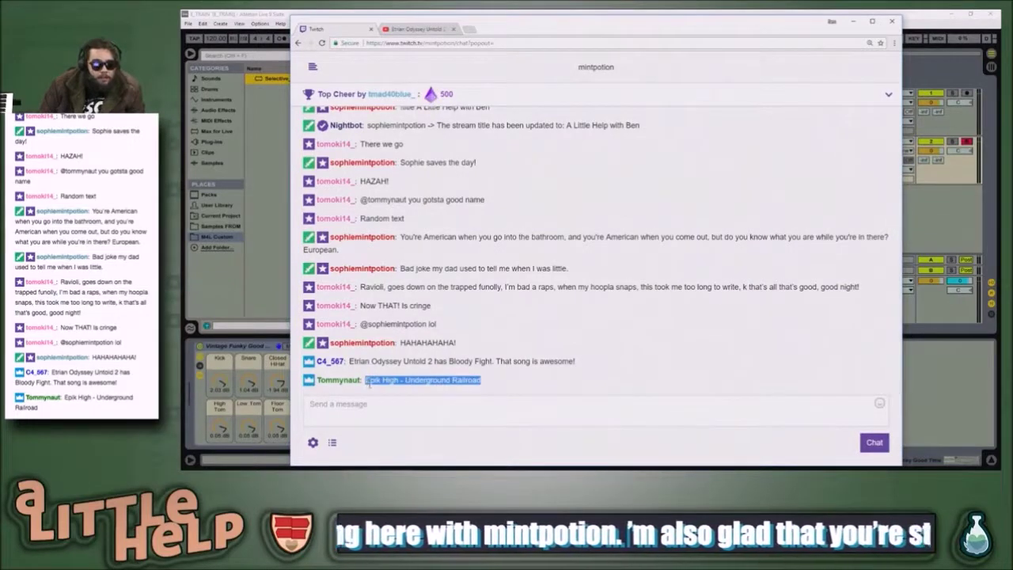
- Search the web in a new tab for "Epik High - Underground Railroad" and open the resulting YouTube video
{"action": "left_click", "coordinate": [472, 31]}
{"action": "key", "text": "ctrl+v"}
{"action": "key", "text": "Return"}
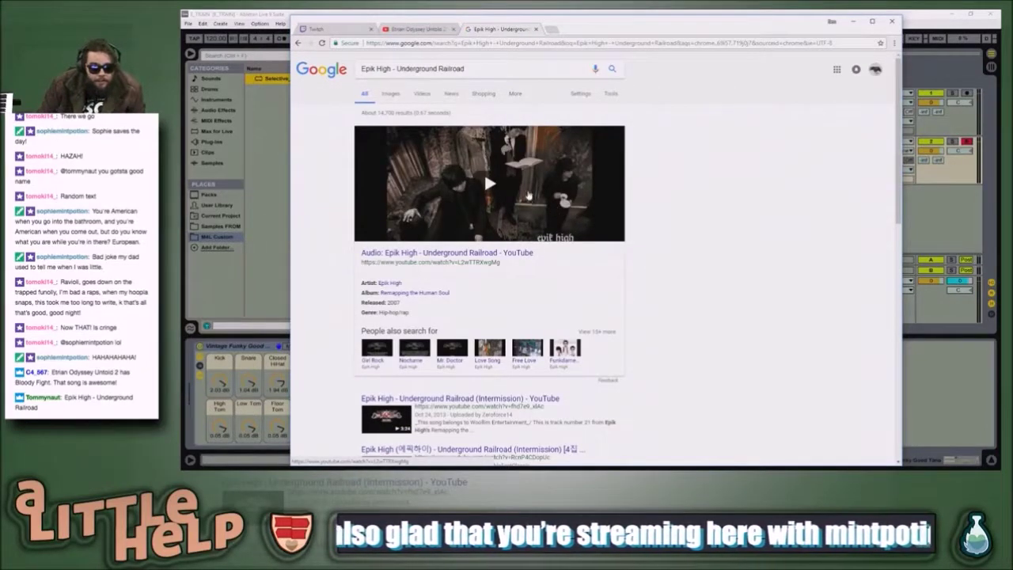
{"action": "left_click", "coordinate": [507, 181]}
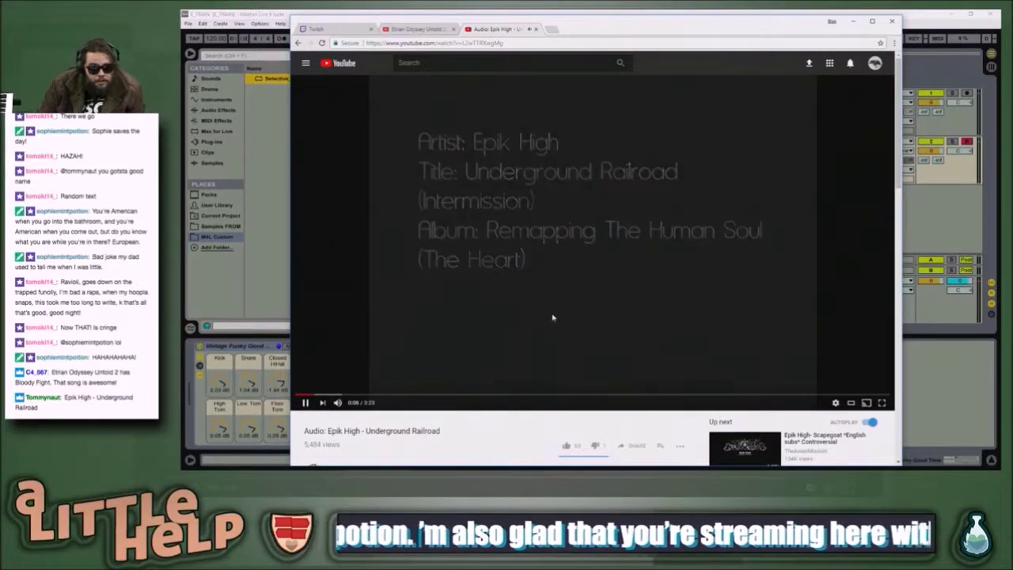
- Listen to the Epik High video, skipping ahead to about 0:40
{"action": "left_click", "coordinate": [357, 401]}
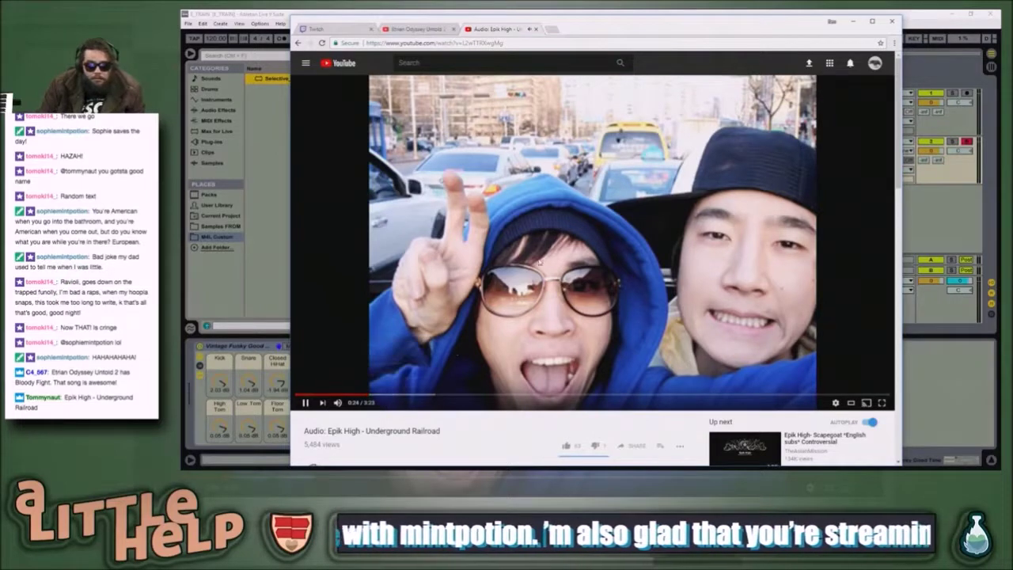
{"action": "left_click", "coordinate": [564, 217]}
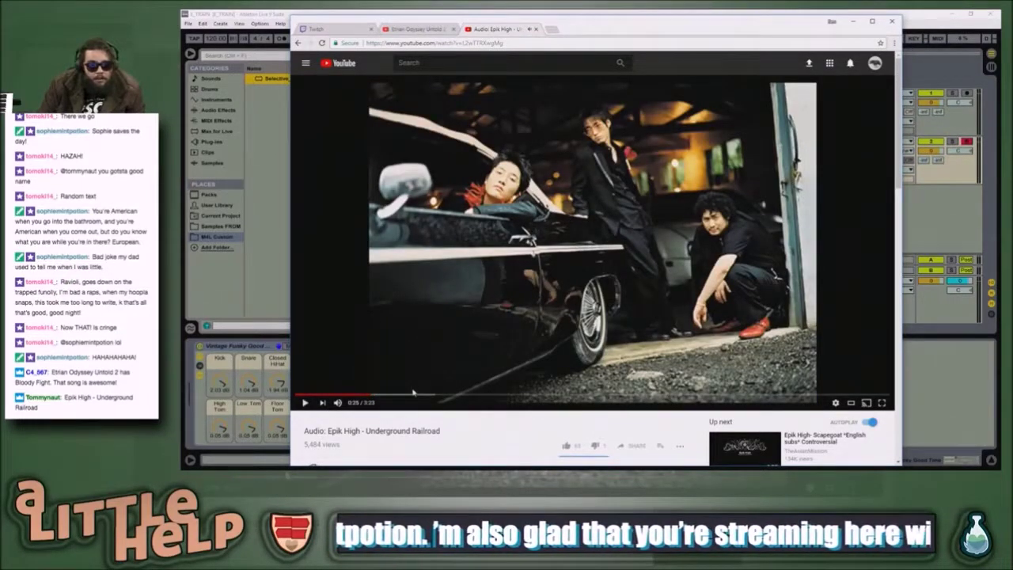
{"action": "left_click", "coordinate": [413, 395]}
{"action": "left_click", "coordinate": [529, 358]}
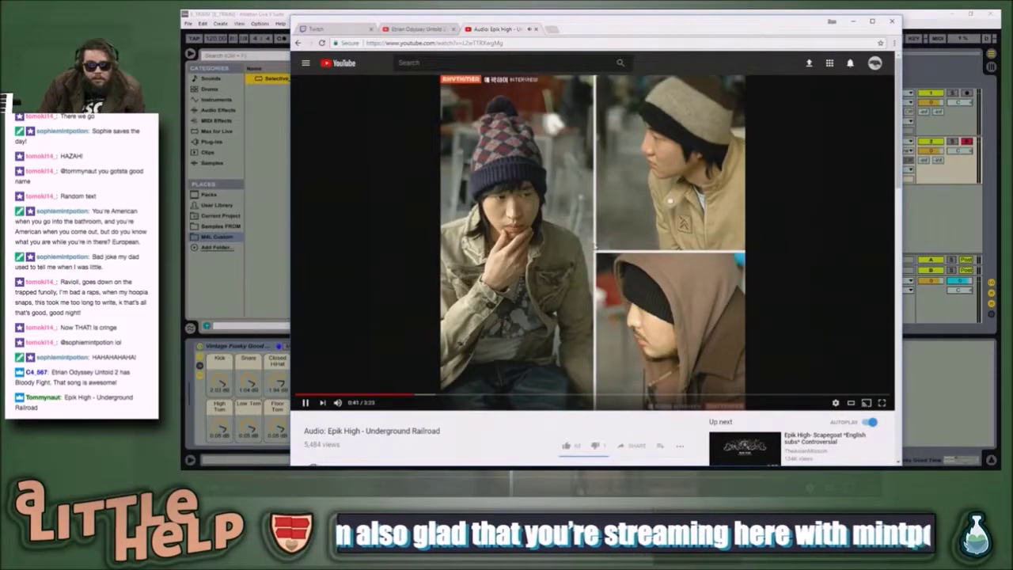
- Return to the Etrian Odyssey "Bloody Fight - Betting It All" video and replay its opening from the start
{"action": "left_click", "coordinate": [419, 30]}
{"action": "left_click", "coordinate": [487, 309]}
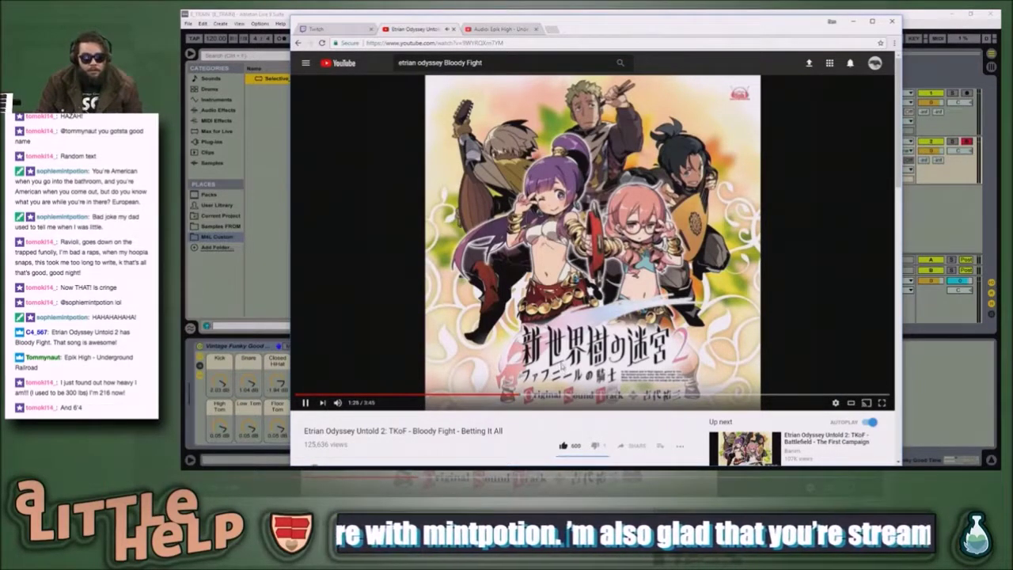
{"action": "key", "text": "space"}
{"action": "left_click_drag", "start_coordinate": [499, 395], "coordinate": [313, 391]}
{"action": "key", "text": "space"}
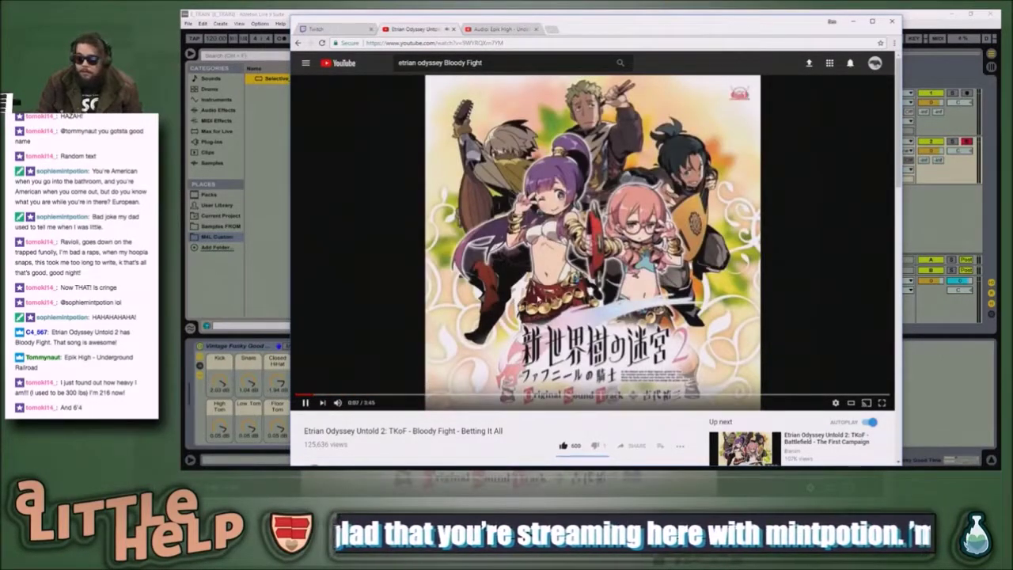
{"action": "left_click_drag", "start_coordinate": [319, 395], "coordinate": [295, 395]}
{"action": "key", "text": "space"}
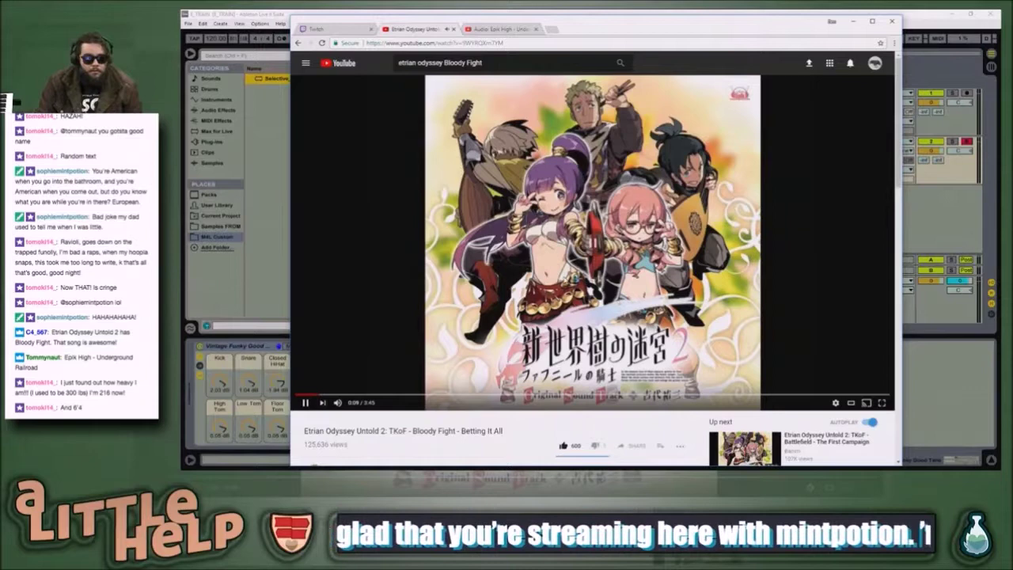
- Switch to Ableton Live and look through the Samples FROM folder, the Drums category and the installed Packs for drum sounds
{"action": "left_click", "coordinate": [247, 168]}
{"action": "left_click", "coordinate": [454, 176]}
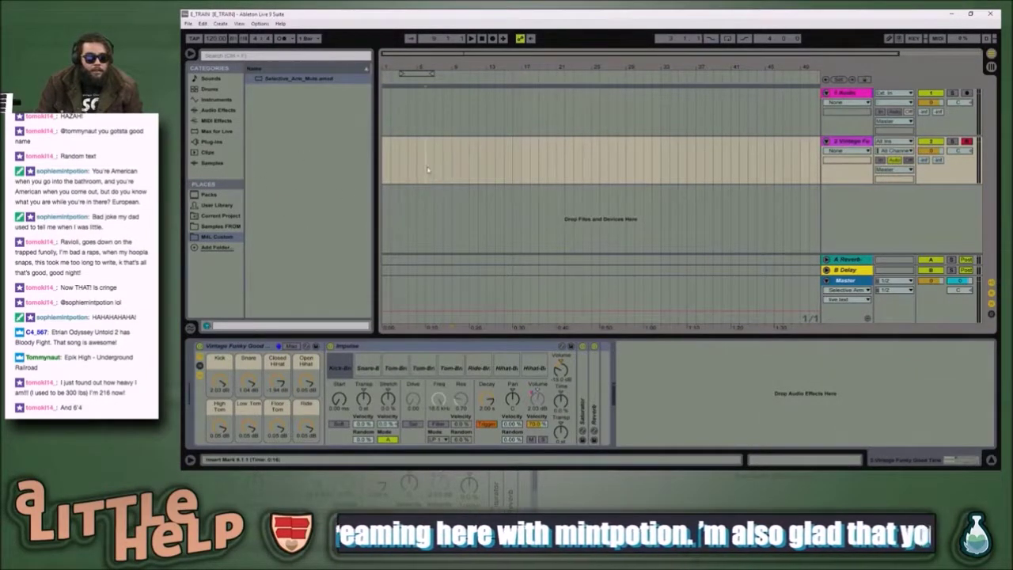
{"action": "left_click", "coordinate": [218, 226]}
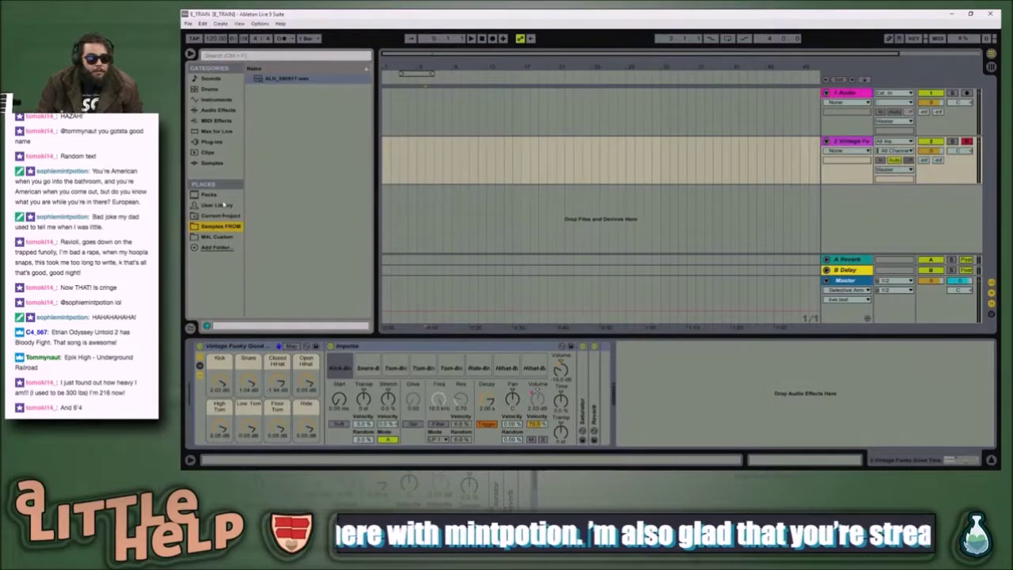
{"action": "left_click", "coordinate": [211, 90]}
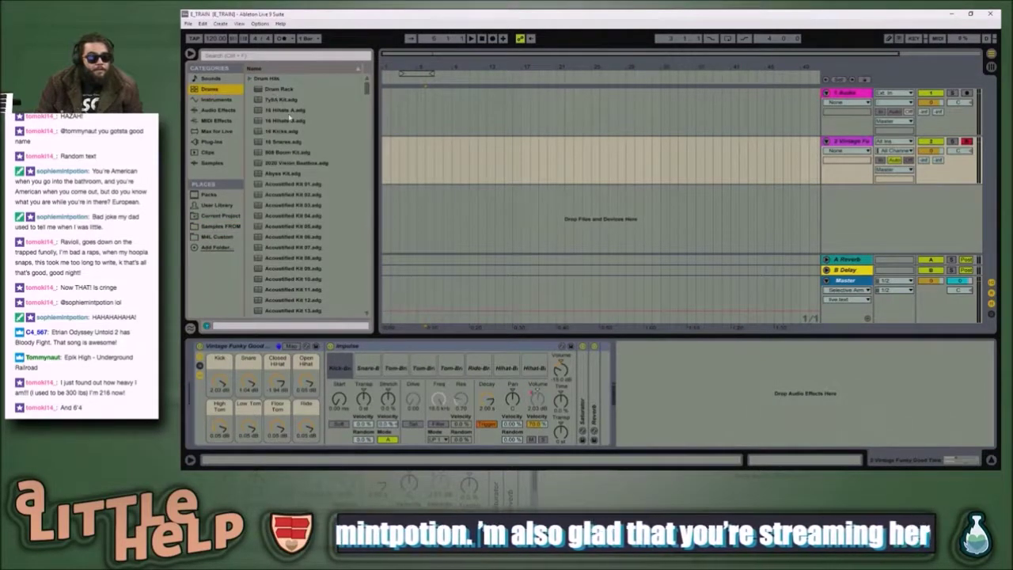
{"action": "left_click", "coordinate": [291, 90]}
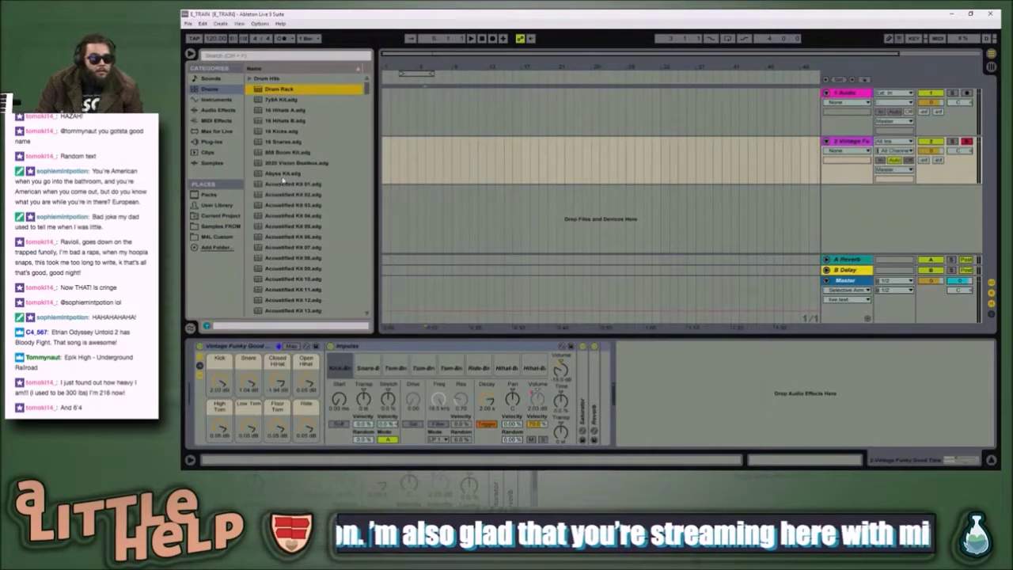
{"action": "scroll", "coordinate": [279, 182], "scroll_direction": "down", "scroll_amount": 3}
{"action": "left_click", "coordinate": [212, 195]}
{"action": "left_click", "coordinate": [299, 196]}
{"action": "scroll", "coordinate": [299, 197], "scroll_direction": "down", "scroll_amount": 3}
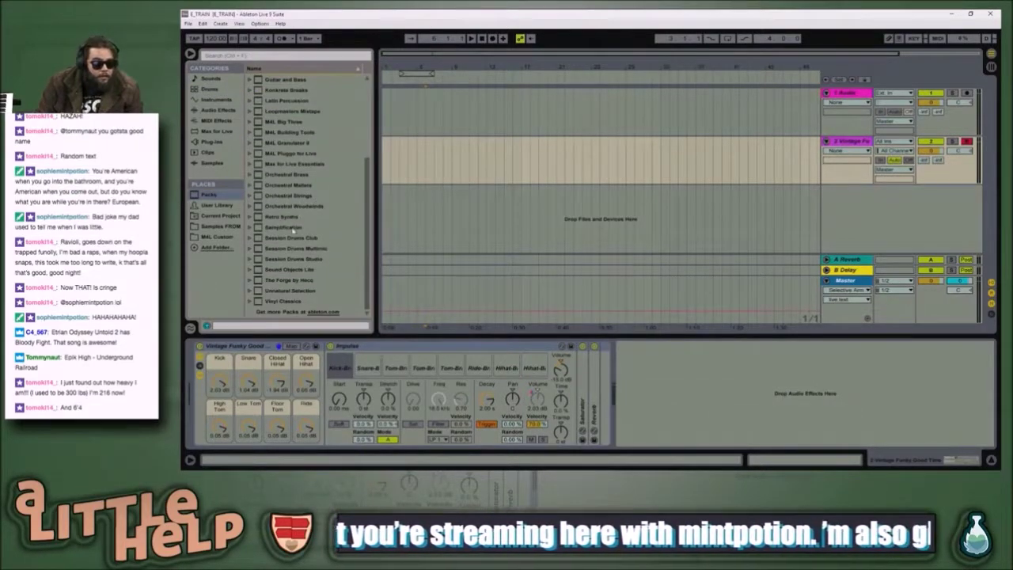
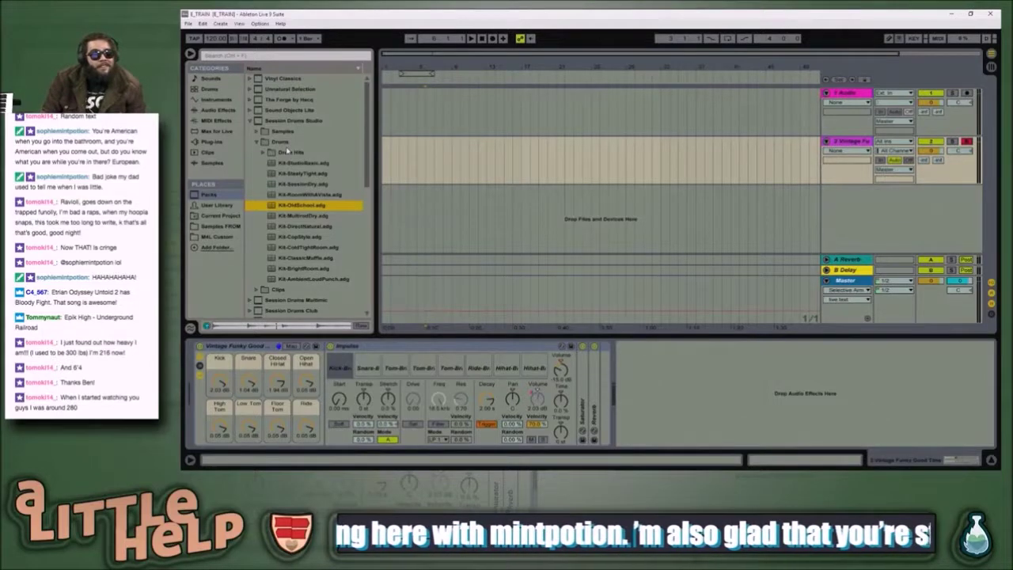
- Audition the drum kits in the Session Drums Studio pack and load Kit-OldSchool.adg onto the second track
{"action": "key", "text": "Down"}
{"action": "key", "text": "Down"}
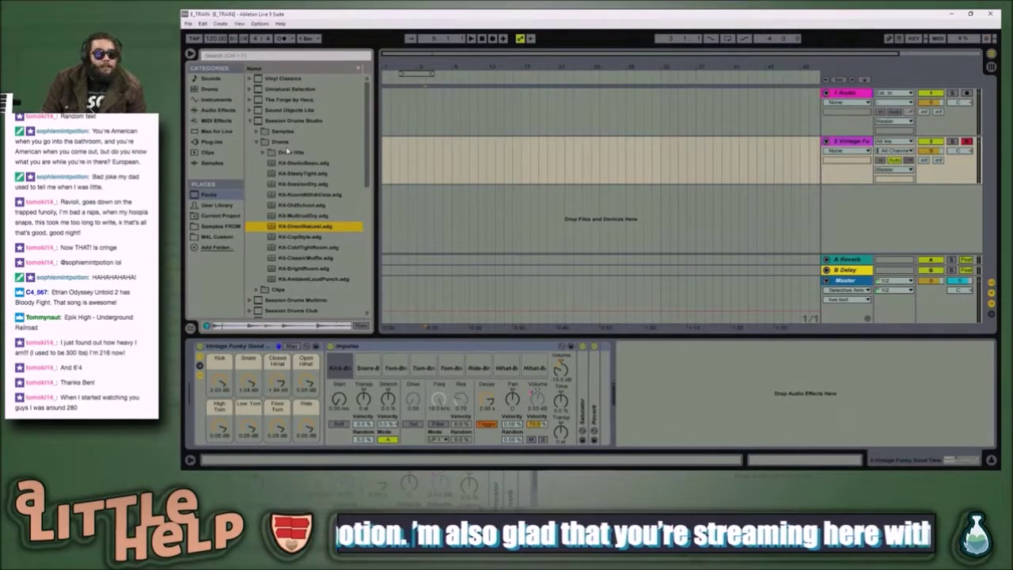
{"action": "key", "text": "Down"}
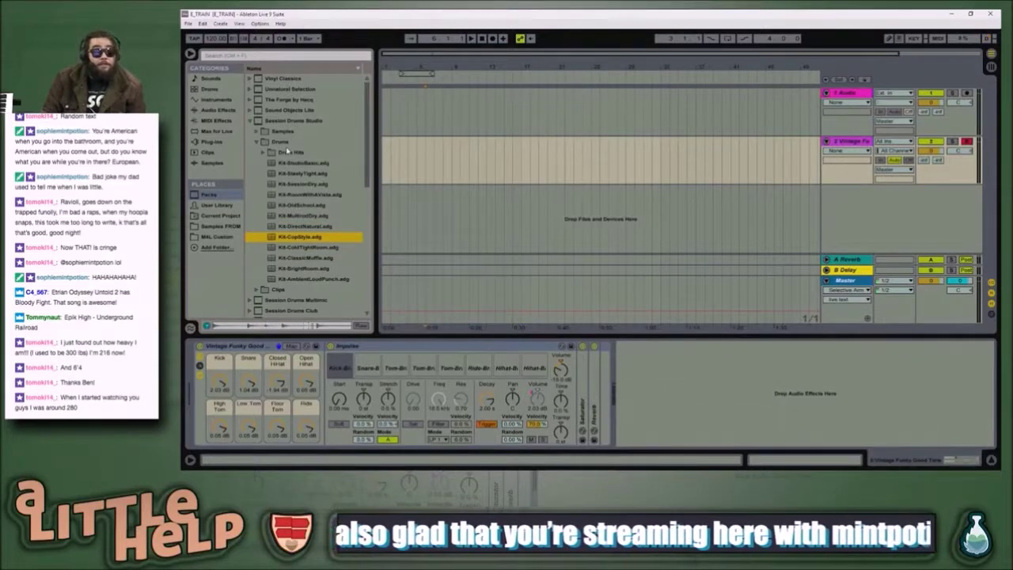
{"action": "key", "text": "Down"}
{"action": "key", "text": "Down"}
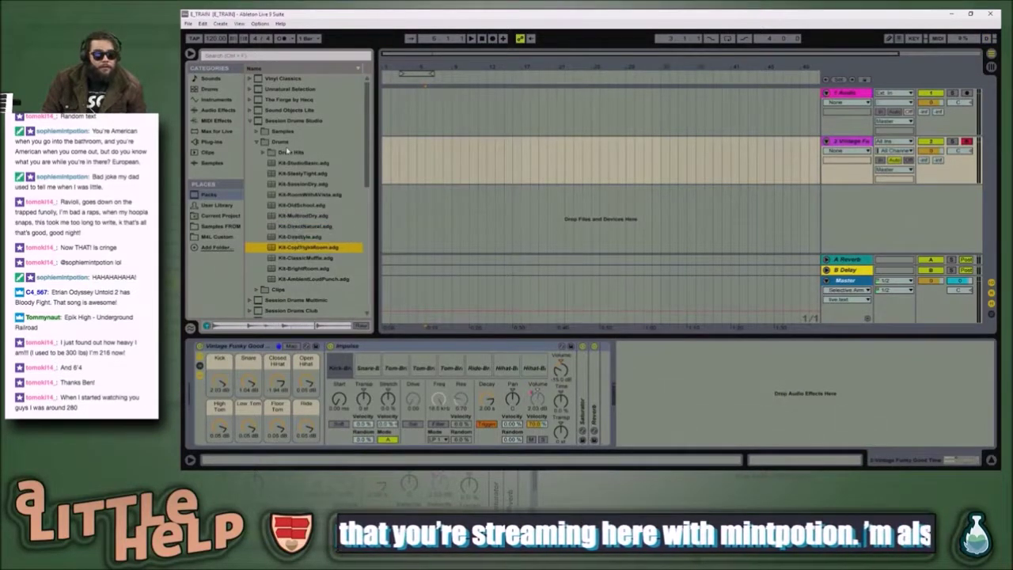
{"action": "key", "text": "Up"}
{"action": "key", "text": "Up"}
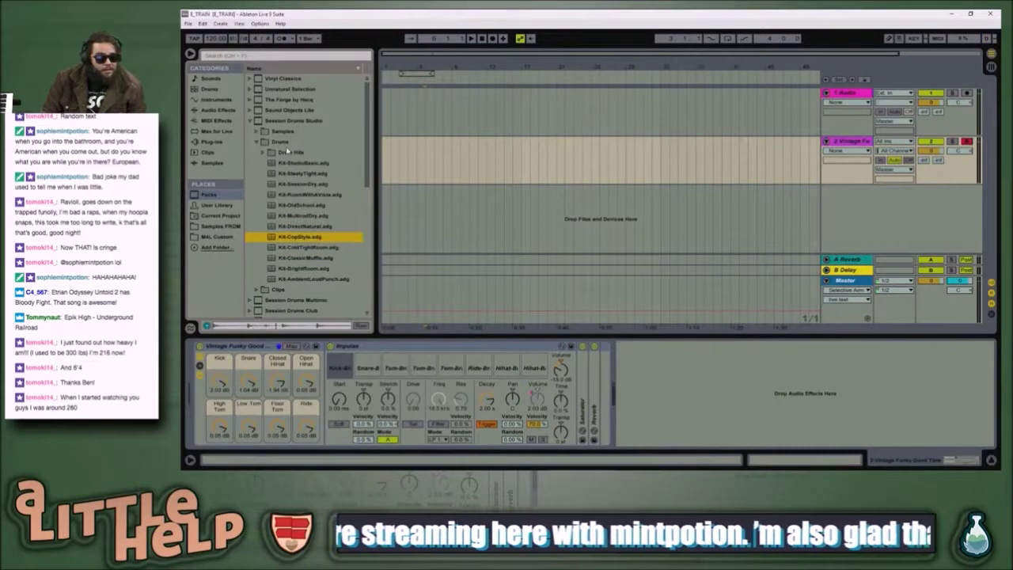
{"action": "key", "text": "Down"}
{"action": "key", "text": "Down"}
{"action": "key", "text": "Down"}
{"action": "key", "text": "Down"}
{"action": "key", "text": "Up"}
{"action": "key", "text": "Up"}
{"action": "key", "text": "Up"}
{"action": "key", "text": "Up"}
{"action": "key", "text": "Up"}
{"action": "key", "text": "Up"}
{"action": "key", "text": "Up"}
{"action": "key", "text": "Up"}
{"action": "key", "text": "Up"}
{"action": "key", "text": "Up"}
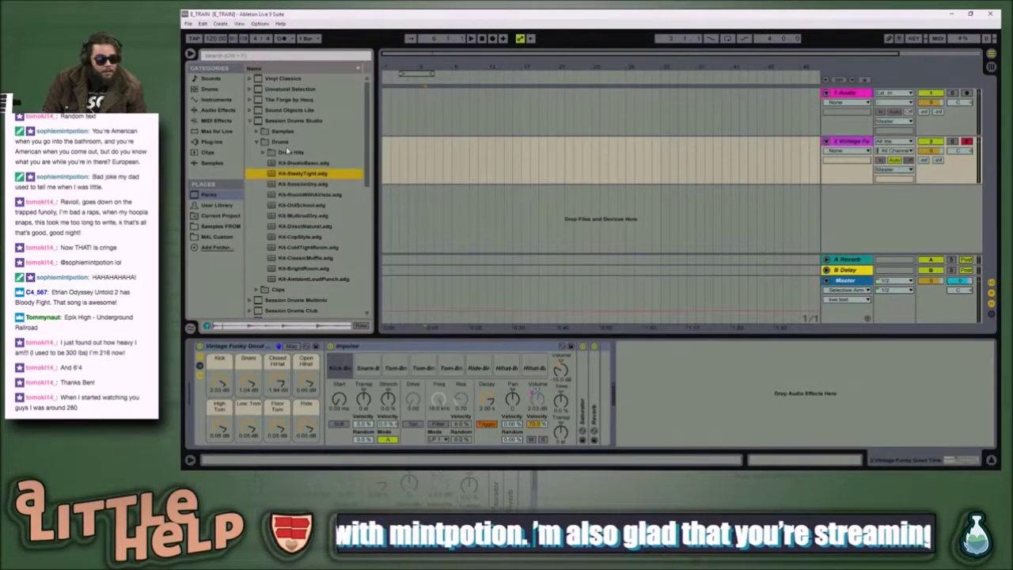
{"action": "key", "text": "Down"}
{"action": "key", "text": "Down"}
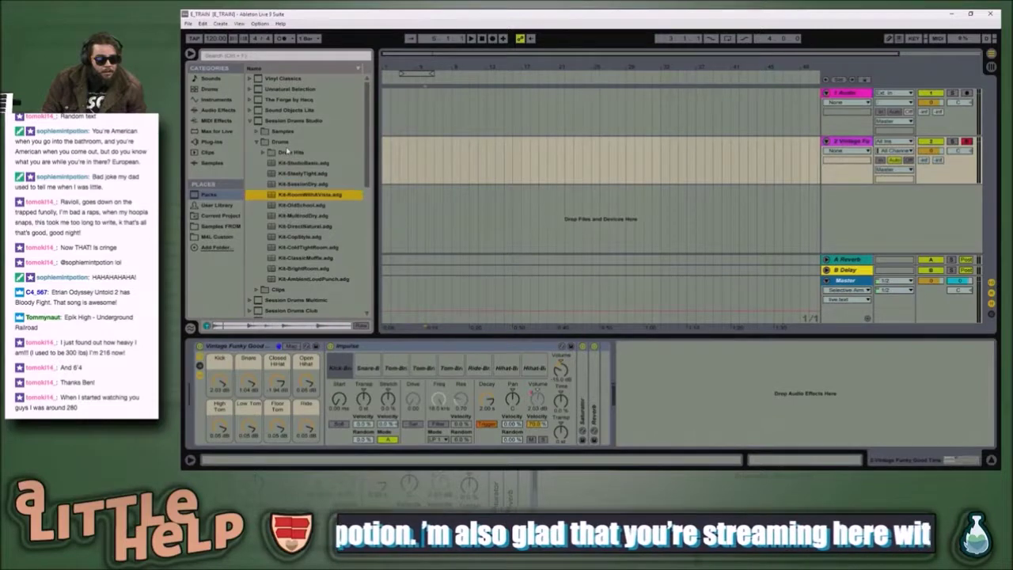
{"action": "key", "text": "Down"}
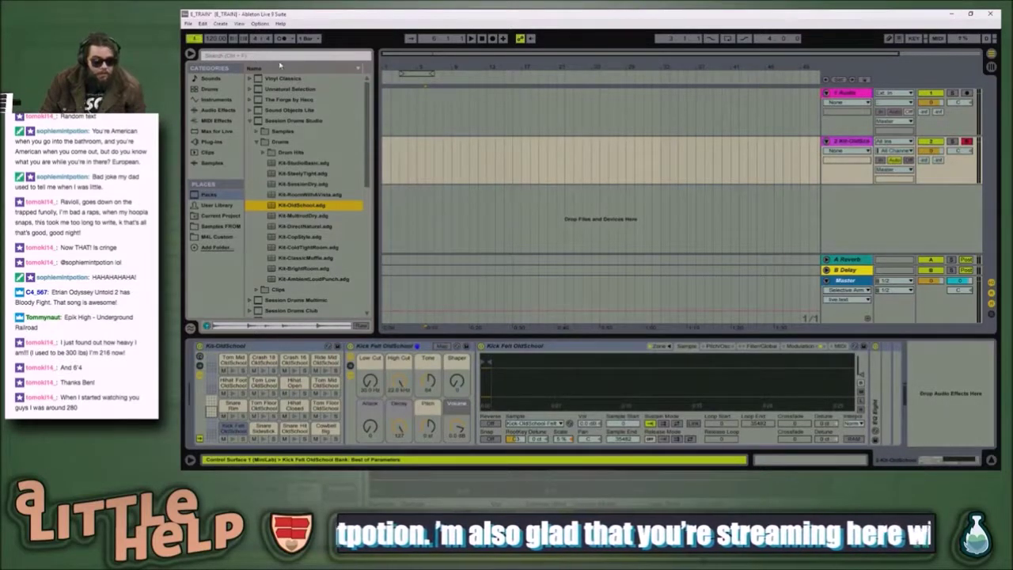
- Set the song tempo to 96 BPM
{"action": "left_click", "coordinate": [221, 39]}
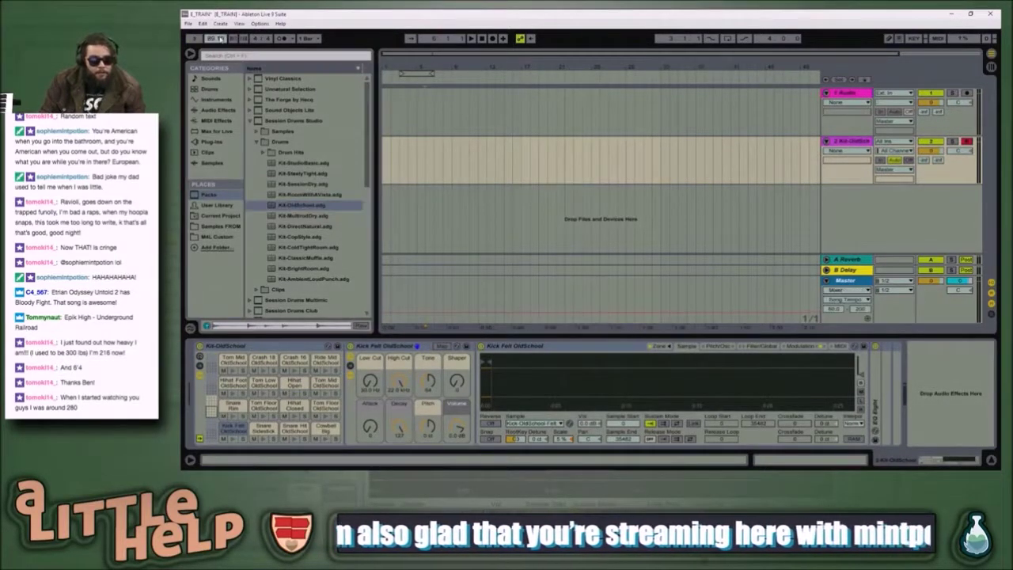
{"action": "type", "text": "95"}
{"action": "key", "text": "Return"}
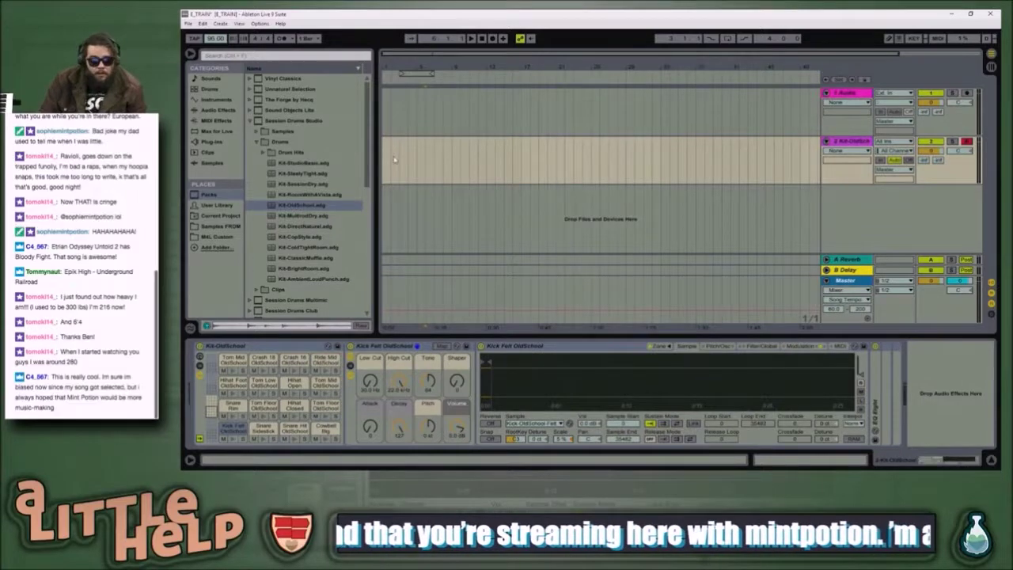
- Create a four-bar MIDI clip from bar 1 to bar 5 on the Kit-OldSchool track and enlarge its note editor
{"action": "left_click", "coordinate": [400, 166]}
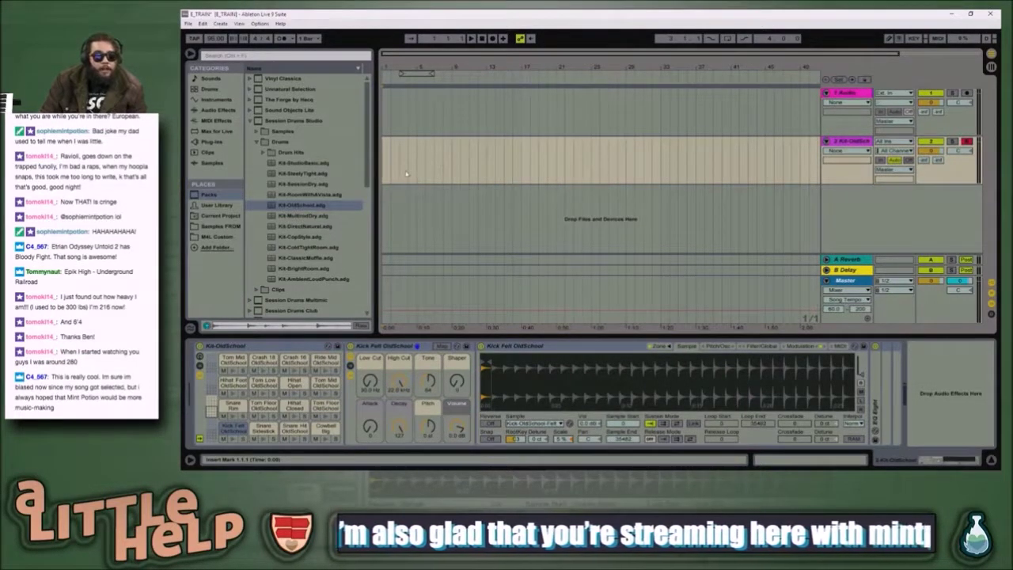
{"action": "left_click_drag", "start_coordinate": [417, 176], "coordinate": [383, 176]}
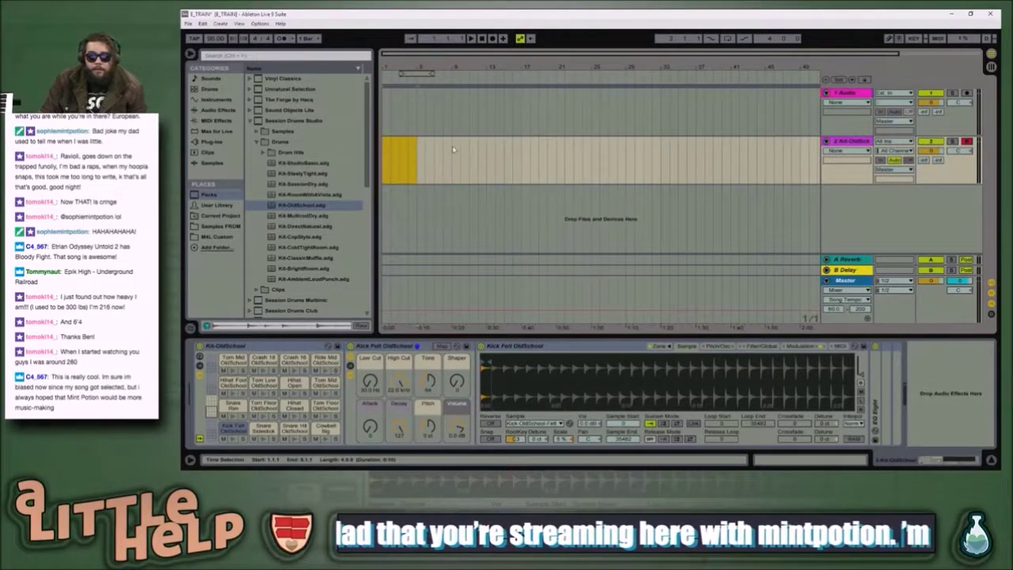
{"action": "key", "text": "ctrl+shift+m"}
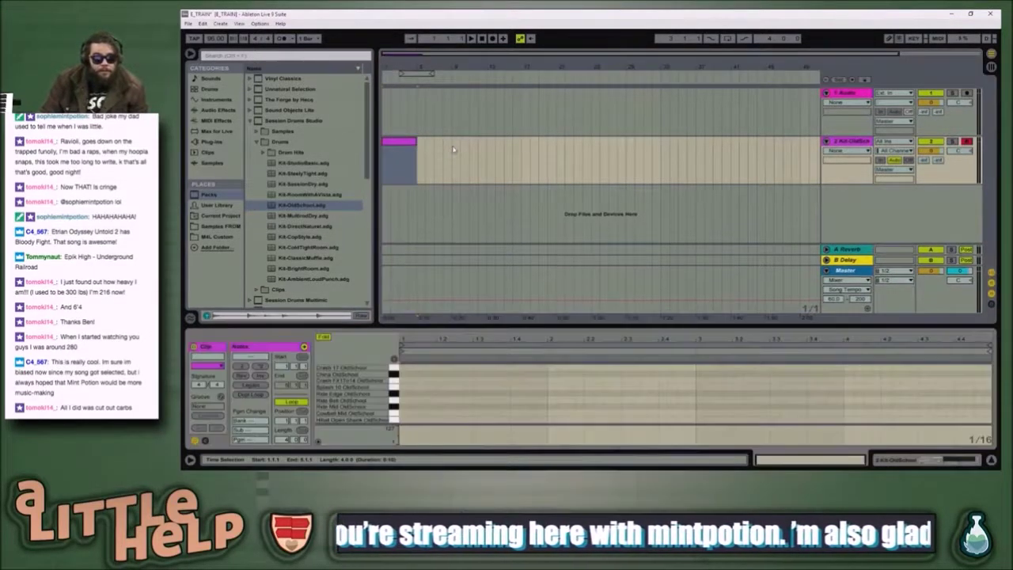
{"action": "mouse_move", "coordinate": [479, 325]}
{"action": "left_mouse_down"}
{"action": "mouse_move", "coordinate": [475, 141]}
{"action": "mouse_move", "coordinate": [463, 232]}
{"action": "left_mouse_up"}
{"action": "scroll", "coordinate": [454, 385], "scroll_direction": "down", "scroll_amount": 1}
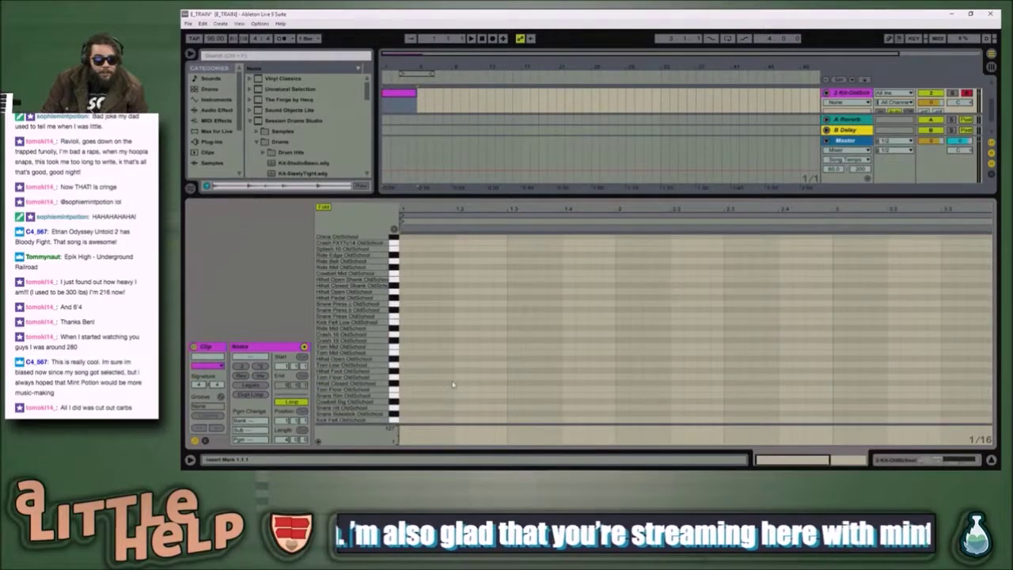
- Compare kick sounds at 1.1.1, keeping a Kick Felt Low OldSchool note there and deleting the Kick Felt OldSchool note
{"action": "left_click", "coordinate": [407, 422]}
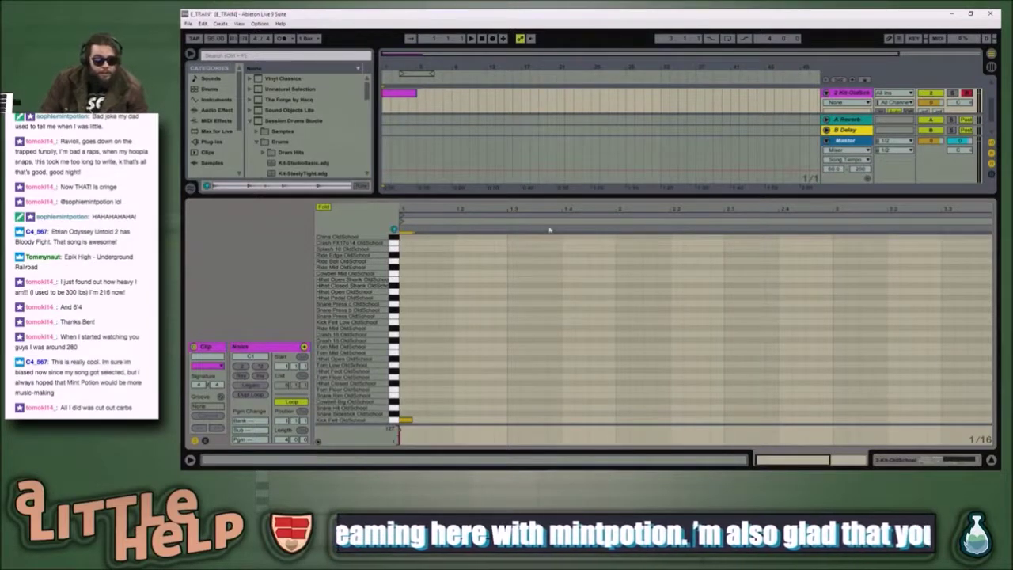
{"action": "double_click", "coordinate": [406, 317]}
{"action": "key", "text": "Down"}
{"action": "key", "text": "Down"}
{"action": "key", "text": "Down"}
{"action": "key", "text": "Down"}
{"action": "key", "text": "Down"}
{"action": "key", "text": "Up"}
{"action": "key", "text": "Up"}
{"action": "key", "text": "Up"}
{"action": "key", "text": "Up"}
{"action": "key", "text": "Up"}
{"action": "key", "text": "Down"}
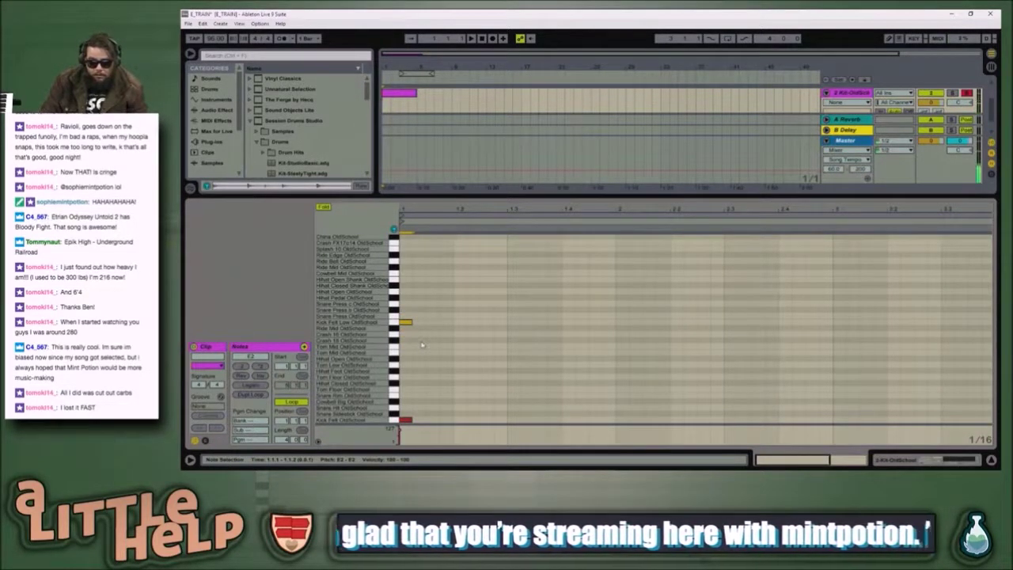
{"action": "left_click", "coordinate": [405, 420]}
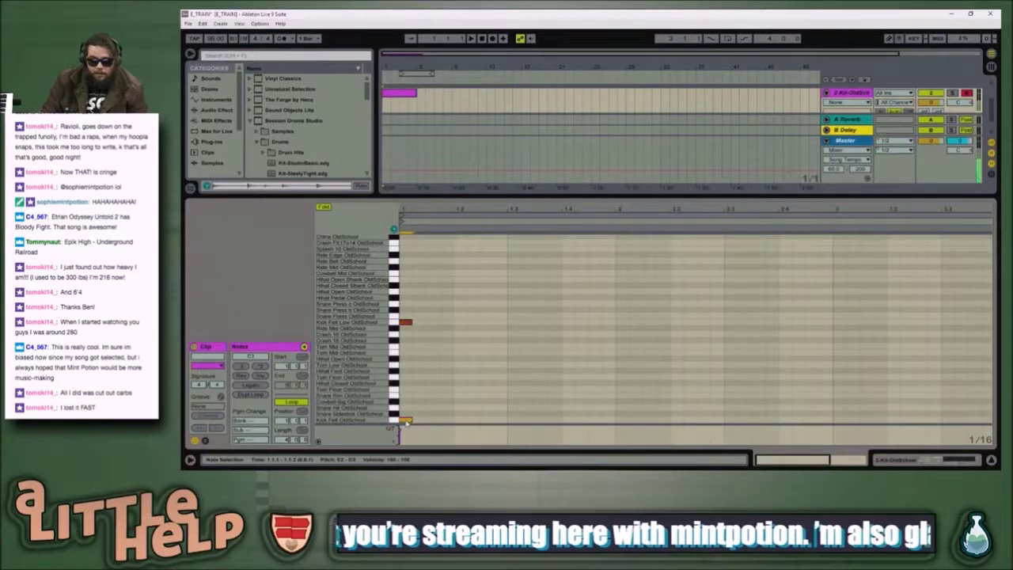
{"action": "left_click", "coordinate": [406, 424]}
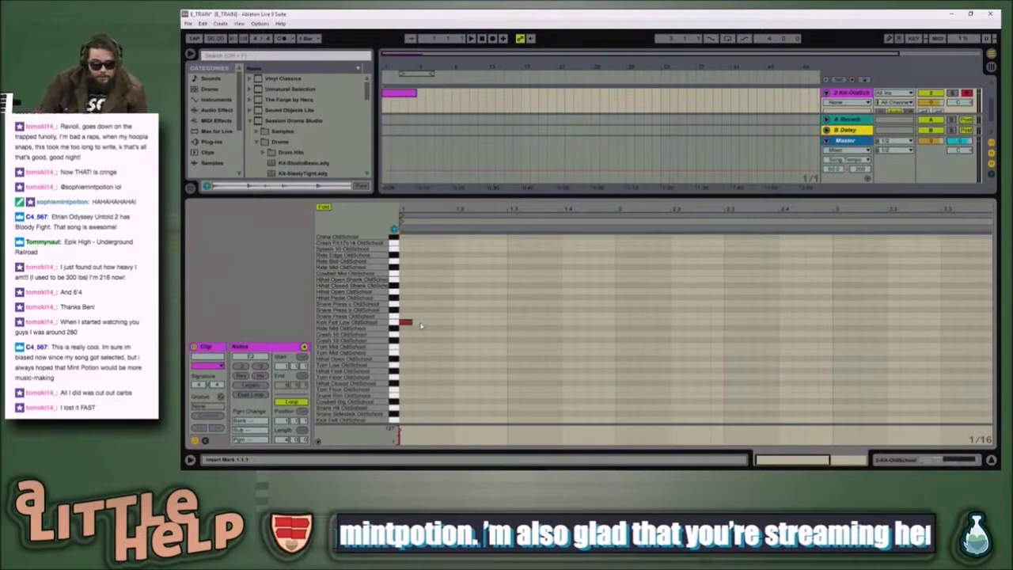
- Add a Snare Rim OldSchool note, shift it to the Tom Floor OldSchool row at 1.2.2, and lower its velocity
{"action": "double_click", "coordinate": [406, 396]}
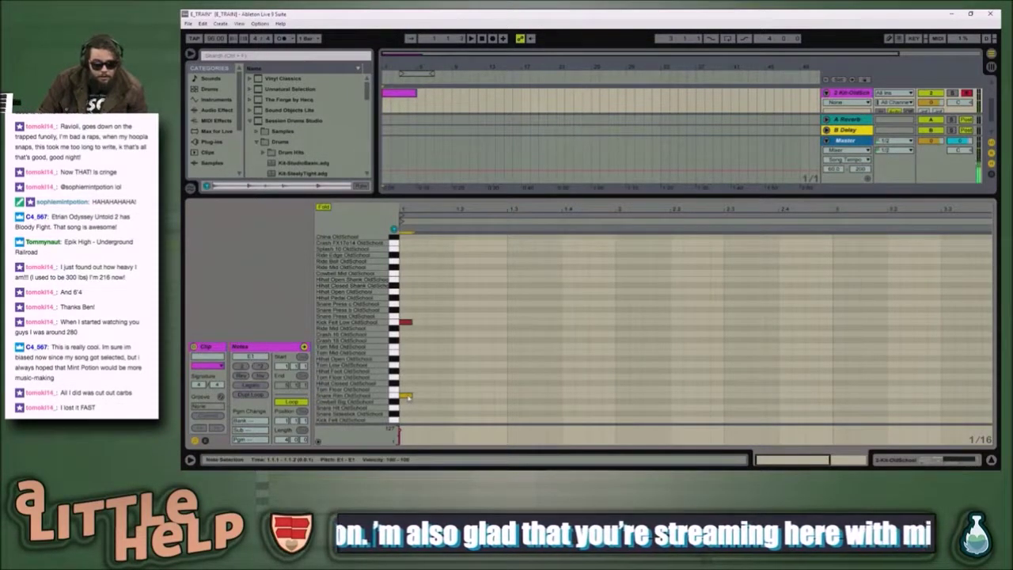
{"action": "key", "text": "Right"}
{"action": "key", "text": "Right"}
{"action": "key", "text": "Right"}
{"action": "key", "text": "Right"}
{"action": "key", "text": "Right"}
{"action": "key", "text": "Up"}
{"action": "left_click_drag", "start_coordinate": [467, 431], "coordinate": [467, 438]}
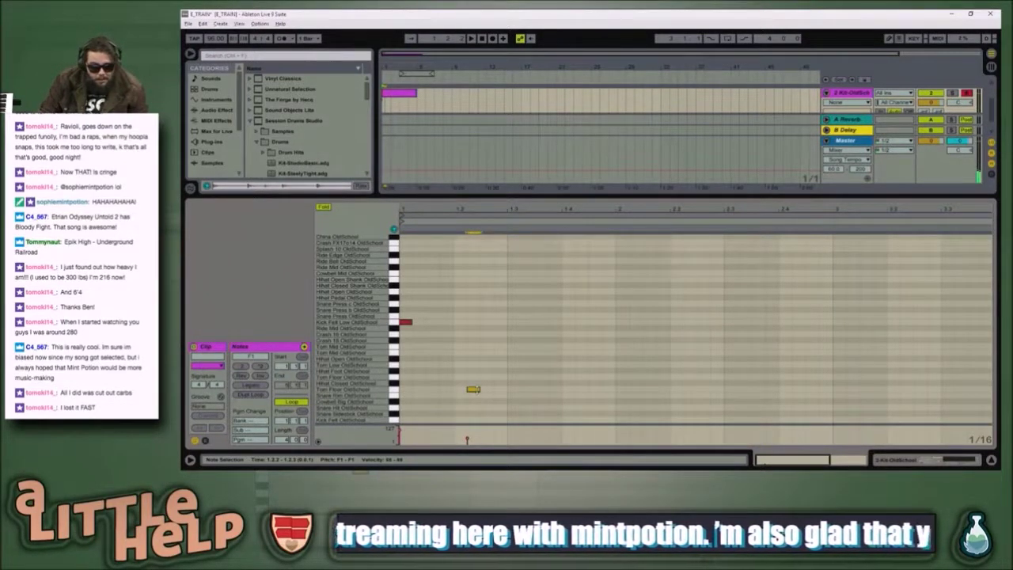
- Move the new note to the Snare Sidestick OldSchool row at 1.2.1 and raise its velocity to about 120
{"action": "key", "text": "Down"}
{"action": "key", "text": "Down"}
{"action": "key", "text": "Down"}
{"action": "key", "text": "Left"}
{"action": "key", "text": "Left"}
{"action": "key", "text": "Right"}
{"action": "key", "text": "Down"}
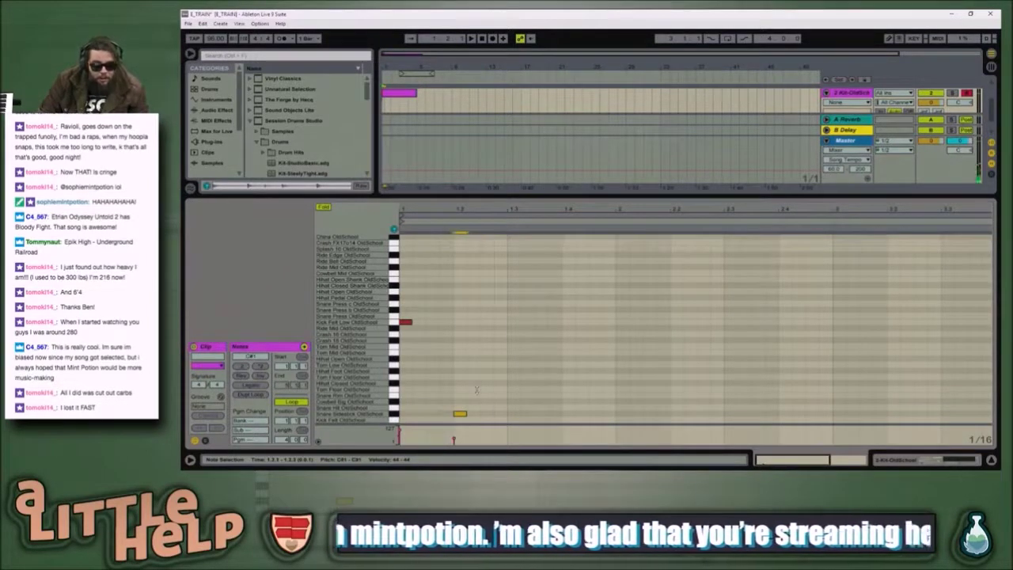
{"action": "left_click_drag", "start_coordinate": [455, 439], "coordinate": [455, 429]}
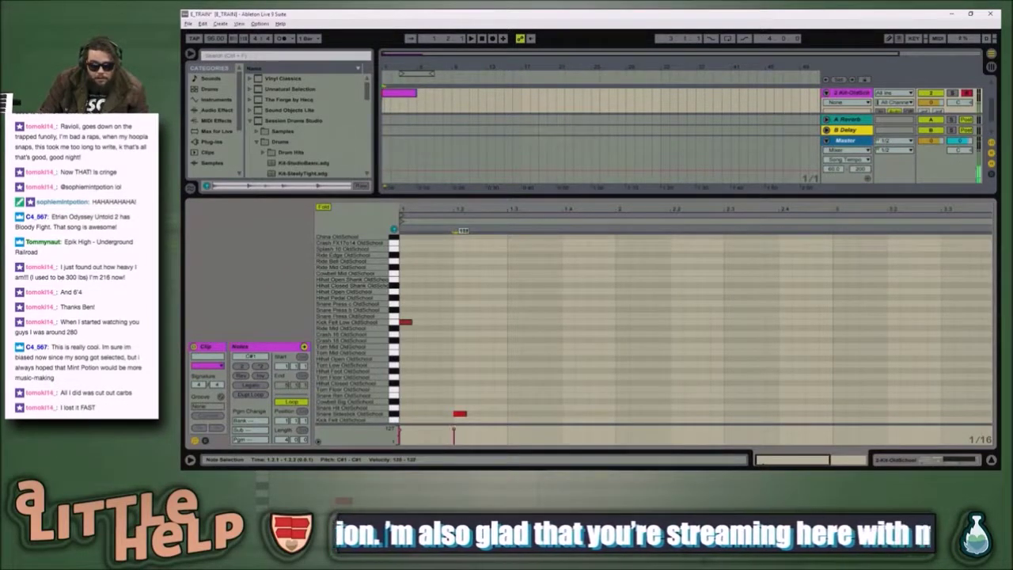
- Move the Snare Sidestick OldSchool note to 1.2.3, comparing its placement against 1.2.2 by playing the clip back
{"action": "left_click_drag", "start_coordinate": [461, 414], "coordinate": [489, 417]}
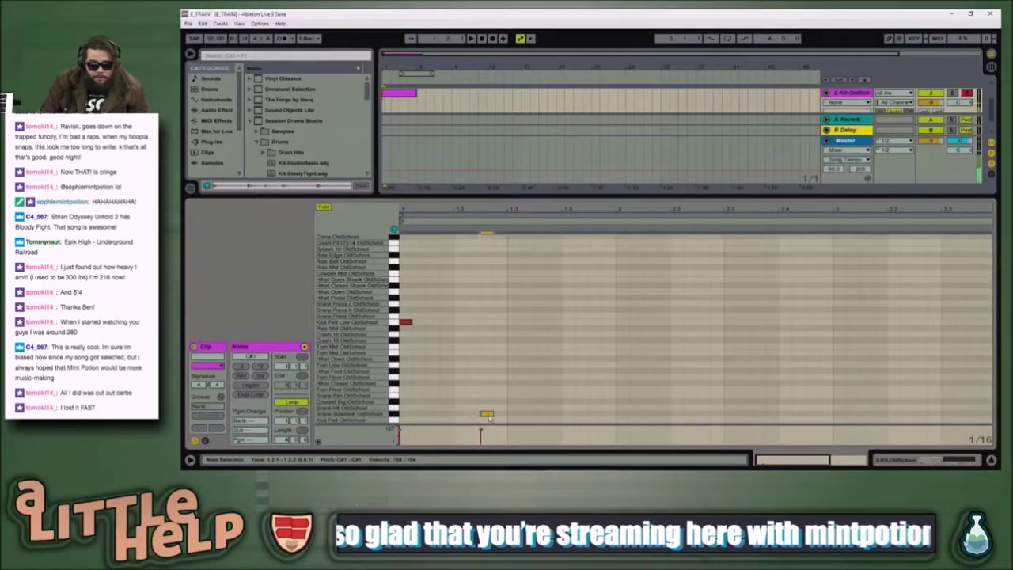
{"action": "key", "text": "space"}
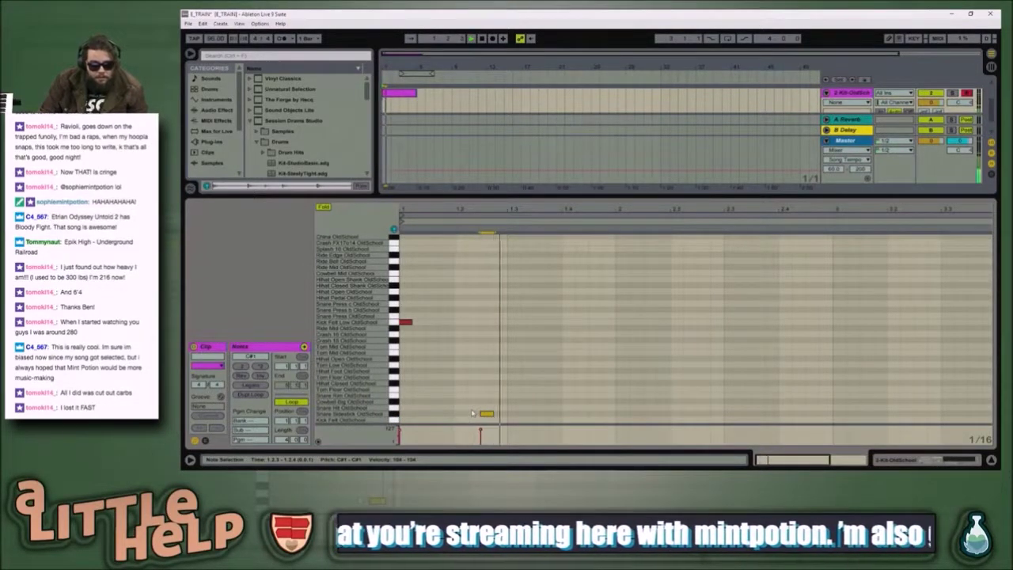
{"action": "key", "text": "space"}
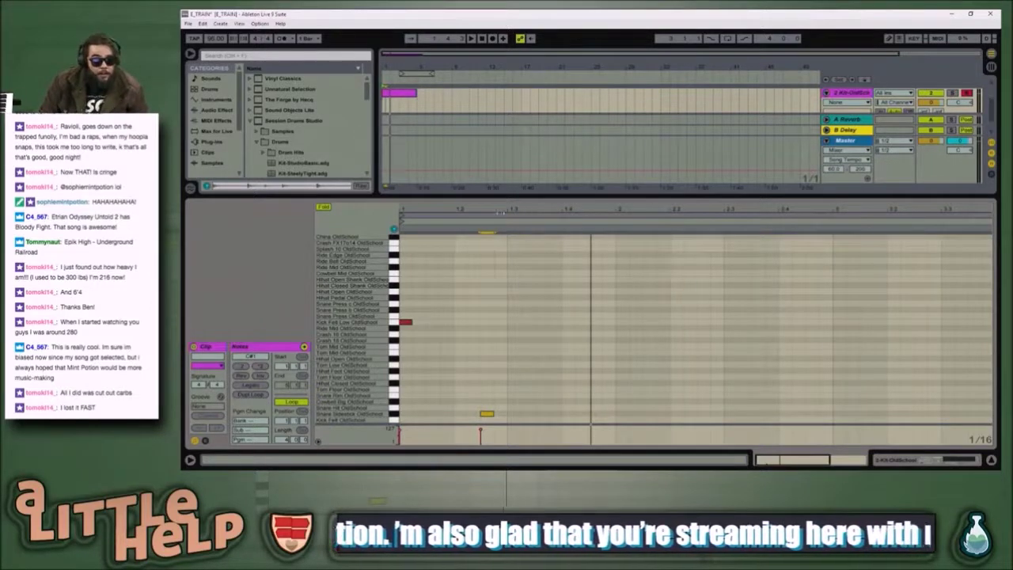
{"action": "left_click", "coordinate": [467, 417]}
{"action": "left_click", "coordinate": [486, 415]}
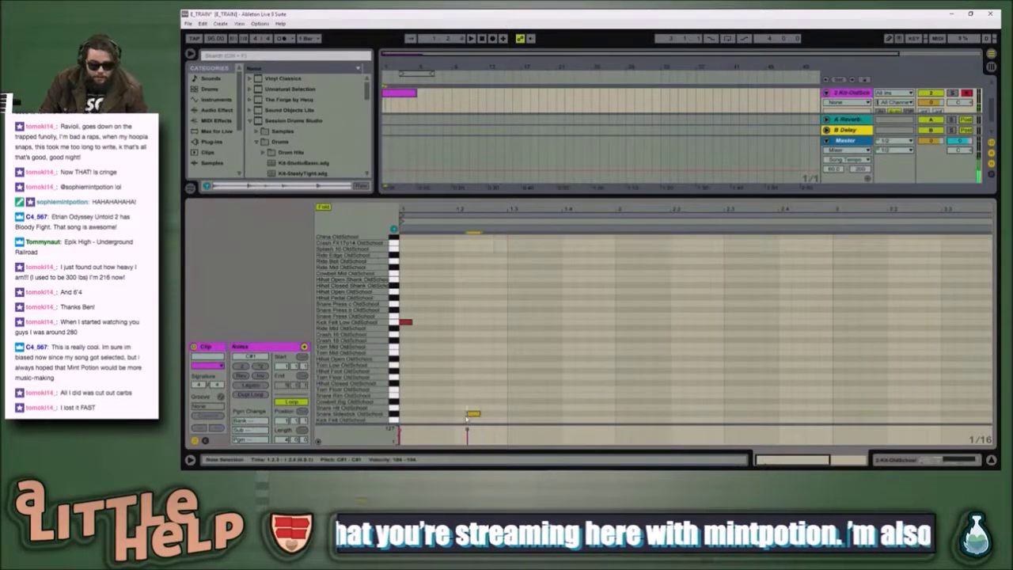
{"action": "key", "text": "space"}
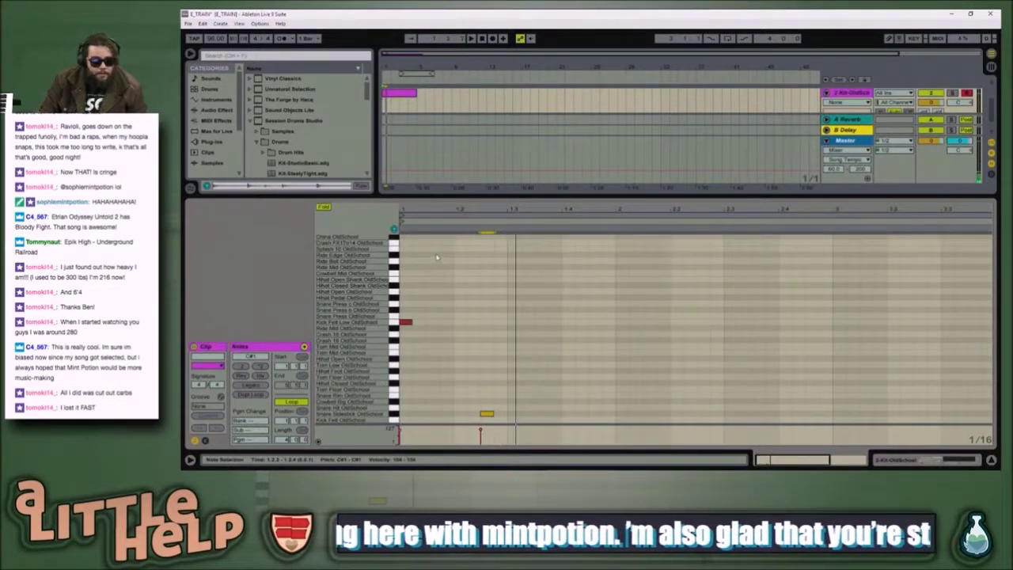
- Shrink the note editor and delete the four-bar MIDI clip from the Kit-OldSchool track
{"action": "left_click_drag", "start_coordinate": [449, 197], "coordinate": [443, 301]}
{"action": "key", "text": "shift+Tab"}
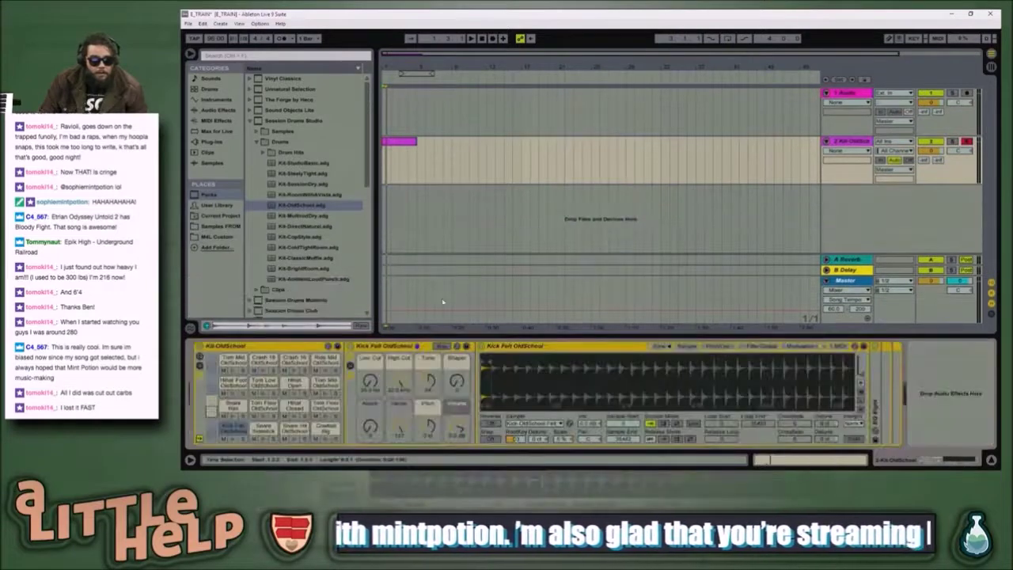
{"action": "key", "text": "alt+Tab"}
{"action": "key", "text": "alt+Tab"}
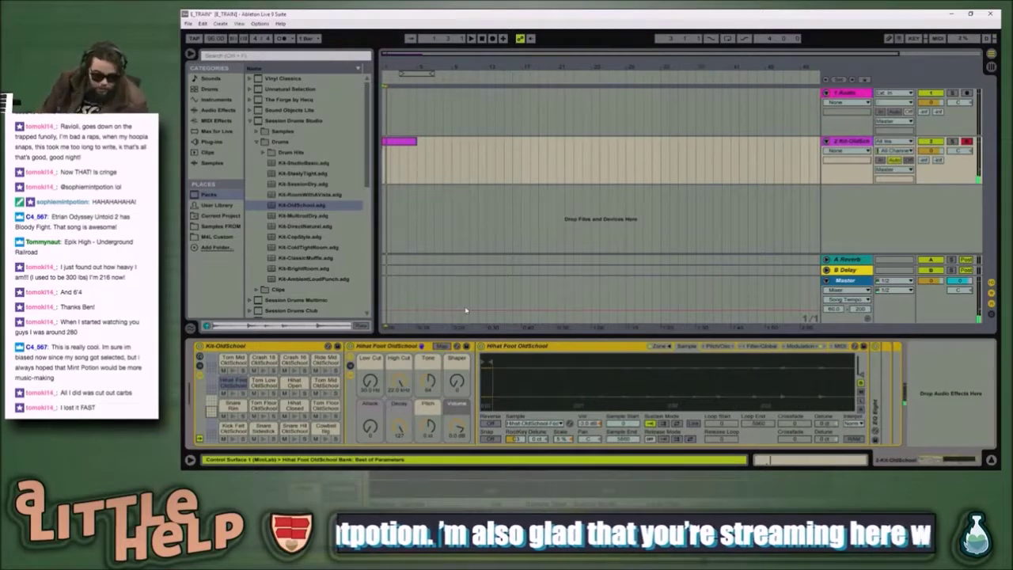
{"action": "left_click", "coordinate": [402, 142]}
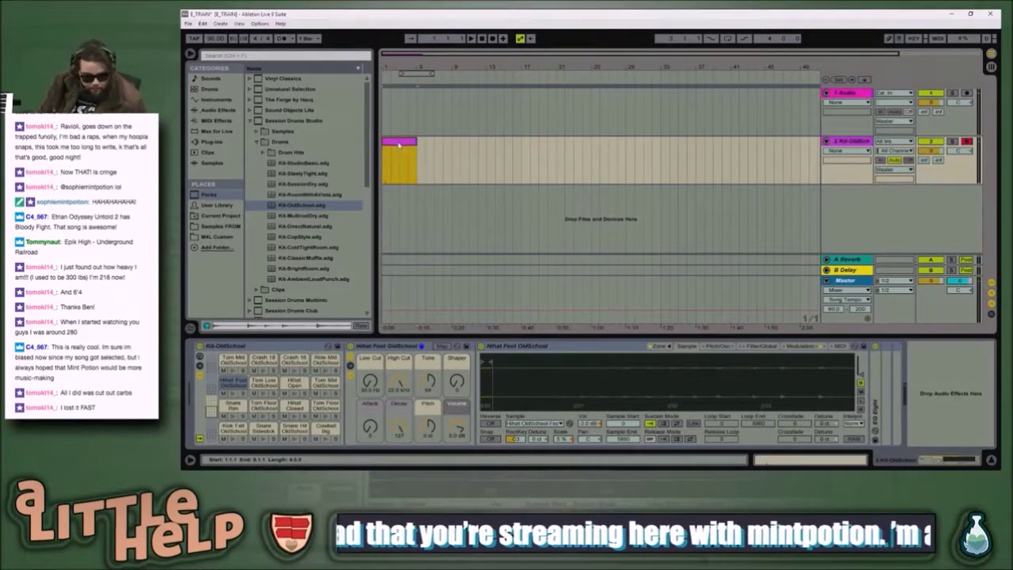
{"action": "double_click", "coordinate": [410, 175]}
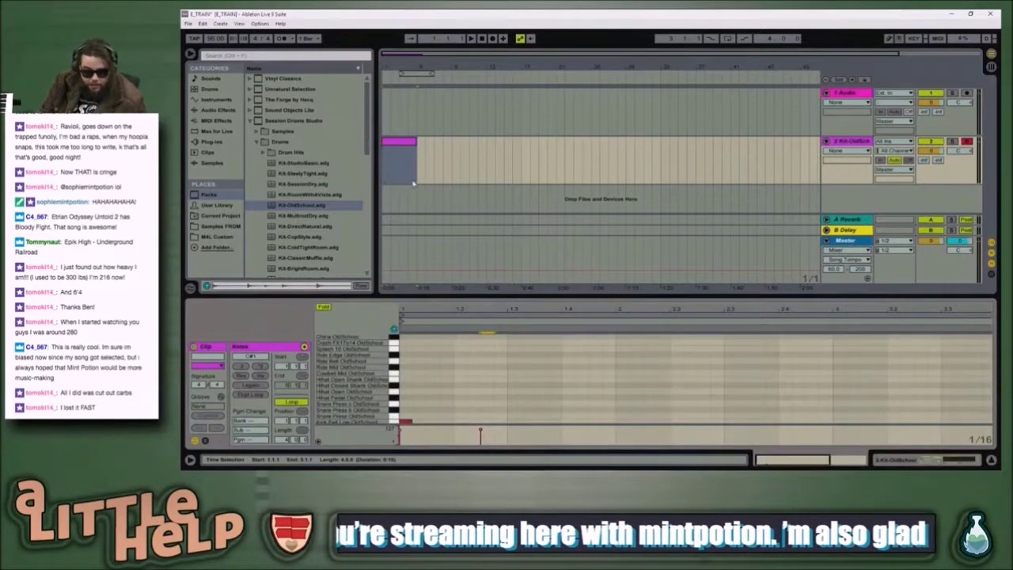
{"action": "left_click", "coordinate": [403, 150]}
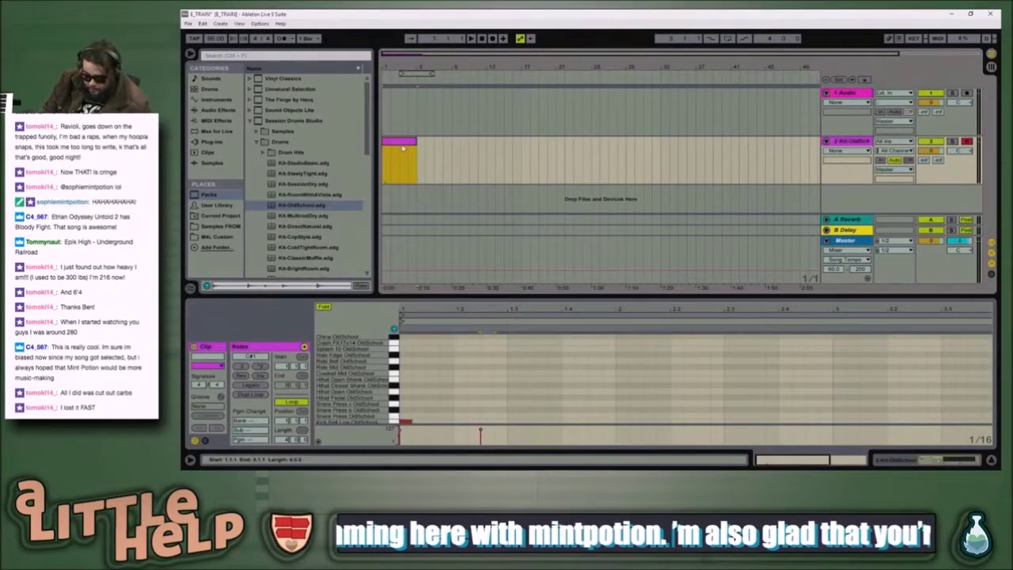
{"action": "key", "text": "Delete"}
{"action": "left_click", "coordinate": [403, 150]}
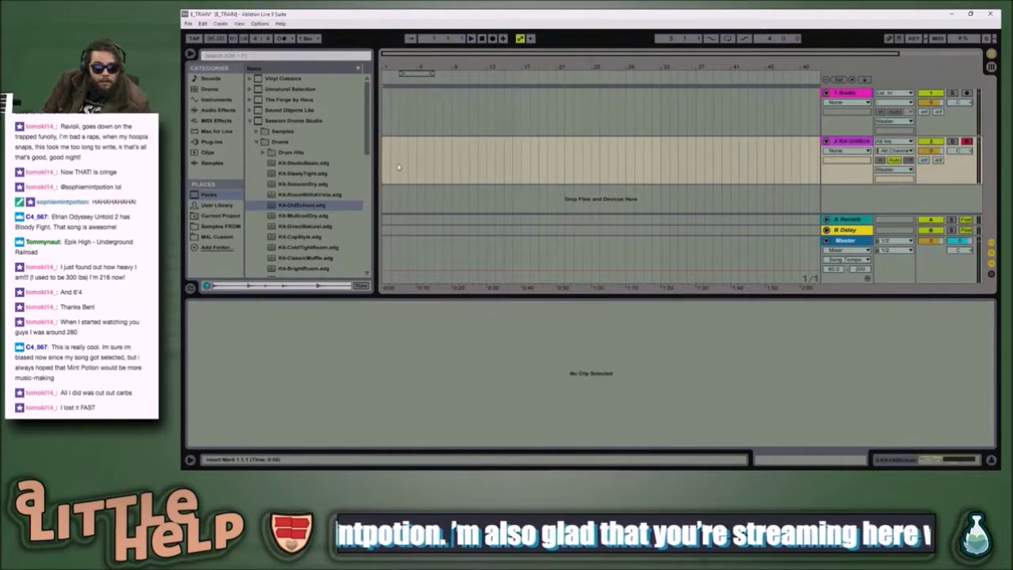
- Create an empty MIDI clip from bar 1 to bar 5 on the Kit-OldSchool track and loop the arrangement over it
{"action": "left_click_drag", "start_coordinate": [400, 167], "coordinate": [383, 169]}
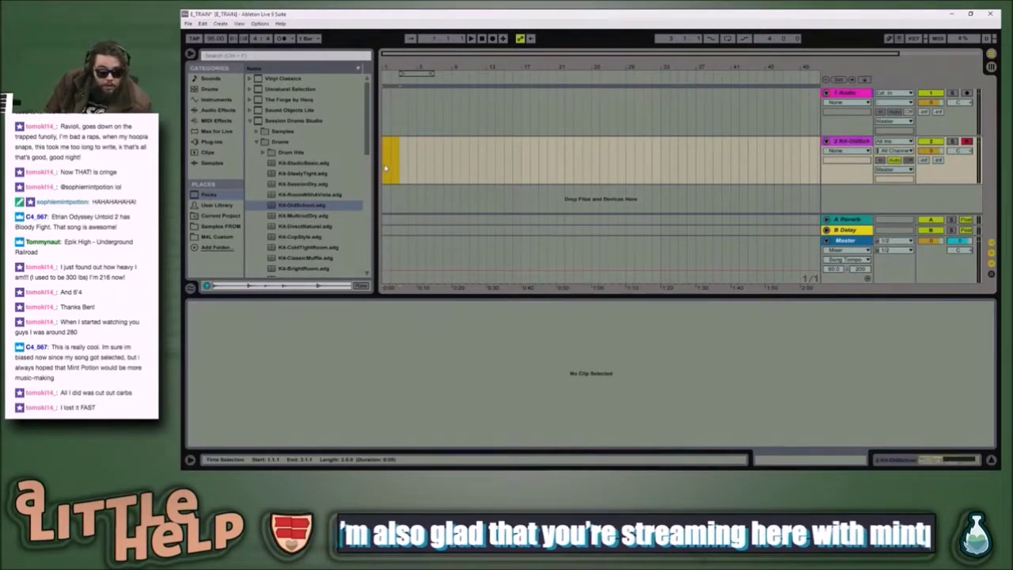
{"action": "left_click_drag", "start_coordinate": [414, 168], "coordinate": [379, 168]}
{"action": "key", "text": "ctrl+shift+m"}
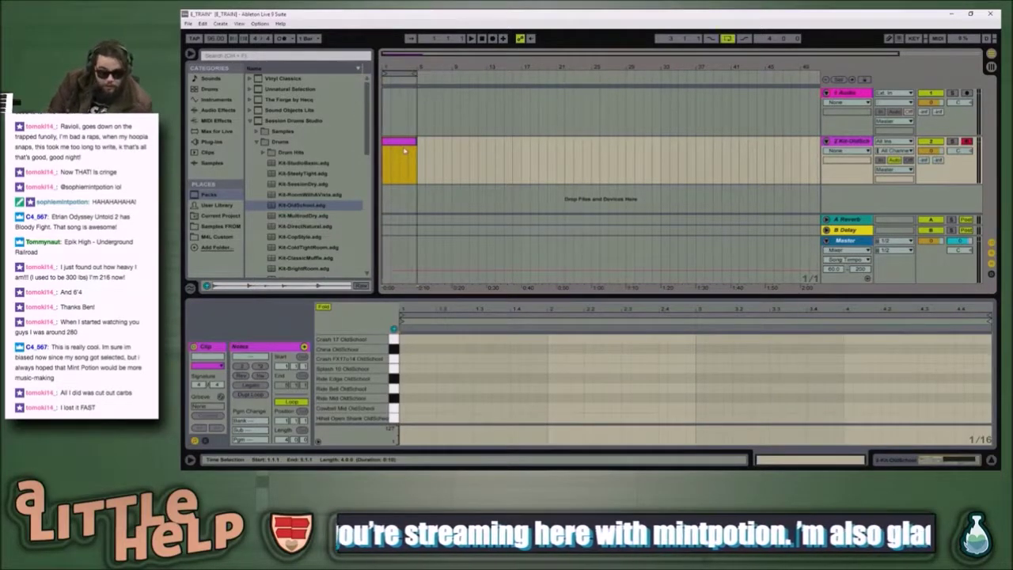
{"action": "key", "text": "ctrl+l"}
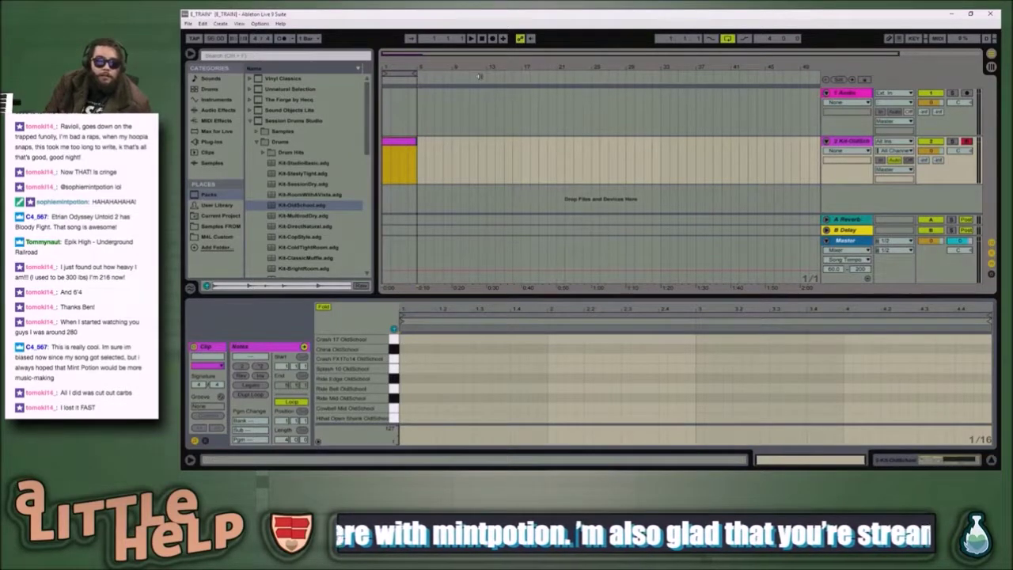
- Play the empty loop briefly and check the existing key mappings
{"action": "key", "text": "space"}
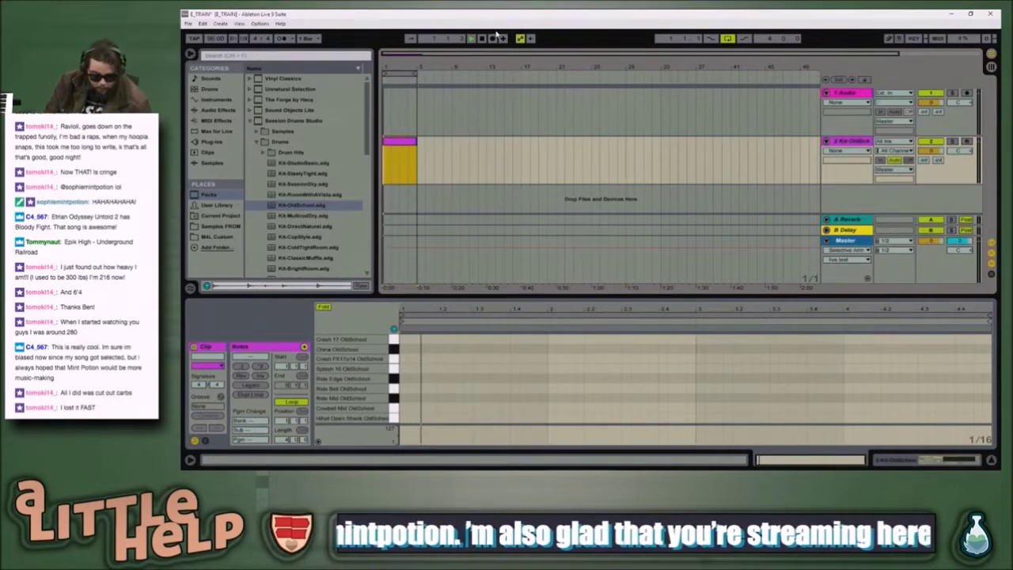
{"action": "key", "text": "space"}
{"action": "left_click", "coordinate": [485, 124]}
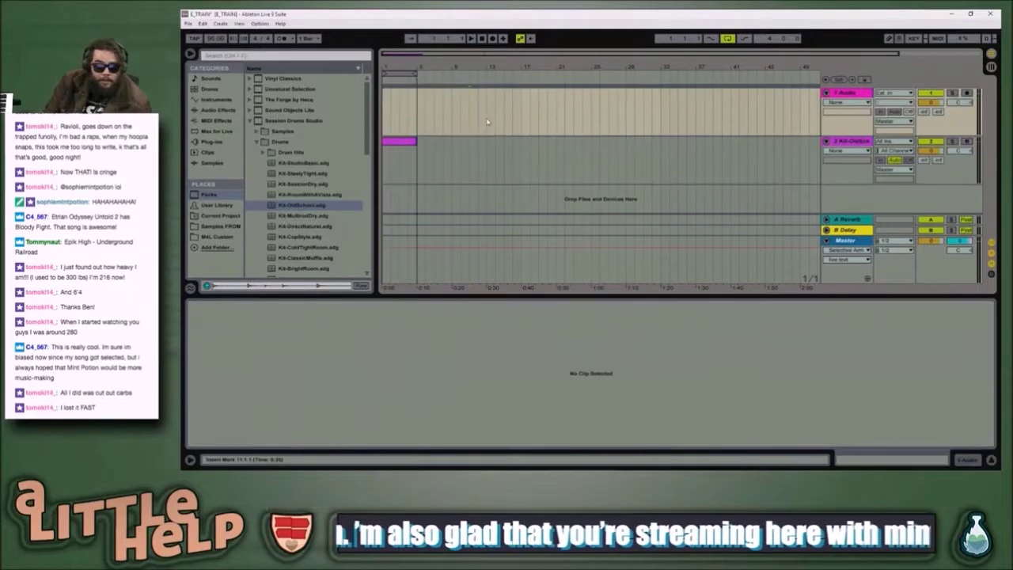
{"action": "key", "text": "ctrl+k"}
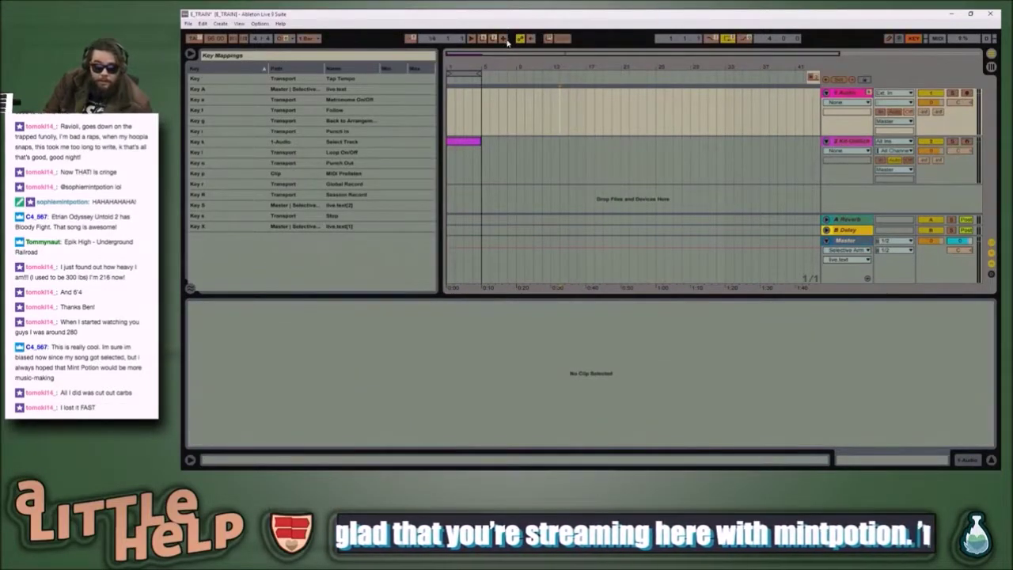
{"action": "key", "text": "ctrl+k"}
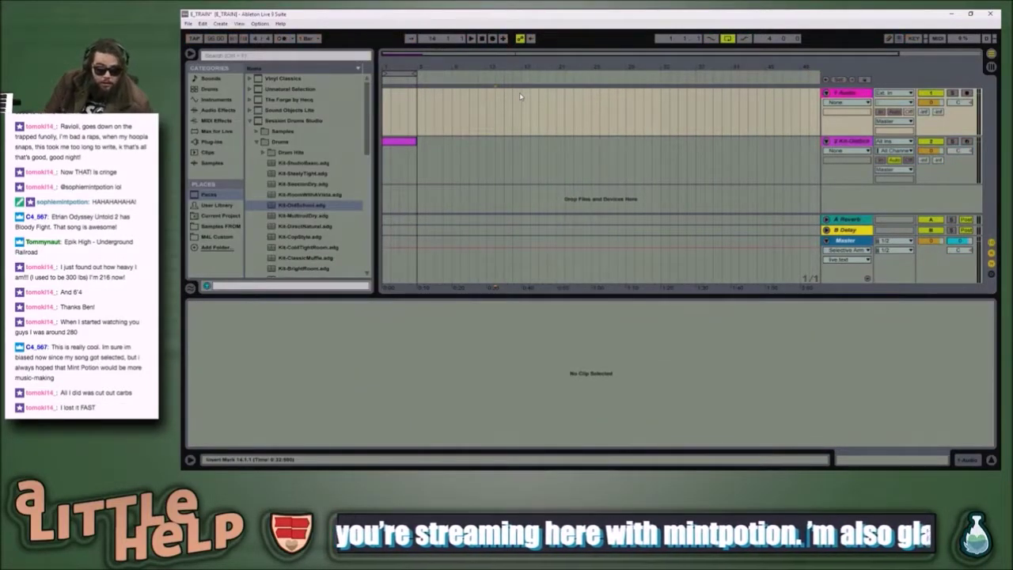
- Record a kick and sidestick pattern into the looped four bars of the Kit-OldSchool track with the metronome and MIDI overdub on
{"action": "left_click", "coordinate": [405, 143]}
{"action": "key", "text": "space"}
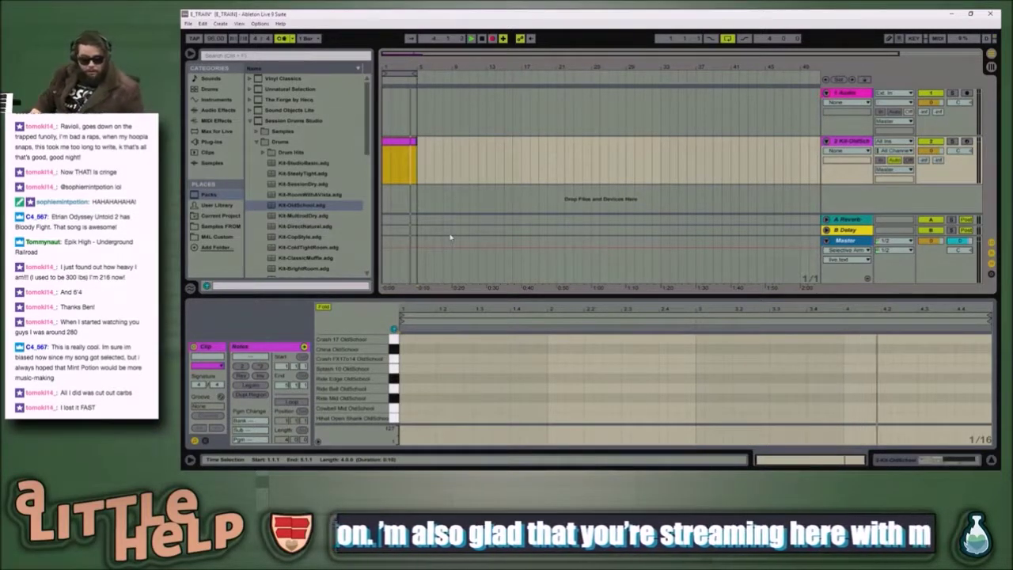
{"action": "left_click", "coordinate": [451, 237]}
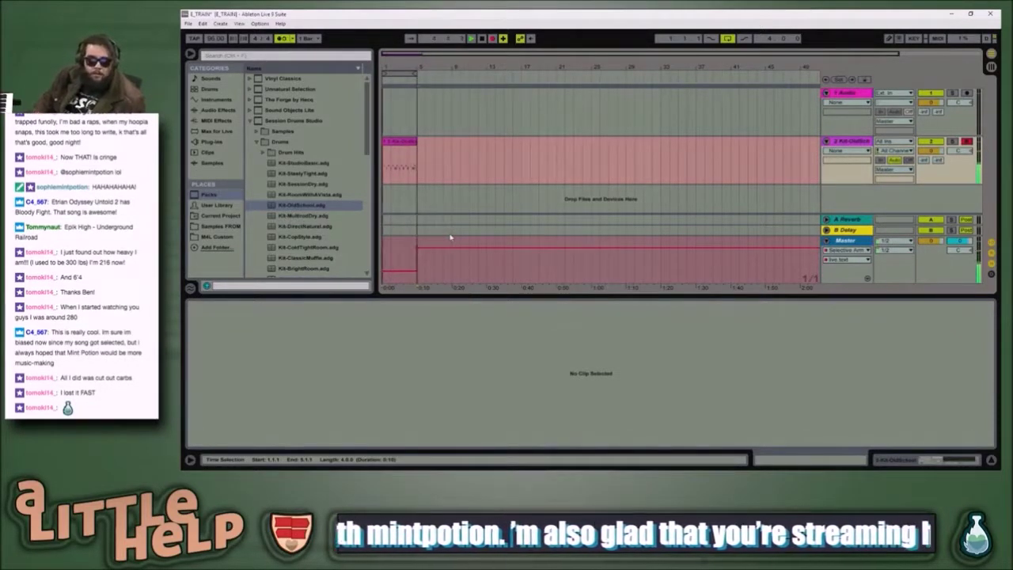
{"action": "left_click", "coordinate": [450, 238]}
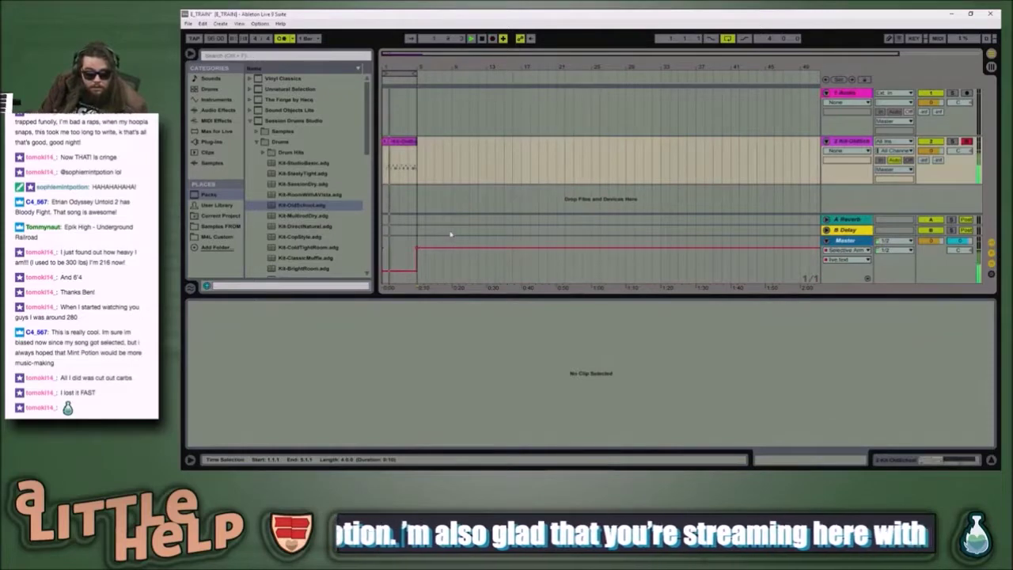
- Delete the recorded automation of the ARM control in the Master track's Selective_Arm_Mute device
{"action": "left_click", "coordinate": [404, 155]}
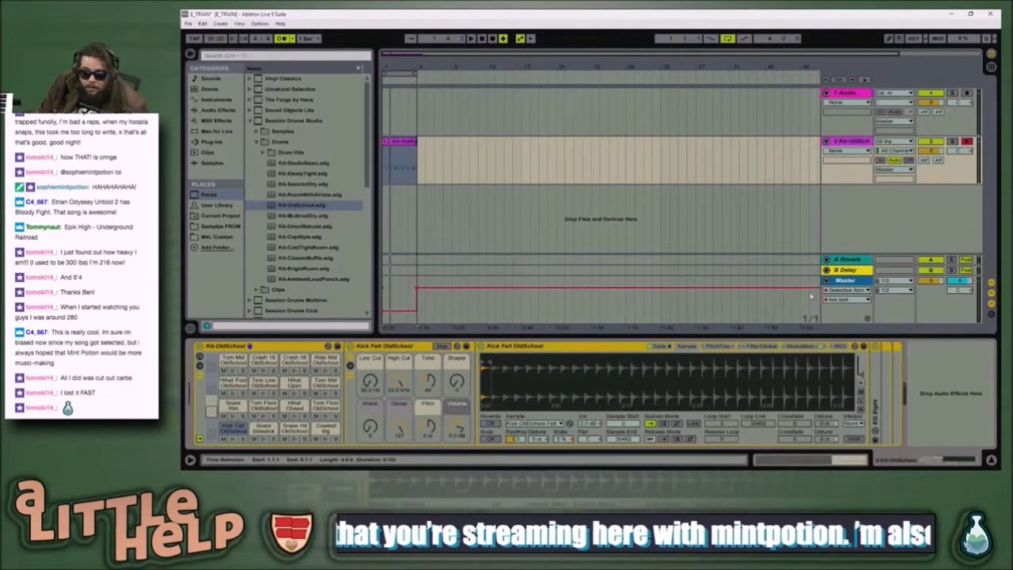
{"action": "key", "text": "shift+Tab"}
{"action": "key", "text": "shift+Tab"}
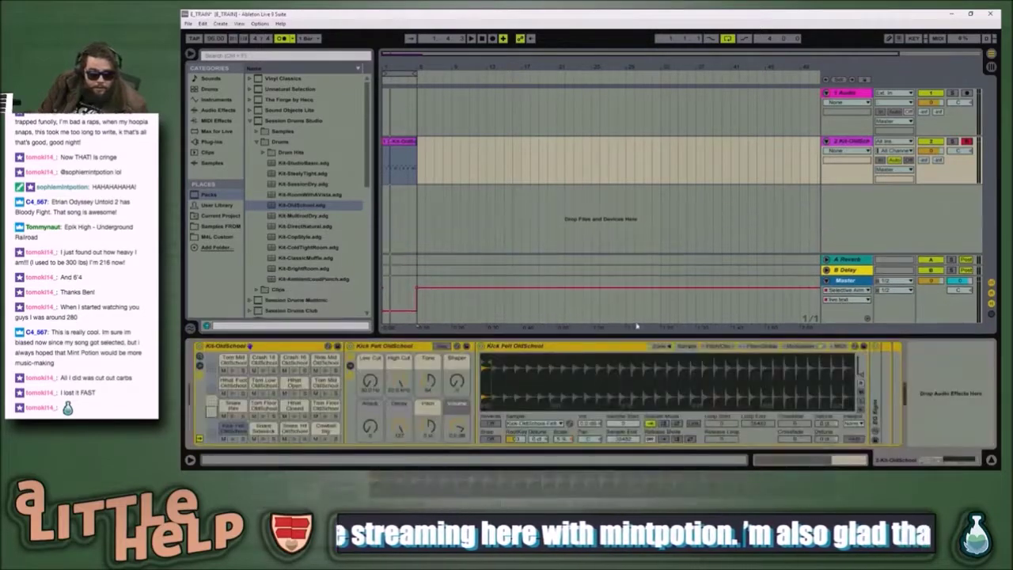
{"action": "left_click", "coordinate": [863, 283]}
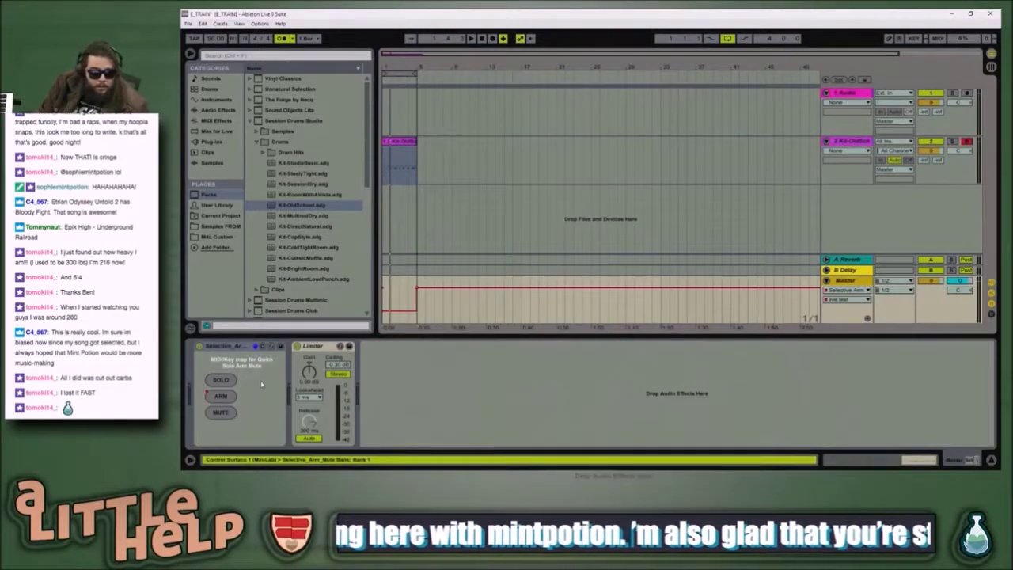
{"action": "right_click", "coordinate": [224, 396]}
{"action": "left_click", "coordinate": [248, 423]}
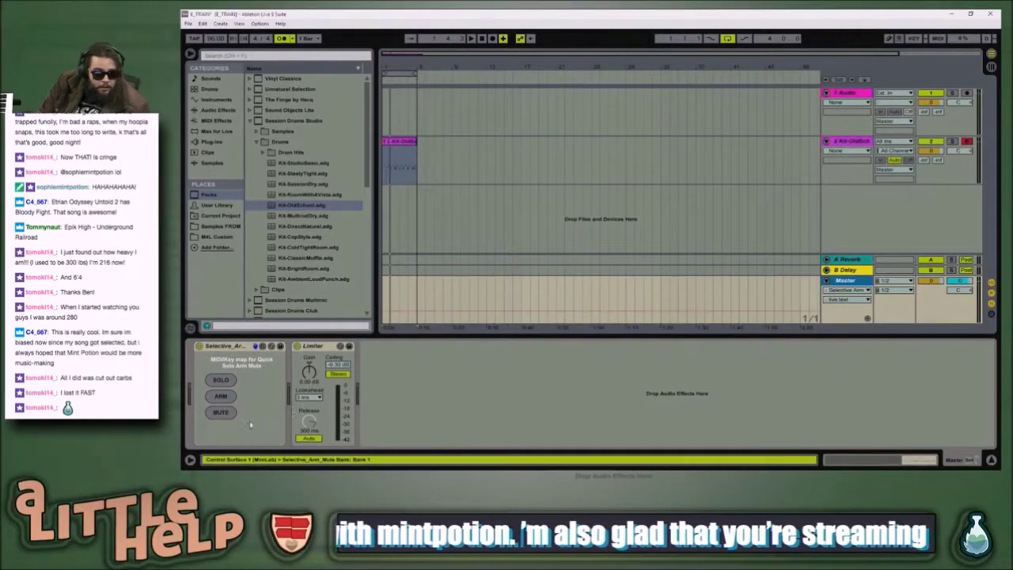
- Consolidate the recorded Kit-OldSchool clip into a four-bar clip
{"action": "double_click", "coordinate": [401, 163]}
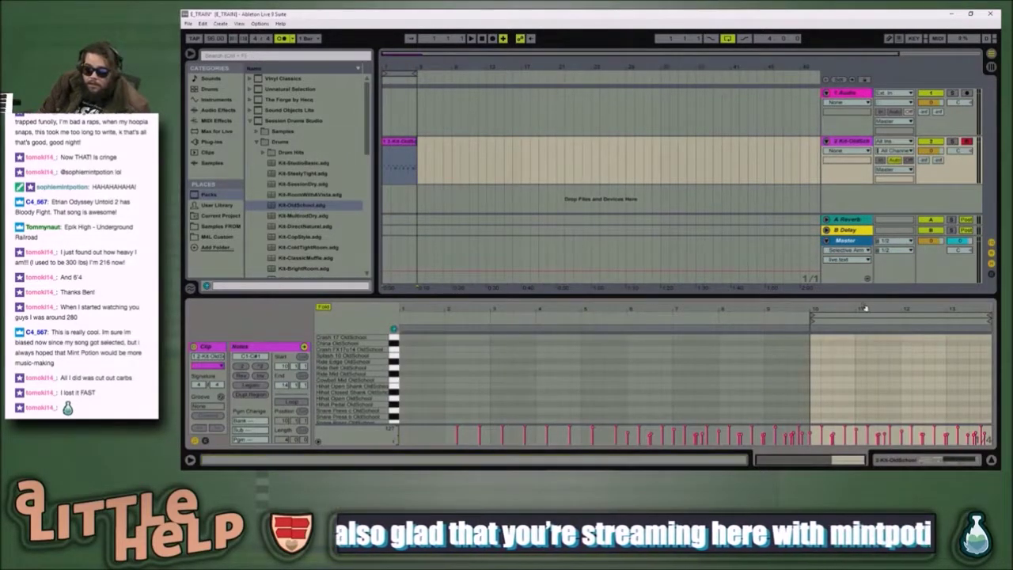
{"action": "left_click", "coordinate": [402, 143]}
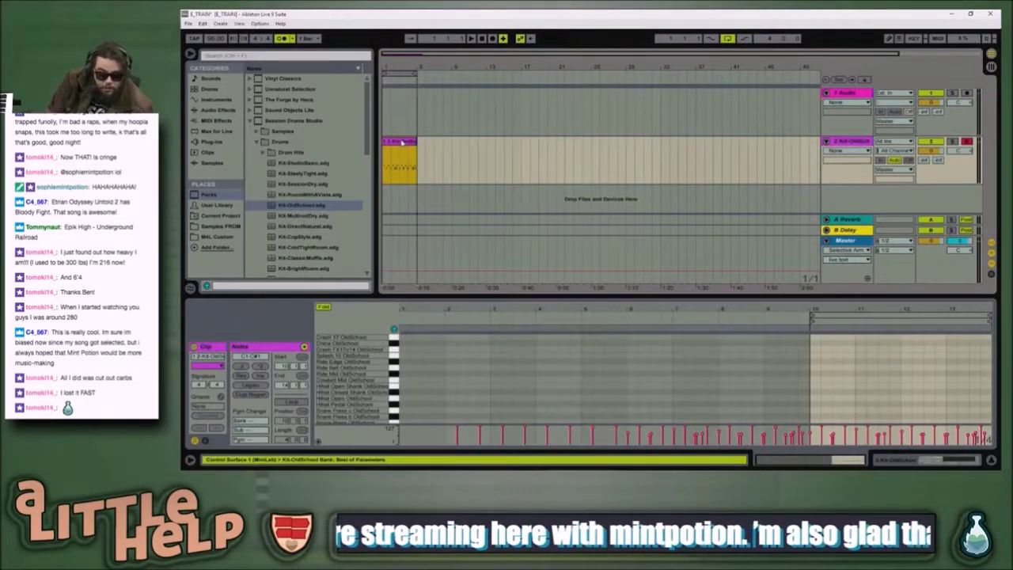
{"action": "key", "text": "ctrl+j"}
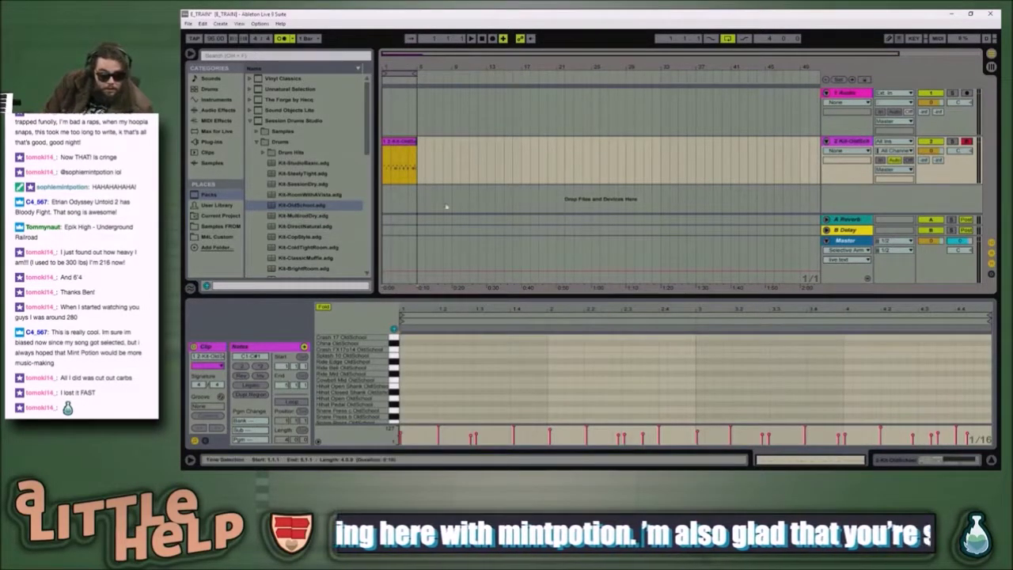
- Enlarge the note editor, quantize all the recorded kick and sidestick notes, and play the pattern back
{"action": "left_click_drag", "start_coordinate": [517, 296], "coordinate": [519, 186]}
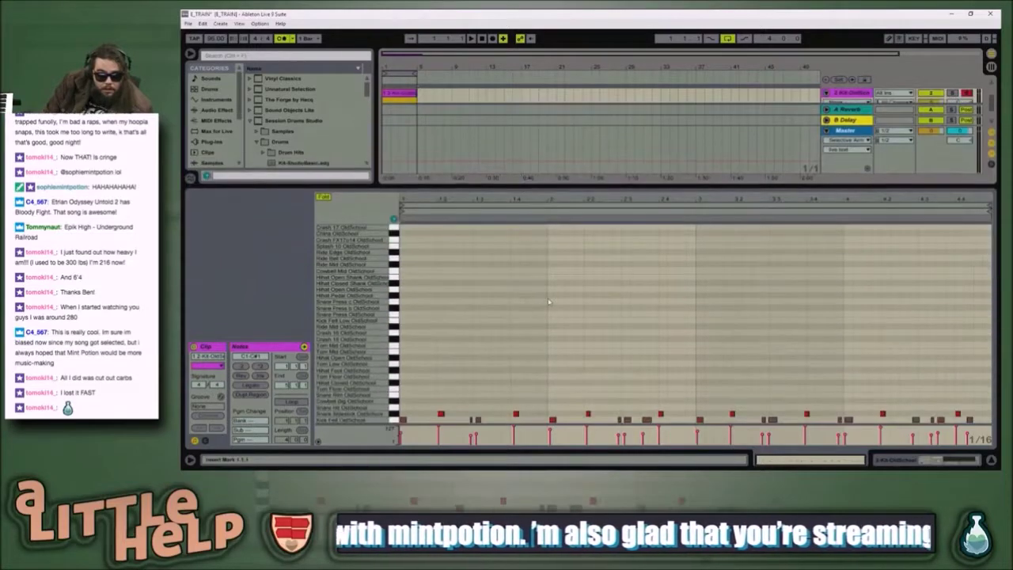
{"action": "left_click", "coordinate": [552, 300]}
{"action": "key", "text": "ctrl+a"}
{"action": "left_click_drag", "start_coordinate": [584, 198], "coordinate": [622, 199]}
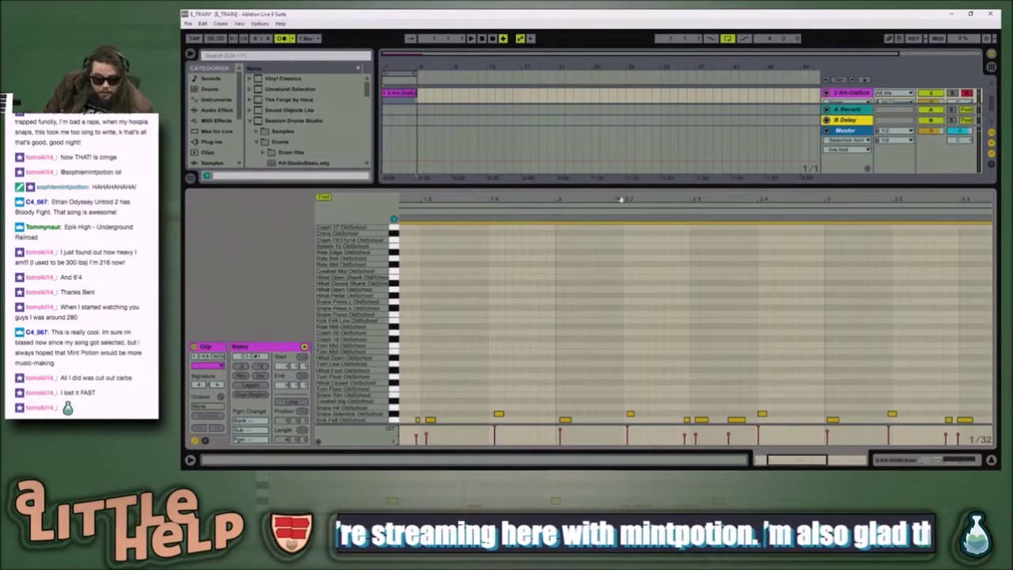
{"action": "key", "text": "ctrl+u"}
{"action": "key", "text": "space"}
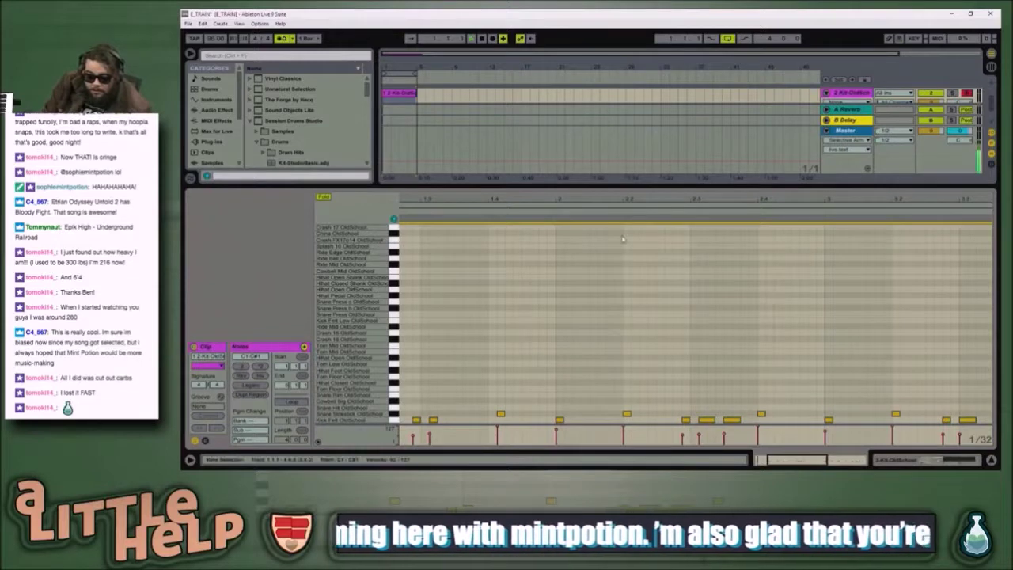
- Quantize the recorded kick and snare sidestick notes in the Kit-OldSchool drum clip and play it back
{"action": "key", "text": "space"}
{"action": "left_click", "coordinate": [524, 372]}
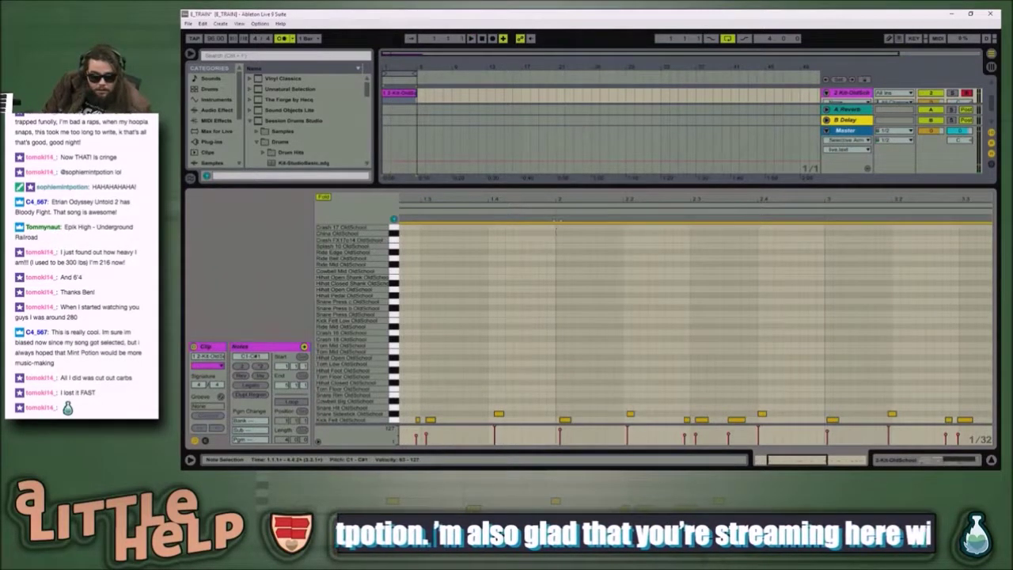
{"action": "left_click_drag", "start_coordinate": [575, 195], "coordinate": [574, 179]}
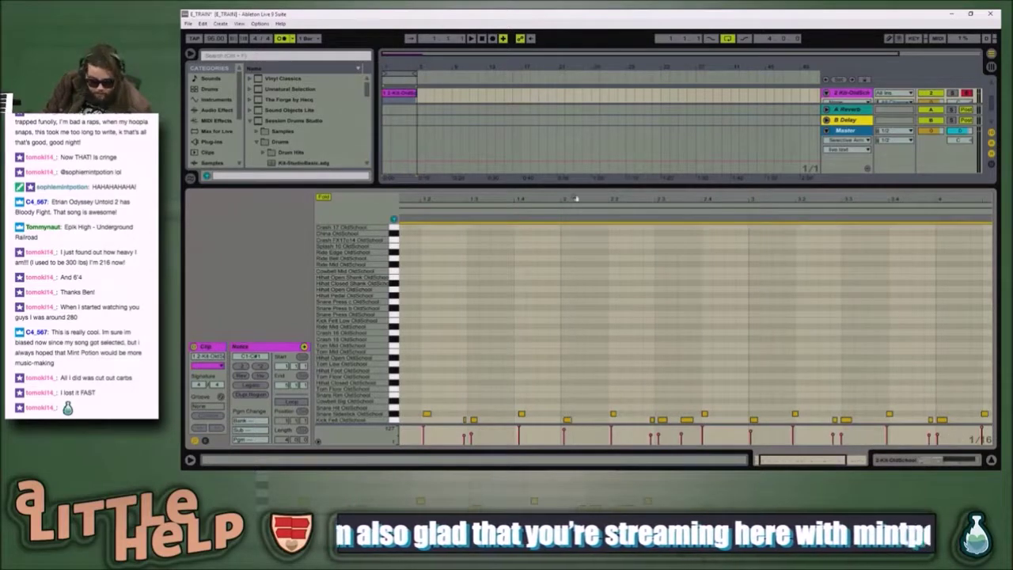
{"action": "key", "text": "ctrl+u"}
{"action": "key", "text": "space"}
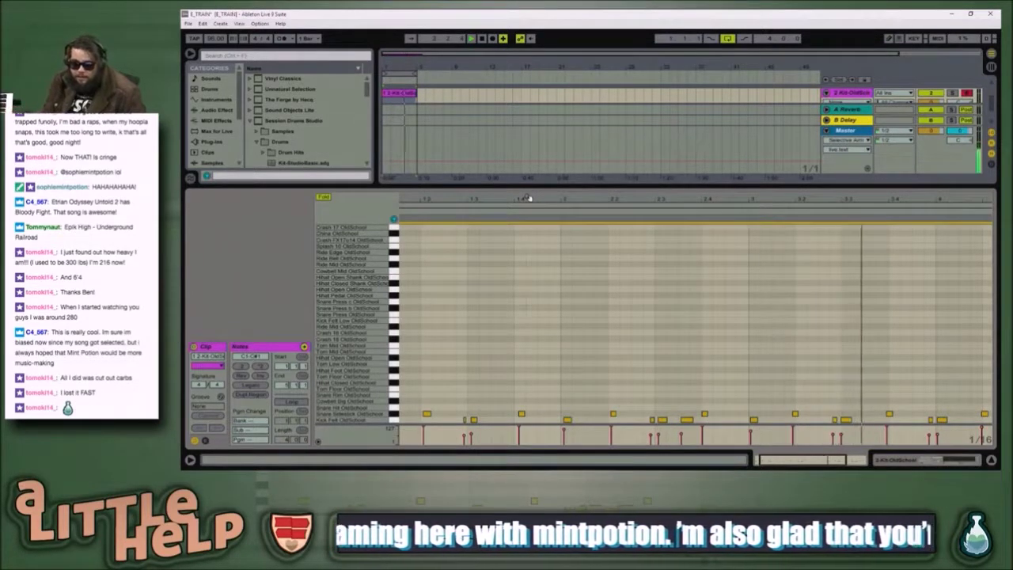
{"action": "key", "text": "ctrl+u"}
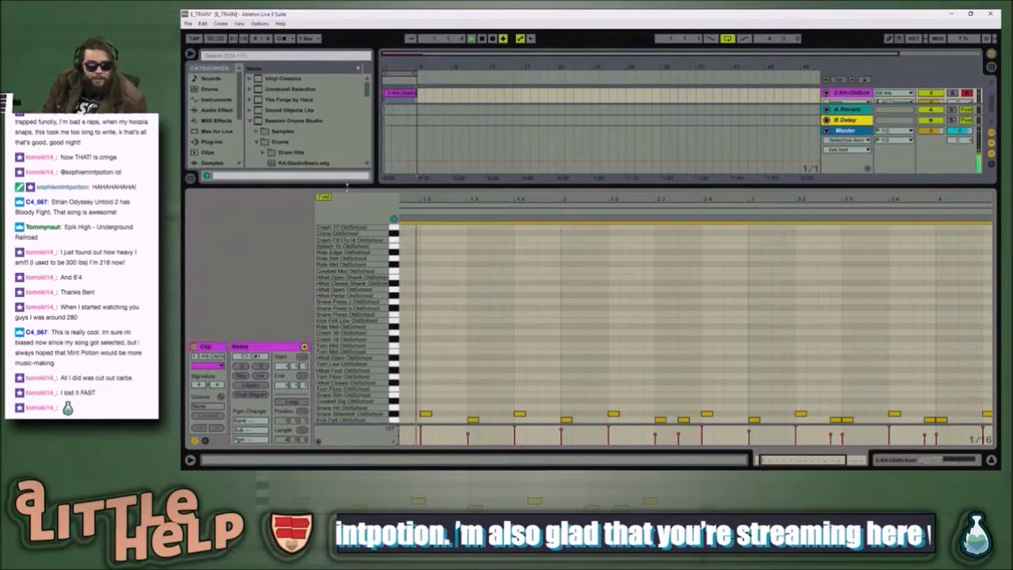
- Add a note to the drum clip and move it to the Hihat Foot row at 1.1.1
{"action": "left_click_drag", "start_coordinate": [398, 187], "coordinate": [400, 268]}
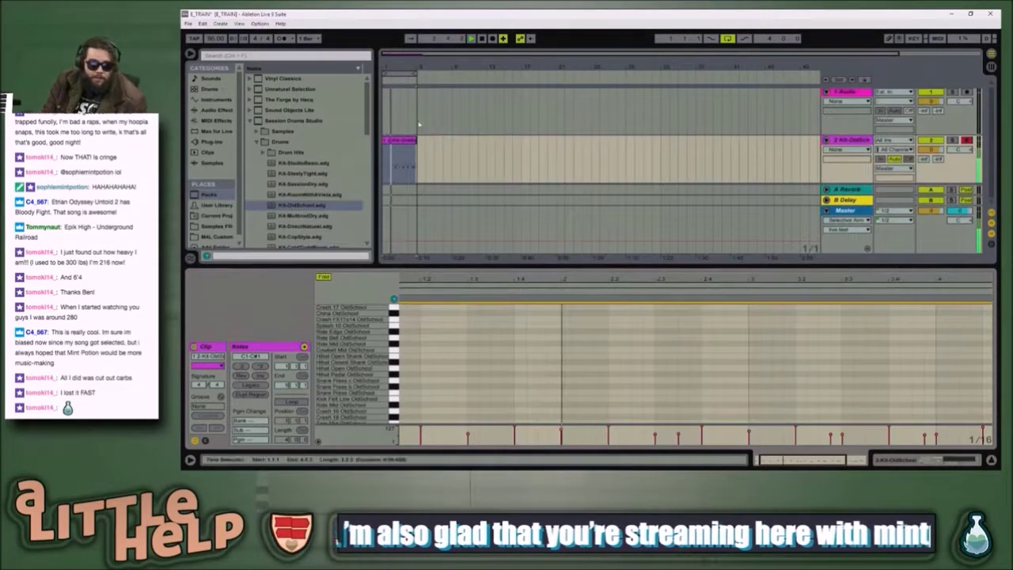
{"action": "double_click", "coordinate": [464, 278]}
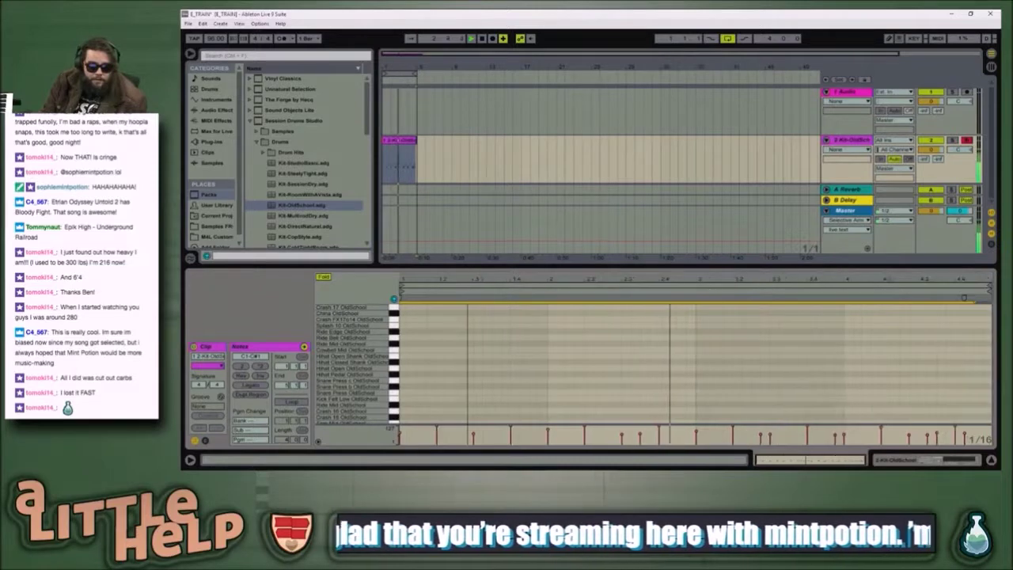
{"action": "left_click_drag", "start_coordinate": [469, 267], "coordinate": [468, 198]}
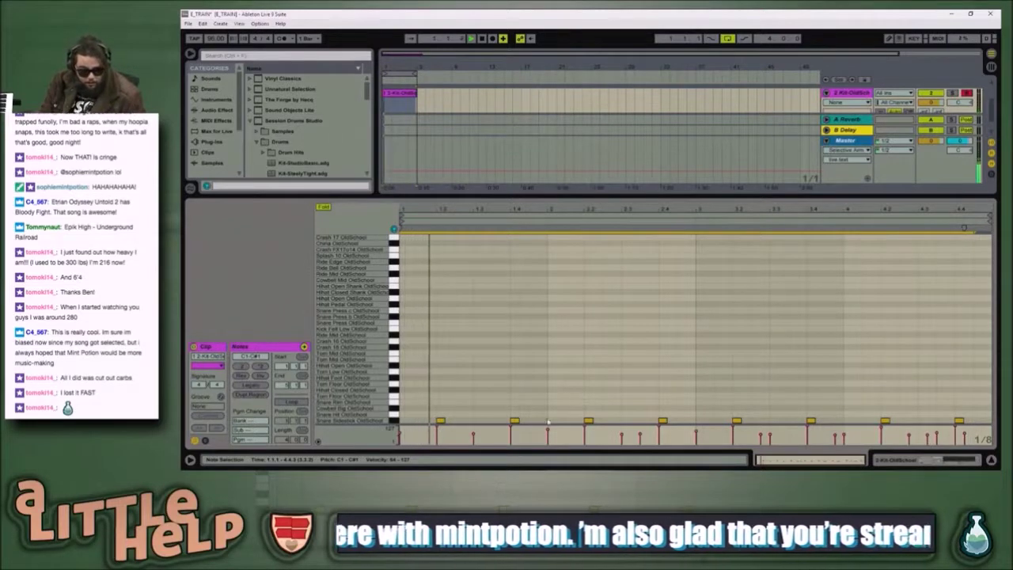
{"action": "mouse_move", "coordinate": [487, 464]}
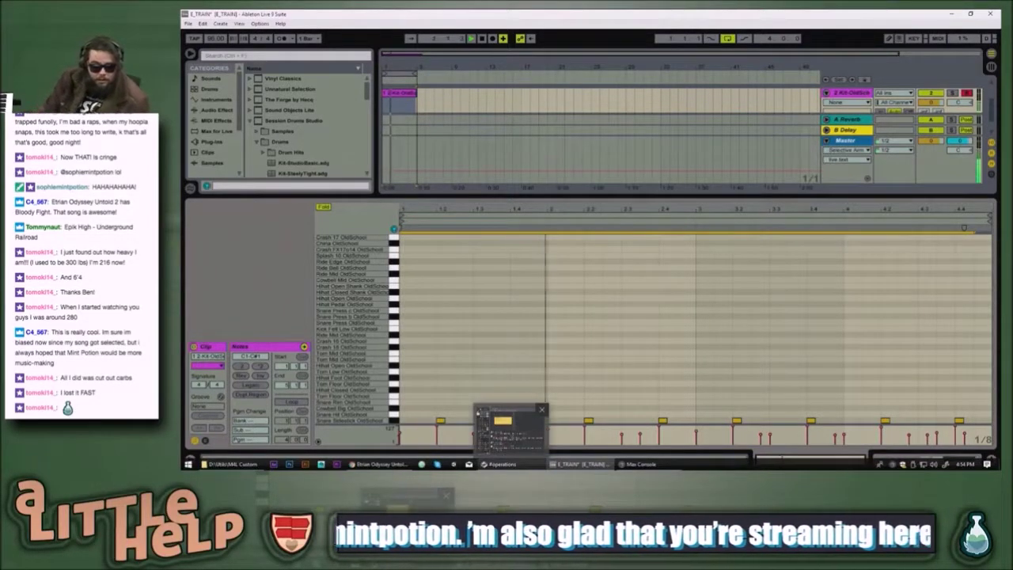
{"action": "double_click", "coordinate": [434, 359]}
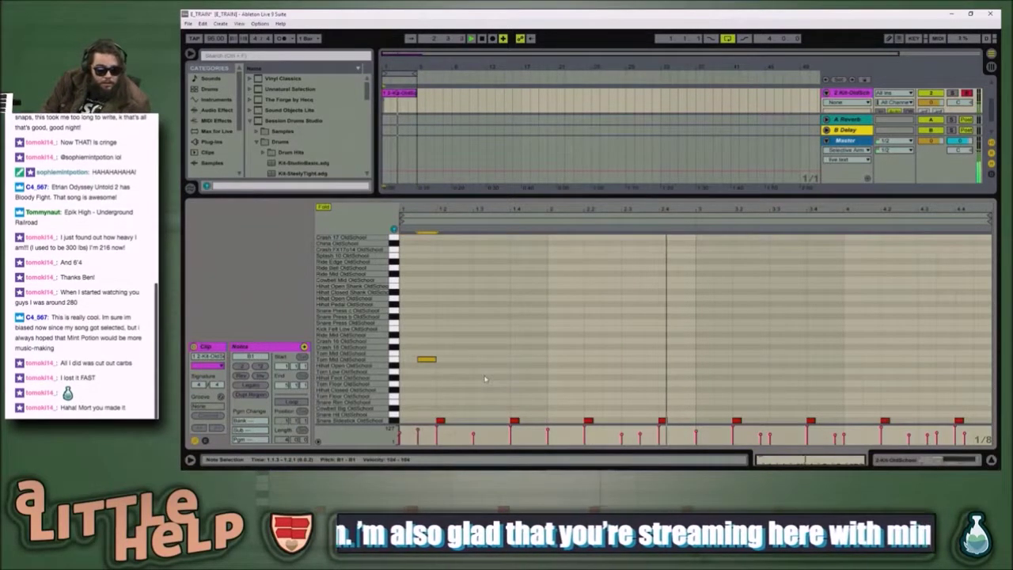
{"action": "key", "text": "Down"}
{"action": "key", "text": "Down"}
{"action": "key", "text": "Down"}
{"action": "key", "text": "Left"}
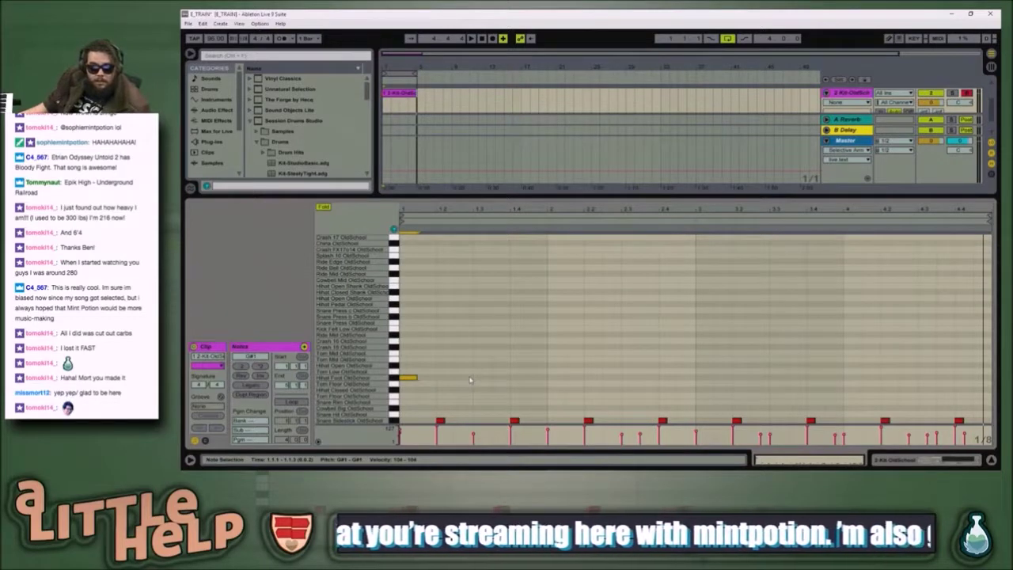
- Record another drum pass into the Kit-OldSchool track over the four-bar loop
{"action": "key", "text": "F9"}
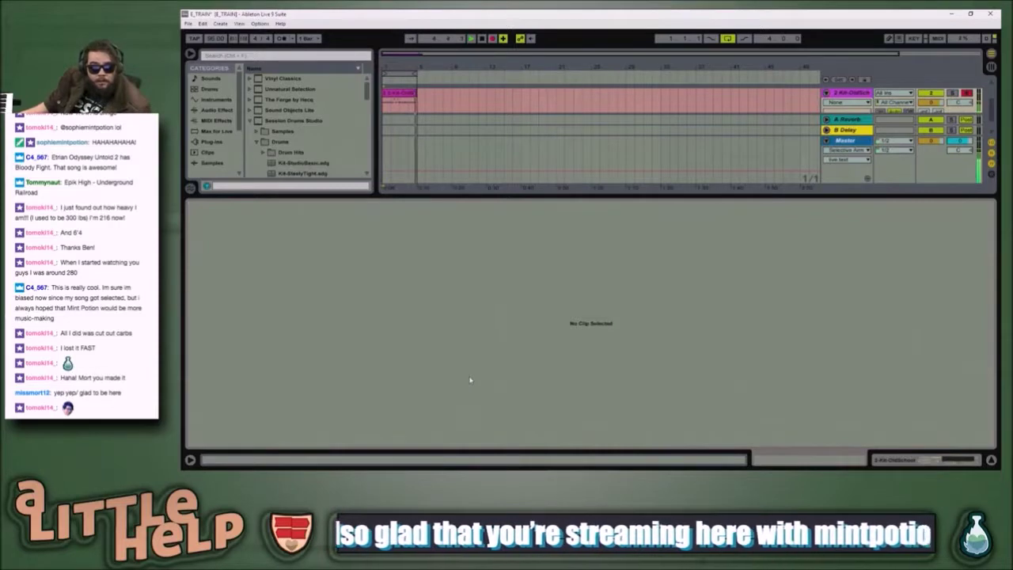
{"action": "key", "text": "F9"}
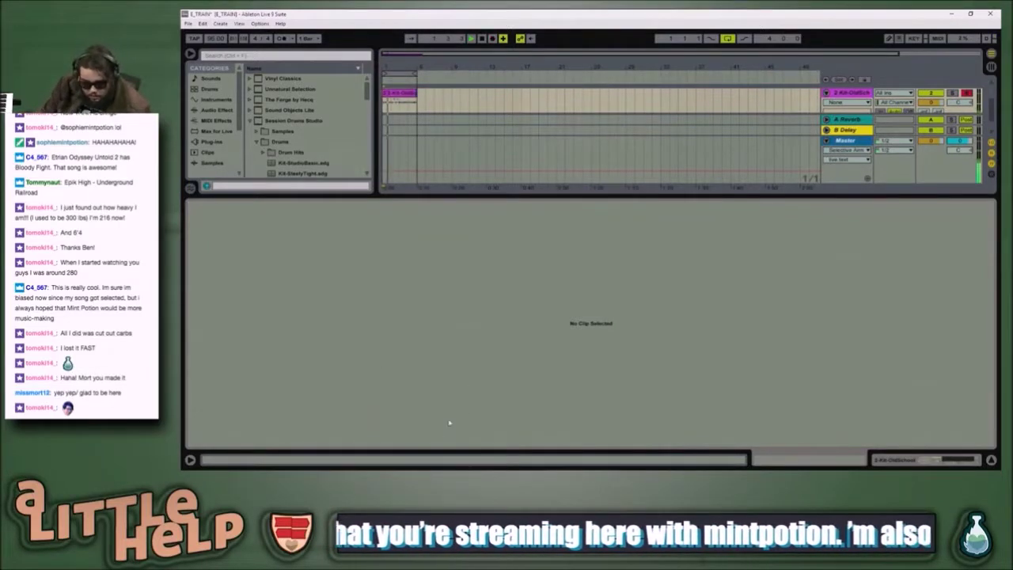
- Insert a new MIDI track below the Kit-OldSchool track and collapse the audio track
{"action": "left_click_drag", "start_coordinate": [688, 196], "coordinate": [688, 321]}
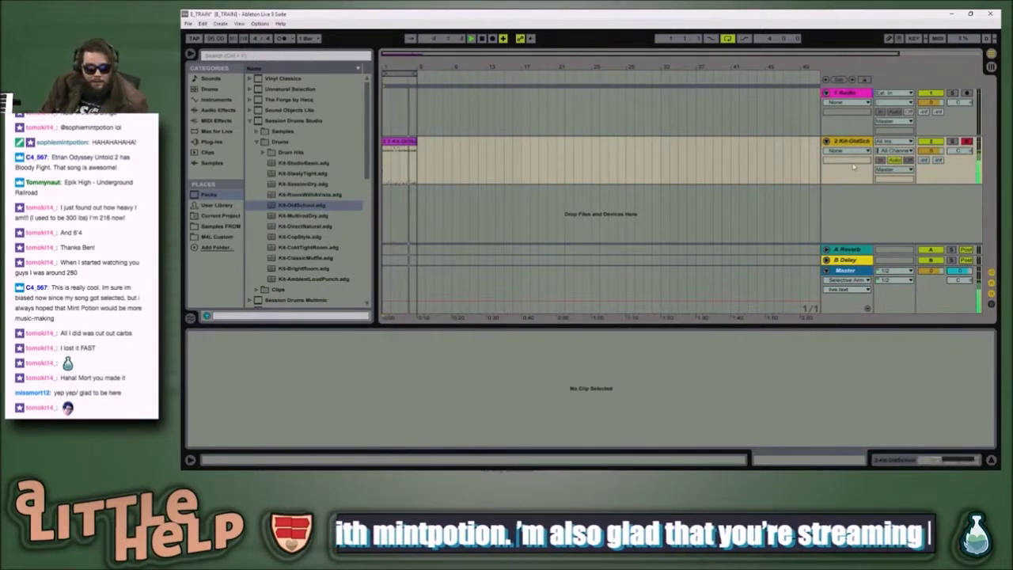
{"action": "key", "text": "ctrl+shift+t"}
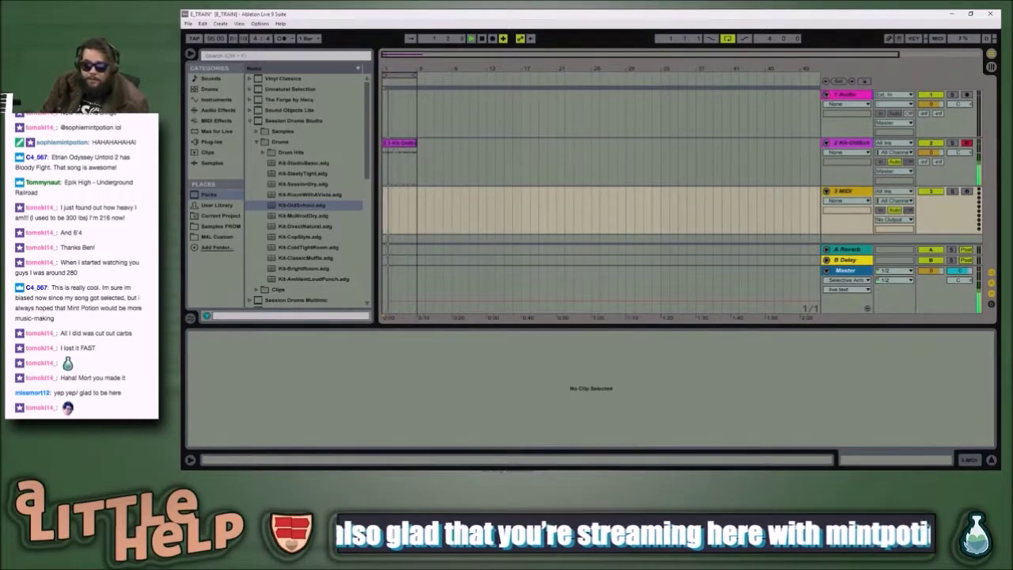
{"action": "left_click", "coordinate": [825, 95]}
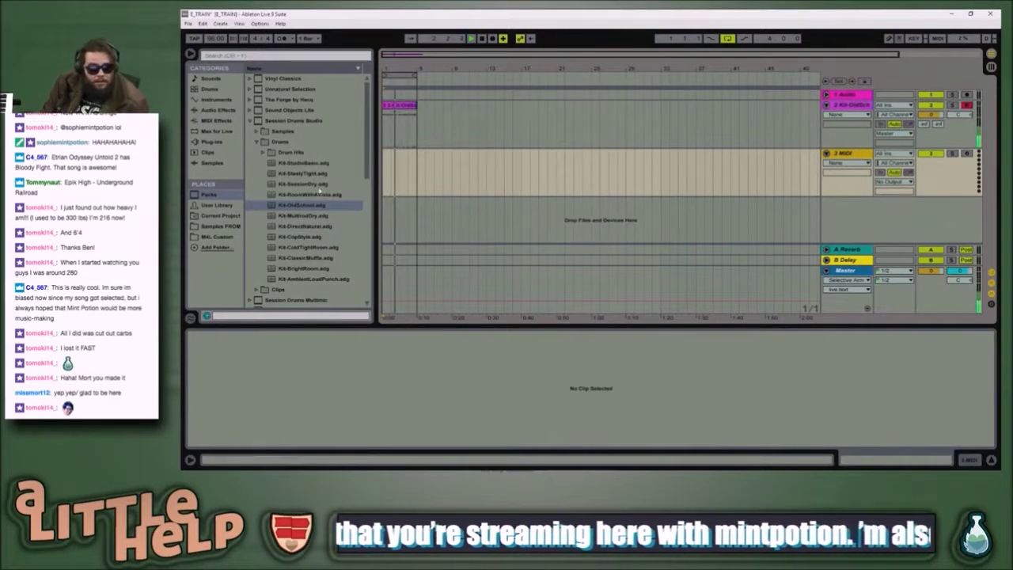
- Browse the instrument folders in the Orchestral Brass pack's Sounds
{"action": "left_click", "coordinate": [250, 120]}
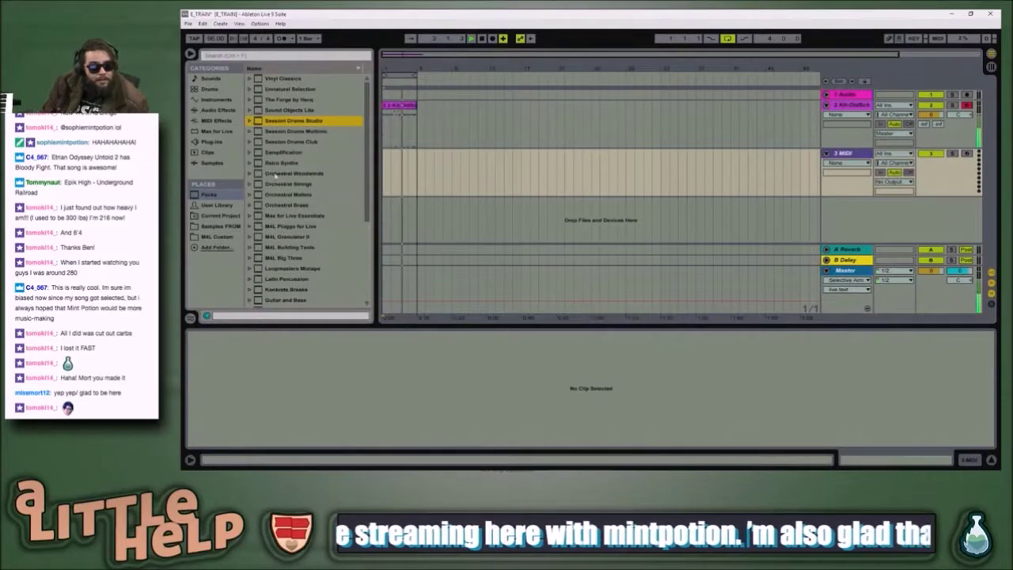
{"action": "left_click", "coordinate": [307, 205]}
{"action": "scroll", "coordinate": [313, 229], "scroll_direction": "down", "scroll_amount": 2}
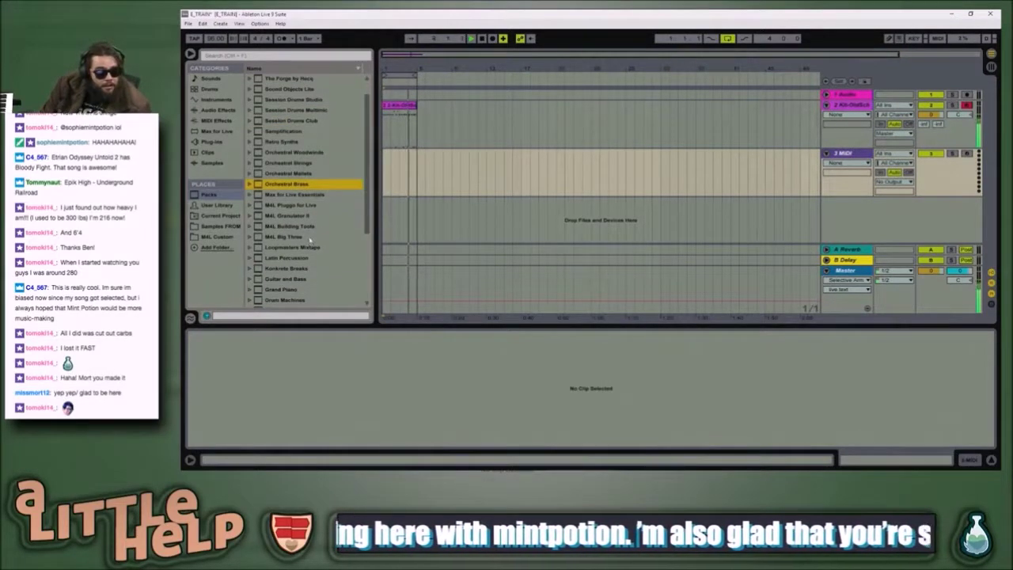
{"action": "left_click", "coordinate": [250, 184]}
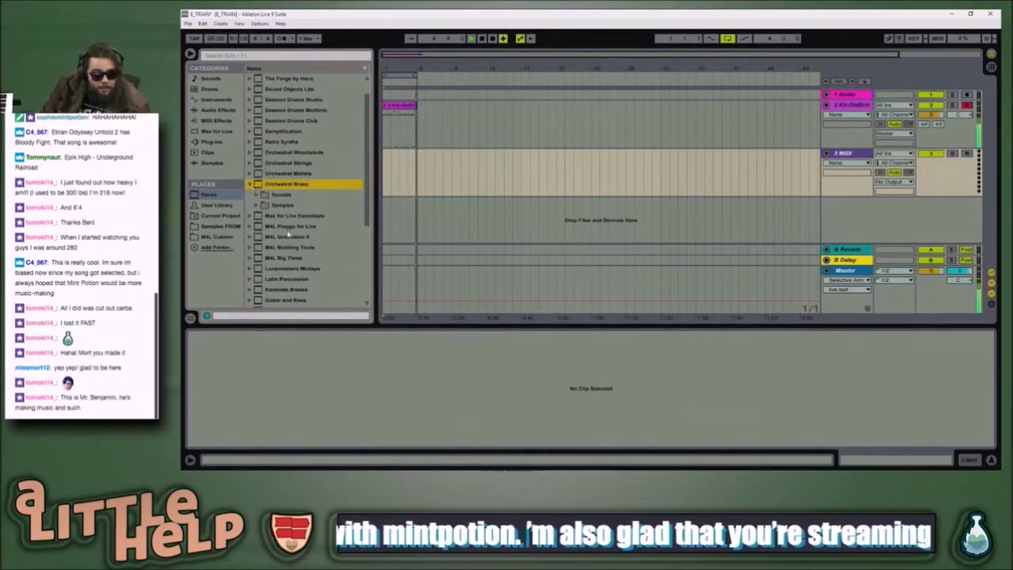
{"action": "left_click", "coordinate": [258, 195]}
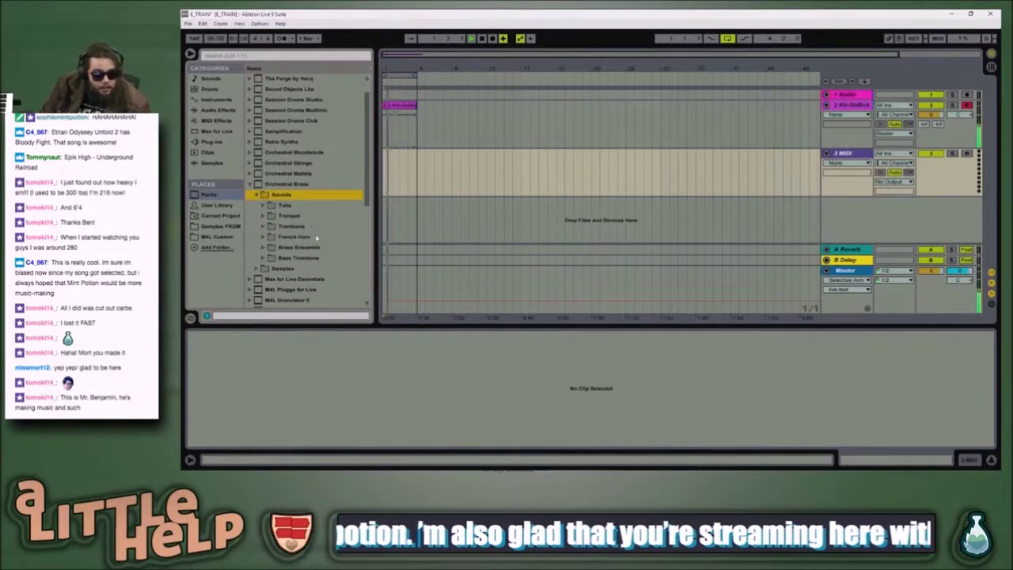
{"action": "left_click", "coordinate": [252, 184]}
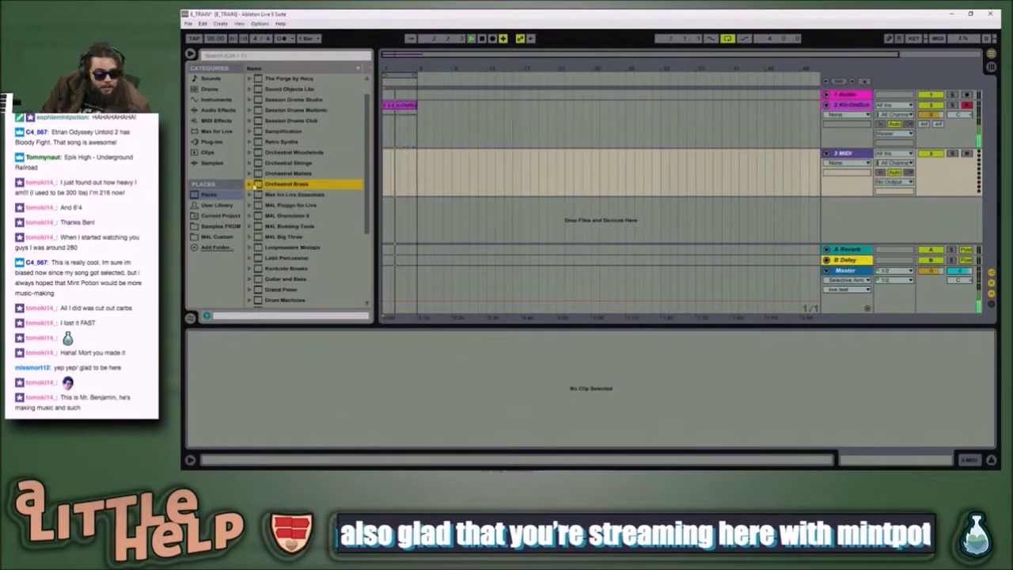
- Load the Double Bass Solo Pizzicato instrument from the Orchestral Strings pack onto the new MIDI track
{"action": "left_click", "coordinate": [249, 163]}
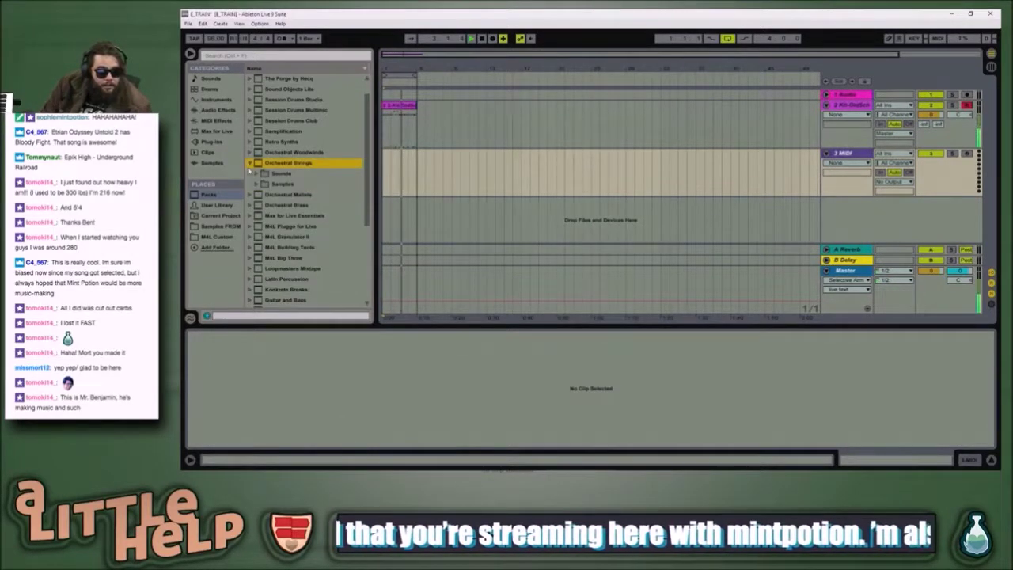
{"action": "left_click", "coordinate": [258, 173]}
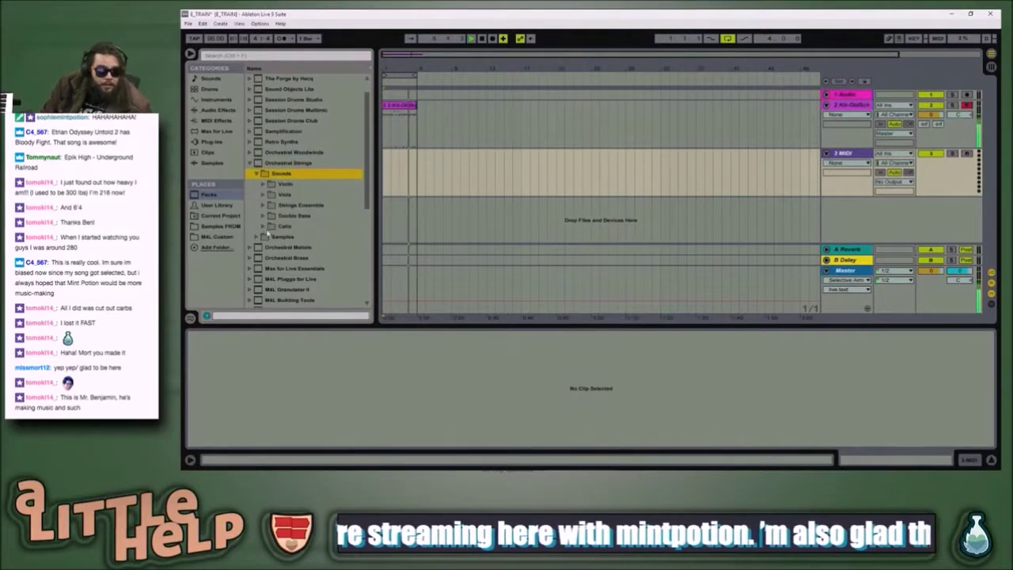
{"action": "left_click", "coordinate": [266, 216]}
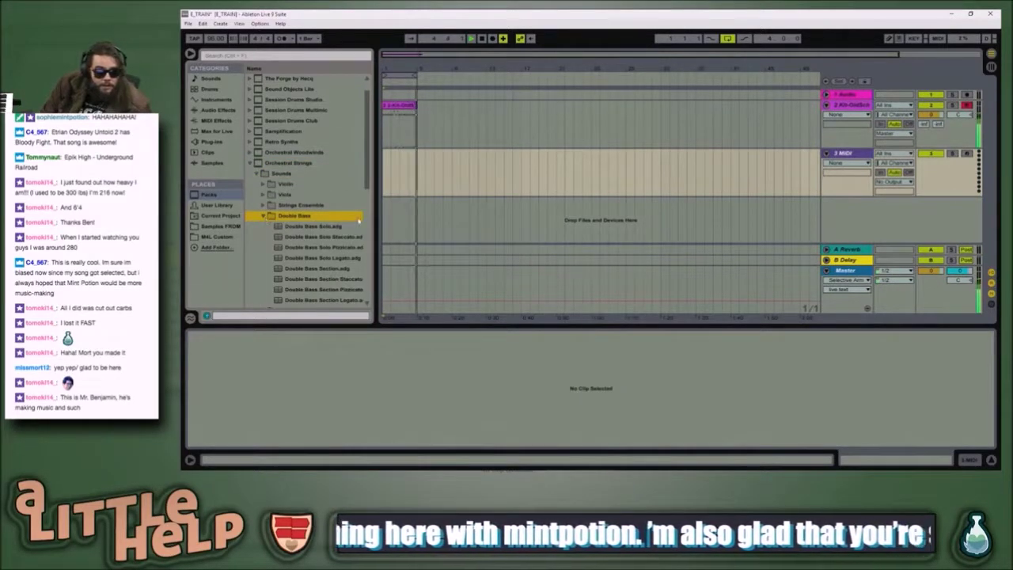
{"action": "left_click", "coordinate": [327, 227]}
{"action": "scroll", "coordinate": [307, 230], "scroll_direction": "down", "scroll_amount": 1}
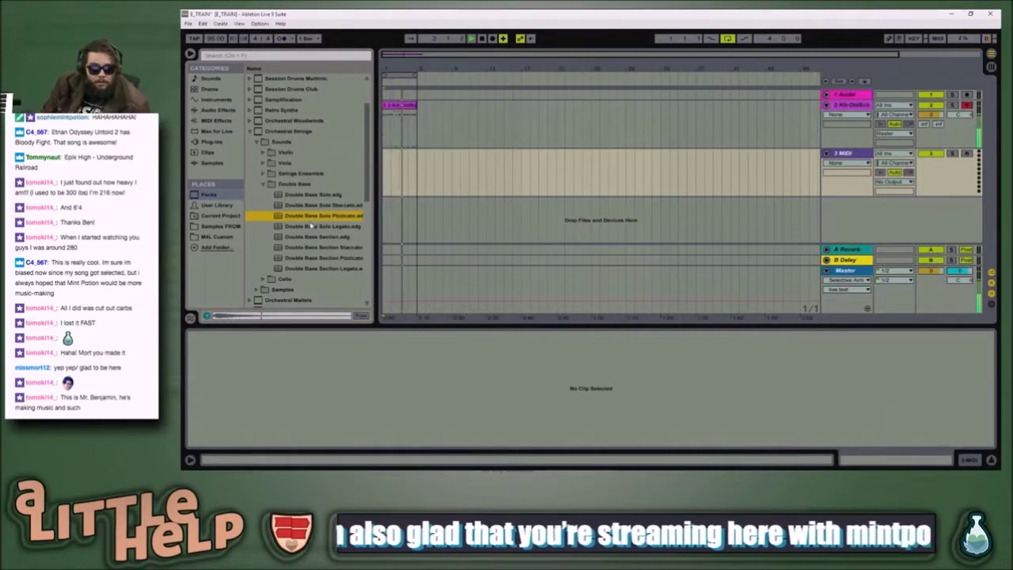
{"action": "left_click_drag", "start_coordinate": [393, 161], "coordinate": [394, 160]}
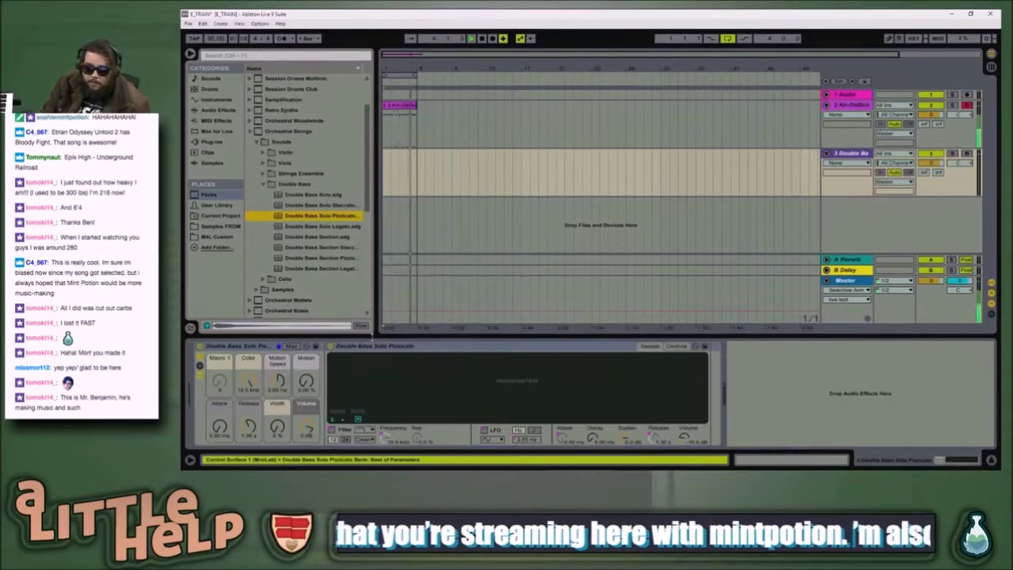
- Record a bass line on the Double Bass track over the four-bar loop
{"action": "left_click", "coordinate": [395, 303]}
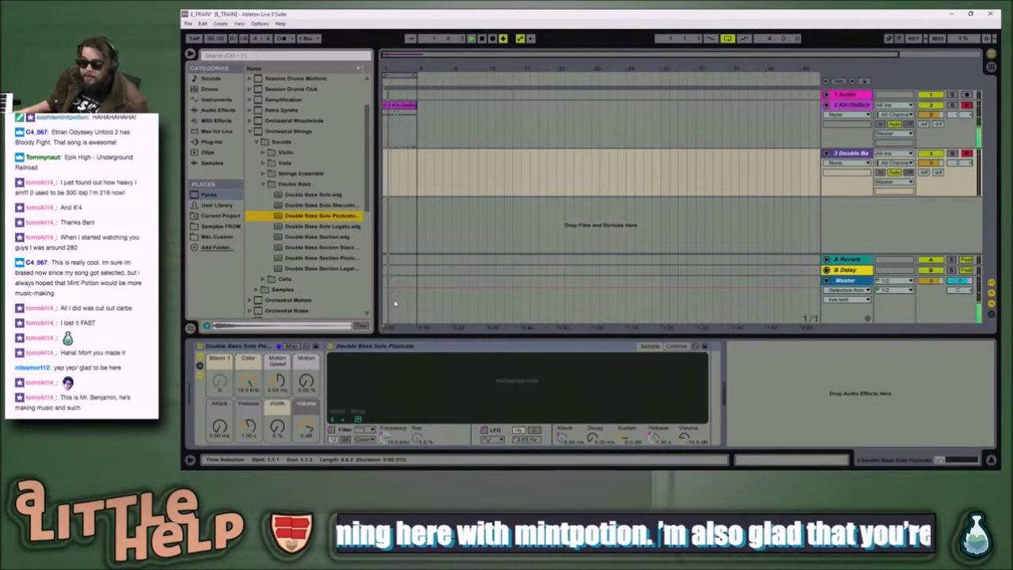
{"action": "left_click", "coordinate": [567, 117]}
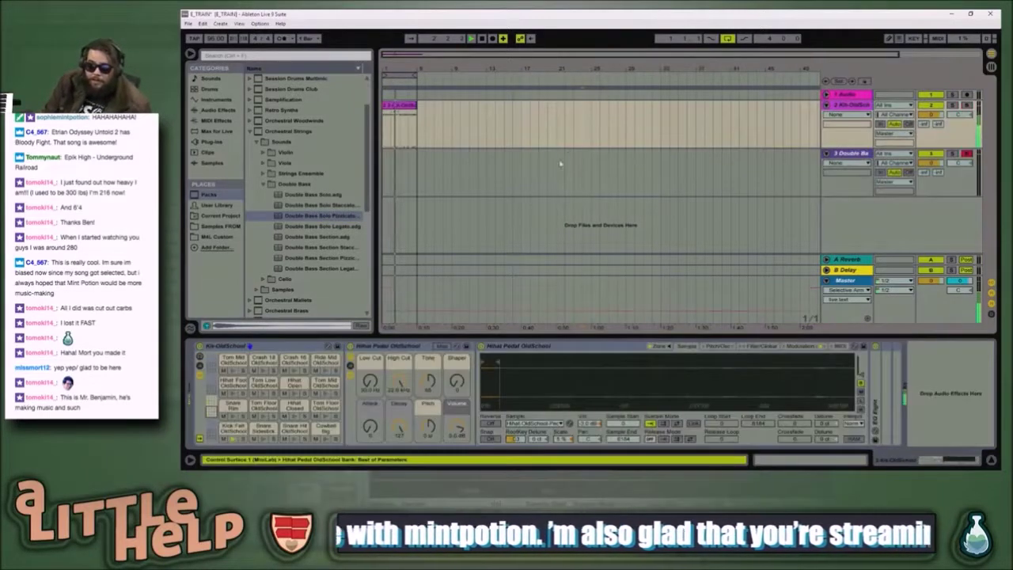
{"action": "left_click", "coordinate": [546, 169]}
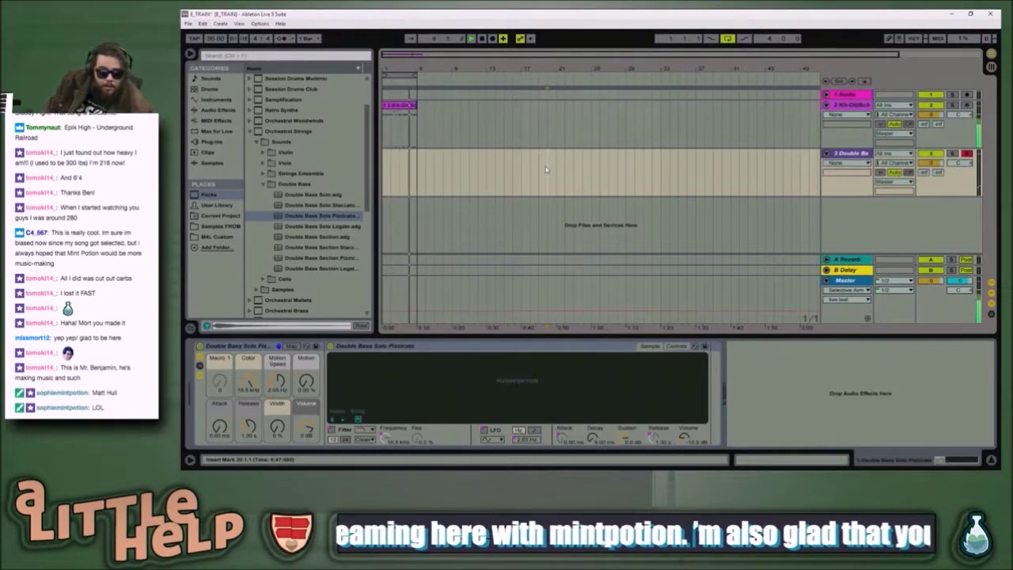
{"action": "key", "text": "F9"}
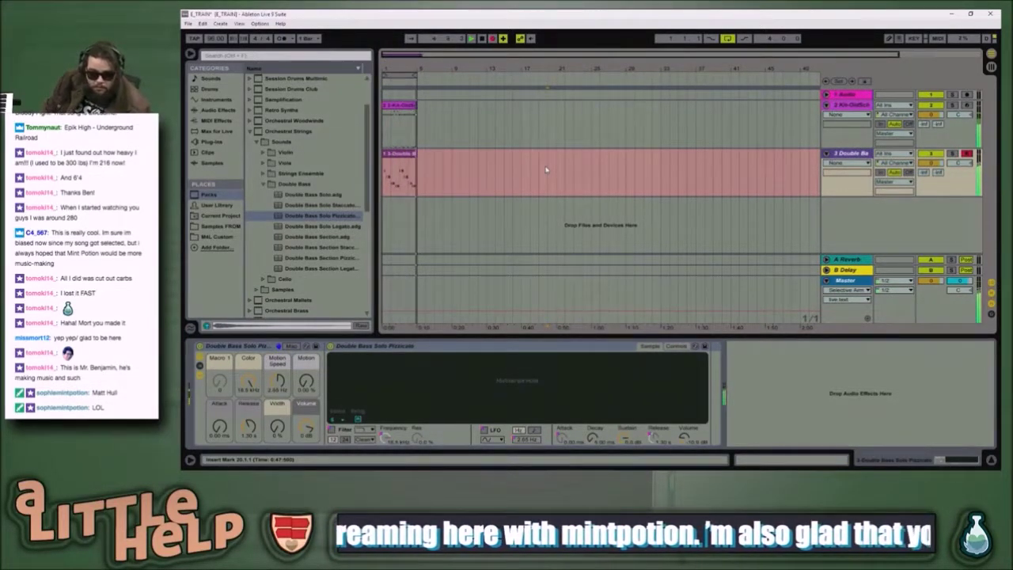
{"action": "key", "text": "F9"}
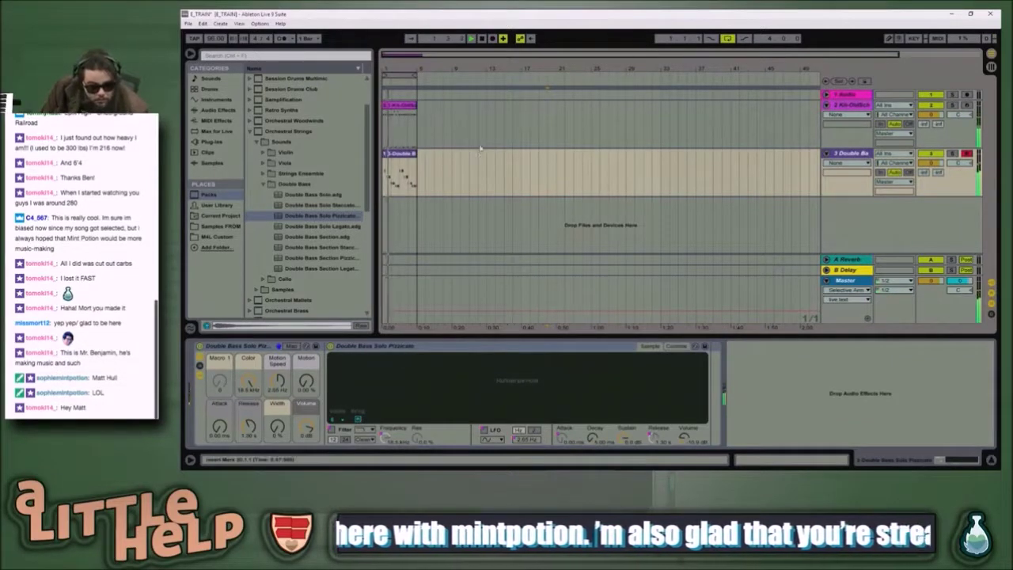
- Stop the playback, switch to Chrome and replay the opening of the Etrian Odyssey Untold 2 "Bloody Fight - Betting It All" video
{"action": "key", "text": "alt+Tab"}
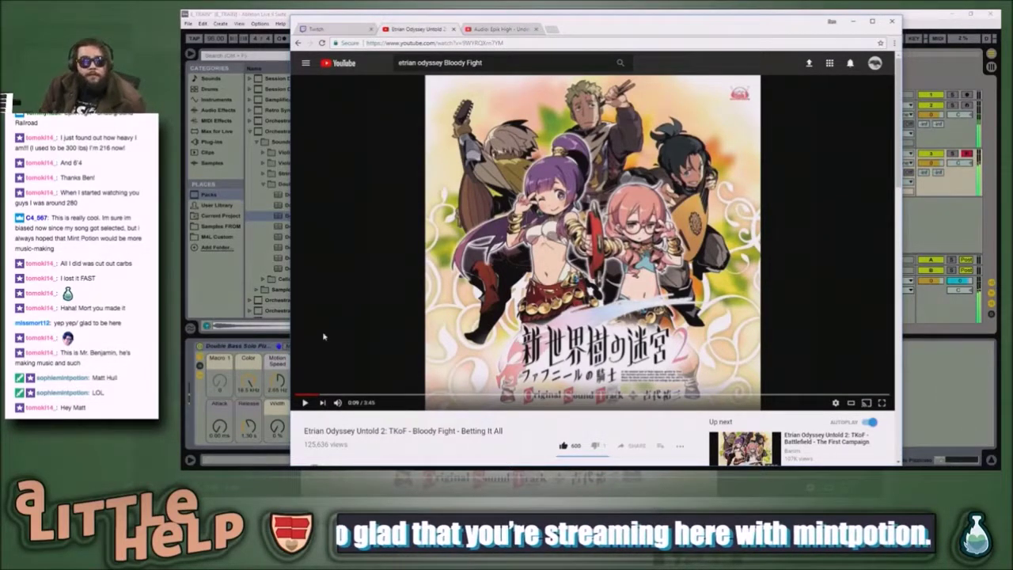
{"action": "key", "text": "alt+Tab"}
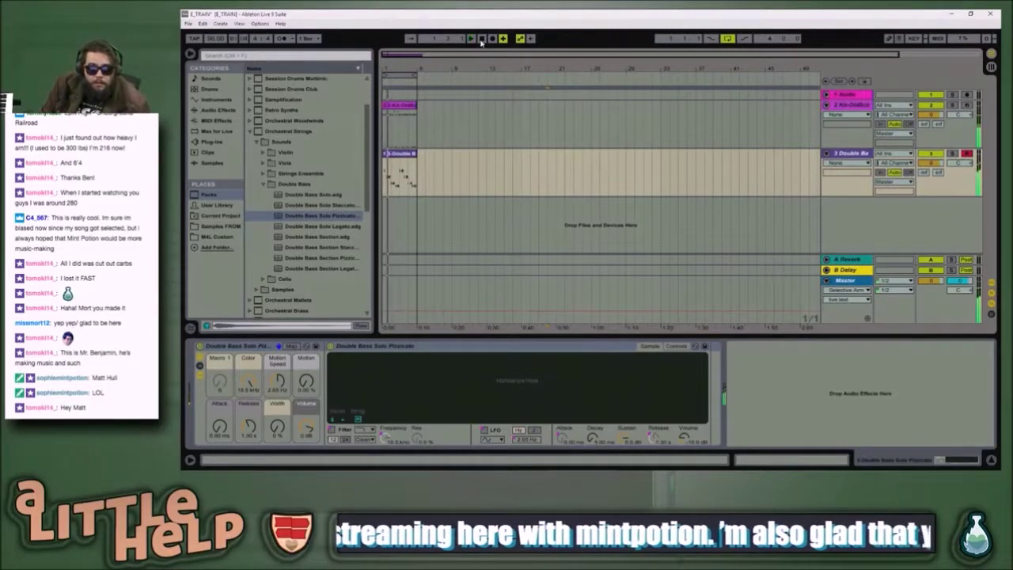
{"action": "key", "text": "alt+Tab"}
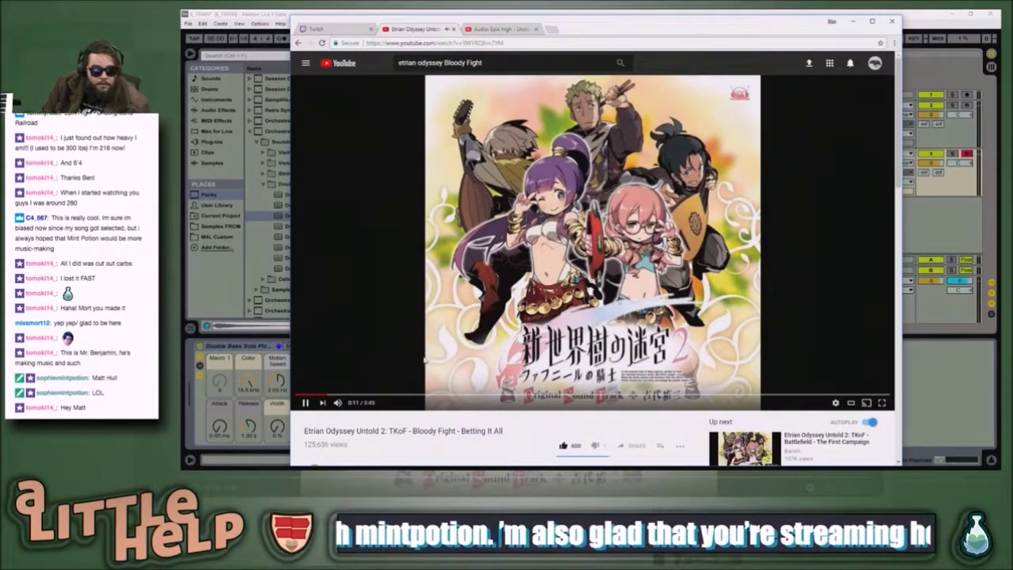
{"action": "left_click", "coordinate": [297, 395]}
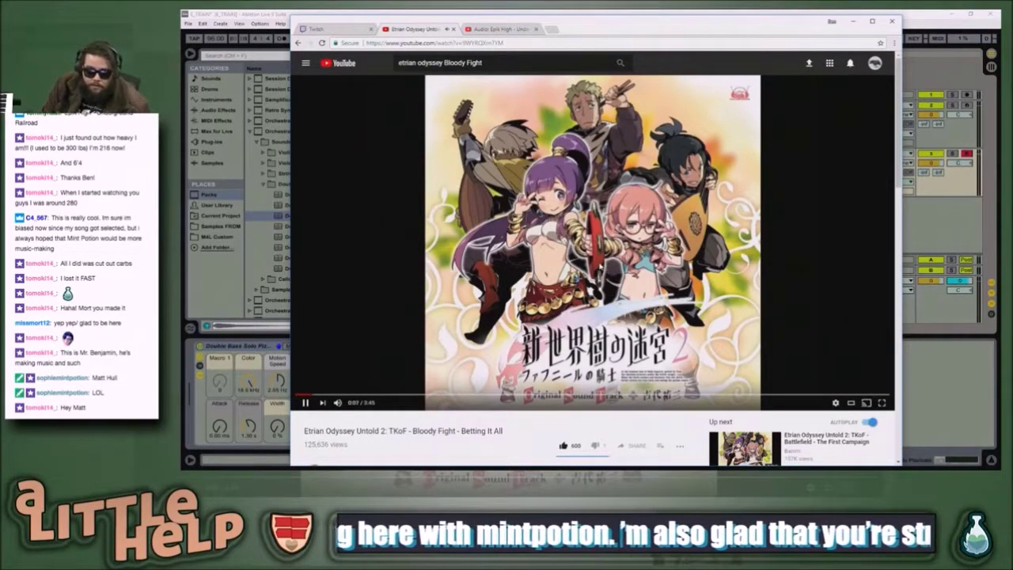
{"action": "left_click", "coordinate": [602, 266]}
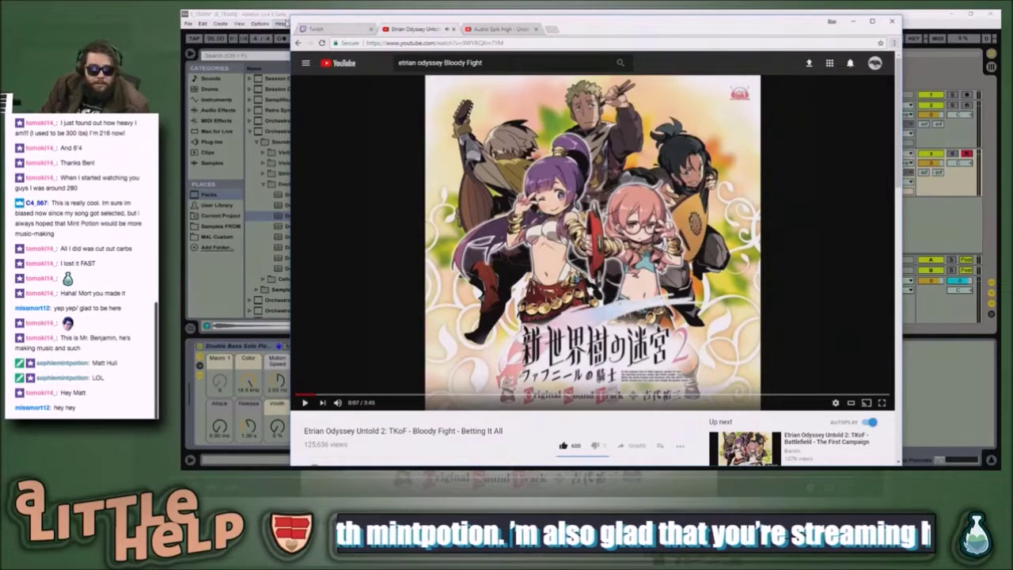
- Switch back to Ableton Live and insert a new MIDI track below the Double Bass track
{"action": "left_click", "coordinate": [284, 18]}
{"action": "left_click", "coordinate": [387, 219]}
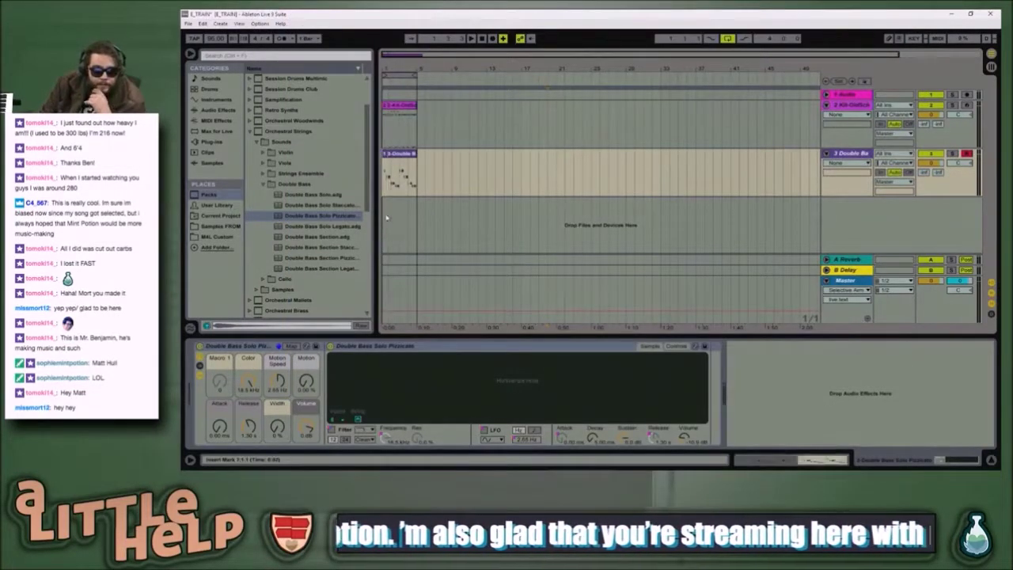
{"action": "scroll", "coordinate": [345, 201], "scroll_direction": "up", "scroll_amount": 2}
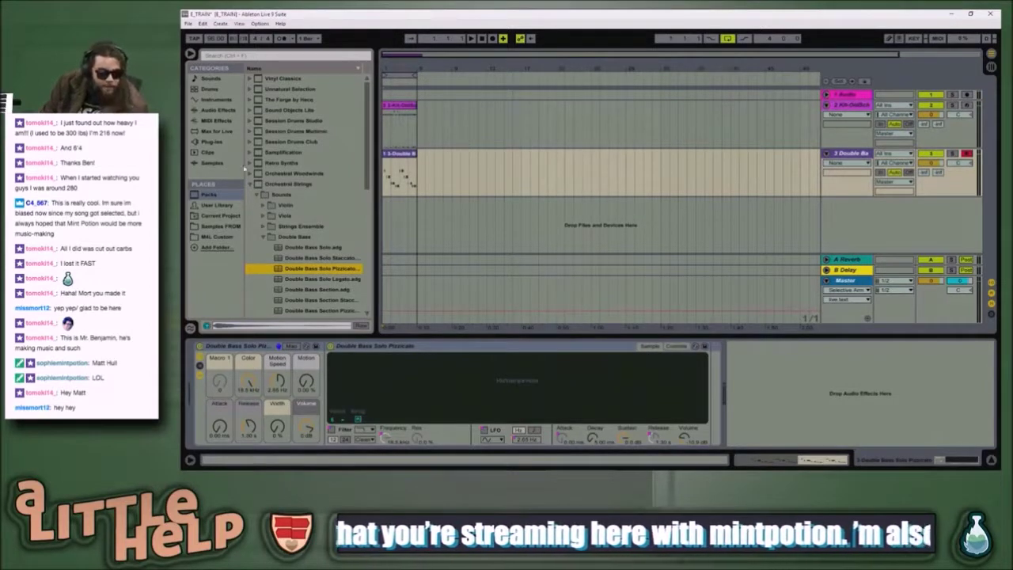
{"action": "left_click", "coordinate": [216, 121]}
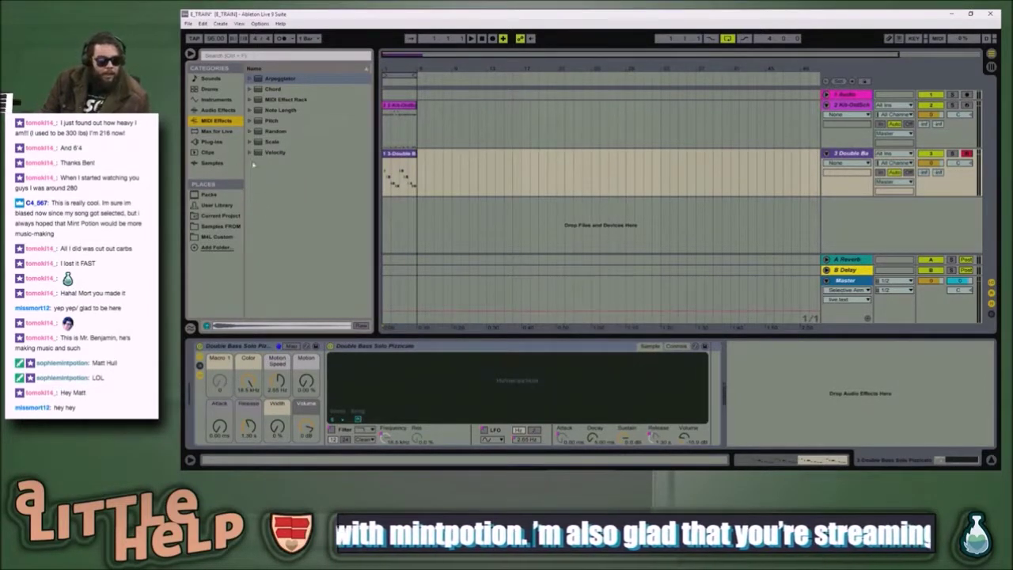
{"action": "left_click", "coordinate": [215, 102]}
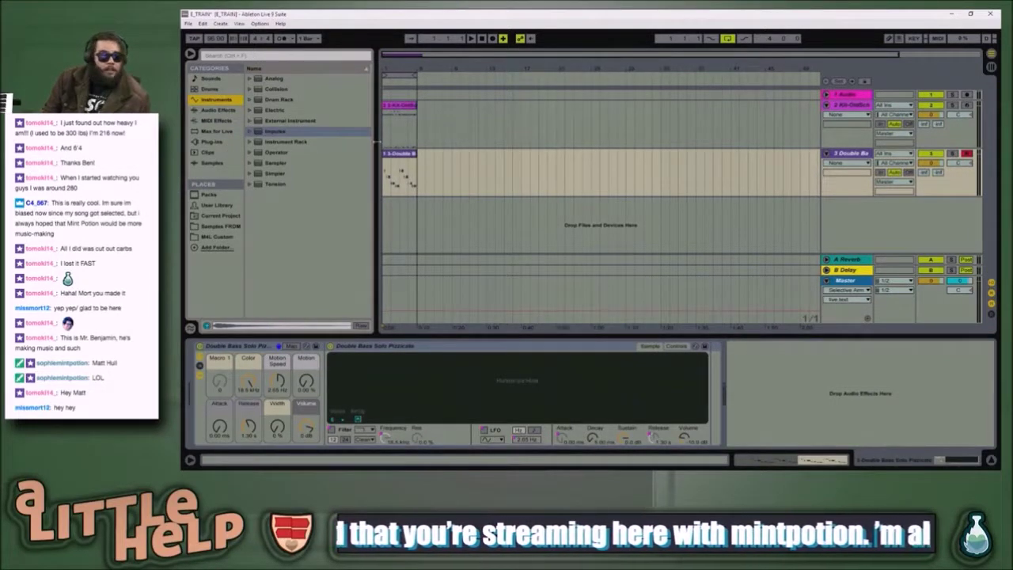
{"action": "left_click", "coordinate": [855, 154]}
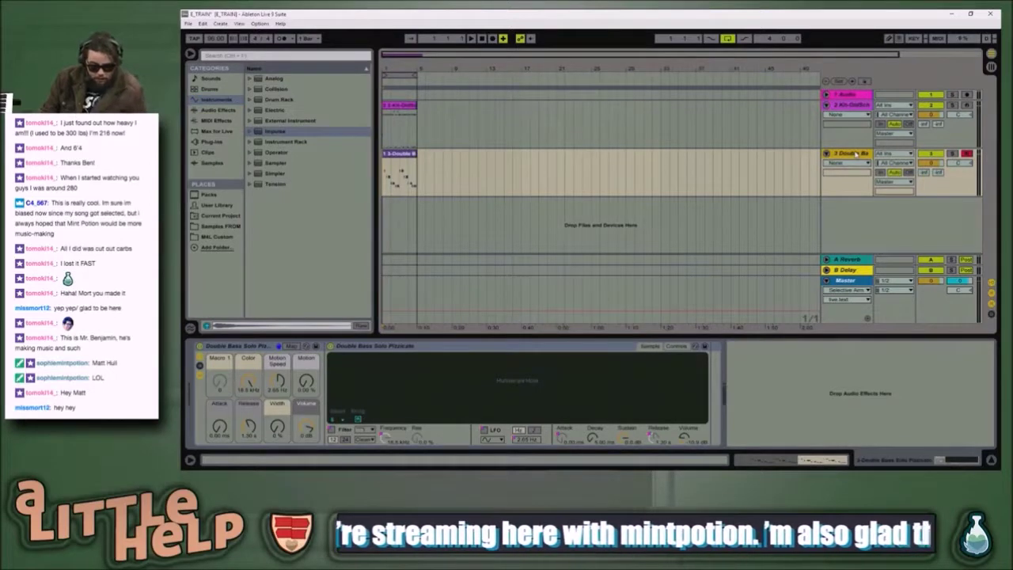
{"action": "key", "text": "ctrl+shift+t"}
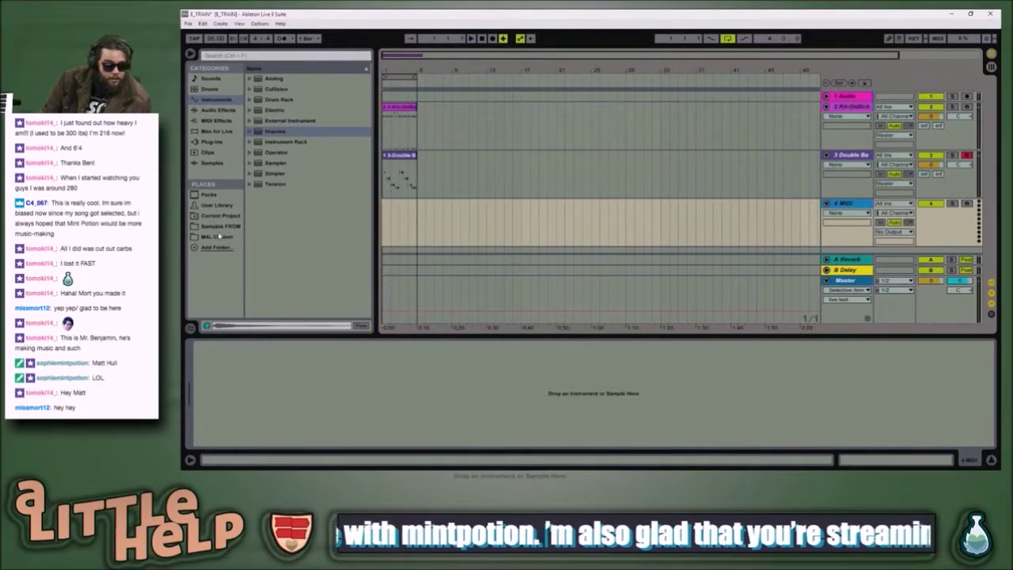
- Look through the custom folders and the Audio Effects, Max for Live and Instruments categories for a sound for the new track
{"action": "left_click", "coordinate": [218, 236]}
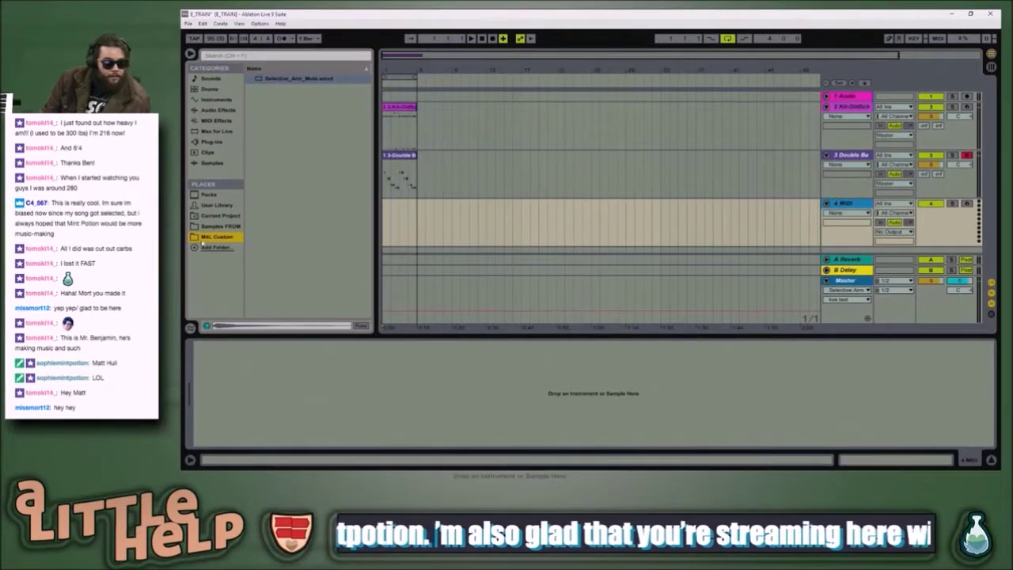
{"action": "left_click", "coordinate": [216, 227]}
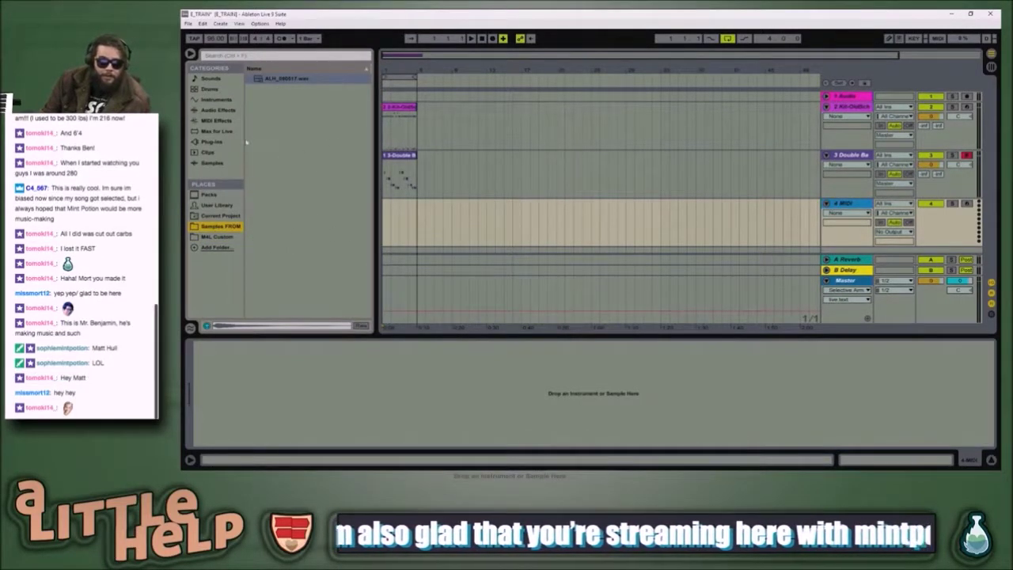
{"action": "left_click", "coordinate": [225, 111]}
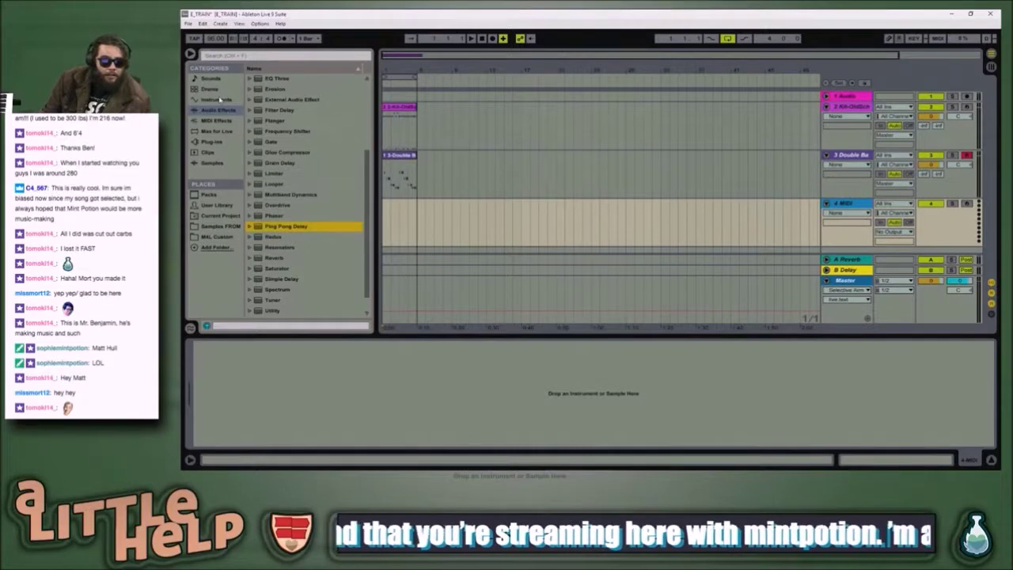
{"action": "key", "text": "Down"}
{"action": "key", "text": "Down"}
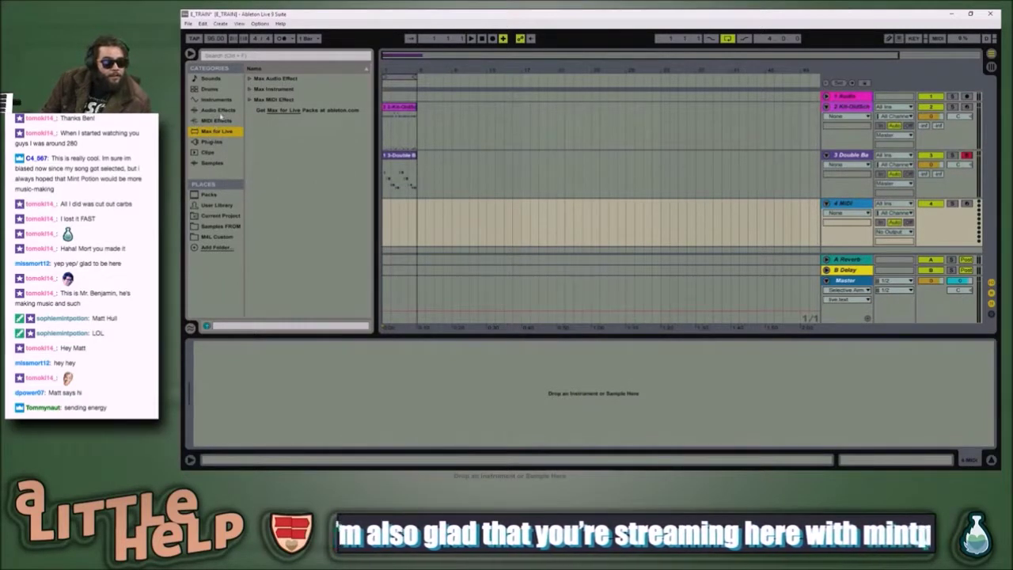
{"action": "left_click", "coordinate": [217, 100]}
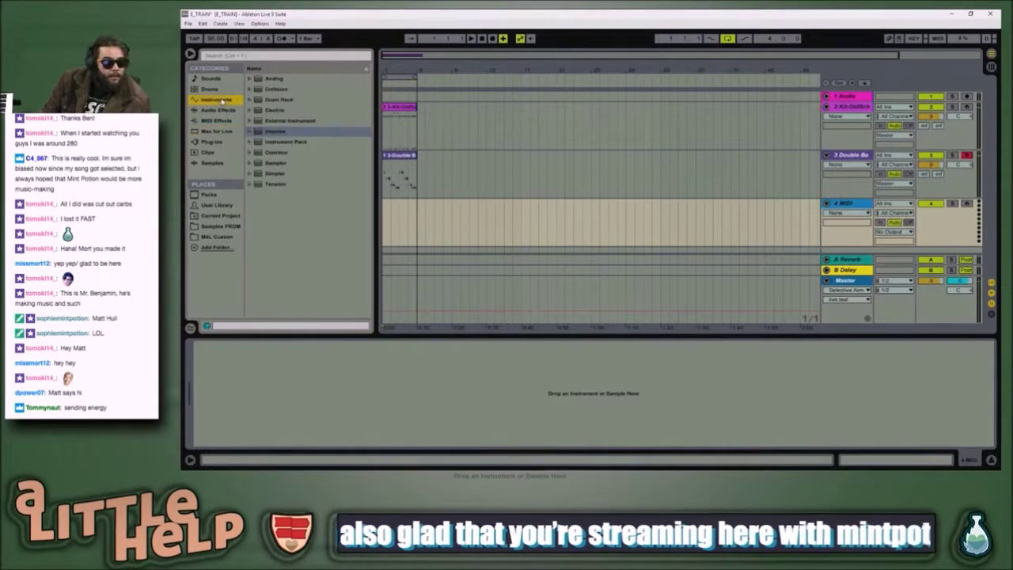
{"action": "left_click", "coordinate": [298, 153]}
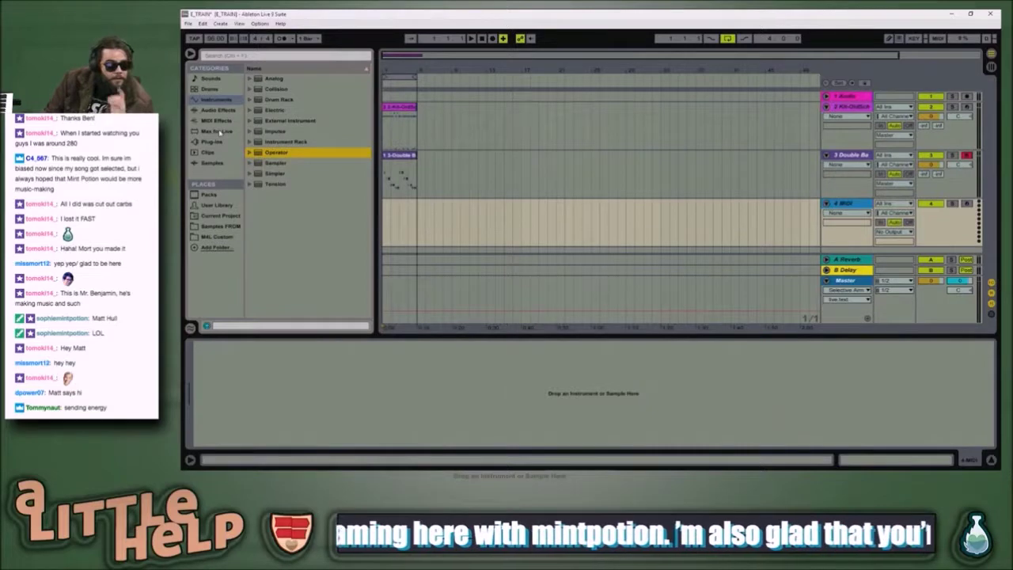
- Open the Electric instrument's Piano & Keys presets and audition the first ones, including Abstract MkII and Beckoner
{"action": "left_click", "coordinate": [273, 112]}
{"action": "key", "text": "Right"}
{"action": "key", "text": "Down"}
{"action": "key", "text": "Down"}
{"action": "key", "text": "Down"}
{"action": "key", "text": "Right"}
{"action": "key", "text": "Down"}
{"action": "key", "text": "Down"}
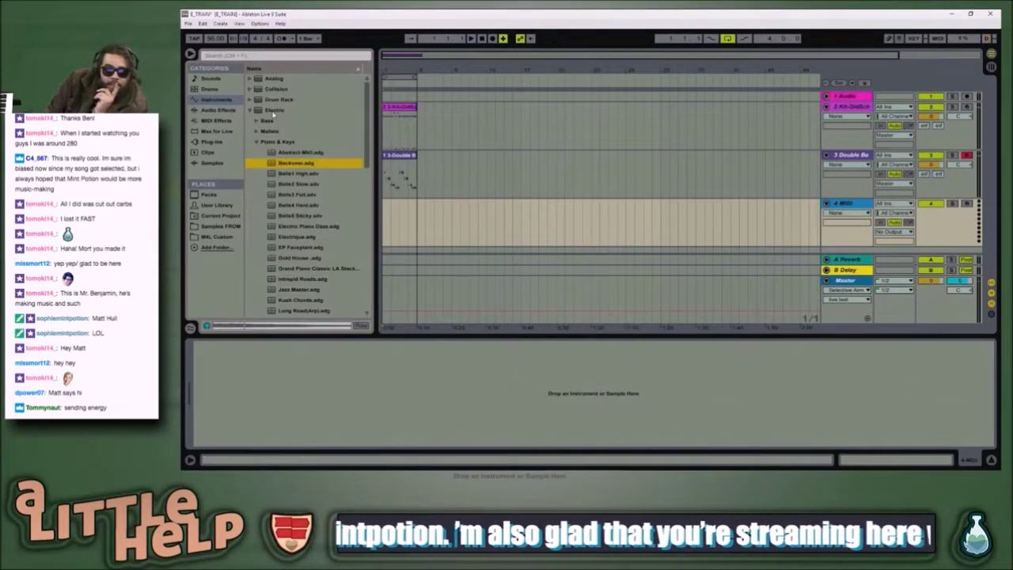
{"action": "key", "text": "Down"}
{"action": "key", "text": "Down"}
{"action": "key", "text": "Up"}
{"action": "key", "text": "Up"}
{"action": "key", "text": "Up"}
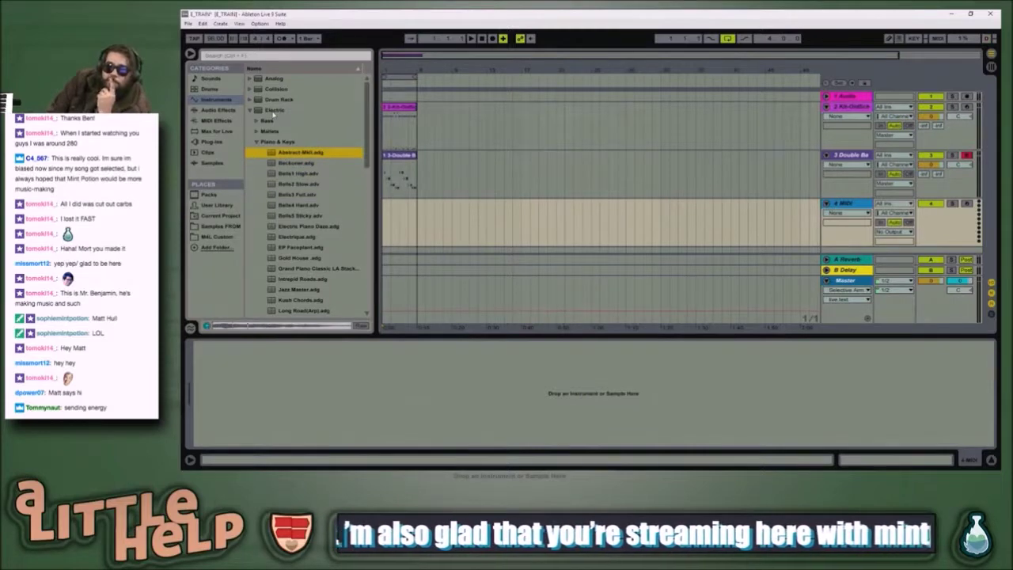
- Audition the Piano & Keys presets from the Bells sounds onward and load Gold House onto the new MIDI track
{"action": "key", "text": "Down"}
{"action": "key", "text": "Down"}
{"action": "key", "text": "Down"}
{"action": "key", "text": "Down"}
{"action": "key", "text": "Down"}
{"action": "key", "text": "Down"}
{"action": "key", "text": "Down"}
{"action": "key", "text": "Down"}
{"action": "key", "text": "Up"}
{"action": "key", "text": "Down"}
{"action": "key", "text": "Down"}
{"action": "key", "text": "Down"}
{"action": "key", "text": "Down"}
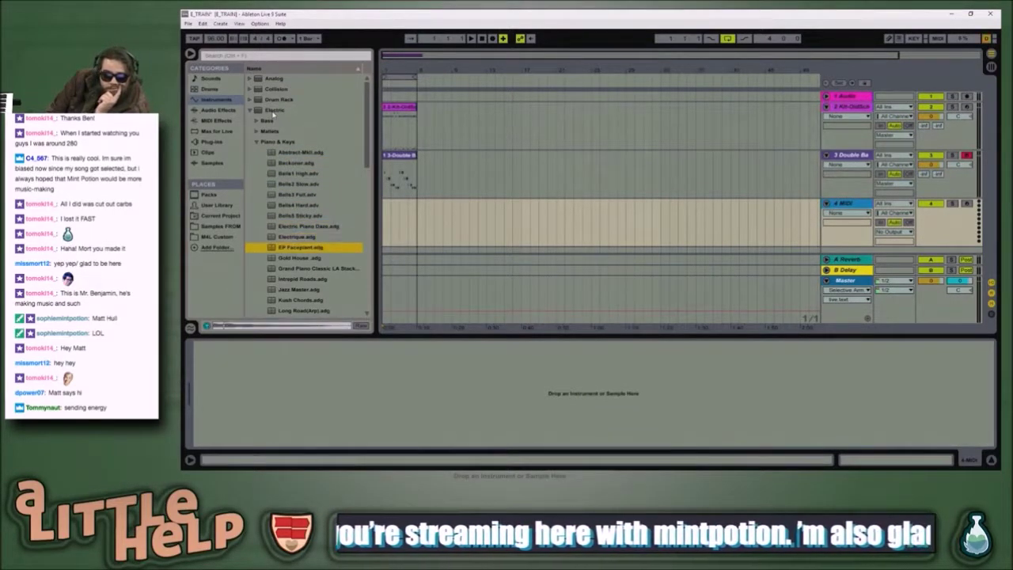
{"action": "key", "text": "Up"}
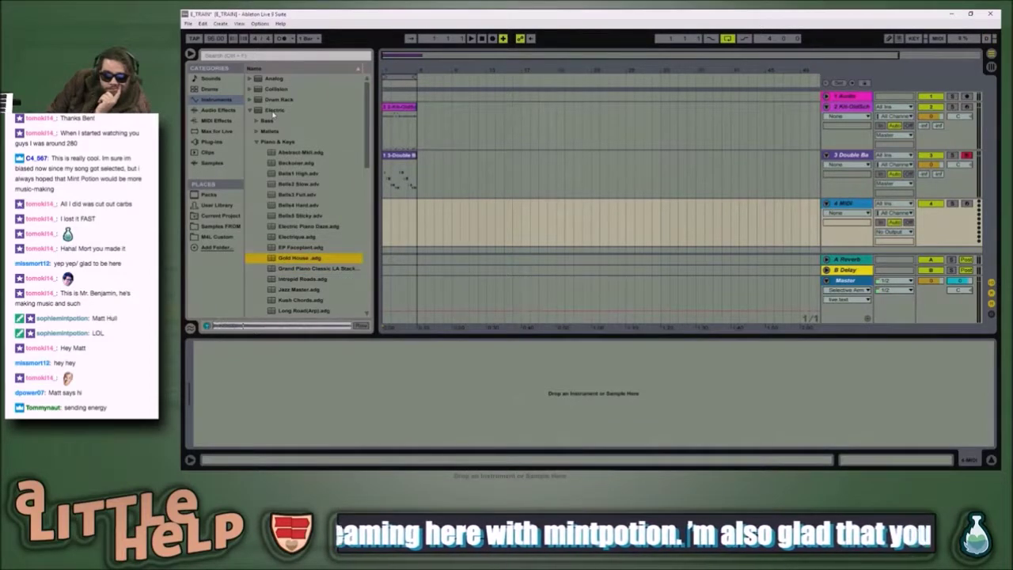
{"action": "key", "text": "Down"}
{"action": "key", "text": "Up"}
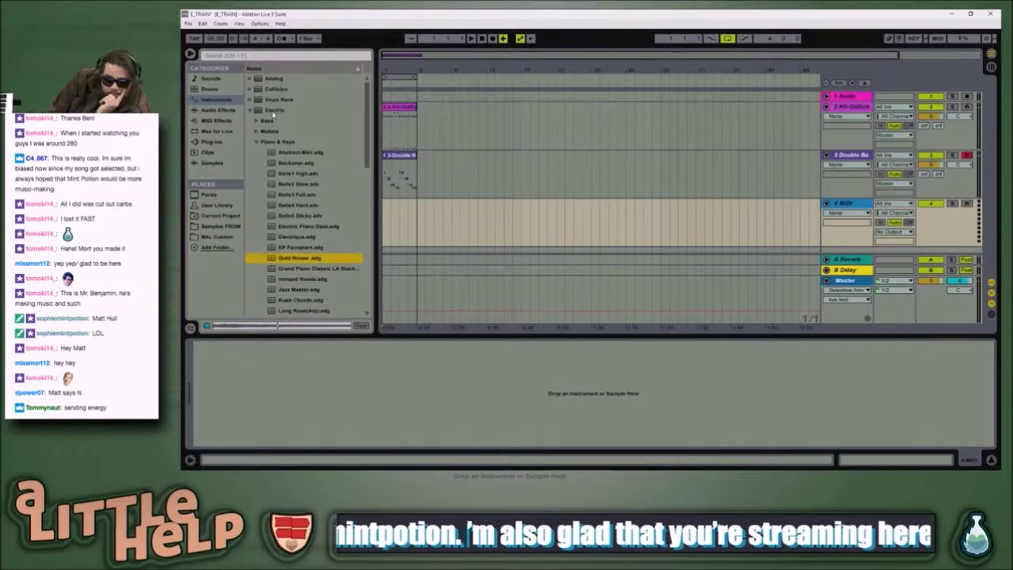
{"action": "key", "text": "Return"}
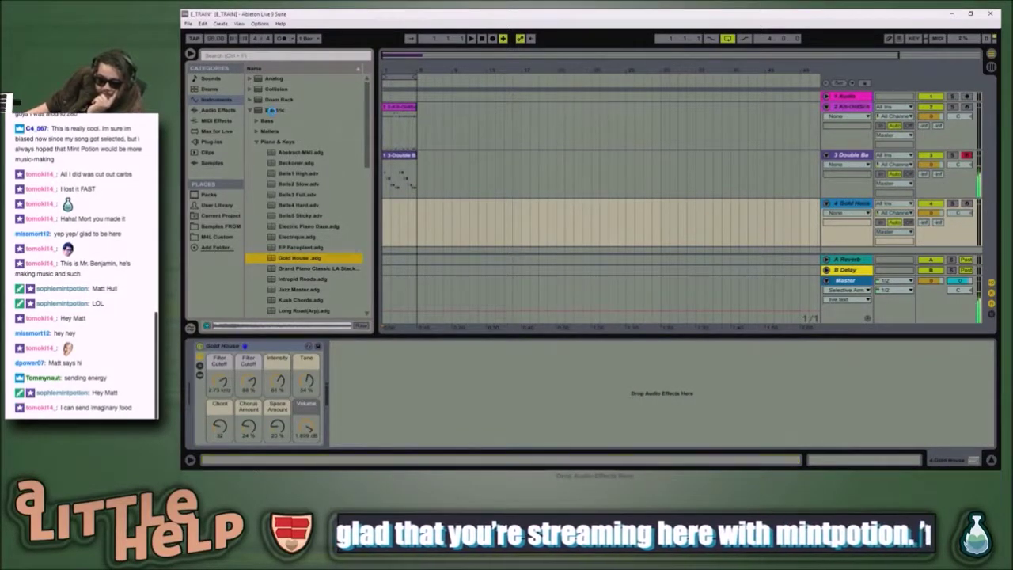
- Check the Audio preferences and change a recording option on the Record Warp Launch page of the Preferences
{"action": "left_click", "coordinate": [591, 188]}
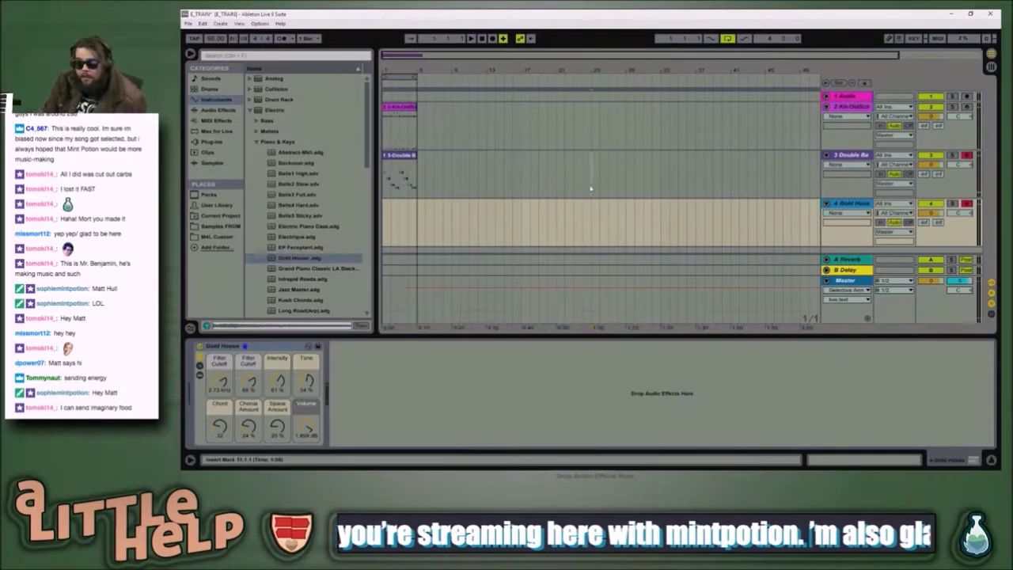
{"action": "key", "text": "ctrl+comma"}
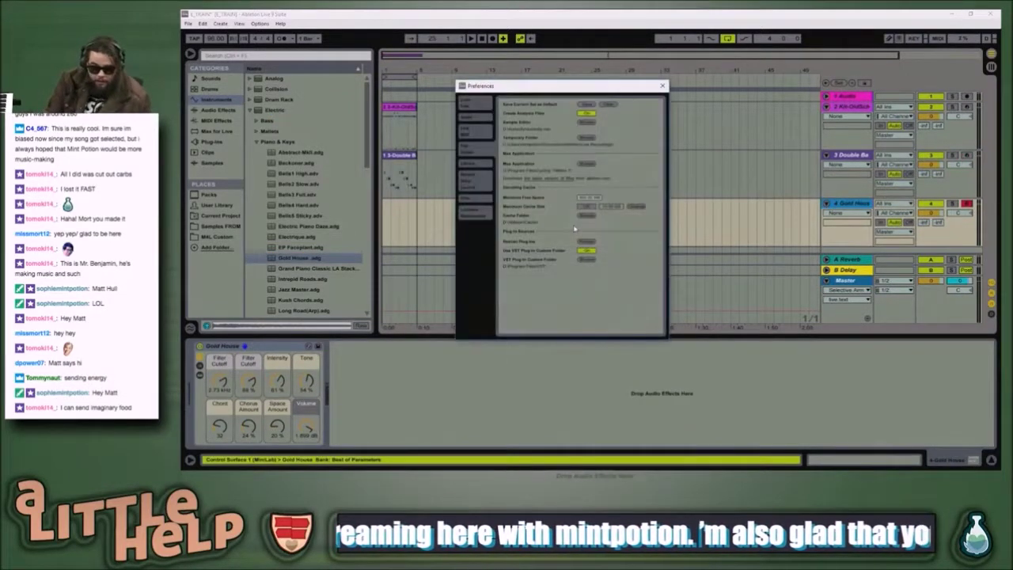
{"action": "left_click", "coordinate": [479, 122]}
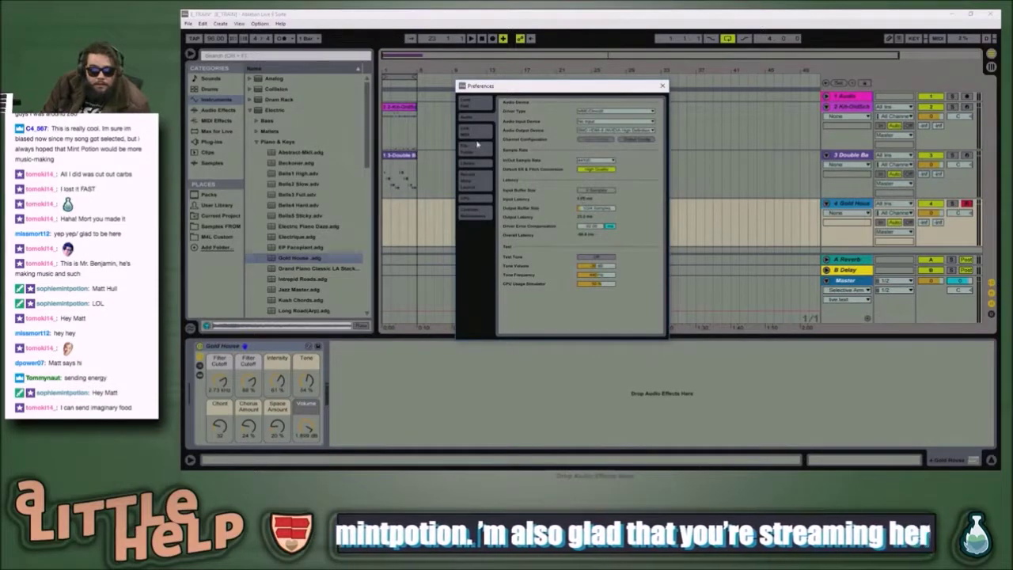
{"action": "left_click", "coordinate": [473, 178]}
{"action": "left_click", "coordinate": [586, 140]}
{"action": "left_click", "coordinate": [662, 86]}
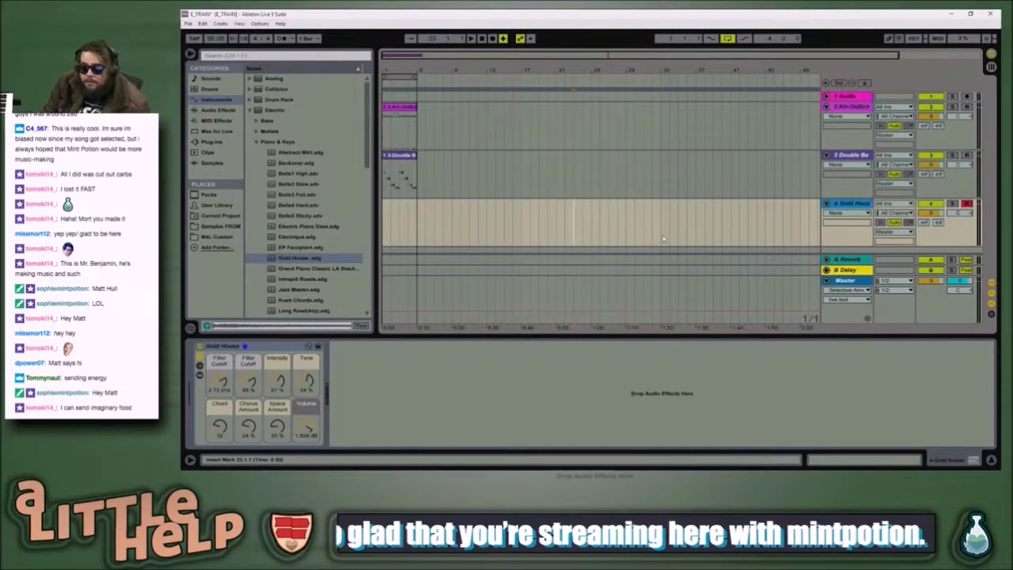
- Return the insert marker to the start of the arrangement at 1.1.1
{"action": "left_click", "coordinate": [626, 186]}
{"action": "left_click", "coordinate": [645, 218]}
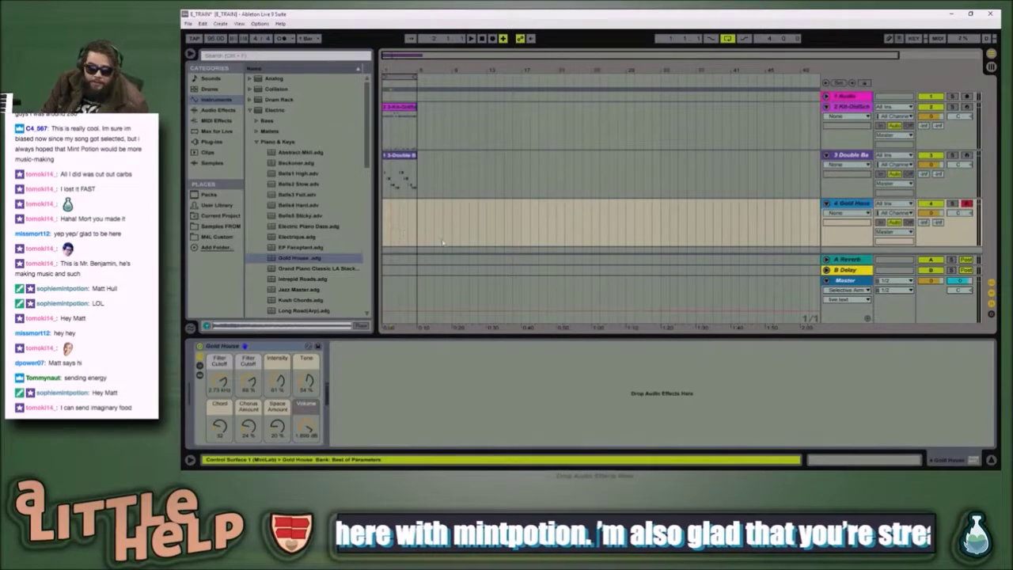
{"action": "key", "text": "Home"}
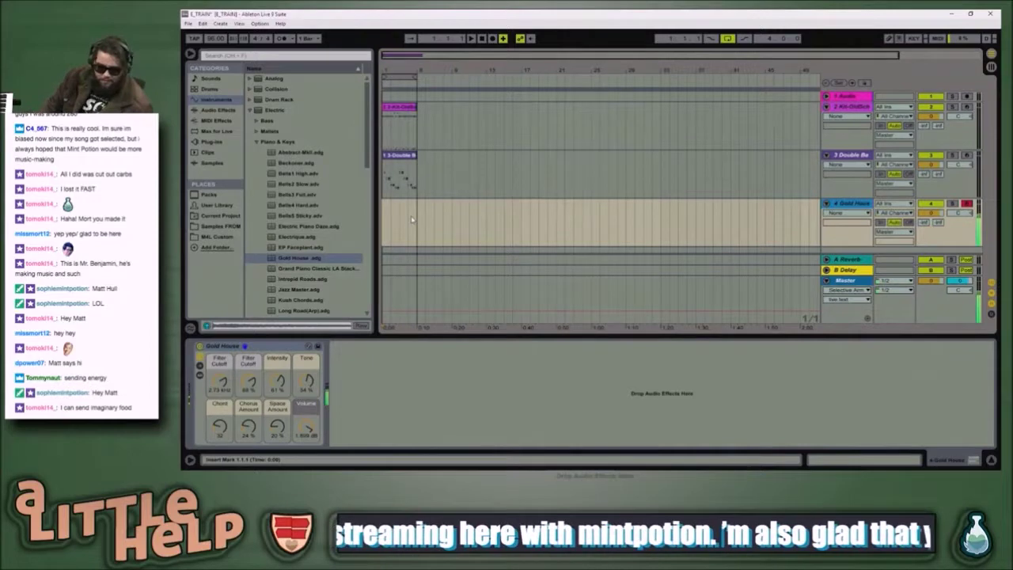
- Audition the remaining Piano & Keys presets and replace Gold House on the fourth track with MkI1 Dirty Piano
{"action": "left_click", "coordinate": [333, 260]}
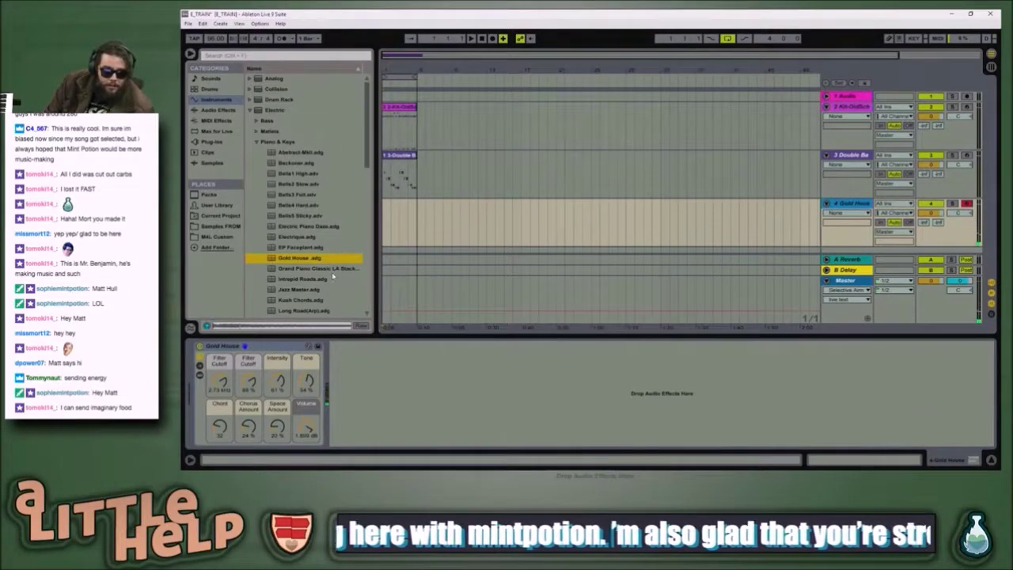
{"action": "key", "text": "Down"}
{"action": "key", "text": "Down"}
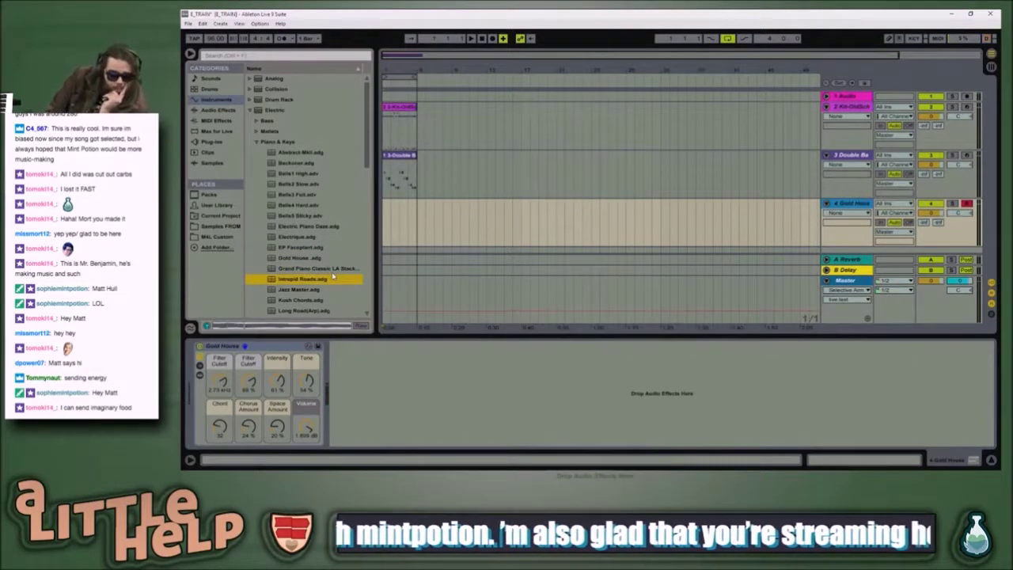
{"action": "key", "text": "Down"}
{"action": "key", "text": "Up"}
{"action": "key", "text": "Down"}
{"action": "key", "text": "Down"}
{"action": "key", "text": "Down"}
{"action": "key", "text": "Down"}
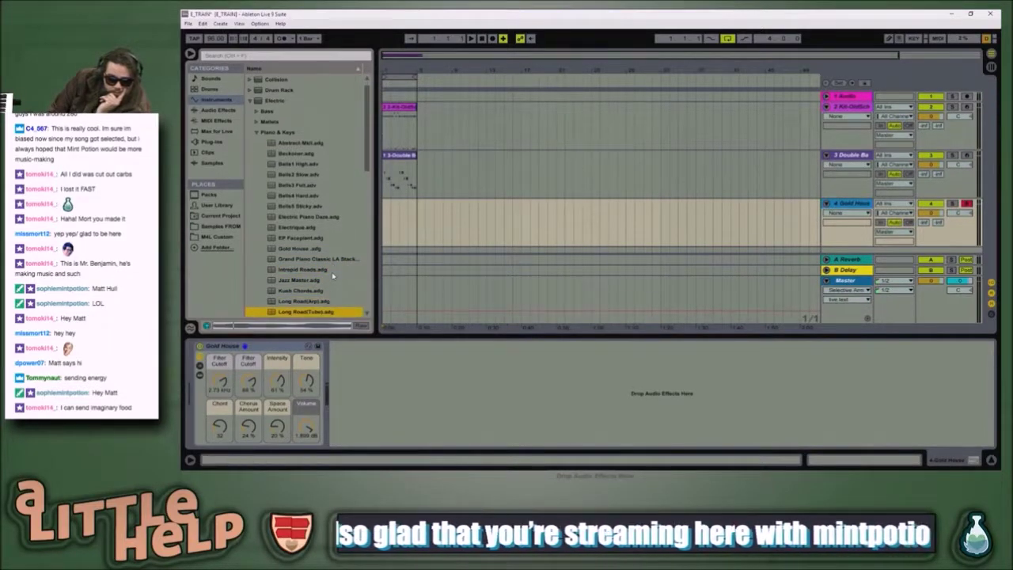
{"action": "key", "text": "Down"}
{"action": "key", "text": "Down"}
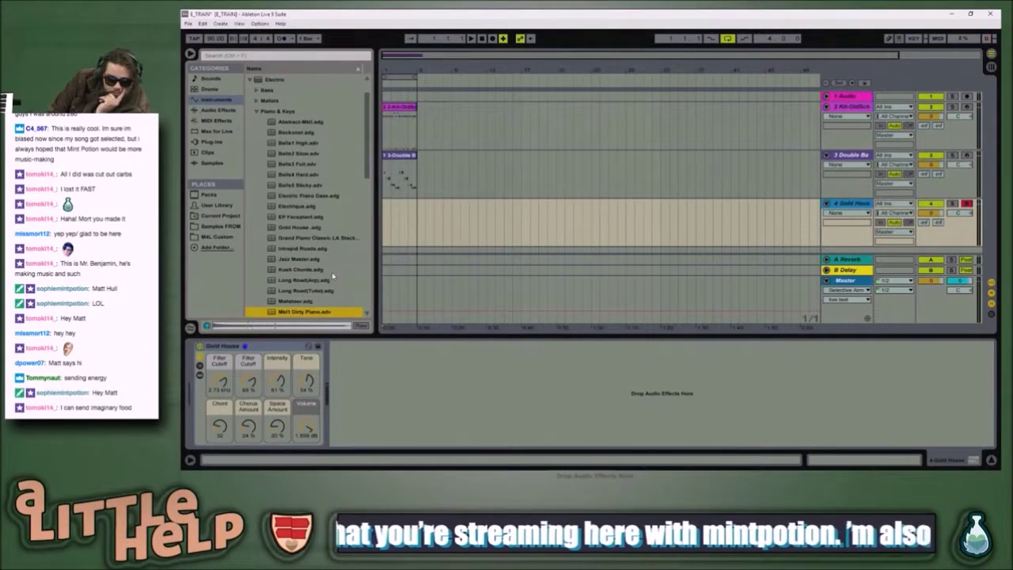
{"action": "key", "text": "Down"}
{"action": "key", "text": "Down"}
{"action": "key", "text": "Down"}
{"action": "key", "text": "Down"}
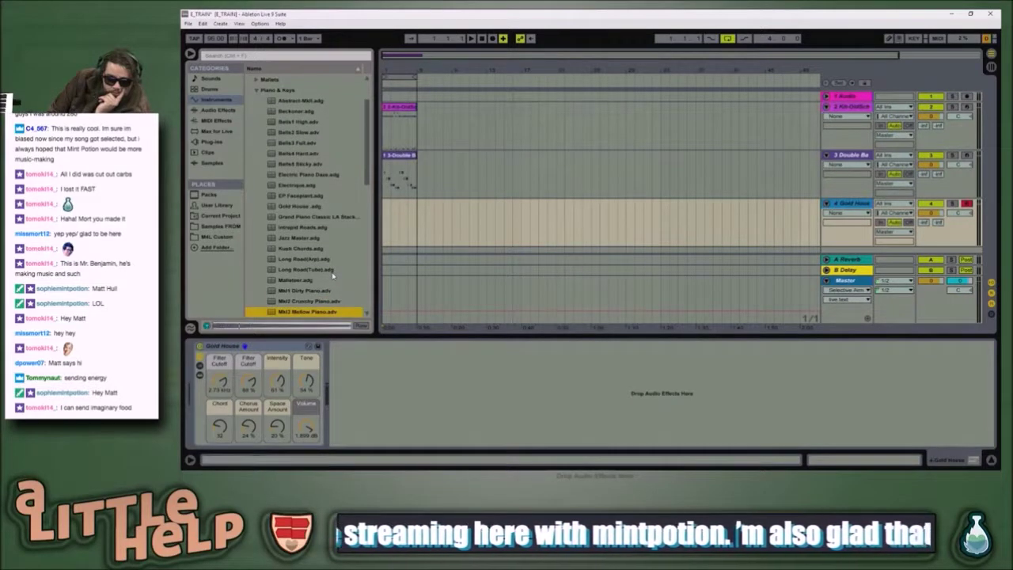
{"action": "key", "text": "Down"}
{"action": "key", "text": "Up"}
{"action": "key", "text": "Up"}
{"action": "key", "text": "Up"}
{"action": "key", "text": "Up"}
{"action": "key", "text": "Up"}
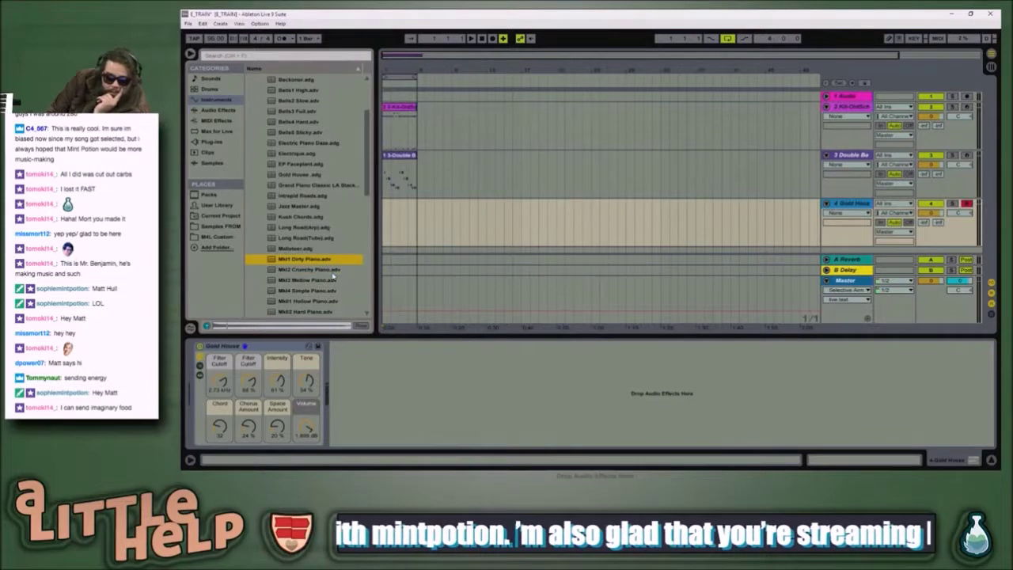
{"action": "key", "text": "Return"}
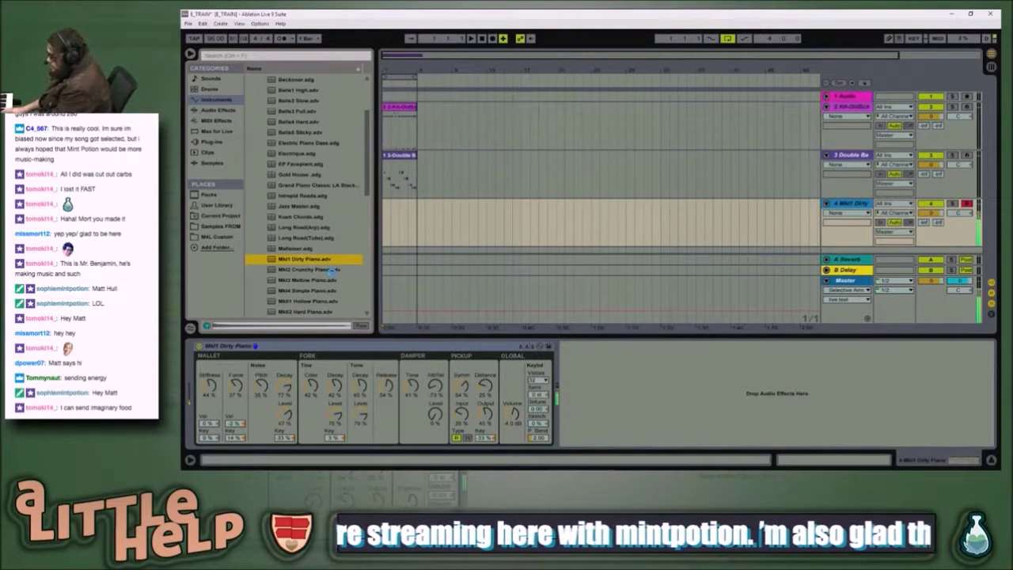
- Play the four-bar loop of drums and double bass, and stop the playback
{"action": "key", "text": "space"}
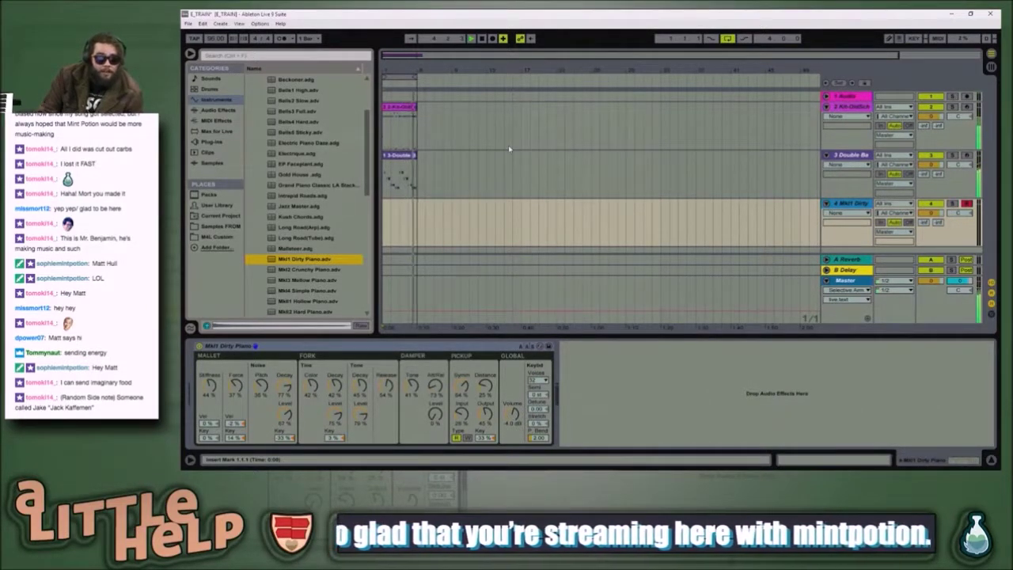
{"action": "key", "text": "space"}
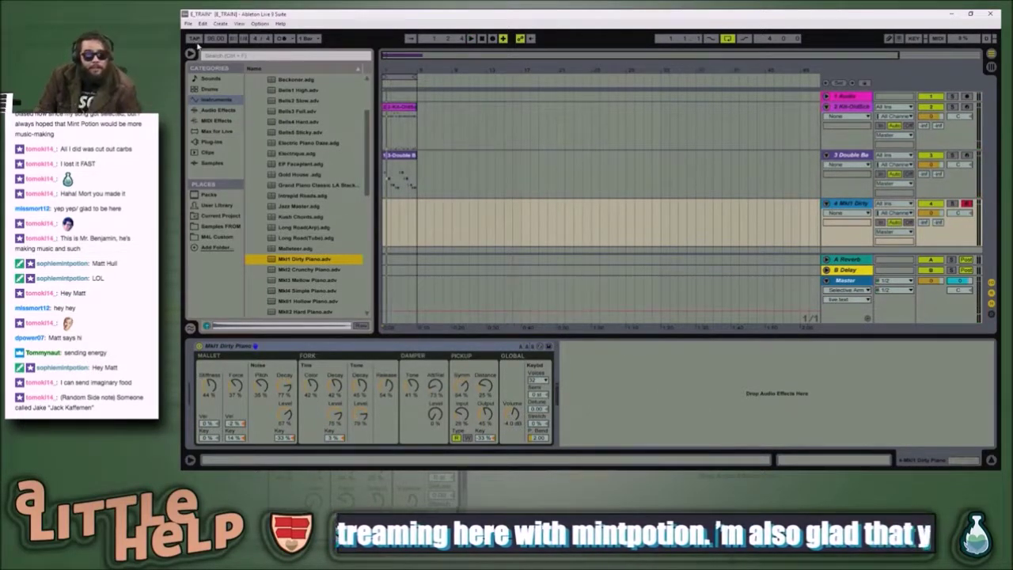
- Turn on the metronome and set the song tempo to 75 BPM
{"action": "left_click", "coordinate": [282, 39]}
{"action": "left_click", "coordinate": [195, 40]}
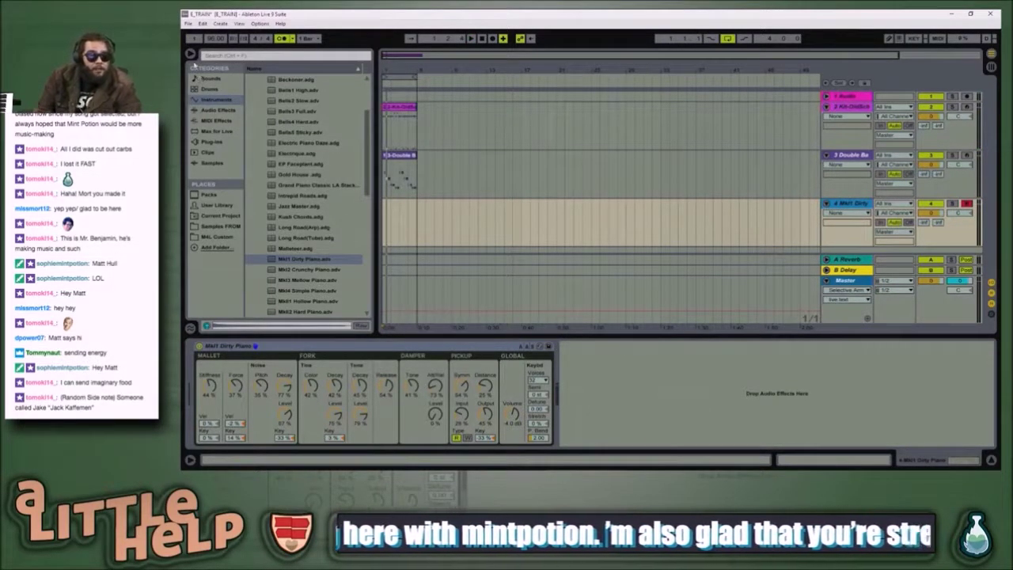
{"action": "left_click_drag", "start_coordinate": [218, 39], "coordinate": [218, 53]}
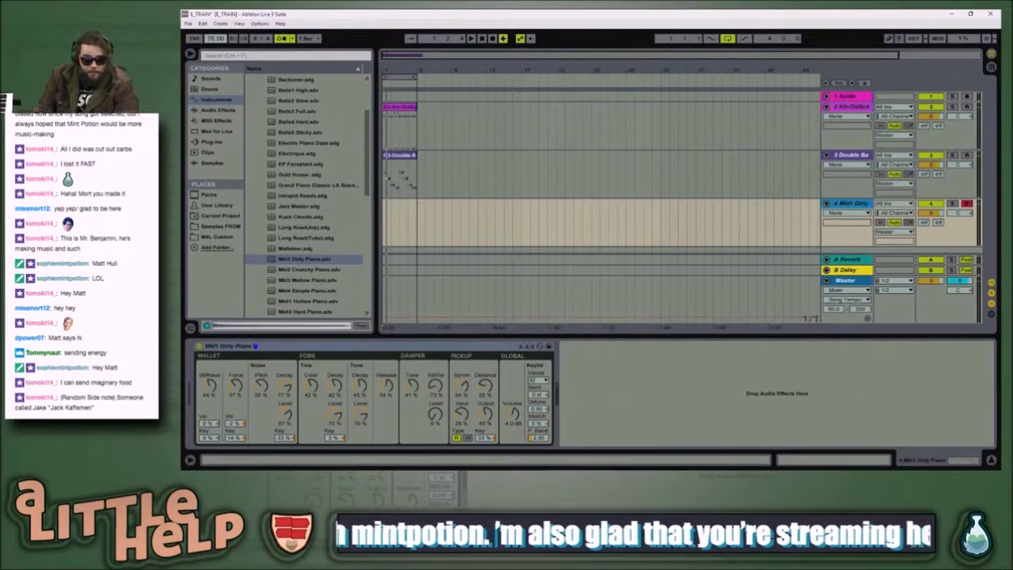
- Play the loop and record a four-bar electric piano take on the fourth track
{"action": "key", "text": "space"}
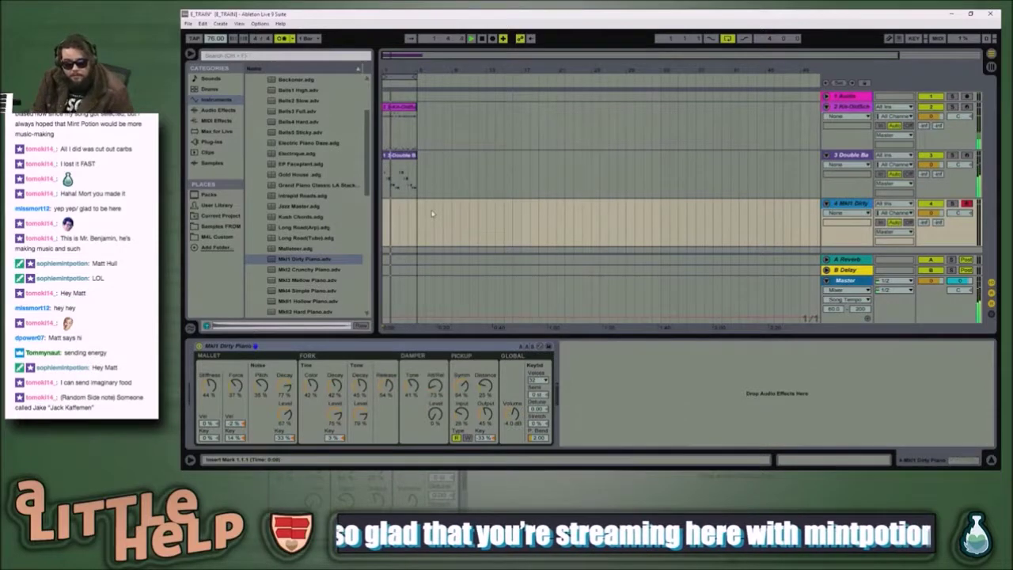
{"action": "key", "text": "XF86AudioRaiseVolume"}
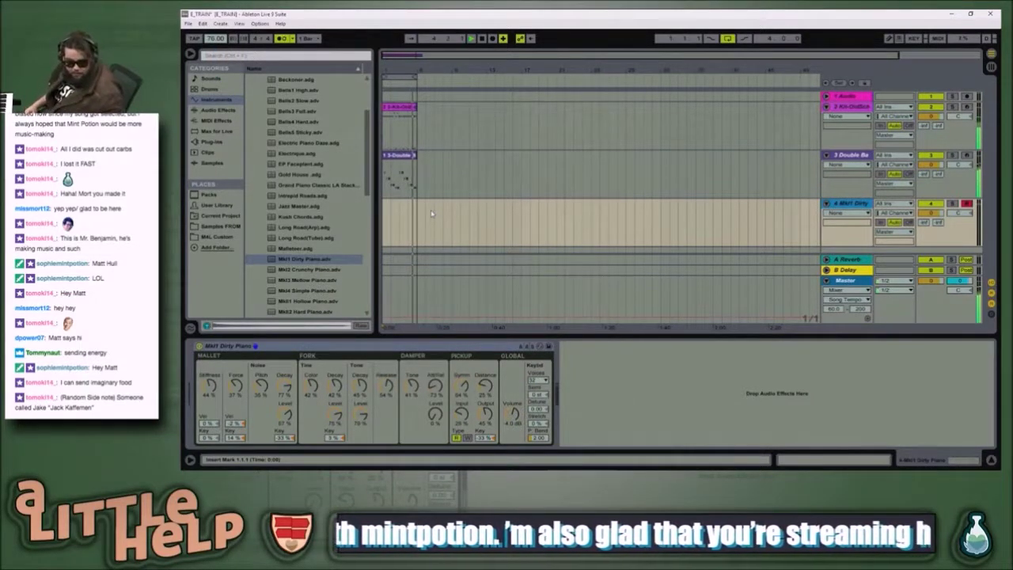
{"action": "key", "text": "F9"}
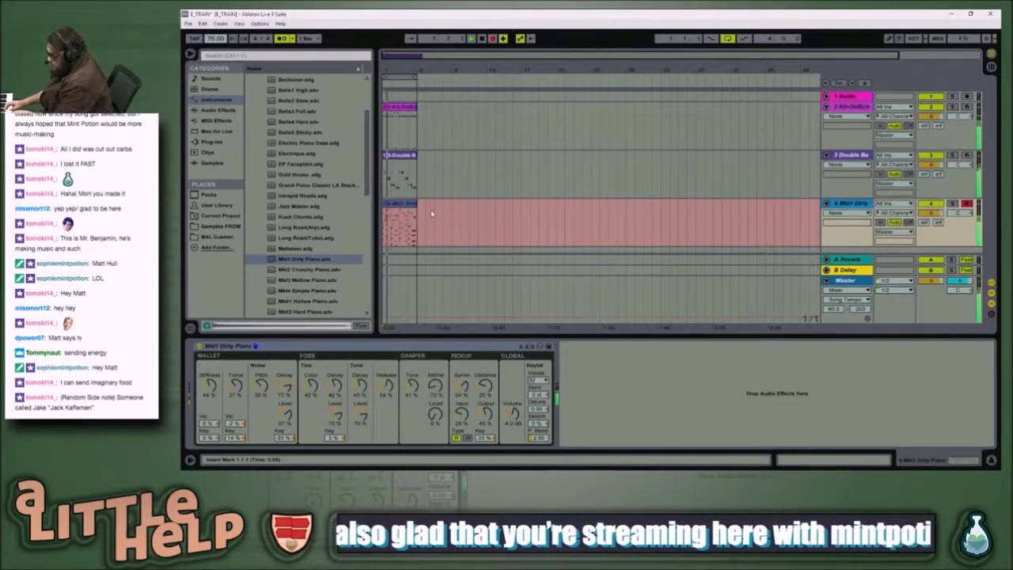
{"action": "key", "text": "space"}
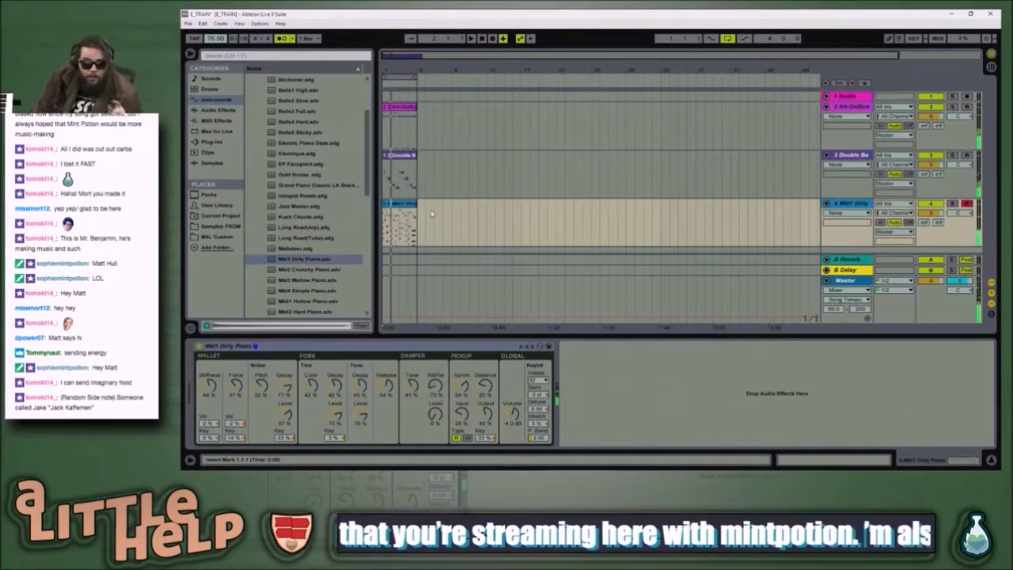
- Open the recorded piano clip and examine its notes in the enlarged note editor
{"action": "left_click", "coordinate": [408, 204]}
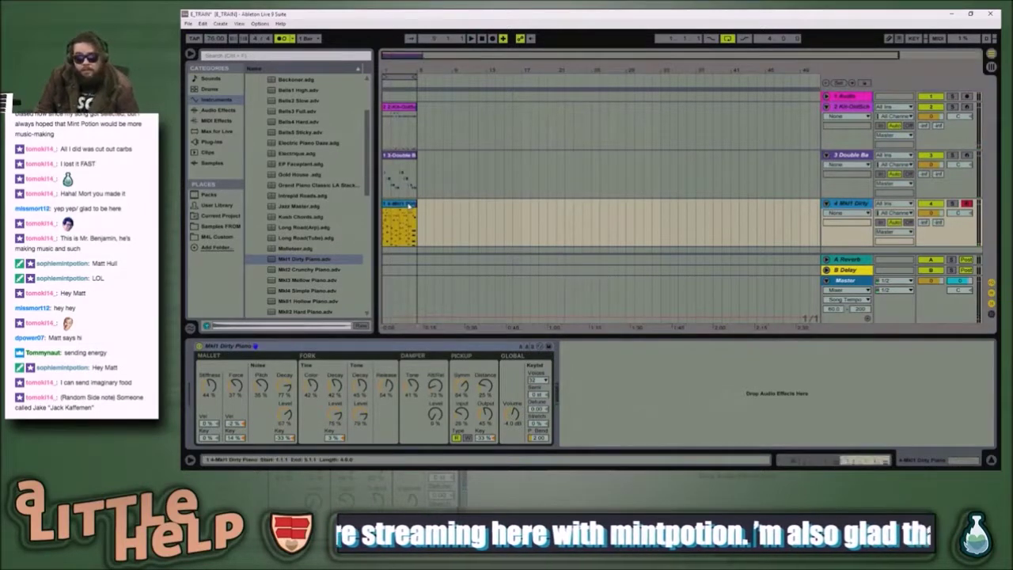
{"action": "double_click", "coordinate": [409, 204]}
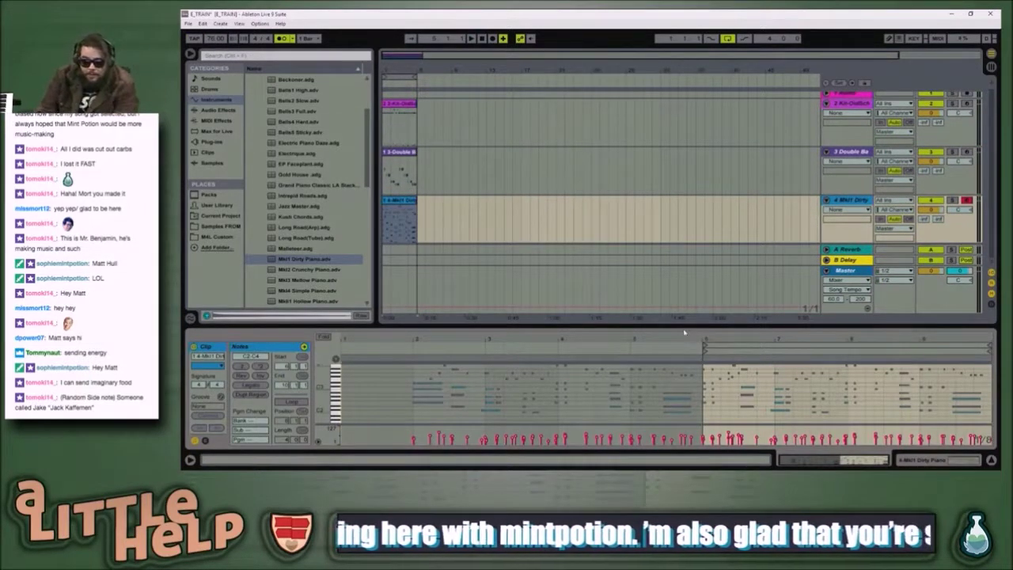
{"action": "left_click_drag", "start_coordinate": [685, 333], "coordinate": [681, 190]}
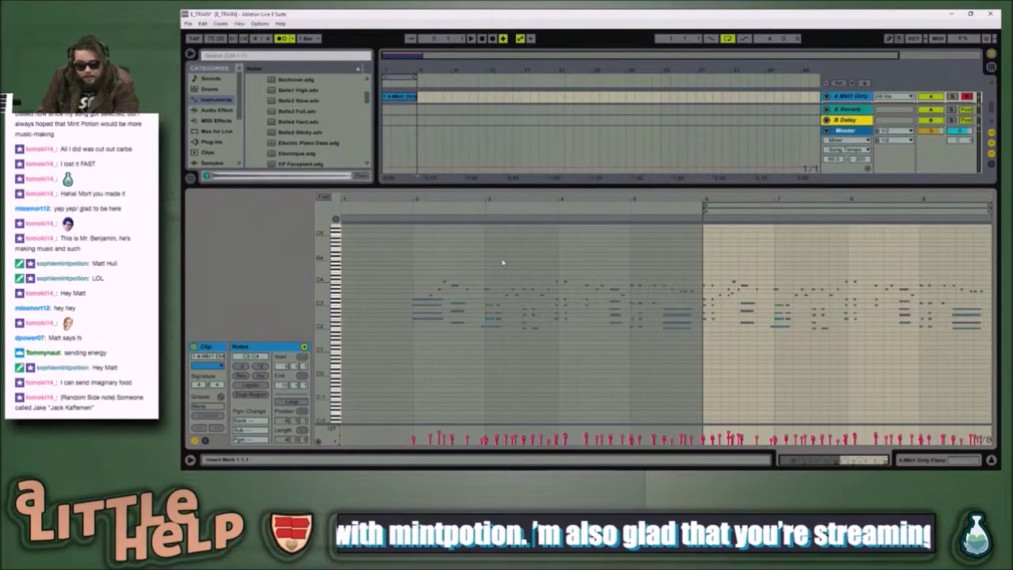
{"action": "left_click_drag", "start_coordinate": [716, 190], "coordinate": [729, 308]}
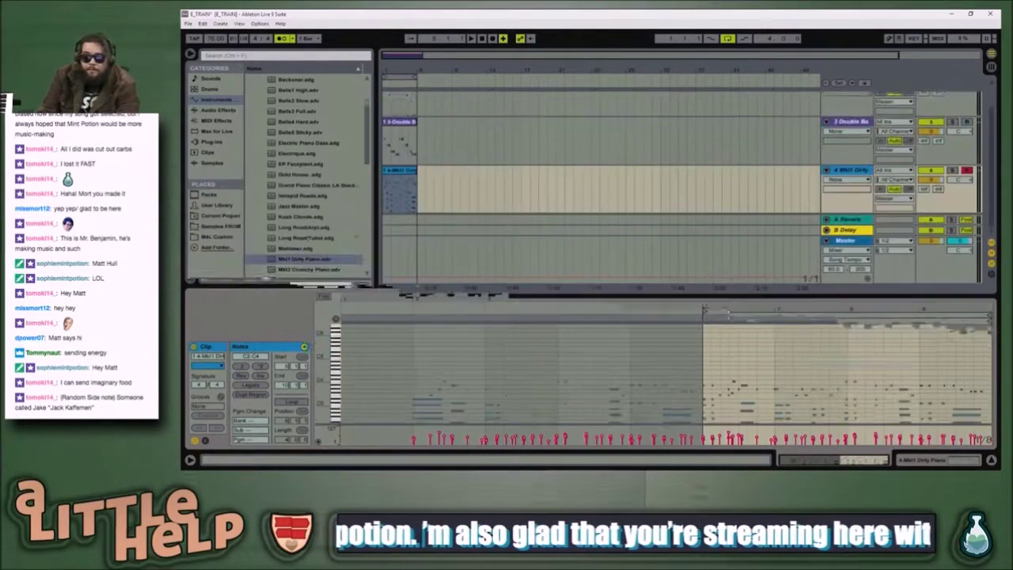
{"action": "left_click", "coordinate": [634, 226]}
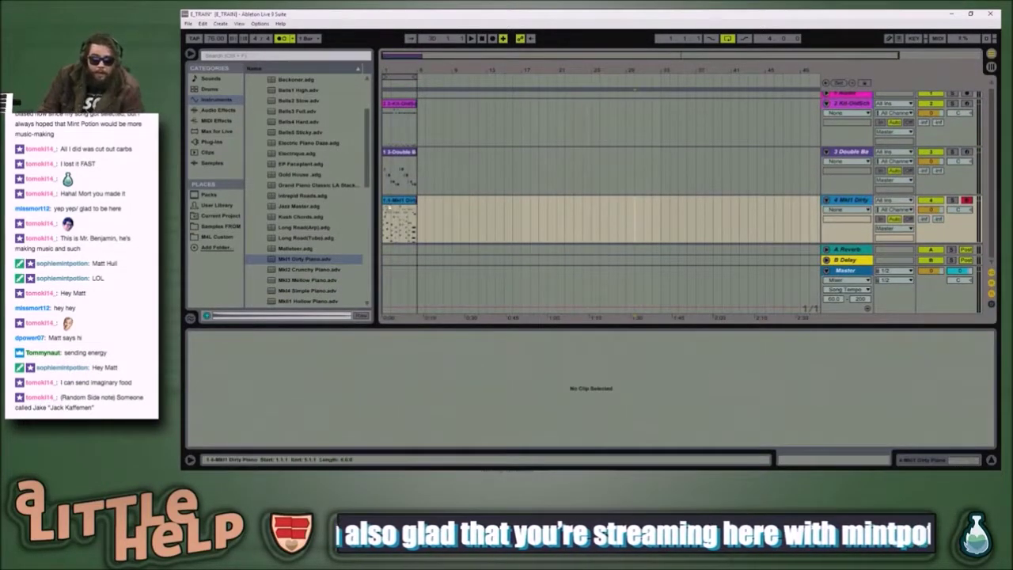
- Delete the four-bar piano clip from the fourth track and return the insert marker to 1.1.1
{"action": "left_click", "coordinate": [400, 226]}
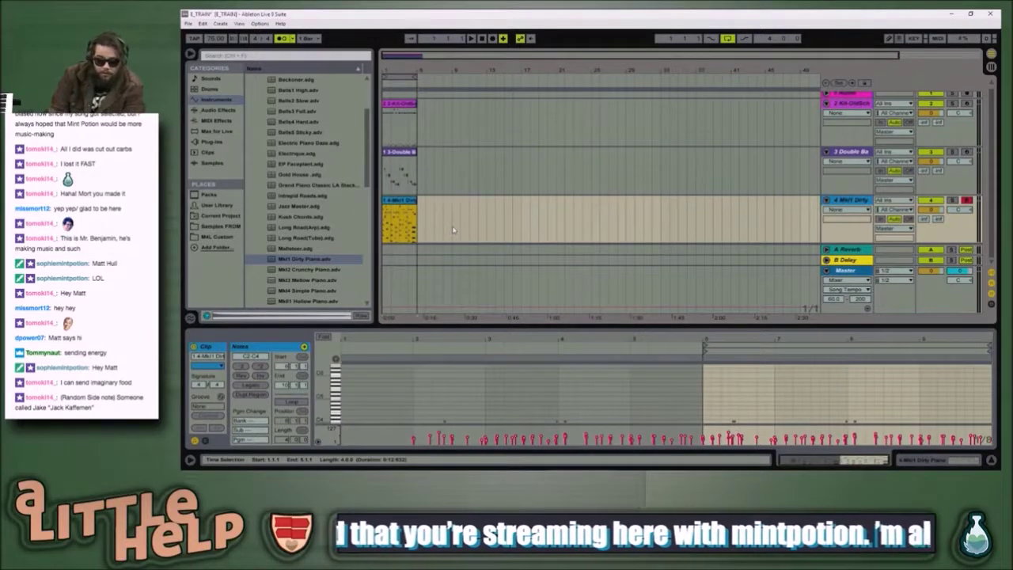
{"action": "left_click", "coordinate": [453, 230]}
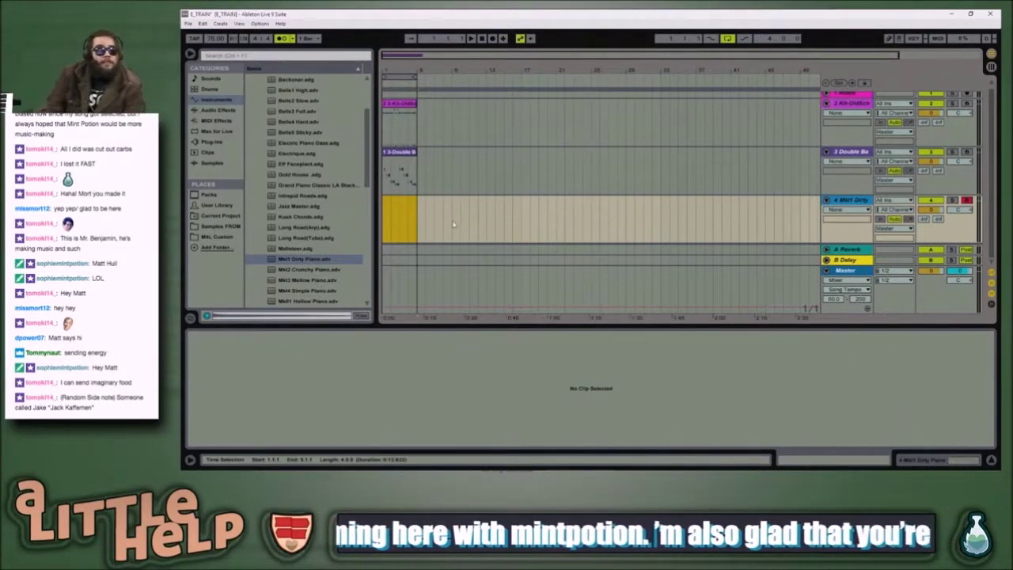
{"action": "left_click", "coordinate": [414, 226]}
{"action": "left_click", "coordinate": [386, 221]}
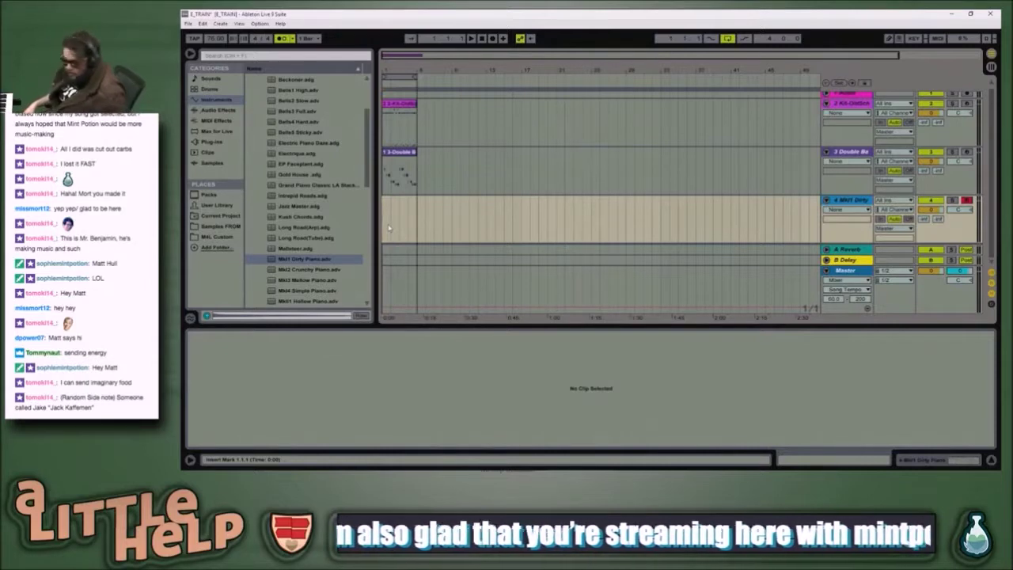
- Record a new electric piano take over the loop on the fourth track and open the resulting clip
{"action": "key", "text": "F9"}
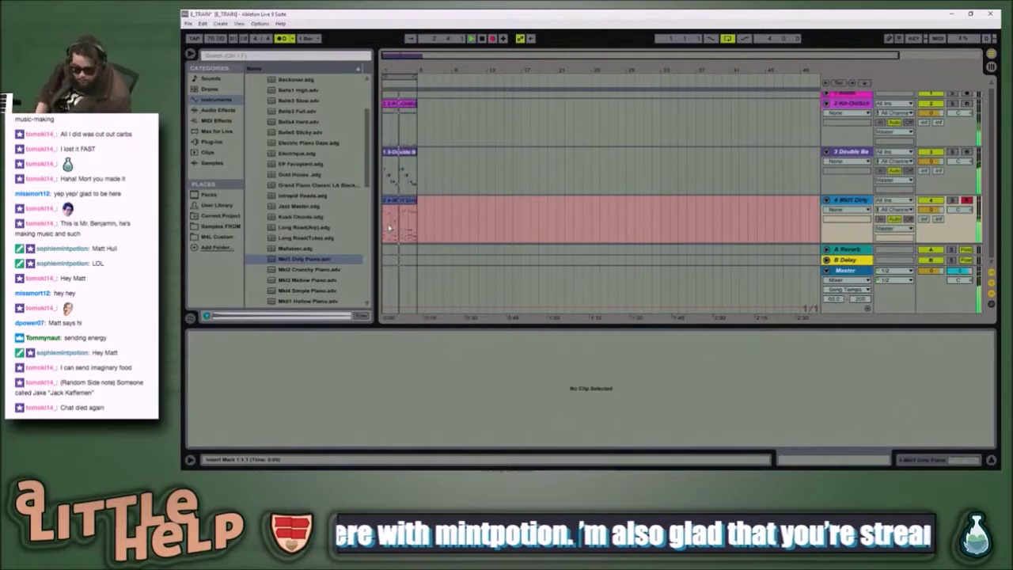
{"action": "key", "text": "space"}
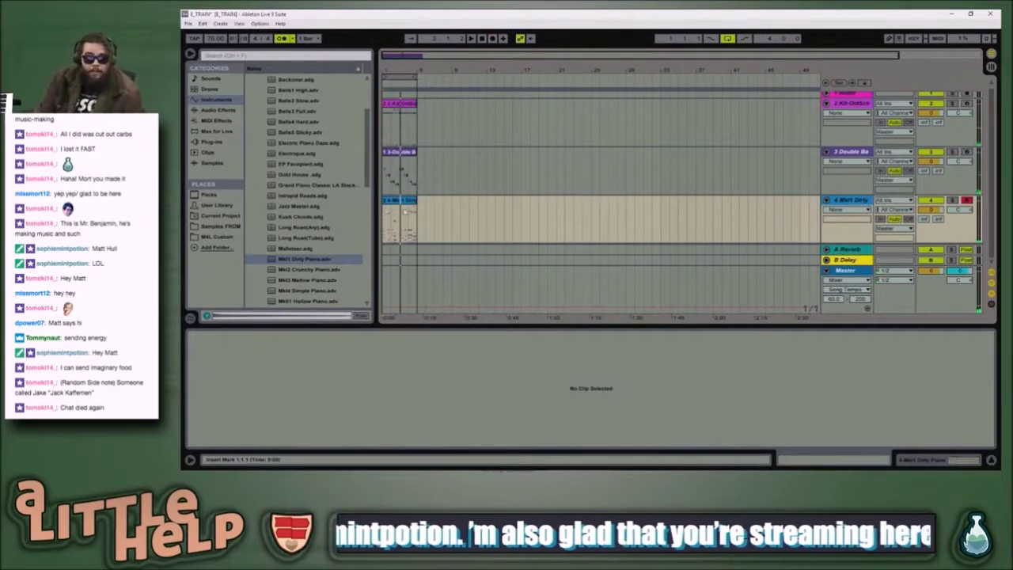
{"action": "left_click", "coordinate": [404, 213]}
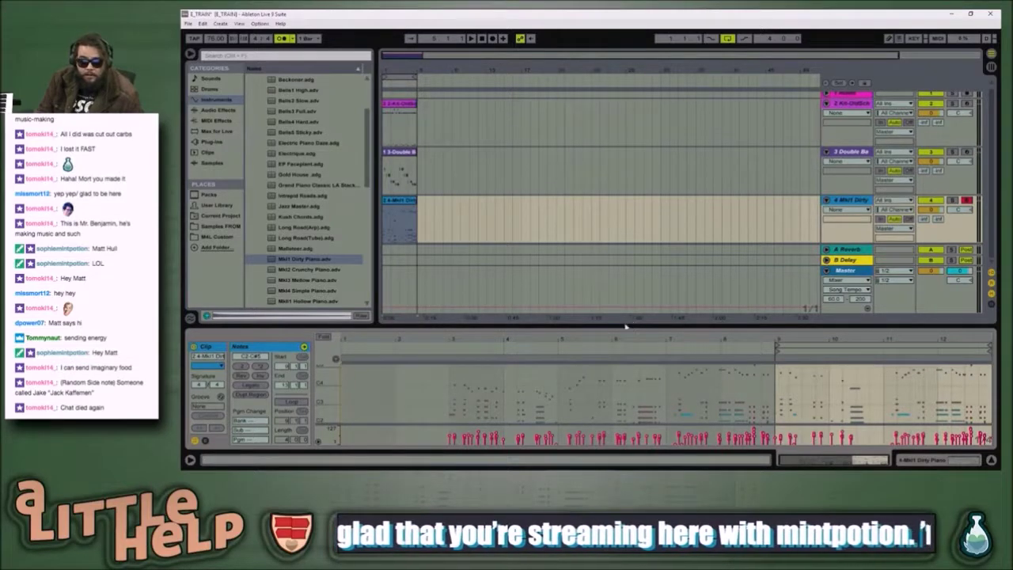
- Extend the piano clip to expose the full take, trim it to 11 bars and place it at 1.1.1
{"action": "left_click_drag", "start_coordinate": [415, 200], "coordinate": [663, 210]}
{"action": "left_click_drag", "start_coordinate": [541, 204], "coordinate": [661, 203]}
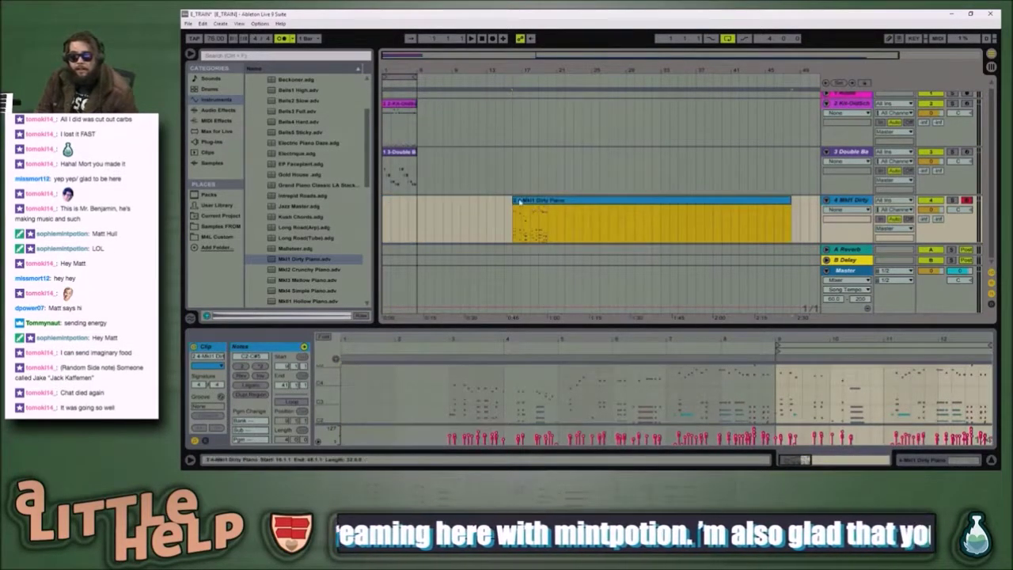
{"action": "left_click_drag", "start_coordinate": [514, 201], "coordinate": [461, 201]}
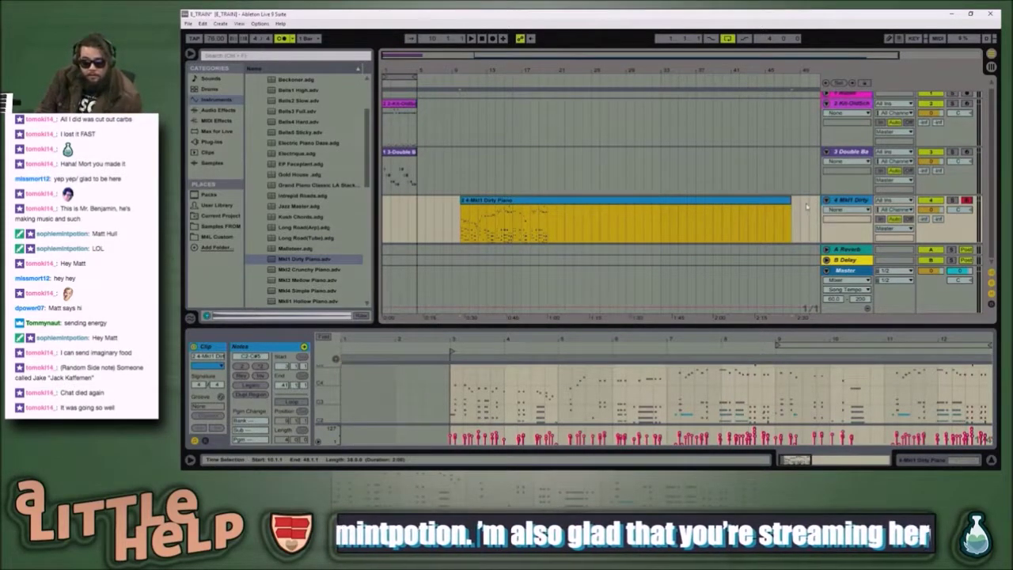
{"action": "left_click_drag", "start_coordinate": [791, 206], "coordinate": [440, 202]}
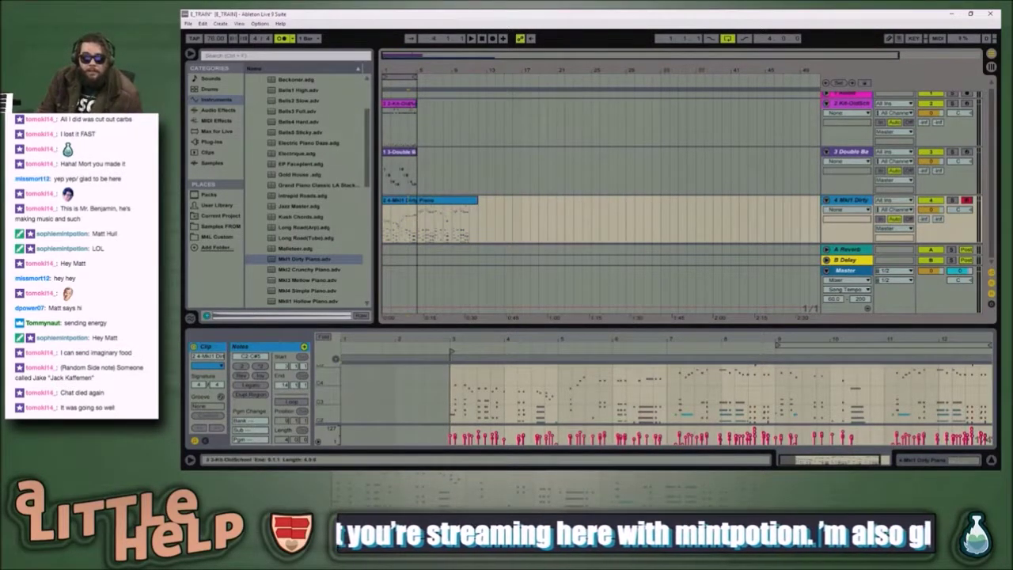
- Turn on looping for the drum and double bass clips together and extend both to 12.1.1, level with the piano clip
{"action": "left_click", "coordinate": [413, 140]}
{"action": "left_click", "coordinate": [400, 171], "text": "shift"}
{"action": "key", "text": "ctrl+d"}
{"action": "key", "text": "ctrl+z"}
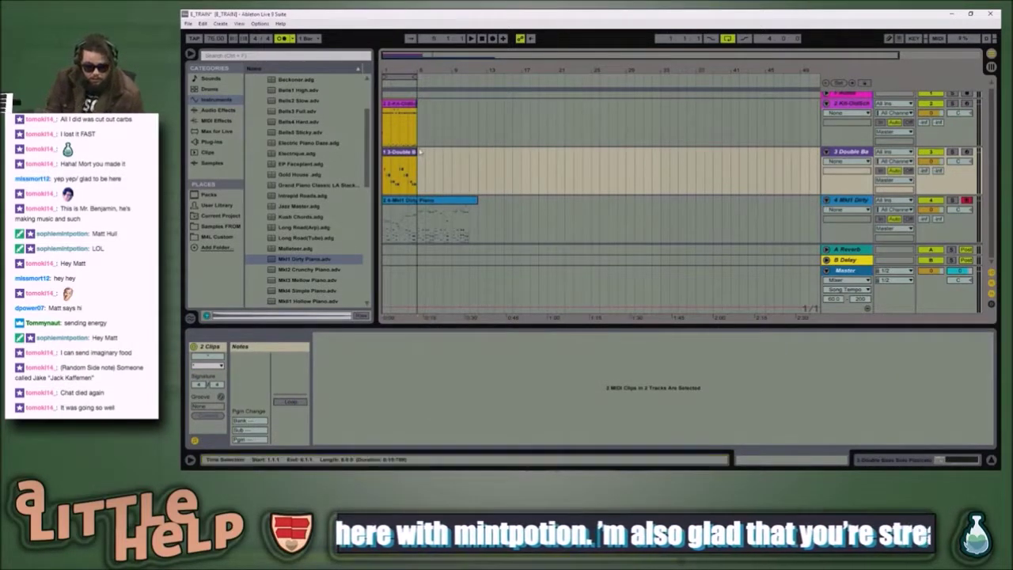
{"action": "key", "text": "shift+Tab"}
{"action": "key", "text": "shift+Tab"}
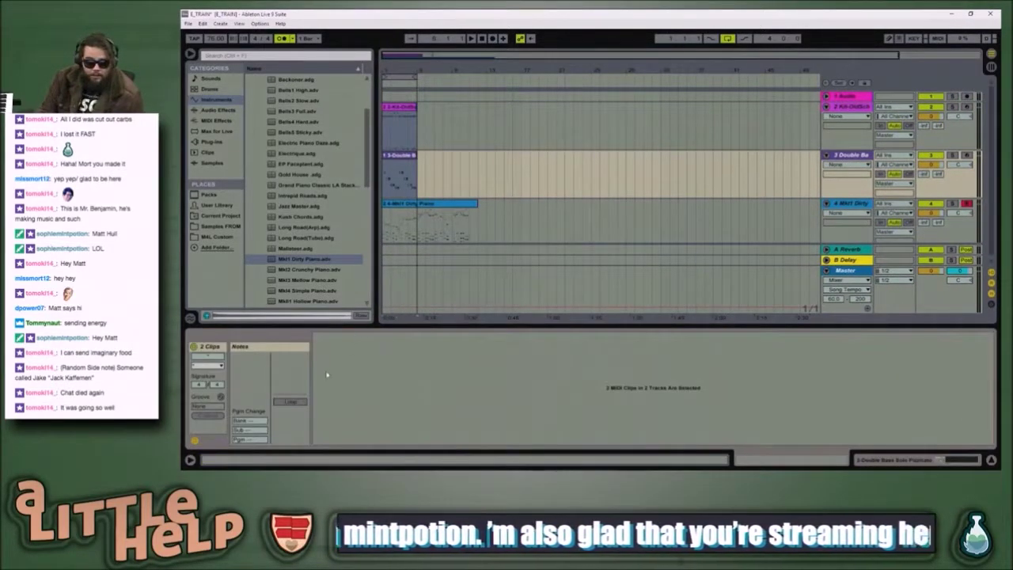
{"action": "left_click", "coordinate": [289, 402]}
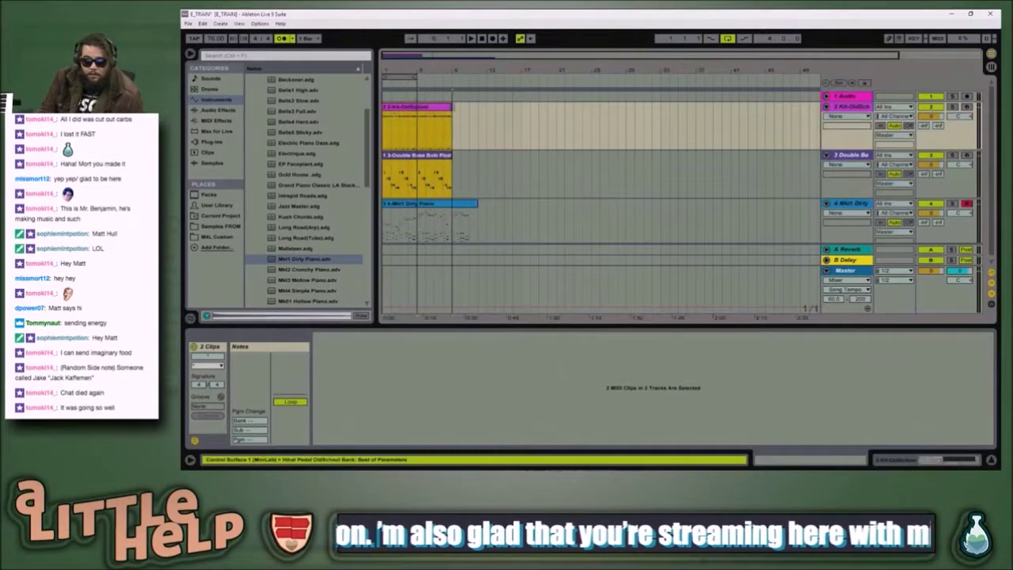
{"action": "left_click_drag", "start_coordinate": [502, 108], "coordinate": [475, 108]}
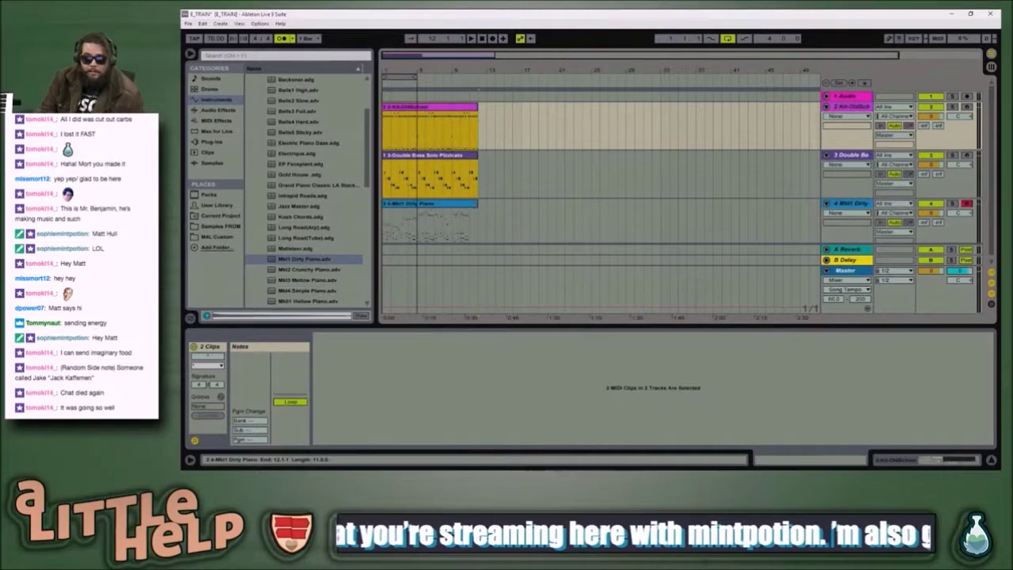
- Trim the piano, double bass and drum clips to end at 9.1.1 and set the arrangement loop to eight bars
{"action": "left_click_drag", "start_coordinate": [477, 205], "coordinate": [452, 204]}
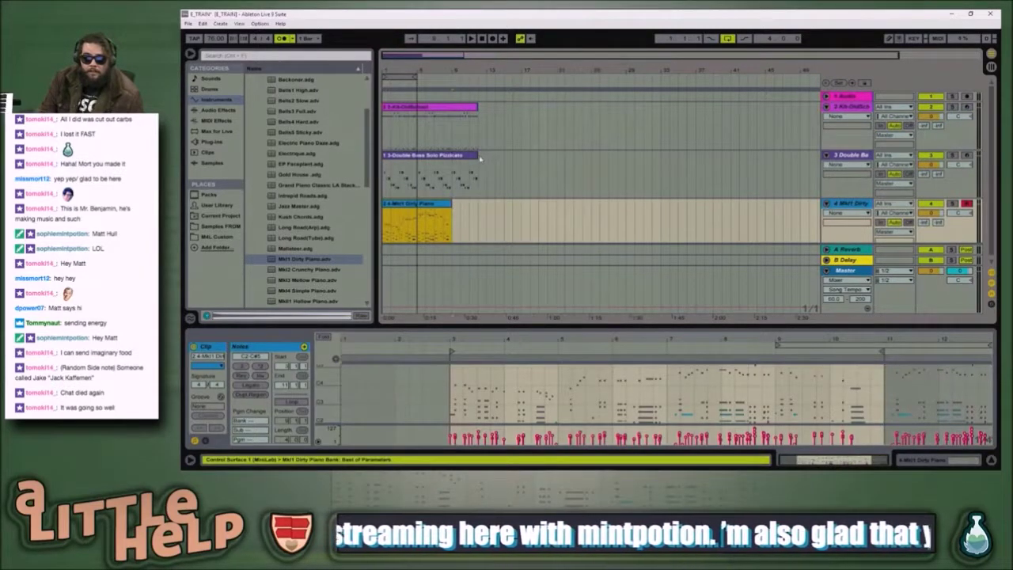
{"action": "left_click_drag", "start_coordinate": [479, 157], "coordinate": [452, 156]}
{"action": "left_click_drag", "start_coordinate": [475, 106], "coordinate": [452, 106]}
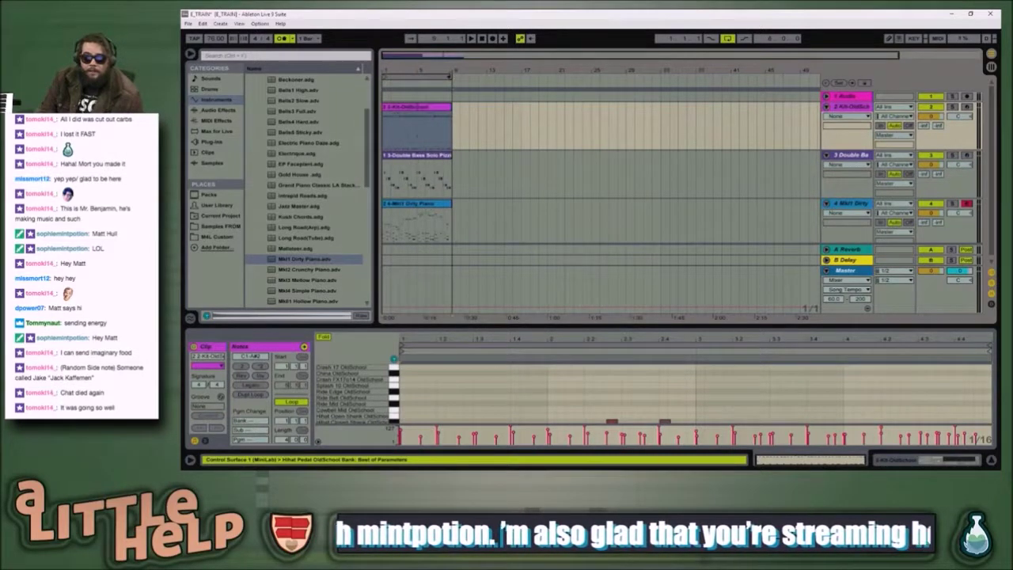
- Play the eight-bar loop with the metronome off and review the drum kit devices and the double bass notes
{"action": "key", "text": "space"}
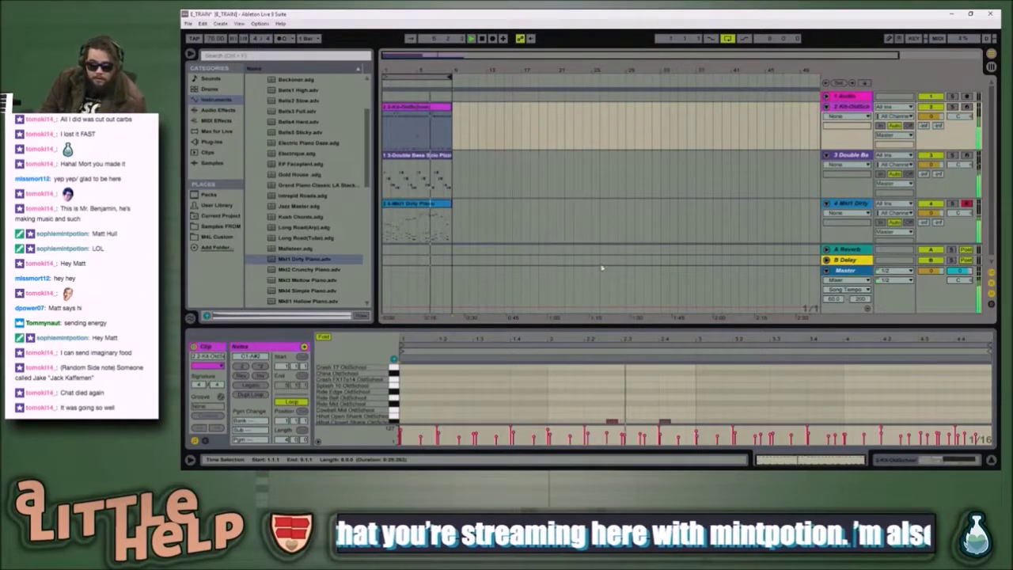
{"action": "key", "text": "shift+Tab"}
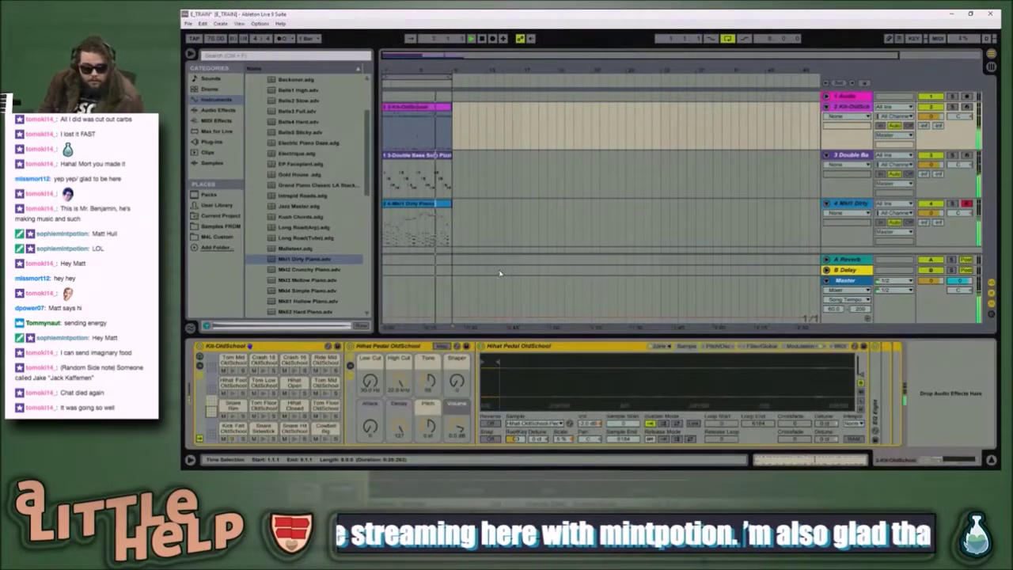
{"action": "key", "text": "shift+Tab"}
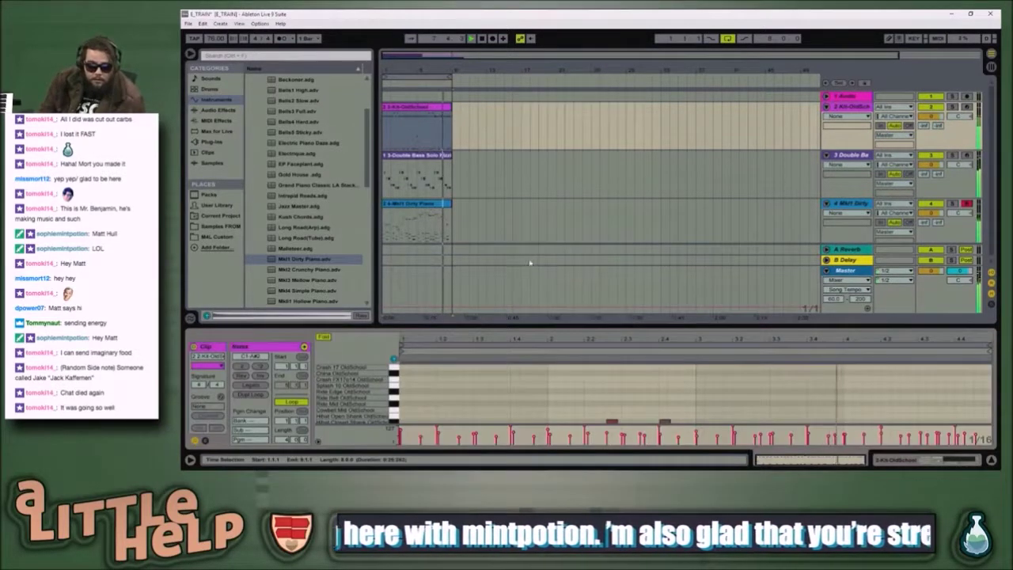
{"action": "left_click", "coordinate": [443, 155]}
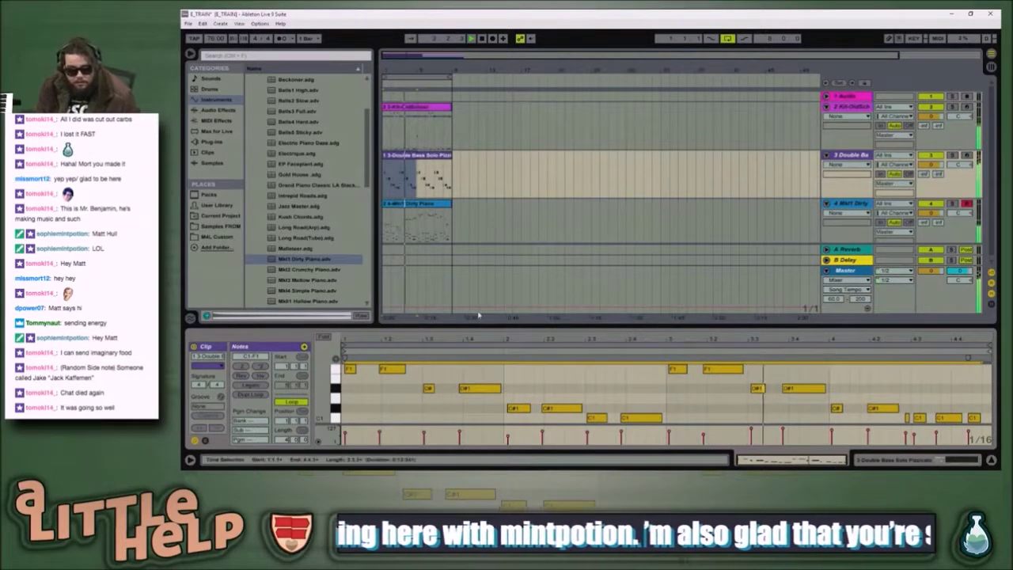
- Adjust the MkI1 Dirty Piano to about 46% noise decay, 46% mallet stiffness, 23% stiffness velocity and 67% damper tone
{"action": "left_click", "coordinate": [468, 221]}
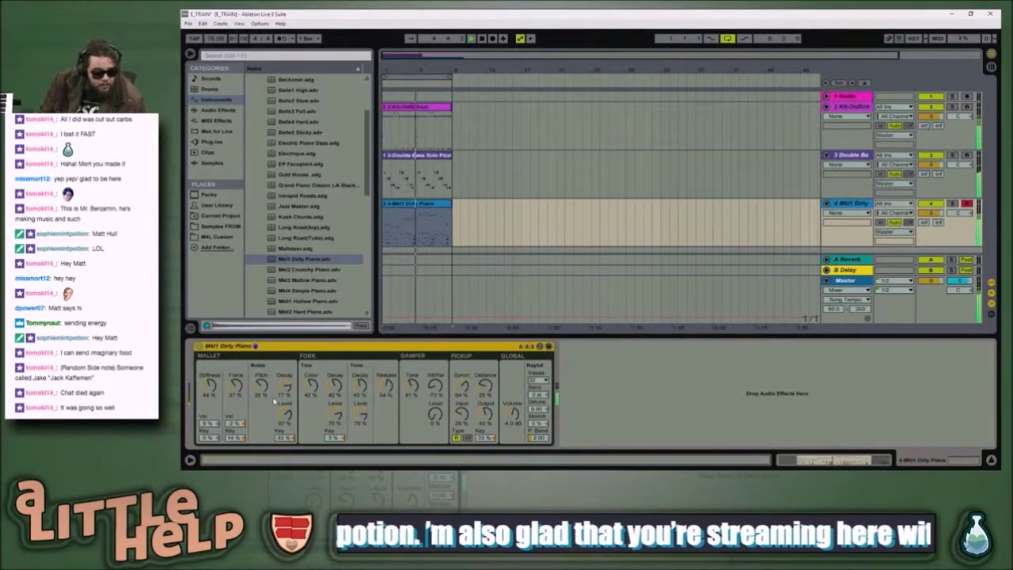
{"action": "left_click", "coordinate": [286, 386]}
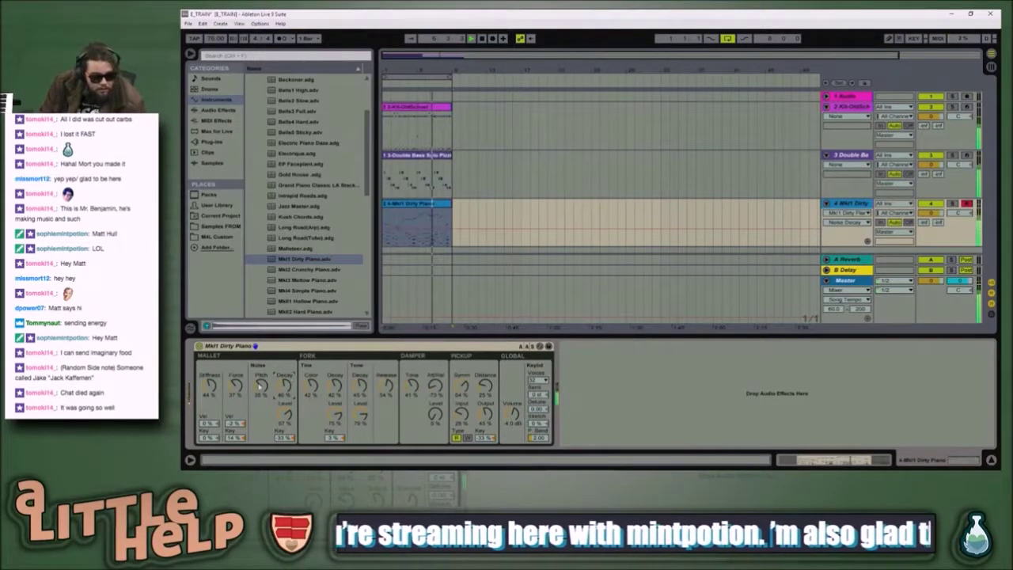
{"action": "left_click", "coordinate": [212, 386]}
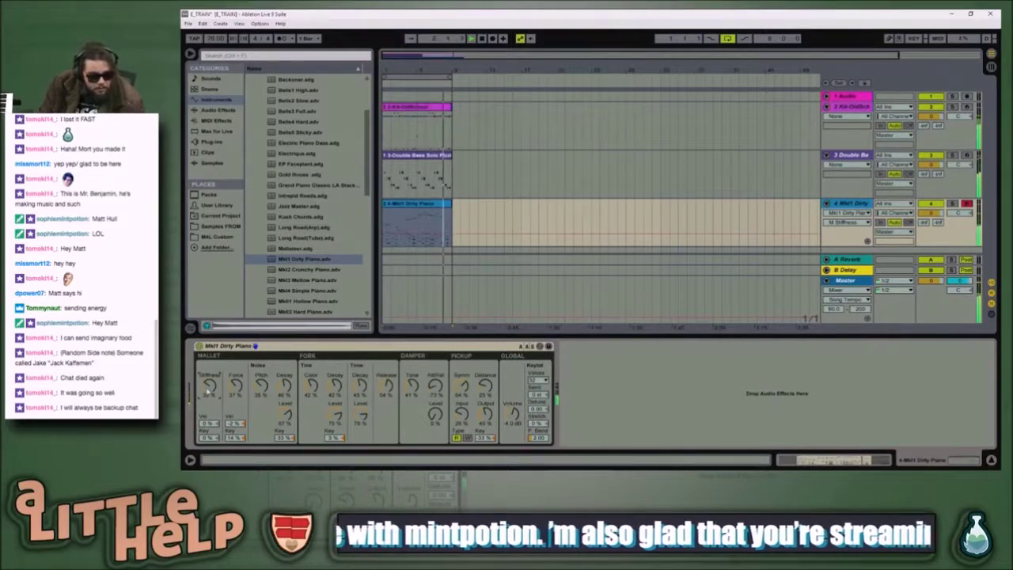
{"action": "left_click_drag", "start_coordinate": [209, 424], "coordinate": [209, 404]}
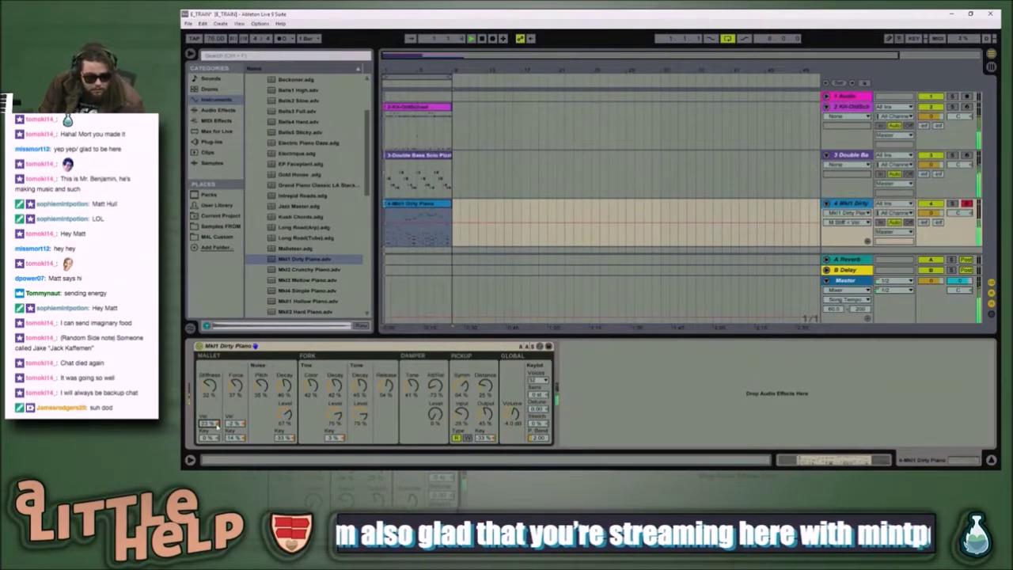
{"action": "left_click_drag", "start_coordinate": [209, 386], "coordinate": [209, 376]}
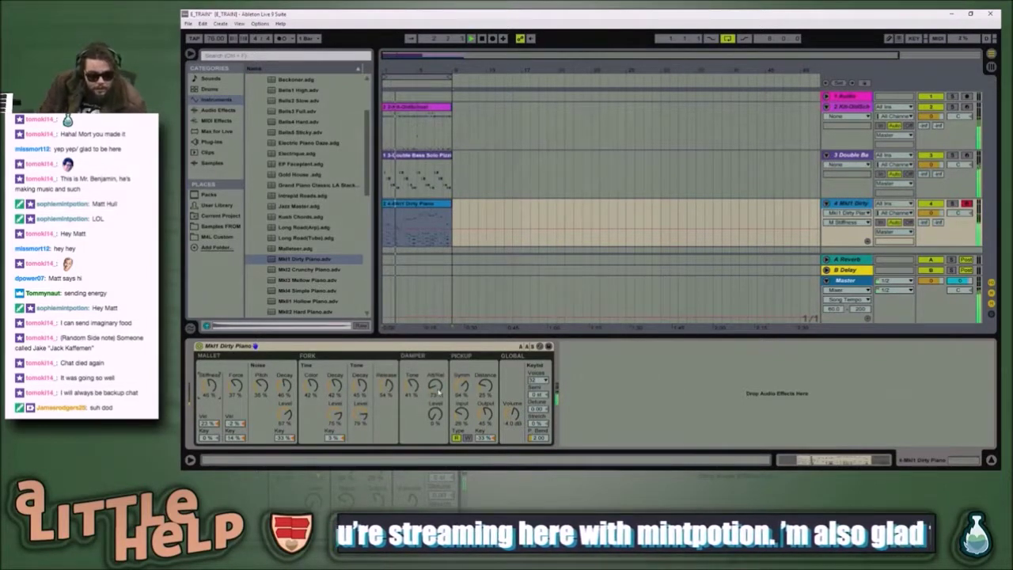
{"action": "left_click_drag", "start_coordinate": [412, 386], "coordinate": [413, 375]}
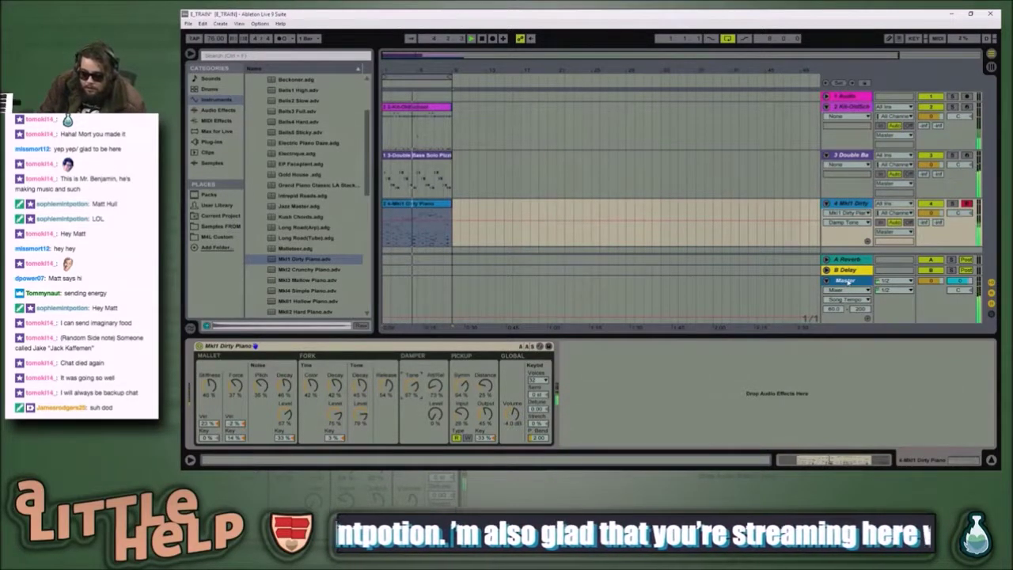
- Show the Master track's device chain with its Limiter while the loop plays
{"action": "left_click", "coordinate": [804, 316]}
{"action": "left_click", "coordinate": [627, 306]}
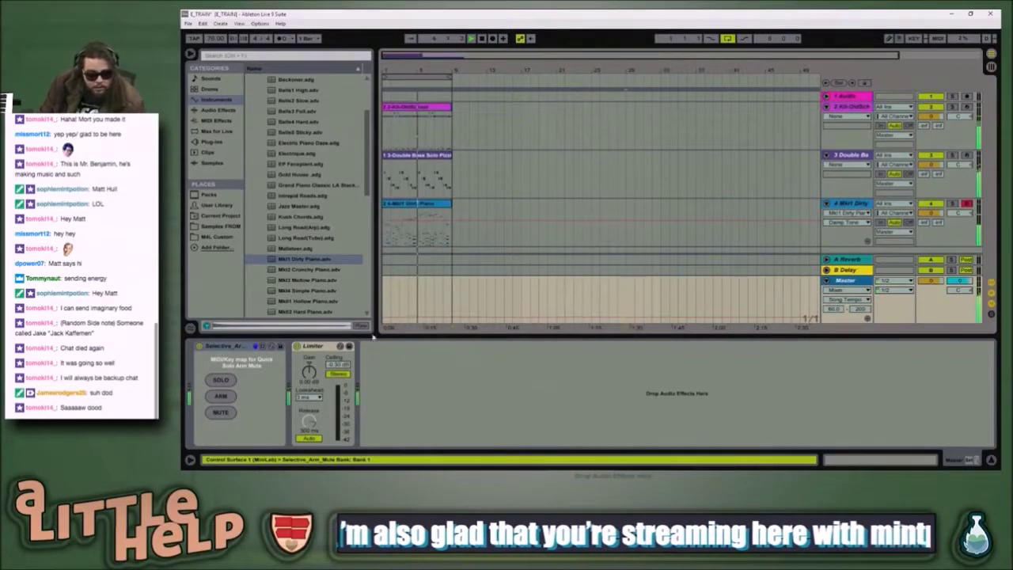
{"action": "left_click", "coordinate": [480, 141]}
{"action": "key", "text": "shift+Tab"}
- Switch to YouTube, replay the opening seconds of "Bloody Fight - Betting It All" as reference, and return to Ableton Live
{"action": "key", "text": "alt+Tab"}
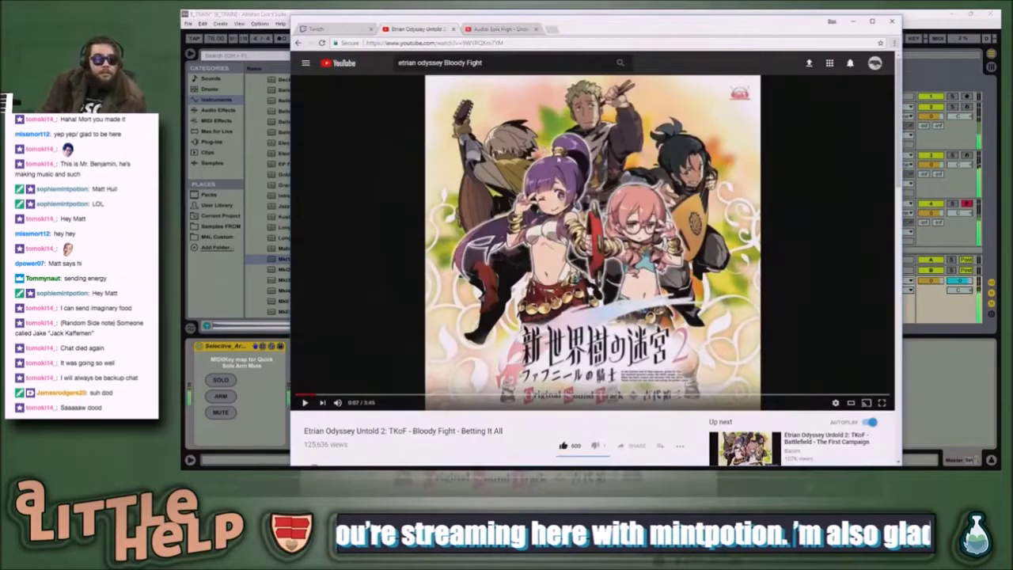
{"action": "key", "text": "alt+Tab"}
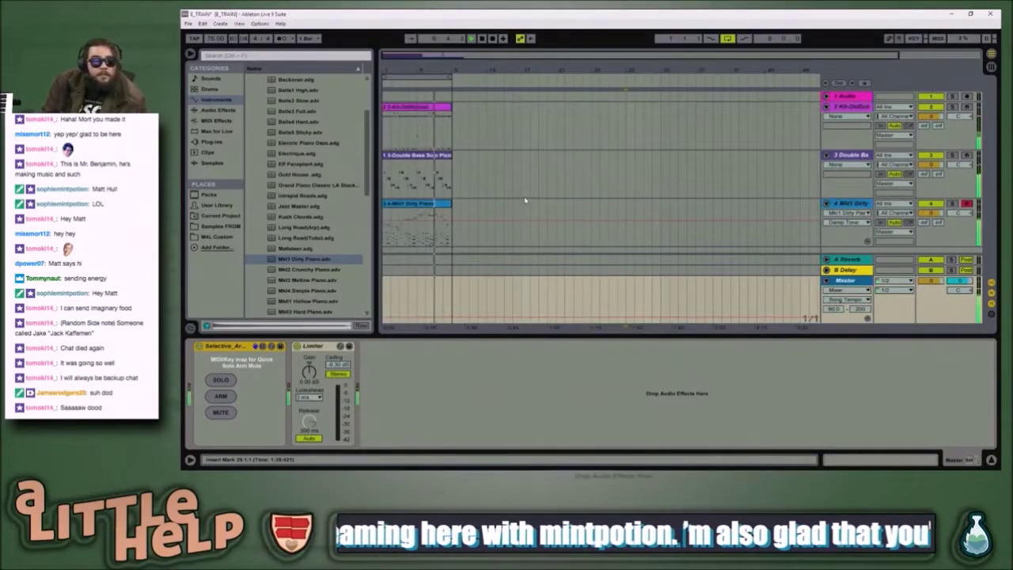
{"action": "key", "text": "alt+Tab"}
{"action": "key", "text": "alt+f"}
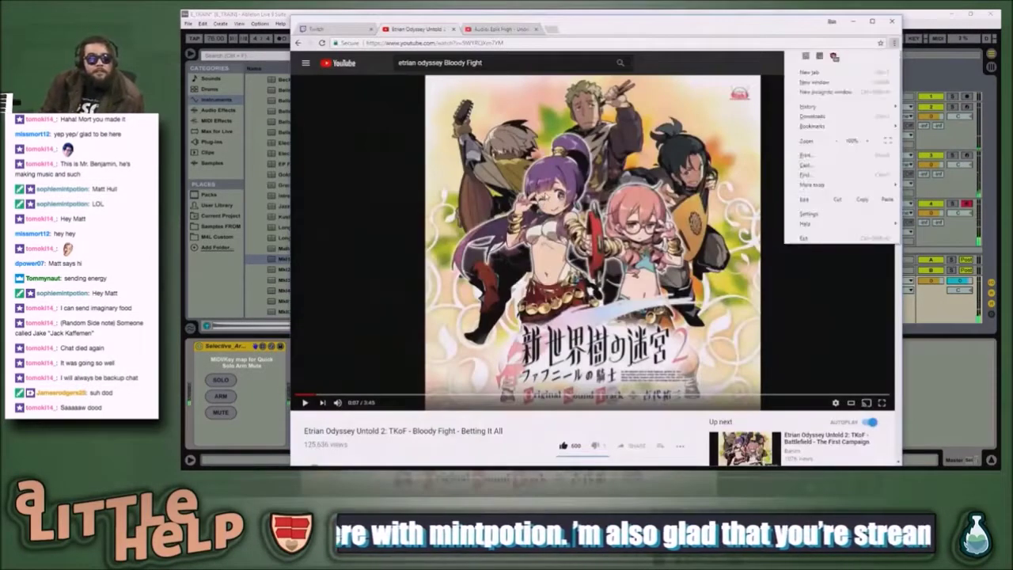
{"action": "left_click", "coordinate": [554, 198]}
{"action": "left_click", "coordinate": [392, 345]}
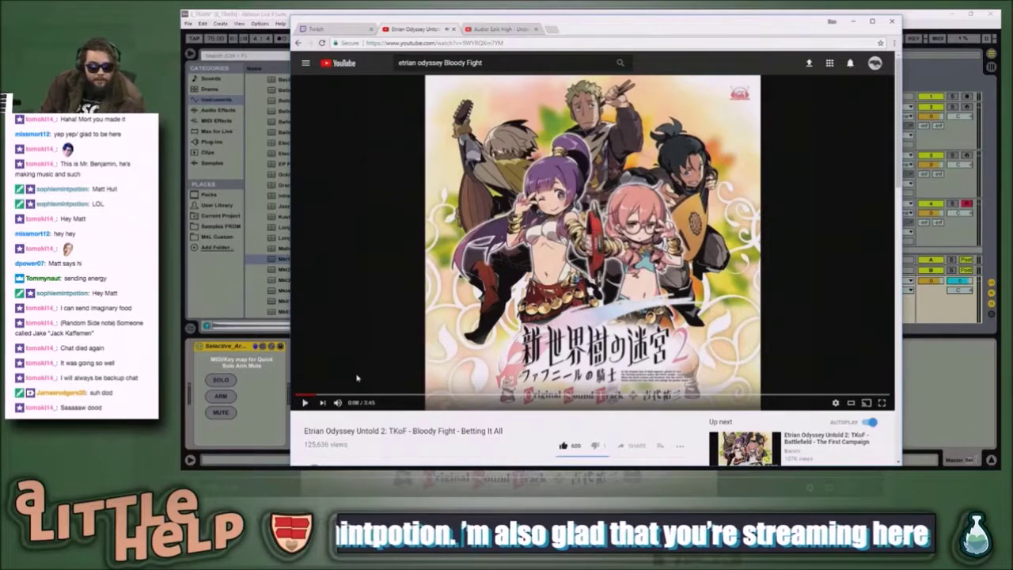
{"action": "left_click", "coordinate": [303, 395]}
{"action": "left_click", "coordinate": [305, 404]}
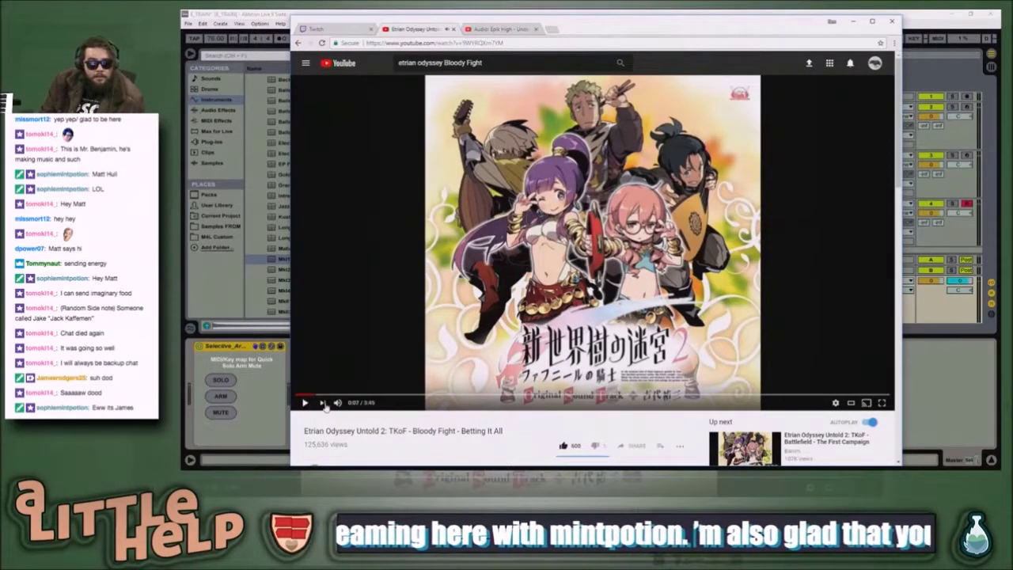
{"action": "left_click", "coordinate": [228, 279]}
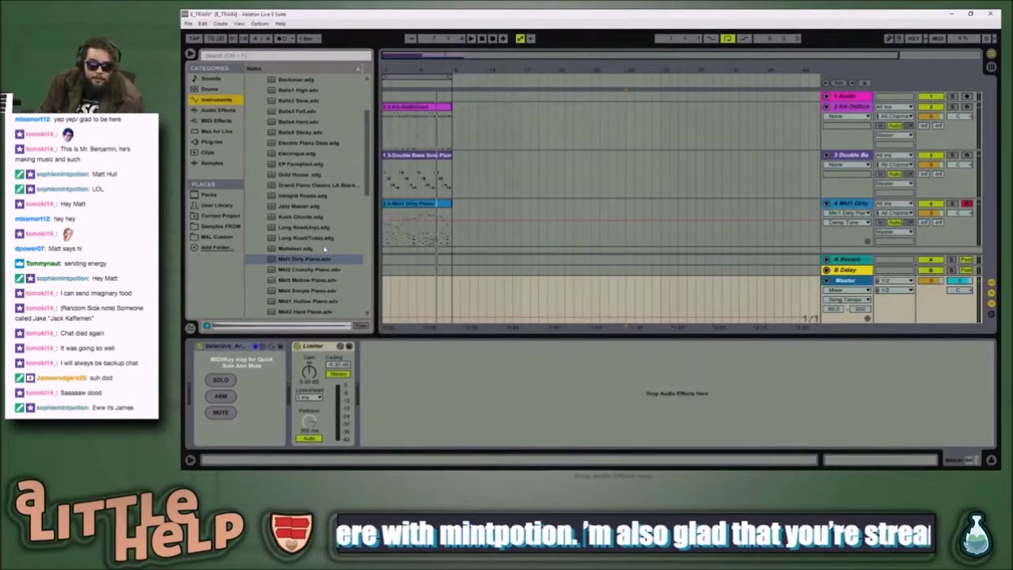
- Play the start of the loop from the electric piano clip and collapse the Electric instrument presets in the browser
{"action": "left_click", "coordinate": [400, 214]}
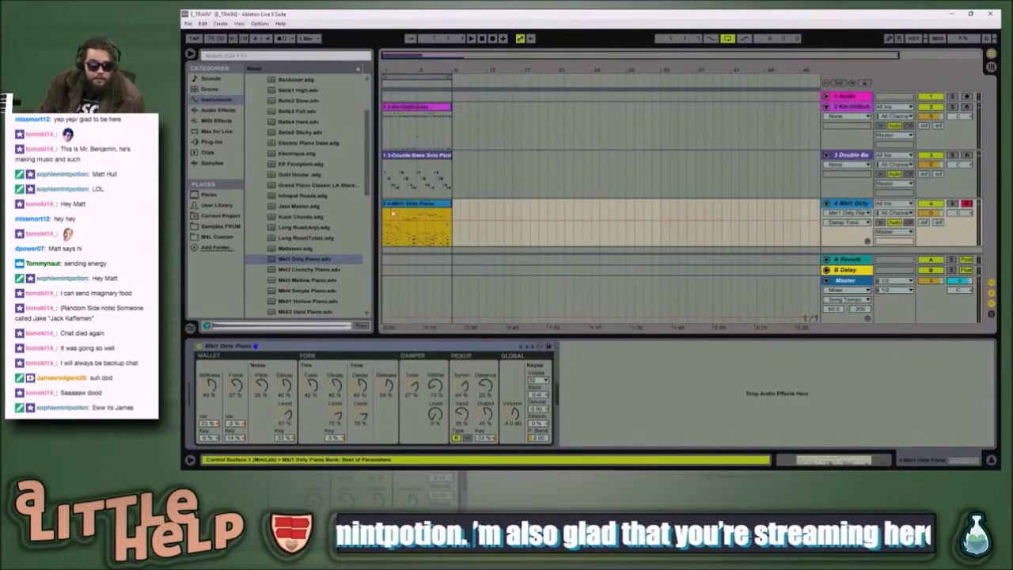
{"action": "key", "text": "space"}
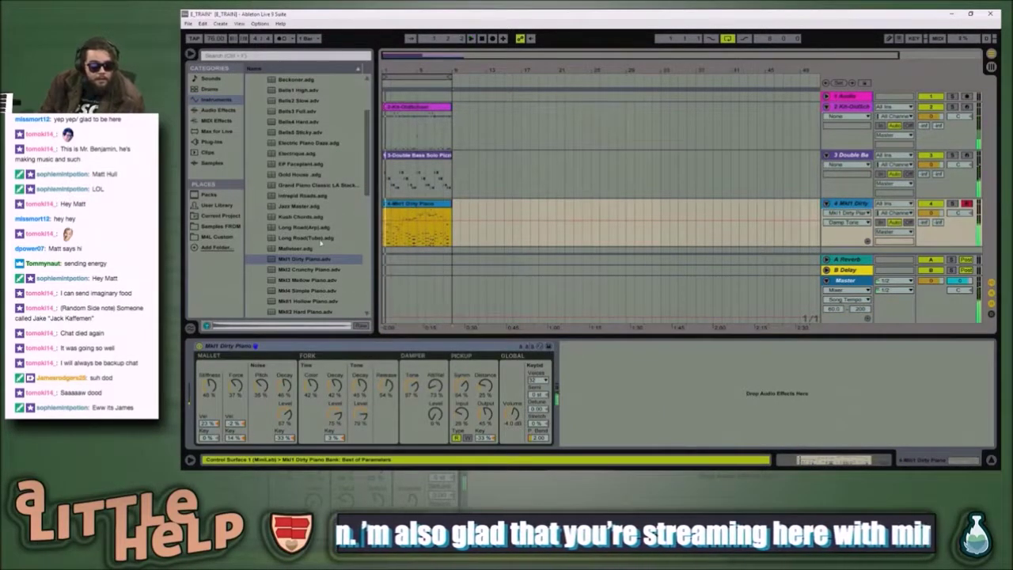
{"action": "scroll", "coordinate": [323, 230], "scroll_direction": "down", "scroll_amount": 1}
{"action": "scroll", "coordinate": [323, 229], "scroll_direction": "up", "scroll_amount": 3}
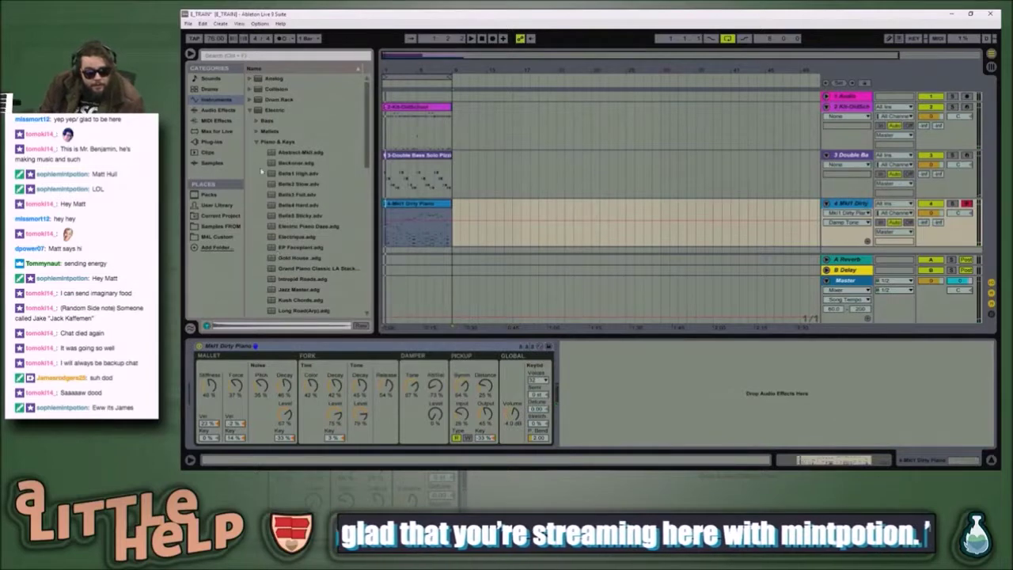
{"action": "left_click", "coordinate": [249, 110]}
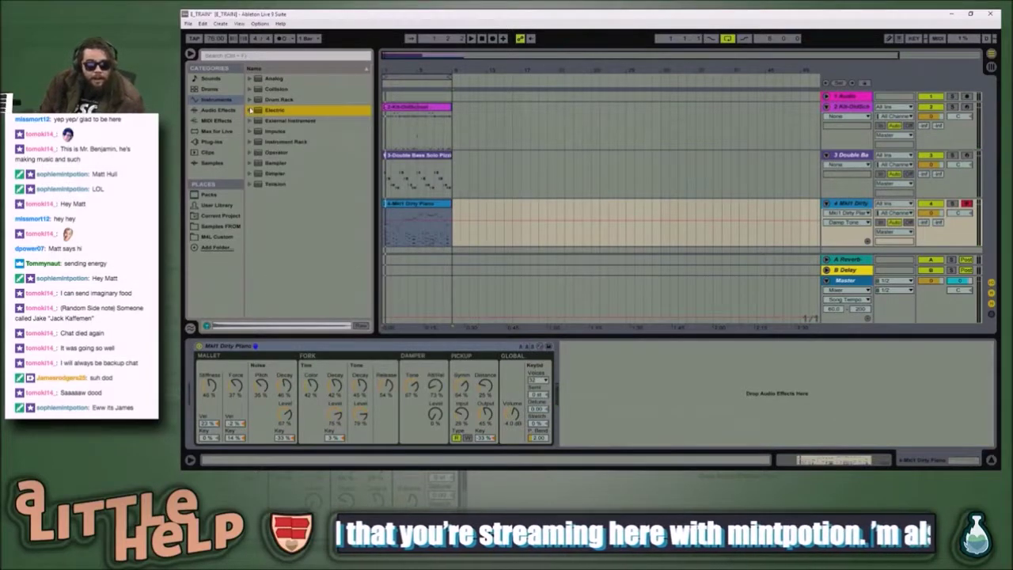
- Open the sounds of the Orchestral Woodwinds pack and preview the Bassoon Solo and English Horn Solo presets
{"action": "left_click", "coordinate": [213, 195]}
{"action": "left_click", "coordinate": [254, 184]}
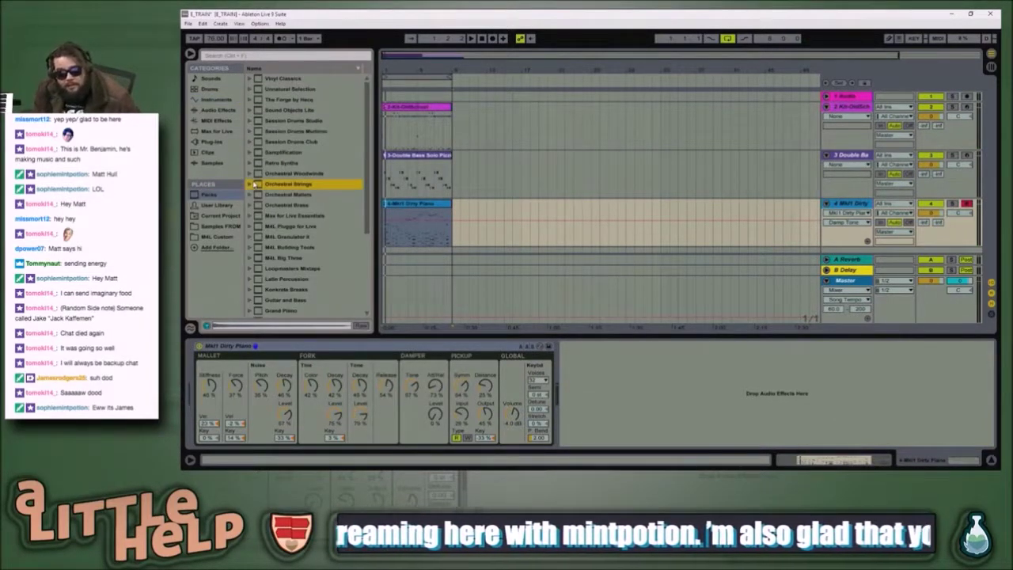
{"action": "left_click", "coordinate": [249, 173]}
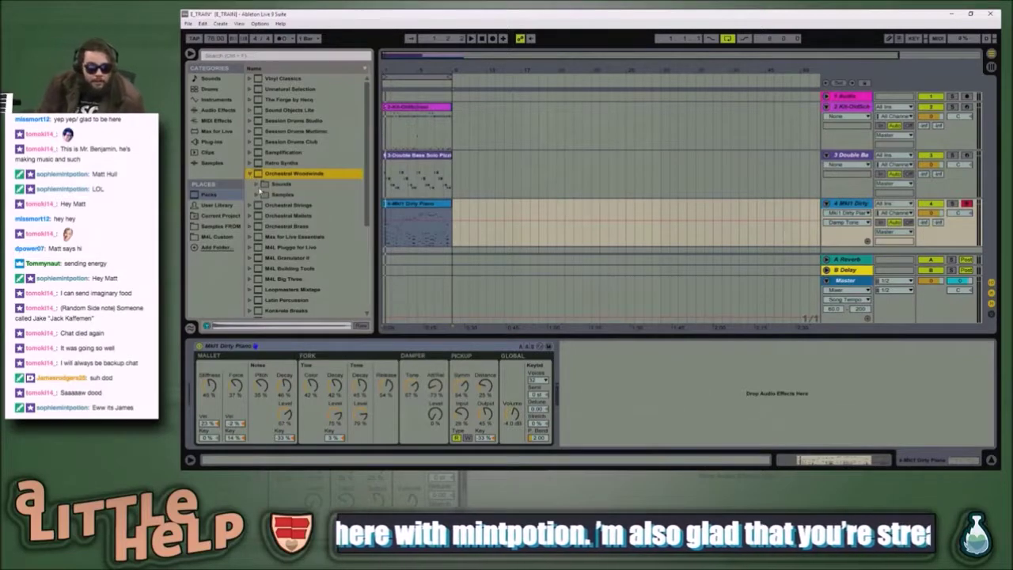
{"action": "left_click", "coordinate": [257, 185]}
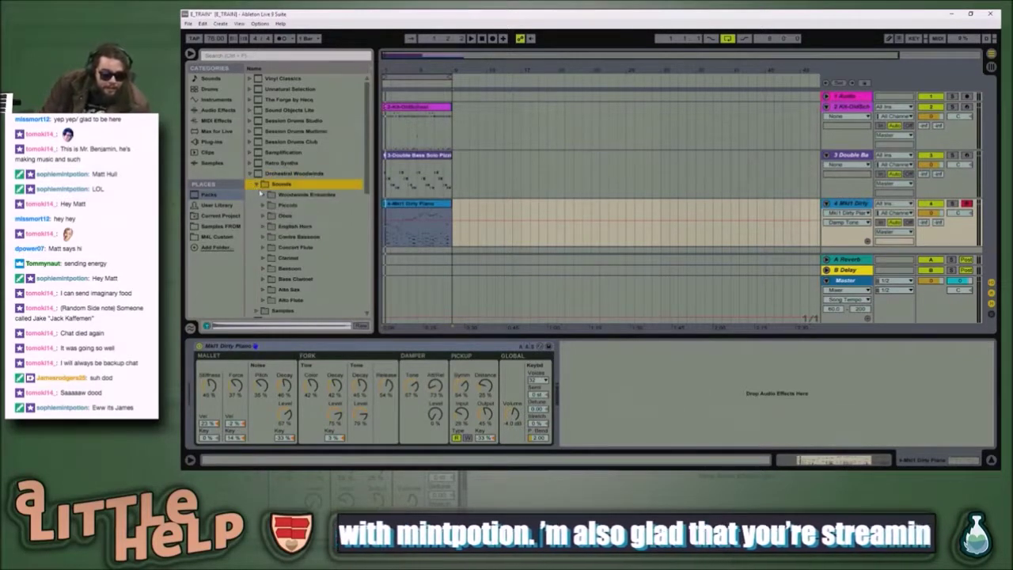
{"action": "left_click", "coordinate": [263, 269]}
{"action": "left_click", "coordinate": [315, 281]}
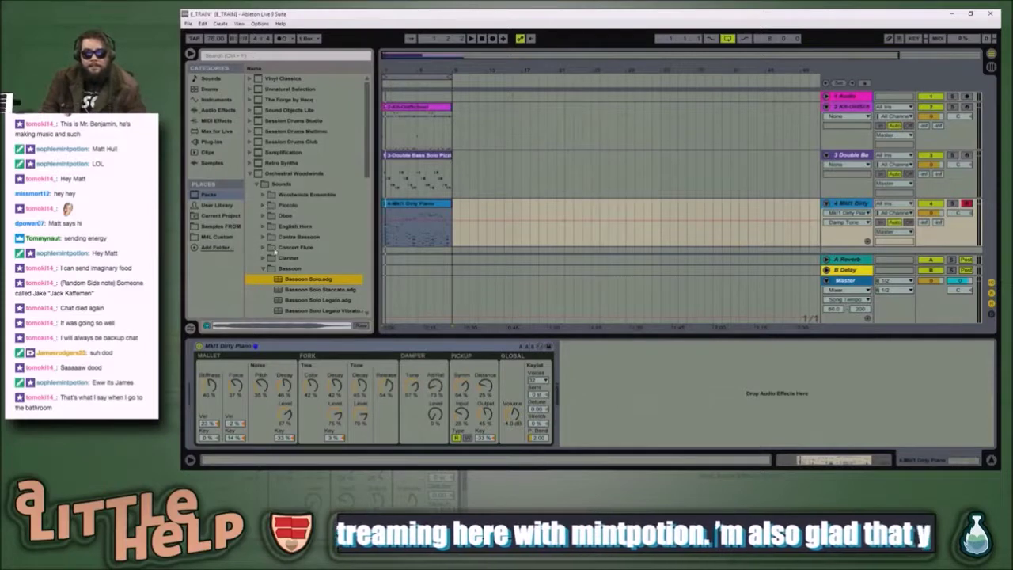
{"action": "left_click", "coordinate": [294, 225]}
{"action": "left_click", "coordinate": [303, 237]}
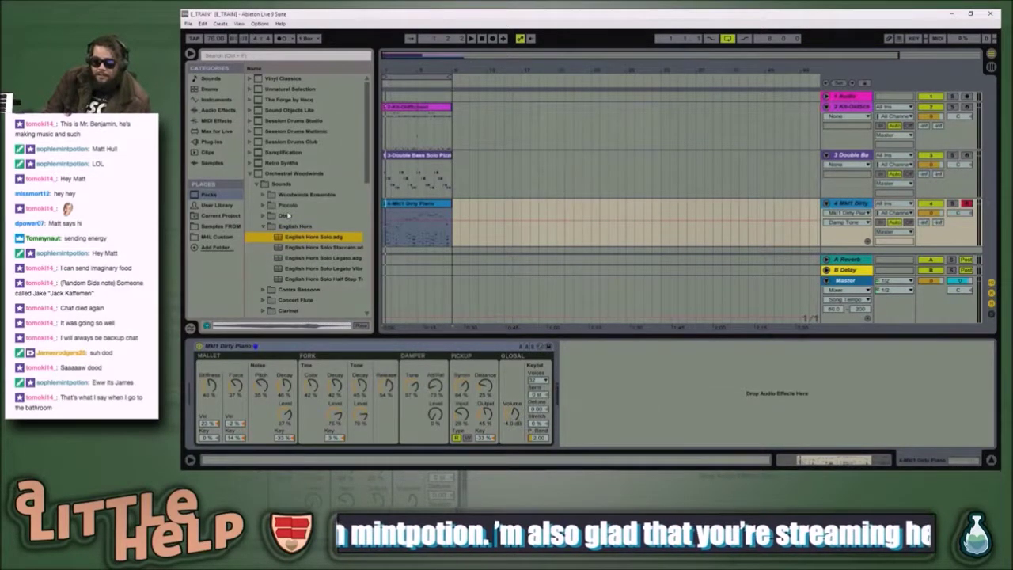
- Preview the Eb Clarinet Solo and Bb Clarinet Solo presets and look through the remaining clarinet sounds
{"action": "scroll", "coordinate": [273, 232], "scroll_direction": "down", "scroll_amount": 2}
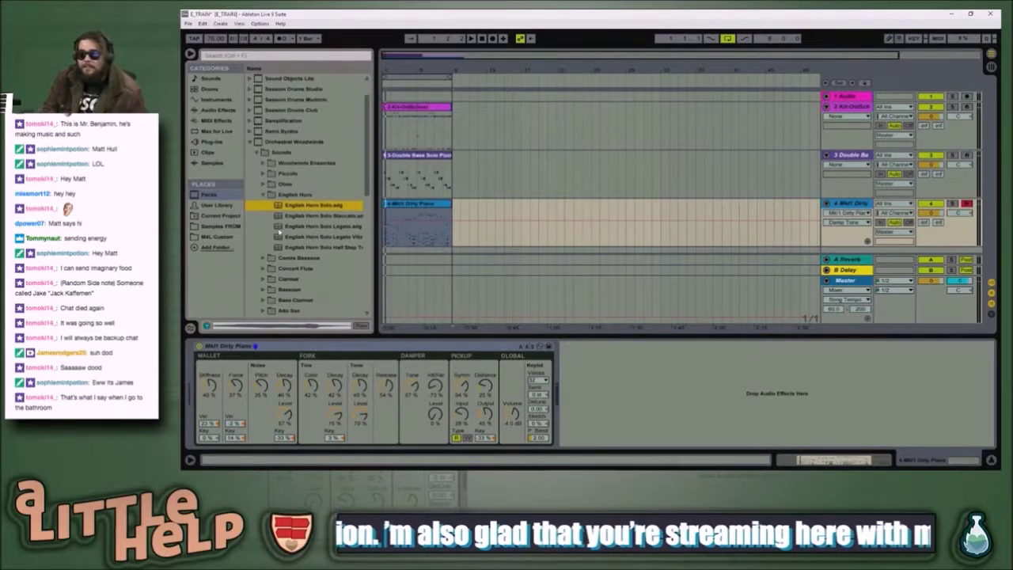
{"action": "scroll", "coordinate": [275, 259], "scroll_direction": "down", "scroll_amount": 2}
{"action": "left_click", "coordinate": [262, 257]}
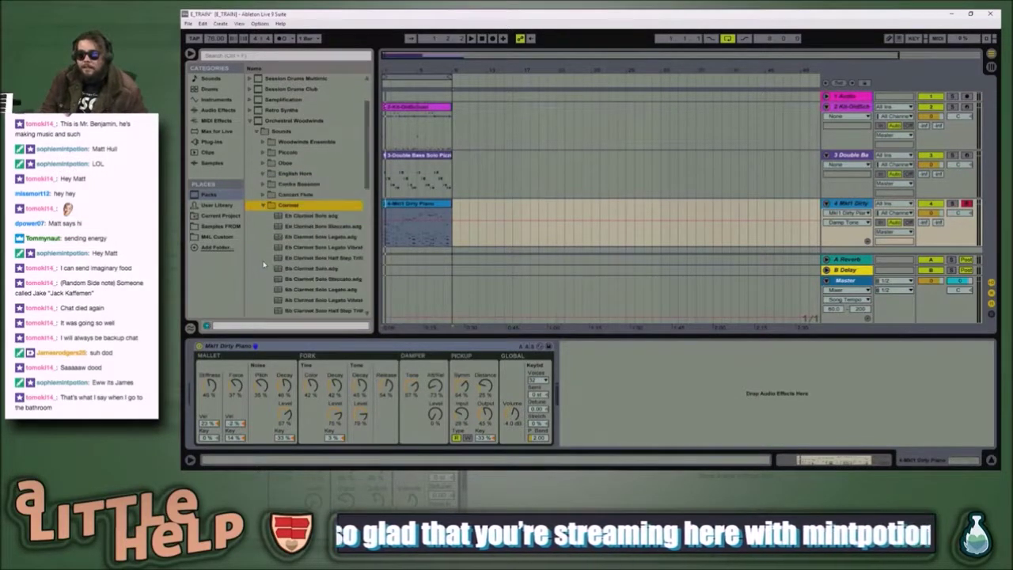
{"action": "left_click", "coordinate": [306, 217]}
{"action": "scroll", "coordinate": [310, 273], "scroll_direction": "down", "scroll_amount": 2}
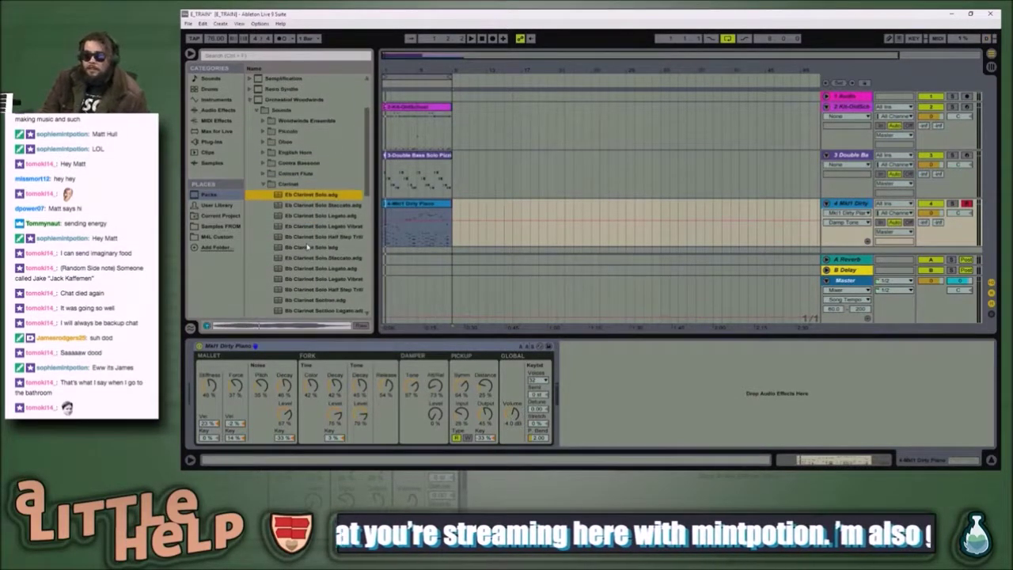
{"action": "left_click", "coordinate": [317, 247]}
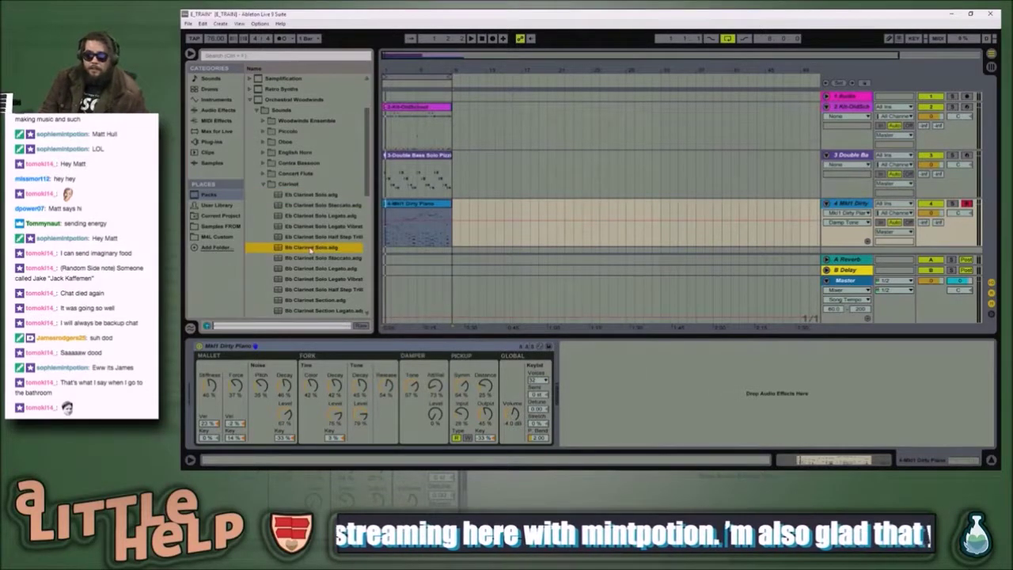
{"action": "scroll", "coordinate": [317, 277], "scroll_direction": "down", "scroll_amount": 4}
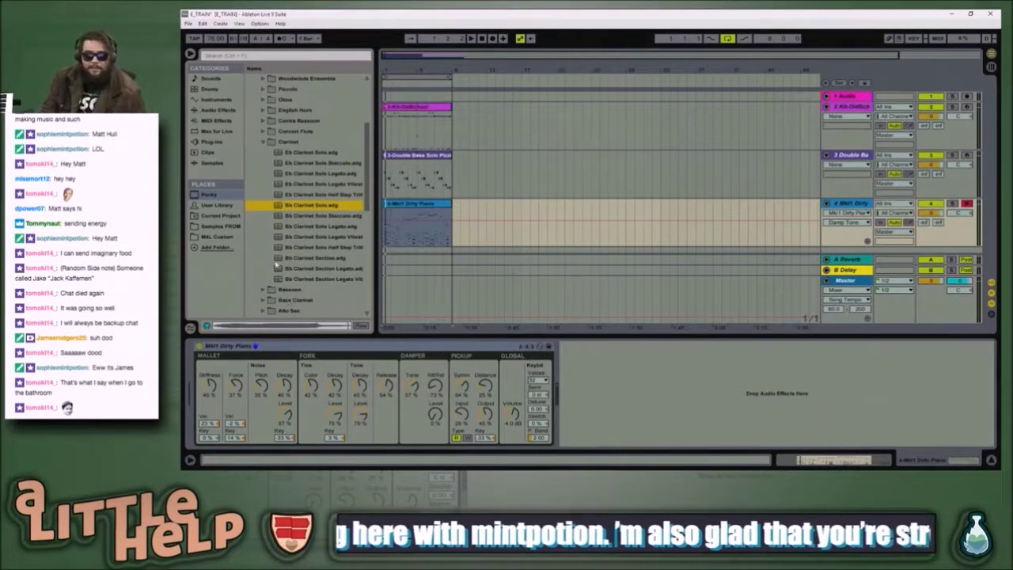
{"action": "left_click", "coordinate": [289, 153]}
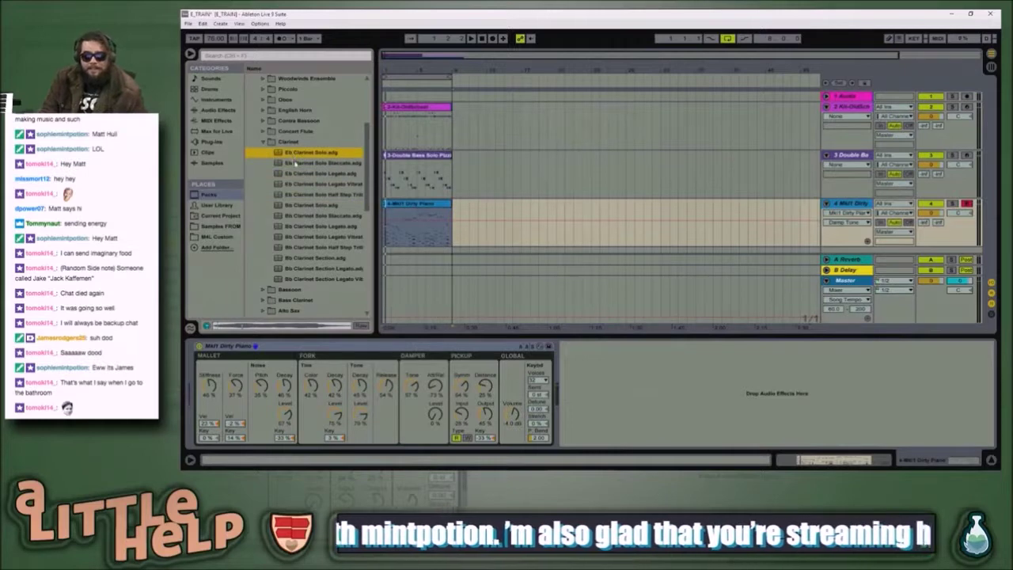
{"action": "left_click", "coordinate": [385, 225]}
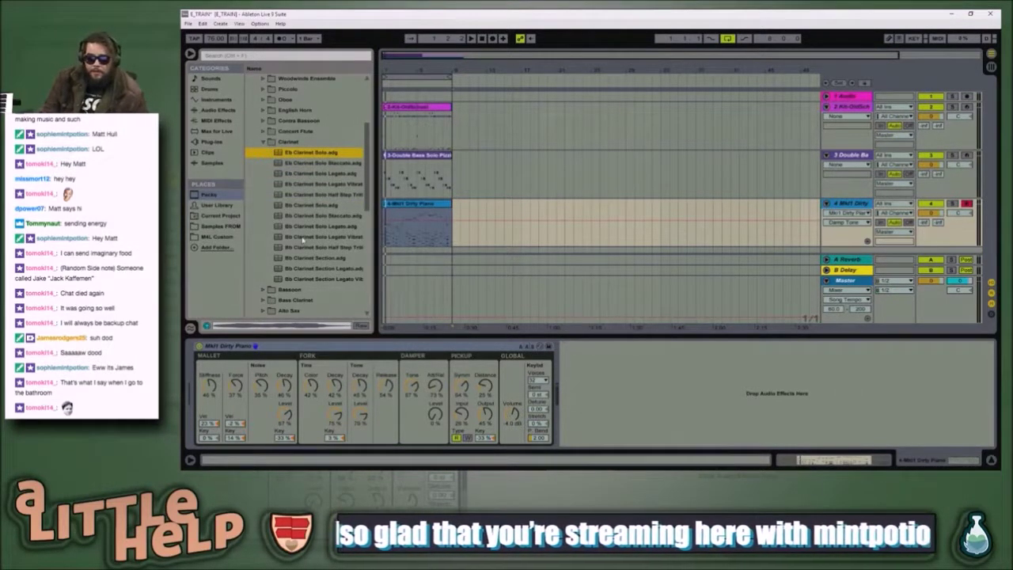
{"action": "scroll", "coordinate": [289, 235], "scroll_direction": "down", "scroll_amount": 2}
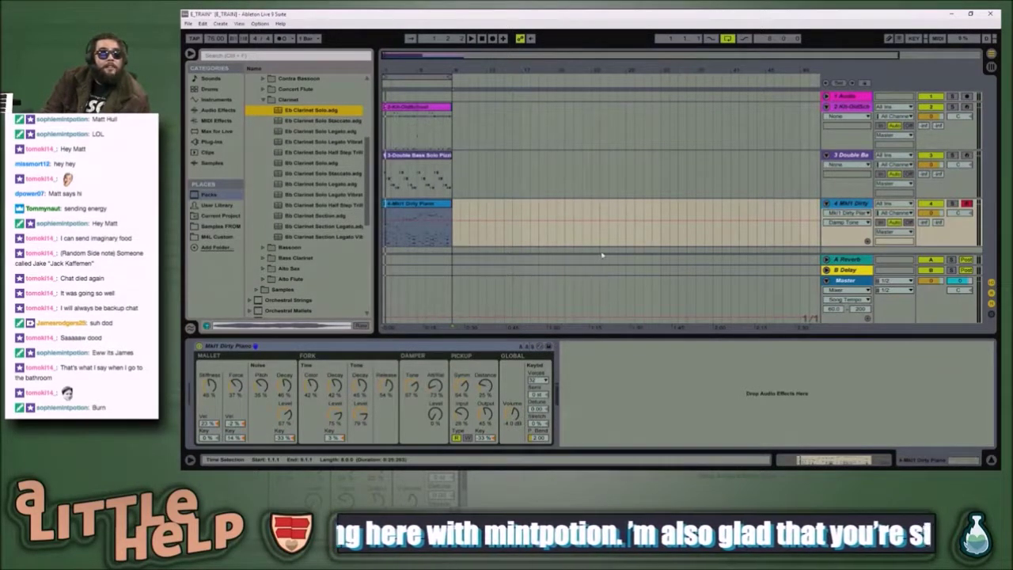
- Add a MIDI track below the electric piano, load Bass Clarinet Solo.adg on it and play the loop
{"action": "left_click", "coordinate": [851, 205]}
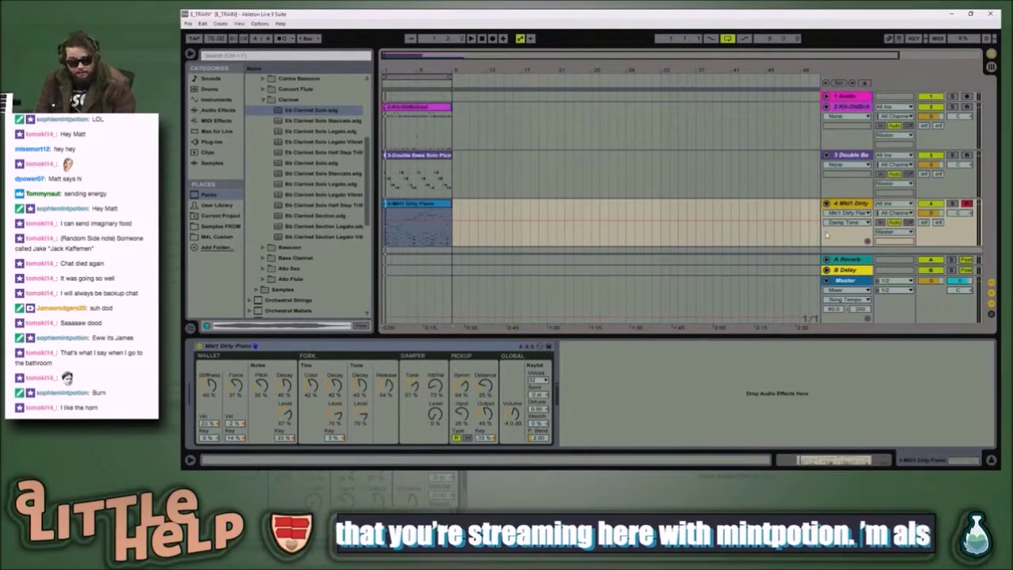
{"action": "key", "text": "ctrl+shift+t"}
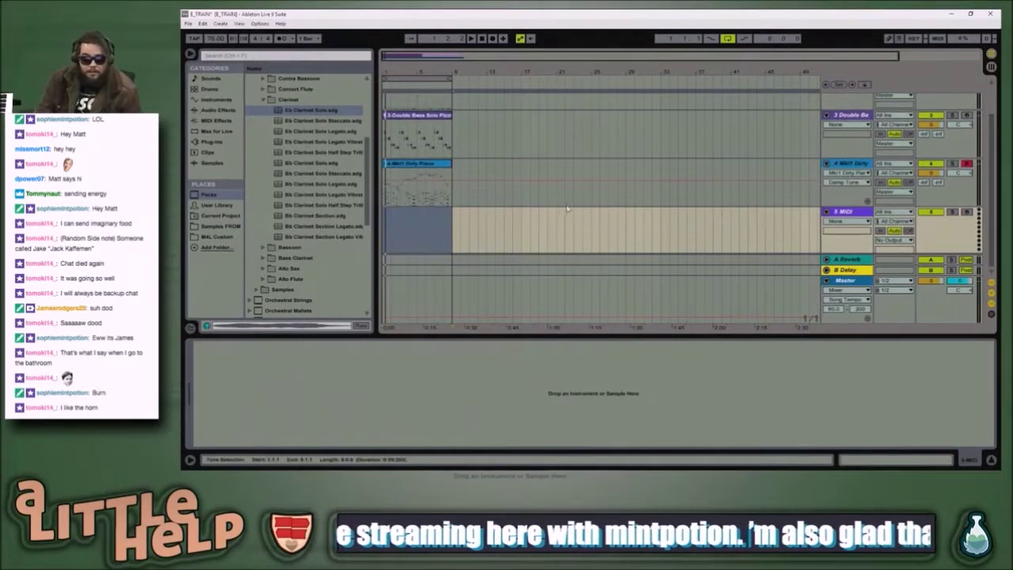
{"action": "left_click", "coordinate": [431, 225]}
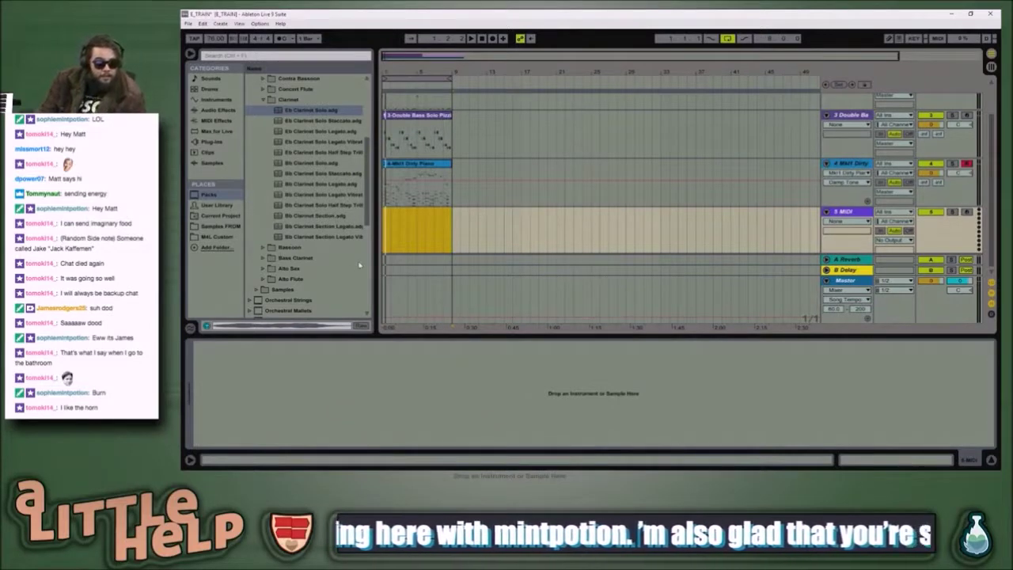
{"action": "left_click", "coordinate": [269, 257]}
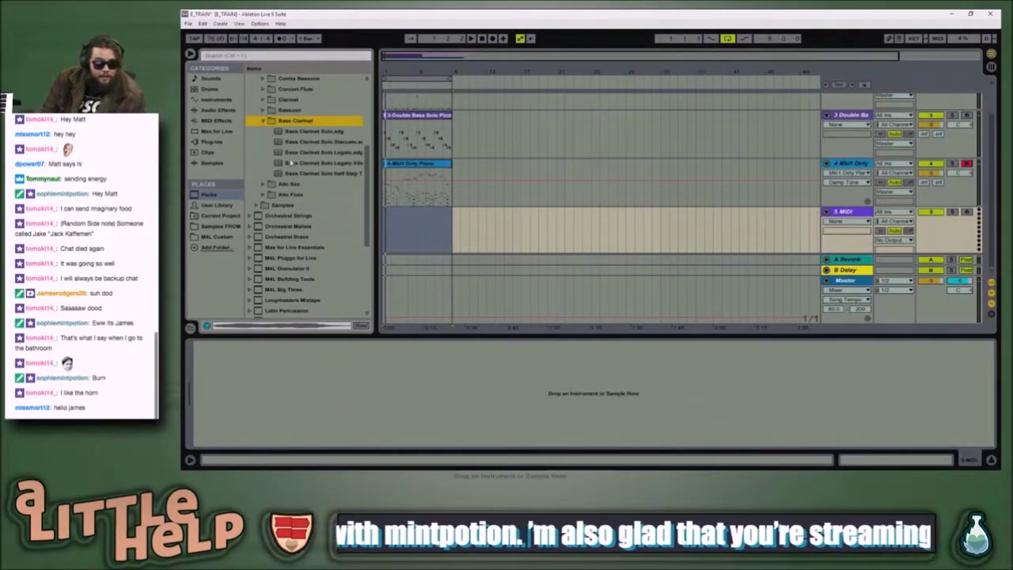
{"action": "key", "text": "Down"}
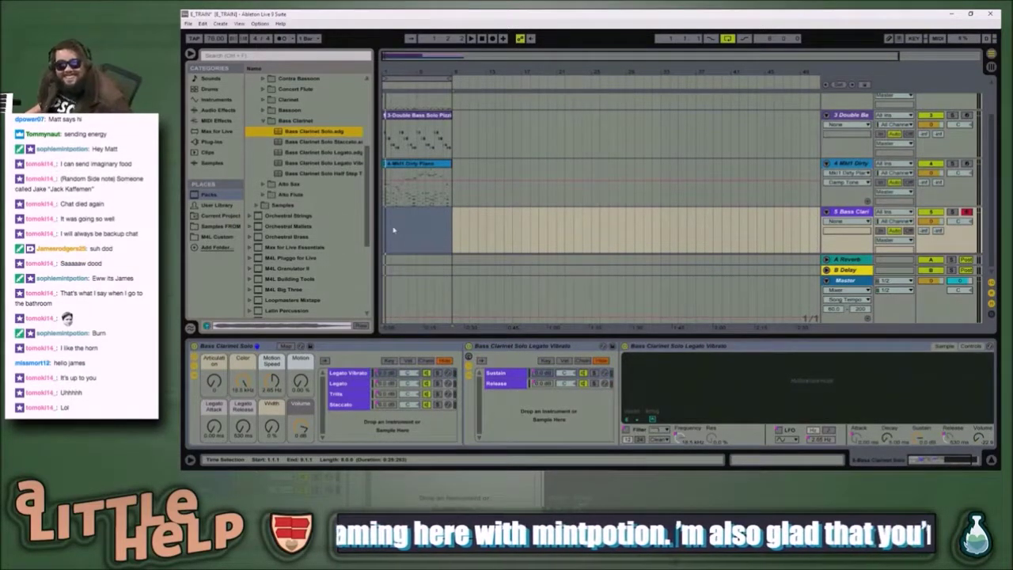
{"action": "key", "text": "space"}
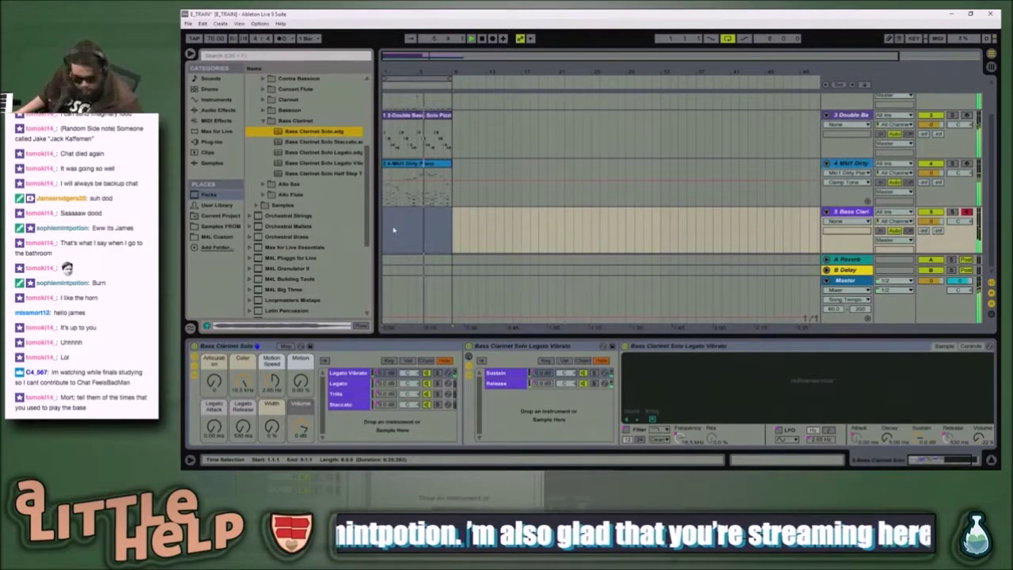
- Switch to YouTube, replay the beginning of the "Bloody Fight" reference song, and return to the woodwind presets in Ableton Live
{"action": "key", "text": "alt+Tab"}
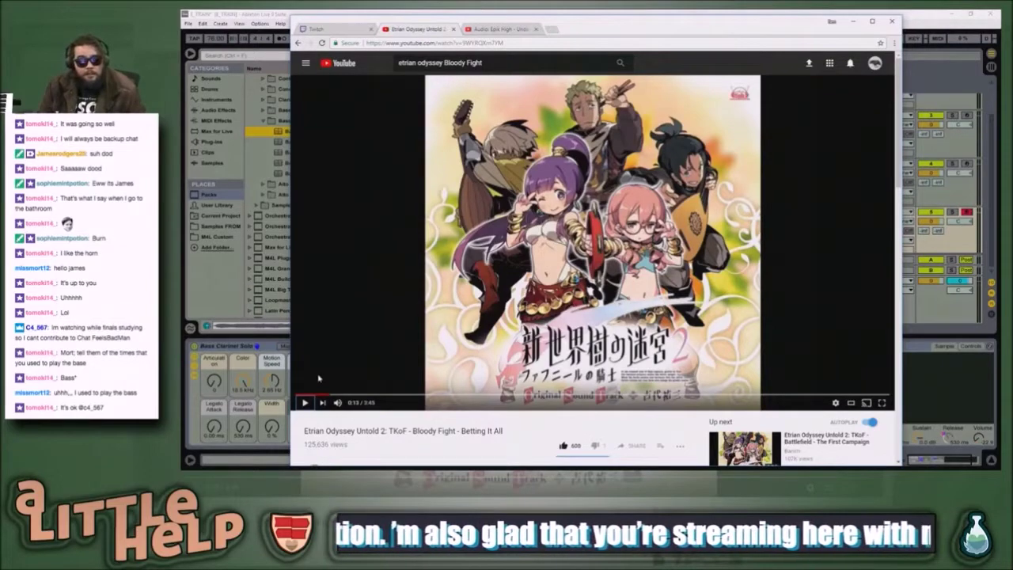
{"action": "left_click", "coordinate": [299, 395]}
{"action": "left_click", "coordinate": [531, 282]}
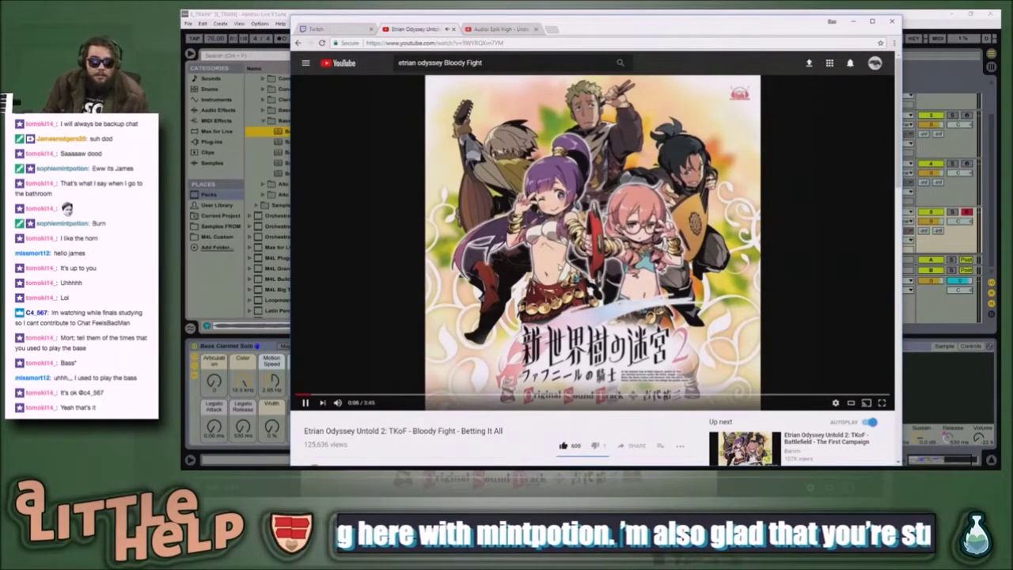
{"action": "left_click", "coordinate": [572, 261]}
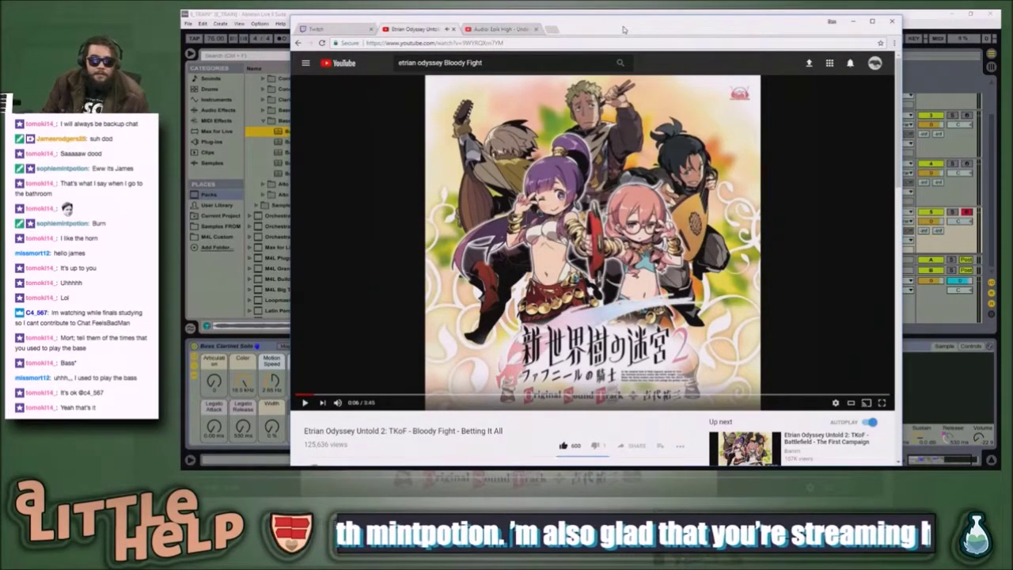
{"action": "left_click_drag", "start_coordinate": [624, 29], "coordinate": [615, 106]}
{"action": "left_click", "coordinate": [607, 18]}
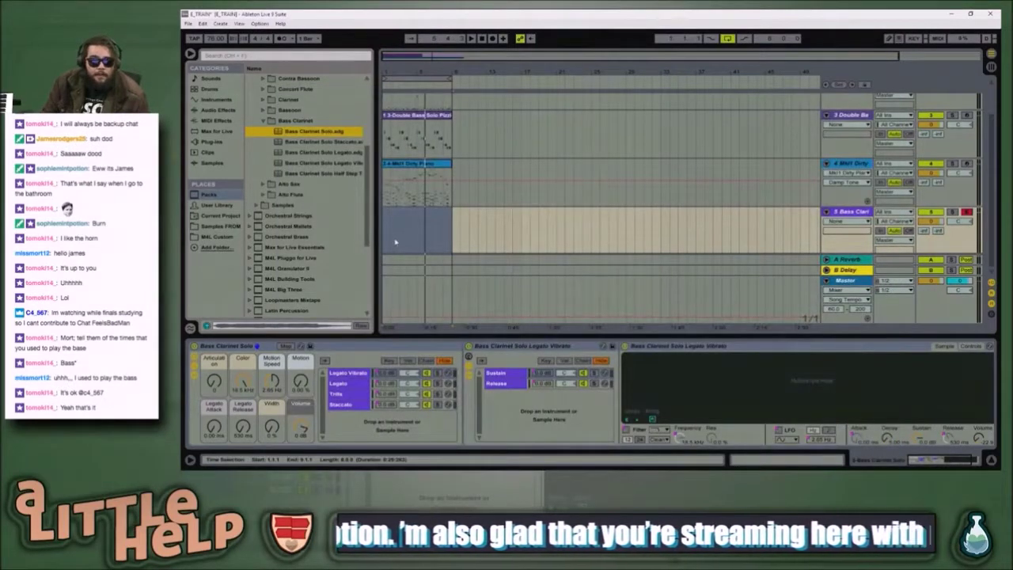
{"action": "scroll", "coordinate": [312, 131], "scroll_direction": "up", "scroll_amount": 3}
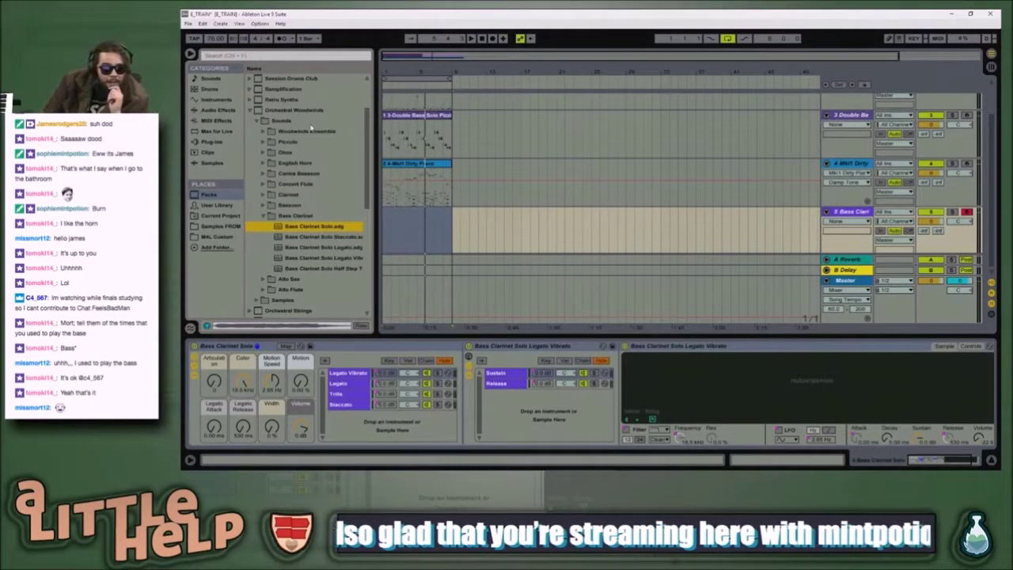
- Replace the bass clarinet on the fifth track with the Woodwinds Ensemble.adg preset and audition its sound
{"action": "left_click", "coordinate": [264, 132]}
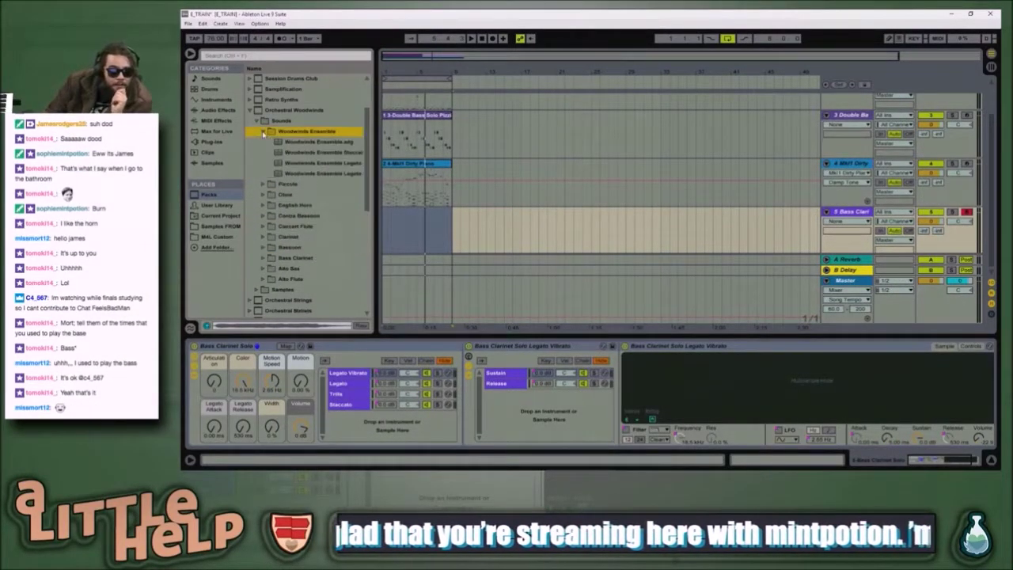
{"action": "left_click", "coordinate": [302, 141]}
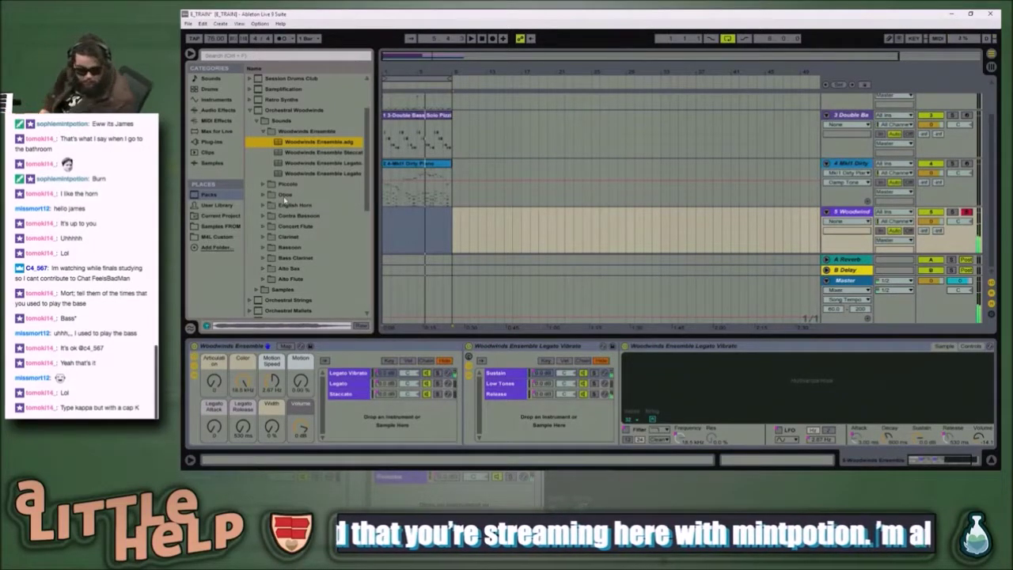
{"action": "key", "text": "space"}
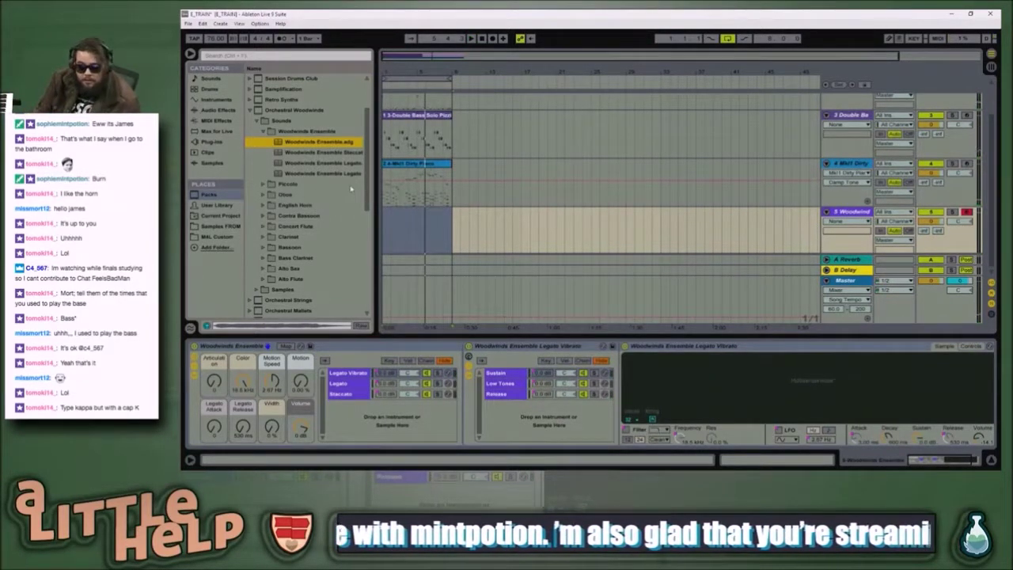
- Create an empty MIDI clip spanning bars 1 to 8 on the woodwind track, enlarge its note editor and play the loop
{"action": "left_click", "coordinate": [433, 175]}
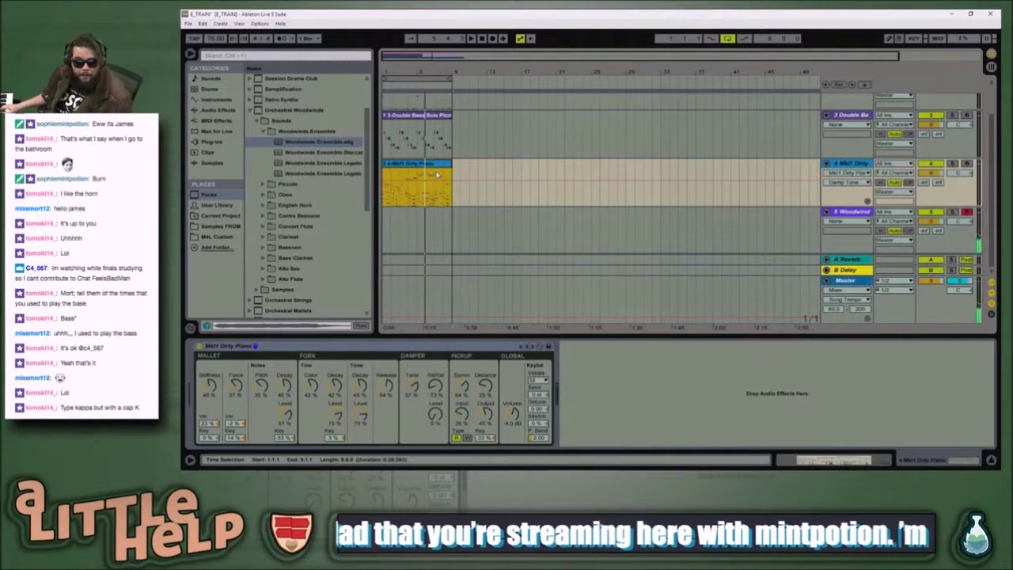
{"action": "left_click", "coordinate": [445, 229]}
{"action": "left_click_drag", "start_coordinate": [454, 235], "coordinate": [372, 229]}
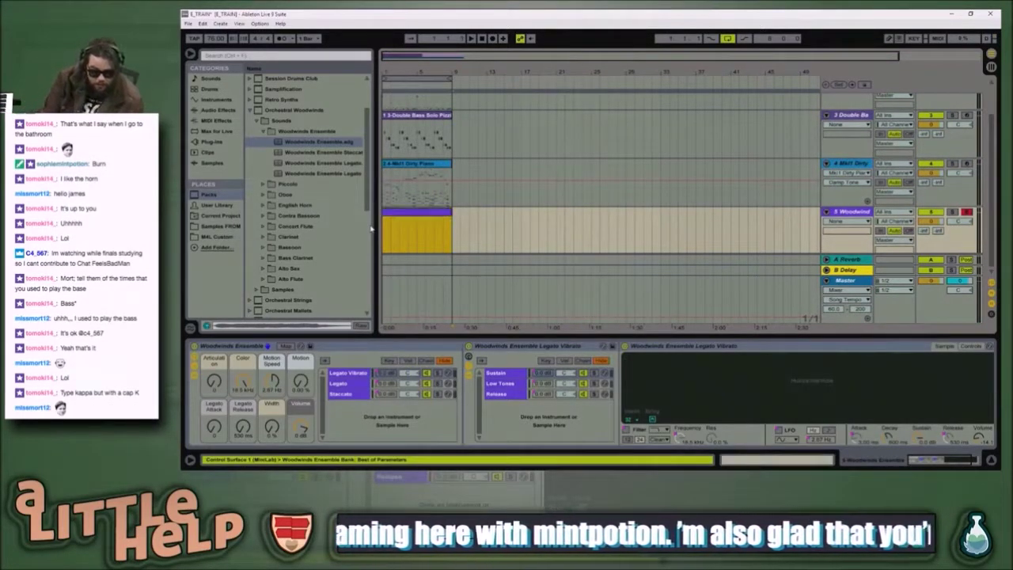
{"action": "key", "text": "ctrl+shift+m"}
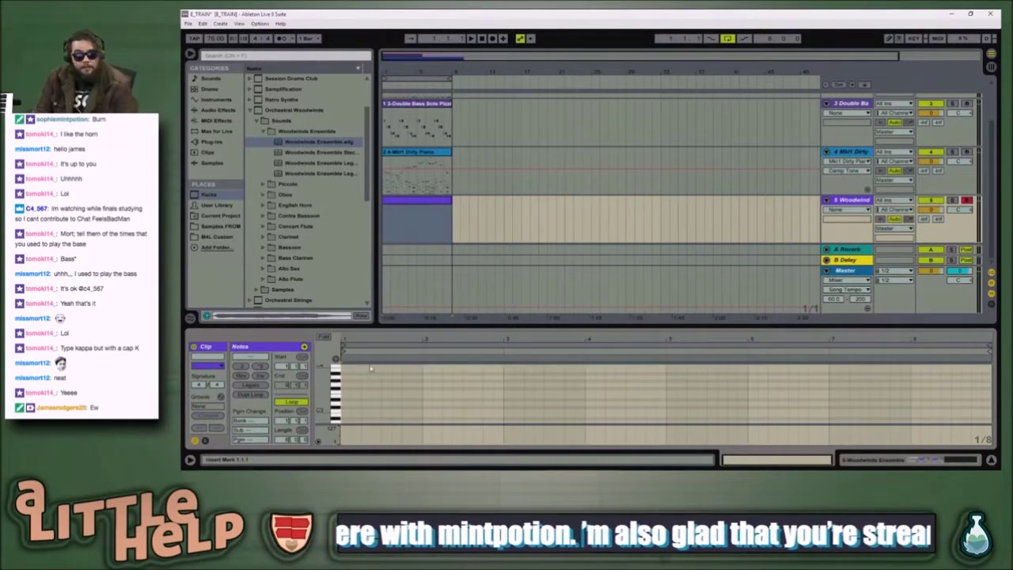
{"action": "left_click_drag", "start_coordinate": [393, 326], "coordinate": [398, 287]}
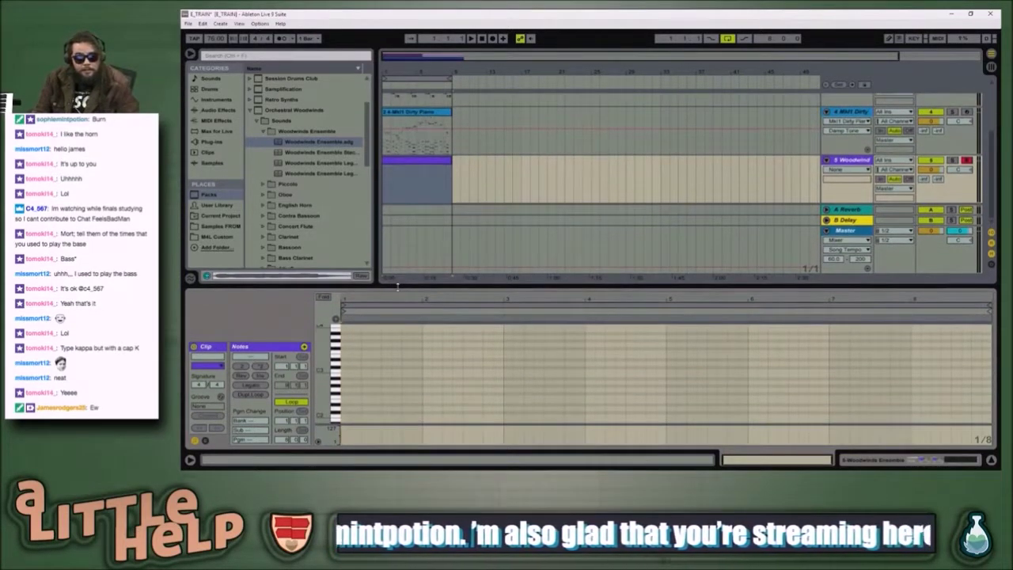
{"action": "left_click", "coordinate": [402, 388]}
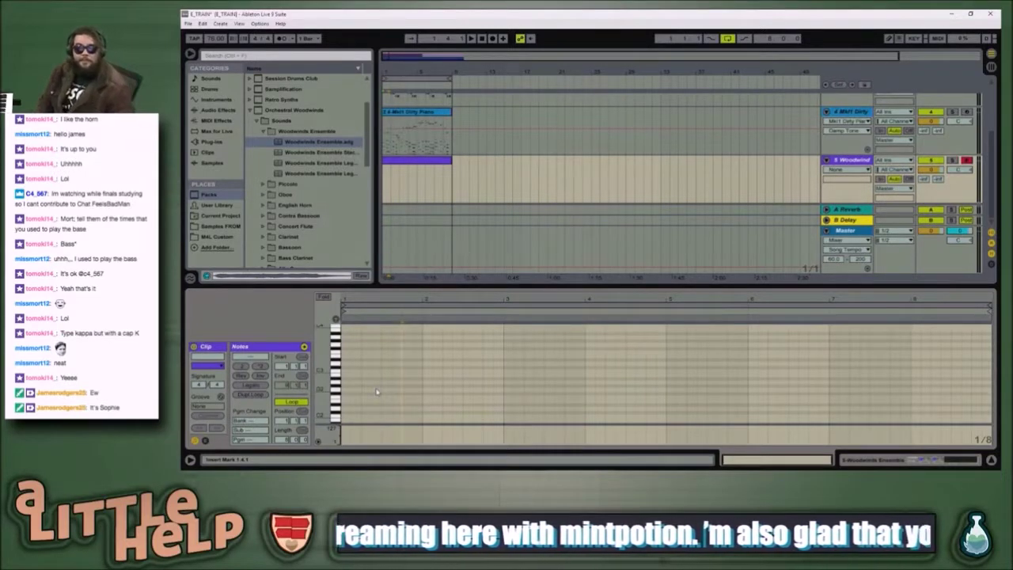
{"action": "key", "text": "space"}
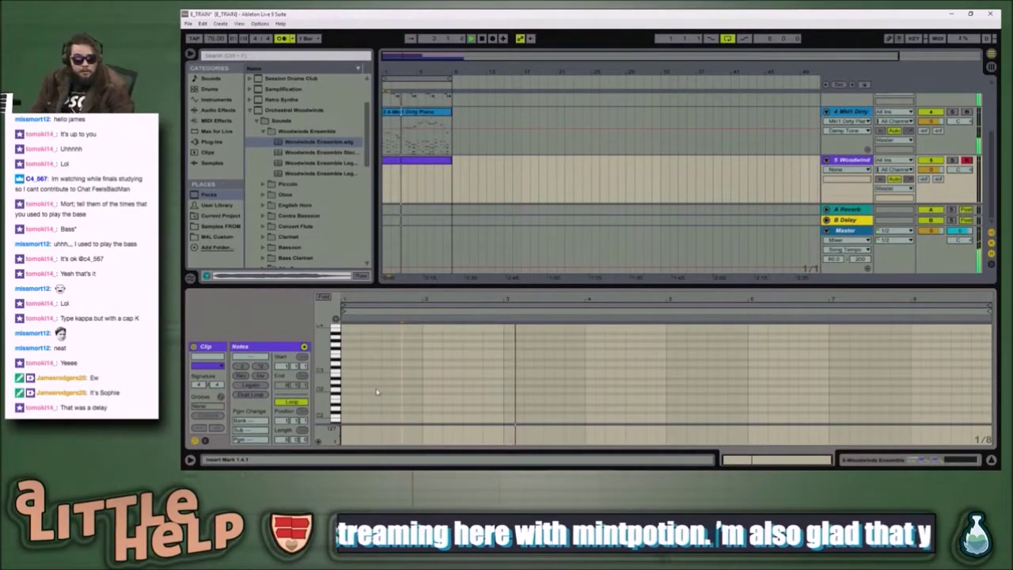
{"action": "key", "text": "space"}
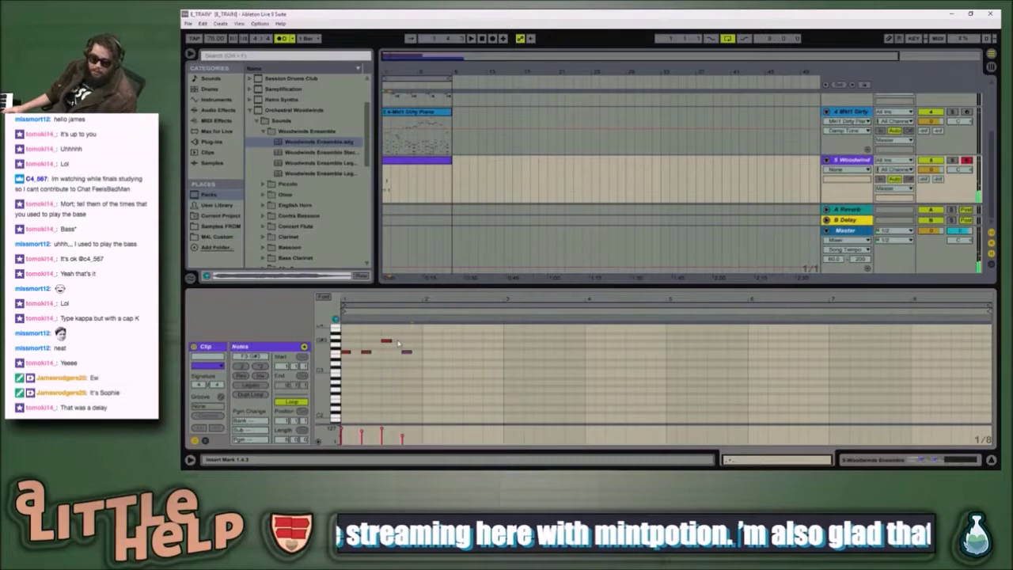
- Play the loop with the four step-recorded woodwind notes and undo those notes
{"action": "key", "text": "space"}
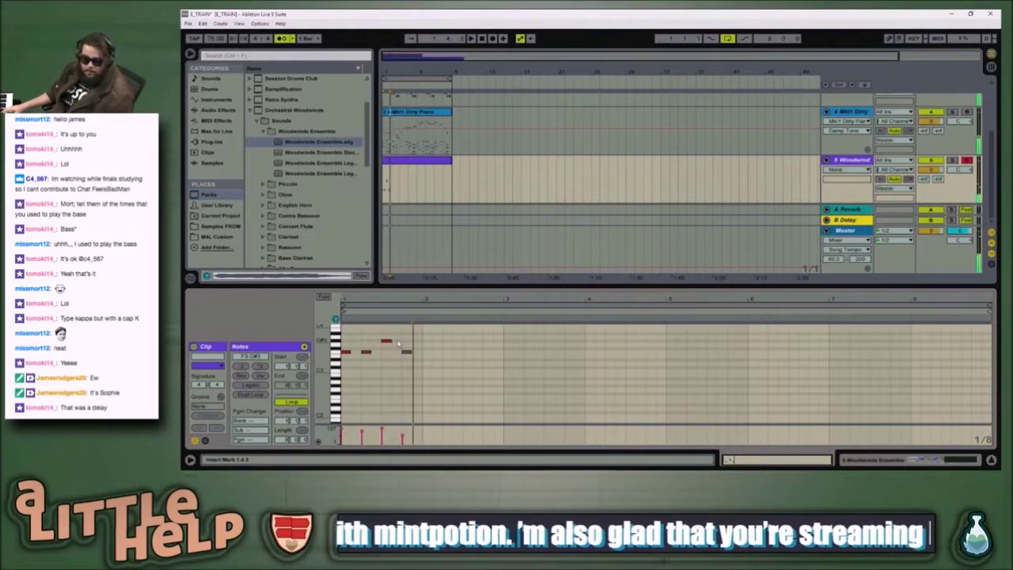
{"action": "key", "text": "ctrl+z"}
{"action": "key", "text": "ctrl+z"}
{"action": "key", "text": "ctrl+z"}
{"action": "key", "text": "ctrl+z"}
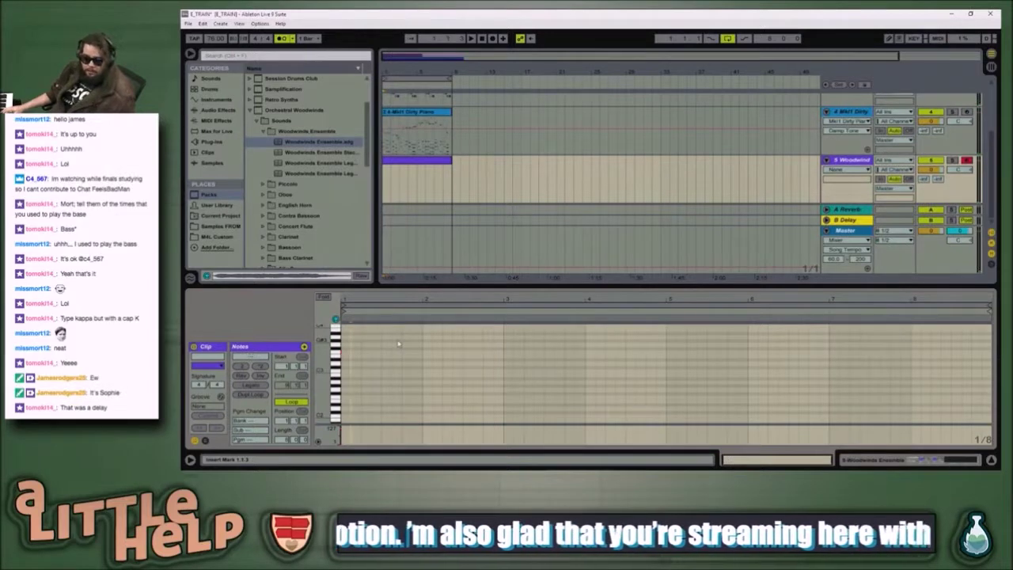
- Step-record a woodwind melody of consecutive eighth notes through bars 1 to 3 of the clip and play it back
{"action": "key", "text": "Right"}
{"action": "key", "text": "Right"}
{"action": "key", "text": "Right"}
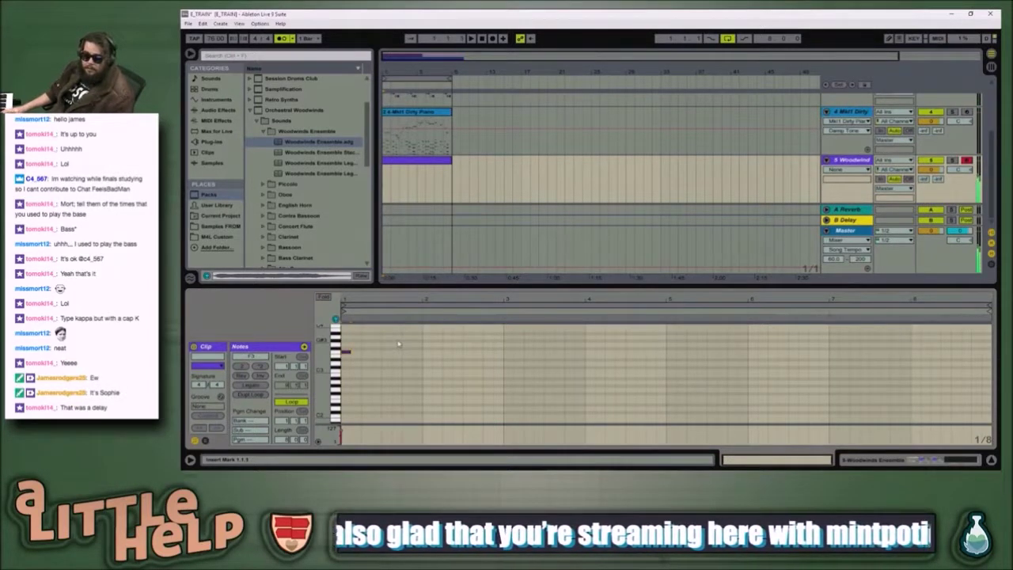
{"action": "key", "text": "Right"}
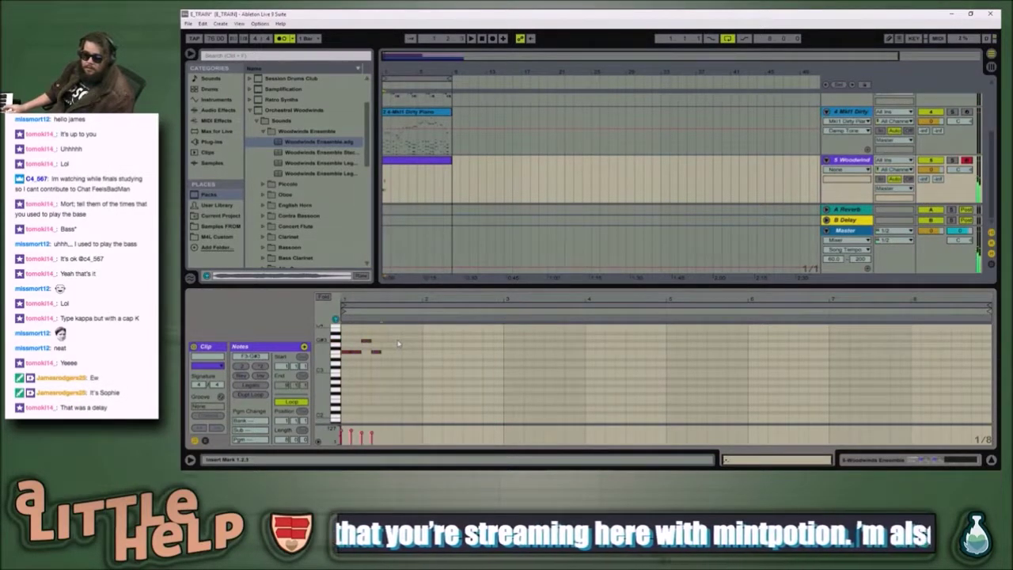
{"action": "key", "text": "Right"}
{"action": "key", "text": "Right"}
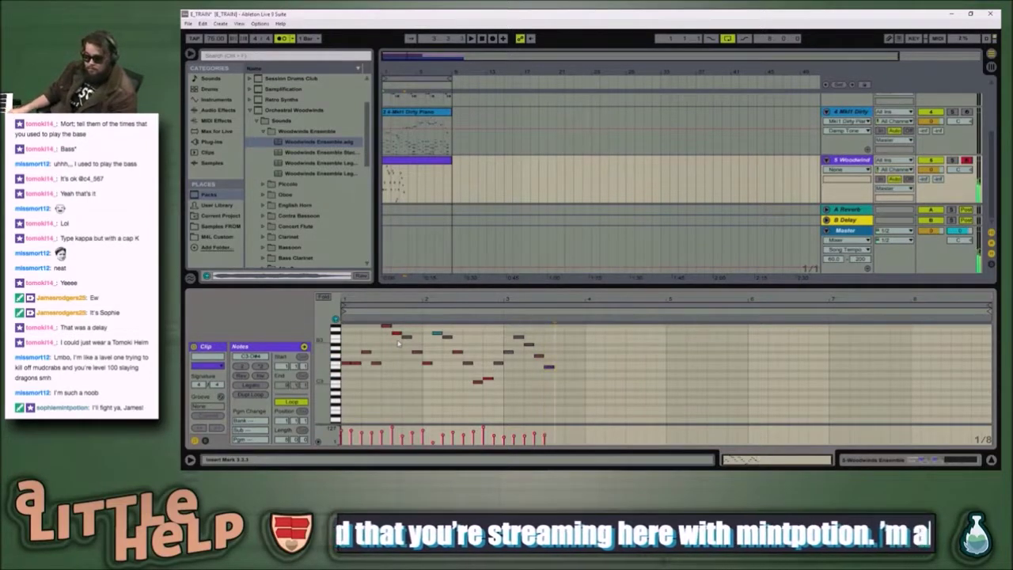
{"action": "key", "text": "space"}
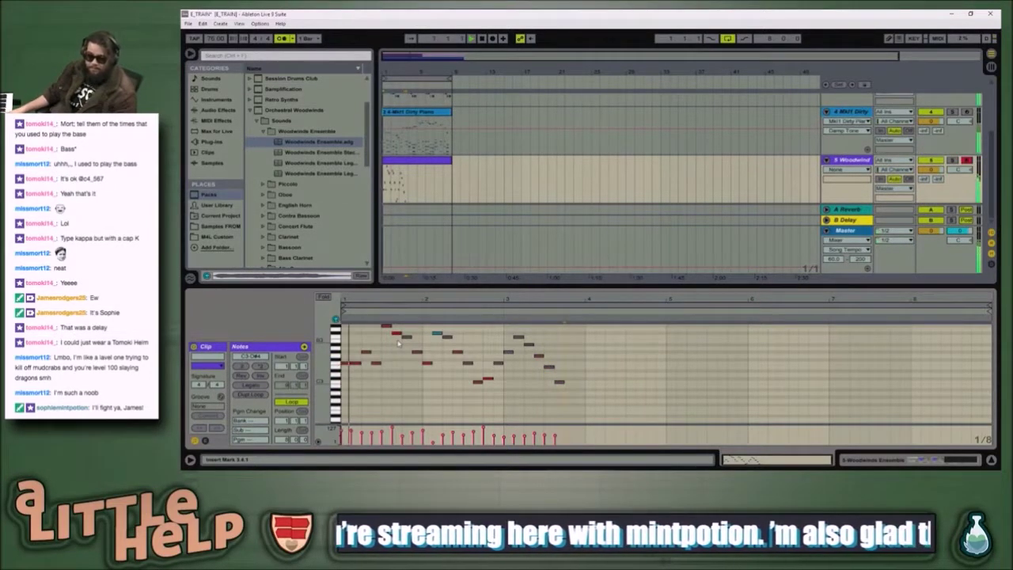
{"action": "key", "text": "space"}
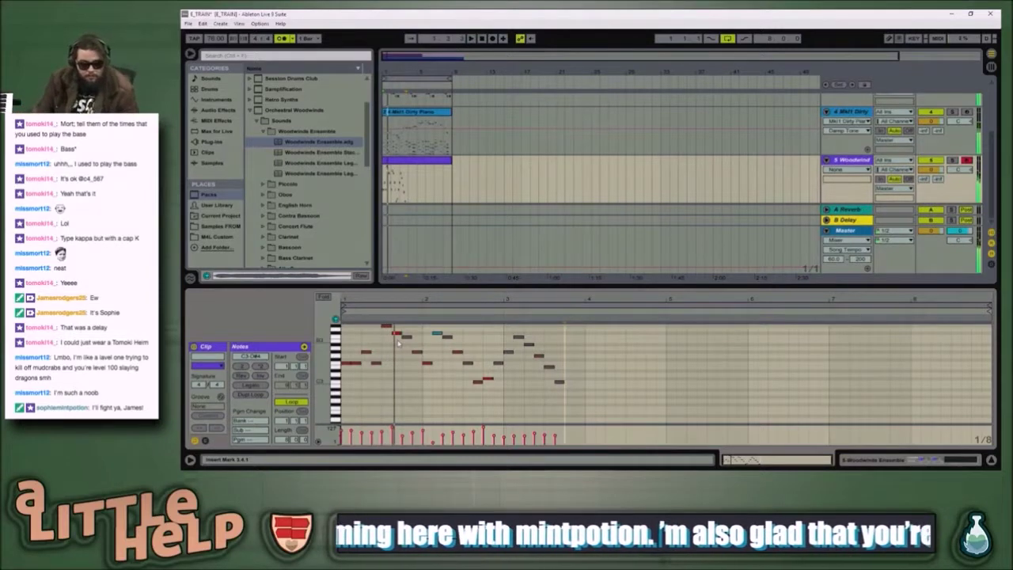
- Select all the woodwind notes, compress their timing to about half the length and listen to the result
{"action": "left_click", "coordinate": [605, 355]}
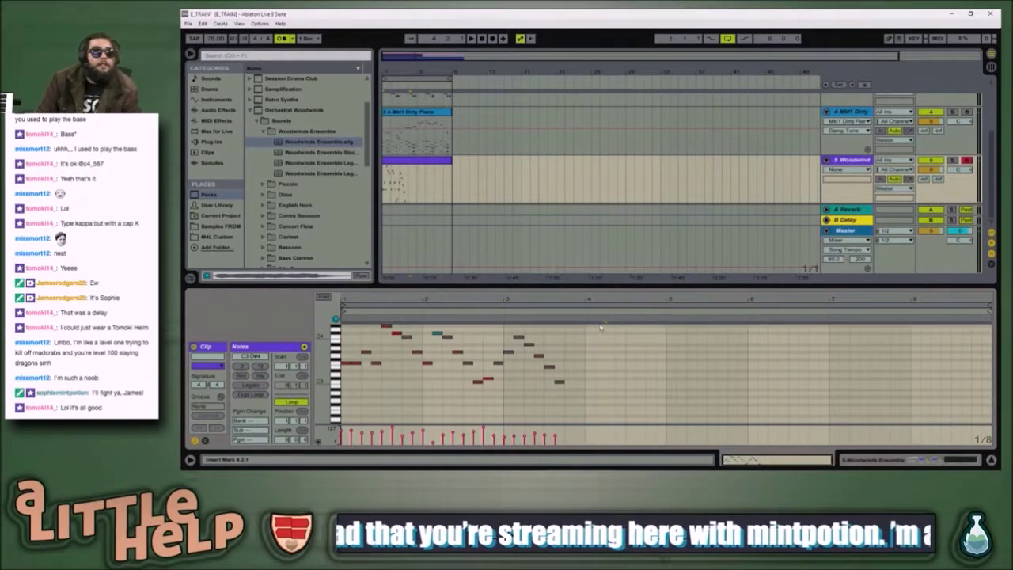
{"action": "key", "text": "ctrl+a"}
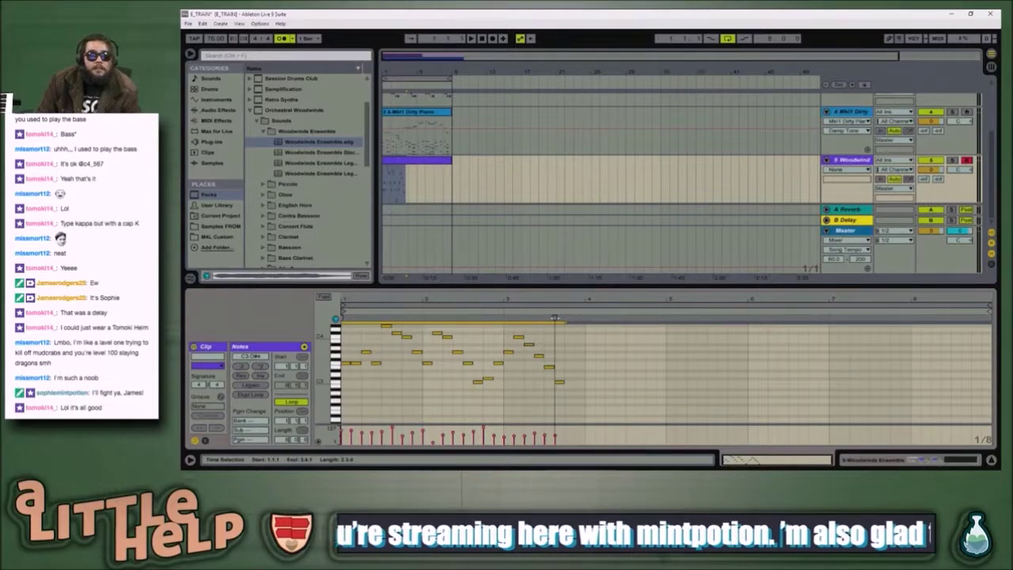
{"action": "left_click_drag", "start_coordinate": [556, 318], "coordinate": [475, 305]}
{"action": "key", "text": "space"}
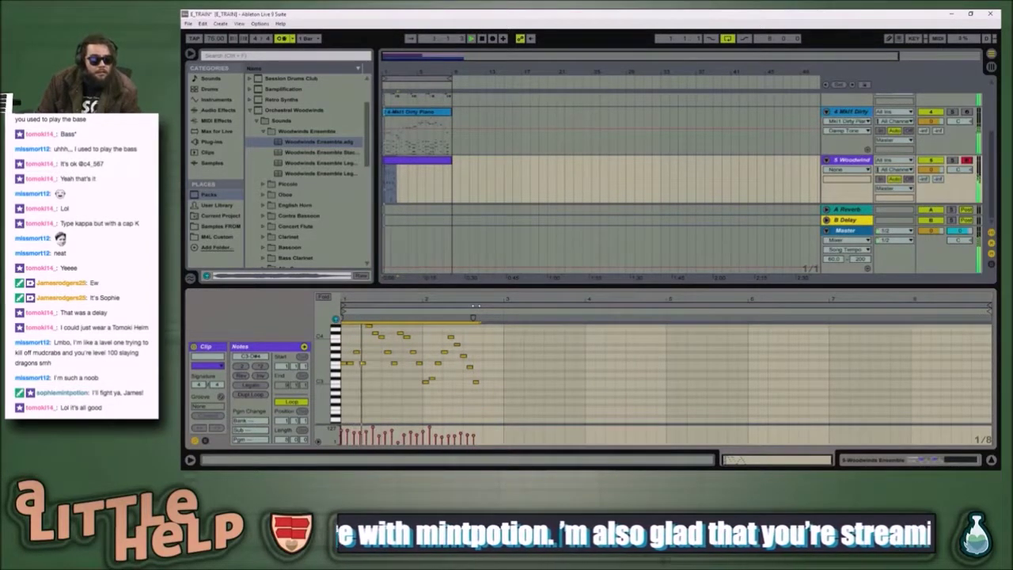
{"action": "key", "text": "space"}
{"action": "left_click_drag", "start_coordinate": [473, 318], "coordinate": [442, 317]}
{"action": "key", "text": "space"}
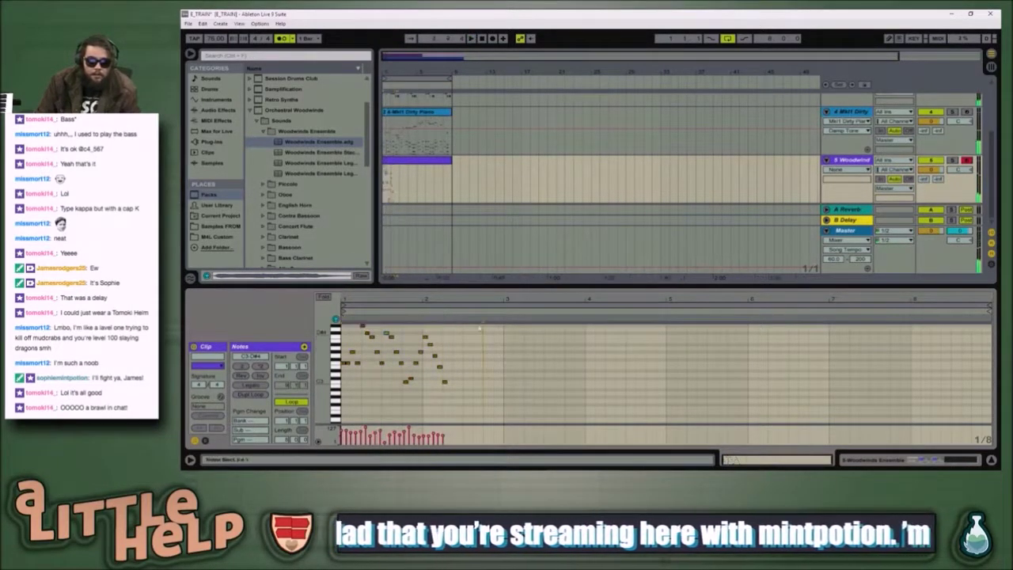
- Delete the eight-bar woodwind clip and play the loop without it
{"action": "left_click", "coordinate": [420, 163]}
{"action": "left_click", "coordinate": [420, 164]}
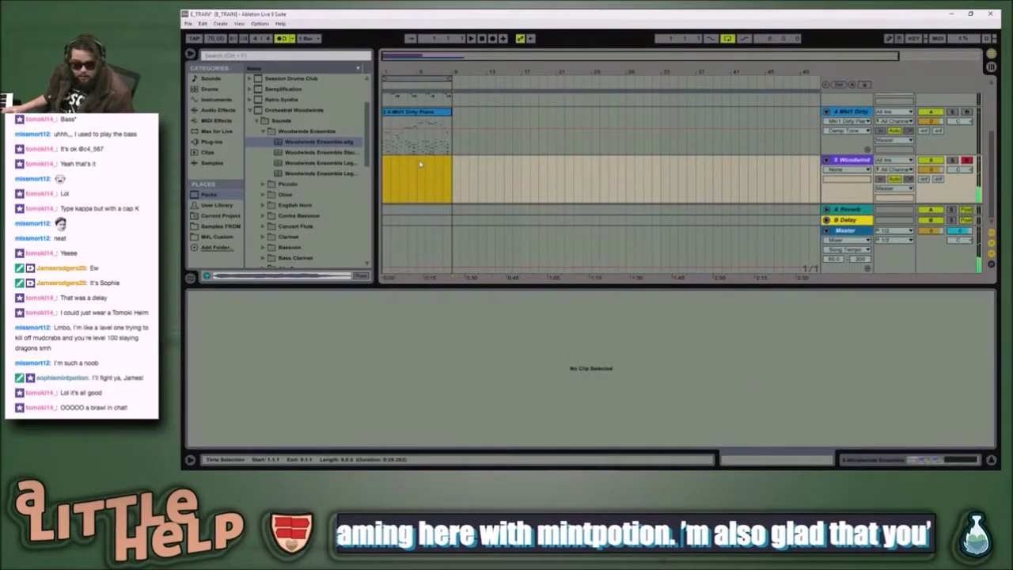
{"action": "key", "text": "Delete"}
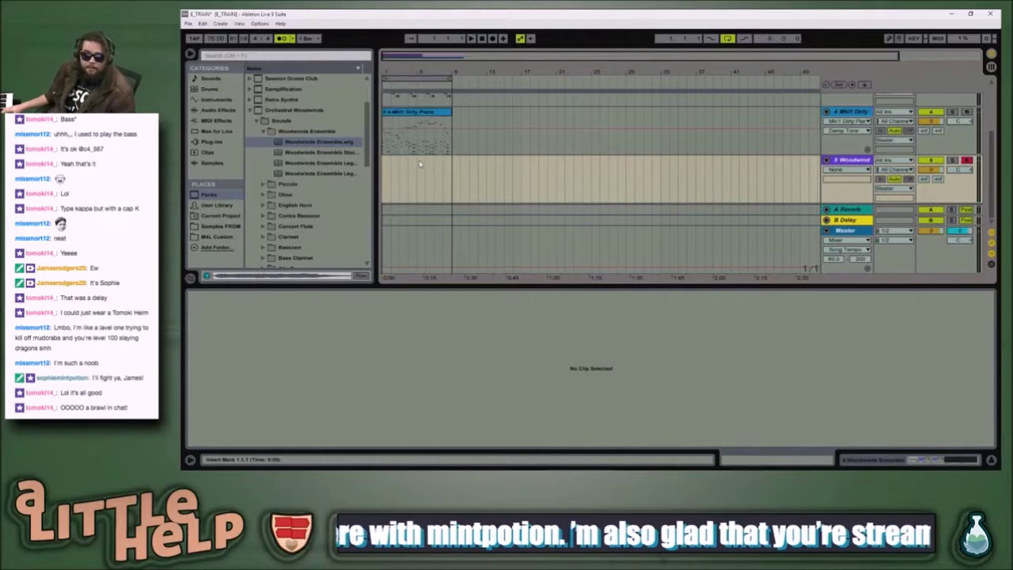
{"action": "key", "text": "space"}
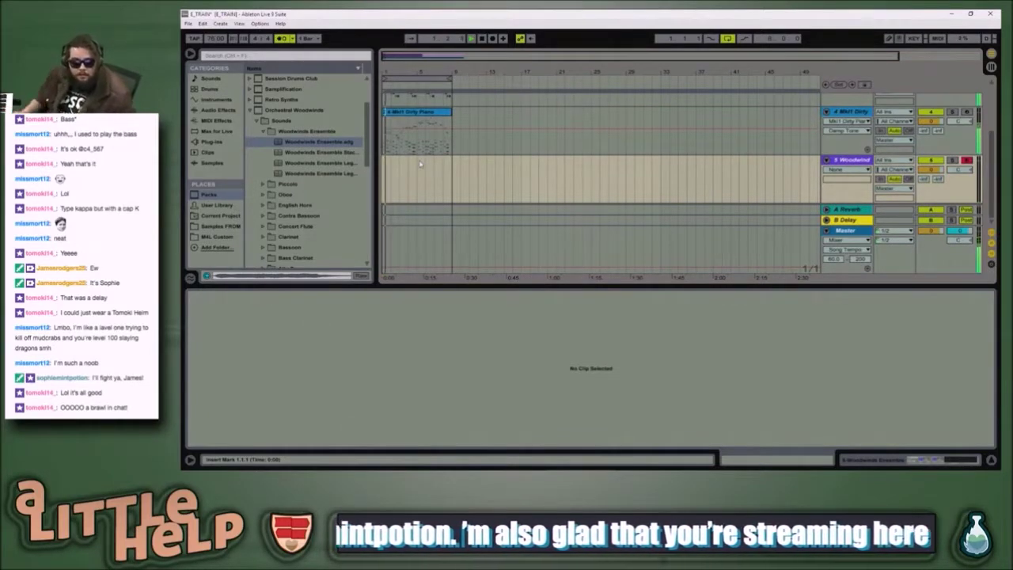
{"action": "key", "text": "Delete"}
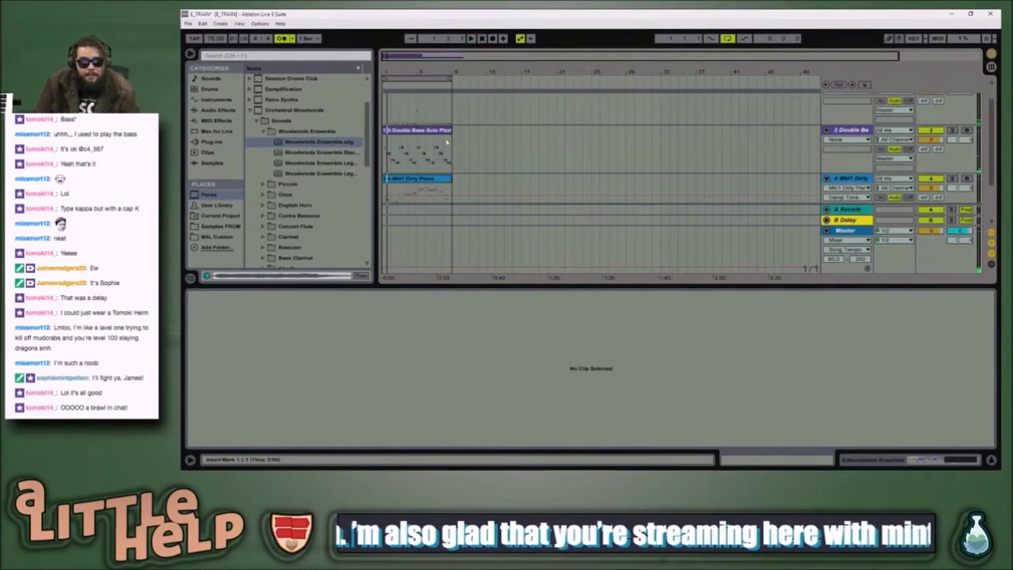
- Duplicate the drum, double bass and electric piano clips into bars 9 to 16
{"action": "left_click", "coordinate": [434, 176]}
{"action": "key", "text": "ctrl+a"}
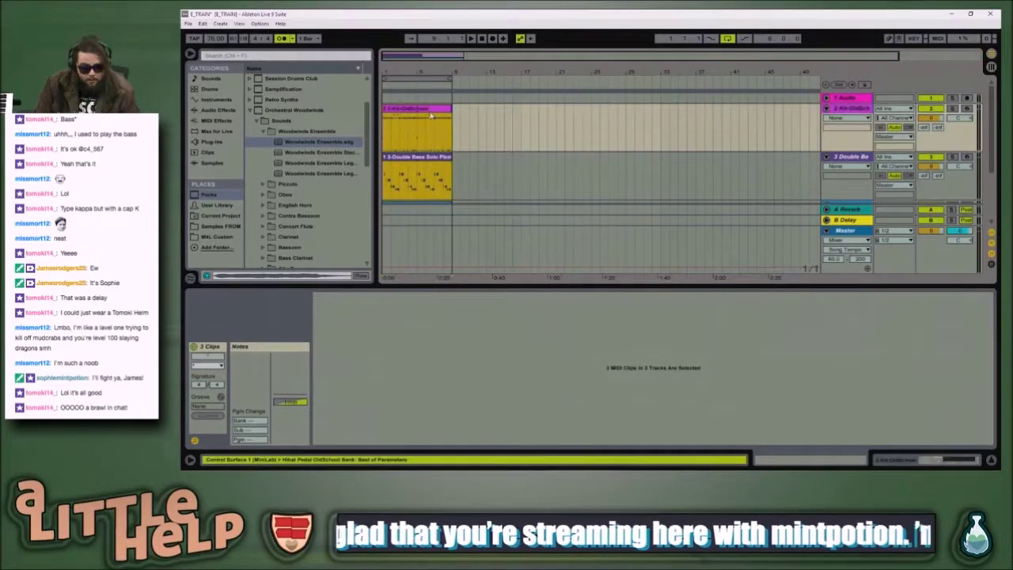
{"action": "key", "text": "ctrl+d"}
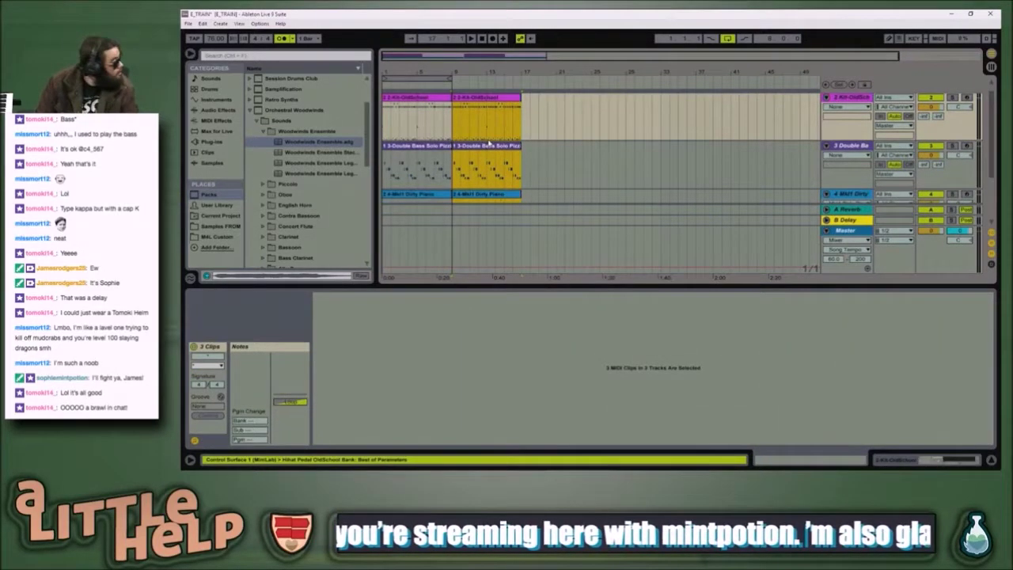
{"action": "scroll", "coordinate": [489, 144], "scroll_direction": "down", "scroll_amount": 2}
- Open the duplicated electric piano clip and examine its instrument settings and notes
{"action": "left_click", "coordinate": [484, 161]}
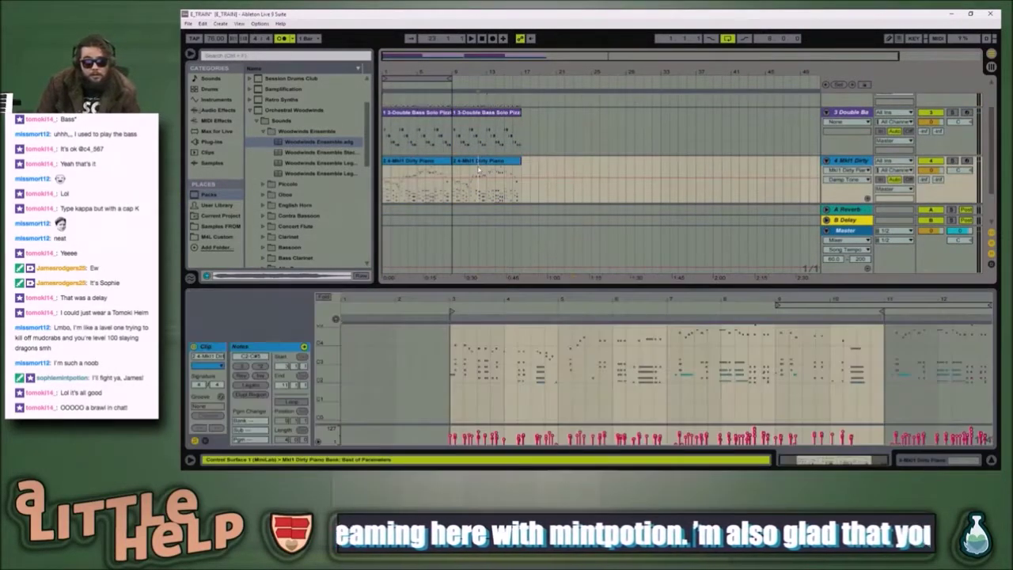
{"action": "left_click", "coordinate": [488, 164]}
{"action": "key", "text": "shift+Tab"}
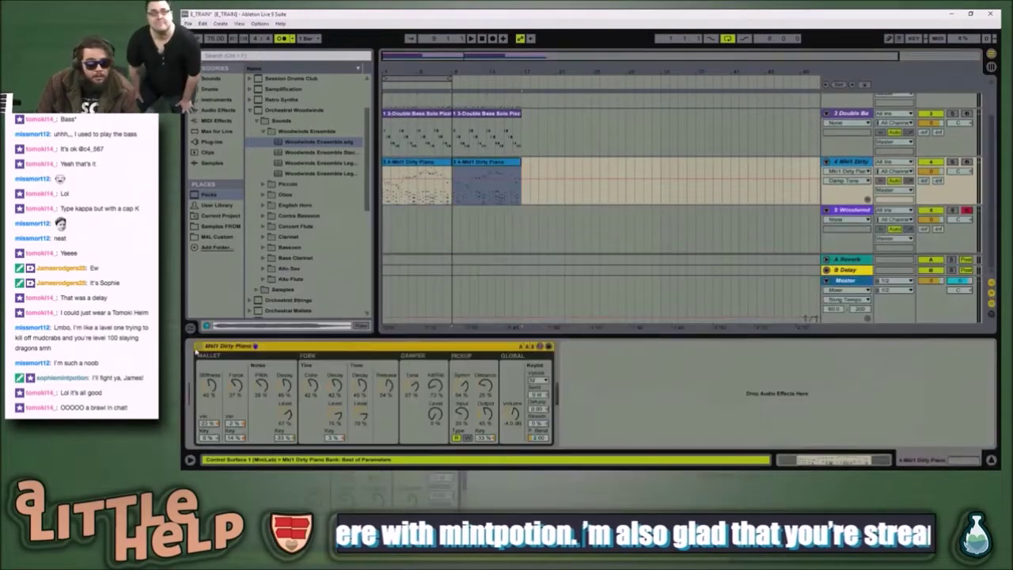
{"action": "key", "text": "shift+Tab"}
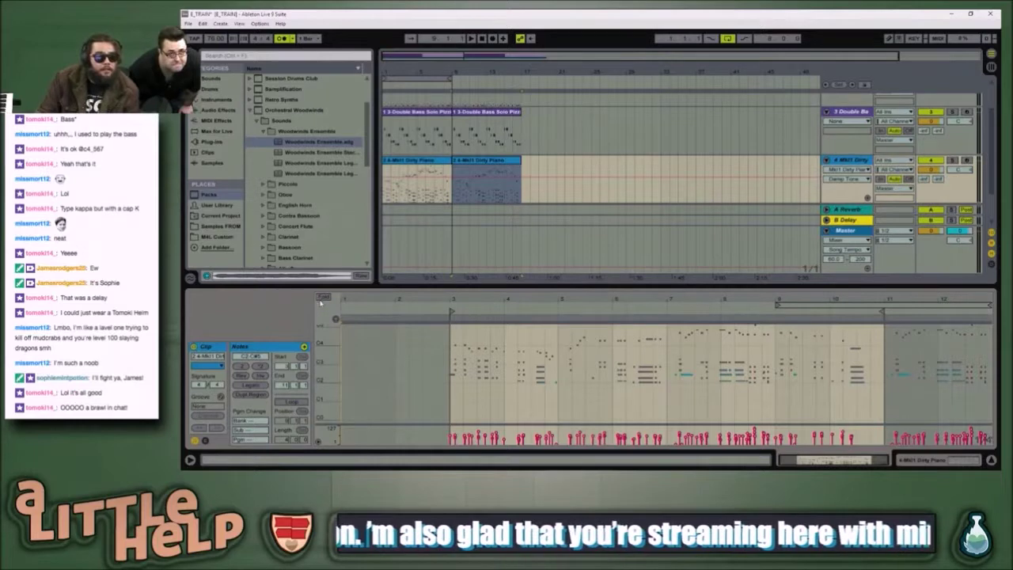
{"action": "mouse_move", "coordinate": [802, 294]}
{"action": "left_mouse_down"}
{"action": "mouse_move", "coordinate": [791, 304]}
{"action": "mouse_move", "coordinate": [740, 303]}
{"action": "mouse_move", "coordinate": [799, 295]}
{"action": "mouse_move", "coordinate": [788, 300]}
{"action": "left_mouse_up"}
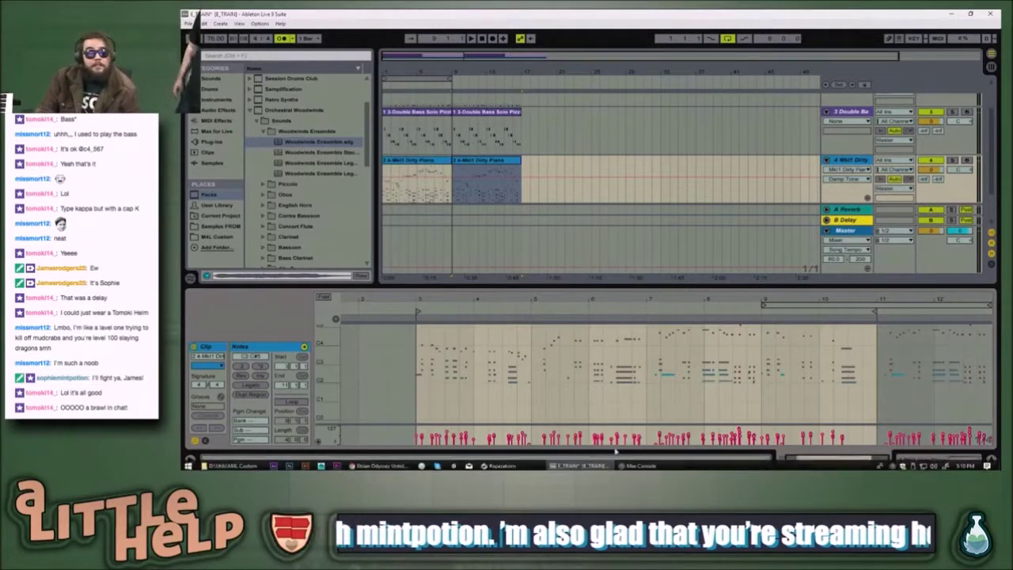
{"action": "left_click_drag", "start_coordinate": [734, 302], "coordinate": [735, 312]}
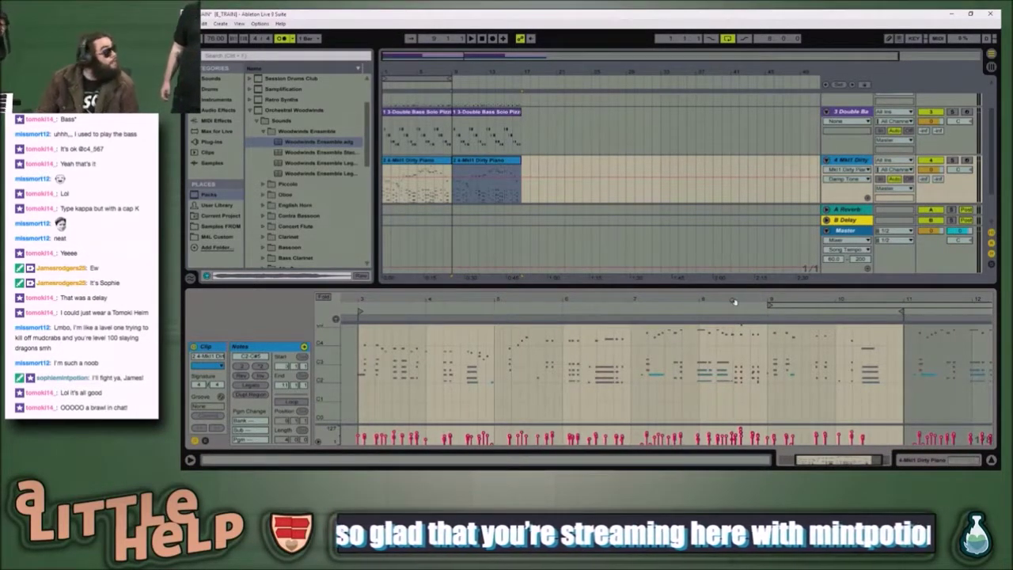
- Switch briefly to the "Bloody Fight" reference song on YouTube, return to Ableton Live and play the loop
{"action": "key", "text": "alt+Tab"}
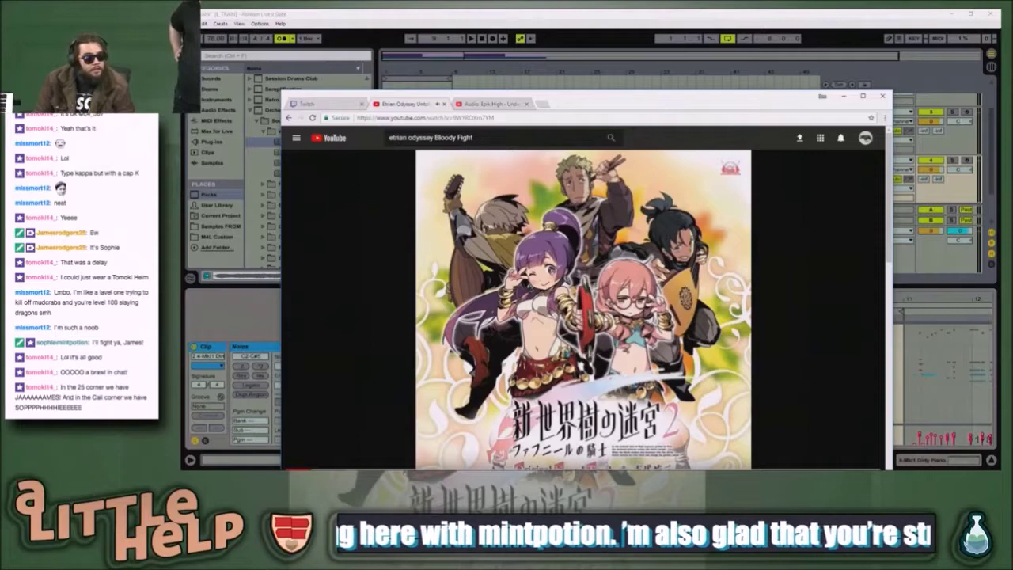
{"action": "key", "text": "alt+Tab"}
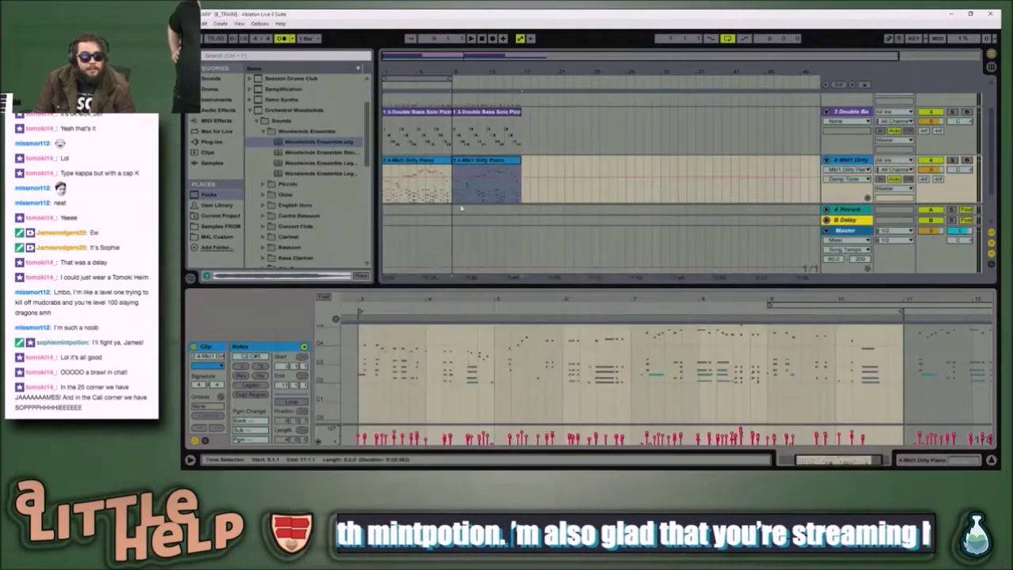
{"action": "key", "text": "space"}
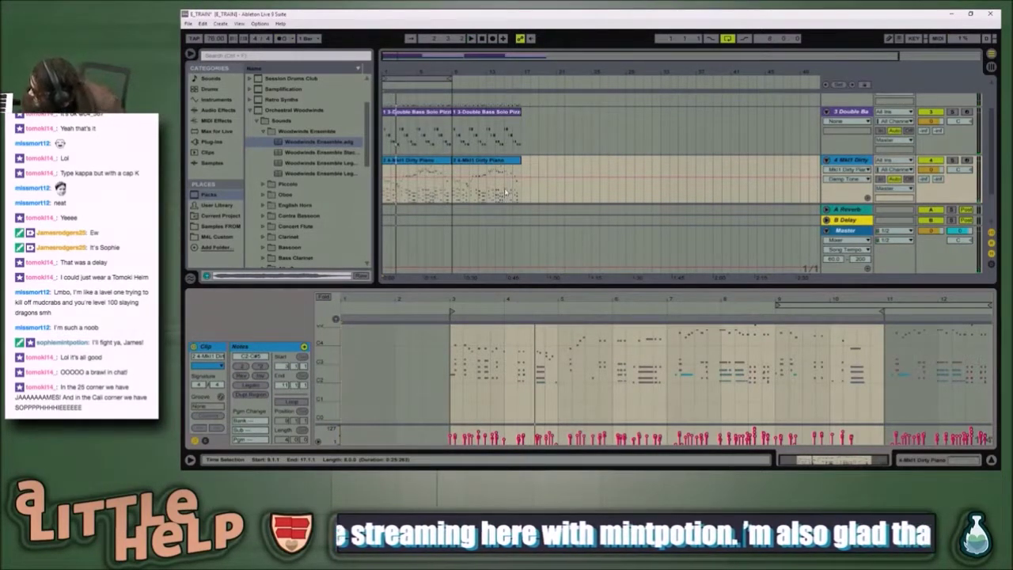
{"action": "key", "text": "alt+Tab"}
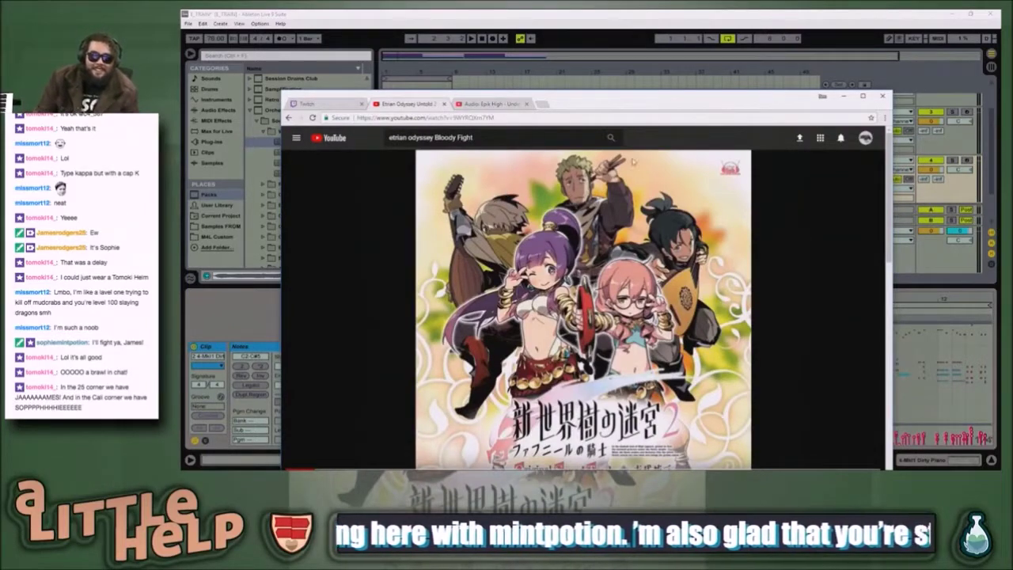
{"action": "key", "text": "alt+Tab"}
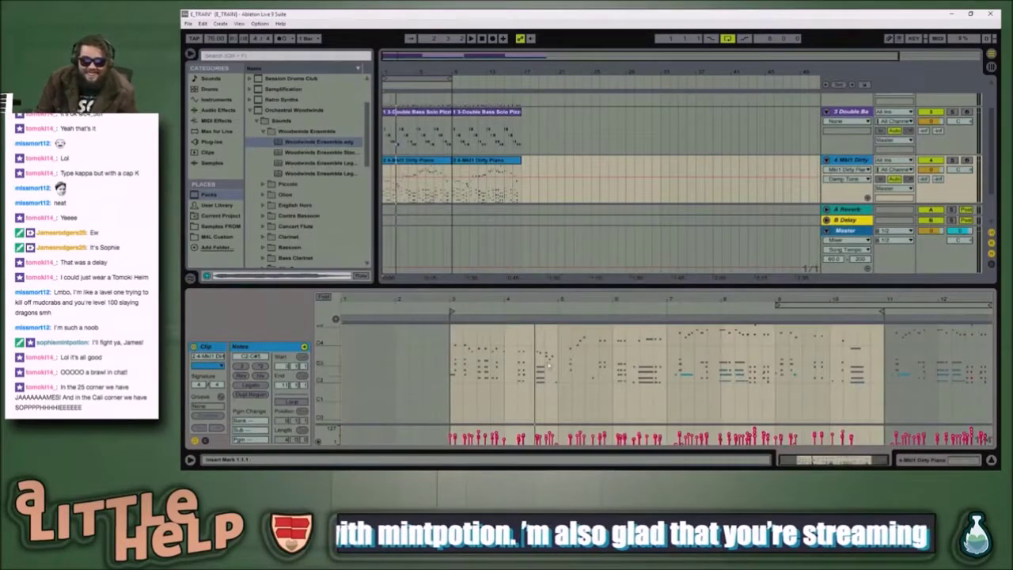
- Delete the upper melody notes from the electric piano clip in bars 9 to 16, keeping only the lower chords
{"action": "left_click", "coordinate": [501, 165]}
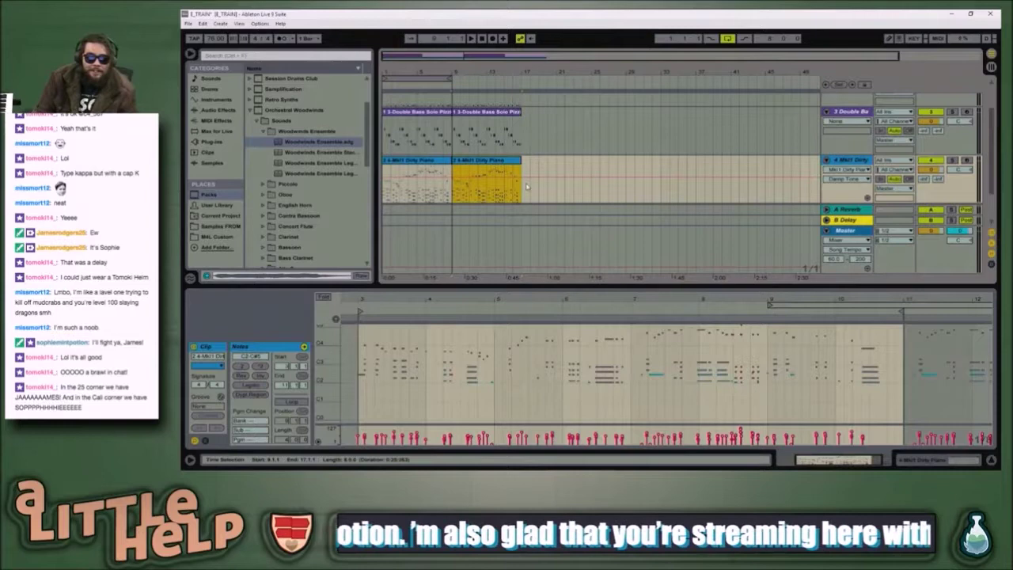
{"action": "key", "text": "ctrl+z"}
{"action": "key", "text": "ctrl+z"}
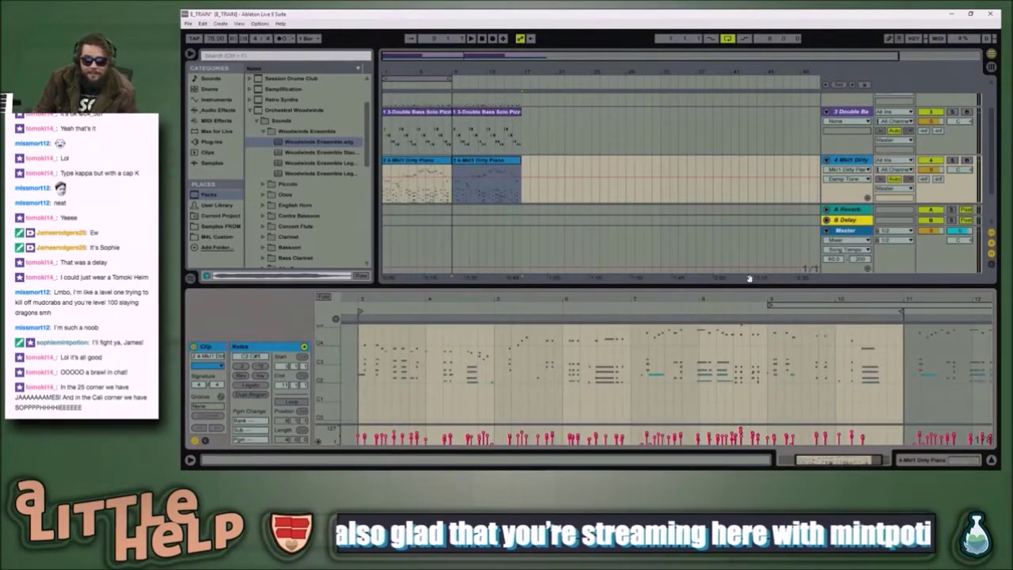
{"action": "left_click_drag", "start_coordinate": [757, 285], "coordinate": [756, 176]}
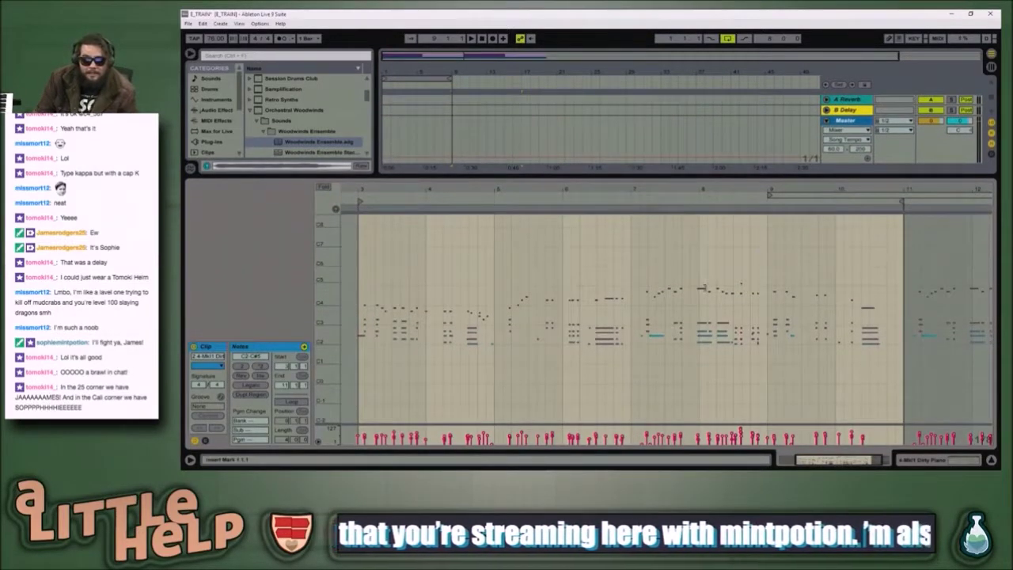
{"action": "left_click_drag", "start_coordinate": [885, 235], "coordinate": [343, 273]}
{"action": "left_click", "coordinate": [777, 267]}
{"action": "left_click_drag", "start_coordinate": [851, 255], "coordinate": [352, 318]}
{"action": "key", "text": "Delete"}
{"action": "left_click_drag", "start_coordinate": [477, 306], "coordinate": [505, 329]}
{"action": "key", "text": "Delete"}
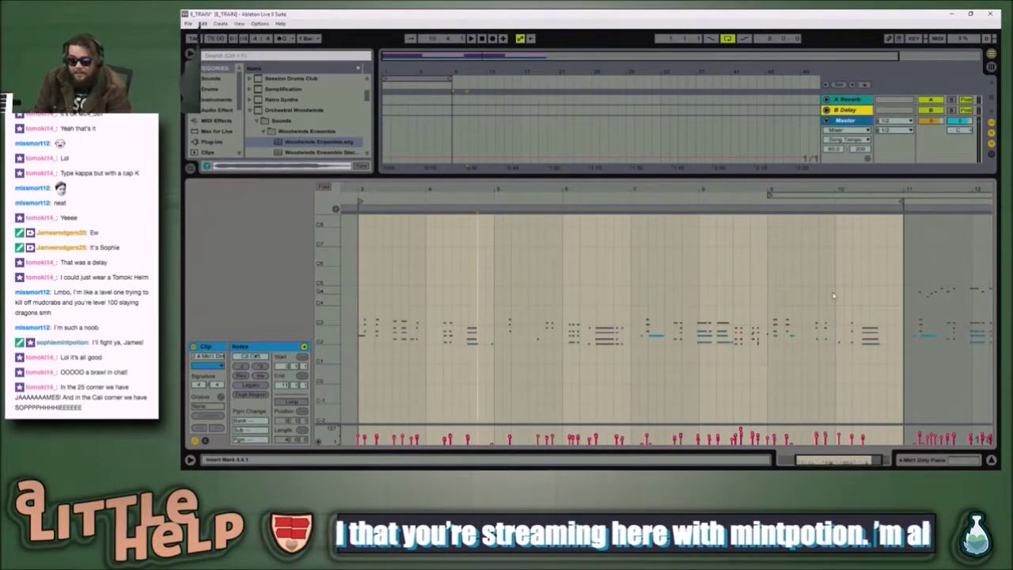
- Set the loop to bars 9 to 16 and play it, with the insertion point placed on the empty woodwind track
{"action": "key", "text": "space"}
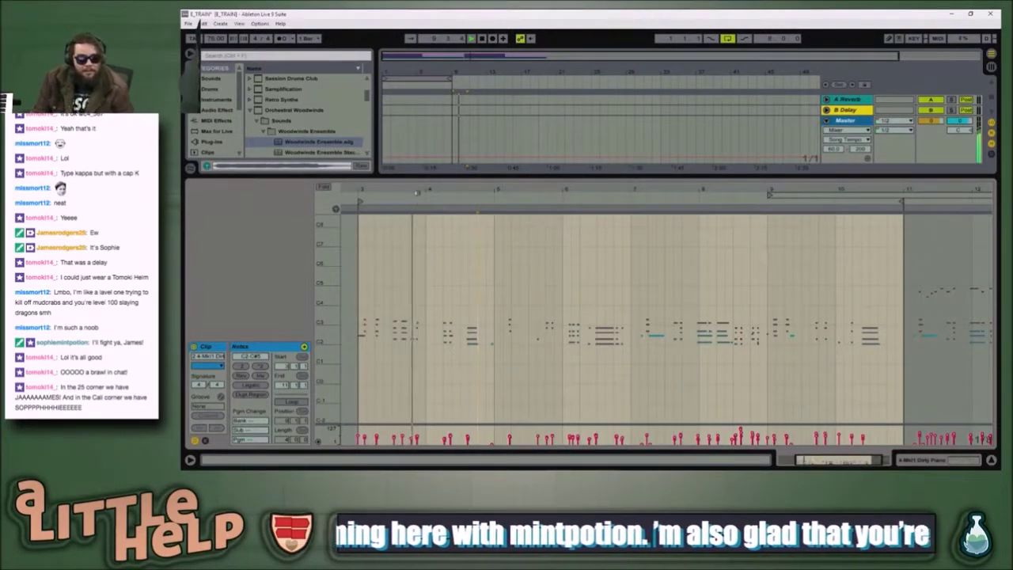
{"action": "left_click_drag", "start_coordinate": [465, 180], "coordinate": [475, 318]}
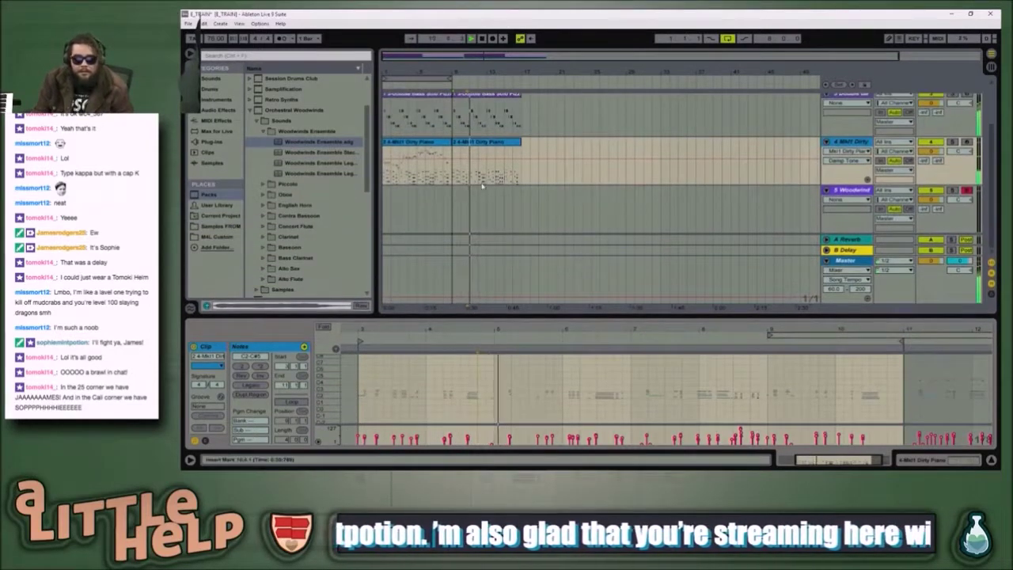
{"action": "left_click", "coordinate": [495, 143]}
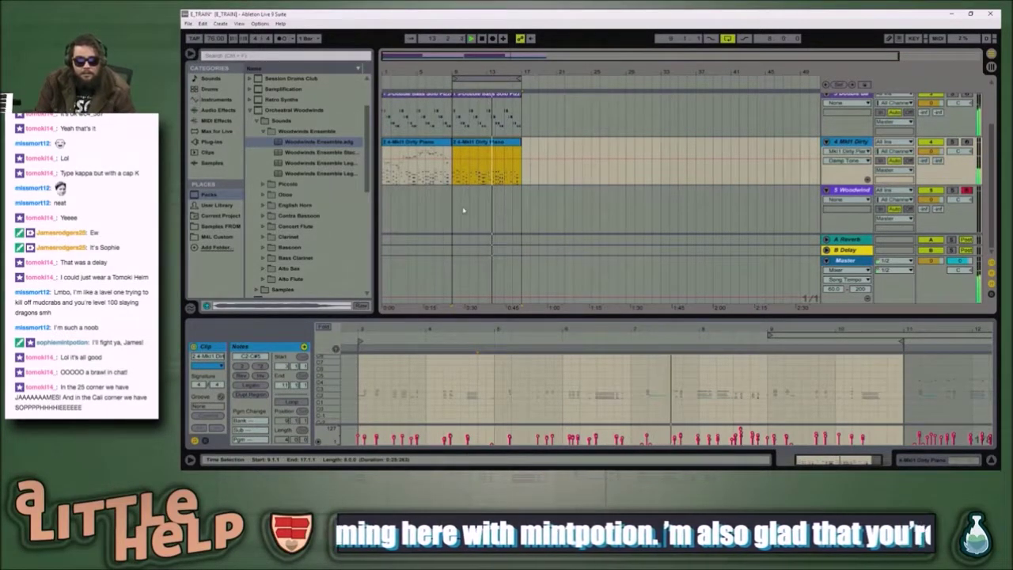
{"action": "left_click", "coordinate": [487, 215]}
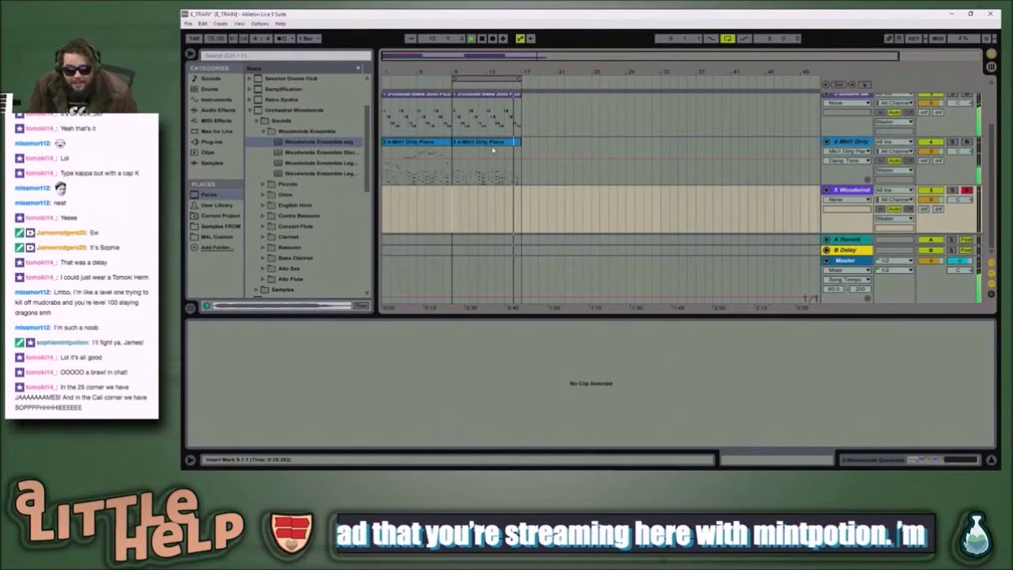
{"action": "key", "text": "Up"}
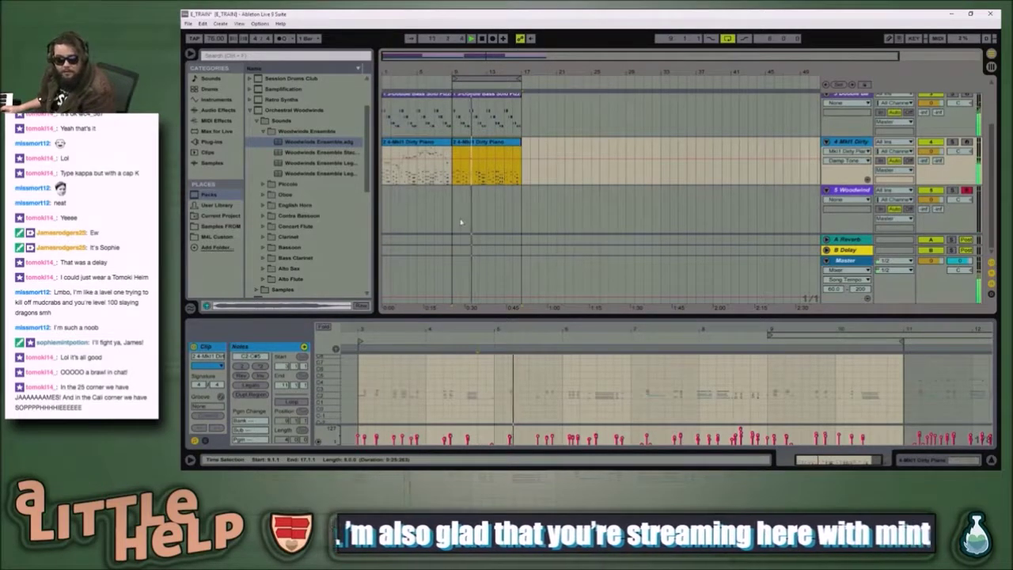
{"action": "left_click", "coordinate": [456, 220]}
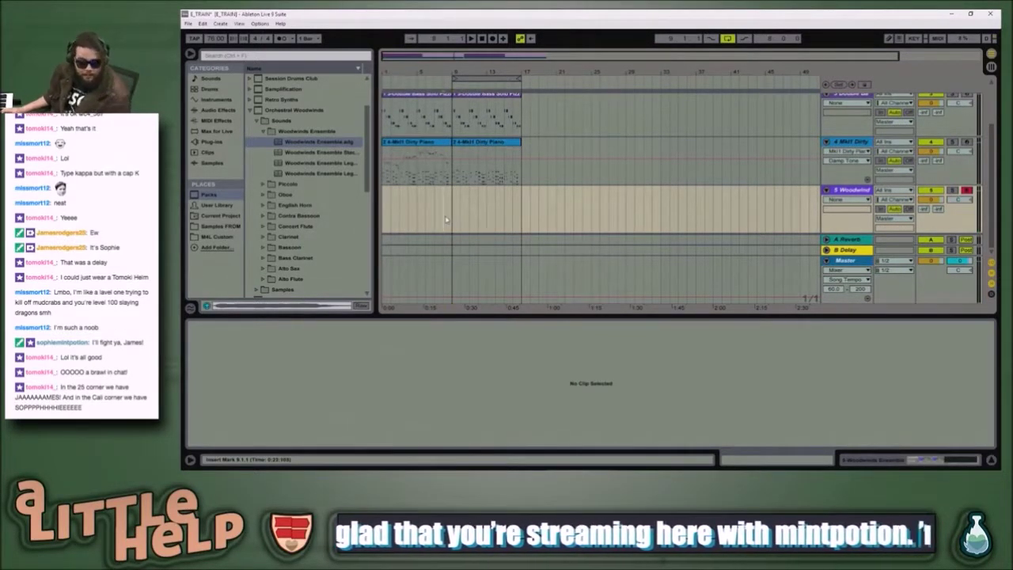
{"action": "key", "text": "space"}
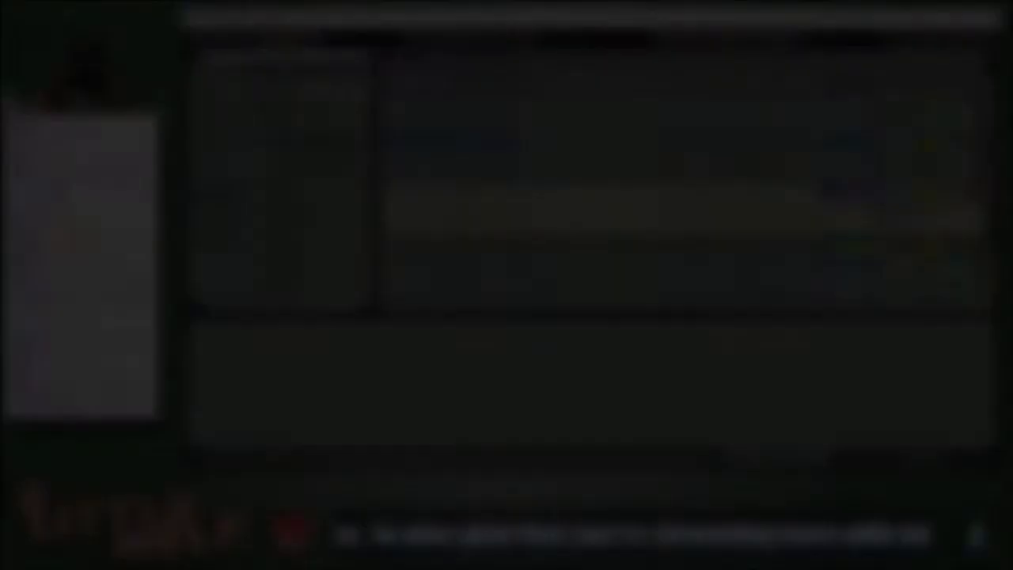
- Record a woodwind melody from bar 9 to the middle of bar 10 and play it back
{"action": "key", "text": "F9"}
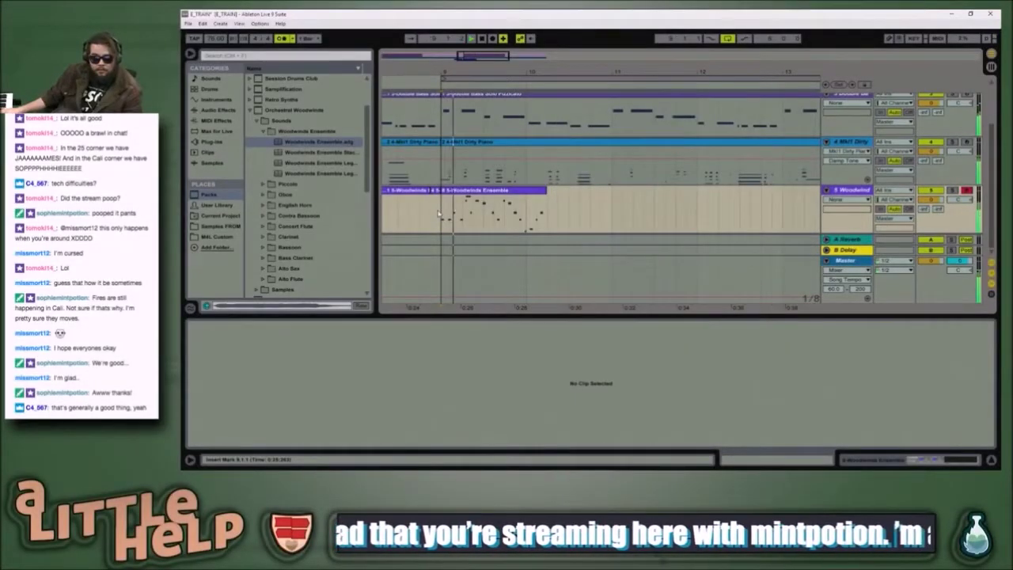
{"action": "key", "text": "space"}
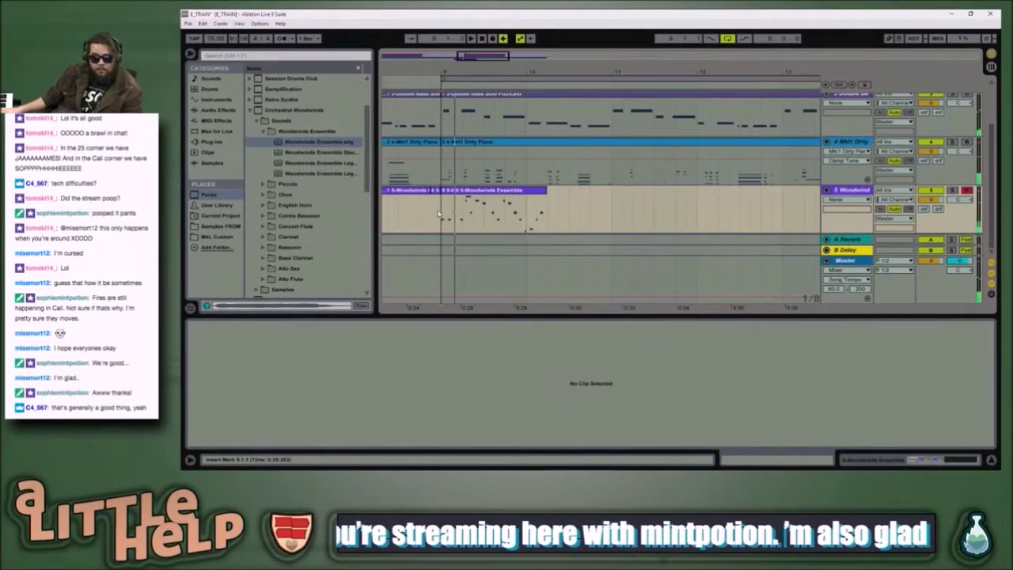
{"action": "key", "text": "F9"}
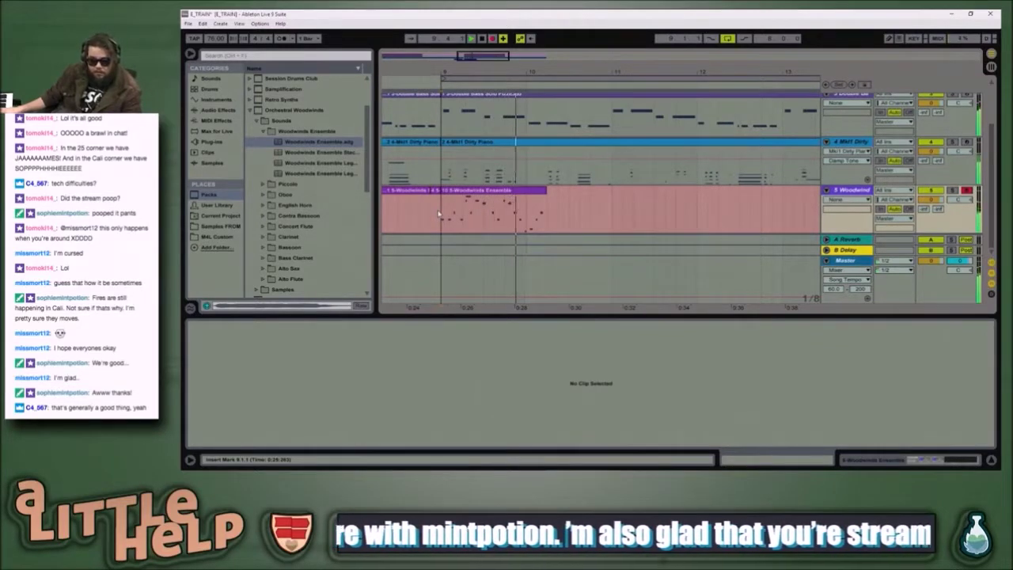
{"action": "key", "text": "space"}
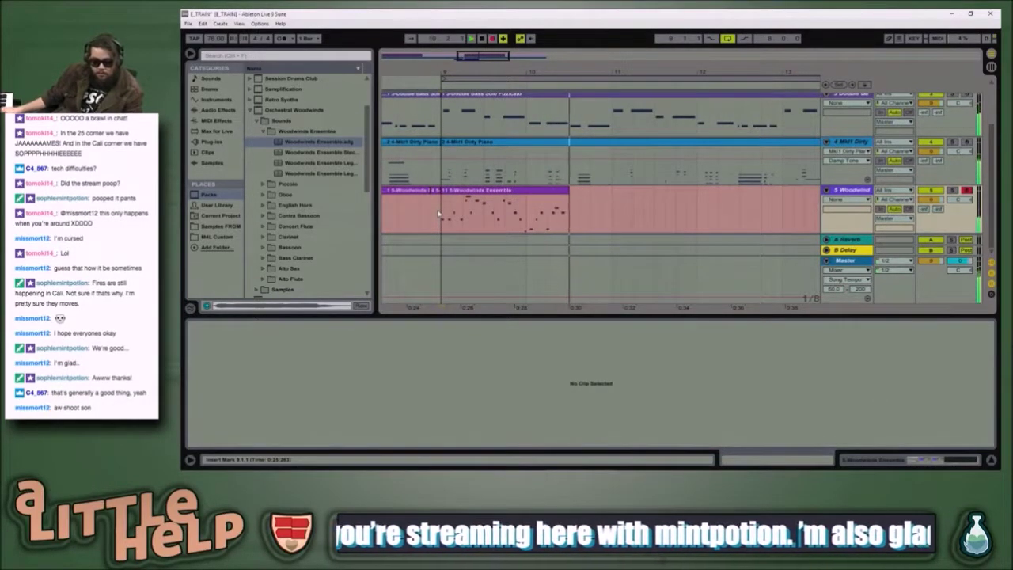
{"action": "key", "text": "space"}
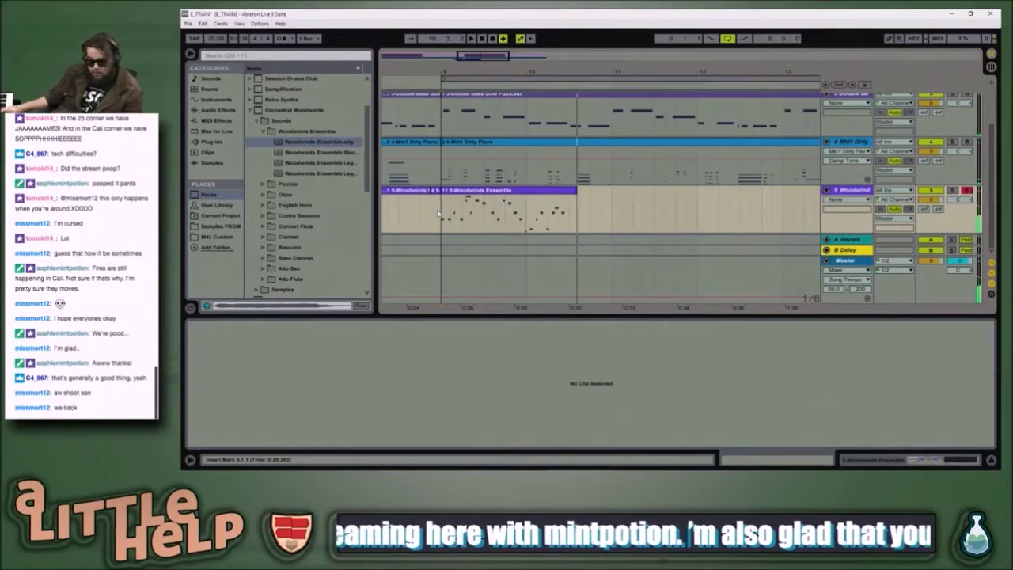
{"action": "key", "text": "space"}
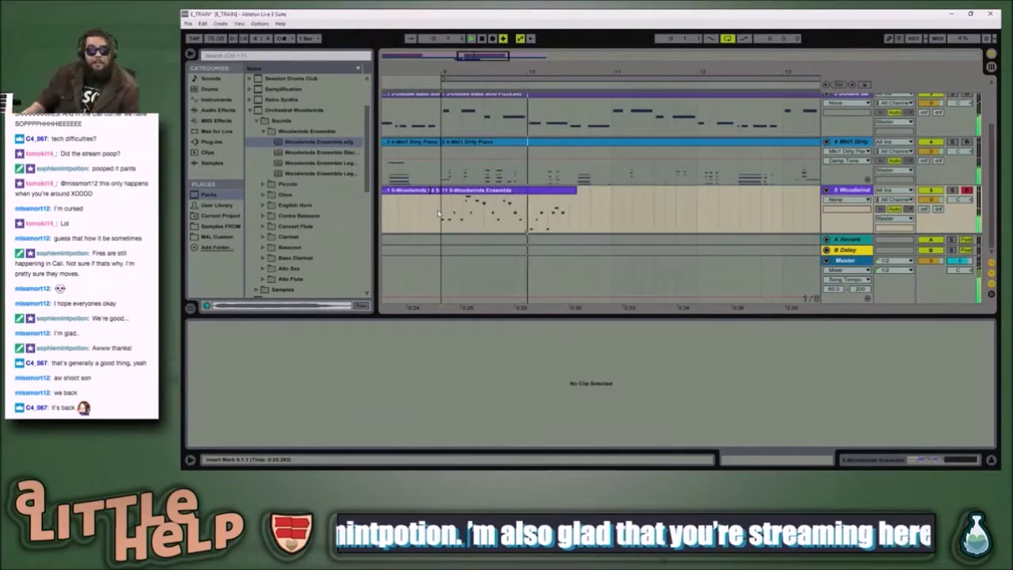
- Switch to YouTube, listen to a short passage of the "Bloody Fight" reference song, then return to Ableton Live and play the loop
{"action": "key", "text": "alt+Tab"}
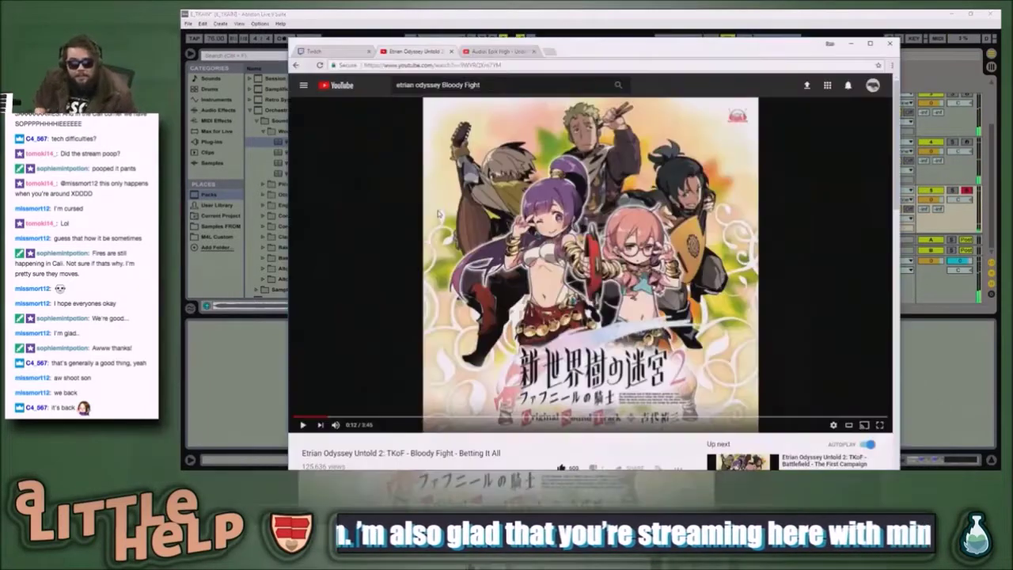
{"action": "left_click", "coordinate": [439, 214]}
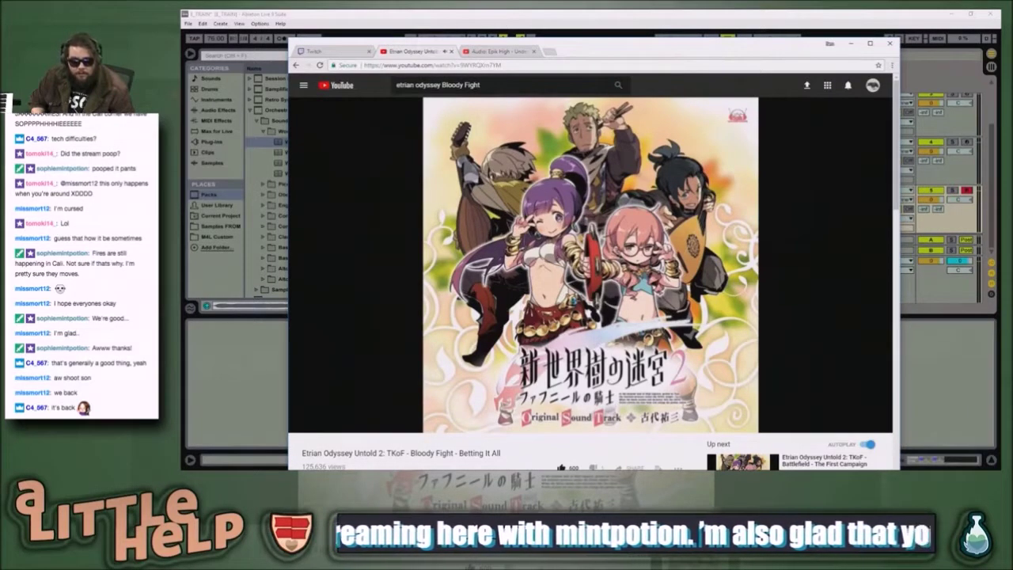
{"action": "left_click", "coordinate": [439, 214]}
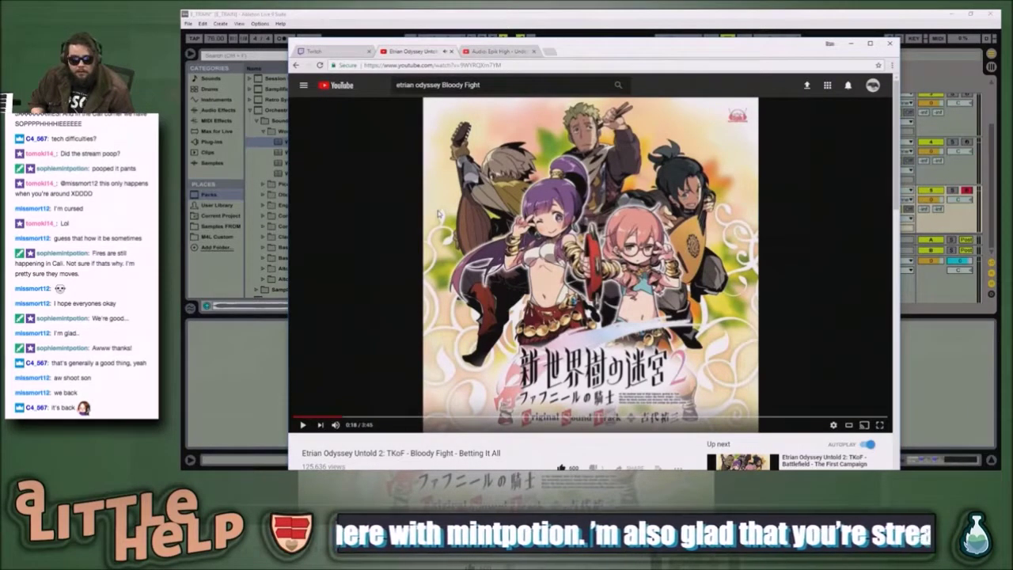
{"action": "key", "text": "alt+Tab"}
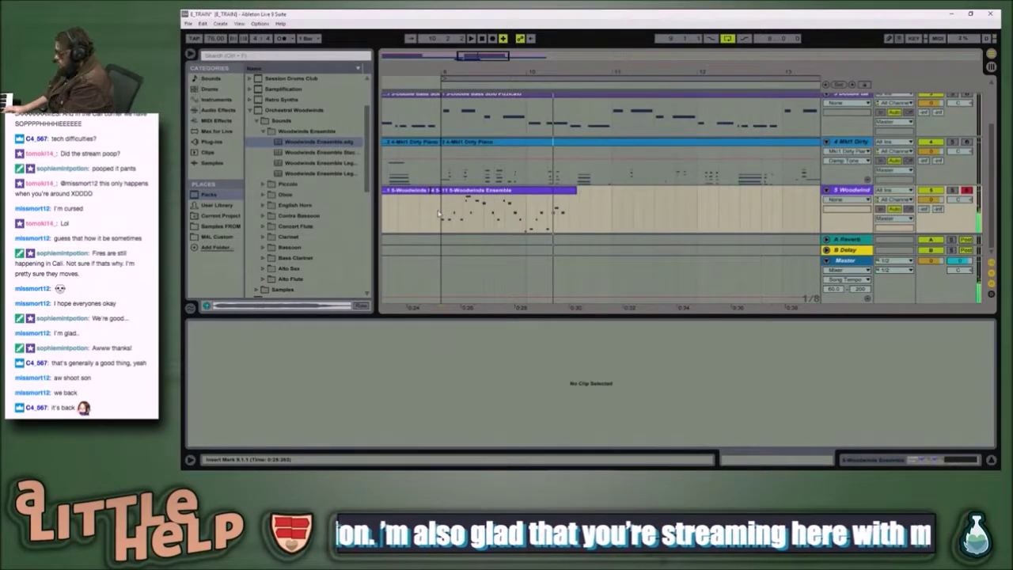
{"action": "key", "text": "space"}
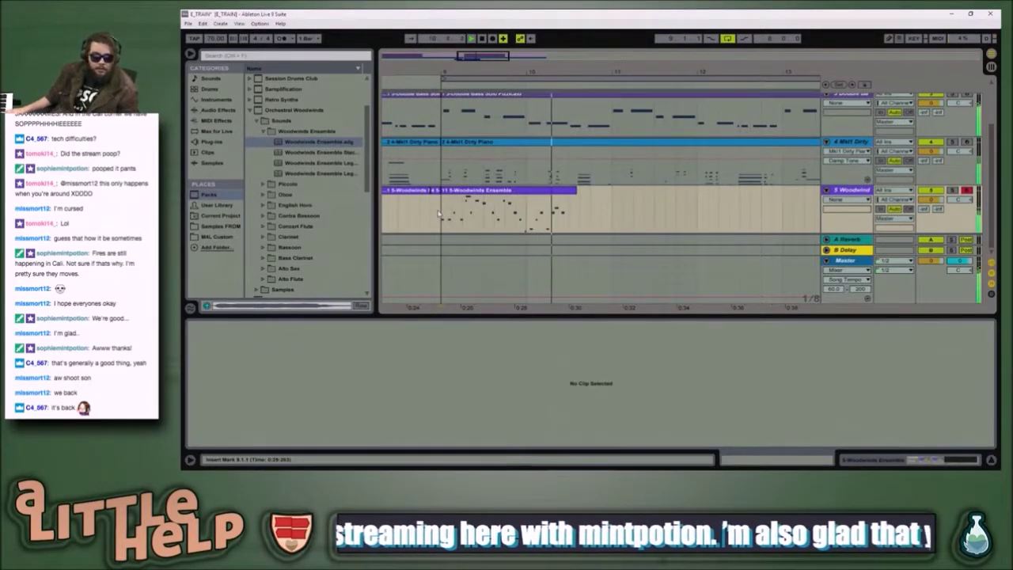
{"action": "key", "text": "space"}
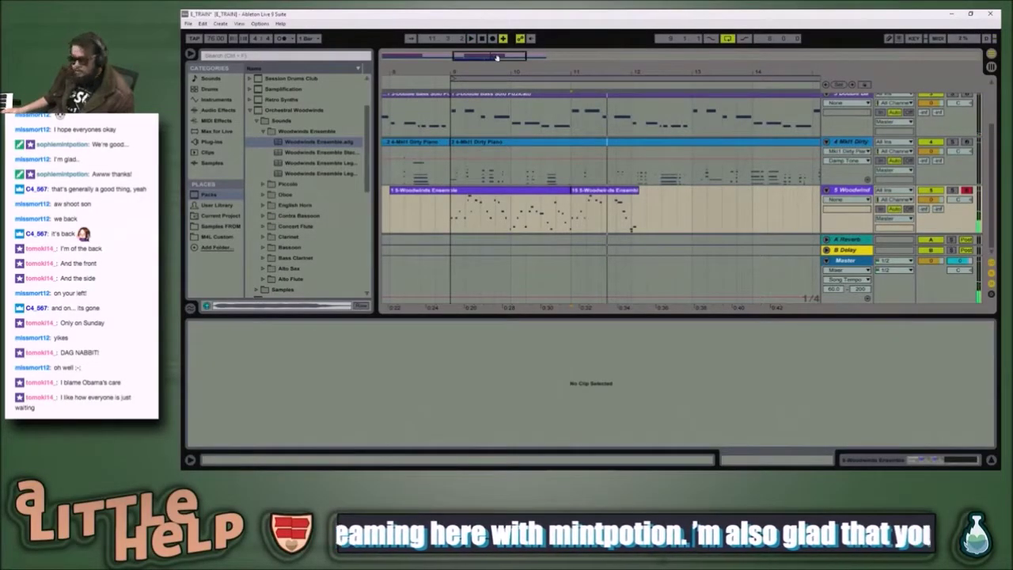
- Try re-recording the woodwind phrase in bar 11 and undo the takes
{"action": "key", "text": "F9"}
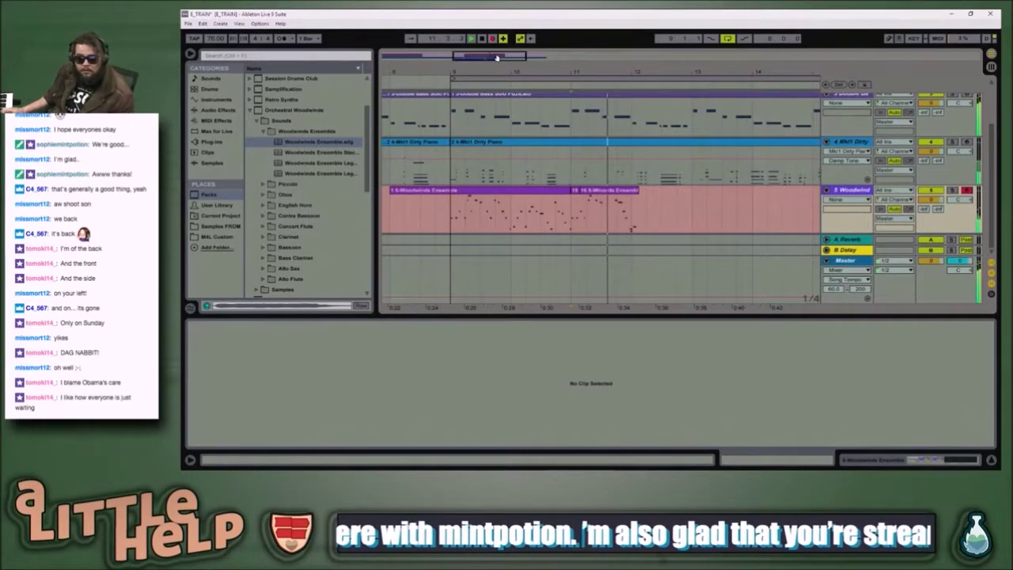
{"action": "key", "text": "F9"}
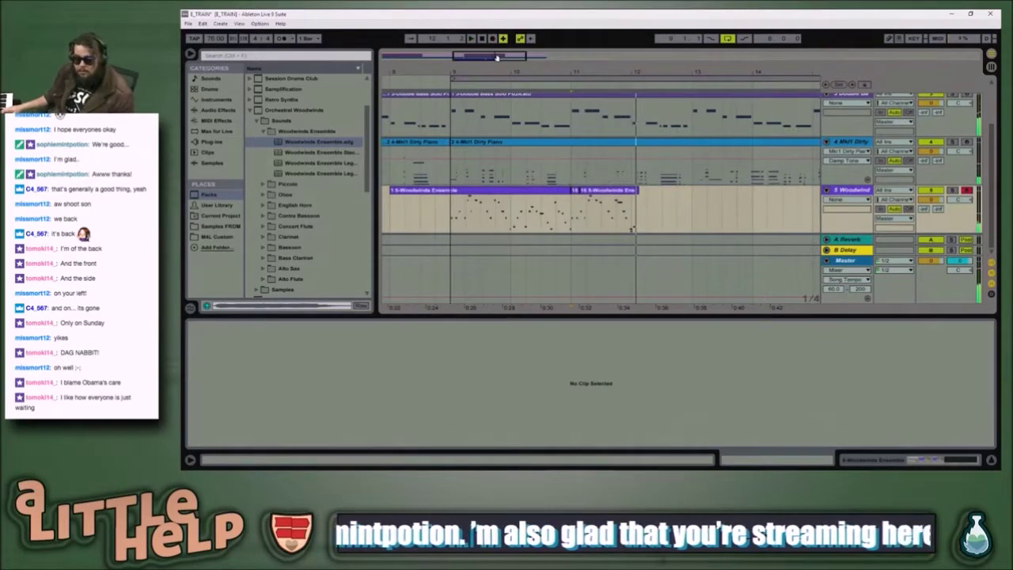
{"action": "key", "text": "ctrl+z"}
{"action": "key", "text": "ctrl+z"}
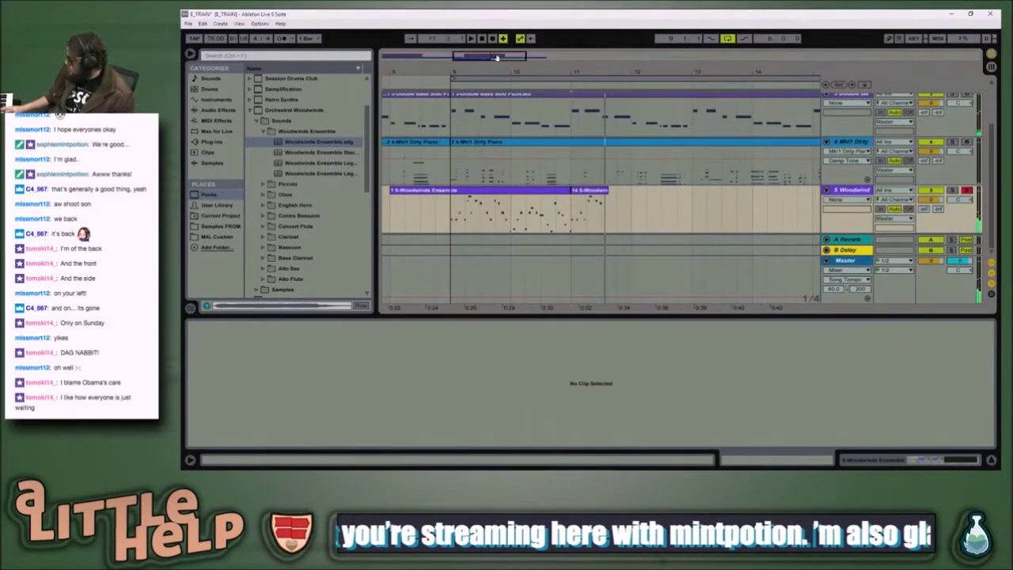
{"action": "key", "text": "F9"}
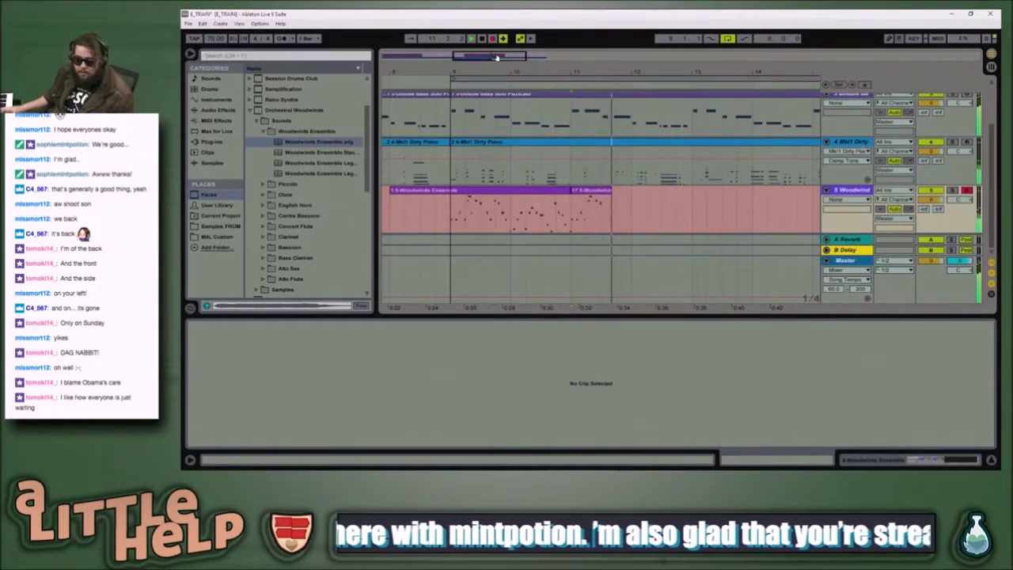
{"action": "key", "text": "space"}
{"action": "key", "text": "ctrl+z"}
- Record the woodwind melody through bar 11 to the start of bar 12, overdubbing in several short takes
{"action": "key", "text": "F9"}
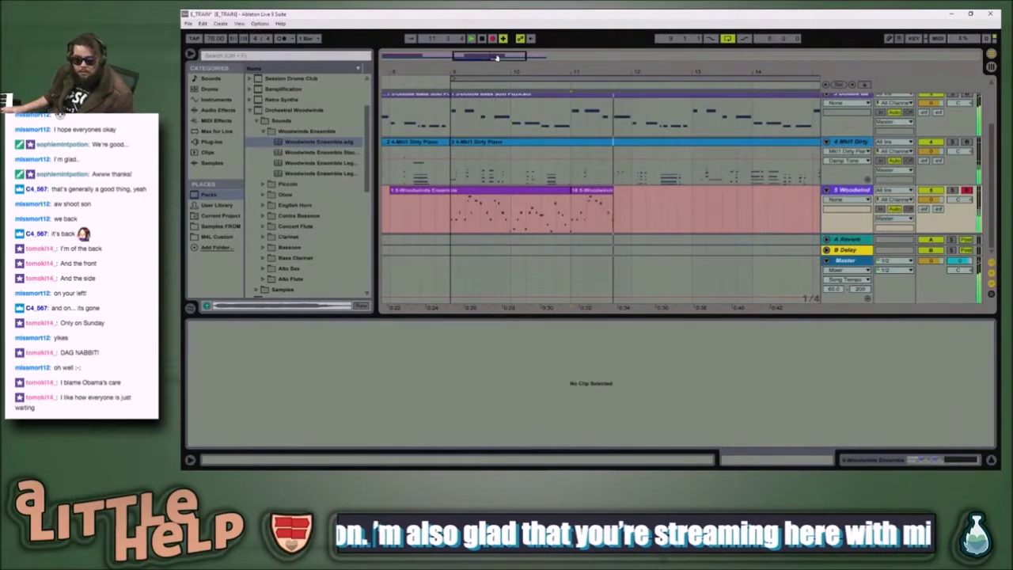
{"action": "key", "text": "space"}
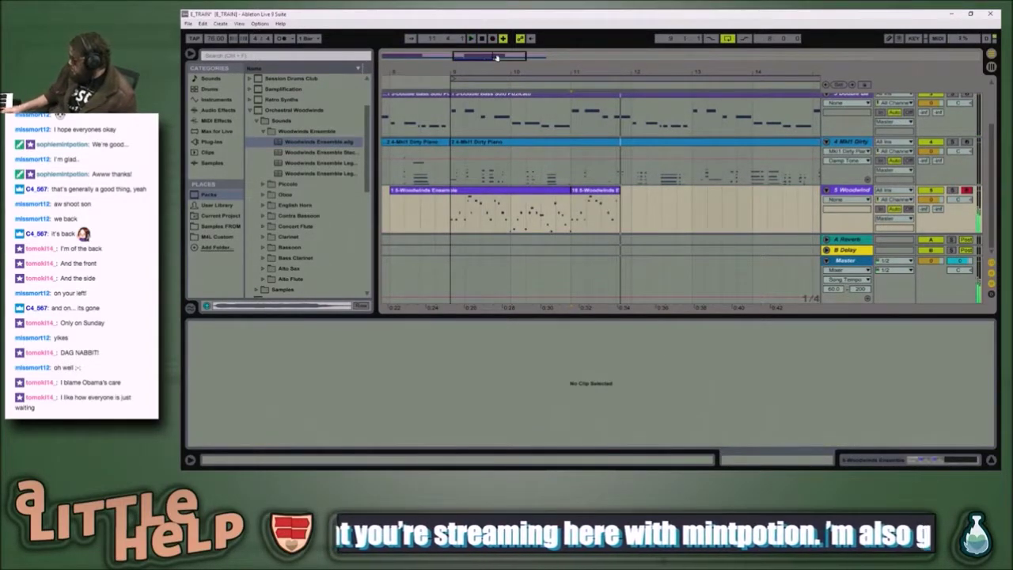
{"action": "key", "text": "F9"}
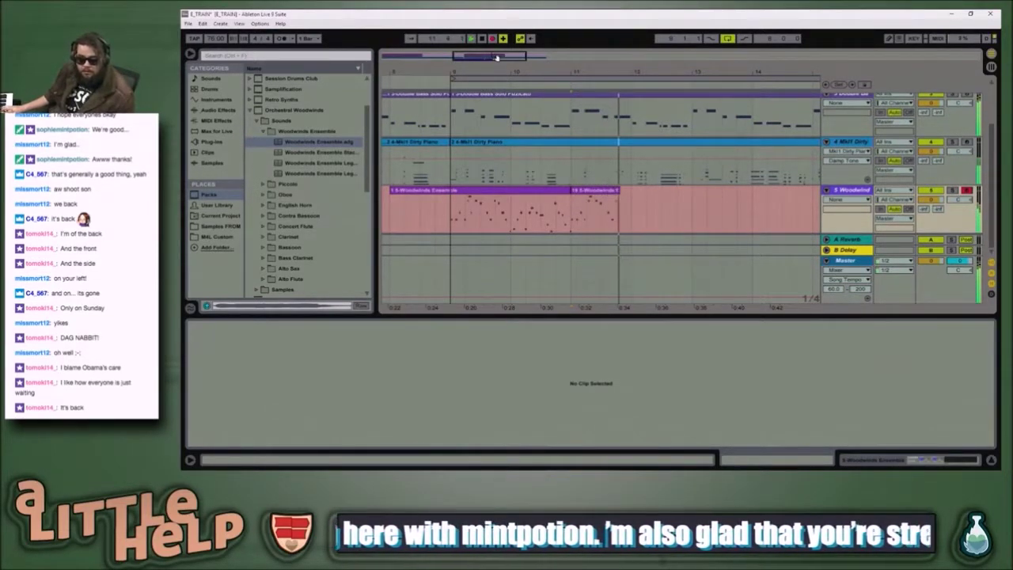
{"action": "key", "text": "space"}
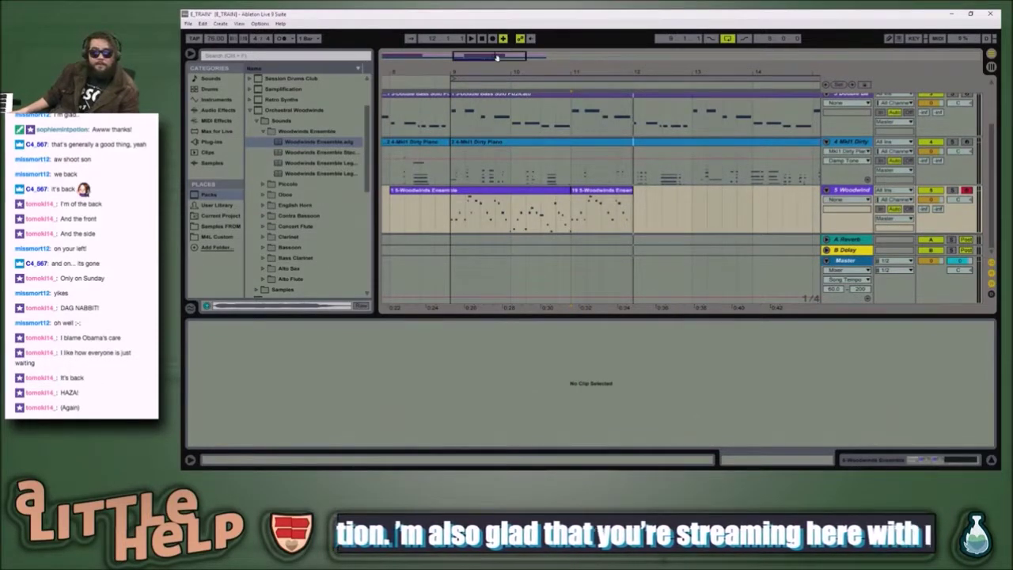
{"action": "key", "text": "F9"}
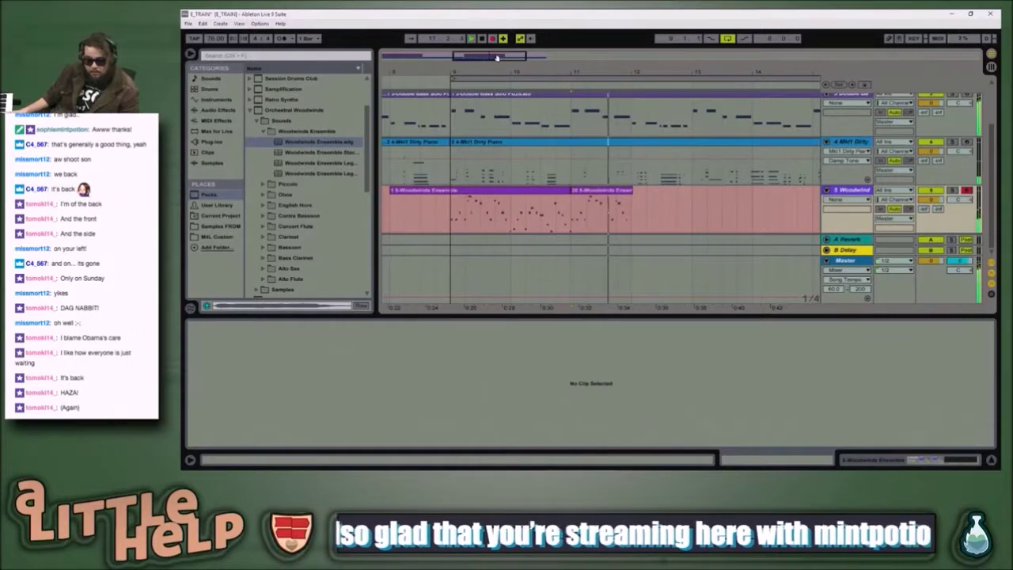
{"action": "key", "text": "space"}
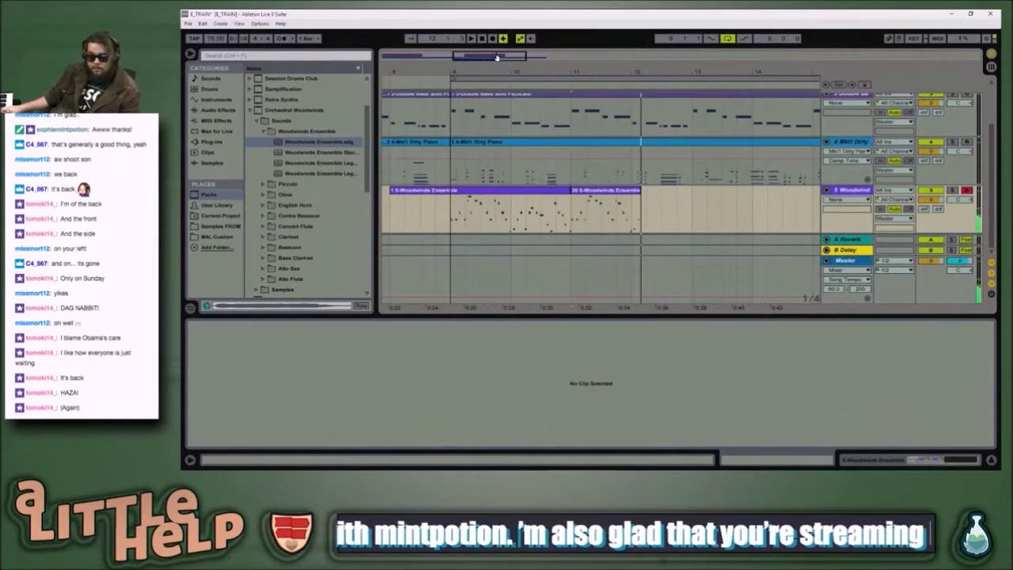
- Play the woodwind melody from bar 11, try recording its continuation into bar 12, and undo the take
{"action": "key", "text": "space"}
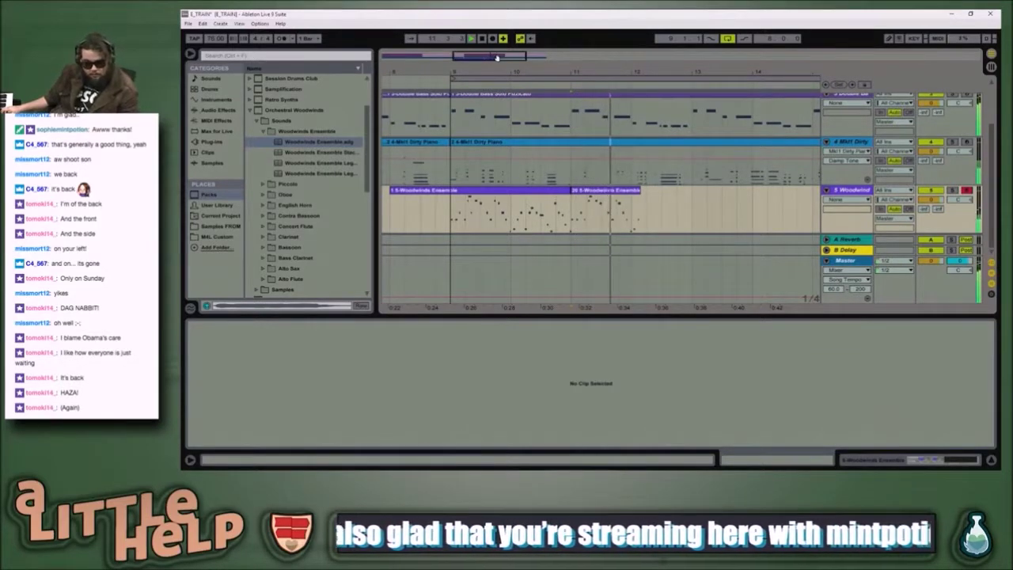
{"action": "key", "text": "space"}
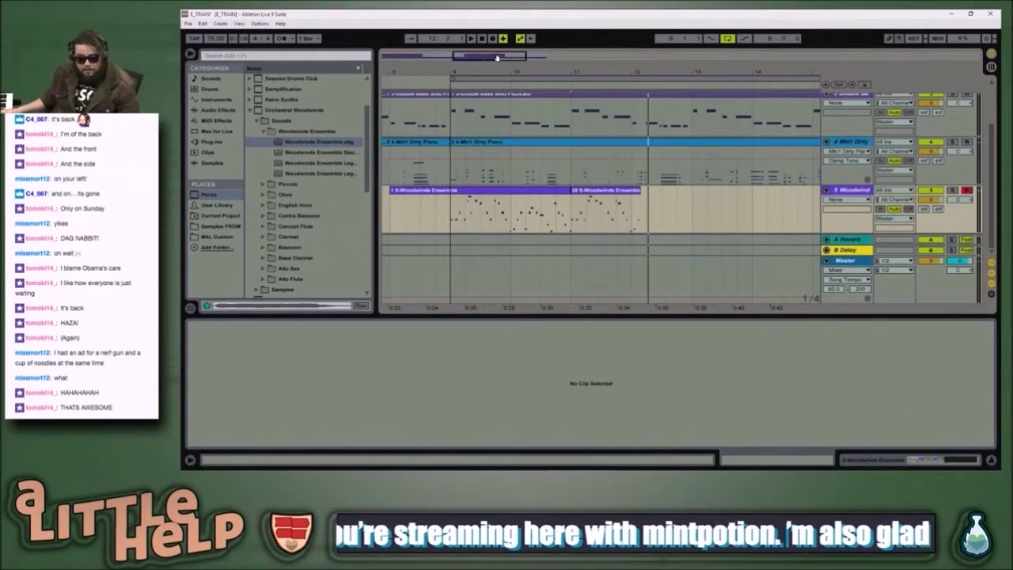
{"action": "key", "text": "space"}
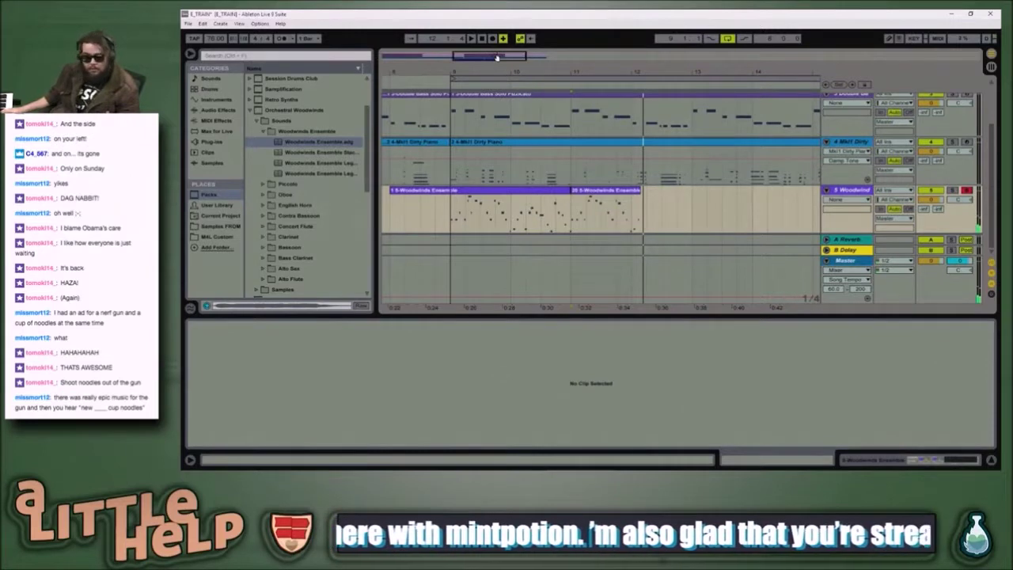
{"action": "key", "text": "F9"}
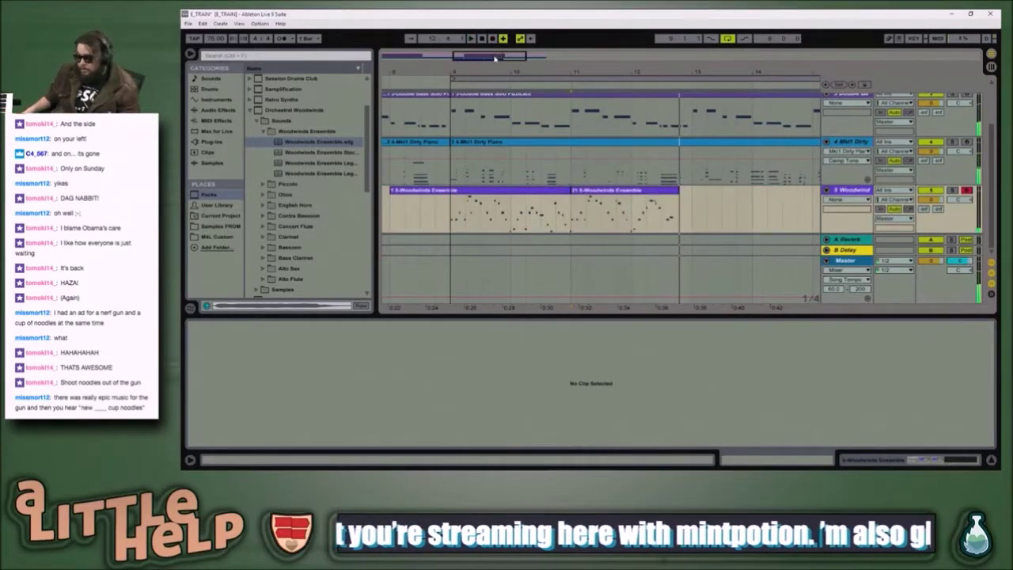
{"action": "key", "text": "ctrl+z"}
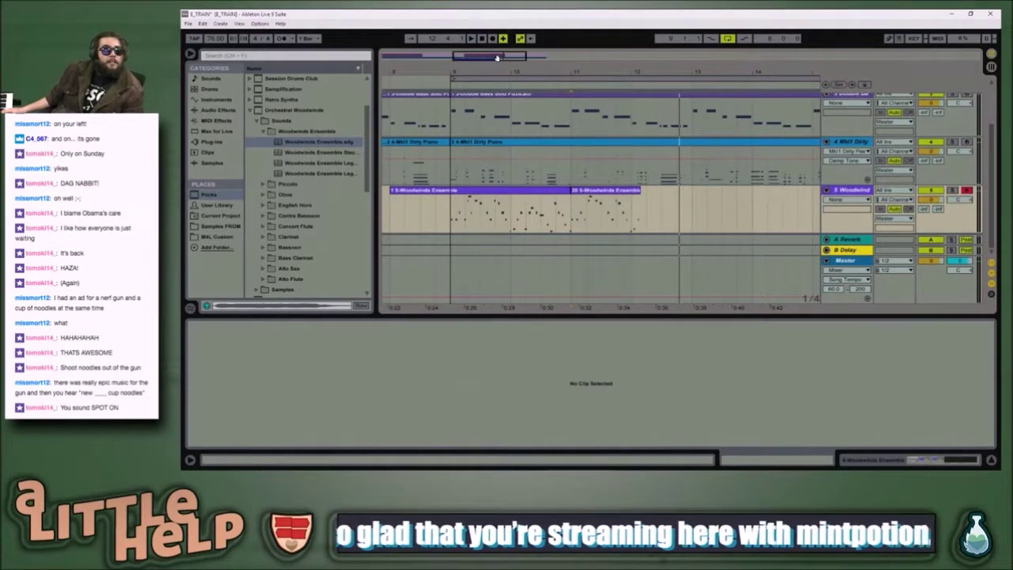
- Play bar 11 into the start of bar 12 several times to rehearse the next woodwind phrase
{"action": "key", "text": "space"}
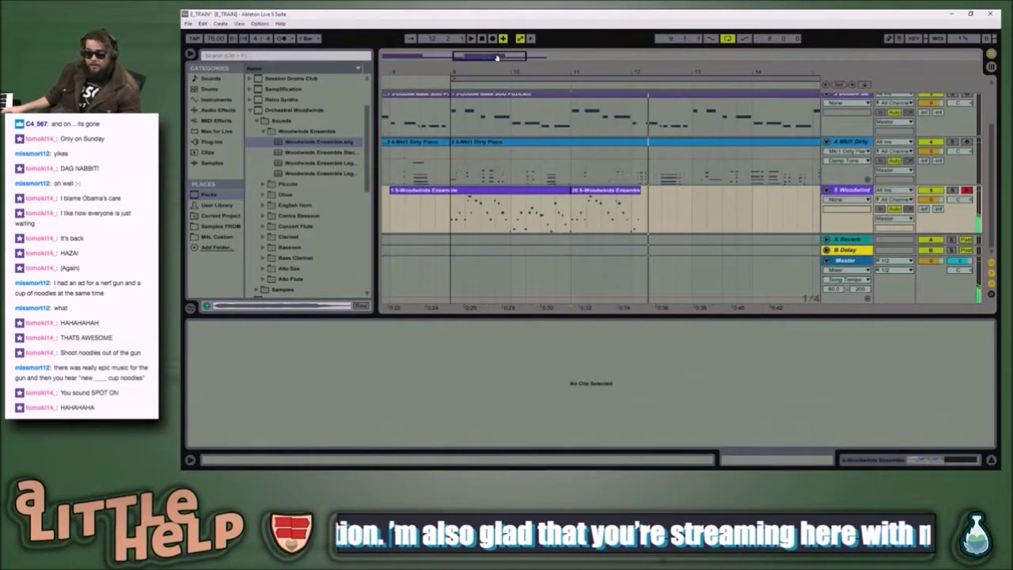
{"action": "key", "text": "space"}
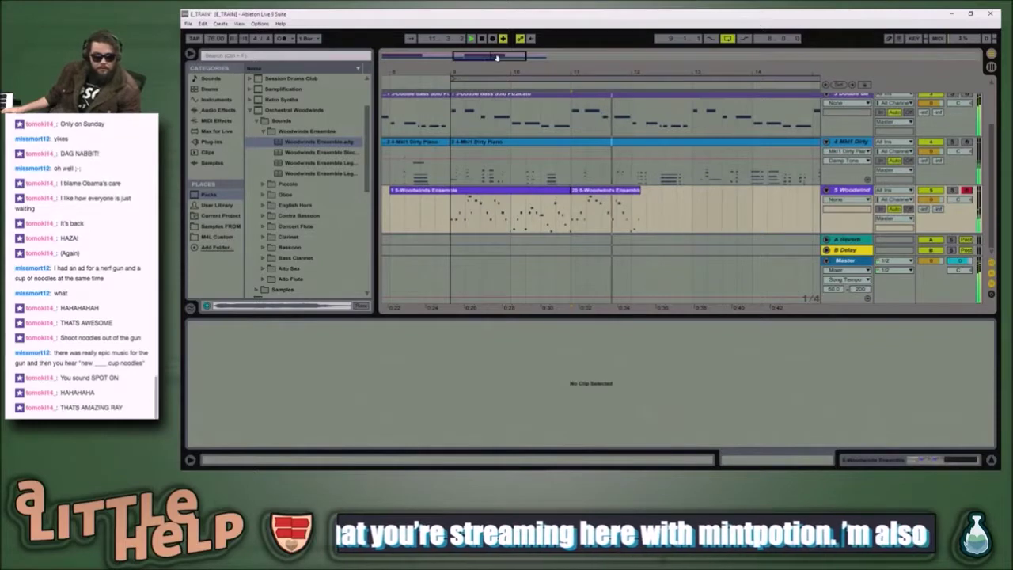
{"action": "key", "text": "space"}
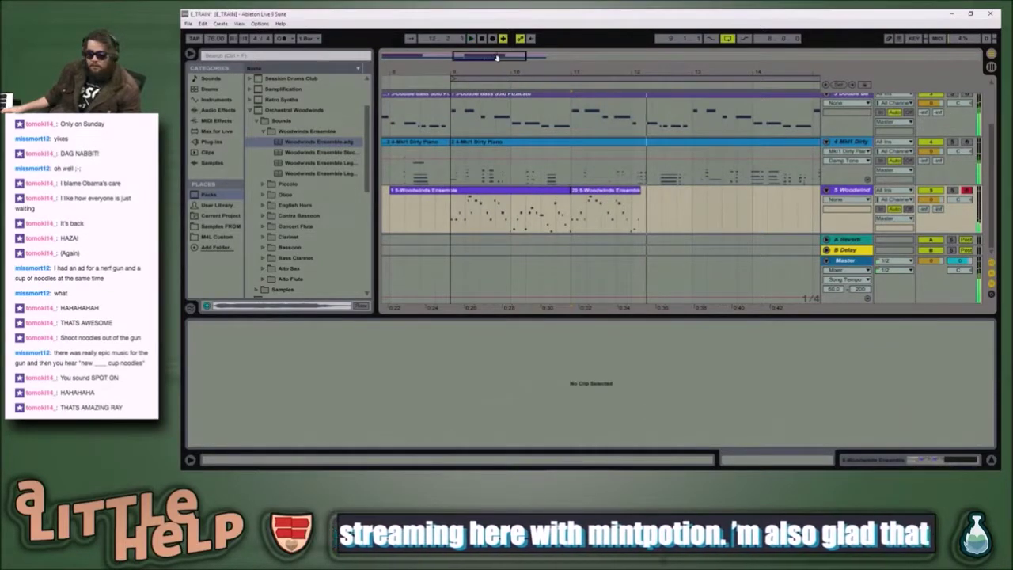
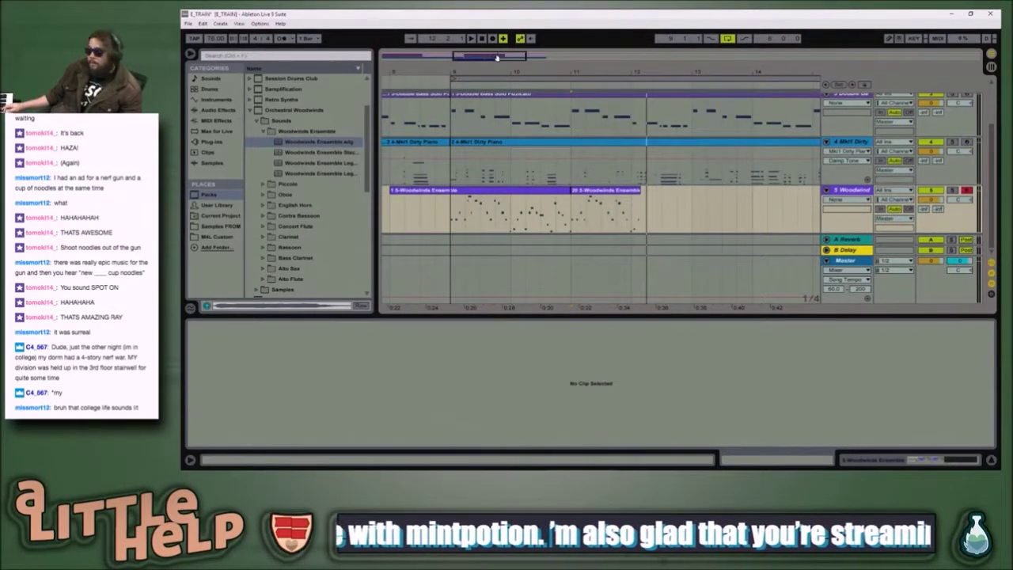
{"action": "key", "text": "space"}
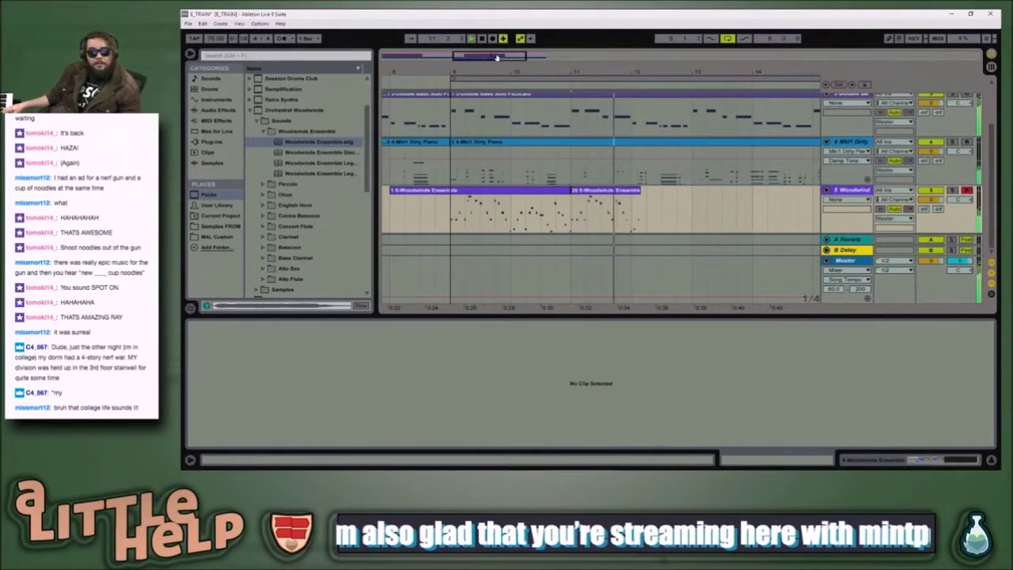
{"action": "key", "text": "space"}
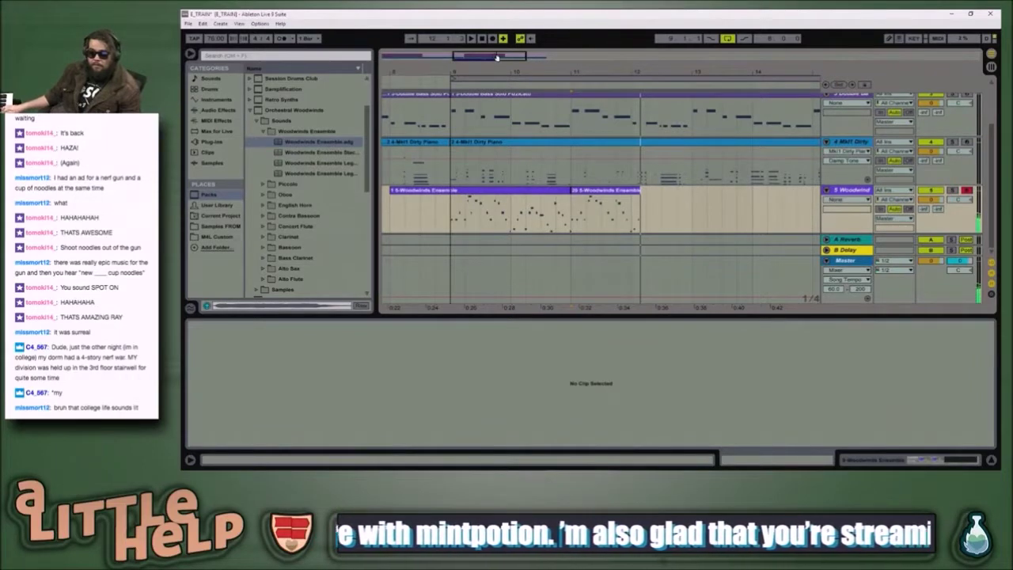
{"action": "key", "text": "space"}
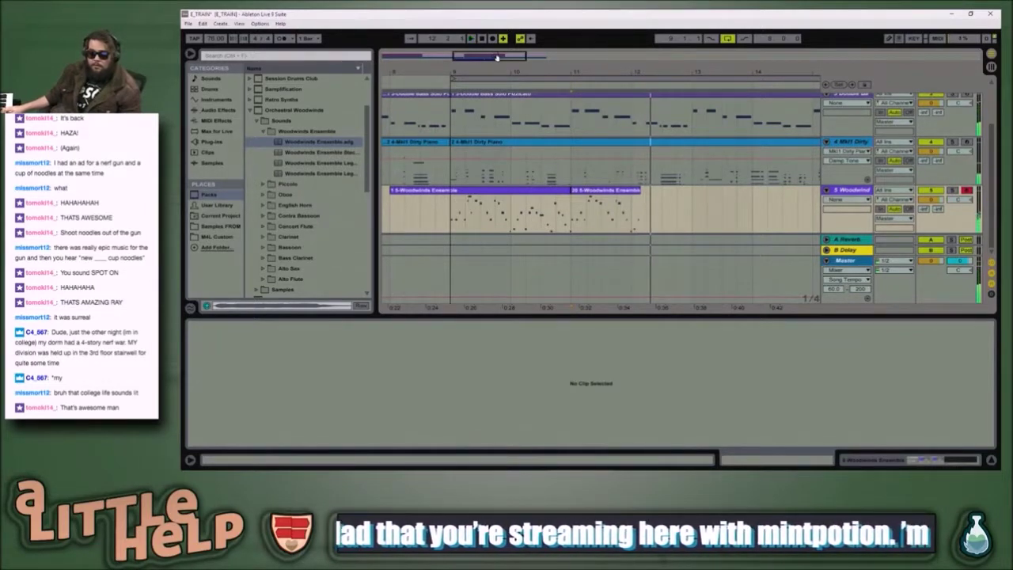
{"action": "key", "text": "space"}
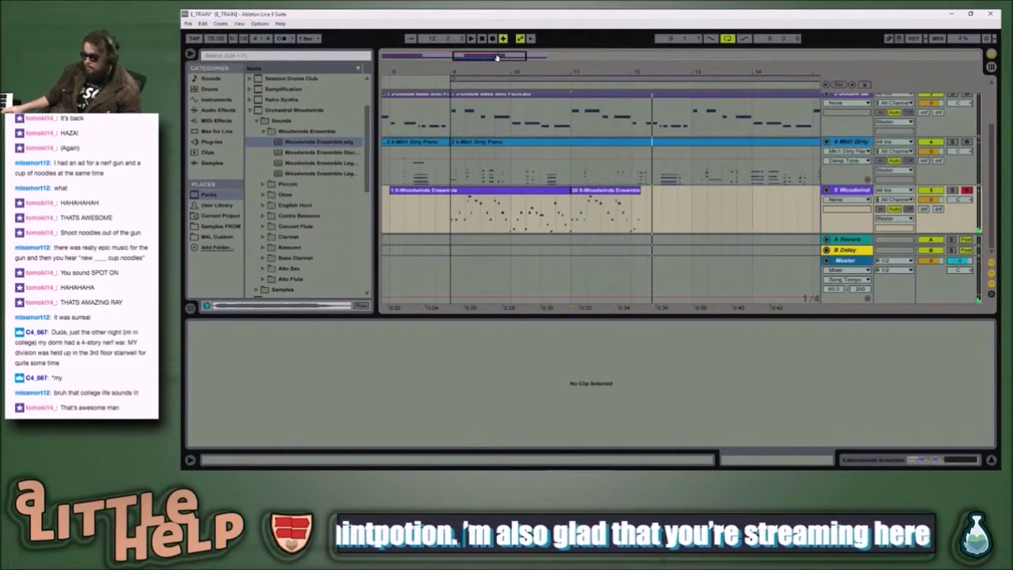
- Record the woodwind melody from bar 11 onward into beat 4 of bar 12 in two overdub takes
{"action": "key", "text": "F9"}
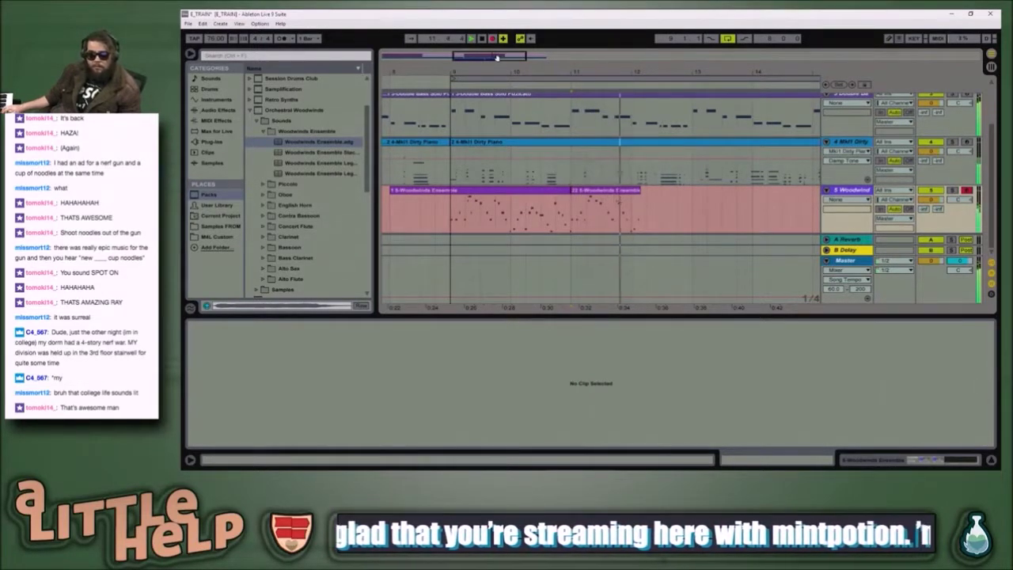
{"action": "key", "text": "space"}
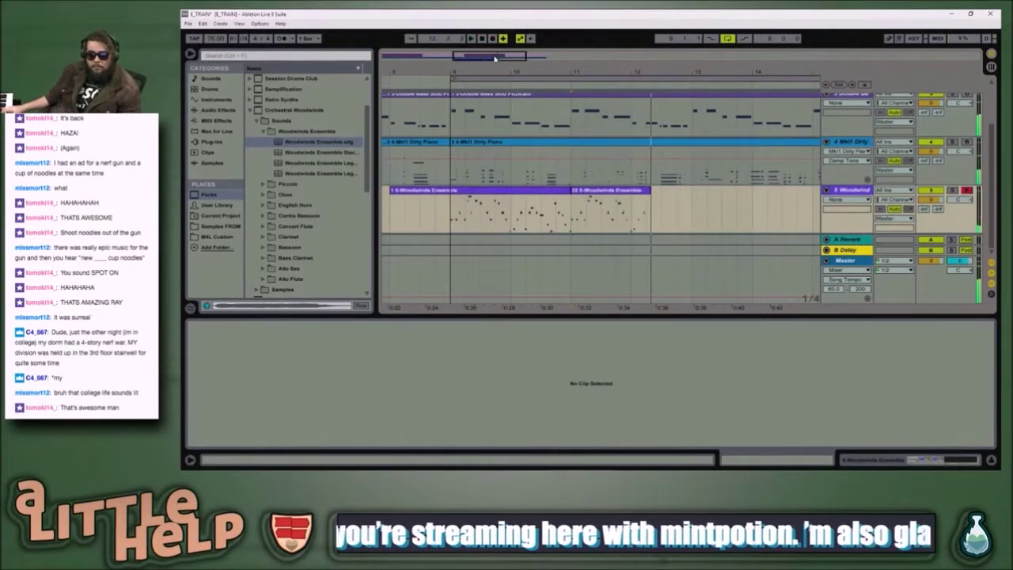
{"action": "key", "text": "F9"}
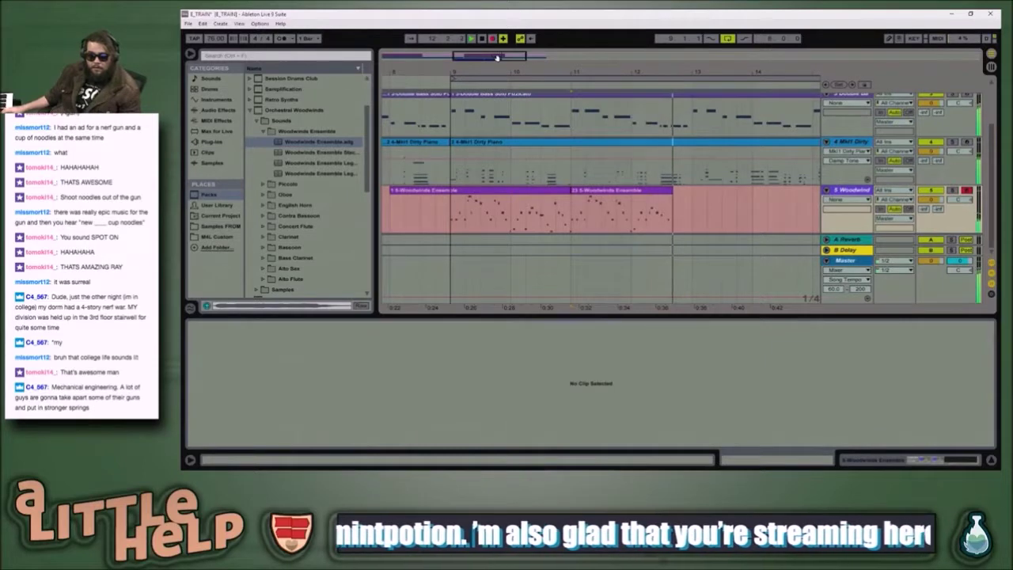
{"action": "key", "text": "space"}
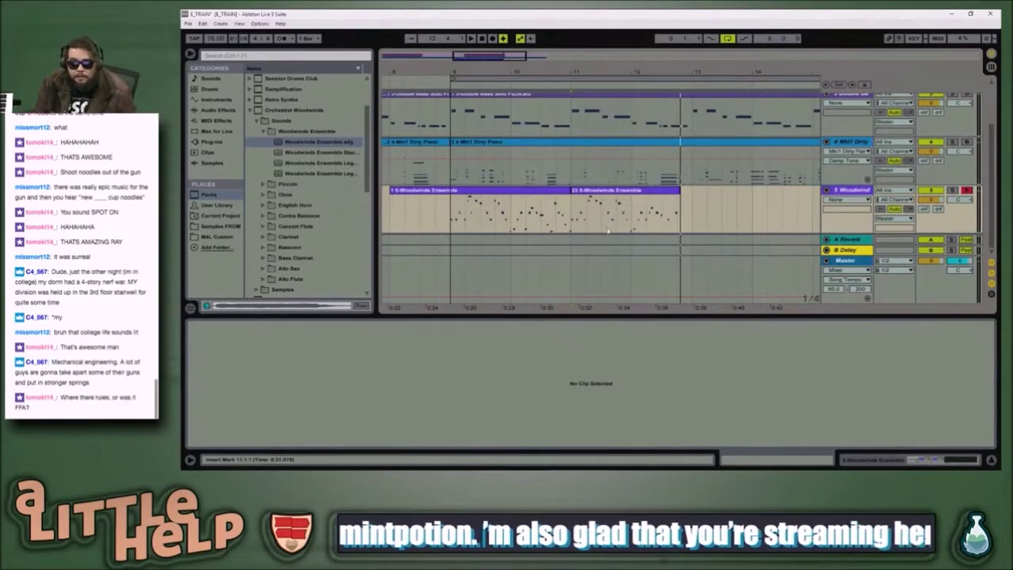
- Play back the recorded woodwind melody from the start of bar 9 through to bar 13
{"action": "left_click", "coordinate": [632, 219]}
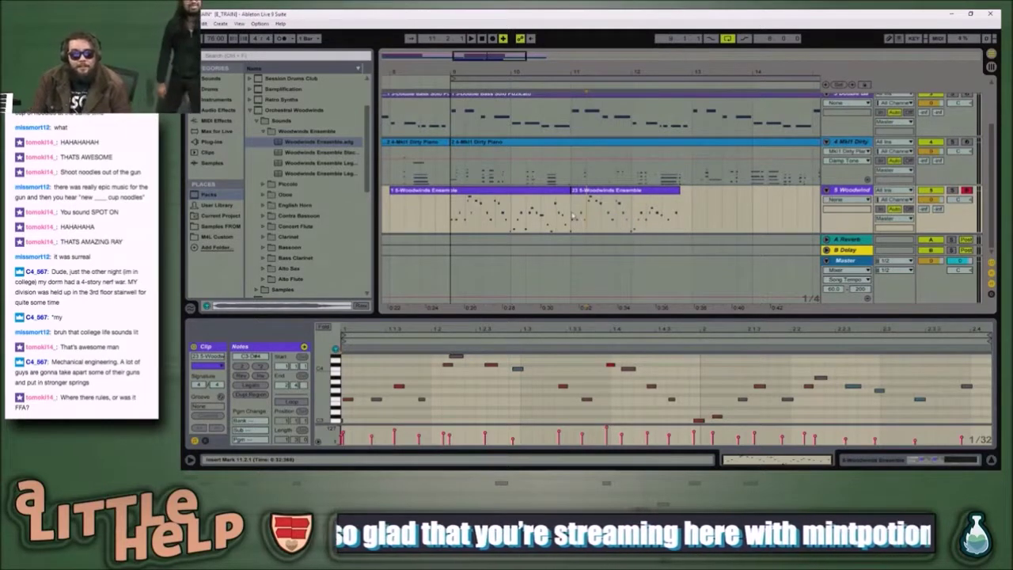
{"action": "left_click", "coordinate": [576, 238]}
{"action": "key", "text": "space"}
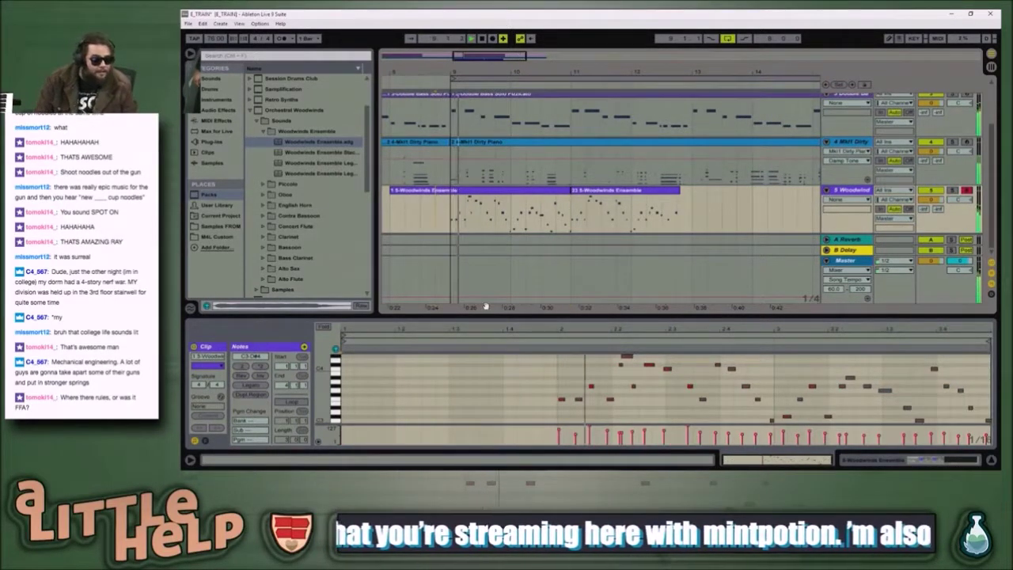
{"action": "key", "text": "space"}
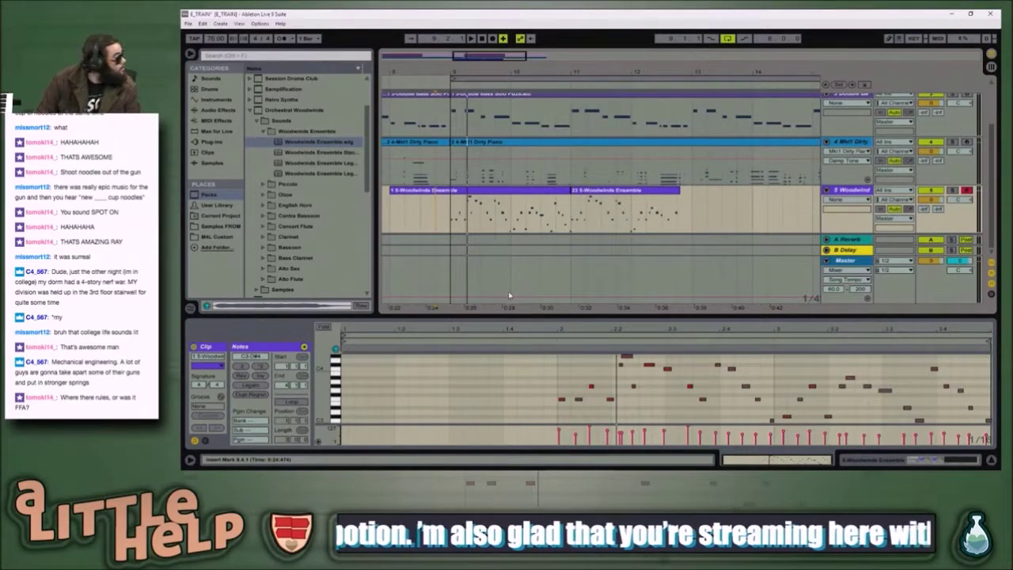
{"action": "key", "text": "space"}
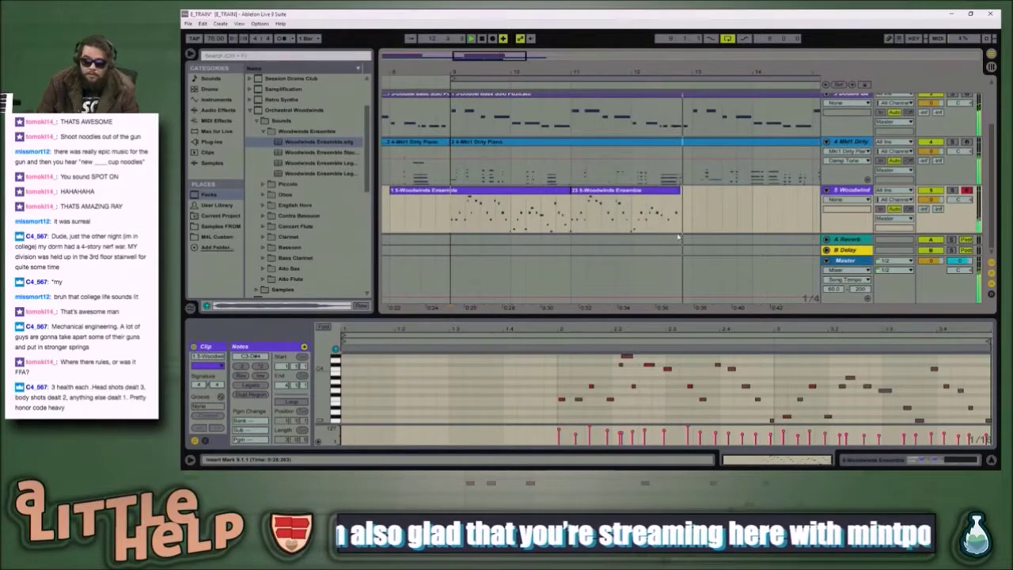
{"action": "key", "text": "space"}
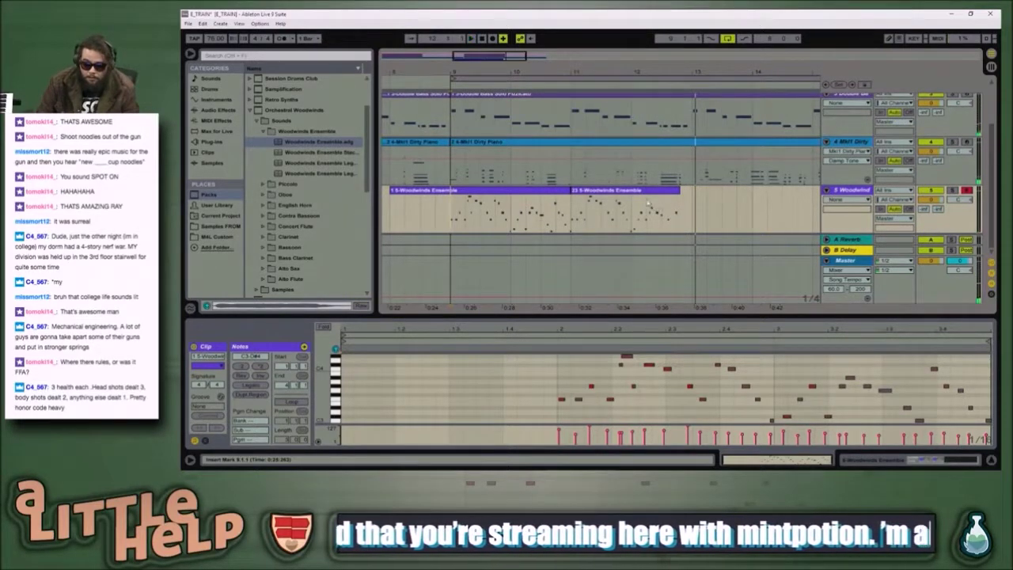
- Listen to the end of the second woodwind clip and shorten it to end at beat 3 of bar 12
{"action": "left_click", "coordinate": [642, 206]}
{"action": "key", "text": "space"}
{"action": "key", "text": "space"}
{"action": "left_click_drag", "start_coordinate": [679, 190], "coordinate": [662, 190]}
- Overdub the woodwind phrase from bar 12 in short takes and trim the new clip to end at the start of bar 13
{"action": "left_click", "coordinate": [637, 227]}
{"action": "key", "text": "space"}
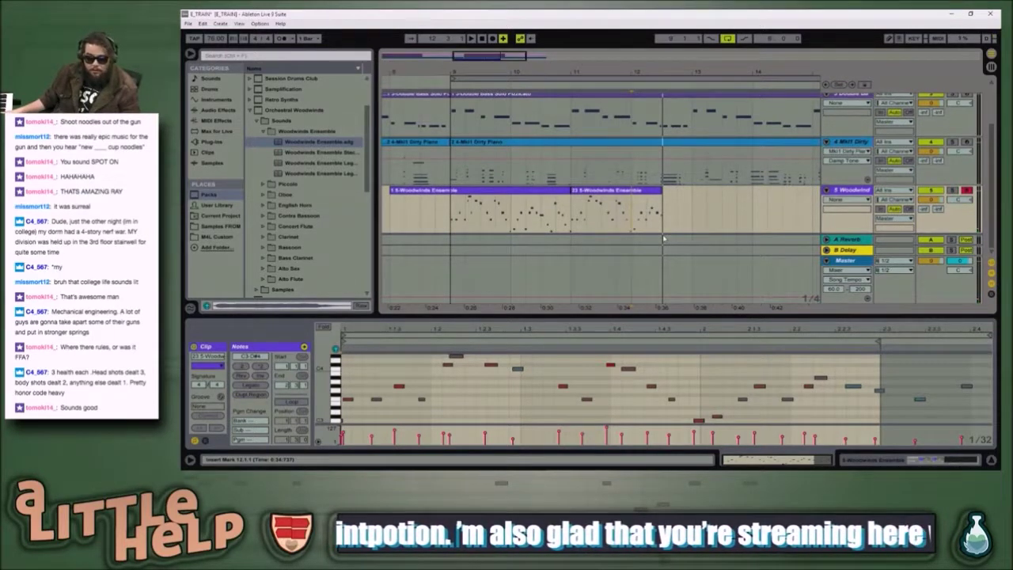
{"action": "left_click", "coordinate": [663, 239]}
{"action": "key", "text": "space"}
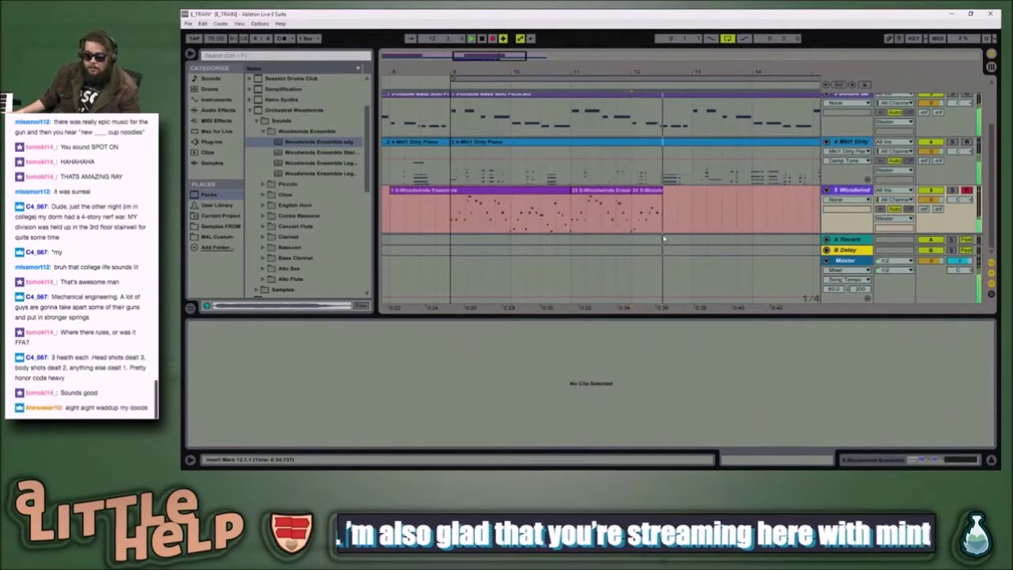
{"action": "key", "text": "space"}
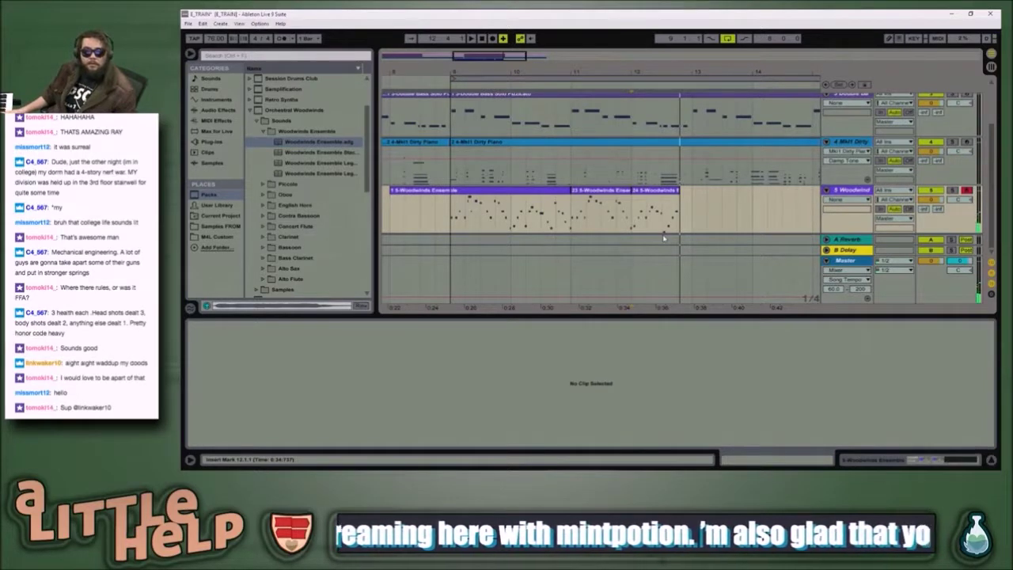
{"action": "key", "text": "F9"}
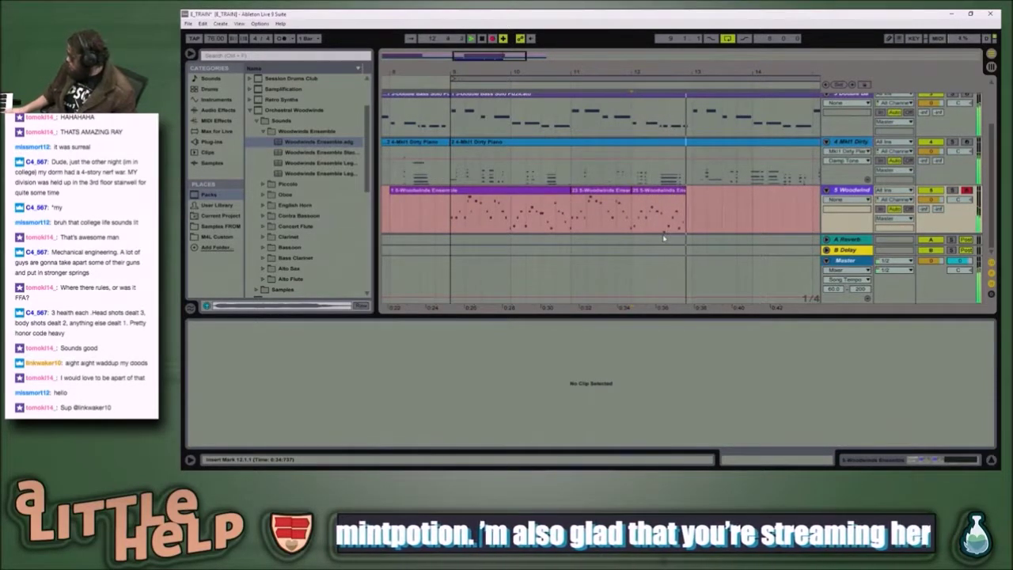
{"action": "key", "text": "space"}
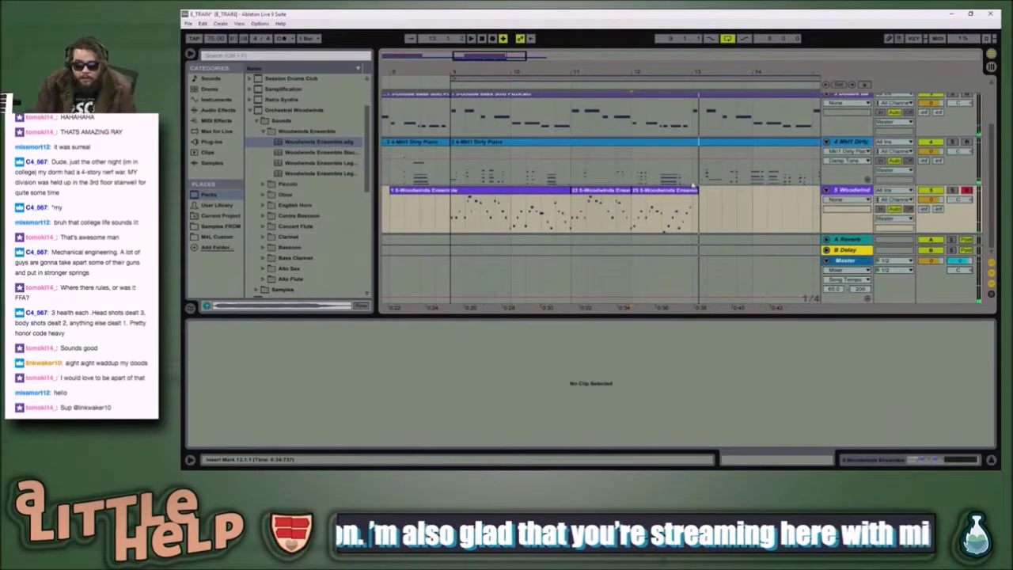
{"action": "left_click", "coordinate": [665, 210]}
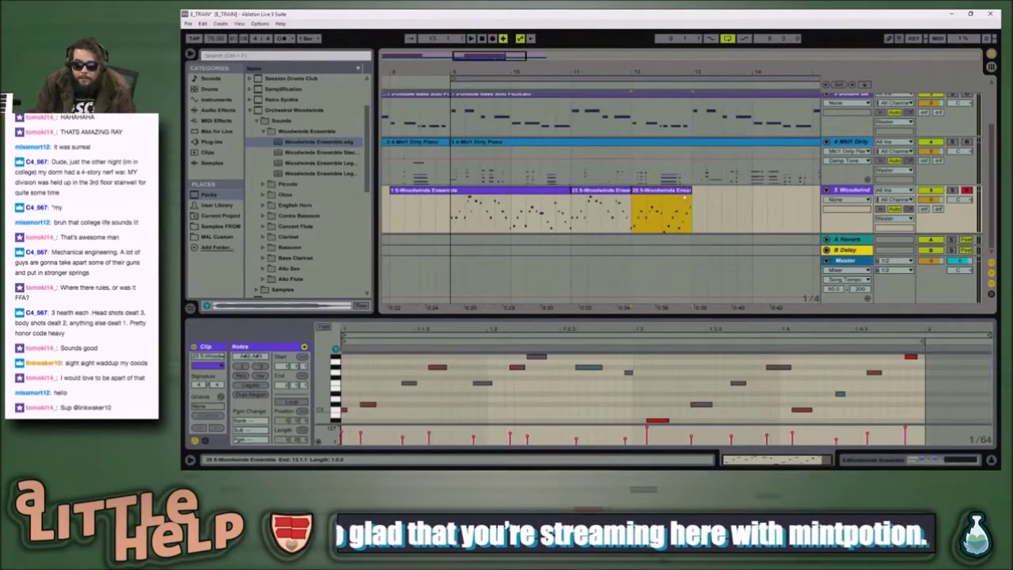
- Quantize the C#3 note just after beat 3 in the bar 12 woodwind clip to the current grid at 40%, adjusting only its start
{"action": "left_click", "coordinate": [668, 420]}
{"action": "left_click_drag", "start_coordinate": [667, 420], "coordinate": [663, 432]}
{"action": "left_click_drag", "start_coordinate": [674, 328], "coordinate": [712, 330]}
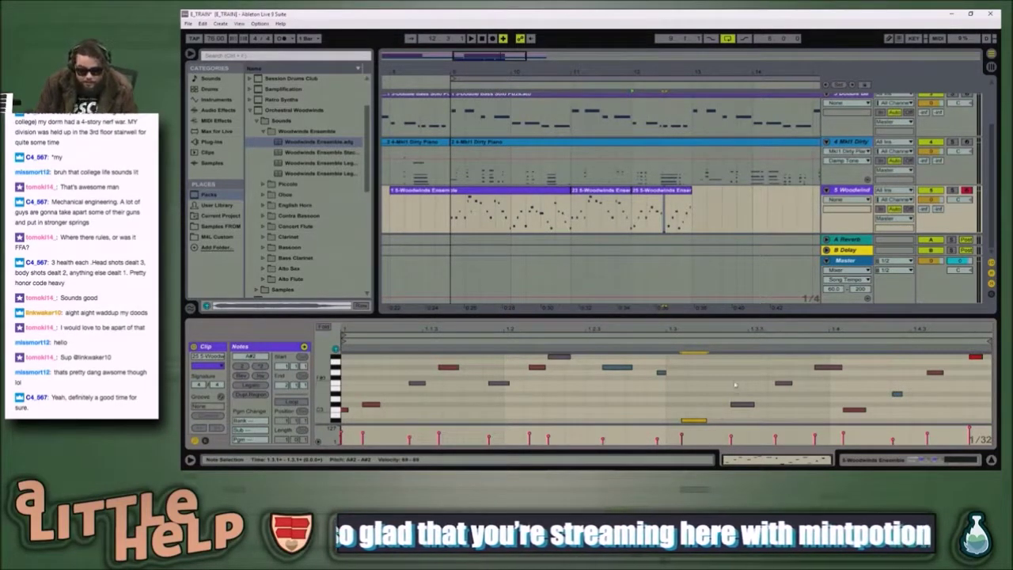
{"action": "left_click", "coordinate": [739, 404]}
{"action": "key", "text": "ctrl+shift+u"}
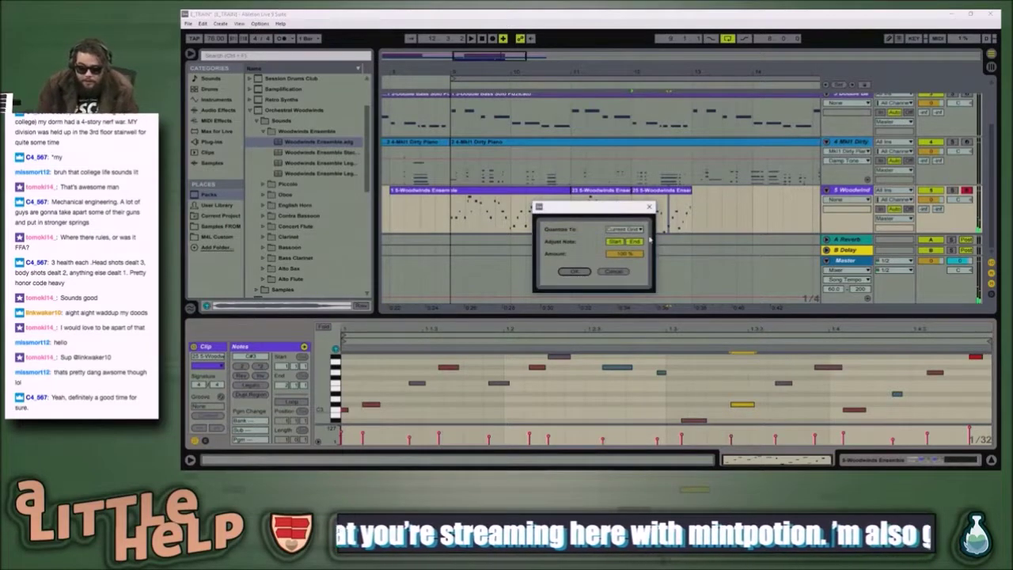
{"action": "left_click", "coordinate": [635, 243]}
{"action": "left_click_drag", "start_coordinate": [636, 255], "coordinate": [636, 268]}
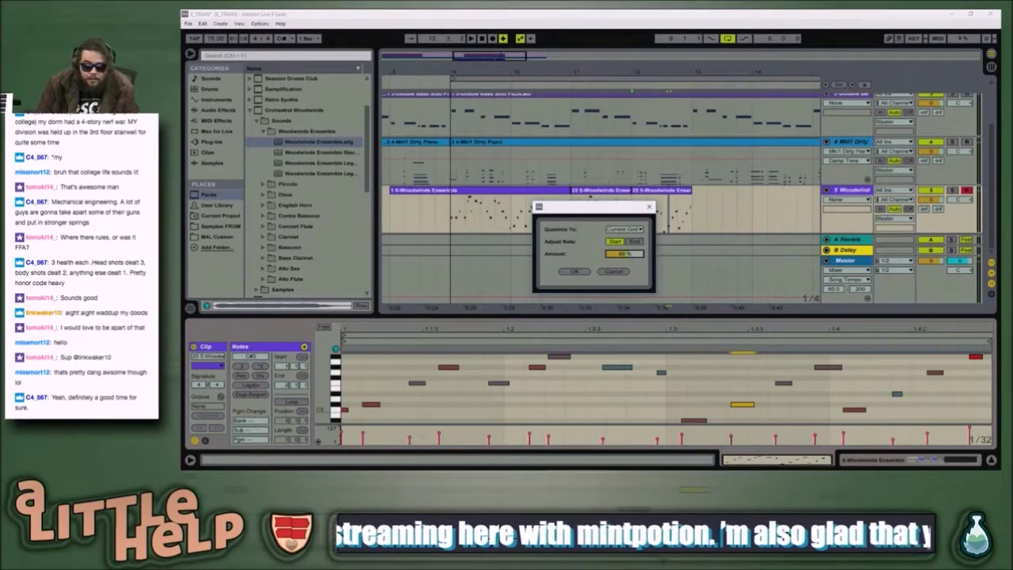
{"action": "left_click", "coordinate": [576, 272]}
- Quantize the starts of all notes in the bar 12 woodwind clip to the current grid at 70%
{"action": "key", "text": "ctrl+a"}
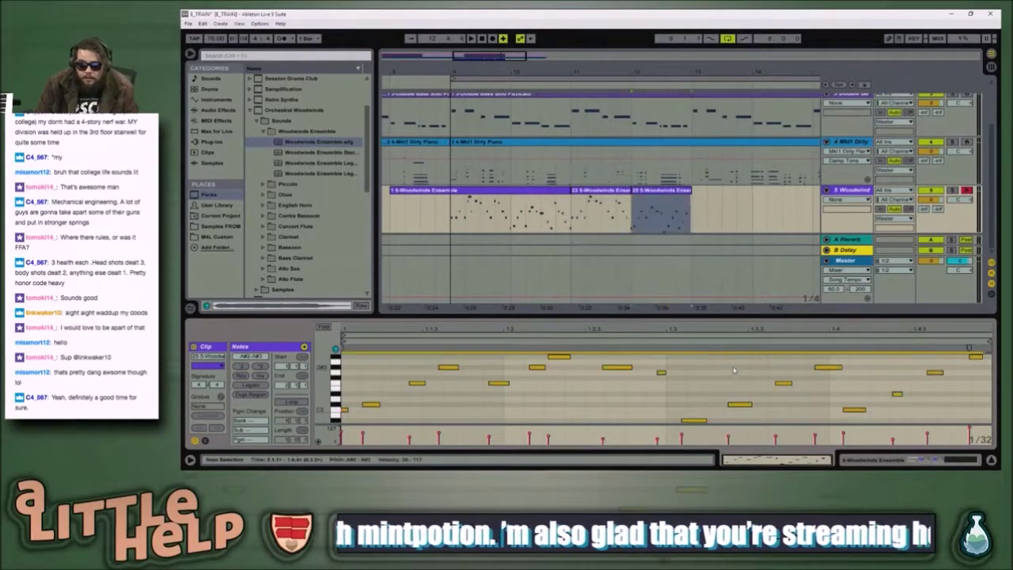
{"action": "key", "text": "ctrl+shift+u"}
{"action": "key", "text": "super+1"}
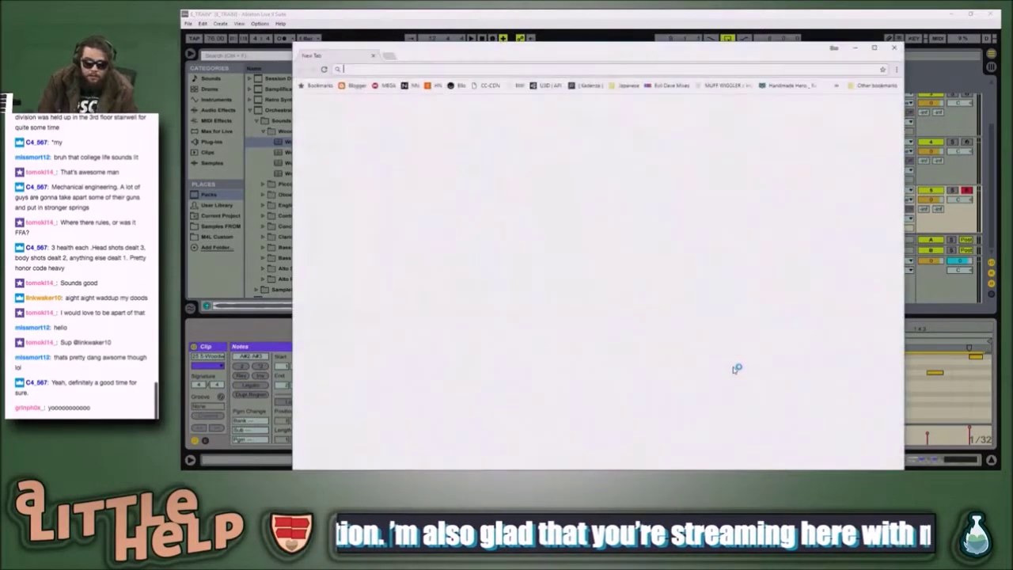
{"action": "key", "text": "ctrl+w"}
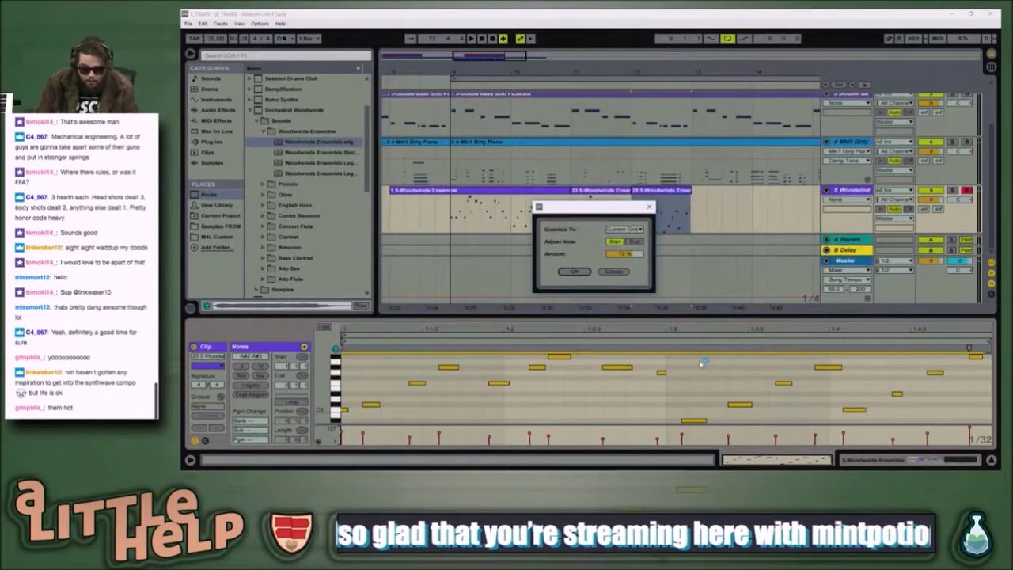
{"action": "key", "text": "Return"}
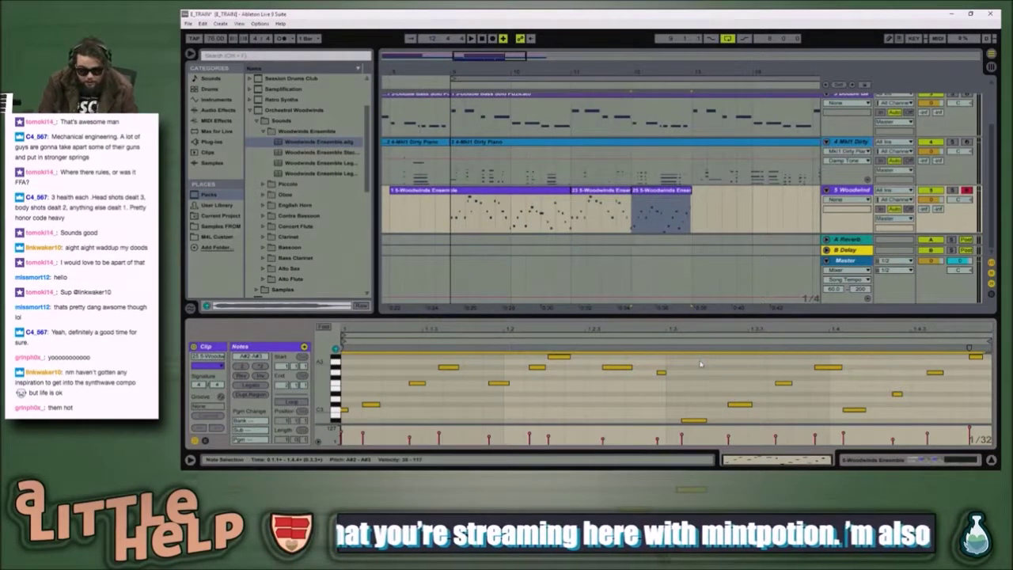
- Try quantizing the bar 12 woodwind notes again, undo it, and play the clip back
{"action": "key", "text": "ctrl+u"}
{"action": "key", "text": "ctrl+z"}
{"action": "left_click", "coordinate": [699, 330]}
{"action": "key", "text": "space"}
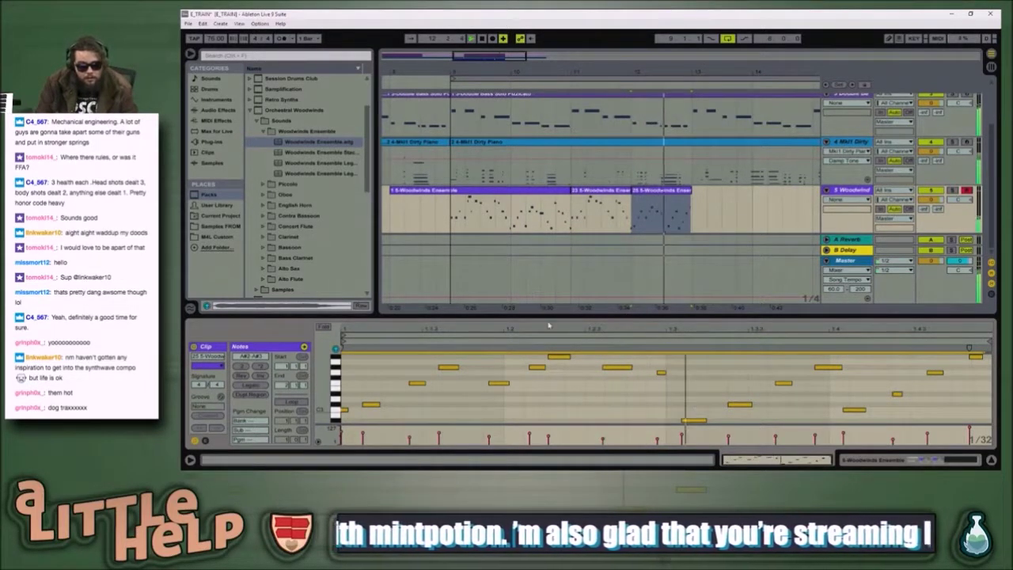
{"action": "key", "text": "space"}
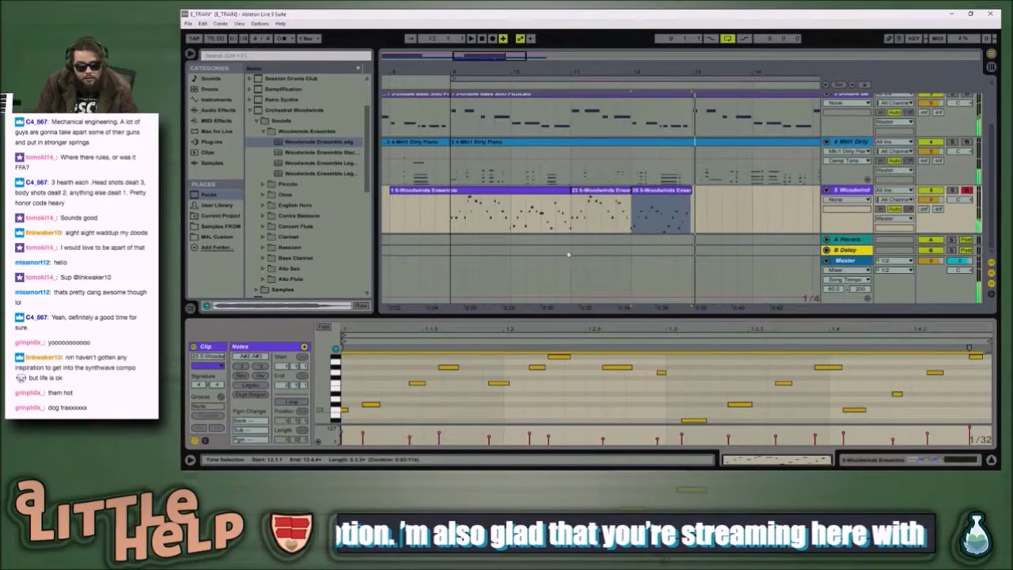
- Select the woodwind material from bar 9 to the start of bar 13 and consolidate it into one clip
{"action": "left_click", "coordinate": [561, 190]}
{"action": "left_click", "coordinate": [560, 222]}
{"action": "left_click", "coordinate": [572, 220]}
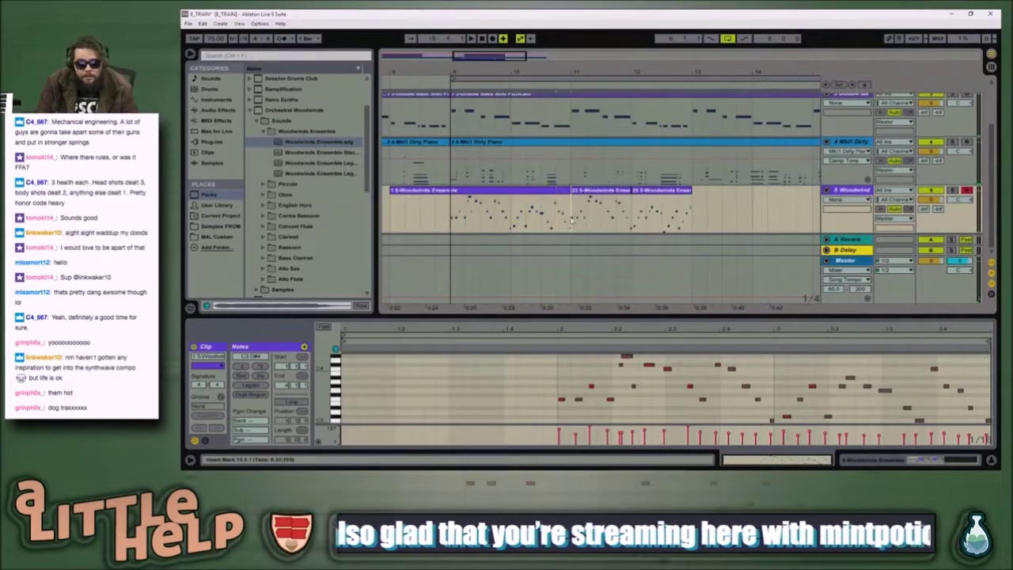
{"action": "left_click_drag", "start_coordinate": [572, 220], "coordinate": [449, 225]}
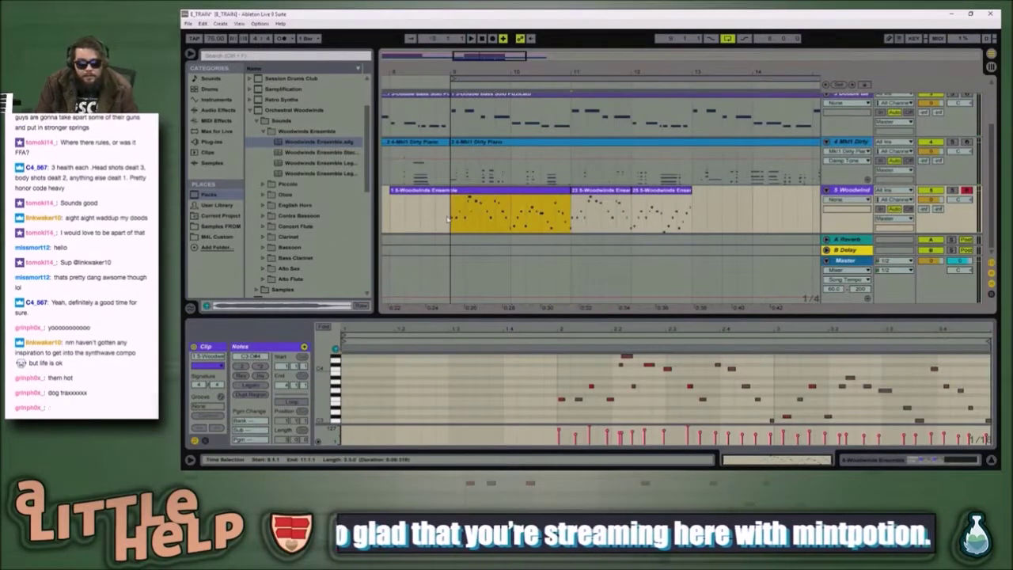
{"action": "left_click", "coordinate": [692, 218], "text": "shift"}
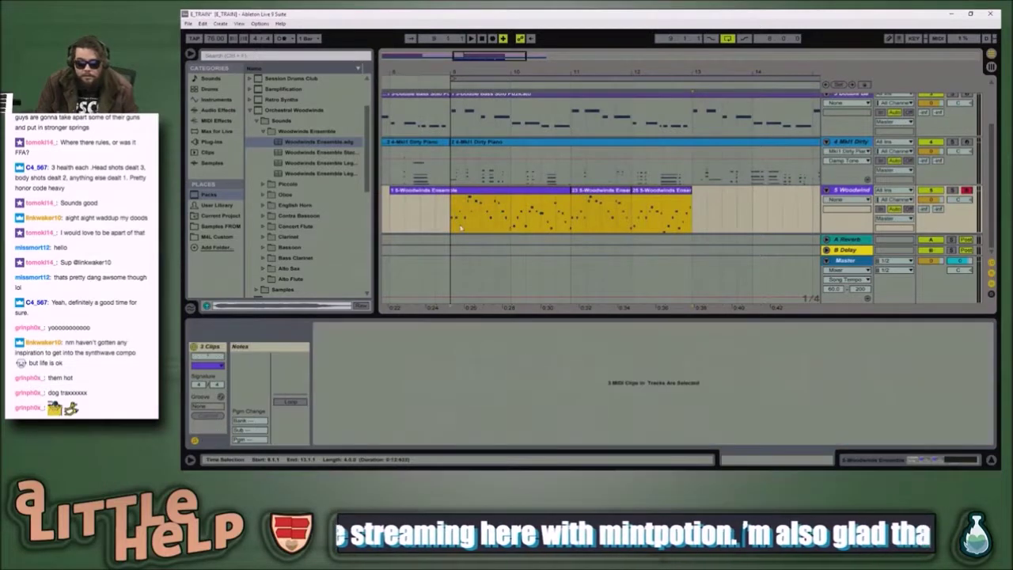
{"action": "key", "text": "ctrl+j"}
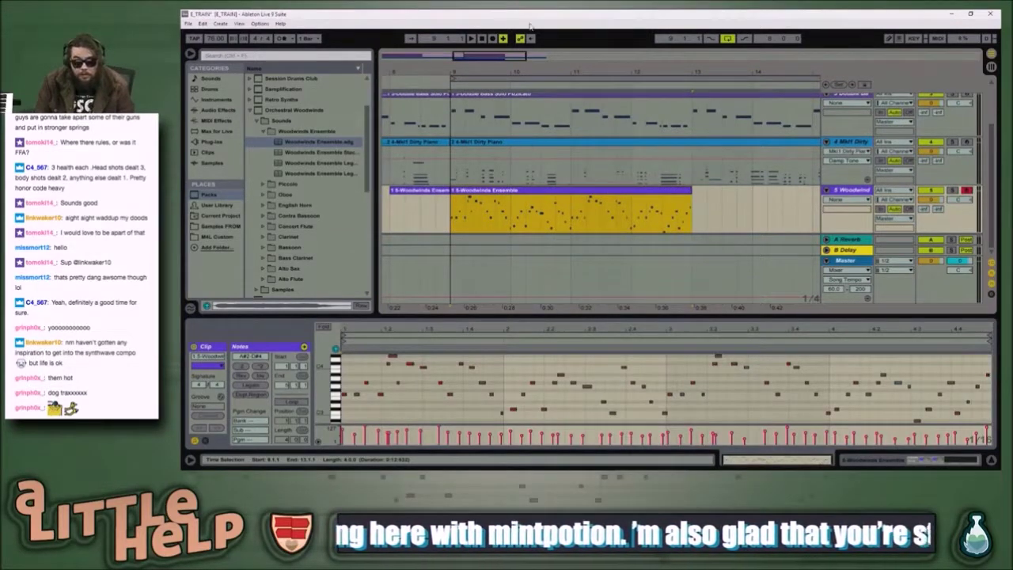
- Duplicate the consolidated woodwind clip so it also fills bars 13 to 16
{"action": "key", "text": "ctrl+d"}
{"action": "left_click_drag", "start_coordinate": [519, 57], "coordinate": [523, 27]}
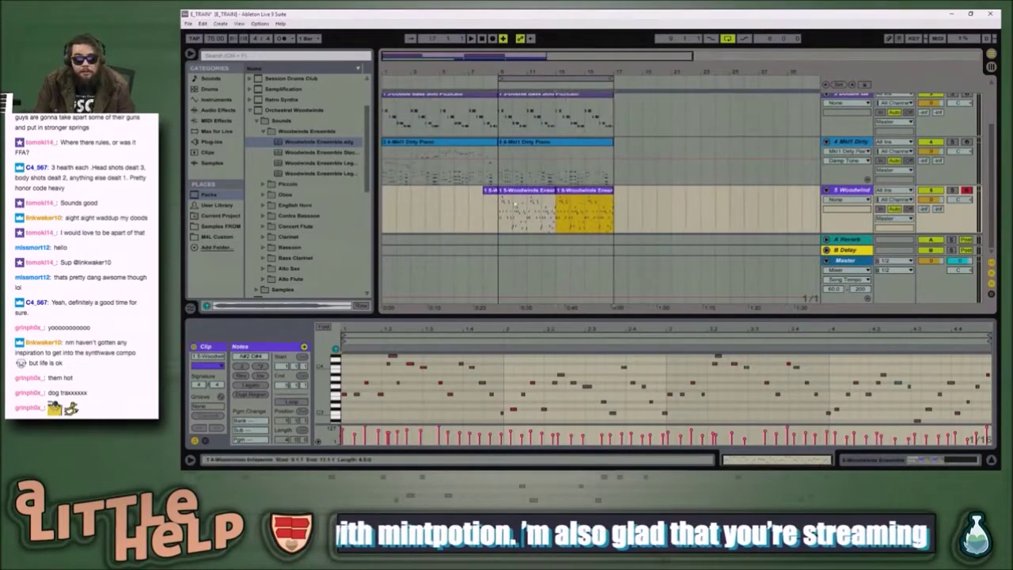
{"action": "left_click", "coordinate": [490, 191]}
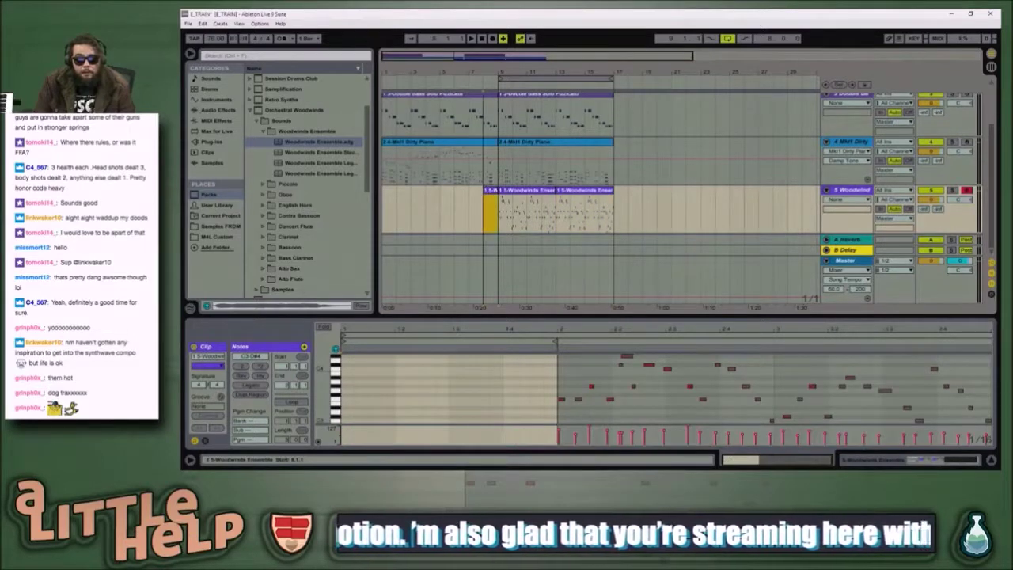
{"action": "left_click", "coordinate": [463, 204]}
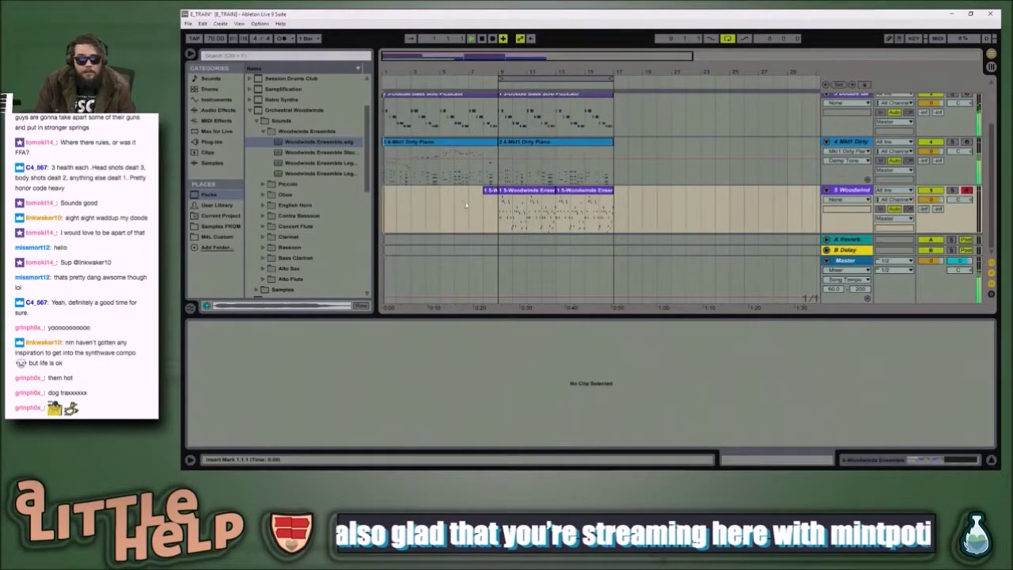
- Switch to the browser, close the blank new-tab window, read the Twitch chat, and return to Ableton Live
{"action": "key", "text": "alt+Tab"}
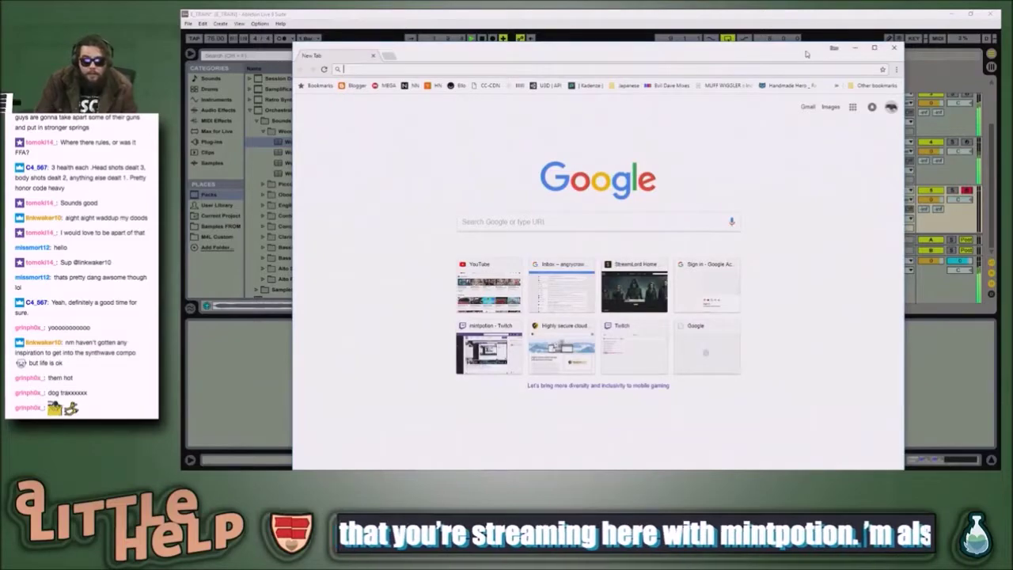
{"action": "left_click", "coordinate": [893, 49]}
{"action": "key", "text": "alt+Tab"}
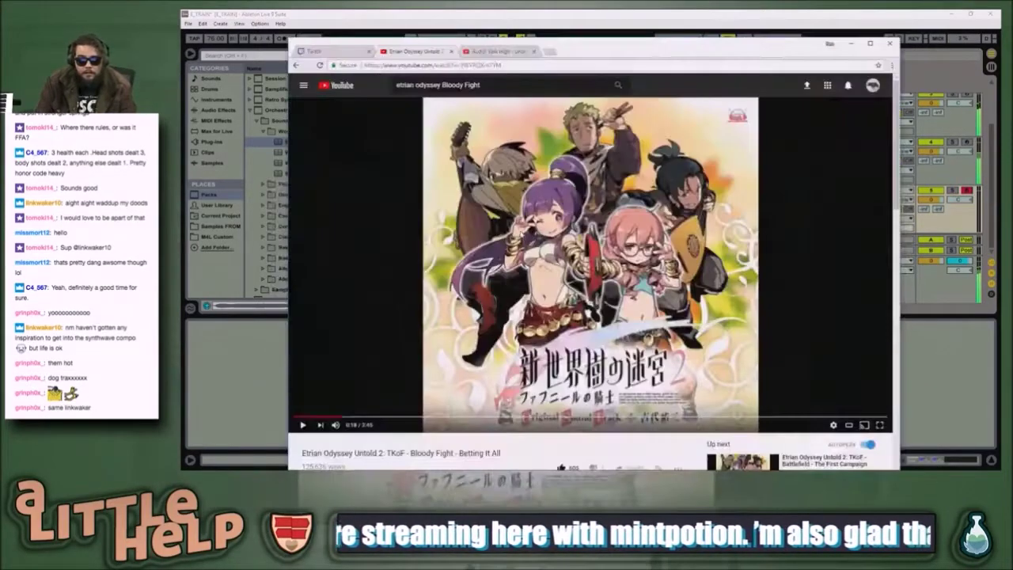
{"action": "left_click", "coordinate": [335, 52]}
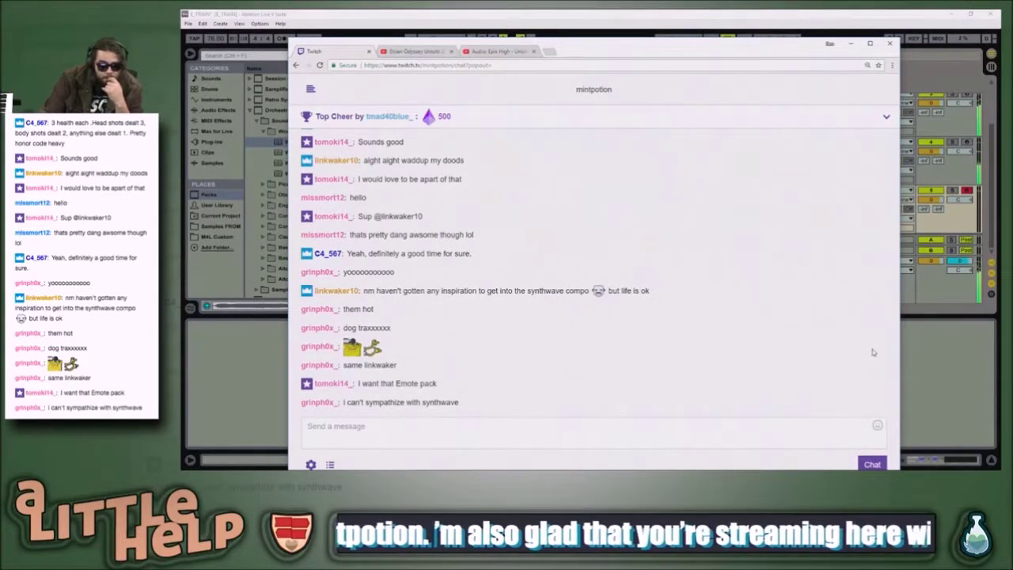
{"action": "left_click", "coordinate": [250, 352]}
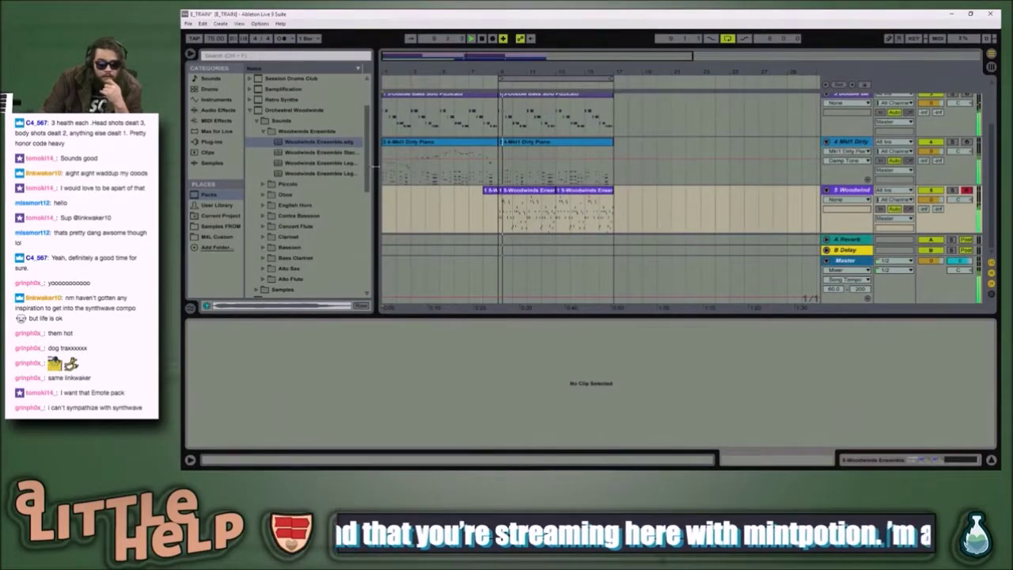
- Listen to bars 9 to 16 with all tracks, stop playback, and open the electric piano clip's notes
{"action": "scroll", "coordinate": [846, 187], "scroll_direction": "up", "scroll_amount": 1}
{"action": "scroll", "coordinate": [845, 184], "scroll_direction": "up", "scroll_amount": 1}
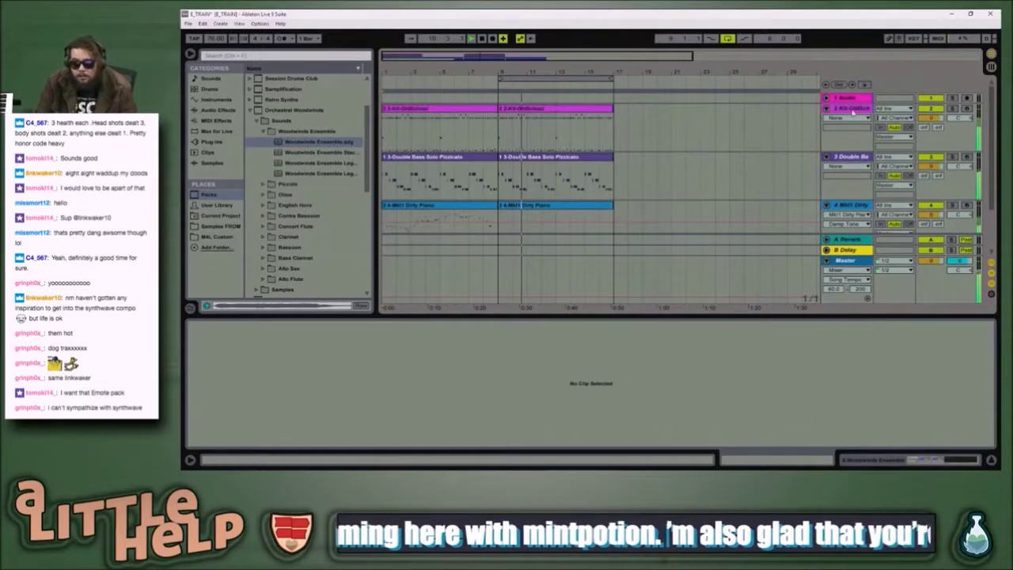
{"action": "scroll", "coordinate": [754, 150], "scroll_direction": "down", "scroll_amount": 1}
{"action": "scroll", "coordinate": [754, 149], "scroll_direction": "down", "scroll_amount": 1}
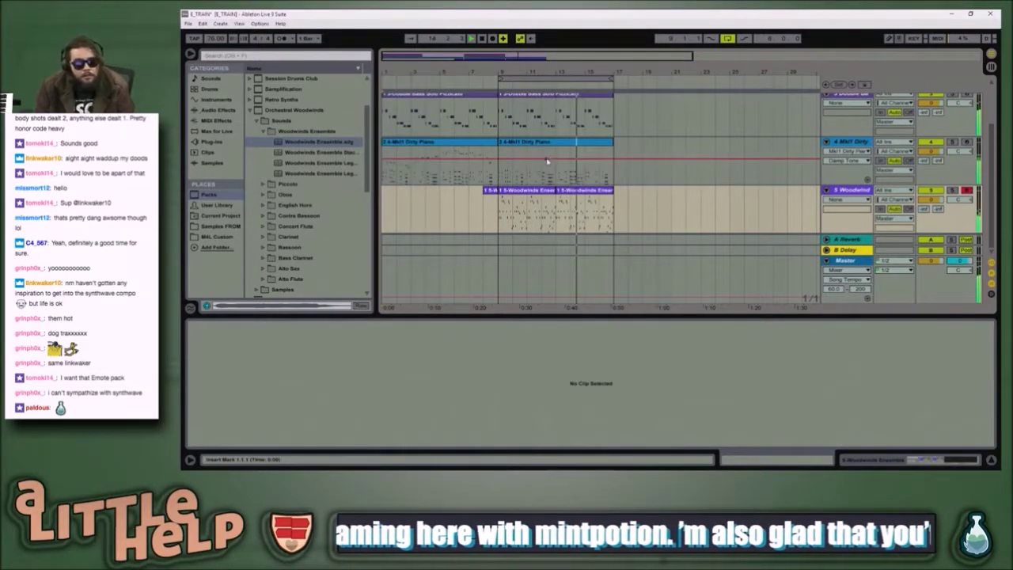
{"action": "left_click", "coordinate": [606, 143]}
{"action": "key", "text": "space"}
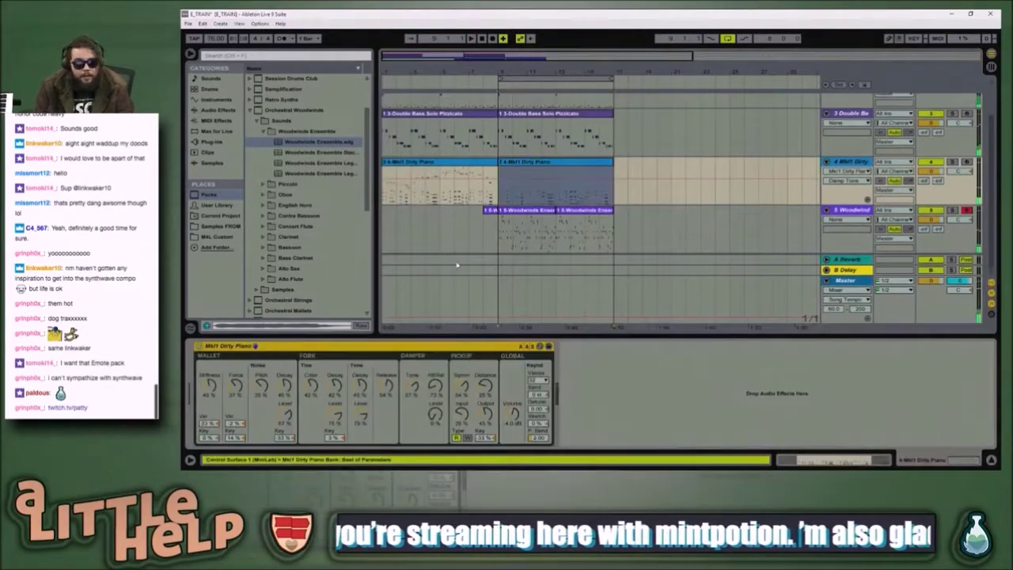
{"action": "key", "text": "shift+Tab"}
- Switch to the browser, listen to the Etrian Odyssey Untold 2 "Bloody Fight - Betting It All" video, and return to Ableton Live
{"action": "key", "text": "alt+Tab"}
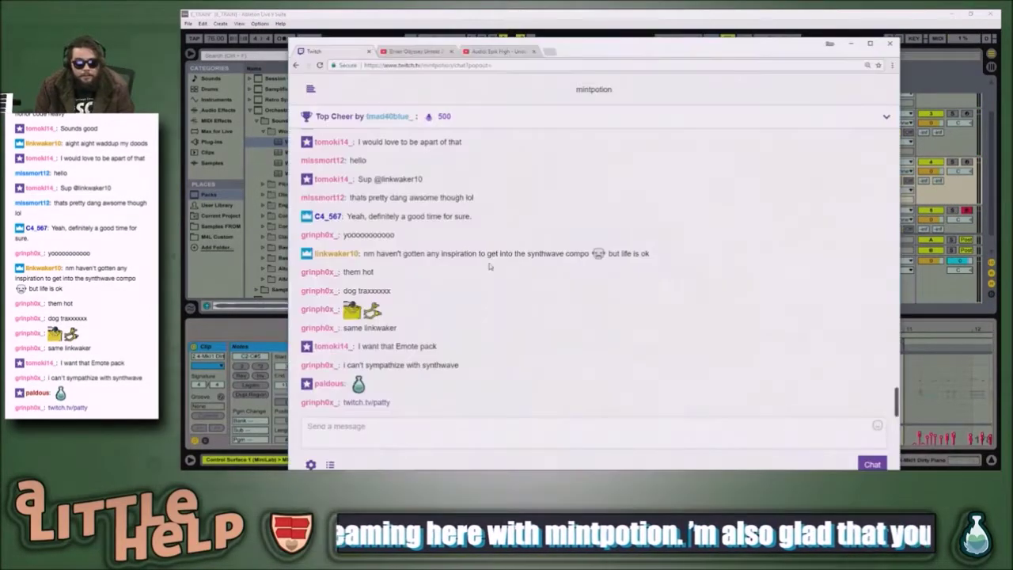
{"action": "left_click", "coordinate": [420, 50]}
{"action": "left_click", "coordinate": [571, 200]}
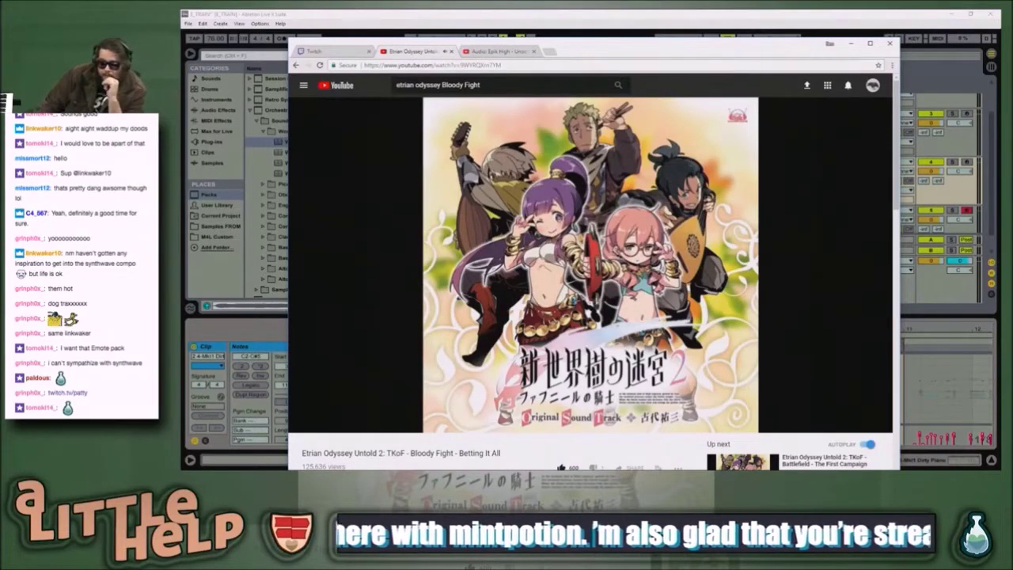
{"action": "left_click", "coordinate": [595, 291]}
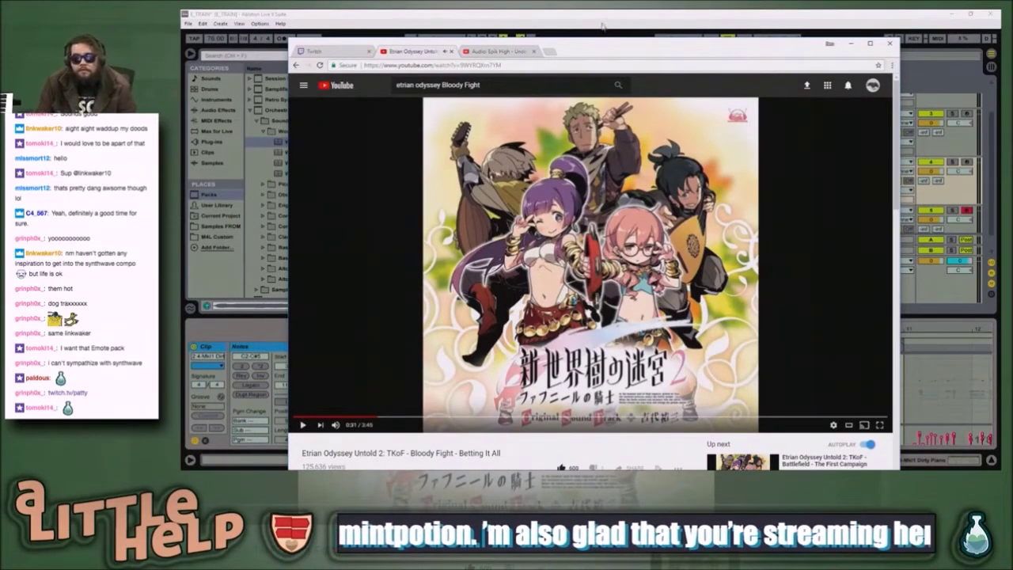
{"action": "left_click", "coordinate": [602, 26]}
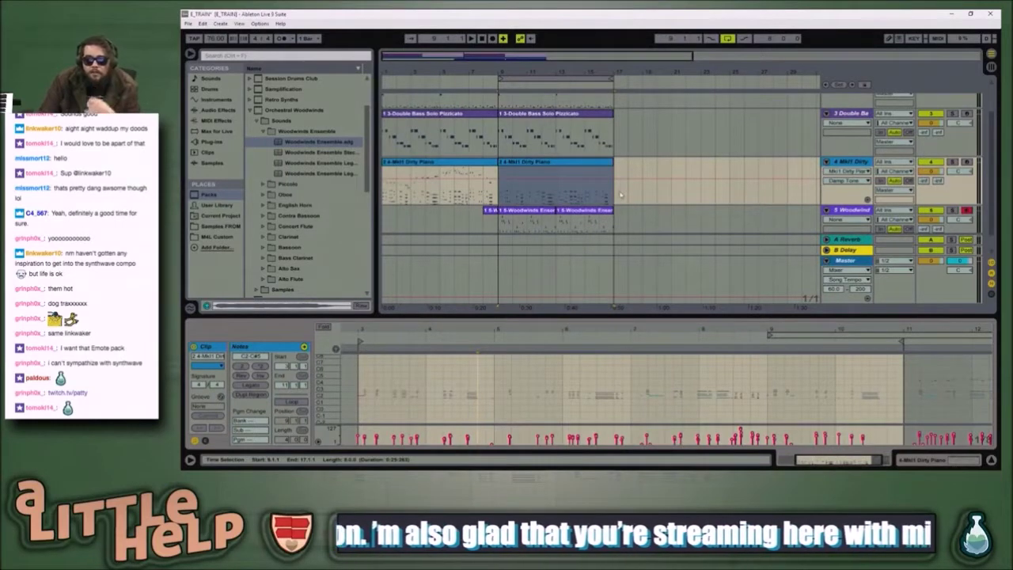
- Duplicate the drum, double bass, electric piano and woodwind clips of bars 9 to 16 into bars 17 to 24
{"action": "key", "text": "Down"}
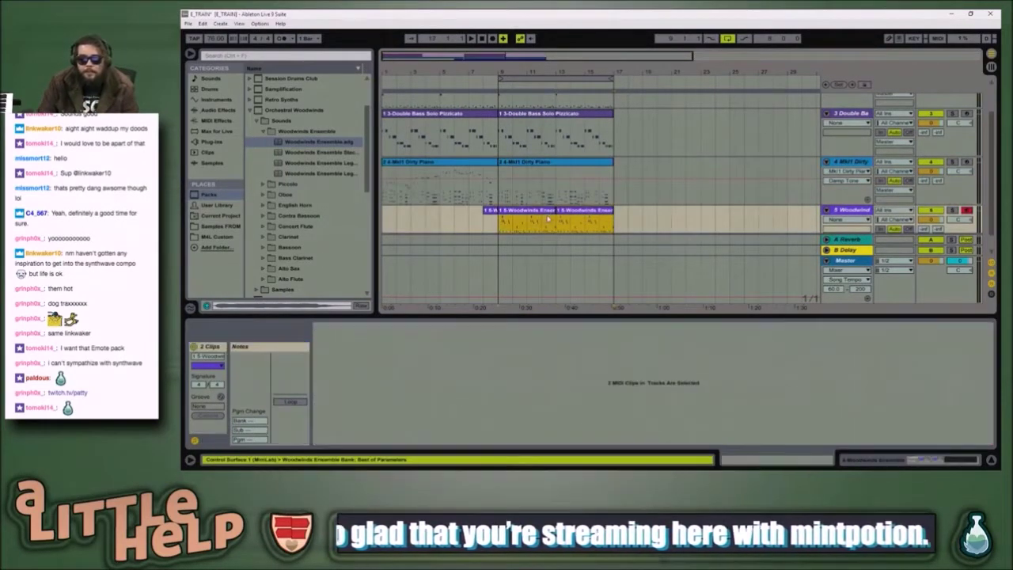
{"action": "scroll", "coordinate": [546, 220], "scroll_direction": "up", "scroll_amount": 2}
{"action": "left_click", "coordinate": [532, 110], "text": "shift"}
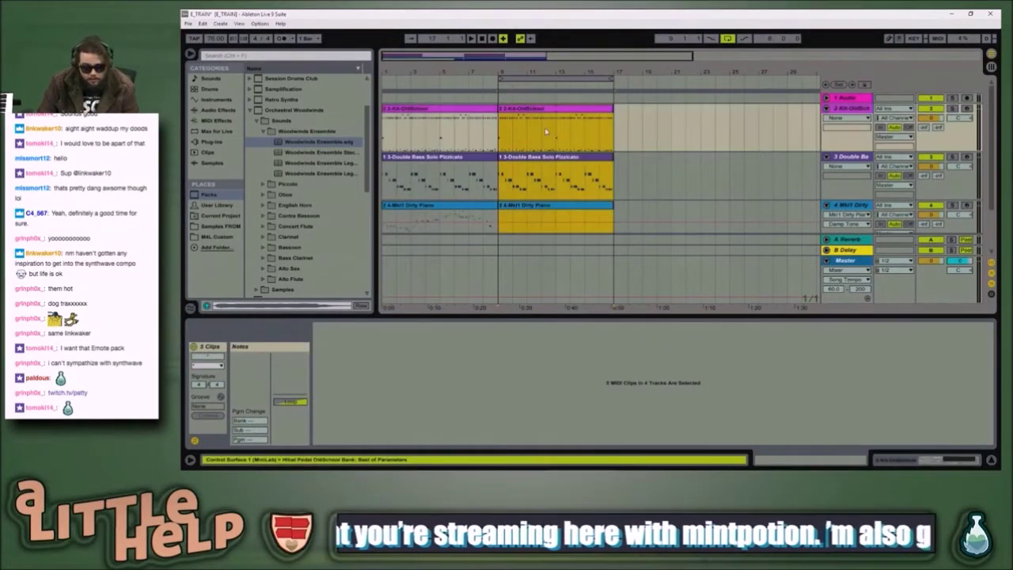
{"action": "key", "text": "ctrl+d"}
{"action": "key", "text": "minus"}
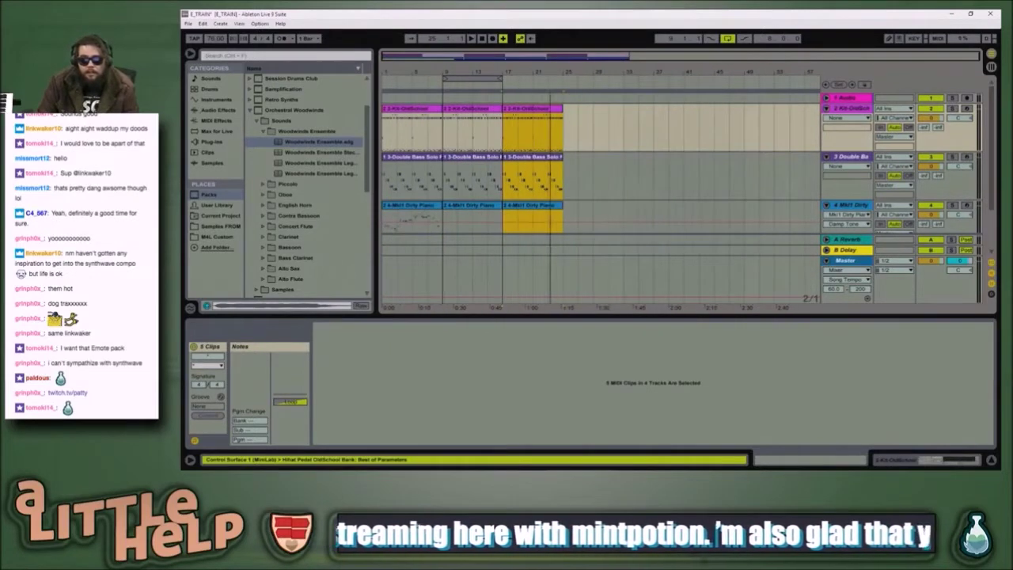
- Move the loop range to bars 25 to 32 and place the insert marker at bar 25 on the electric piano track
{"action": "left_click_drag", "start_coordinate": [481, 77], "coordinate": [601, 79]}
{"action": "scroll", "coordinate": [600, 111], "scroll_direction": "down", "scroll_amount": 2}
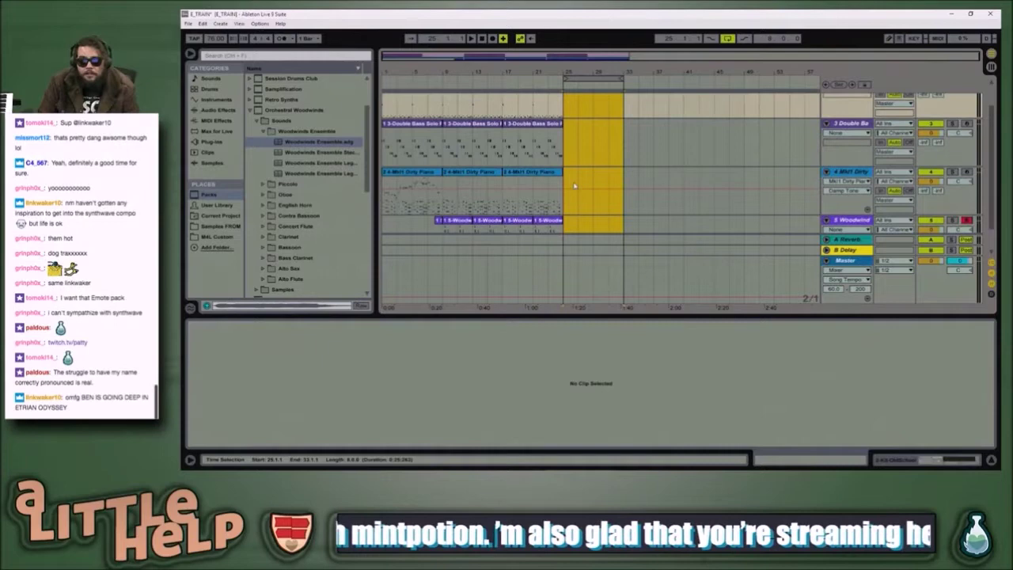
{"action": "left_click", "coordinate": [572, 197]}
{"action": "left_click", "coordinate": [562, 192]}
{"action": "scroll", "coordinate": [580, 228], "scroll_direction": "down", "scroll_amount": 1}
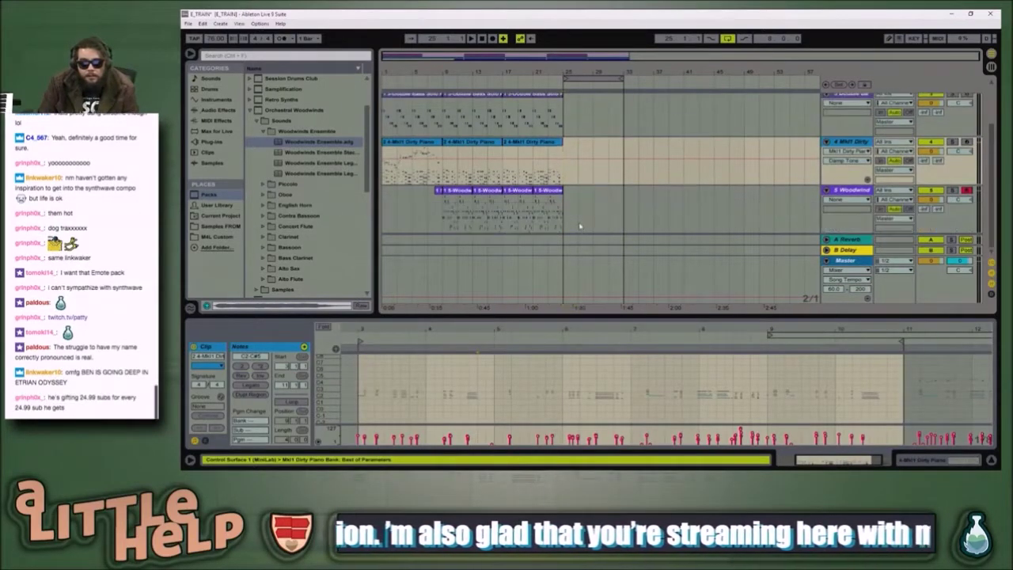
{"action": "scroll", "coordinate": [580, 228], "scroll_direction": "up", "scroll_amount": 1}
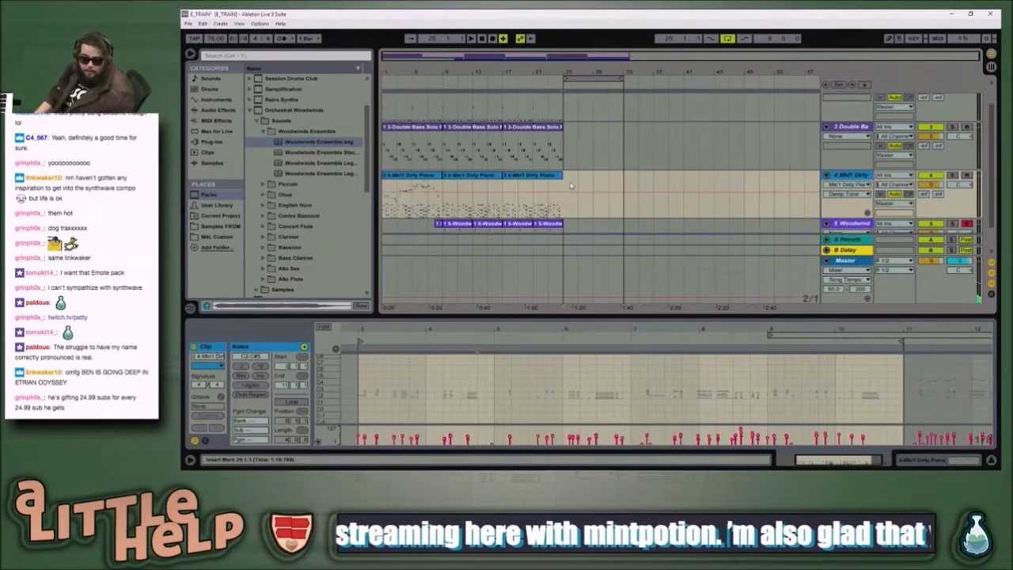
{"action": "key", "text": "a"}
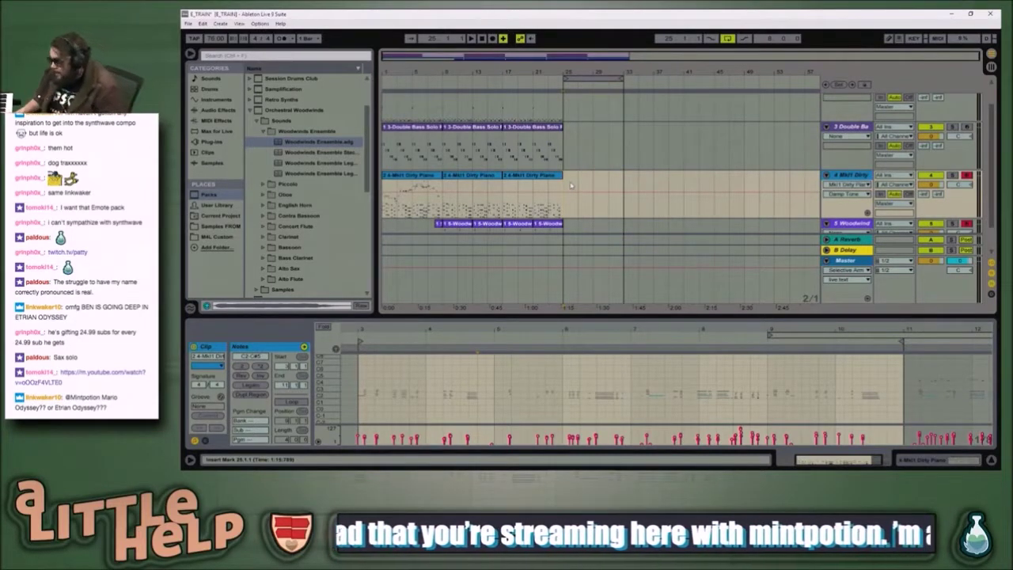
{"action": "left_click", "coordinate": [595, 188]}
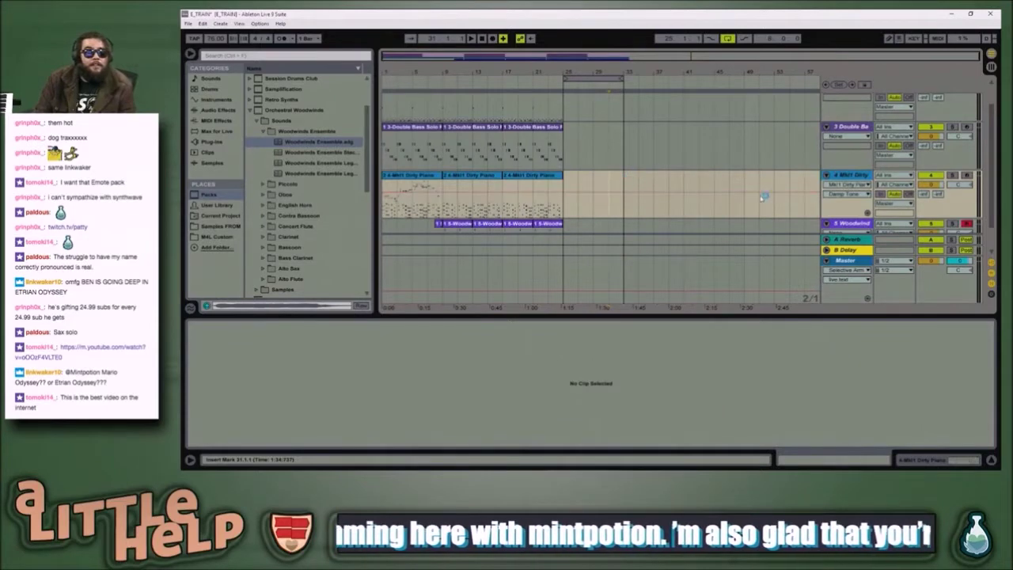
{"action": "scroll", "coordinate": [607, 204], "scroll_direction": "down", "scroll_amount": 1}
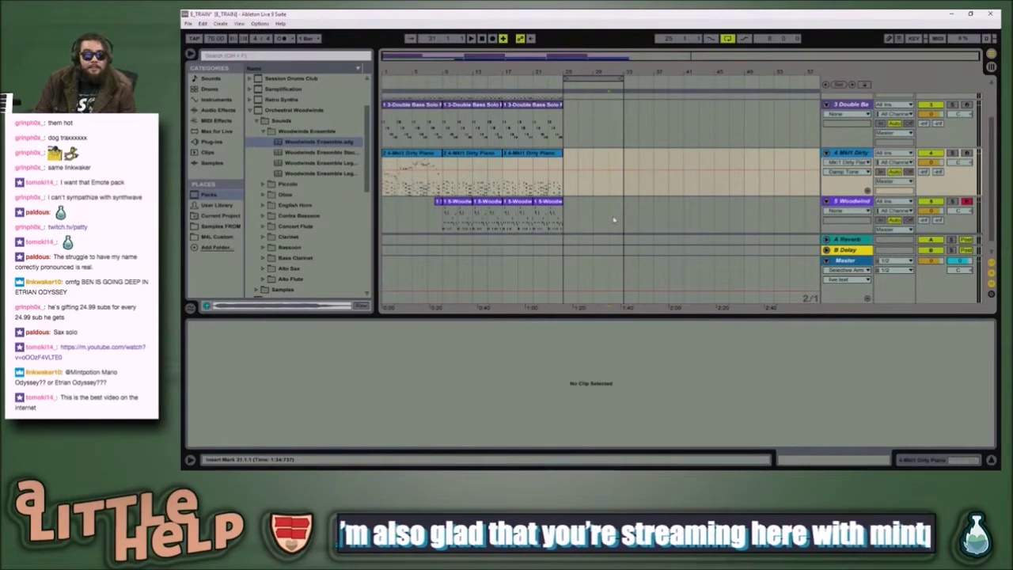
{"action": "left_click", "coordinate": [578, 219]}
{"action": "left_click", "coordinate": [579, 179]}
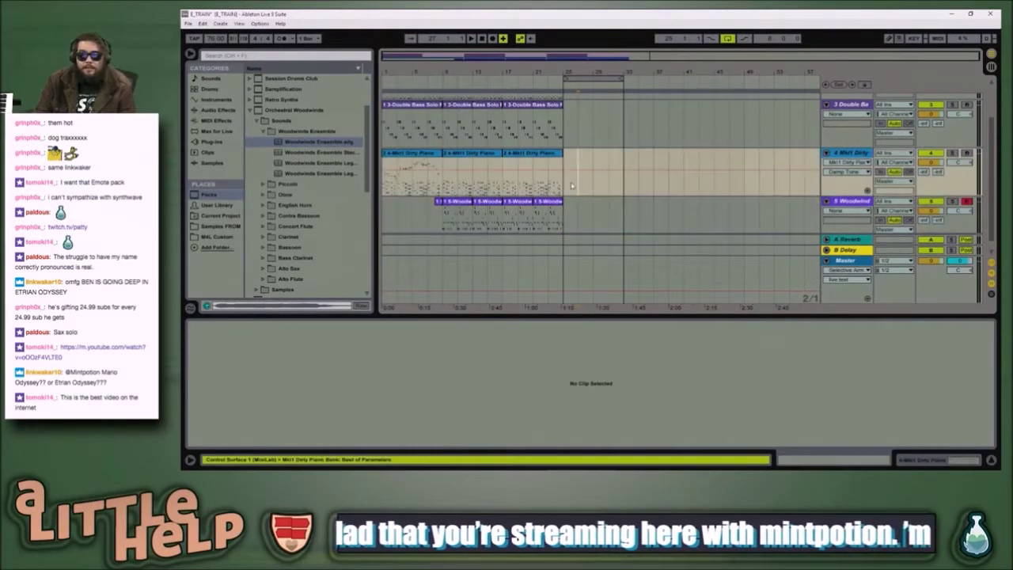
{"action": "scroll", "coordinate": [577, 186], "scroll_direction": "up", "scroll_amount": 2}
{"action": "scroll", "coordinate": [574, 213], "scroll_direction": "down", "scroll_amount": 2}
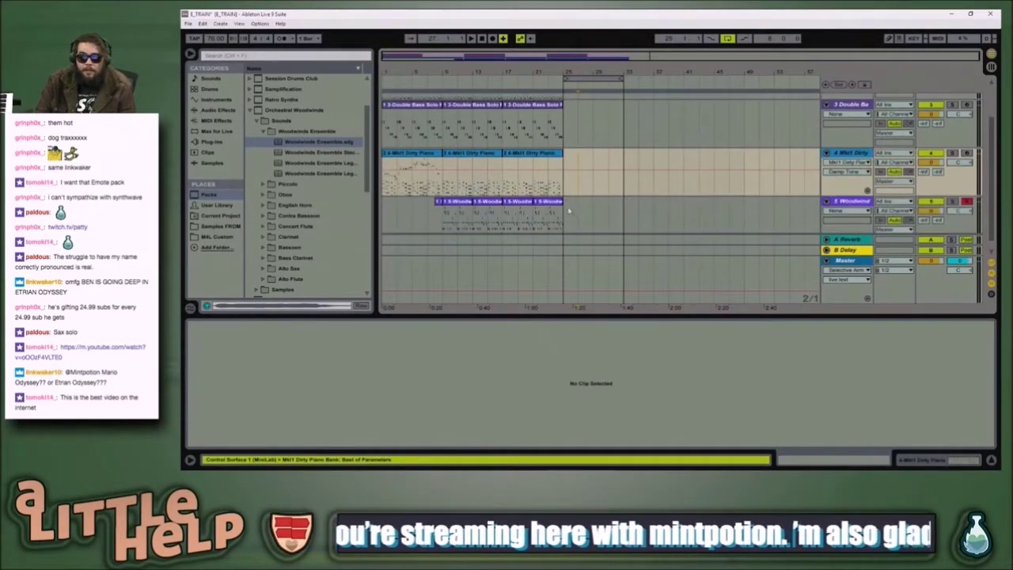
{"action": "left_click", "coordinate": [572, 213]}
{"action": "key", "text": "space"}
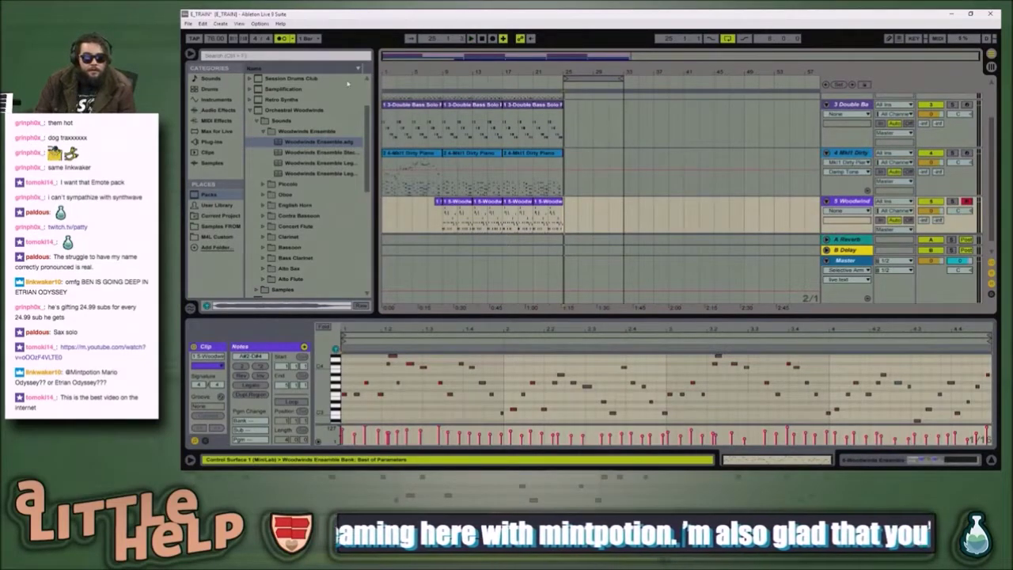
- Set the song tempo to 96 BPM and play the arrangement from bar 9
{"action": "left_click", "coordinate": [216, 39]}
{"action": "type", "text": "96"}
{"action": "key", "text": "Return"}
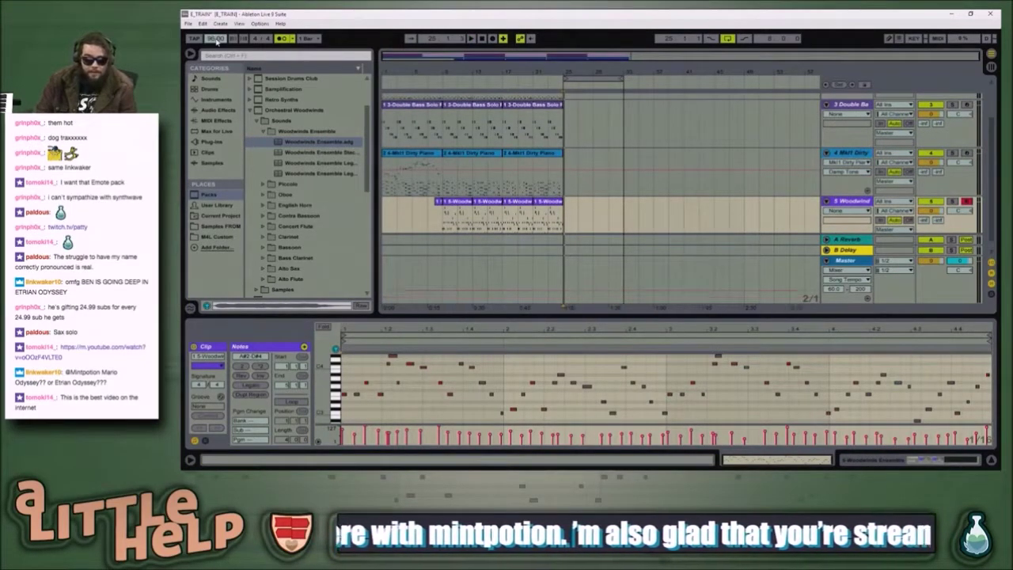
{"action": "left_click", "coordinate": [444, 219]}
{"action": "key", "text": "space"}
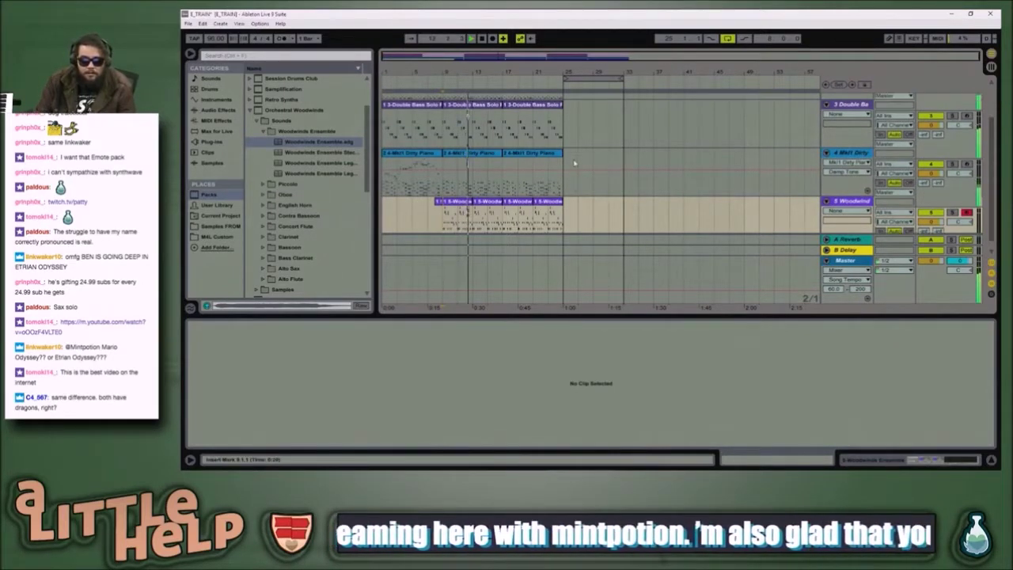
{"action": "scroll", "coordinate": [581, 178], "scroll_direction": "up", "scroll_amount": 2}
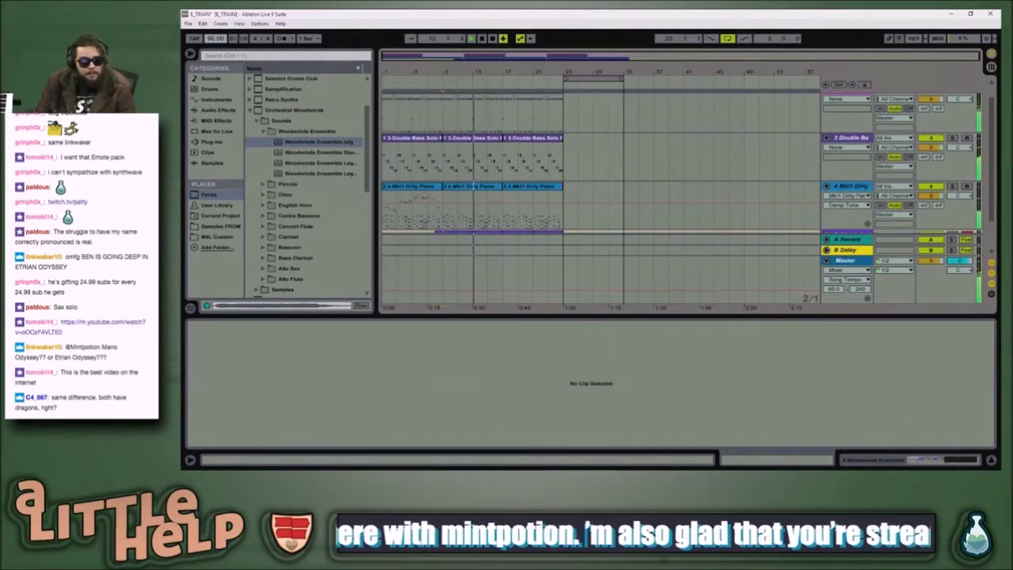
- Set the song tempo to 91 BPM, place the insert marker at bar 25 on the electric piano track, and stop playback
{"action": "left_click_drag", "start_coordinate": [212, 40], "coordinate": [212, 44]}
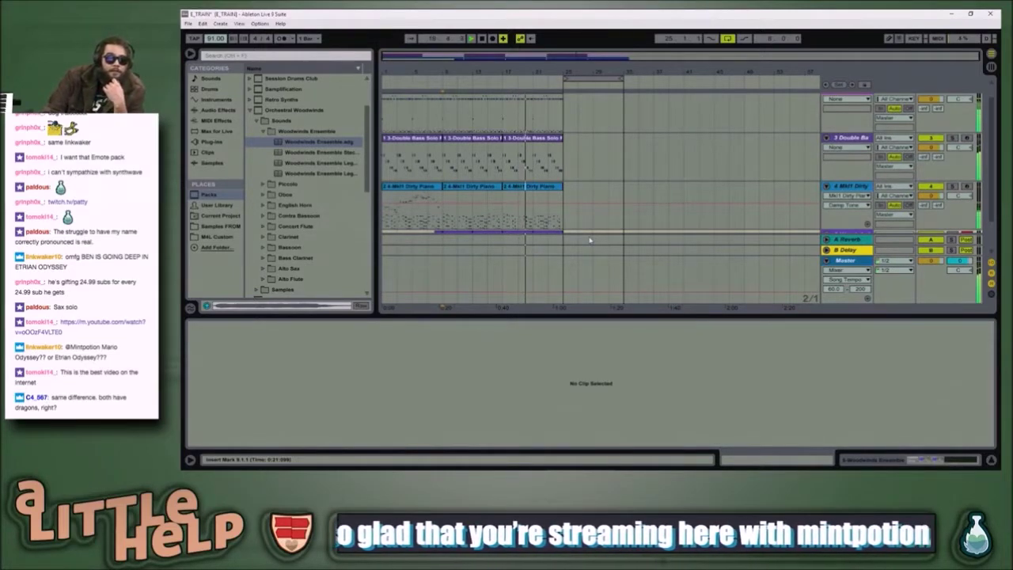
{"action": "left_click", "coordinate": [568, 196]}
{"action": "key", "text": "space"}
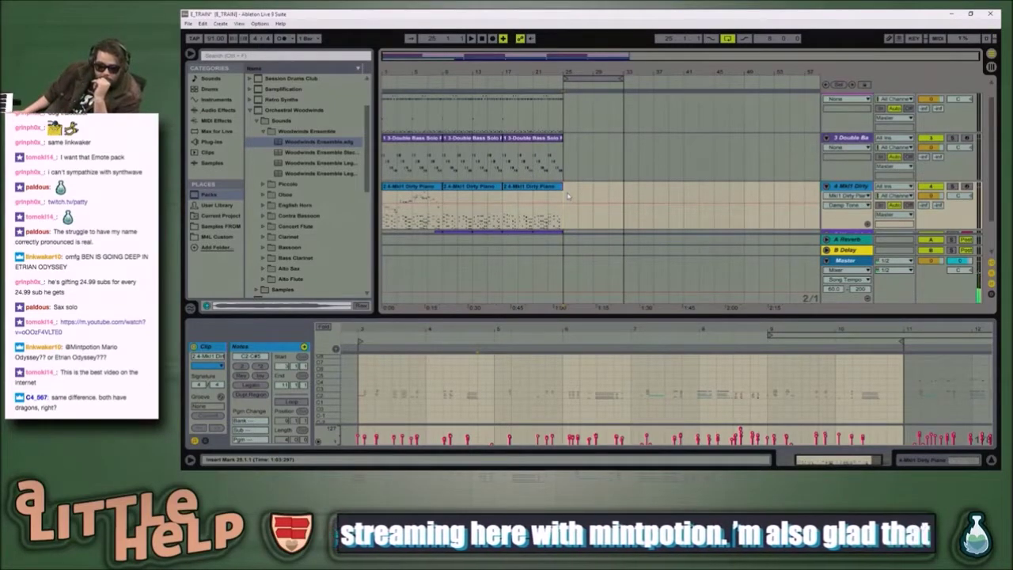
- Switch to the browser, pause the Etrian Odyssey Untold 2 "Bloody Fight - Betting It All" video, and return to Ableton Live
{"action": "key", "text": "alt+Tab"}
{"action": "key", "text": "space"}
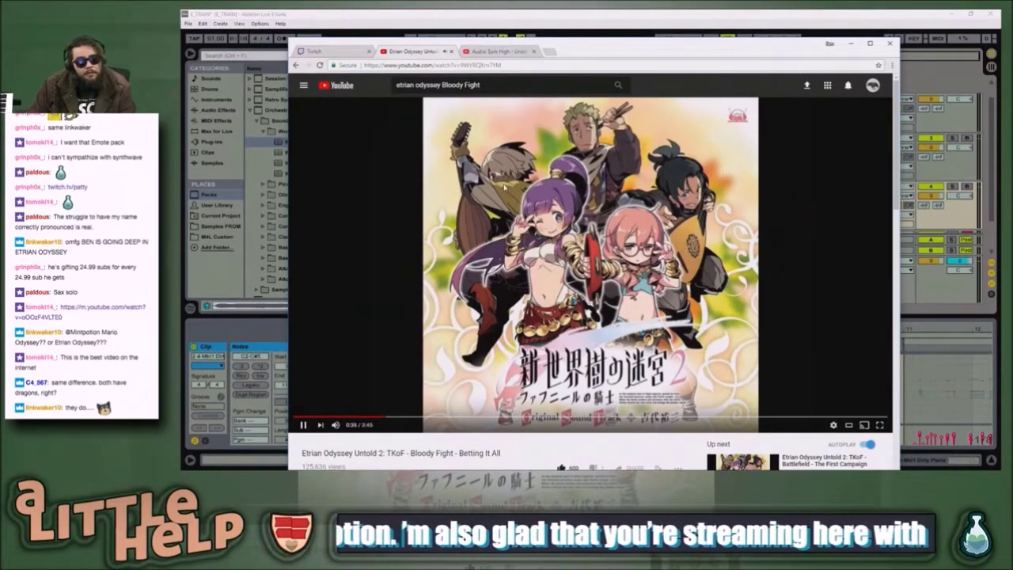
{"action": "key", "text": "alt+Tab"}
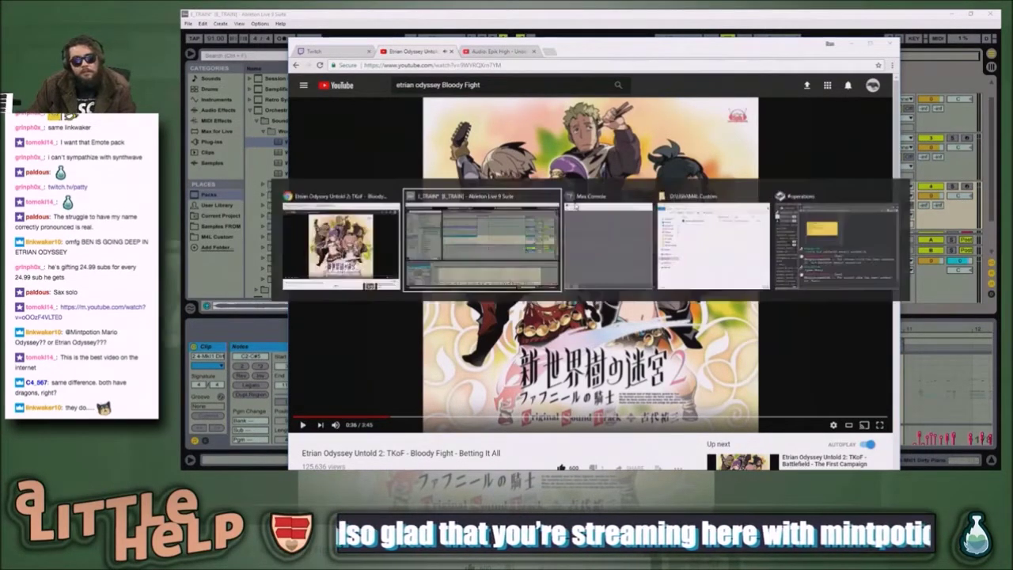
- Collapse the Orchestral Woodwinds pack and find the Vibraphone.adg preset in the Vibraphone sounds of the Orchestral Mallets pack
{"action": "scroll", "coordinate": [576, 168], "scroll_direction": "down", "scroll_amount": 2}
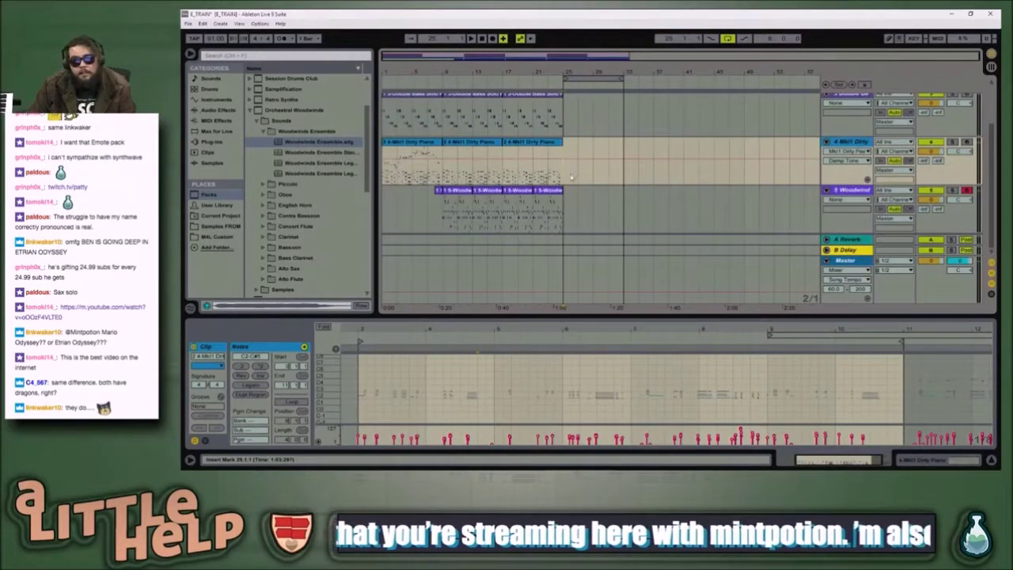
{"action": "left_click", "coordinate": [259, 122]}
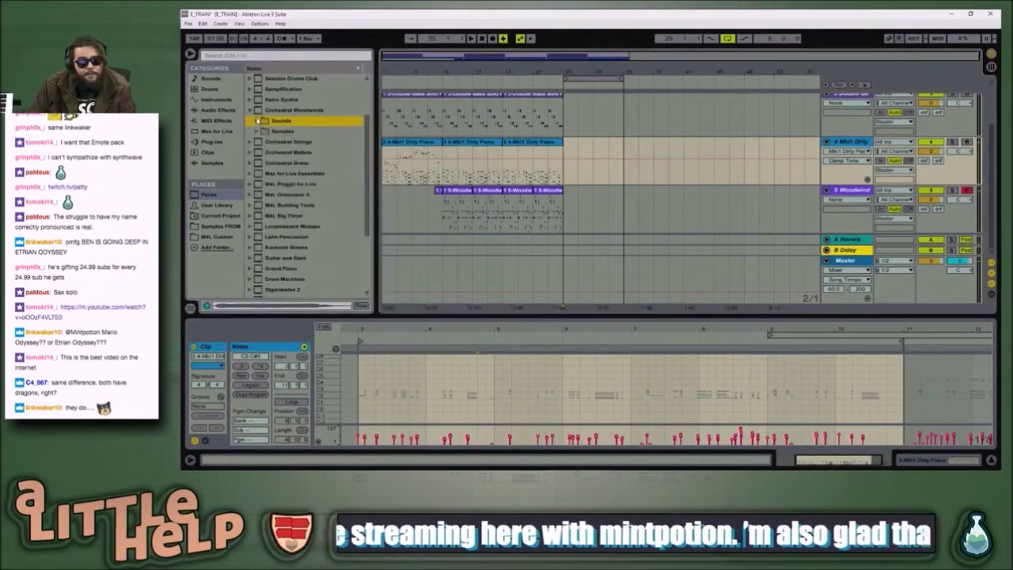
{"action": "left_click", "coordinate": [253, 112]}
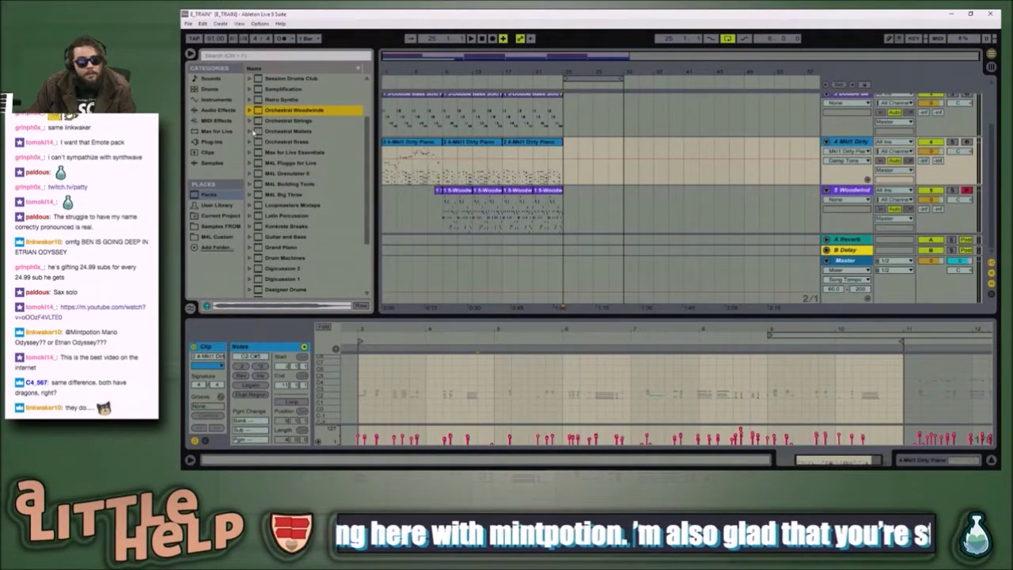
{"action": "left_click", "coordinate": [250, 131]}
{"action": "left_click", "coordinate": [257, 152]}
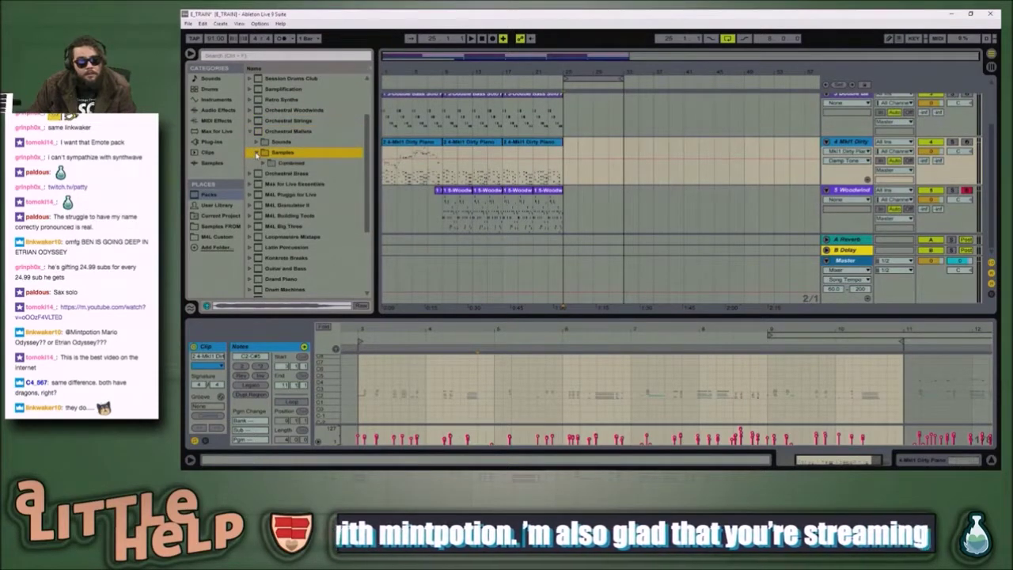
{"action": "left_click", "coordinate": [257, 153]}
{"action": "left_click", "coordinate": [257, 144]}
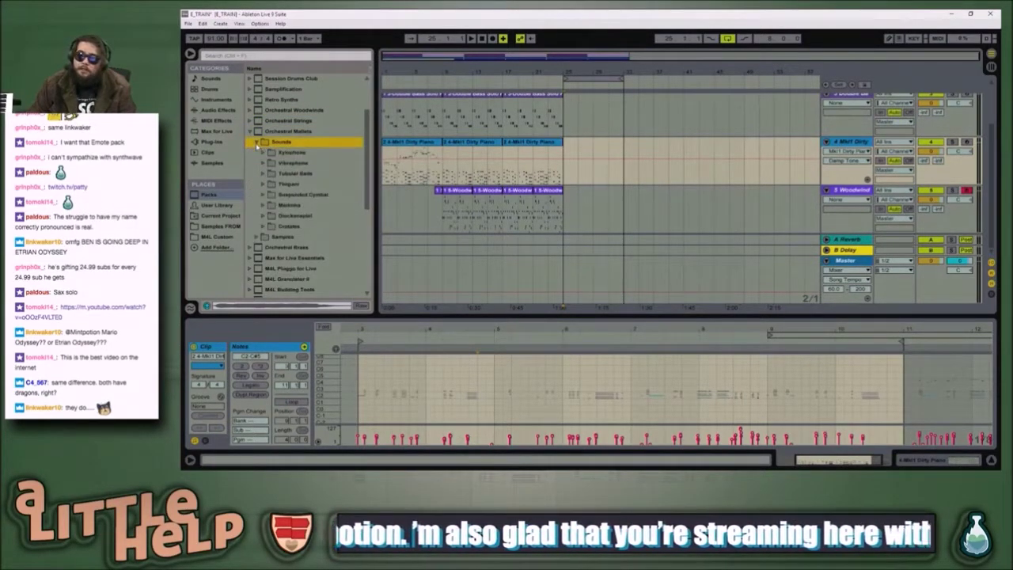
{"action": "left_click", "coordinate": [264, 163]}
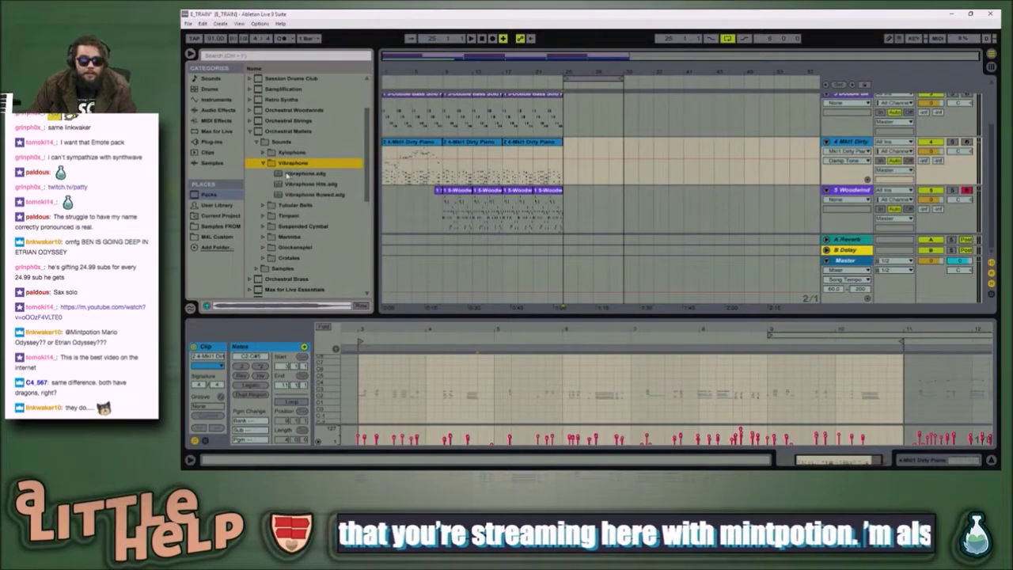
{"action": "left_click", "coordinate": [287, 173]}
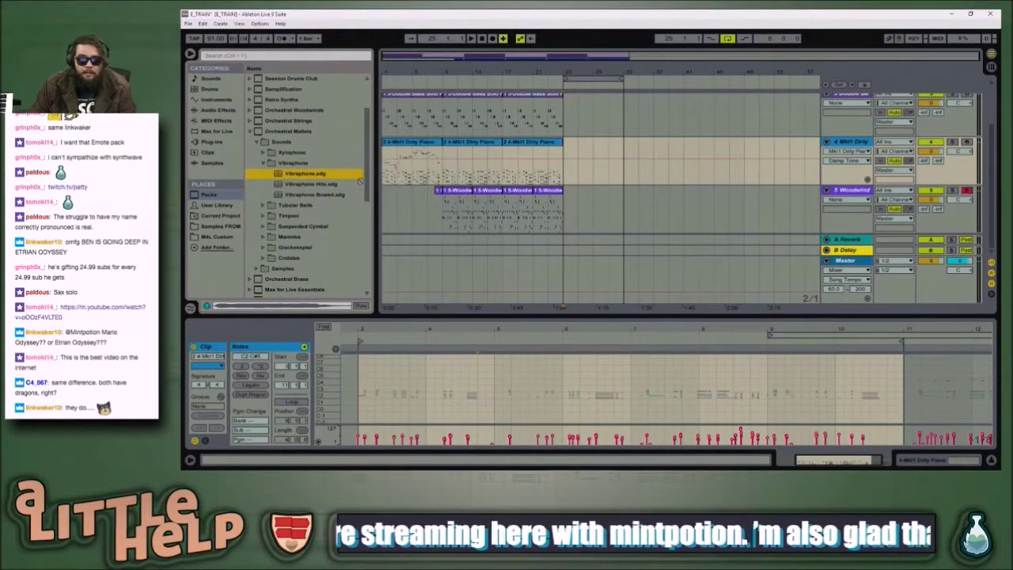
- Add a new MIDI track below the woodwind track and load the Vibraphone.adg preset on it
{"action": "left_click", "coordinate": [651, 206]}
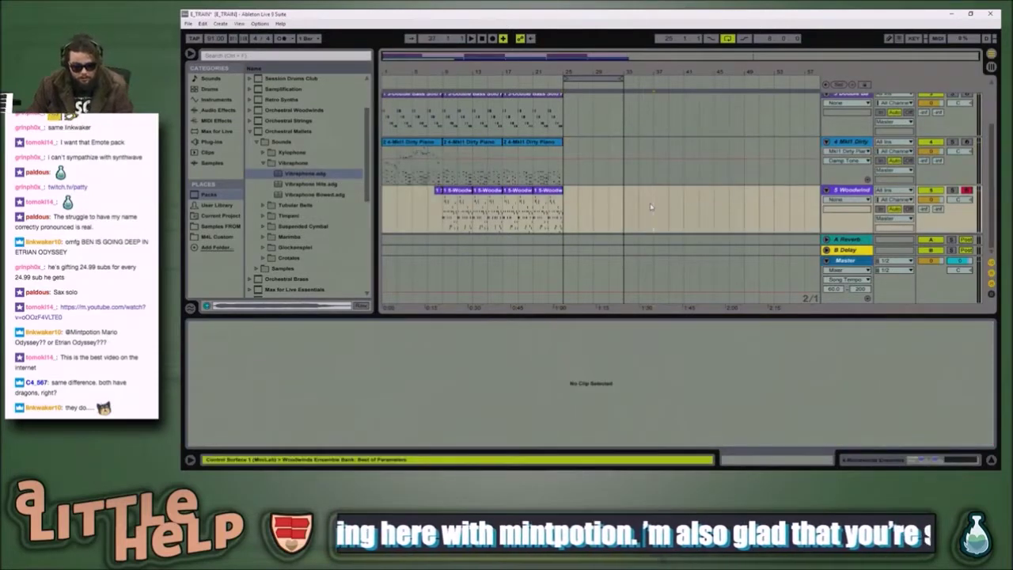
{"action": "key", "text": "ctrl+shift+t"}
{"action": "left_click_drag", "start_coordinate": [277, 173], "coordinate": [598, 213]}
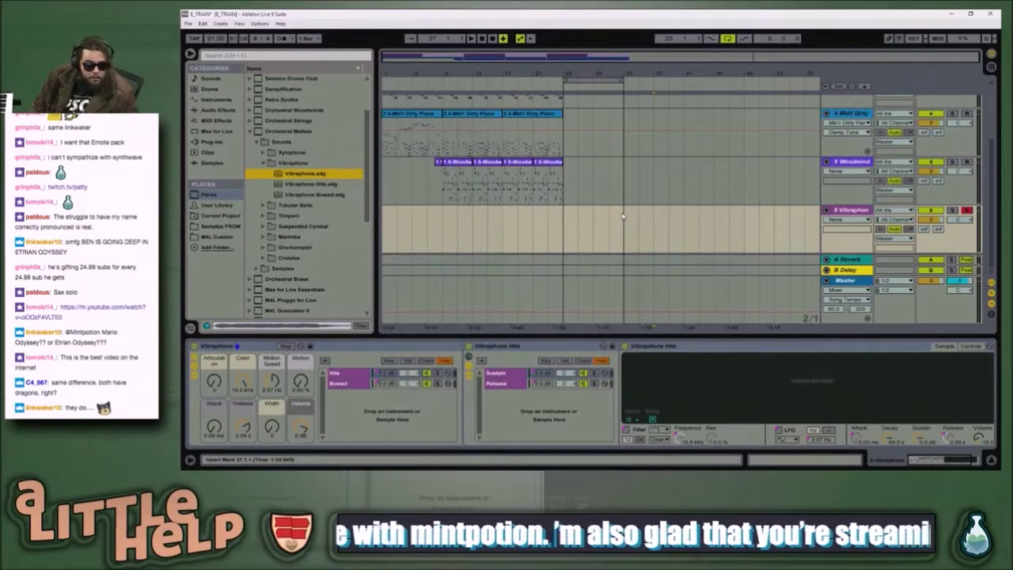
- Audition the arrangement with the vibraphone track armed, starting playback from several positions including bar 1
{"action": "key", "text": "space"}
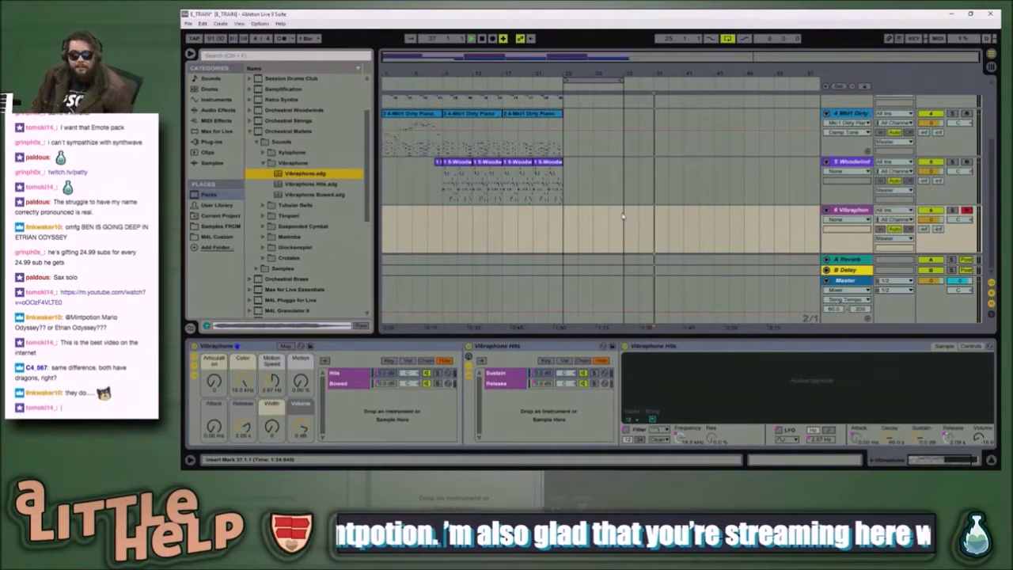
{"action": "left_click", "coordinate": [567, 239]}
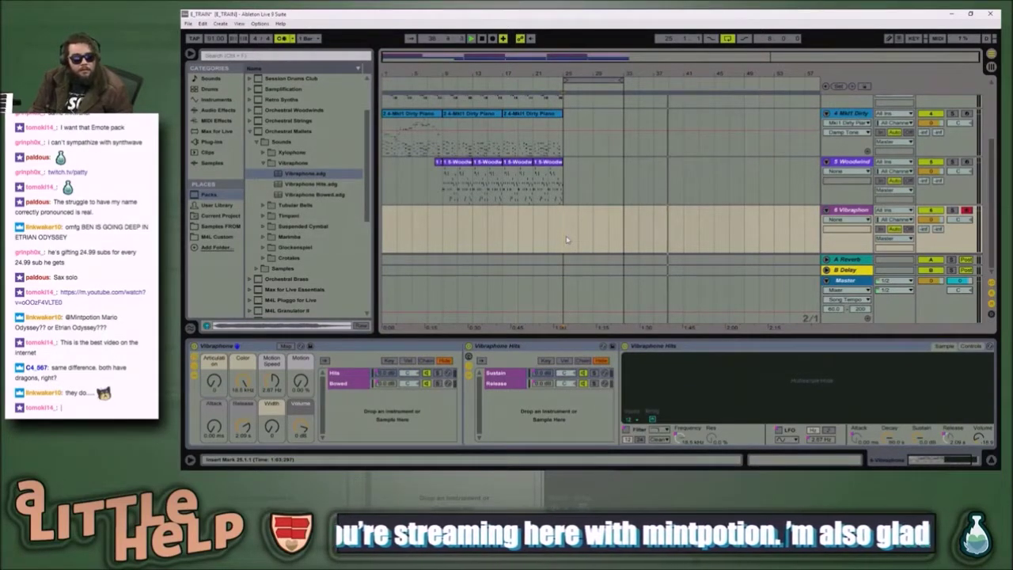
{"action": "key", "text": "space"}
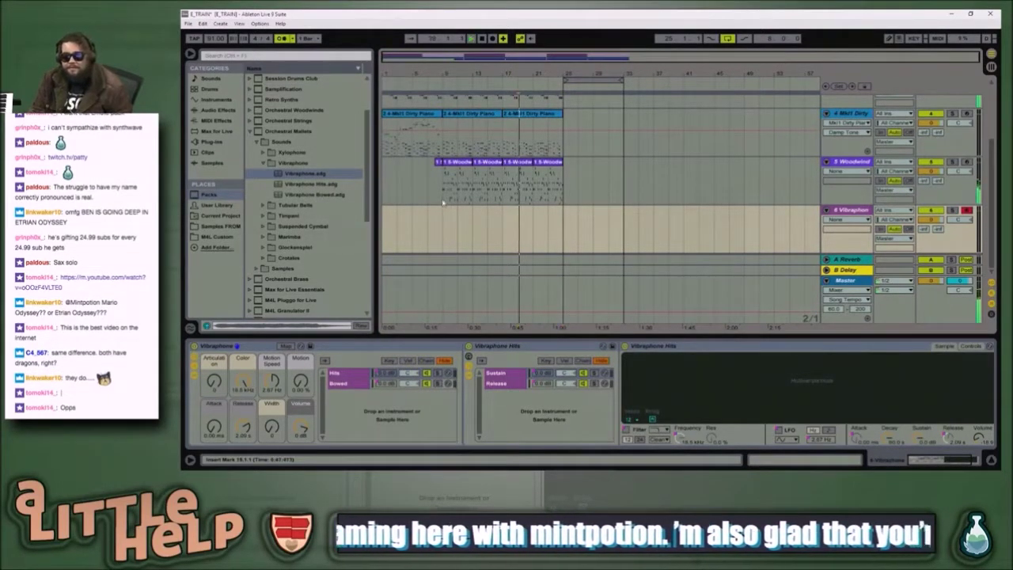
{"action": "left_click", "coordinate": [384, 204]}
{"action": "key", "text": "space"}
- Extend the last Kit-OldSchool drum clip to the end of bar 32 and play the drums from bar 25
{"action": "scroll", "coordinate": [482, 211], "scroll_direction": "up", "scroll_amount": 3}
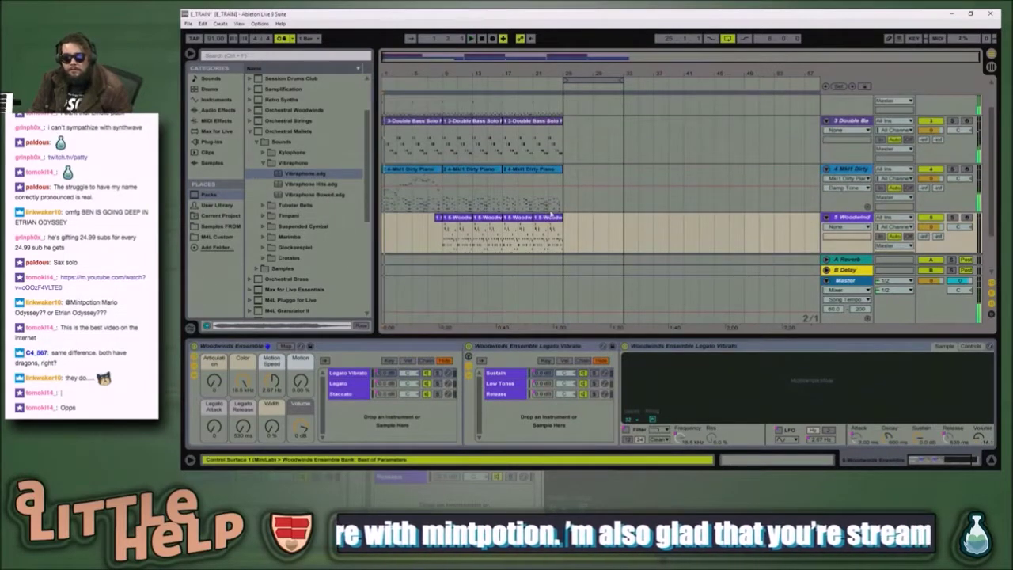
{"action": "left_click_drag", "start_coordinate": [562, 112], "coordinate": [623, 113]}
{"action": "key", "text": "space"}
{"action": "left_click", "coordinate": [569, 145]}
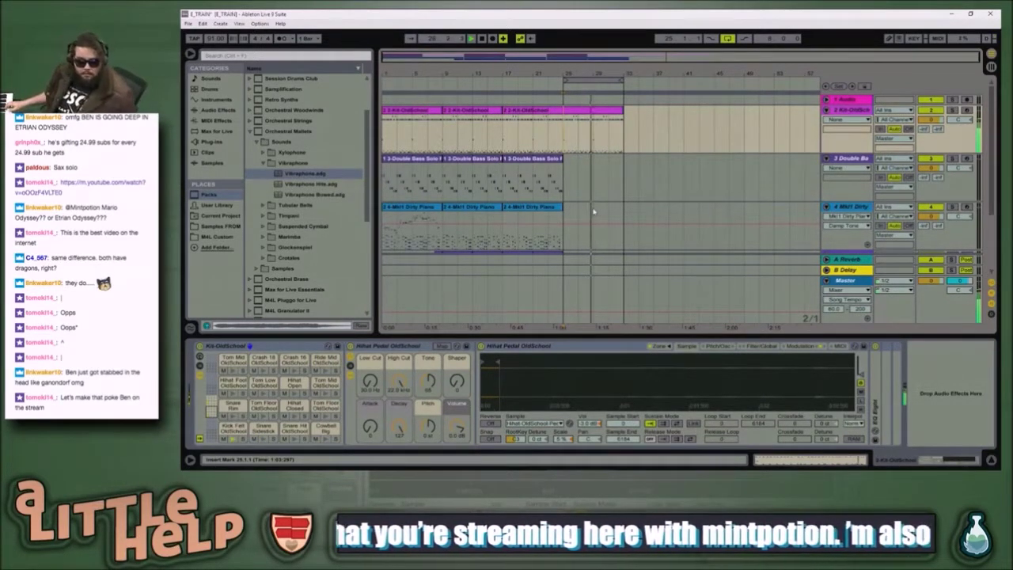
- Set the song tempo to 80 BPM and play the arrangement from bar 1
{"action": "key", "text": "space"}
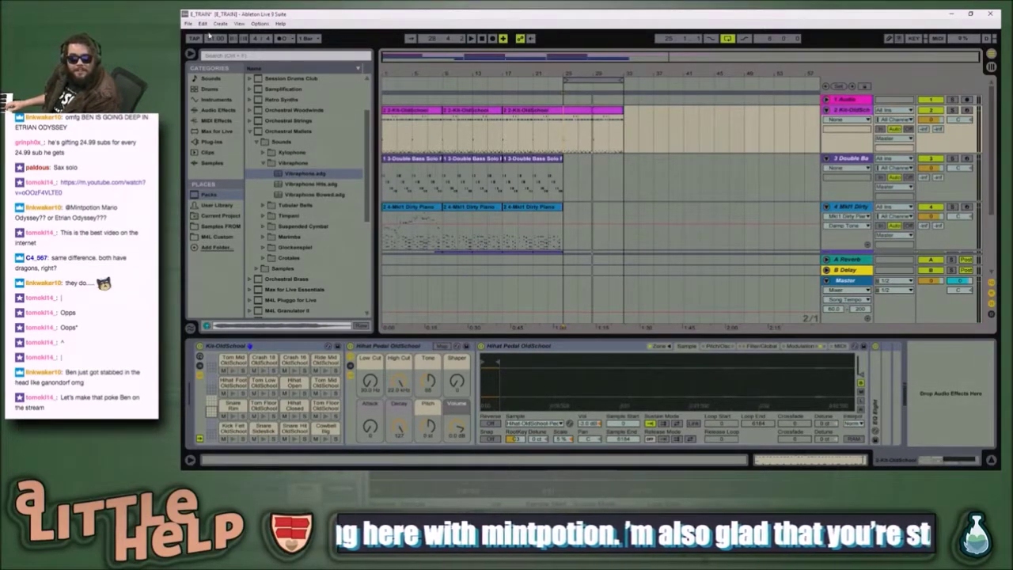
{"action": "left_click_drag", "start_coordinate": [211, 38], "coordinate": [210, 46]}
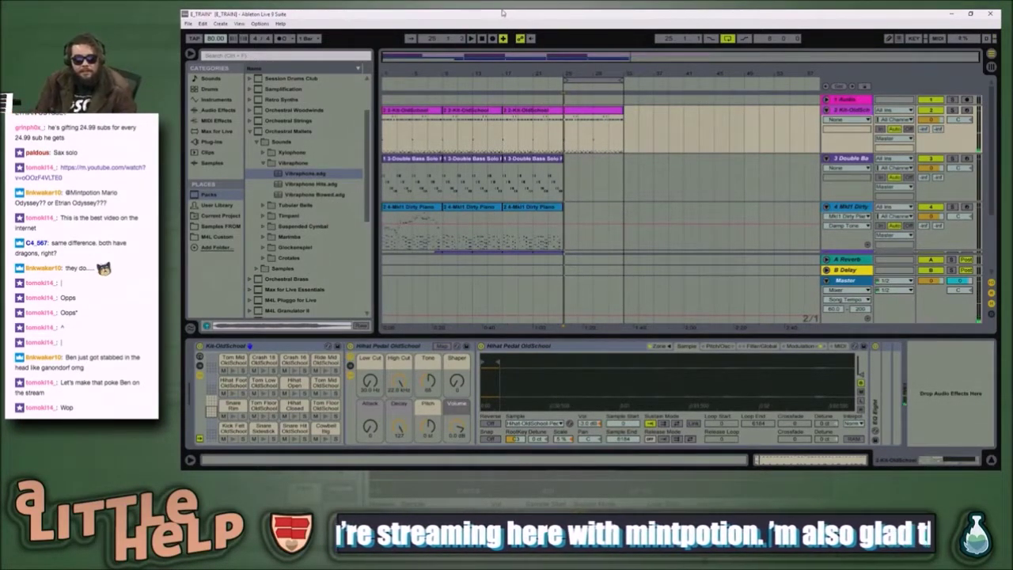
{"action": "left_click", "coordinate": [483, 38]}
{"action": "key", "text": "space"}
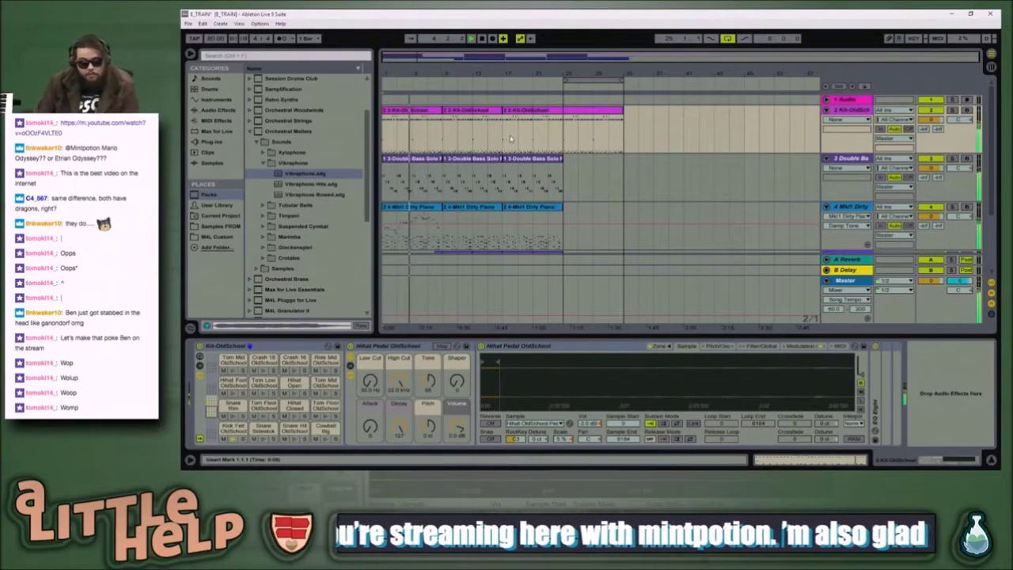
- Listen to the transition out of the existing section, starting playback at bar 23 on the double bass track
{"action": "left_click", "coordinate": [557, 191]}
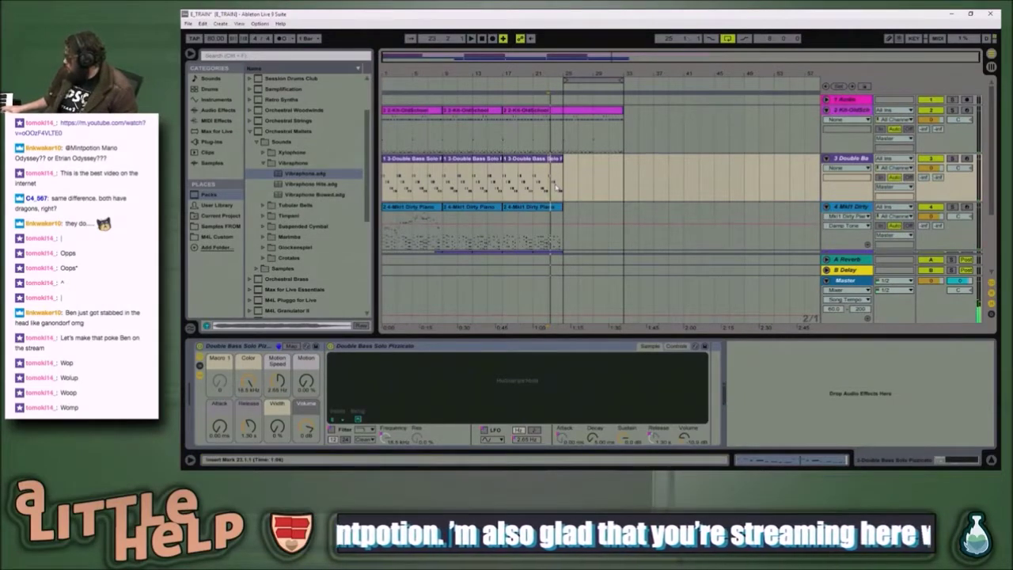
{"action": "key", "text": "space"}
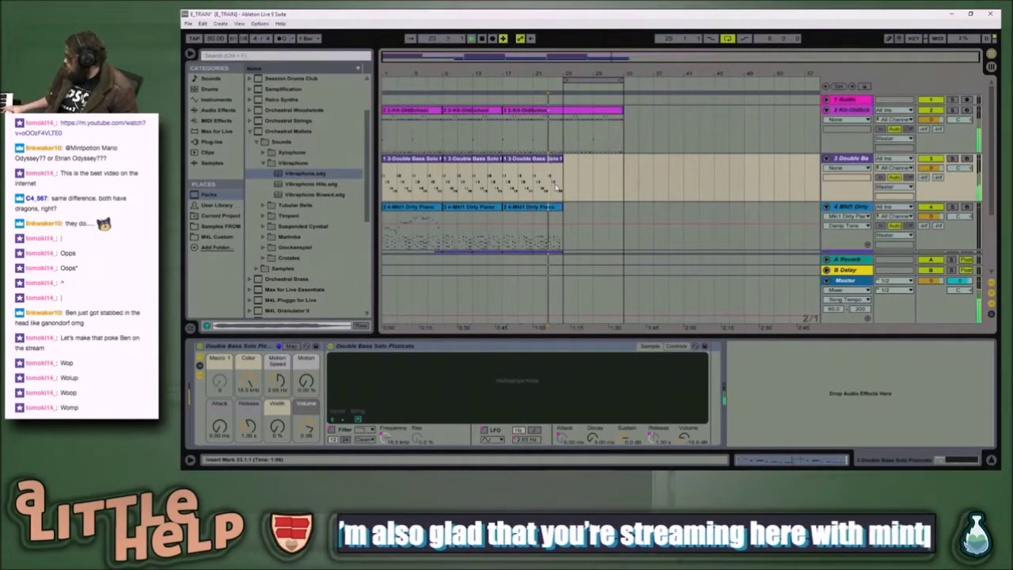
{"action": "key", "text": "space"}
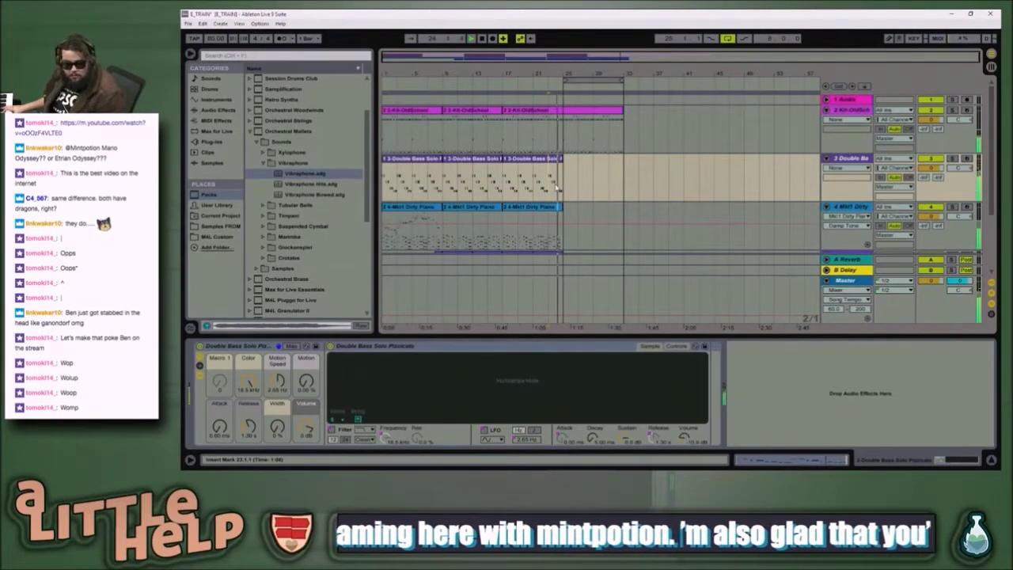
{"action": "key", "text": "space"}
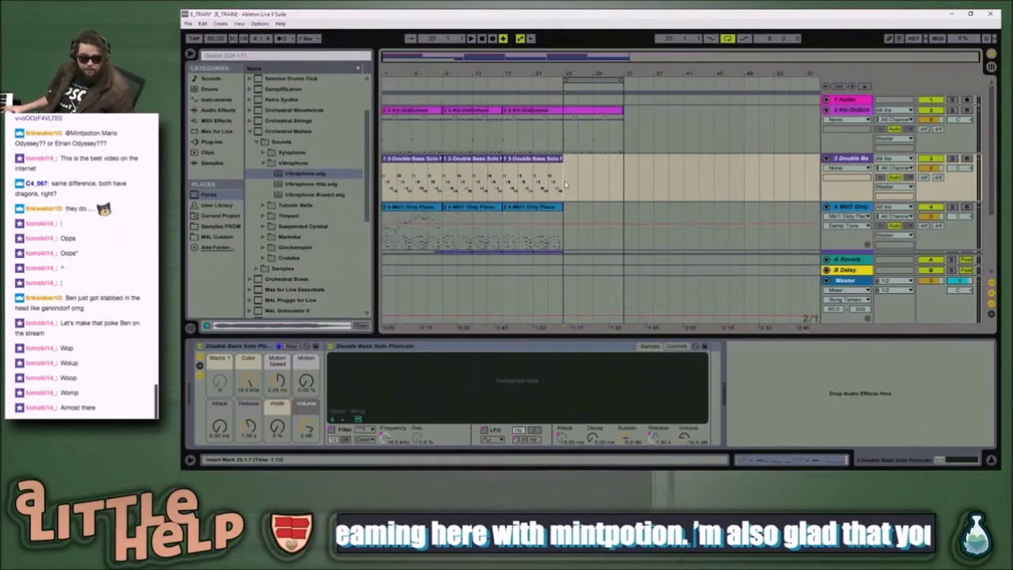
- Record a short vibraphone take at bar 25 with the metronome on, and stop recording
{"action": "key", "text": "space"}
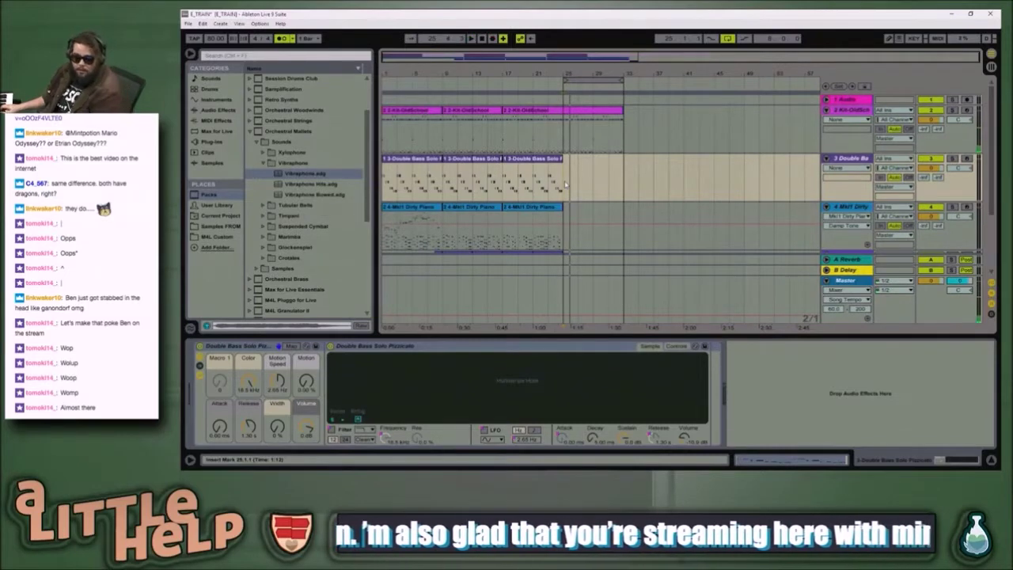
{"action": "scroll", "coordinate": [565, 184], "scroll_direction": "down", "scroll_amount": 3}
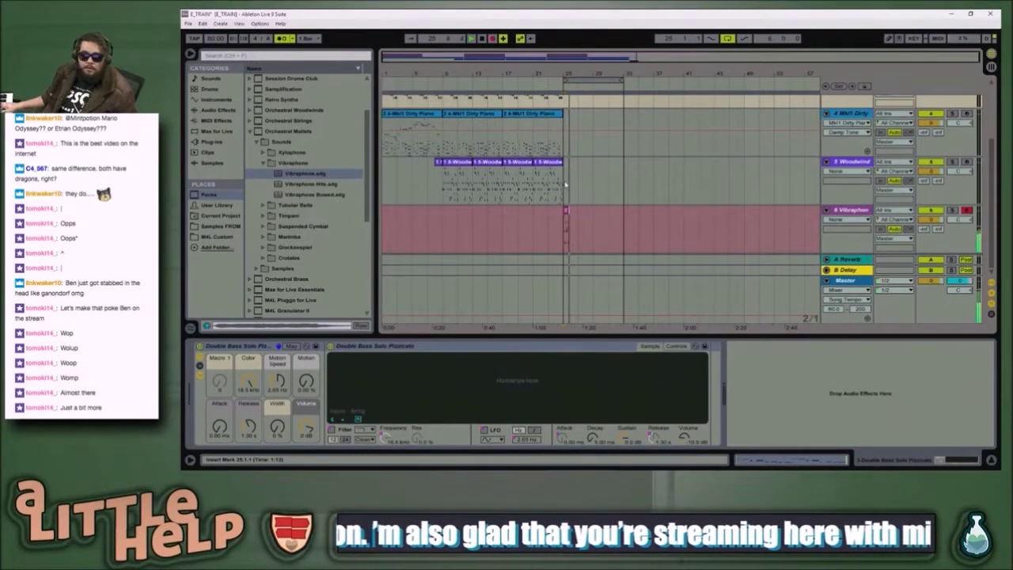
{"action": "key", "text": "space"}
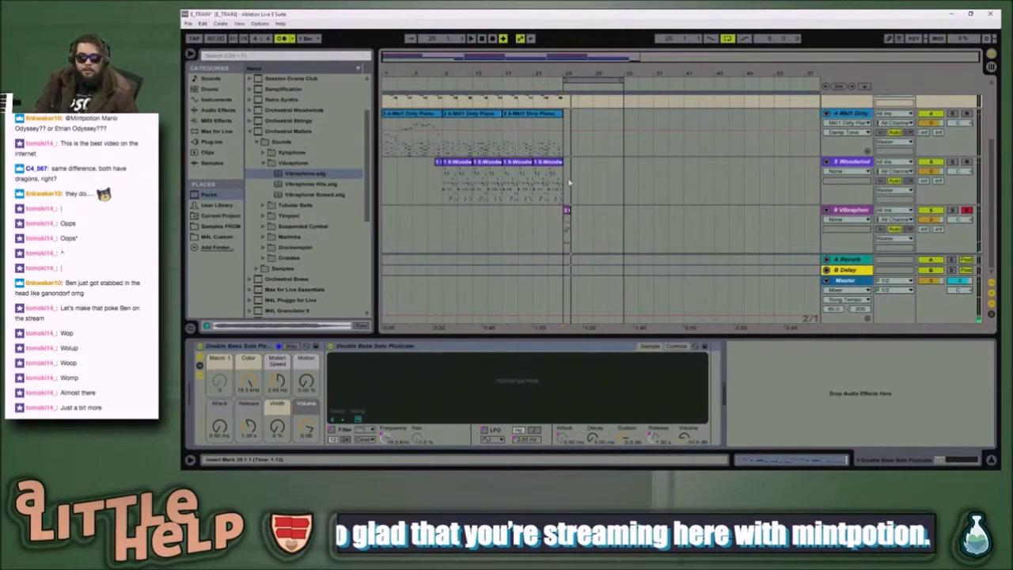
- Open the vibraphone clip at bar 25 in an enlarged note editor and play it back
{"action": "left_click_drag", "start_coordinate": [584, 57], "coordinate": [584, 91]}
{"action": "left_click", "coordinate": [669, 220]}
{"action": "key", "text": "space"}
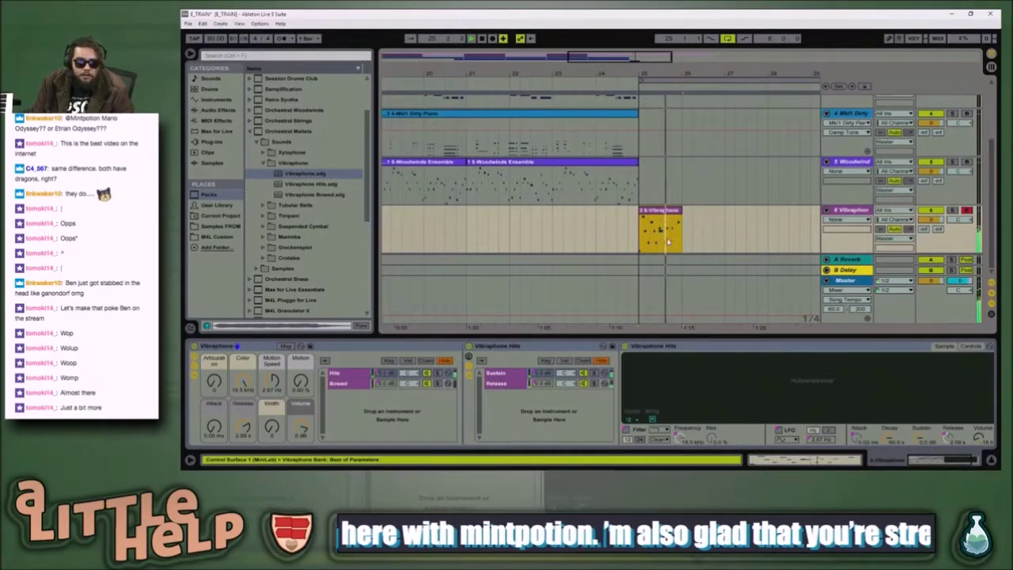
{"action": "double_click", "coordinate": [667, 238]}
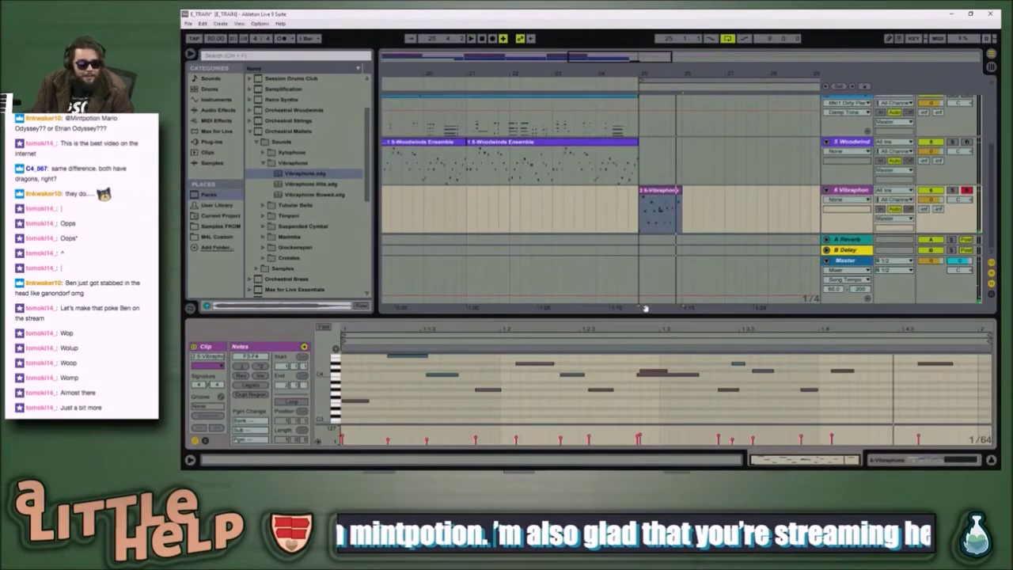
{"action": "left_click_drag", "start_coordinate": [646, 310], "coordinate": [646, 177]}
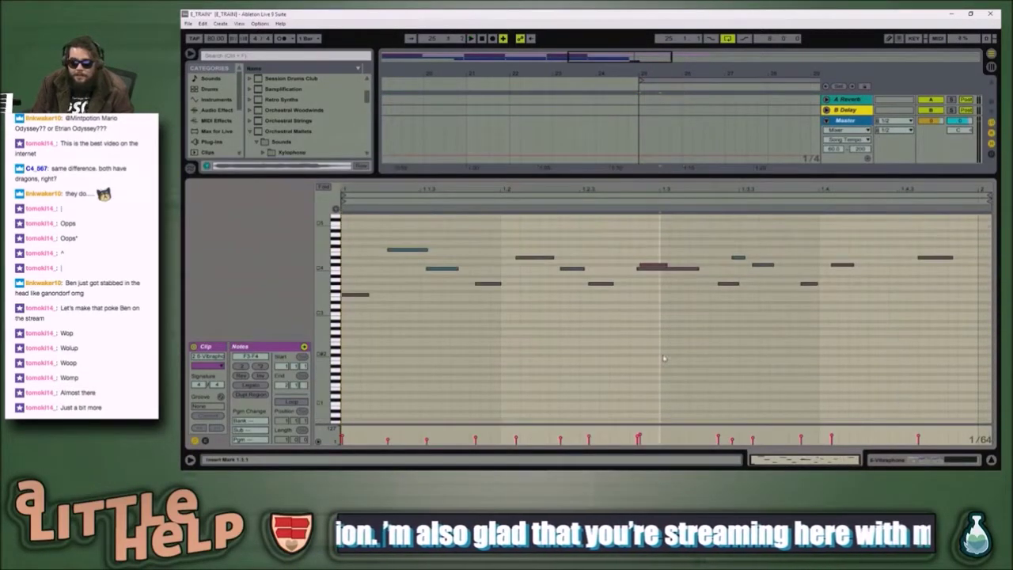
{"action": "key", "text": "space"}
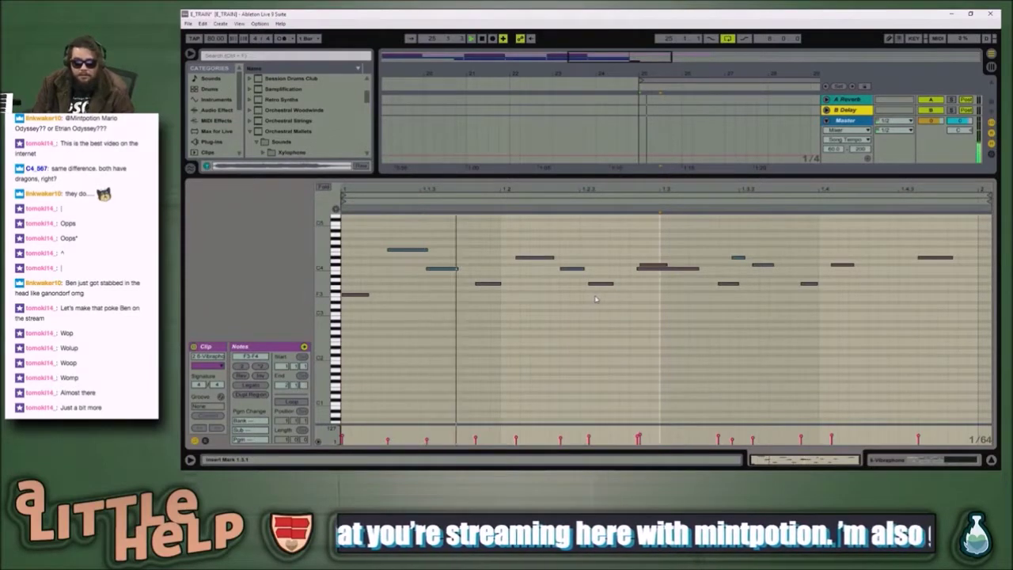
{"action": "key", "text": "space"}
- Delete the long overlapping note just before beat 1.3 in the vibraphone clip and play the result
{"action": "left_click_drag", "start_coordinate": [674, 187], "coordinate": [675, 188]}
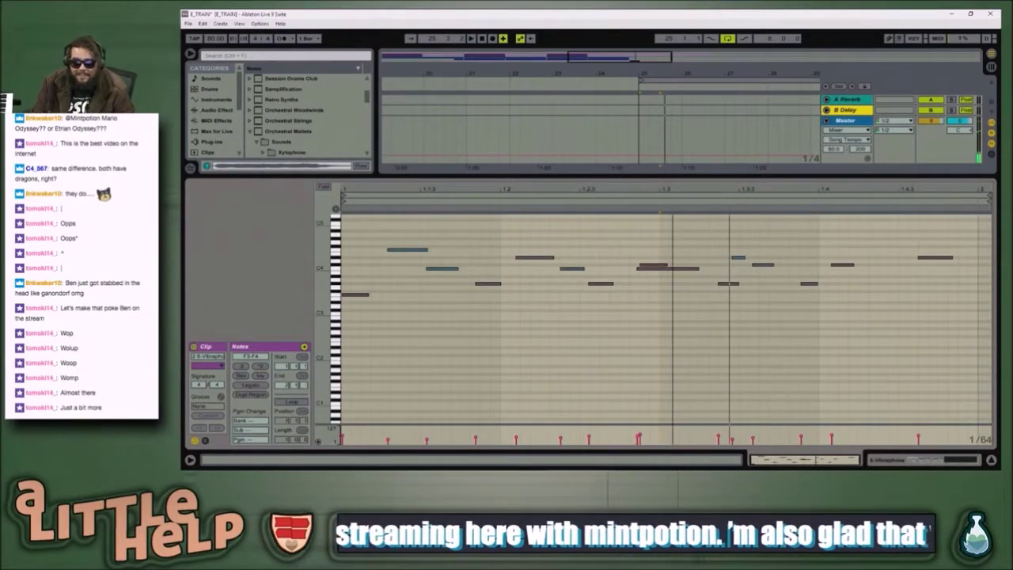
{"action": "left_click", "coordinate": [653, 306]}
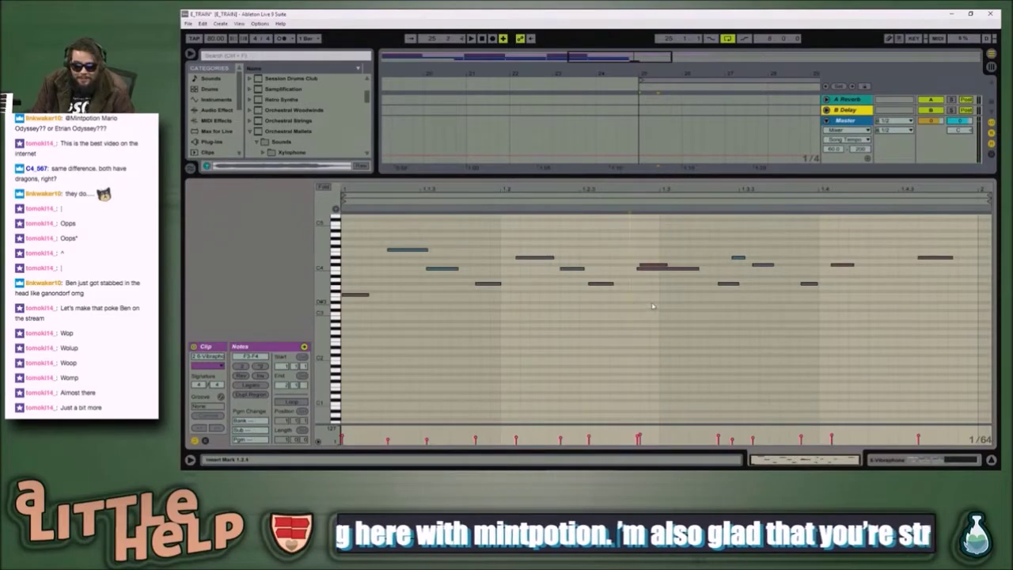
{"action": "key", "text": "Delete"}
{"action": "key", "text": "space"}
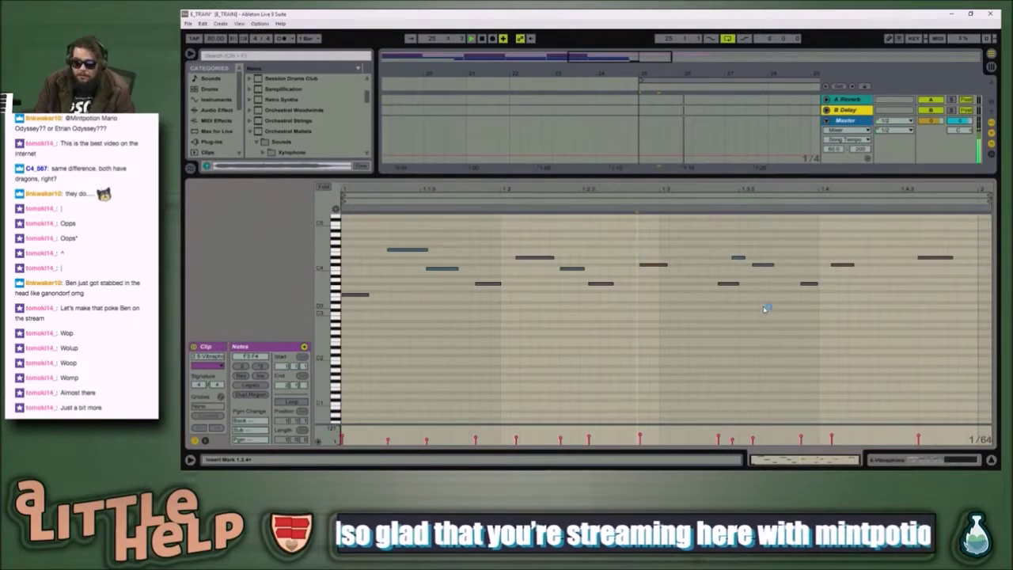
- Delete the short high note just before 1.3.3 in the vibraphone clip and listen to the phrase again
{"action": "key", "text": "space"}
{"action": "left_click_drag", "start_coordinate": [740, 273], "coordinate": [733, 233]}
{"action": "key", "text": "Delete"}
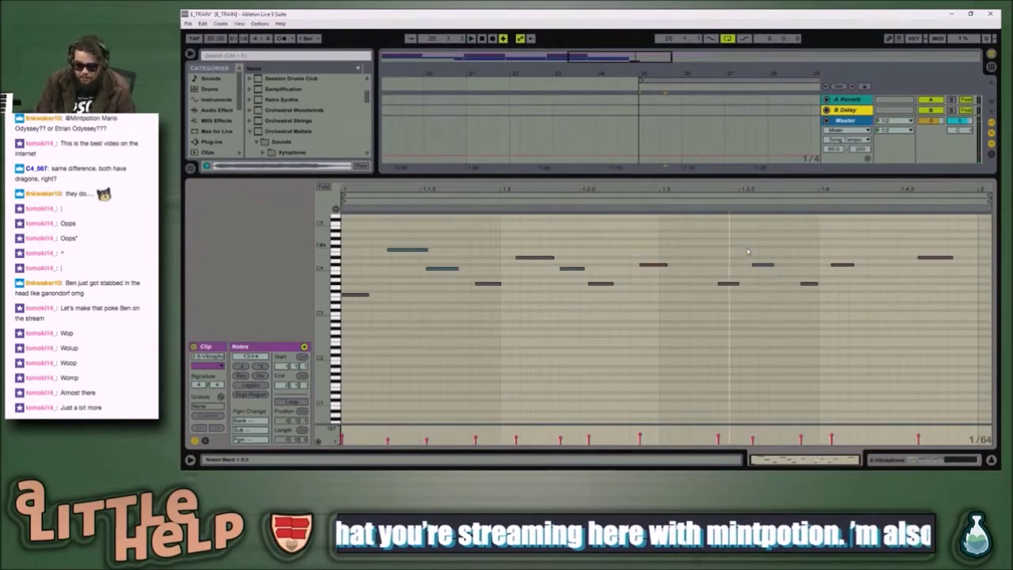
{"action": "key", "text": "space"}
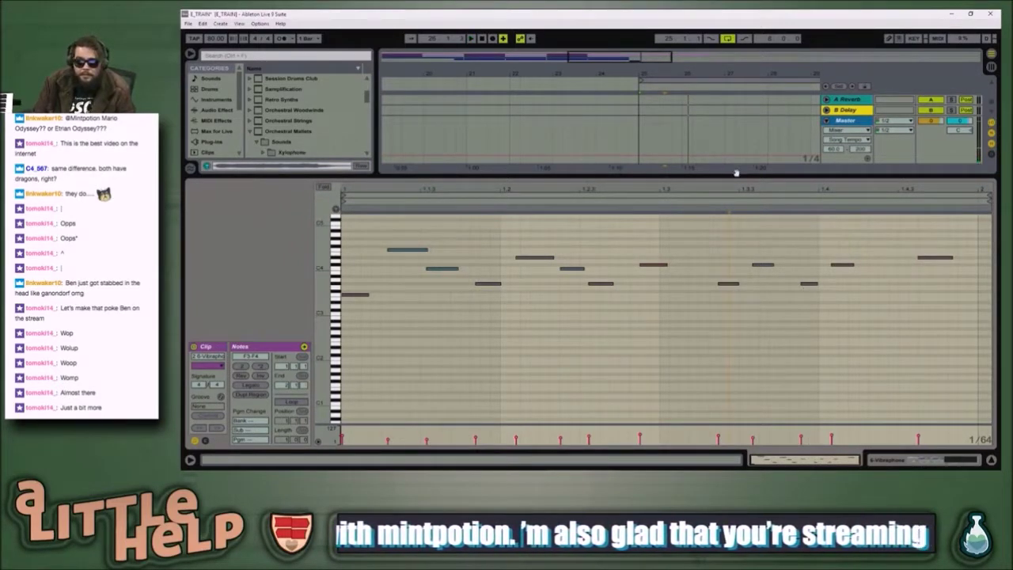
- Shrink the note editor to show the arrangement tracks again, select the vibraphone clip and save the set
{"action": "left_click_drag", "start_coordinate": [734, 176], "coordinate": [736, 326]}
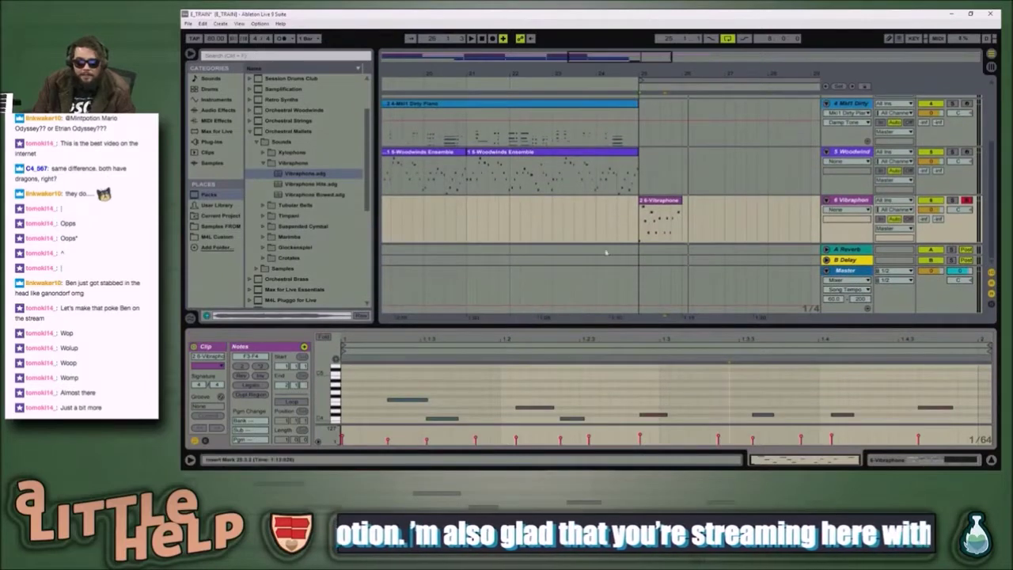
{"action": "left_click", "coordinate": [596, 234]}
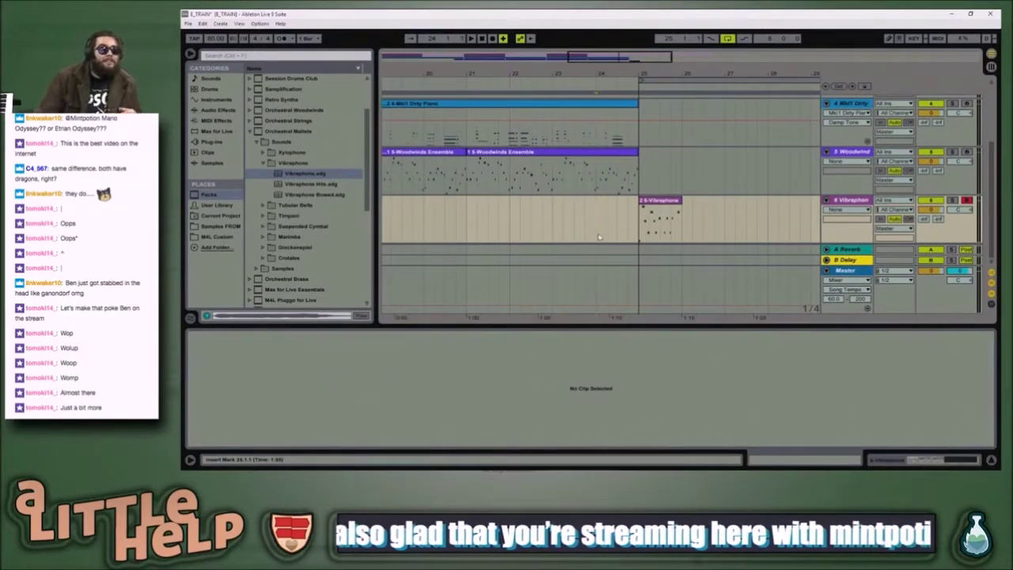
{"action": "left_click", "coordinate": [668, 204]}
{"action": "key", "text": "ctrl+s"}
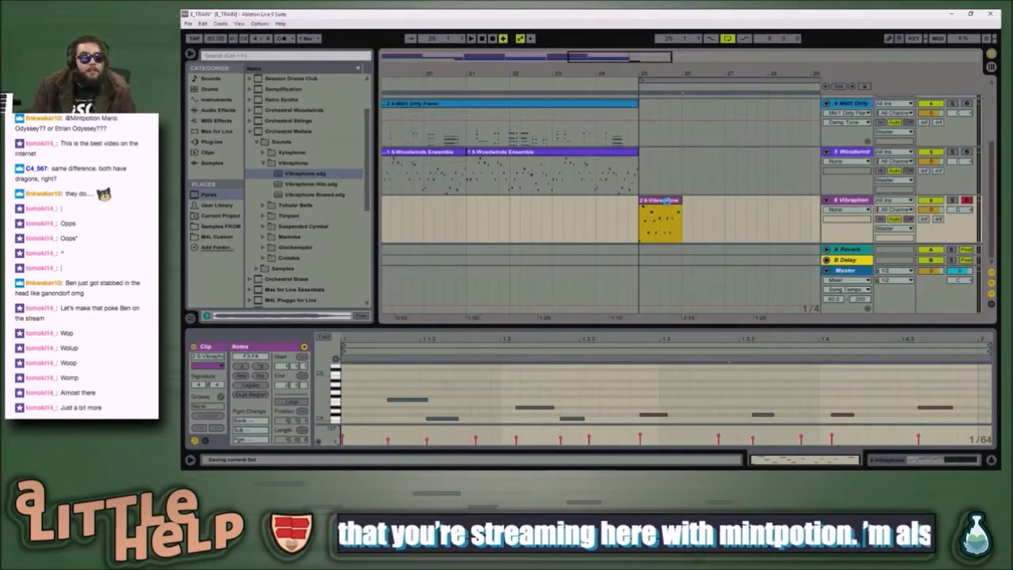
- Switch to the browser and play the Etrian Odyssey "Bloody Fight - Betting It All" reference video from about 0:30
{"action": "key", "text": "alt+Tab"}
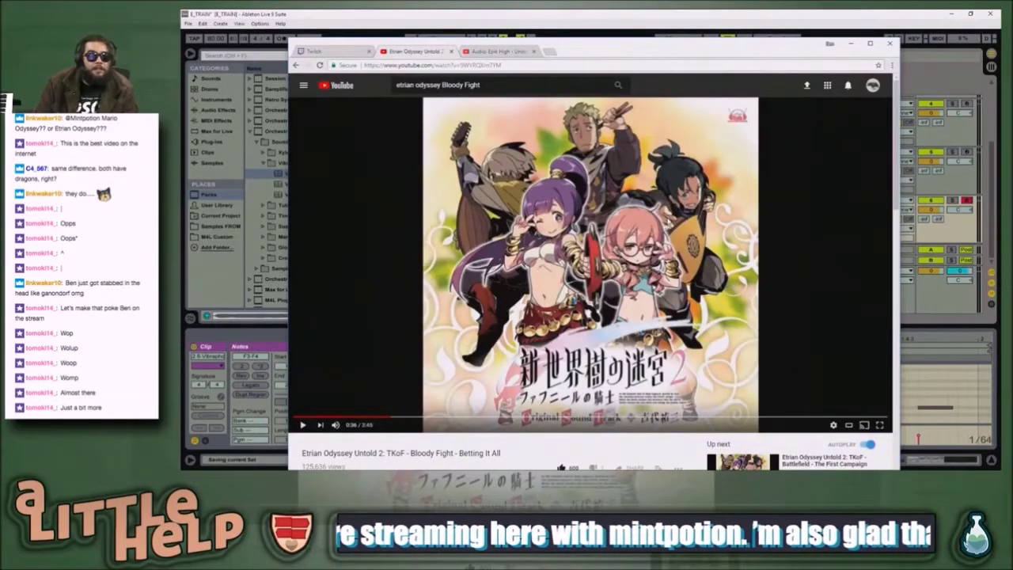
{"action": "key", "text": "super"}
{"action": "key", "text": "super"}
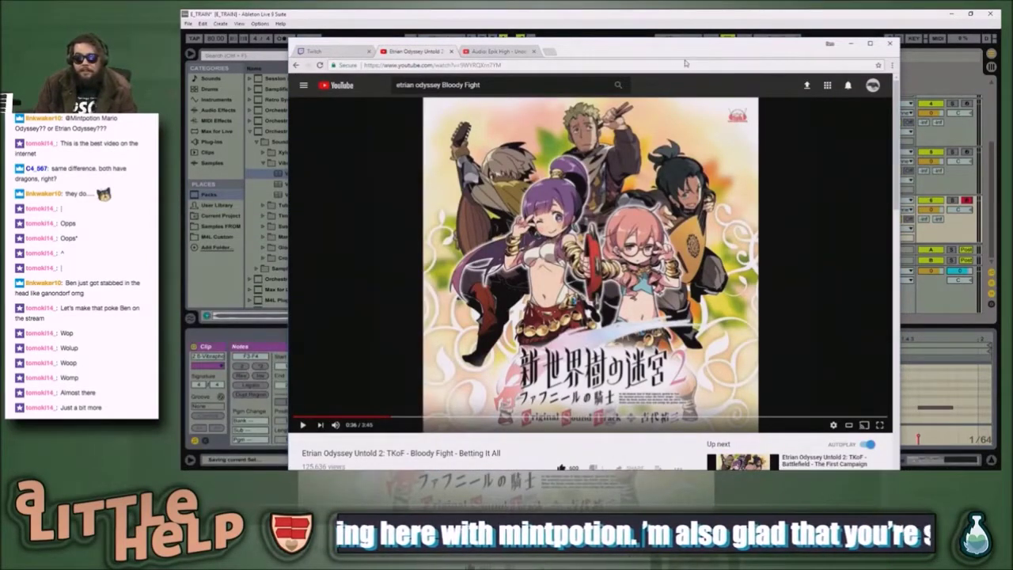
{"action": "left_click", "coordinate": [518, 51]}
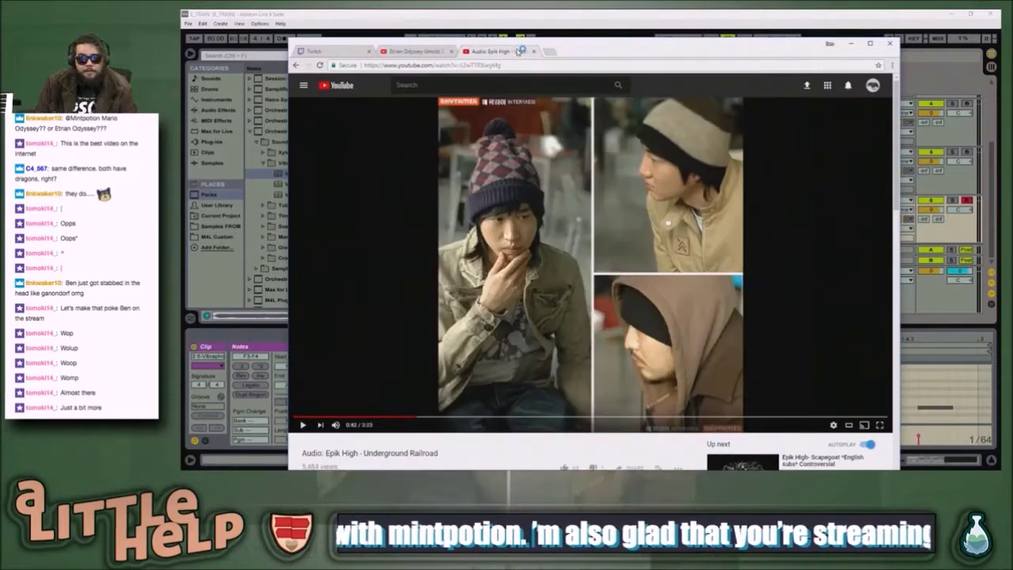
{"action": "left_click", "coordinate": [406, 50]}
{"action": "left_click", "coordinate": [681, 235]}
{"action": "left_click", "coordinate": [428, 324]}
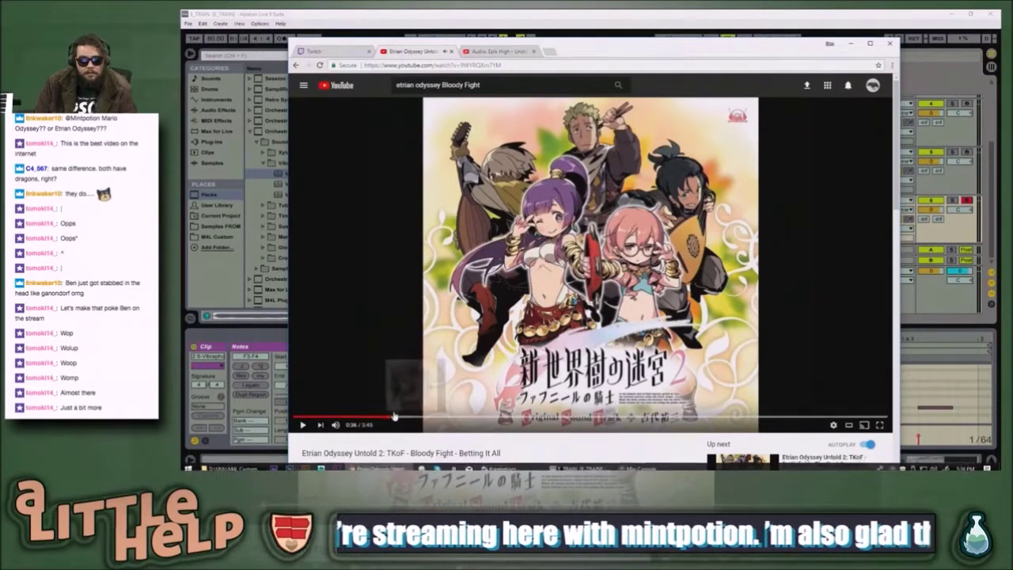
{"action": "left_click", "coordinate": [374, 417]}
{"action": "left_click", "coordinate": [531, 318]}
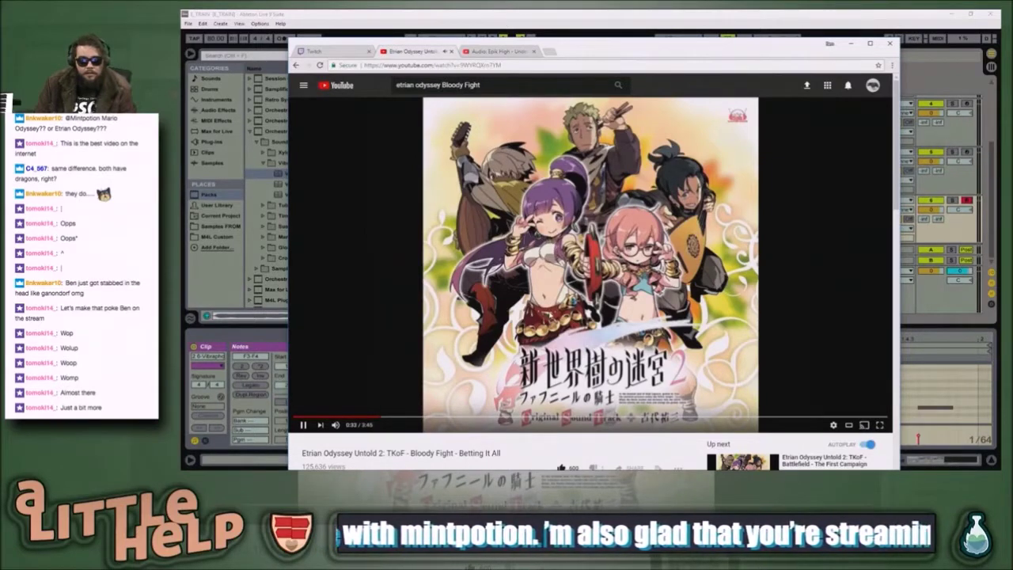
- Return to Ableton Live and play the arrangement from the start of bar 25
{"action": "left_click", "coordinate": [701, 22]}
{"action": "scroll", "coordinate": [677, 178], "scroll_direction": "up", "scroll_amount": 2}
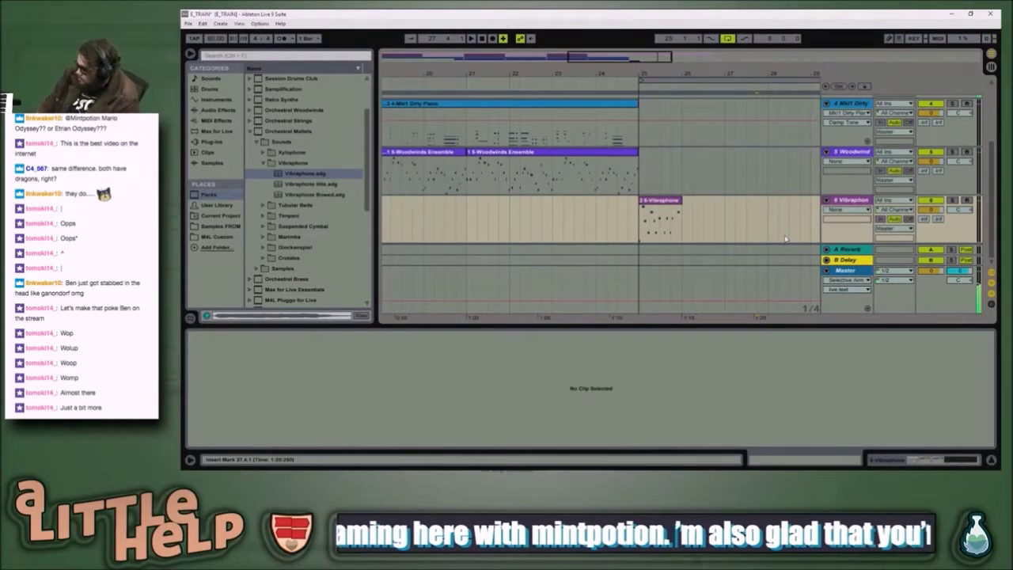
{"action": "key", "text": "space"}
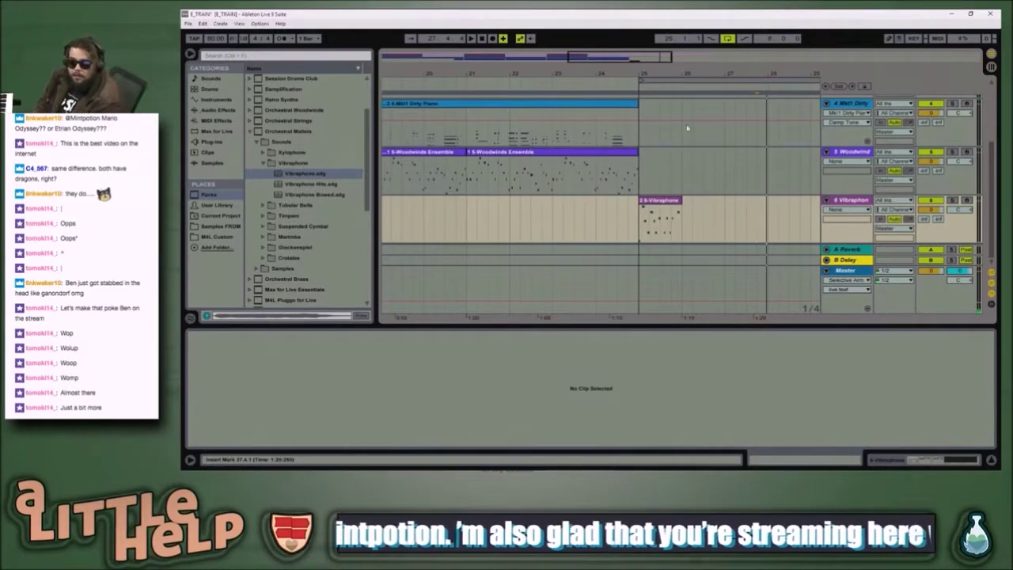
{"action": "left_click", "coordinate": [643, 136]}
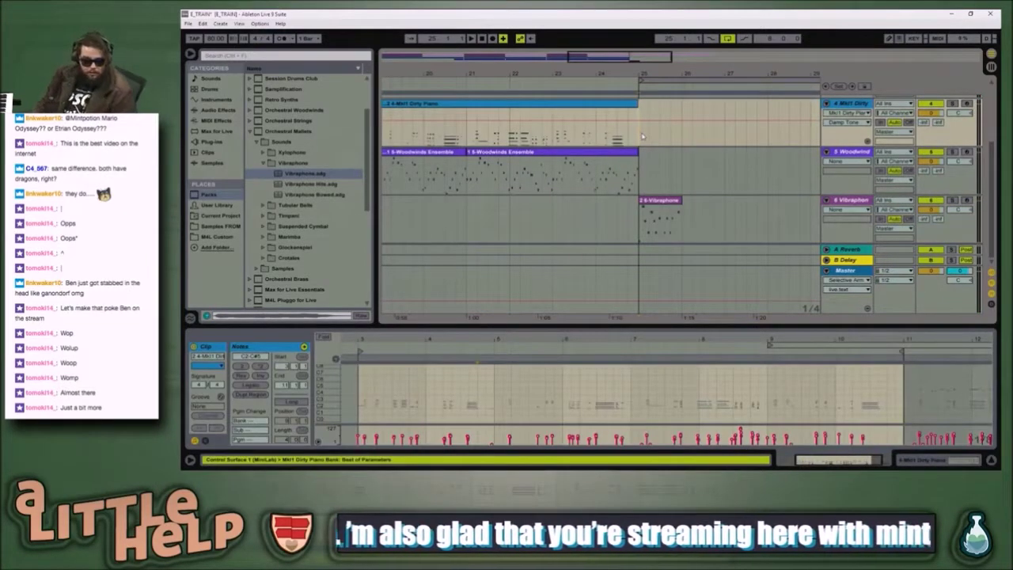
{"action": "key", "text": "space"}
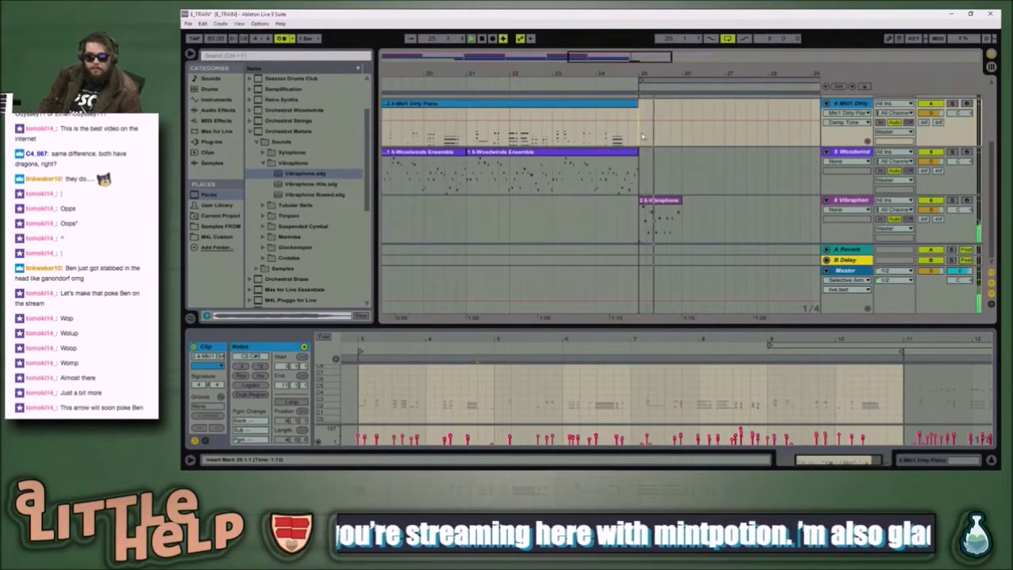
{"action": "key", "text": "space"}
- Record a new double bass pizzicato part over the vibraphone phrase from bar 25 through bar 28
{"action": "key", "text": "F9"}
{"action": "key", "text": "space"}
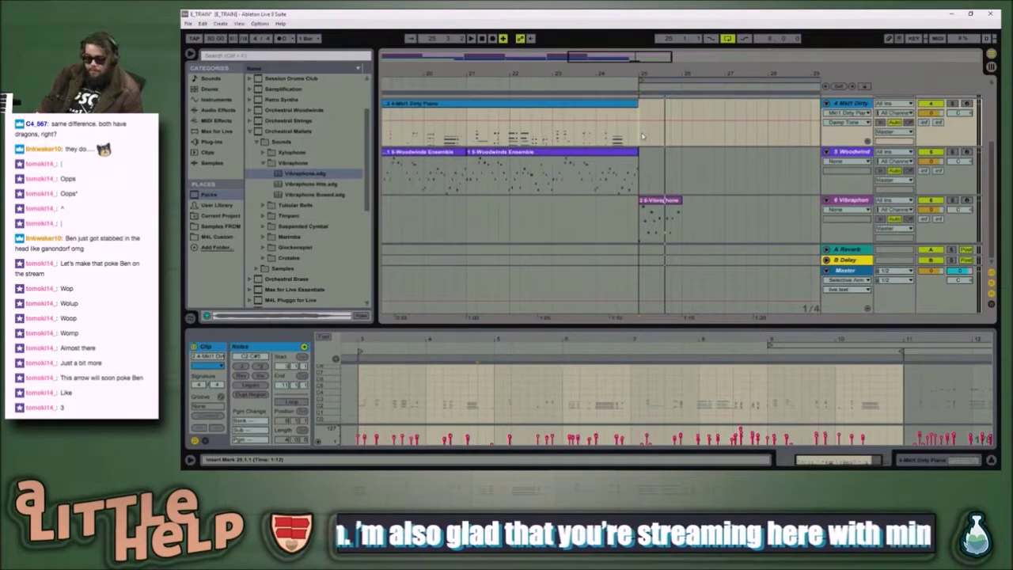
{"action": "key", "text": "space"}
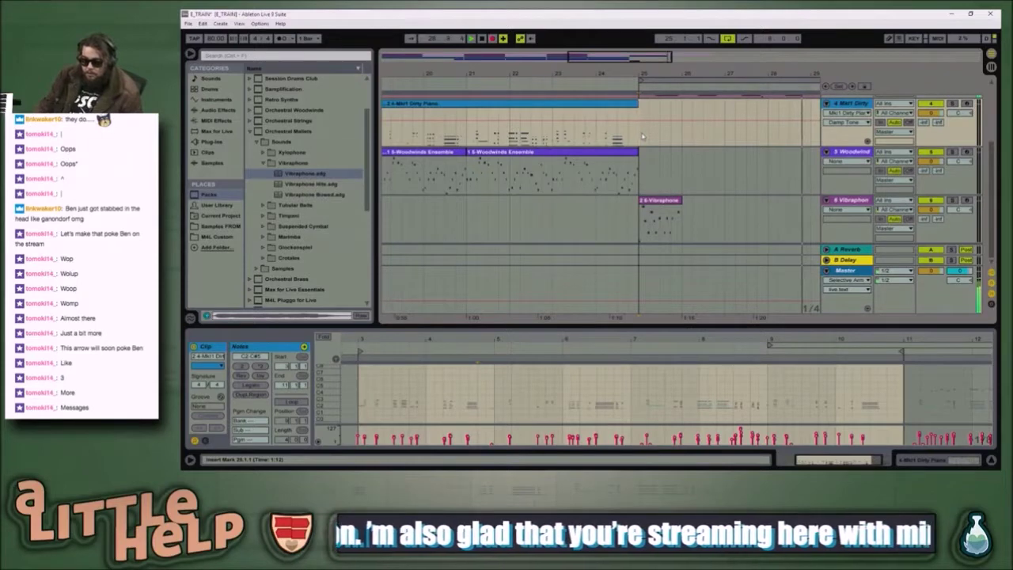
- Duplicate the one-bar vibraphone clip three times to fill bars 26 to 28 and start playback
{"action": "left_click", "coordinate": [677, 206]}
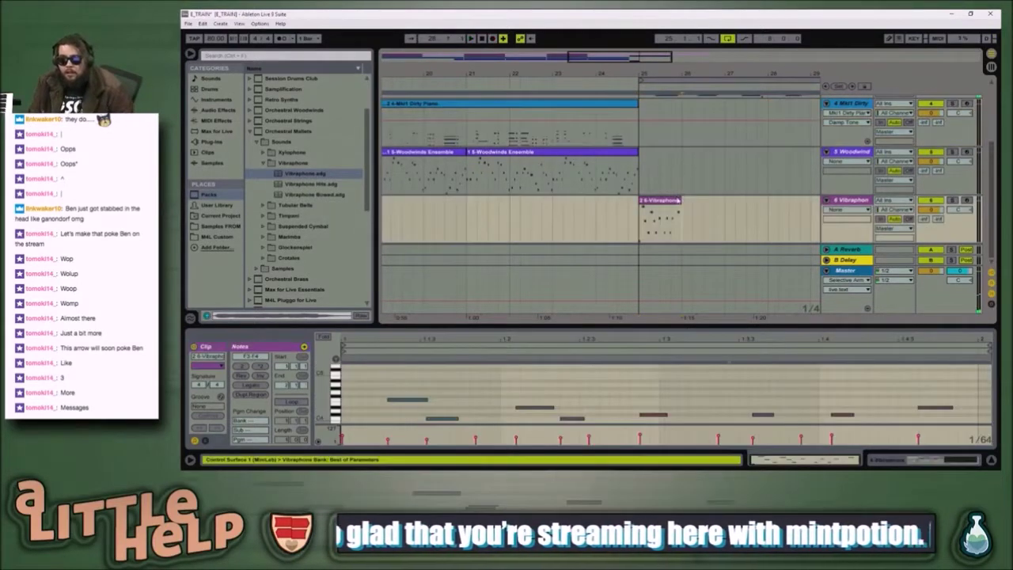
{"action": "key", "text": "ctrl+d"}
{"action": "key", "text": "ctrl+d"}
{"action": "key", "text": "ctrl+d"}
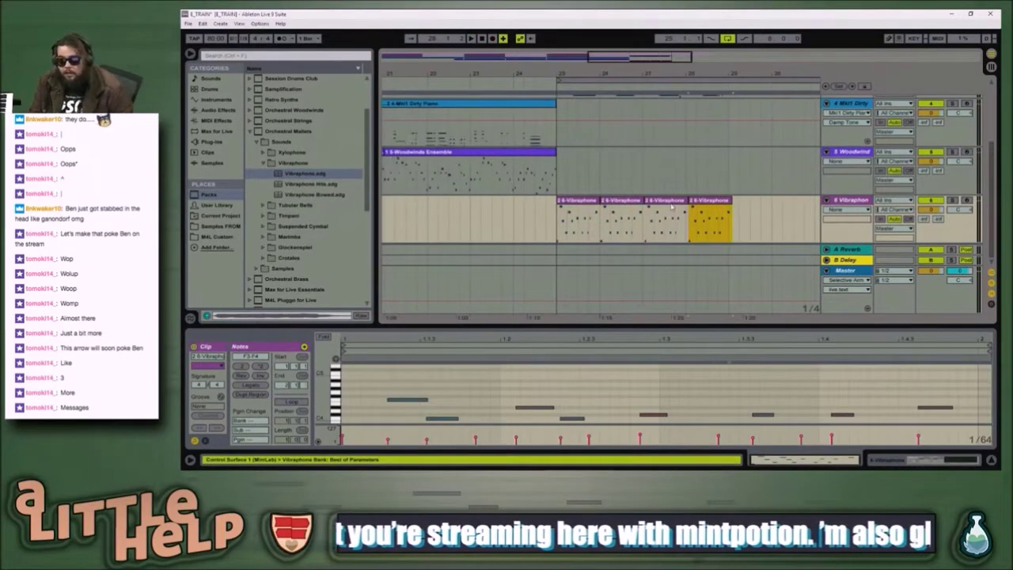
{"action": "key", "text": "space"}
- Extend the new double bass clip at bar 25 to a full four bars, ending at 29.1.1
{"action": "scroll", "coordinate": [654, 181], "scroll_direction": "up", "scroll_amount": 2}
{"action": "left_click", "coordinate": [692, 114]}
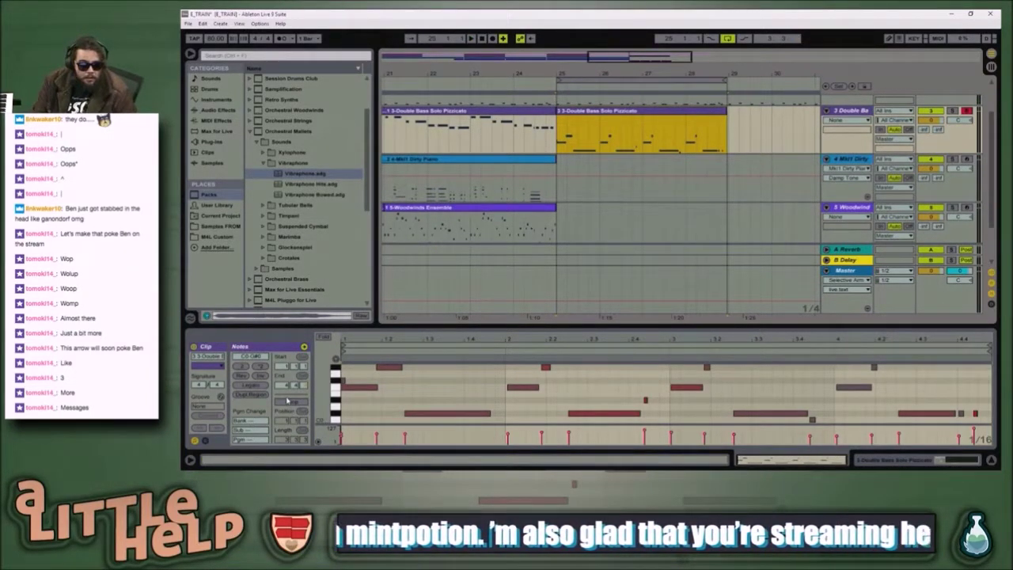
{"action": "left_click", "coordinate": [288, 441]}
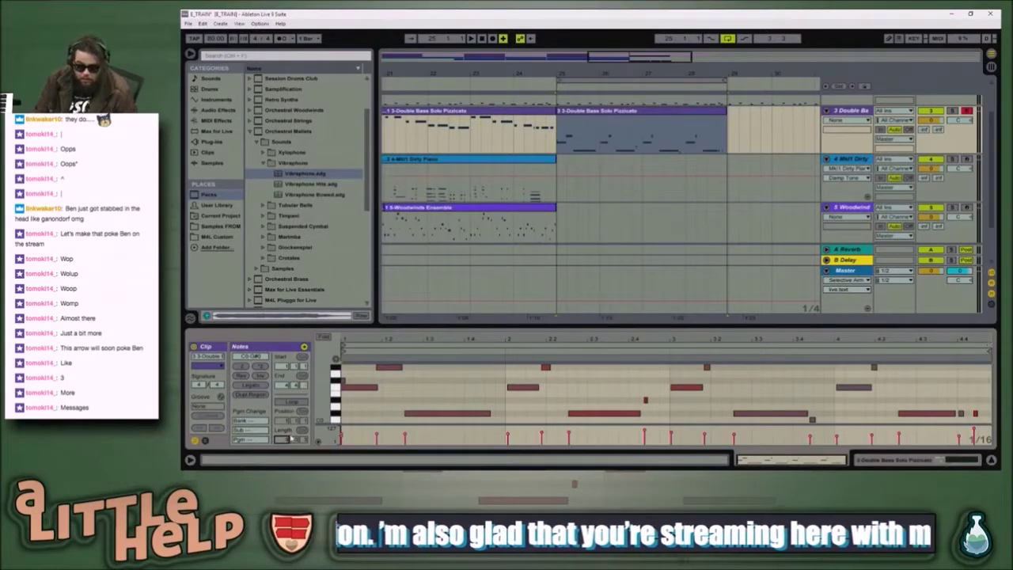
{"action": "left_click_drag", "start_coordinate": [726, 110], "coordinate": [760, 80]}
{"action": "left_click", "coordinate": [726, 129]}
{"action": "left_click", "coordinate": [713, 113]}
- Set the arrangement loop to the four-bar double bass clip from 25.1.1, play it and save the set
{"action": "key", "text": "ctrl+l"}
{"action": "key", "text": "ctrl+l"}
{"action": "key", "text": "space"}
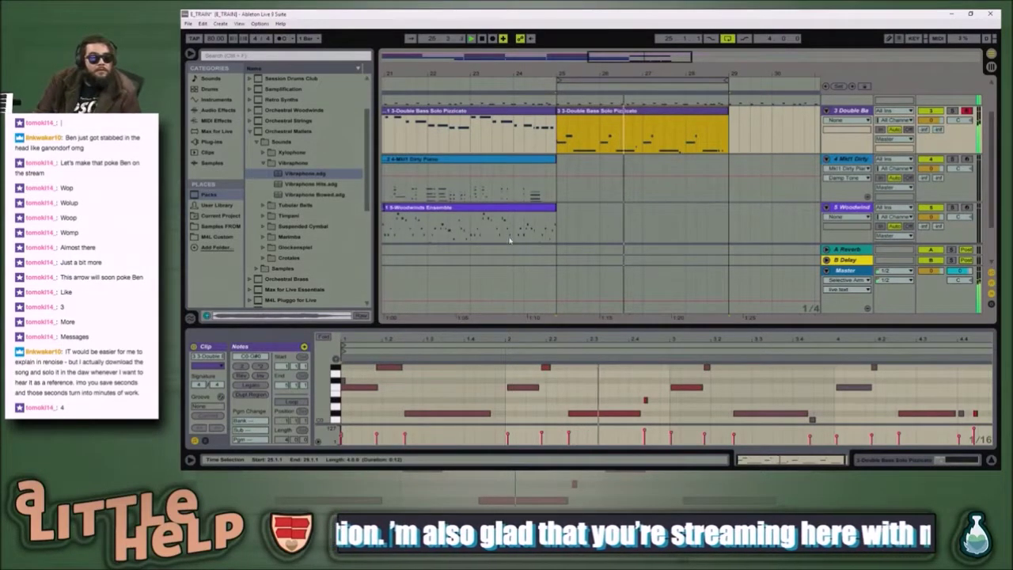
{"action": "key", "text": "ctrl+s"}
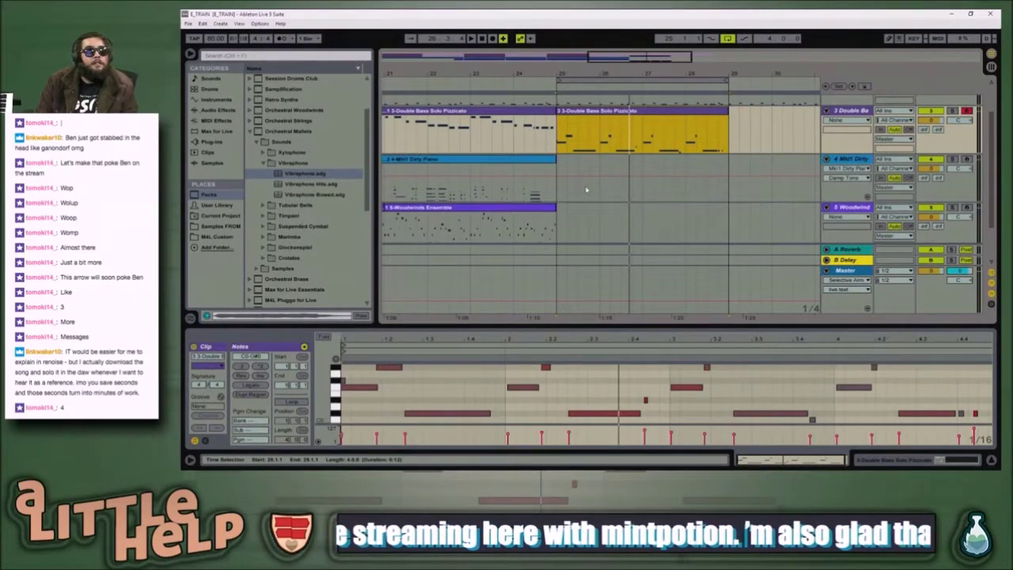
- Open the double bass clip at bar 25 in the note editor, play its opening and select the clip
{"action": "left_click", "coordinate": [557, 174]}
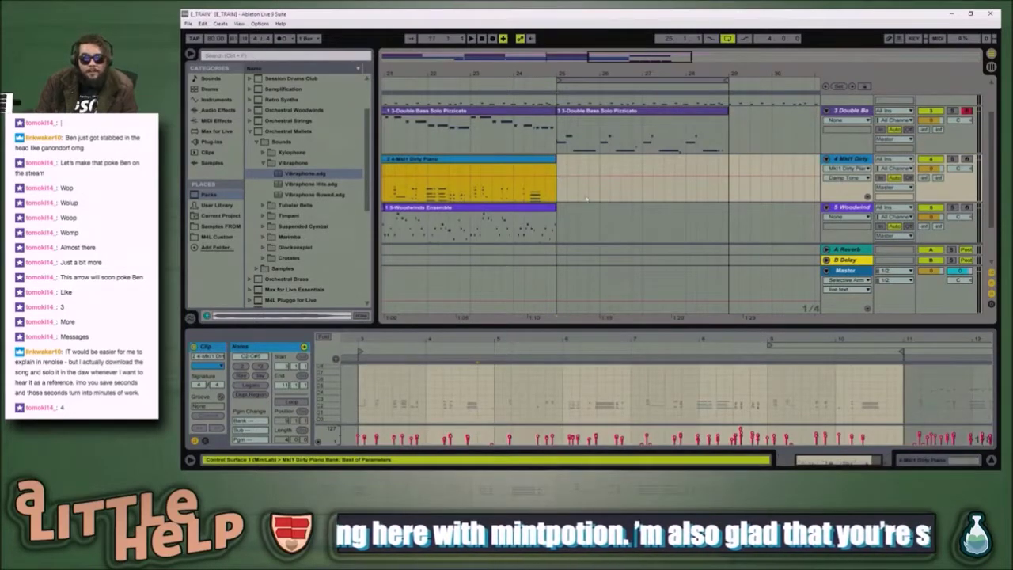
{"action": "left_click", "coordinate": [602, 133]}
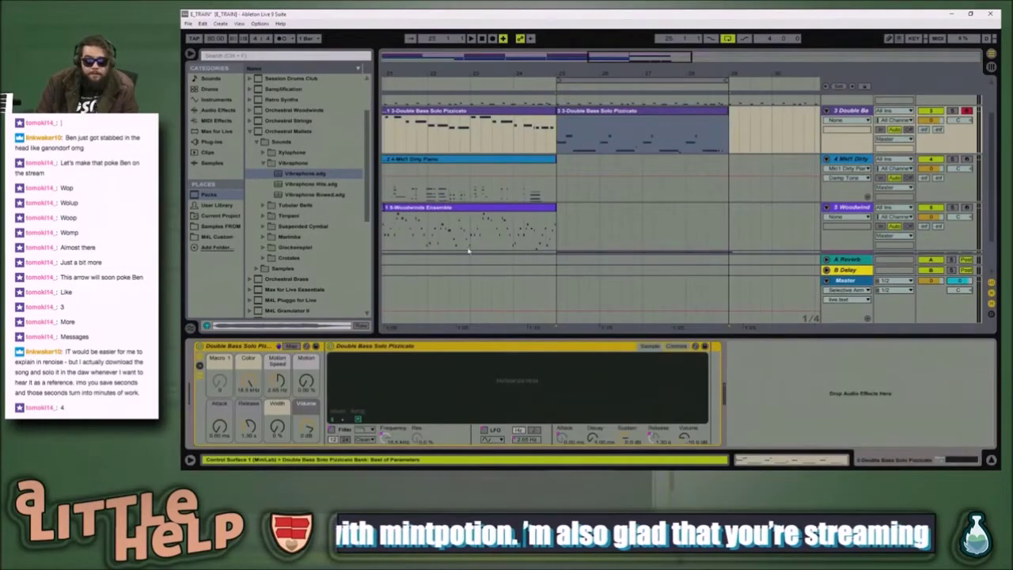
{"action": "double_click", "coordinate": [581, 131]}
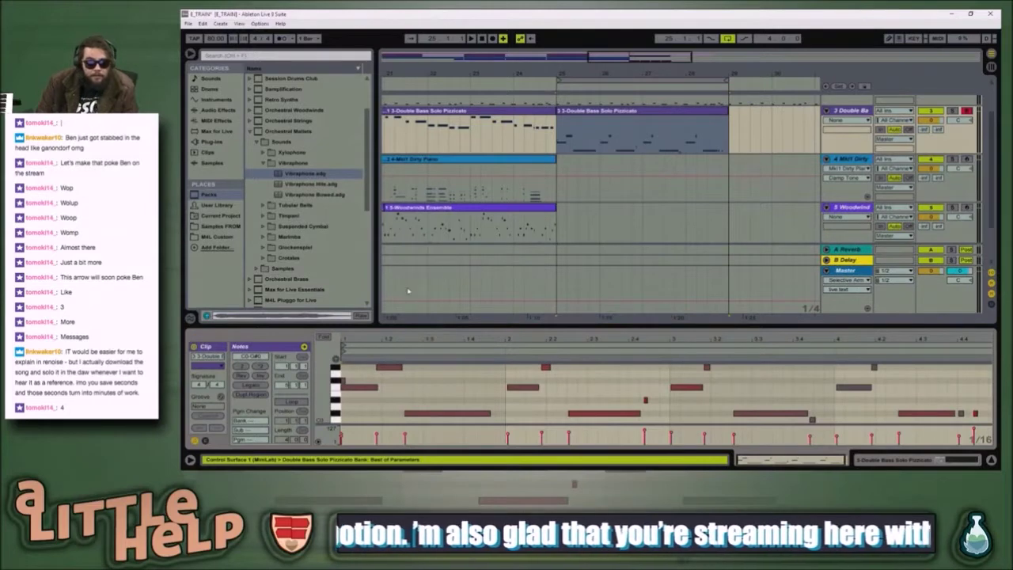
{"action": "left_click", "coordinate": [343, 379]}
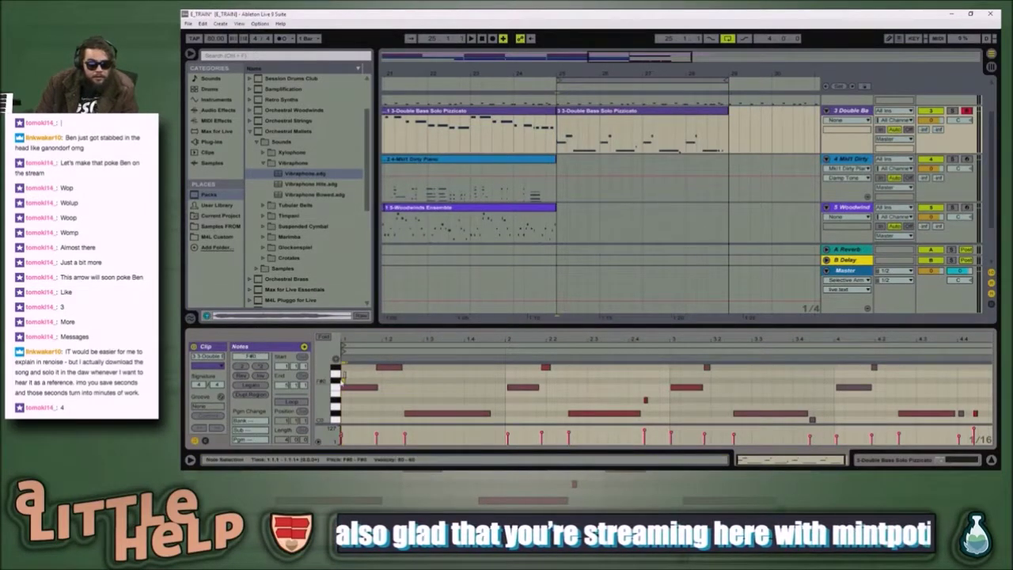
{"action": "key", "text": "space"}
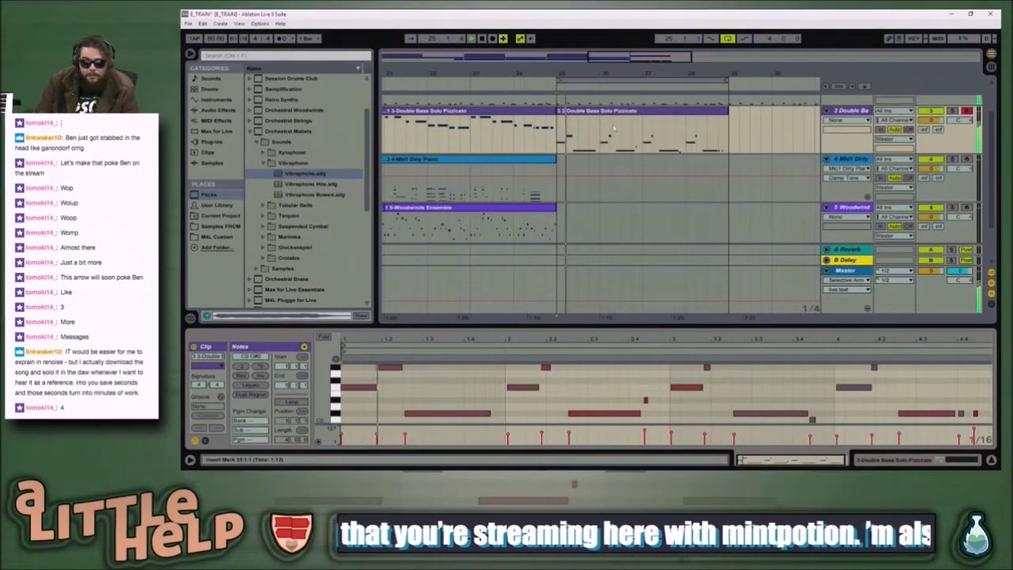
{"action": "key", "text": "space"}
{"action": "left_click", "coordinate": [626, 110]}
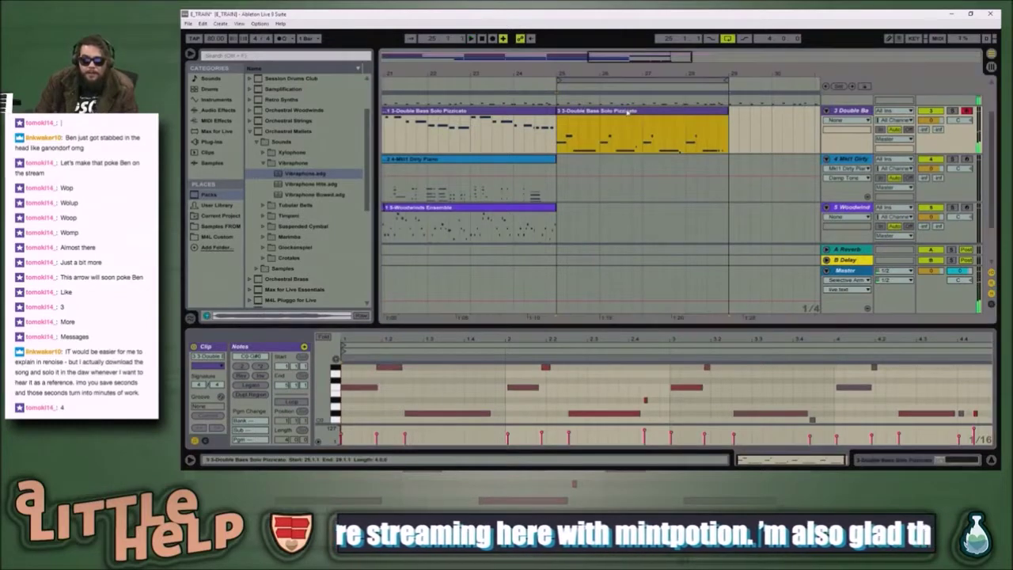
- Play the new section from 25.1.1 with the arrangement loop switched off
{"action": "left_click_drag", "start_coordinate": [642, 56], "coordinate": [643, 36]}
{"action": "left_click_drag", "start_coordinate": [598, 60], "coordinate": [604, 73]}
{"action": "scroll", "coordinate": [604, 158], "scroll_direction": "up", "scroll_amount": 2}
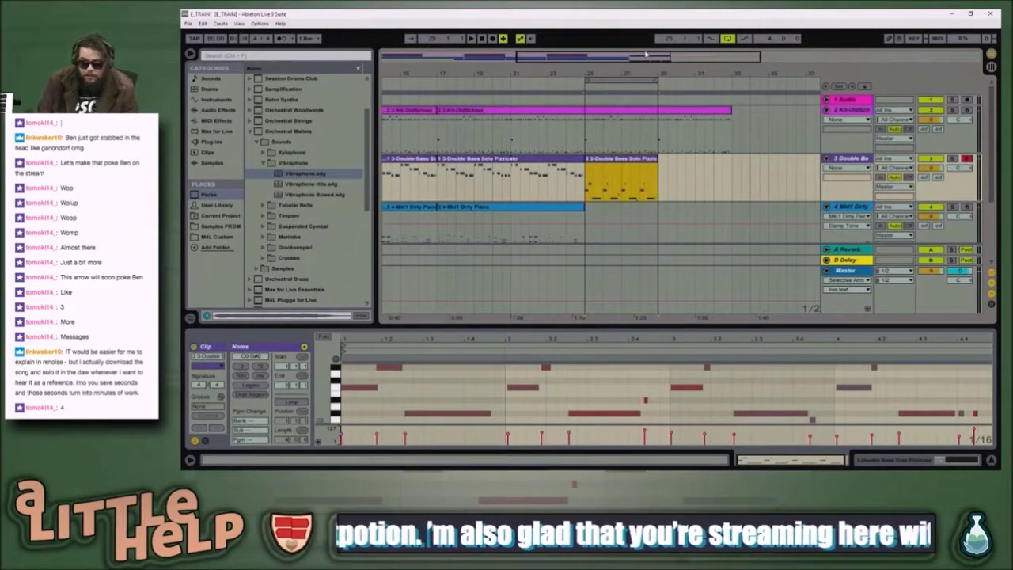
{"action": "left_click", "coordinate": [634, 81]}
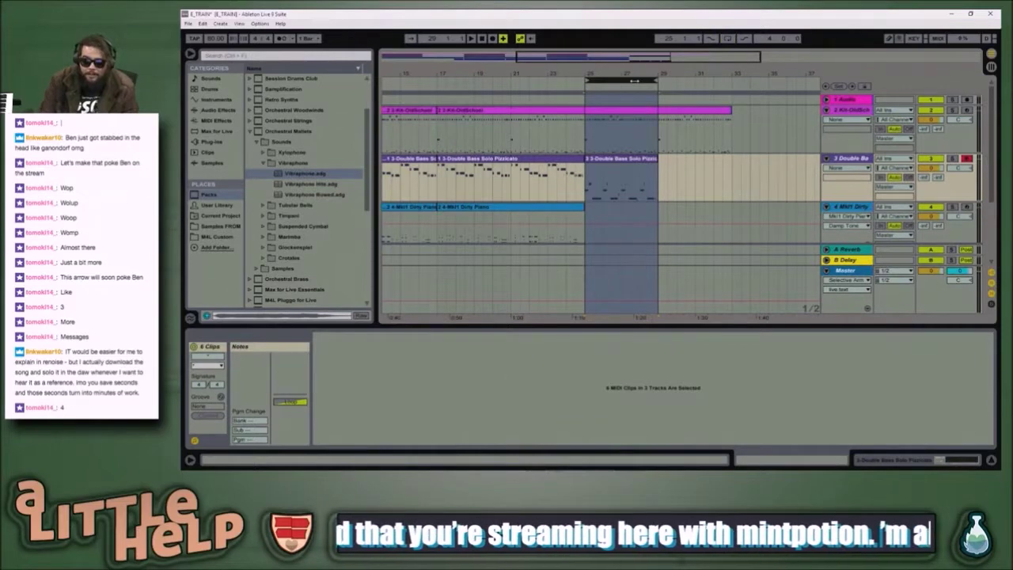
{"action": "right_click", "coordinate": [628, 144]}
{"action": "left_click", "coordinate": [607, 144]}
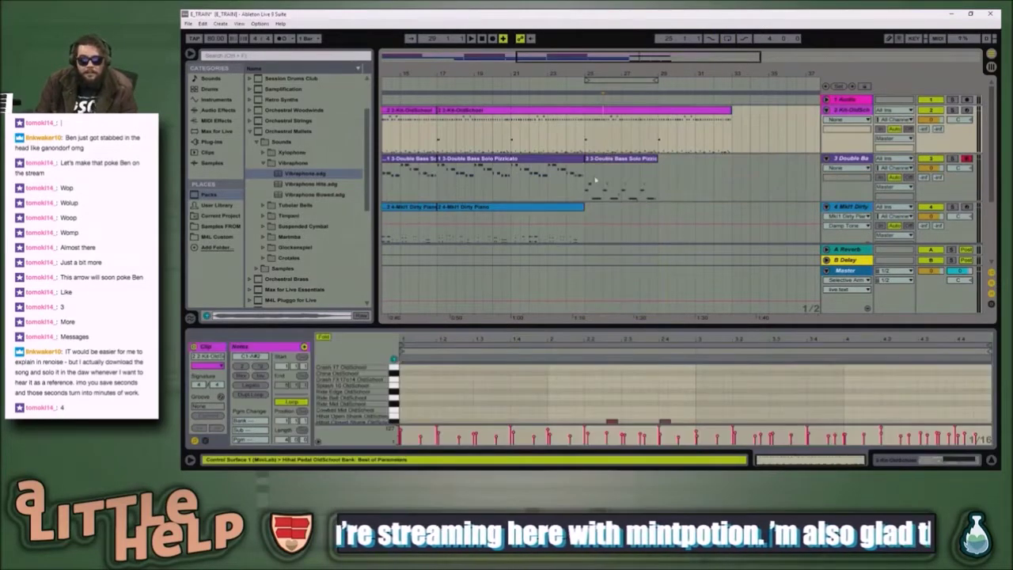
{"action": "left_click", "coordinate": [586, 187]}
{"action": "key", "text": "space"}
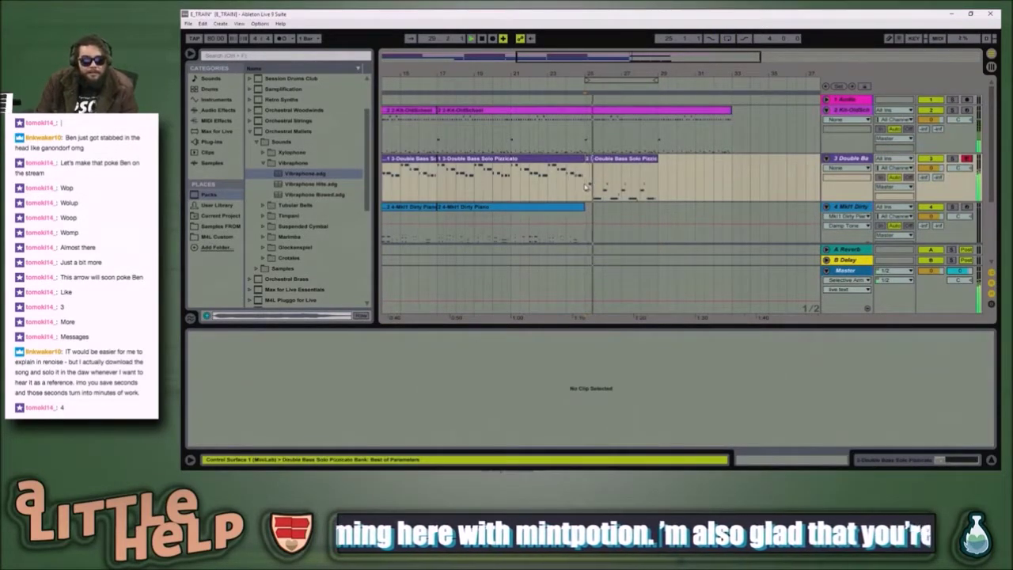
- Loop the arrangement over the four-bar double bass clip at bar 25
{"action": "scroll", "coordinate": [592, 190], "scroll_direction": "down", "scroll_amount": 4}
{"action": "scroll", "coordinate": [606, 203], "scroll_direction": "up", "scroll_amount": 3}
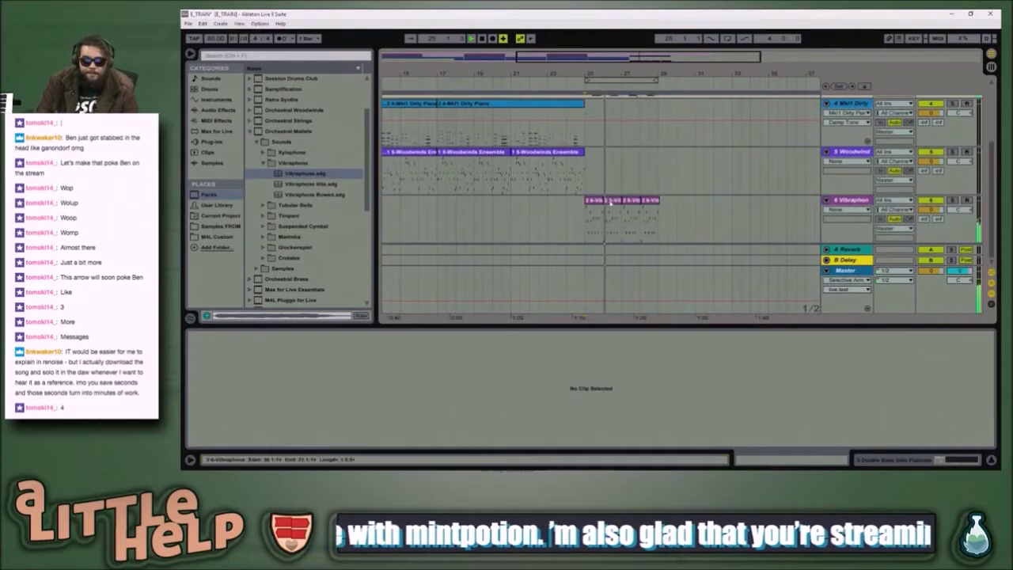
{"action": "left_click", "coordinate": [618, 102]}
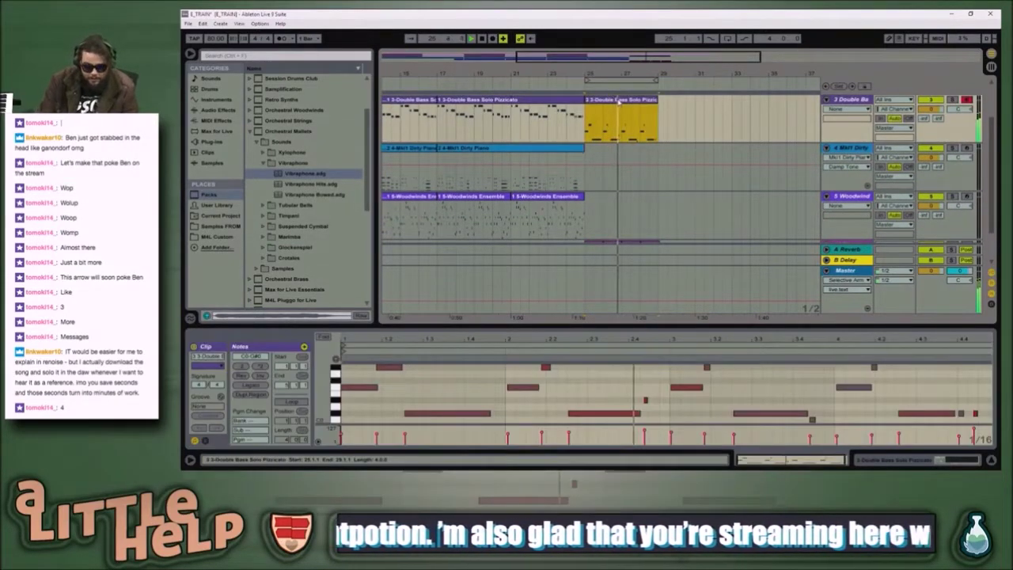
{"action": "key", "text": "ctrl+l"}
- Listen to the looped section and check the vibraphone clips at bars 25 and 27
{"action": "scroll", "coordinate": [626, 211], "scroll_direction": "down", "scroll_amount": 2}
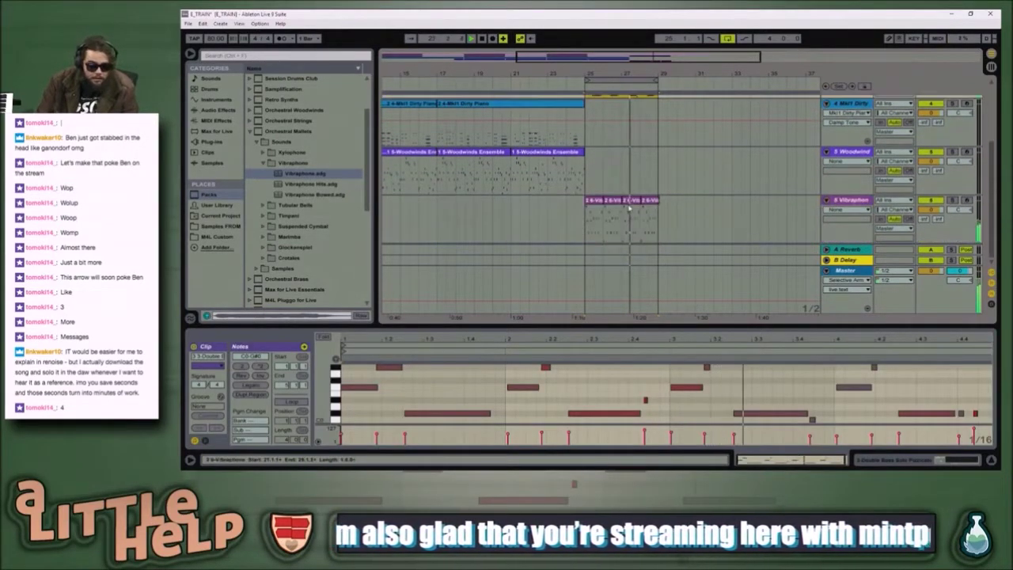
{"action": "left_click", "coordinate": [630, 210]}
{"action": "left_click", "coordinate": [597, 205]}
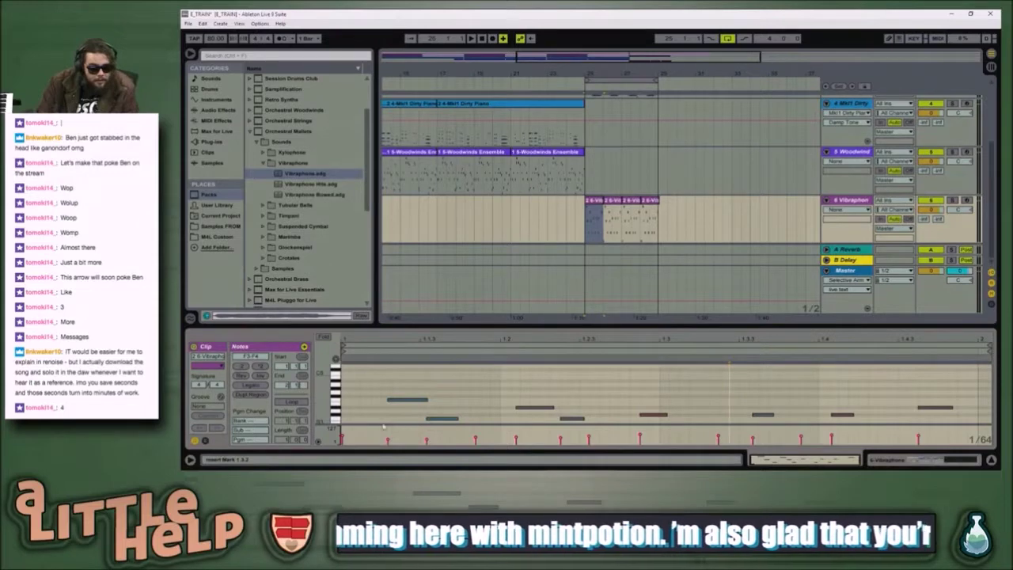
{"action": "key", "text": "space"}
{"action": "scroll", "coordinate": [618, 214], "scroll_direction": "up", "scroll_amount": 2}
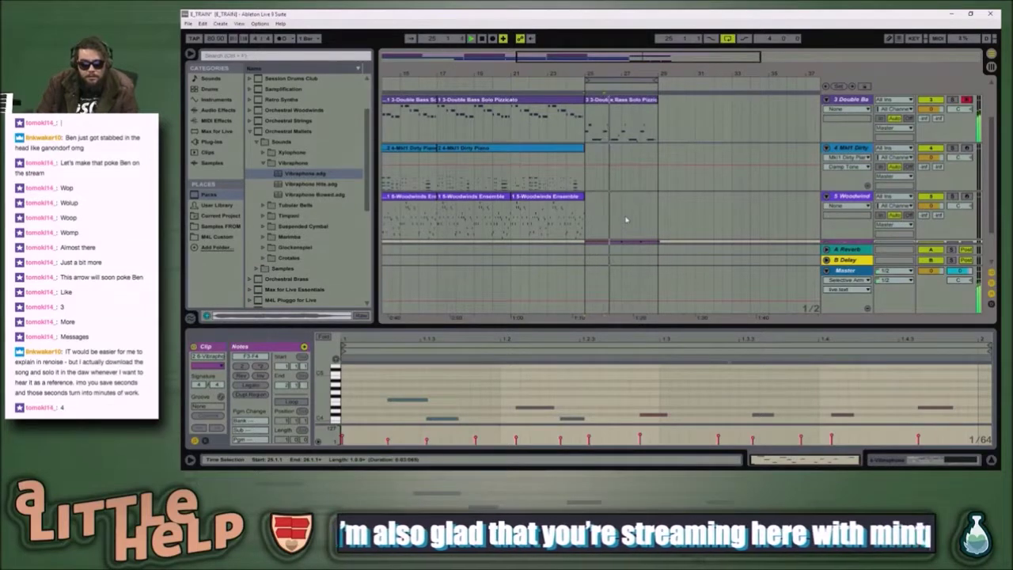
{"action": "scroll", "coordinate": [627, 218], "scroll_direction": "down", "scroll_amount": 2}
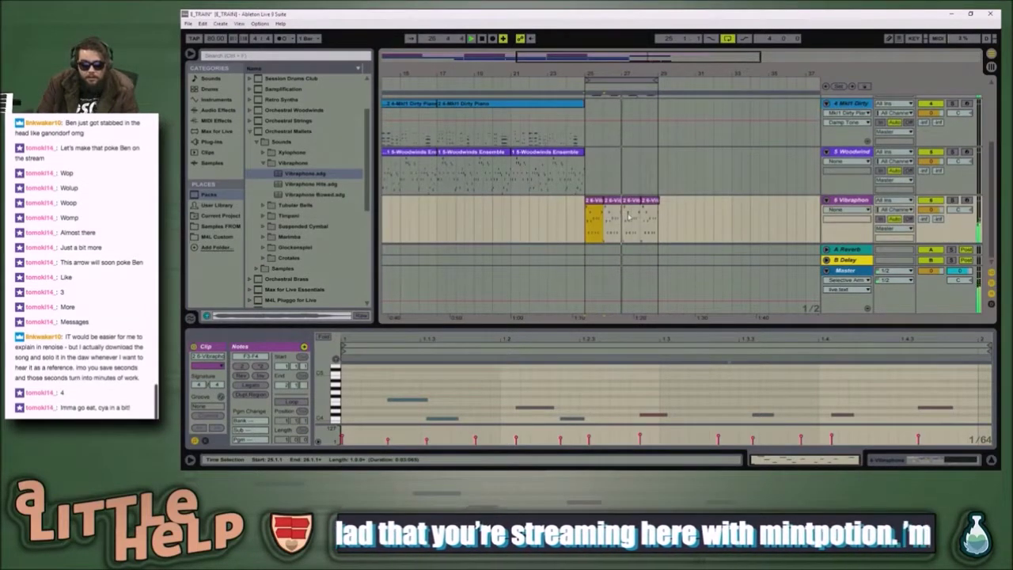
{"action": "left_click", "coordinate": [630, 212]}
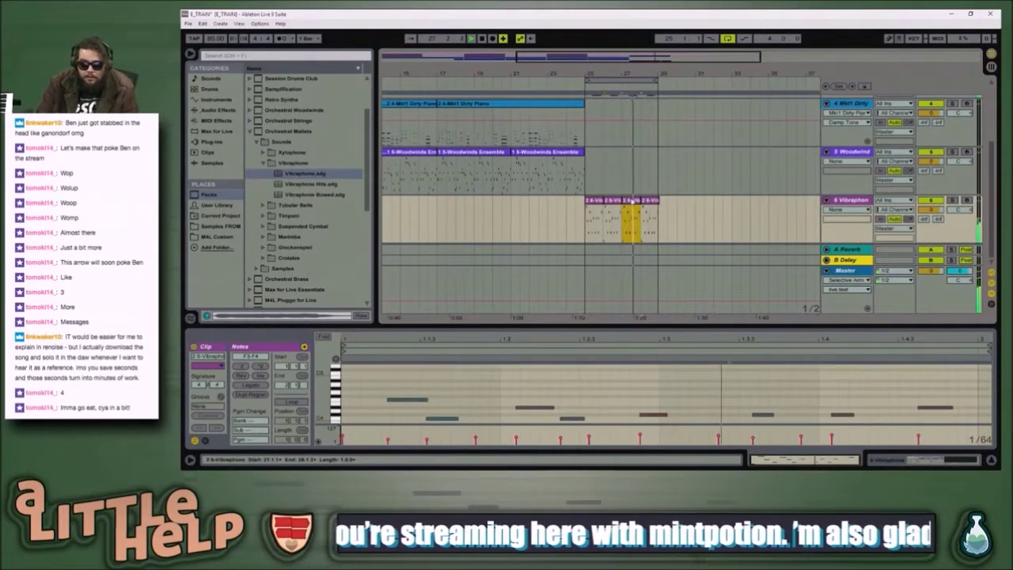
{"action": "key", "text": "shift+Tab"}
{"action": "key", "text": "shift+Tab"}
{"action": "key", "text": "space"}
{"action": "scroll", "coordinate": [625, 66], "scroll_direction": "up", "scroll_amount": 3}
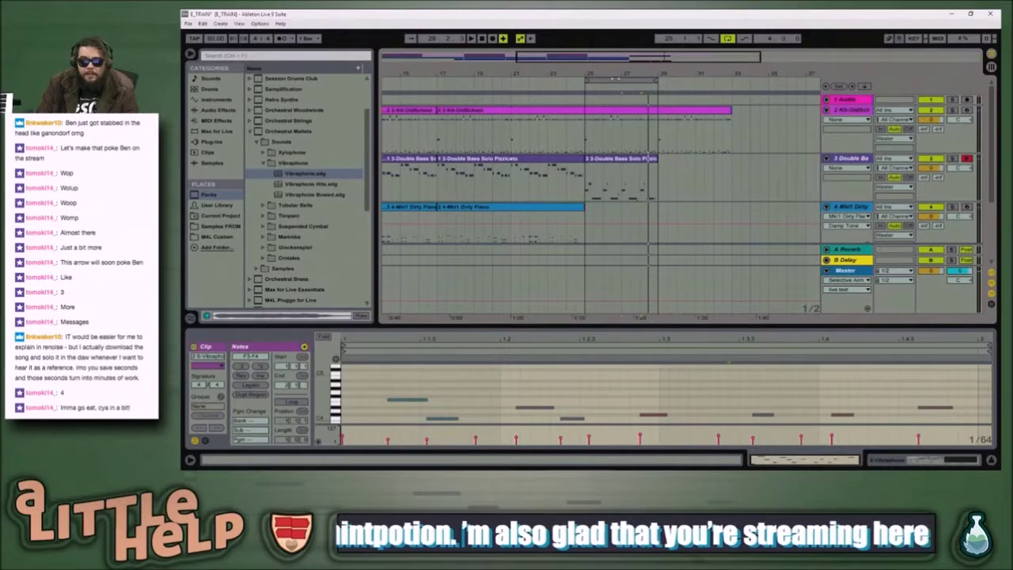
- Examine the drum and double bass notes across bars 25 to 28 up close and play the loop
{"action": "left_click_drag", "start_coordinate": [639, 67], "coordinate": [640, 103]}
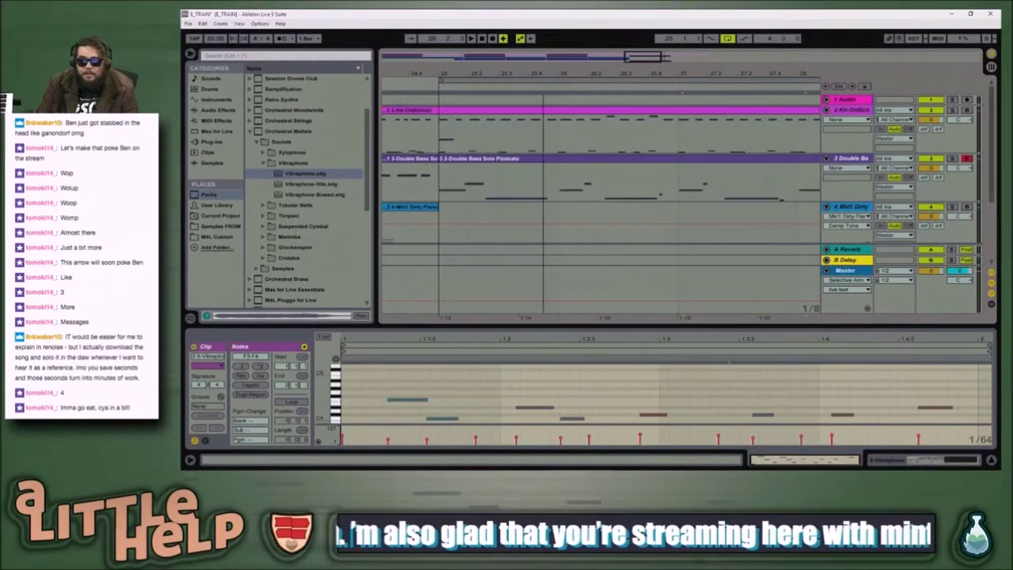
{"action": "left_click", "coordinate": [608, 109]}
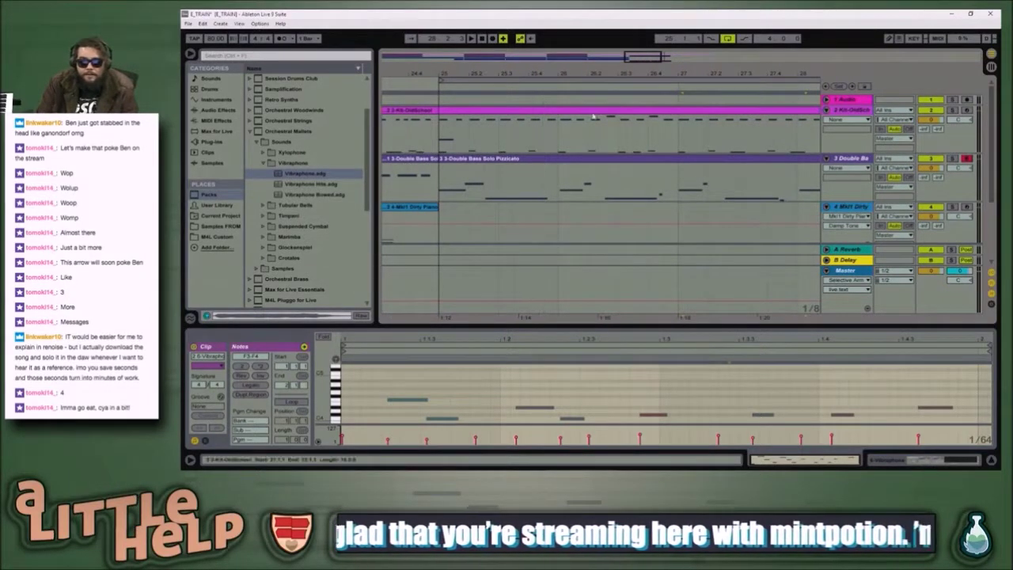
{"action": "left_click_drag", "start_coordinate": [637, 59], "coordinate": [650, 60]}
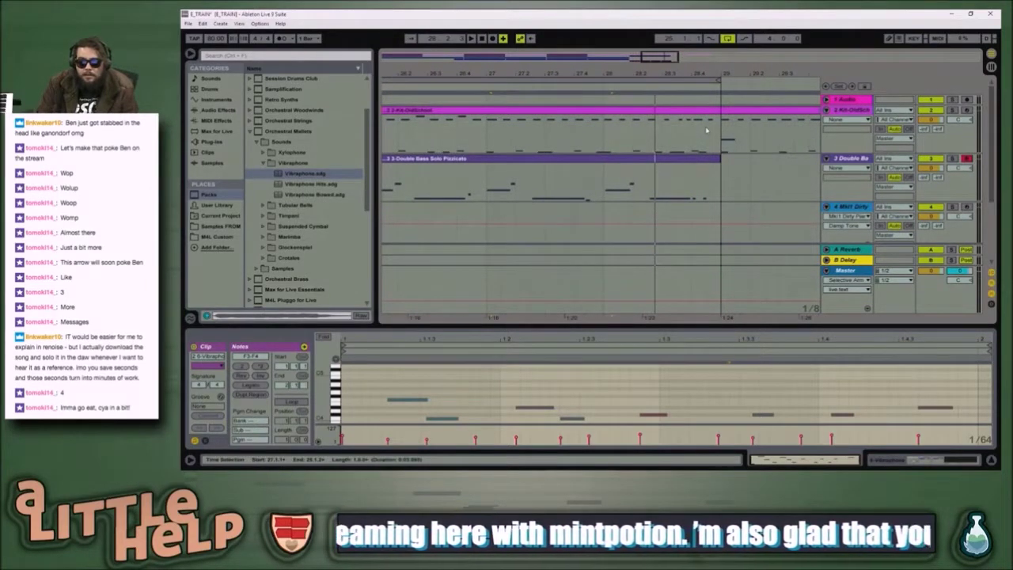
{"action": "key", "text": "space"}
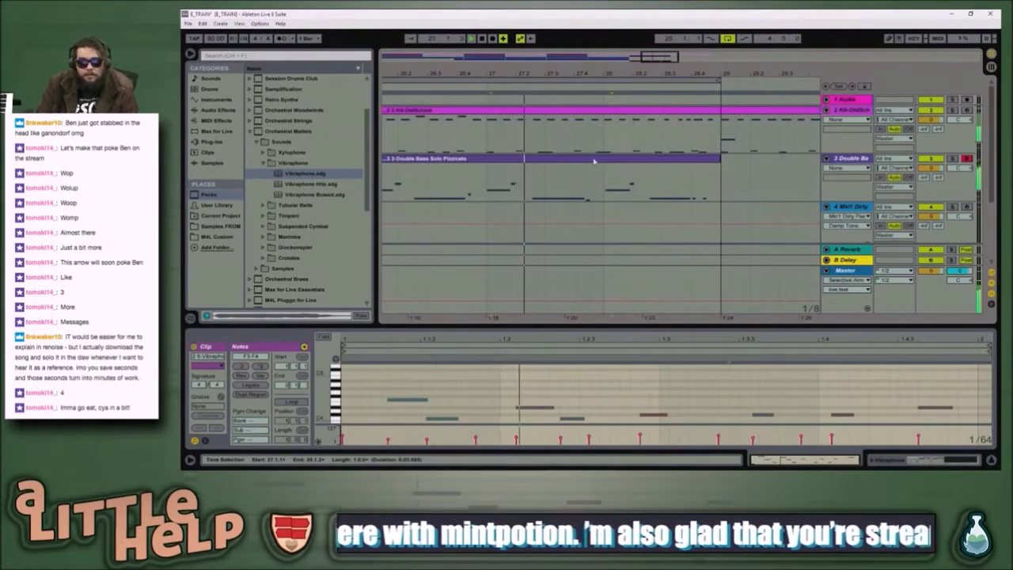
{"action": "scroll", "coordinate": [536, 152], "scroll_direction": "down", "scroll_amount": 2}
{"action": "key", "text": "space"}
- Try quantizing all notes in the double bass clip at bar 25, listen to it and undo the quantization
{"action": "double_click", "coordinate": [620, 103]}
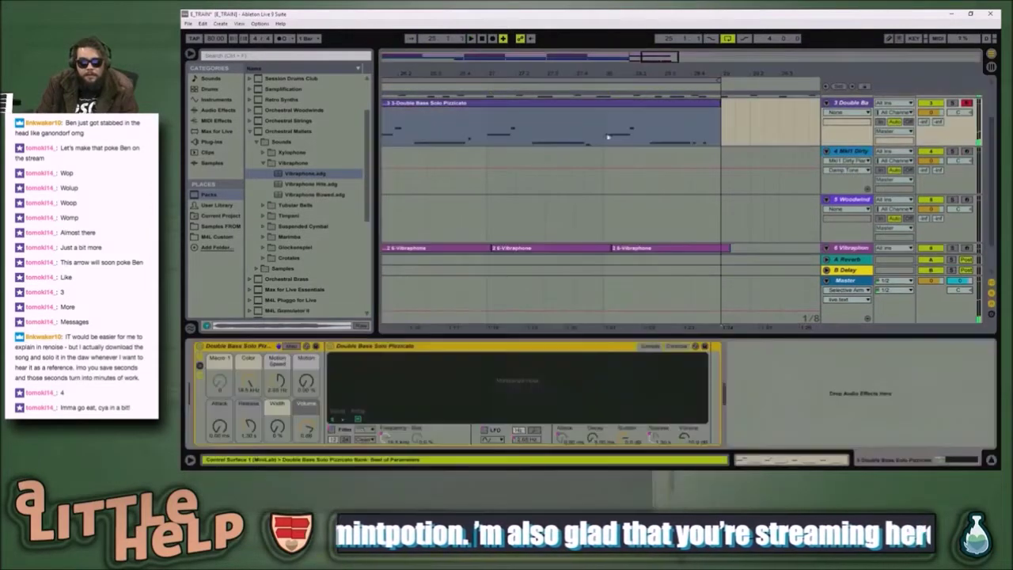
{"action": "key", "text": "ctrl+a"}
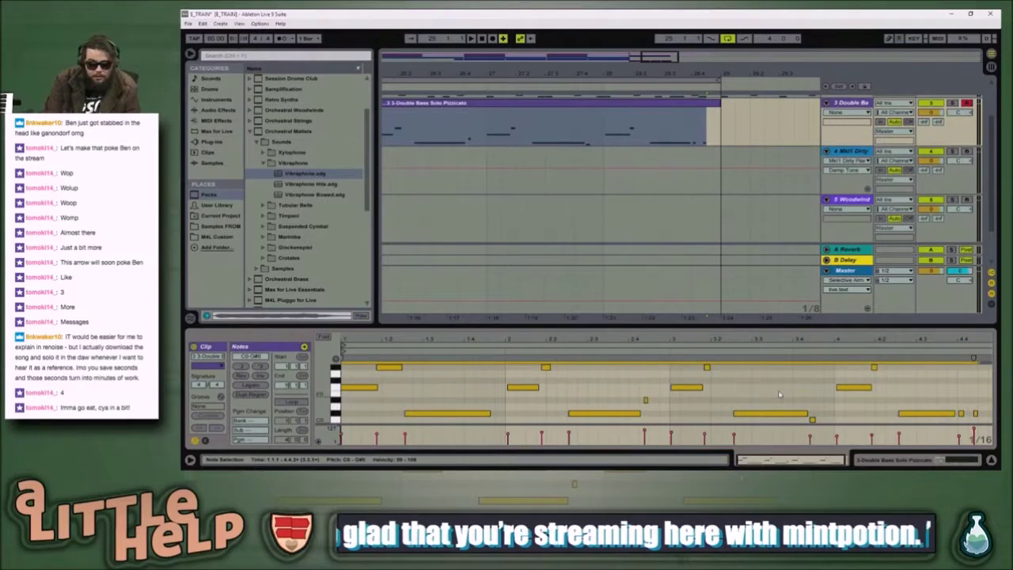
{"action": "key", "text": "ctrl+u"}
{"action": "key", "text": "space"}
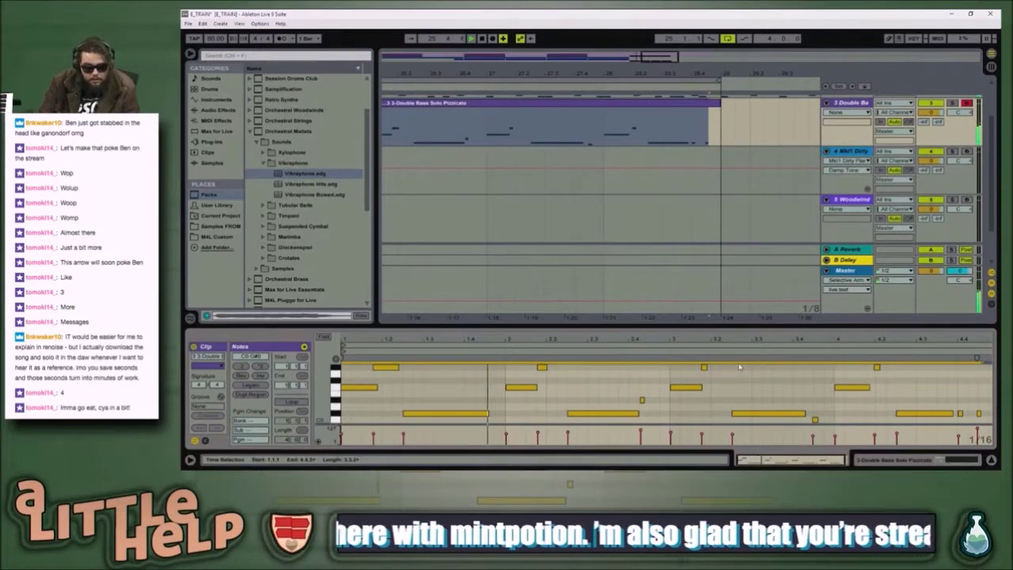
{"action": "key", "text": "space"}
{"action": "key", "text": "ctrl+z"}
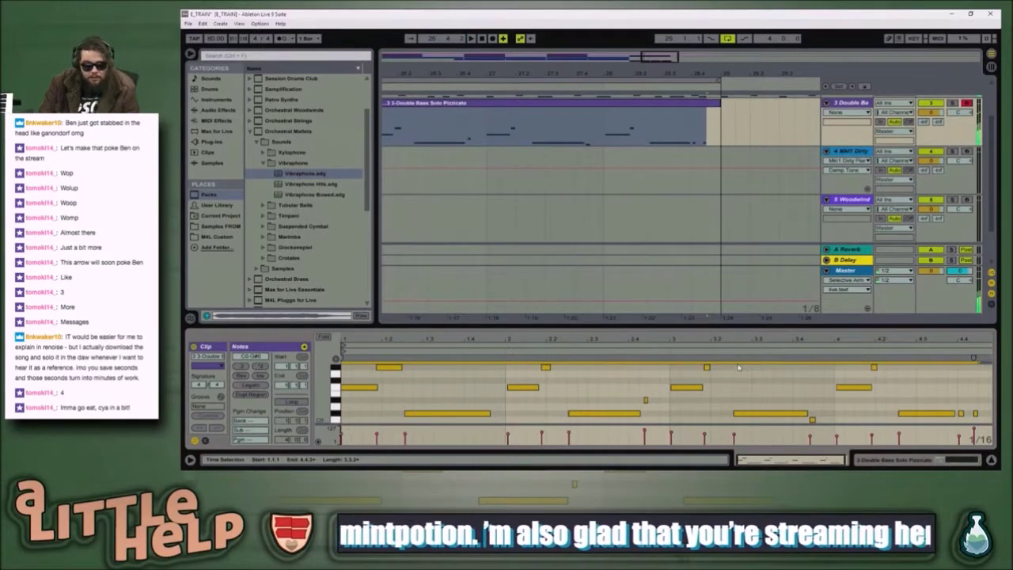
{"action": "key", "text": "space"}
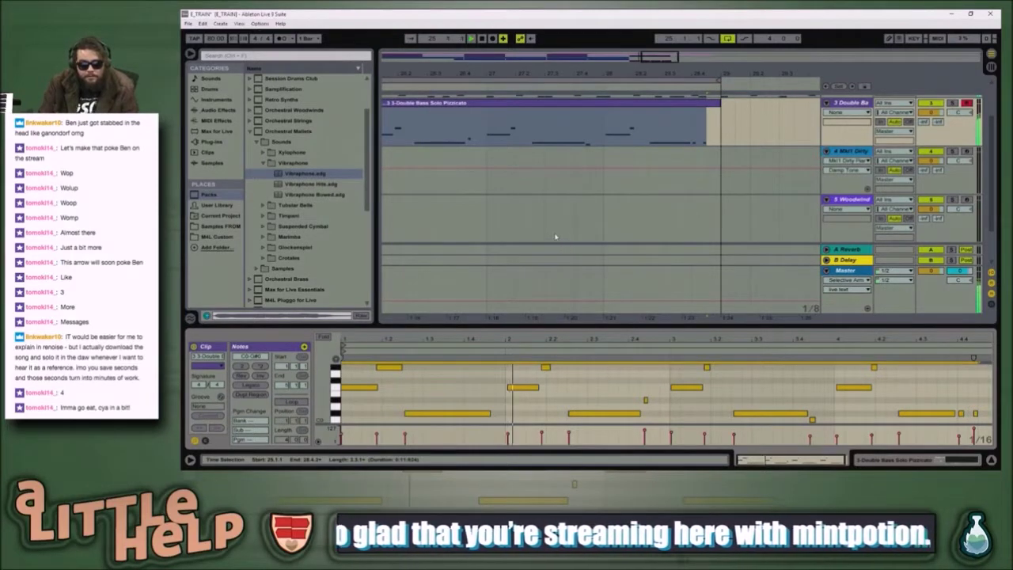
- Delete the three duplicated vibraphone clips in bars 26 to 28
{"action": "scroll", "coordinate": [555, 235], "scroll_direction": "down", "scroll_amount": 1}
{"action": "left_click", "coordinate": [596, 203]}
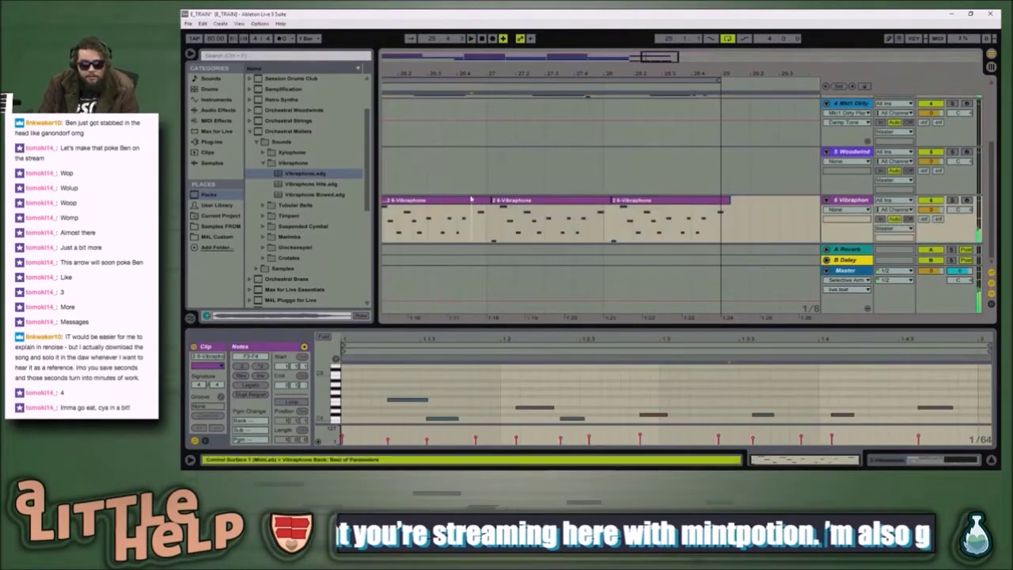
{"action": "left_click", "coordinate": [625, 201]}
{"action": "left_click", "coordinate": [429, 200], "text": "shift"}
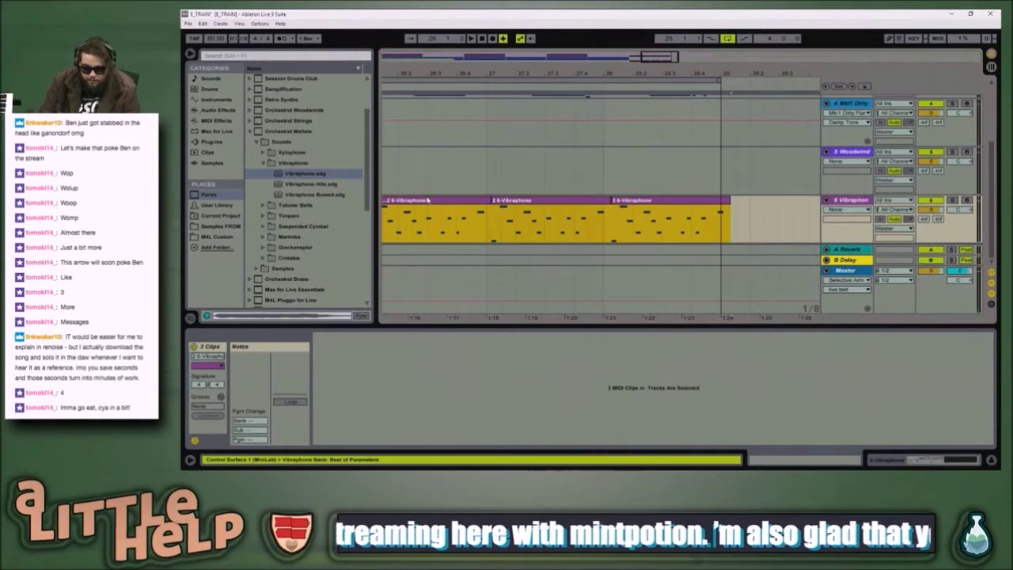
{"action": "key", "text": "Delete"}
- Trim the remaining vibraphone clip at bar 25 to exactly one bar, ending at 26.1.1
{"action": "left_click_drag", "start_coordinate": [649, 56], "coordinate": [631, 56]}
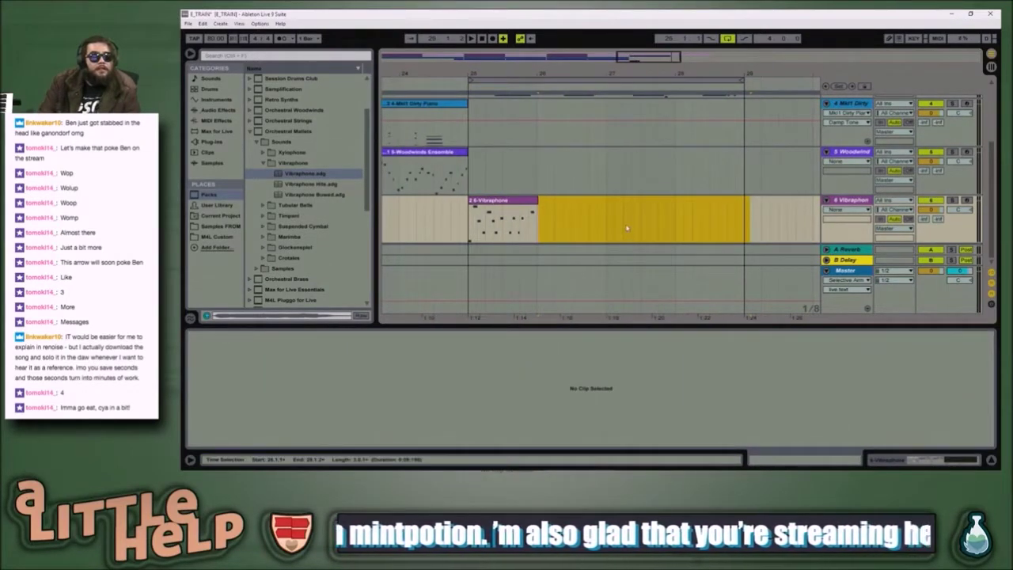
{"action": "left_click", "coordinate": [596, 220]}
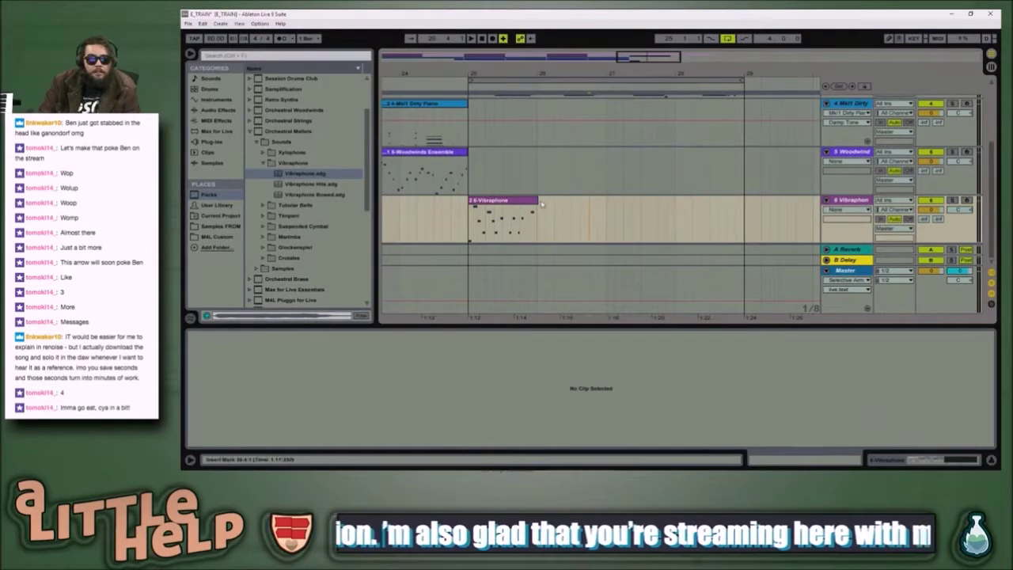
{"action": "left_click", "coordinate": [537, 207]}
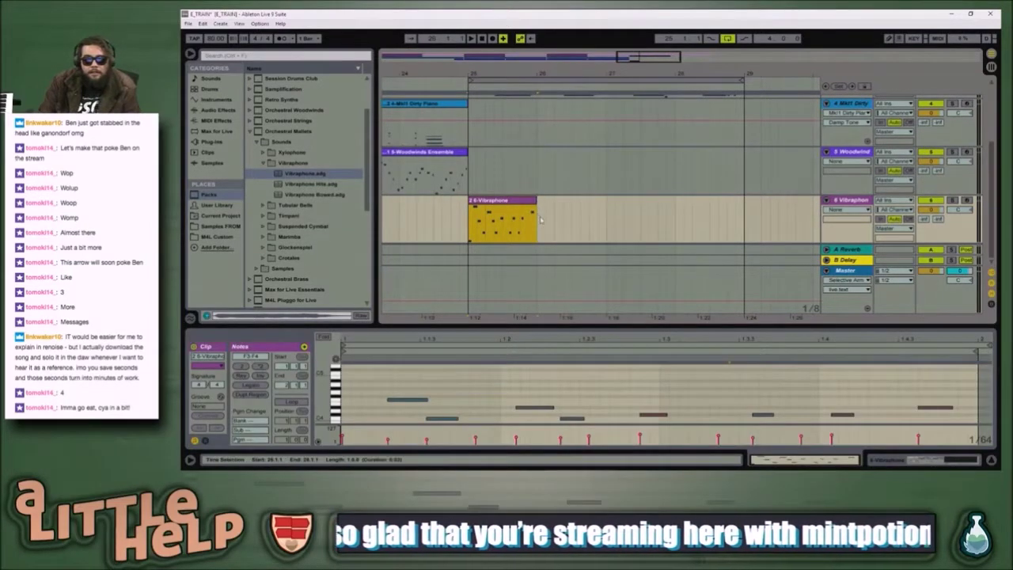
- Duplicate the trimmed vibraphone clip three times to fill bars 26 to 28 and play the loop
{"action": "key", "text": "ctrl+d"}
{"action": "key", "text": "ctrl+d"}
{"action": "key", "text": "ctrl+d"}
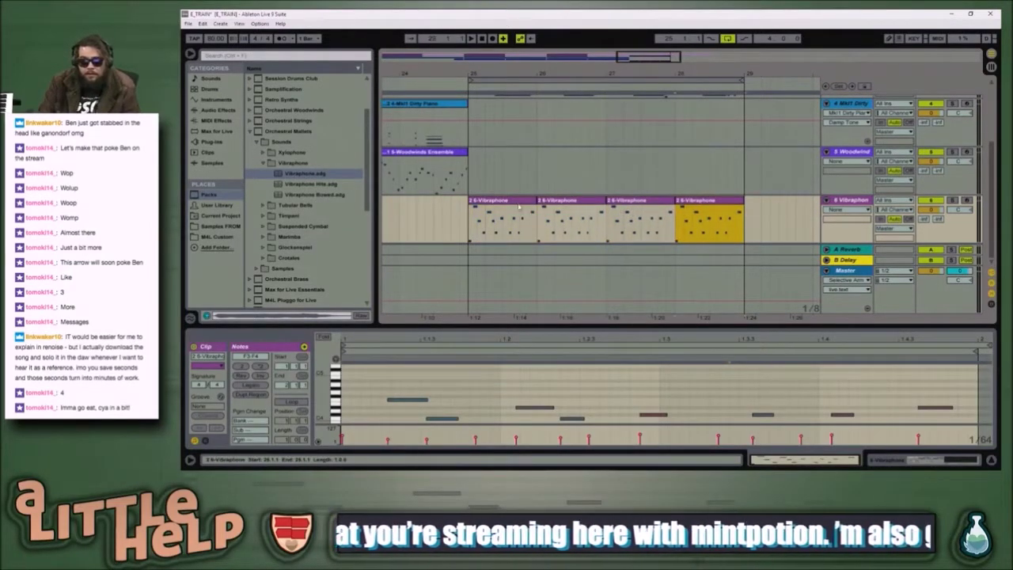
{"action": "left_click", "coordinate": [506, 201]}
{"action": "key", "text": "space"}
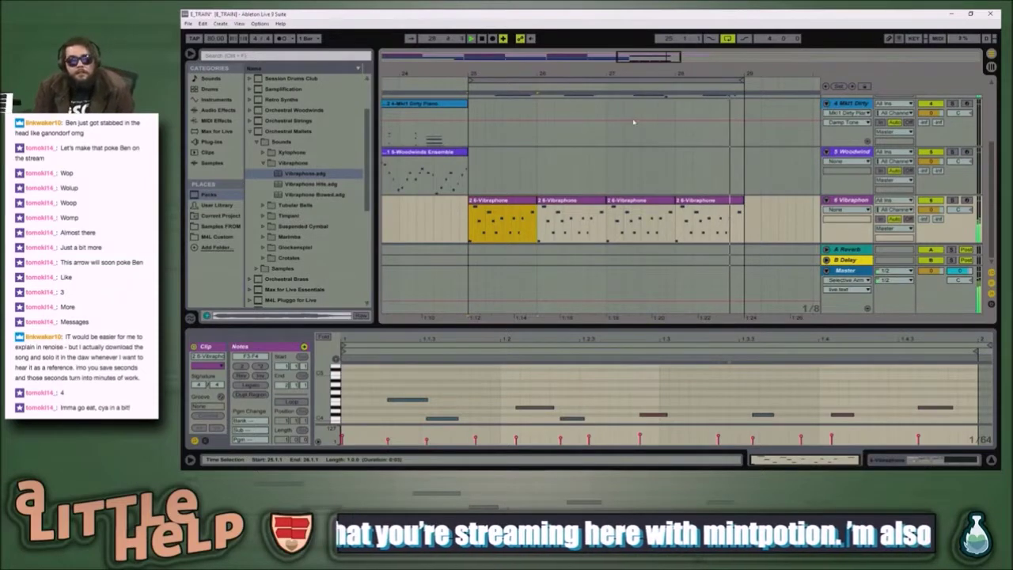
{"action": "scroll", "coordinate": [639, 131], "scroll_direction": "up", "scroll_amount": 4}
{"action": "scroll", "coordinate": [592, 180], "scroll_direction": "down", "scroll_amount": 4}
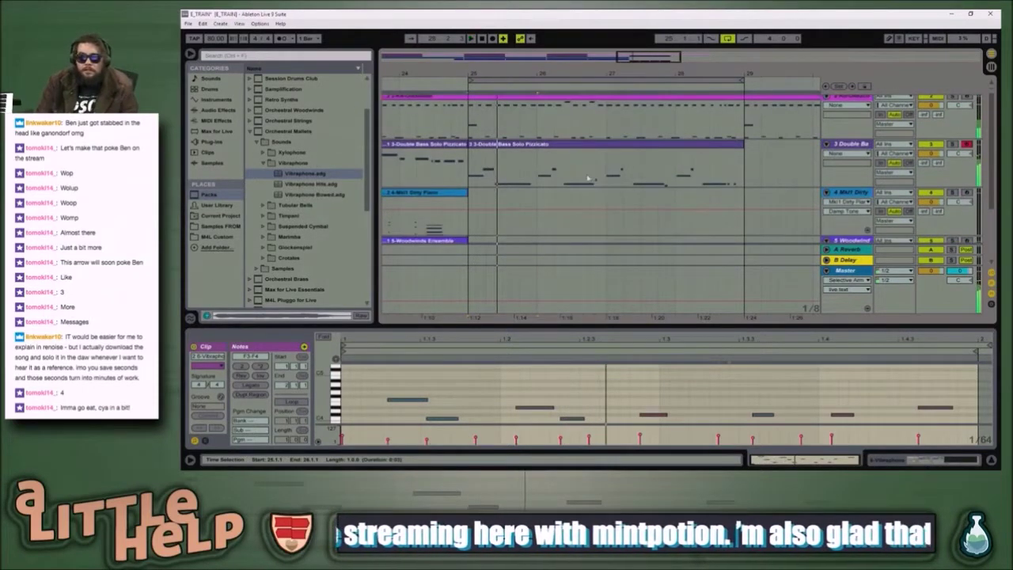
{"action": "scroll", "coordinate": [503, 174], "scroll_direction": "up", "scroll_amount": 1}
- Arm the Woodwinds Ensemble track, place its insert marker at 25.1.1 and start playback
{"action": "left_click", "coordinate": [460, 208]}
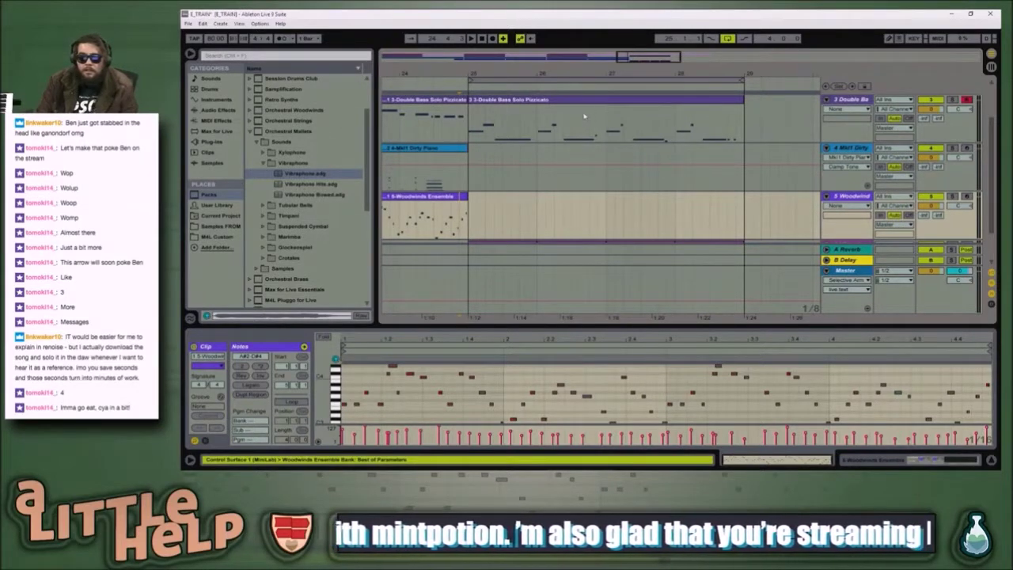
{"action": "left_click", "coordinate": [586, 117]}
{"action": "left_click", "coordinate": [494, 213]}
{"action": "scroll", "coordinate": [491, 217], "scroll_direction": "down", "scroll_amount": 1}
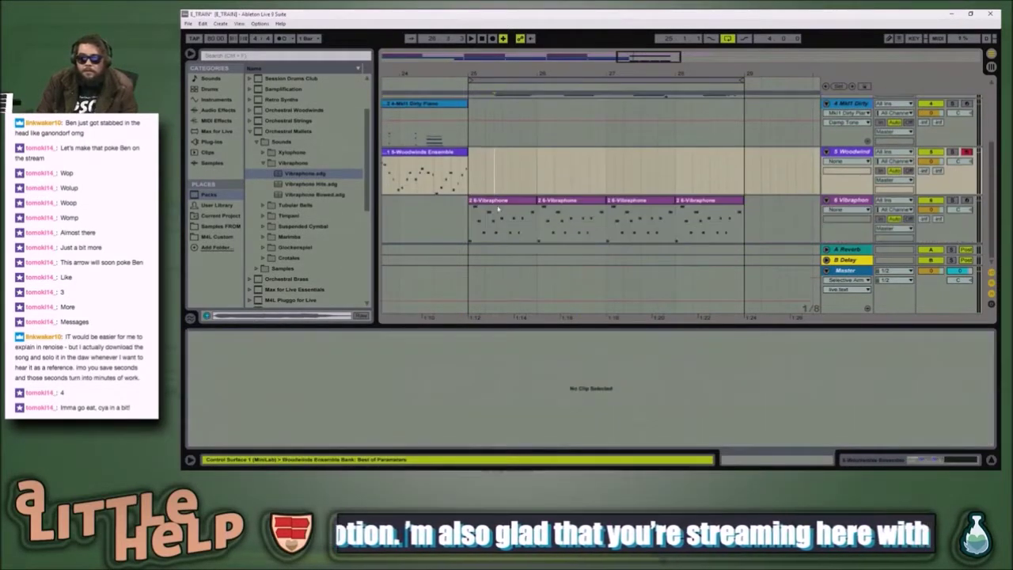
{"action": "left_click", "coordinate": [469, 174]}
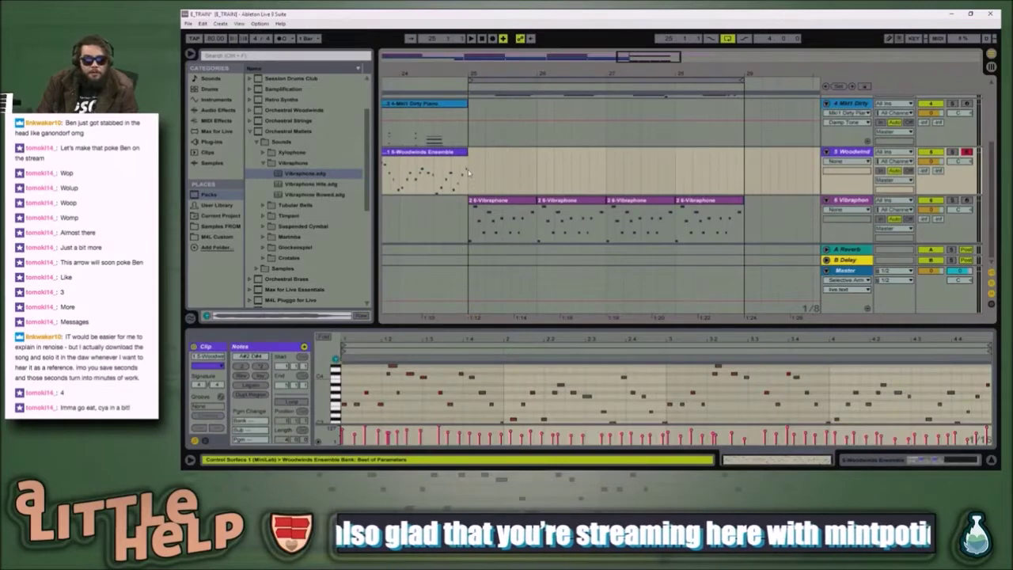
{"action": "scroll", "coordinate": [470, 178], "scroll_direction": "up", "scroll_amount": 1}
{"action": "left_click", "coordinate": [852, 272]}
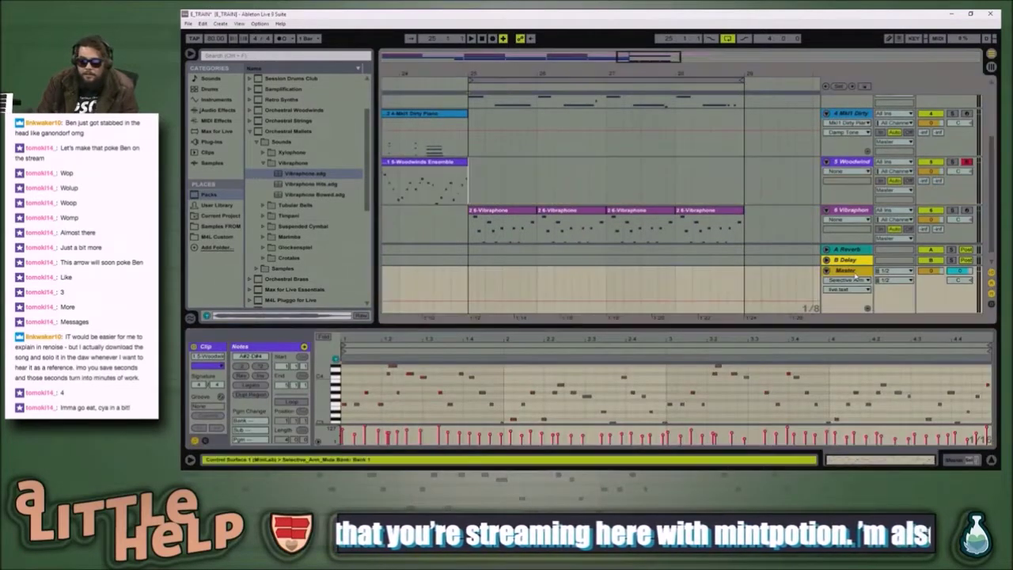
{"action": "left_click", "coordinate": [483, 192]}
{"action": "key", "text": "space"}
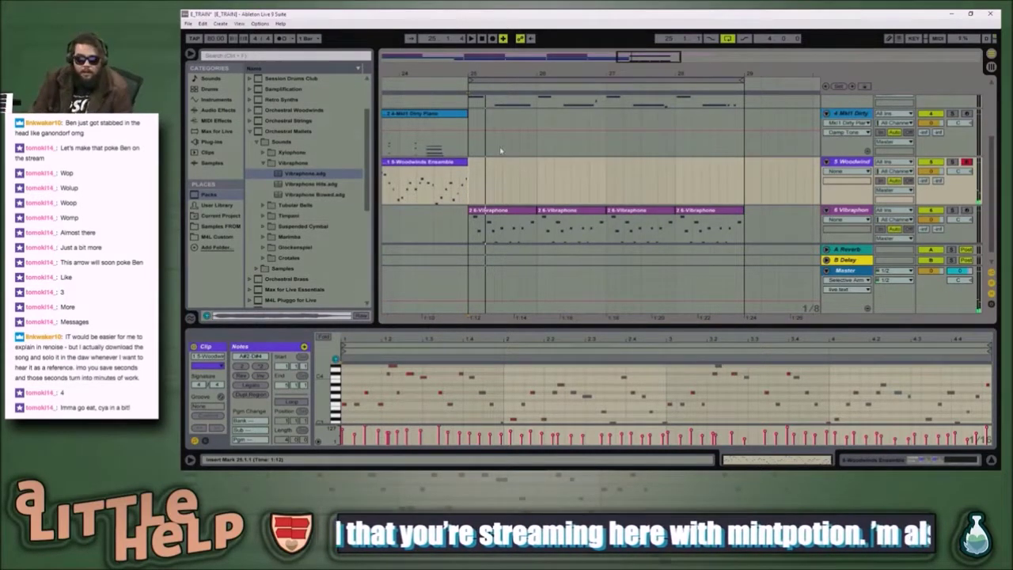
- Copy the first vibraphone clip onto the Woodwinds Ensemble track at bar 25
{"action": "left_click", "coordinate": [508, 196]}
{"action": "left_click", "coordinate": [505, 211]}
{"action": "left_click", "coordinate": [504, 210]}
{"action": "left_click_drag", "start_coordinate": [503, 210], "coordinate": [508, 169]}
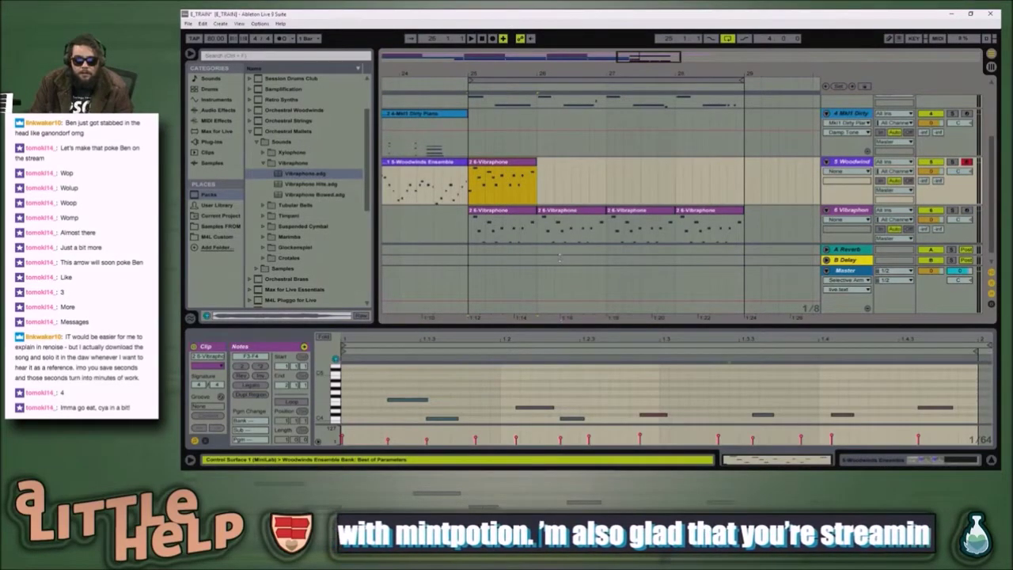
- Enlarge the note editor and copy all notes of the bar 25 woodwinds clip one octave lower
{"action": "left_click_drag", "start_coordinate": [562, 327], "coordinate": [567, 157]}
{"action": "left_click", "coordinate": [618, 326]}
{"action": "key", "text": "ctrl+a"}
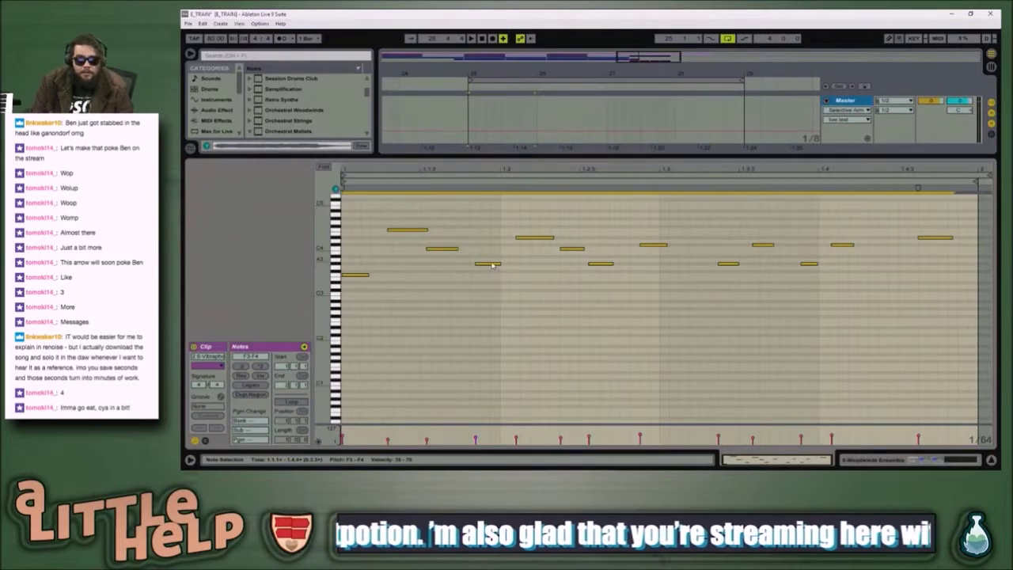
{"action": "left_click", "coordinate": [492, 265]}
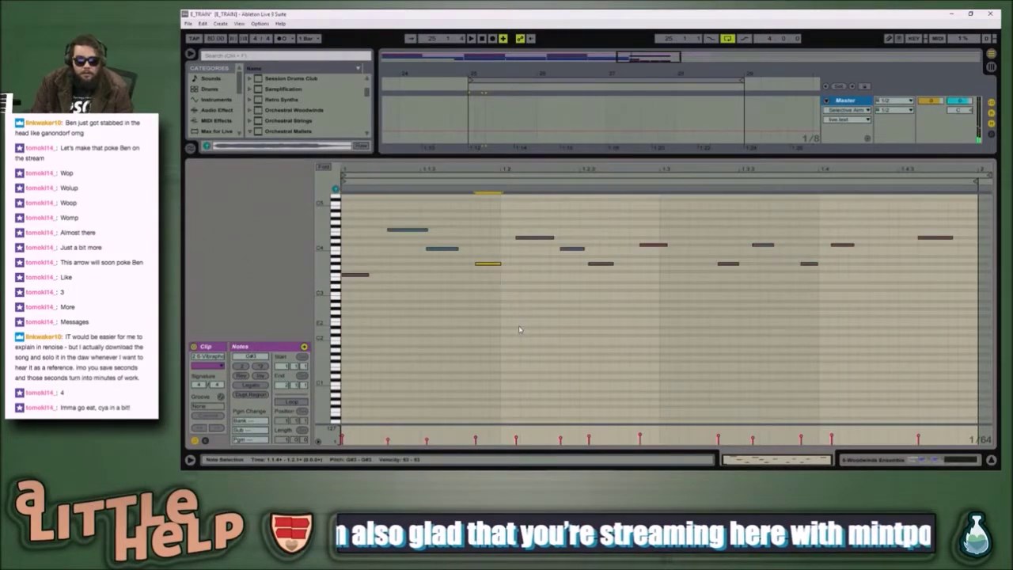
{"action": "key", "text": "ctrl+a"}
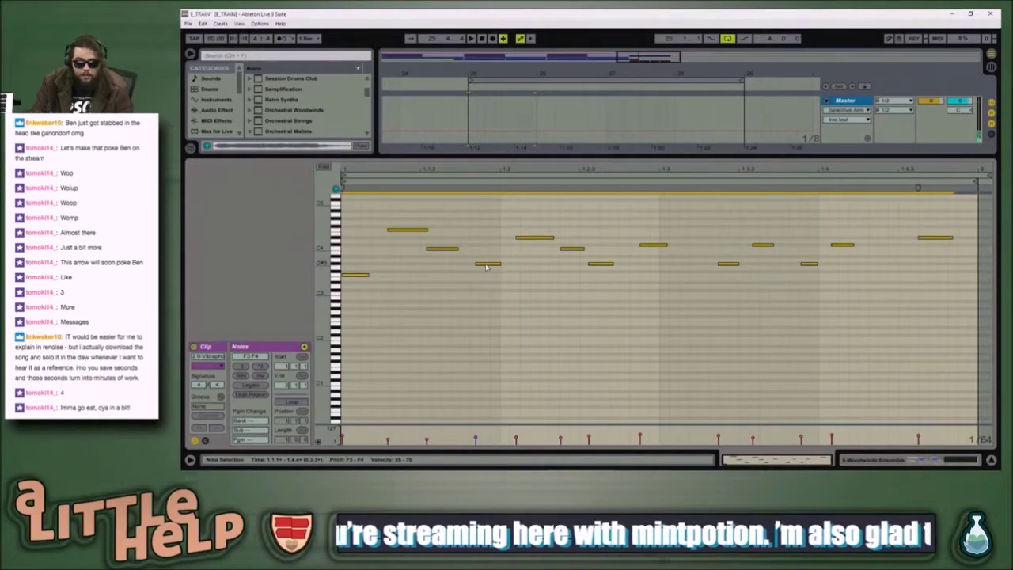
{"action": "left_click_drag", "start_coordinate": [491, 267], "coordinate": [486, 270]}
{"action": "key", "text": "shift+Down"}
{"action": "key", "text": "Up"}
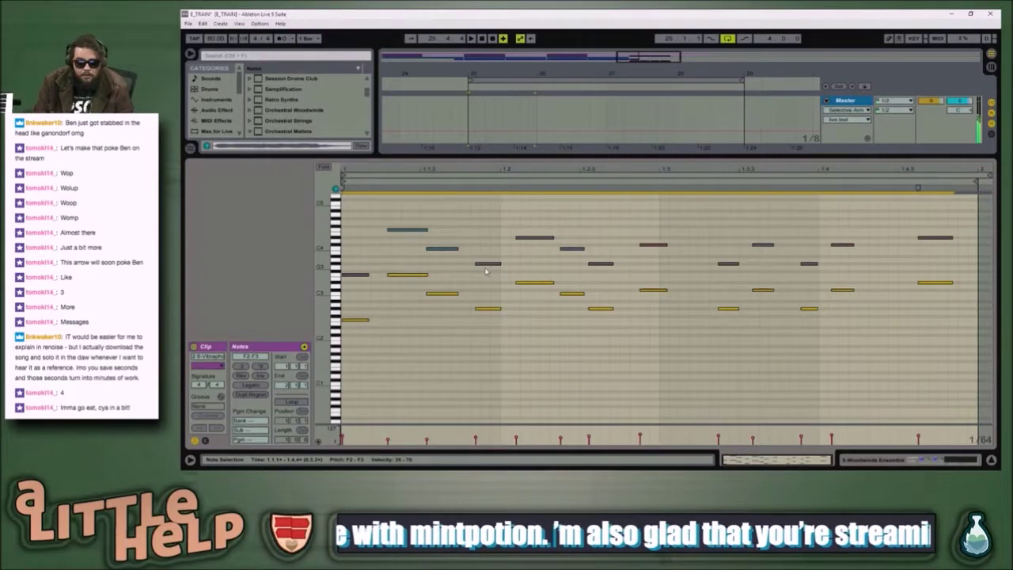
- Copy both octaves of the woodwinds clip's notes two octaves lower and play back the result
{"action": "left_click", "coordinate": [488, 277]}
{"action": "key", "text": "ctrl+a"}
{"action": "left_click_drag", "start_coordinate": [483, 307], "coordinate": [488, 379]}
{"action": "key", "text": "ctrl+a"}
{"action": "left_click", "coordinate": [489, 311]}
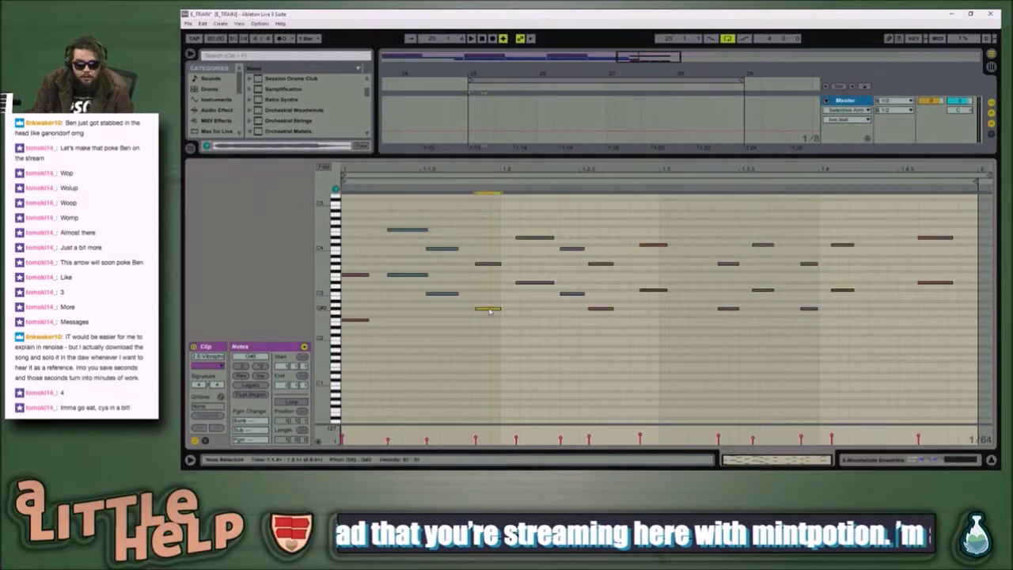
{"action": "key", "text": "ctrl+a"}
{"action": "left_click_drag", "start_coordinate": [486, 311], "coordinate": [485, 402]}
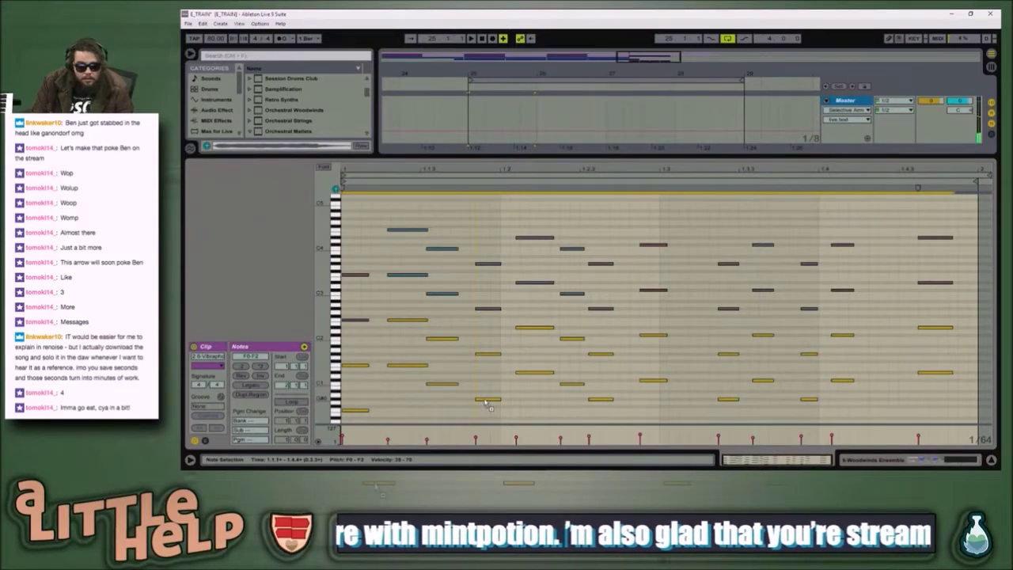
{"action": "key", "text": "space"}
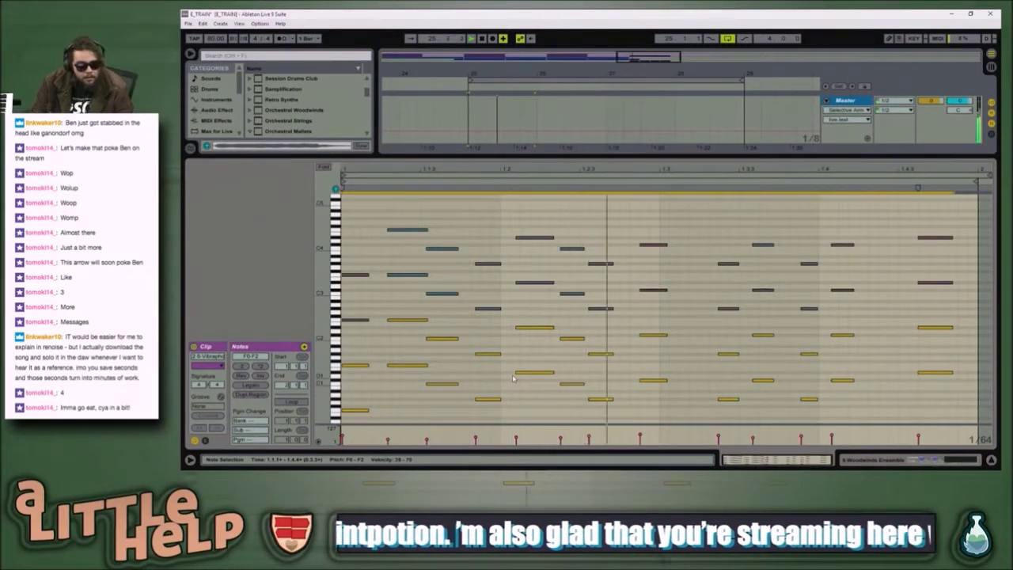
{"action": "key", "text": "space"}
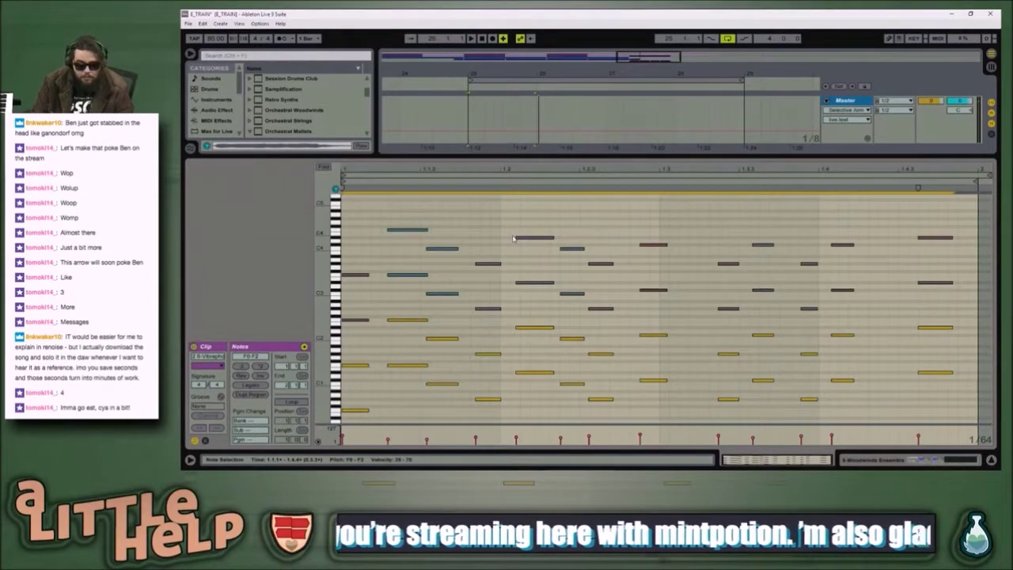
- Copy the selected low woodwinds notes four octaves up, spanning F4 to F6, and play the clip
{"action": "left_click_drag", "start_coordinate": [536, 329], "coordinate": [537, 327]}
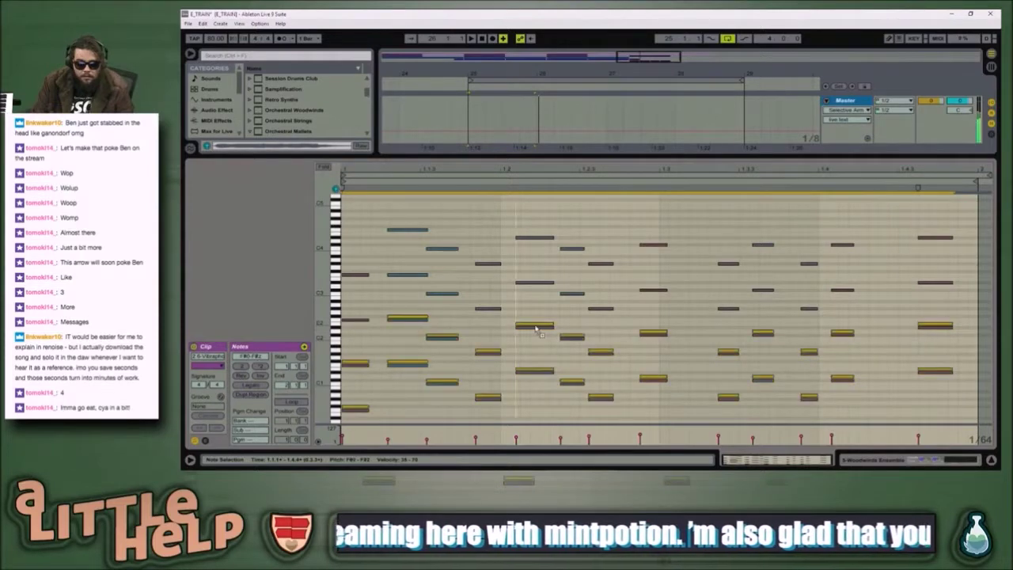
{"action": "key", "text": "shift+Up"}
{"action": "key", "text": "shift+Up"}
{"action": "key", "text": "shift+Up"}
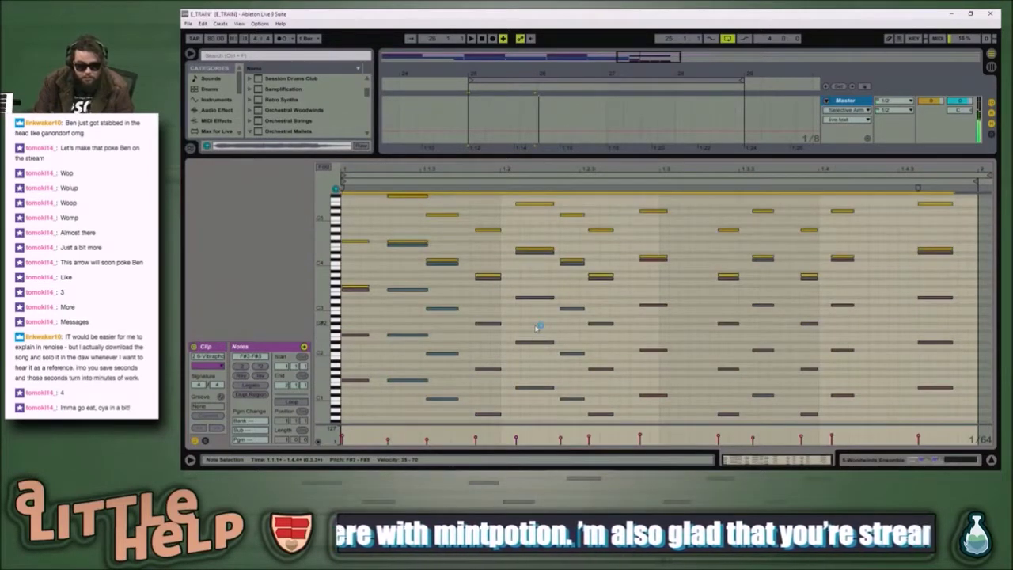
{"action": "key", "text": "shift+Up"}
{"action": "key", "text": "Down"}
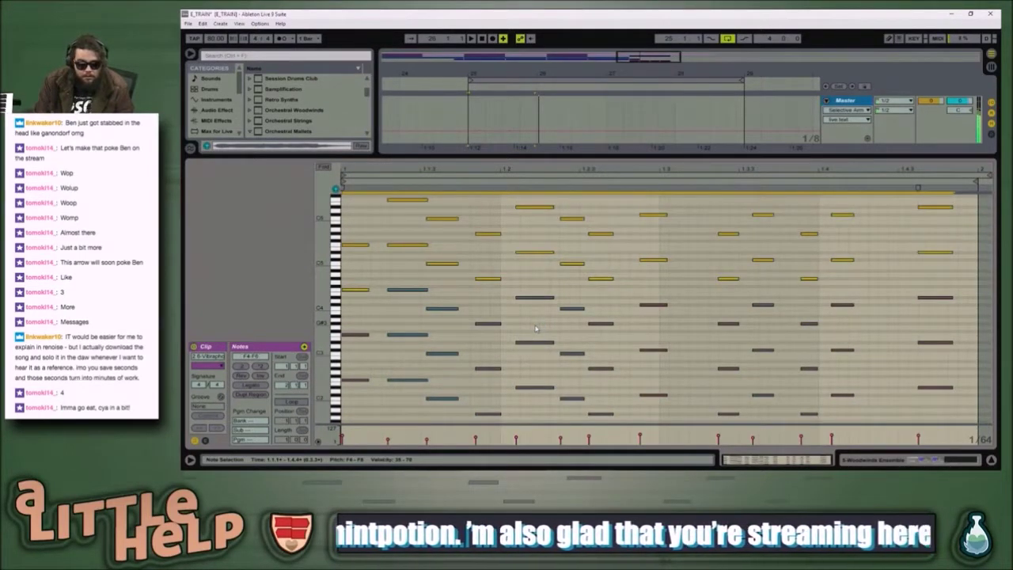
{"action": "key", "text": "space"}
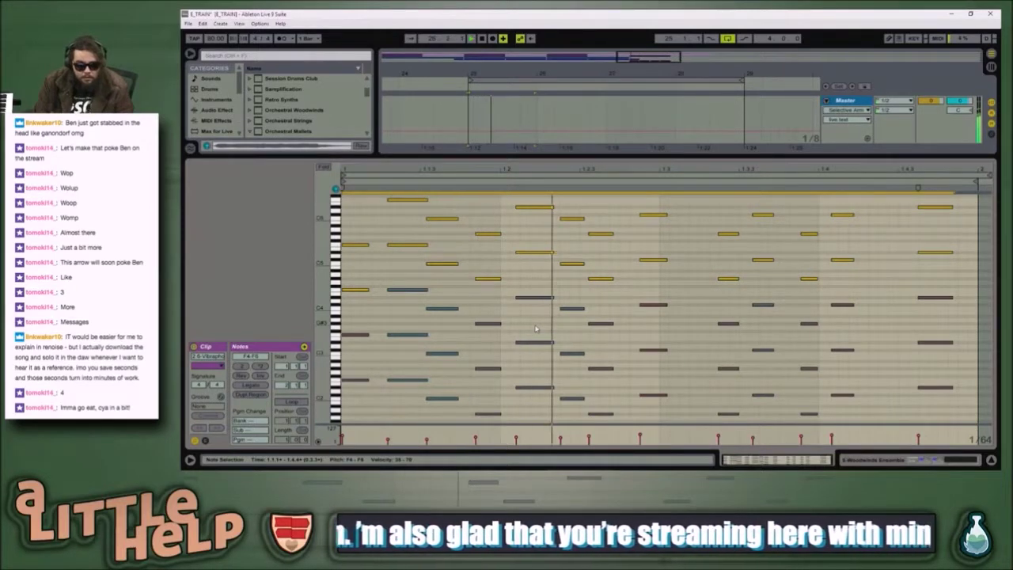
{"action": "key", "text": "space"}
- Shorten the selected high woodwinds notes together, audition them and shrink the note editor to show the arrangement
{"action": "left_click_drag", "start_coordinate": [602, 279], "coordinate": [642, 213]}
{"action": "key", "text": "space"}
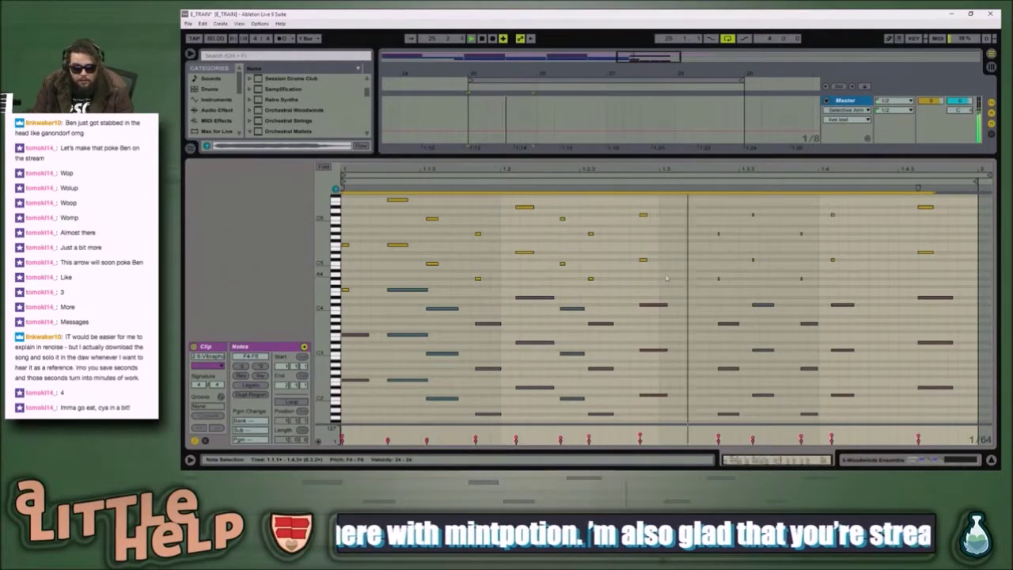
{"action": "scroll", "coordinate": [627, 319], "scroll_direction": "down", "scroll_amount": 3}
{"action": "scroll", "coordinate": [627, 318], "scroll_direction": "down", "scroll_amount": 2}
{"action": "key", "text": "space"}
{"action": "left_click_drag", "start_coordinate": [552, 157], "coordinate": [548, 402]}
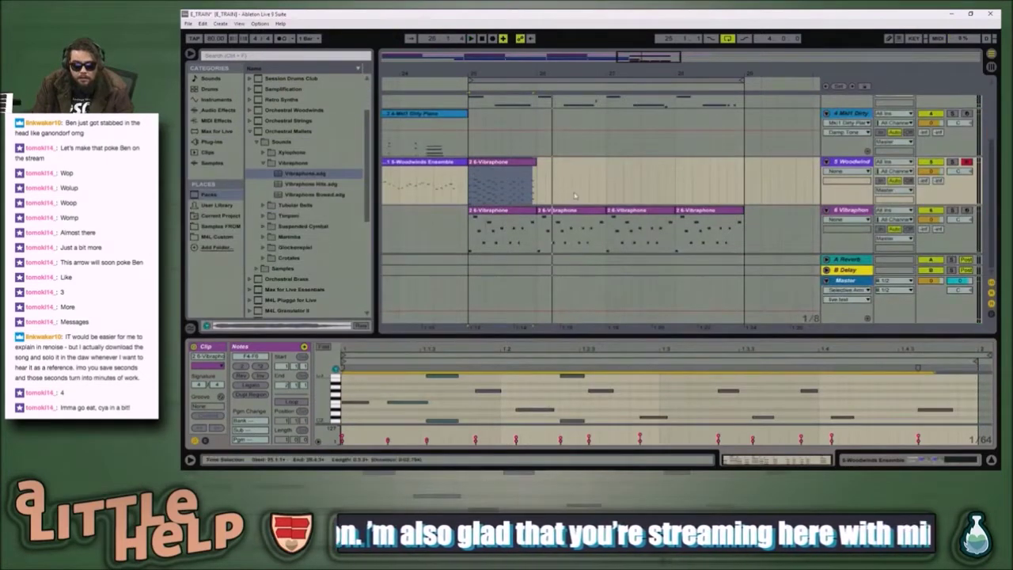
- Move the layered woodwinds clip to bar 28 and paste a copy of it back at 25.1.1
{"action": "left_click_drag", "start_coordinate": [532, 169], "coordinate": [704, 171]}
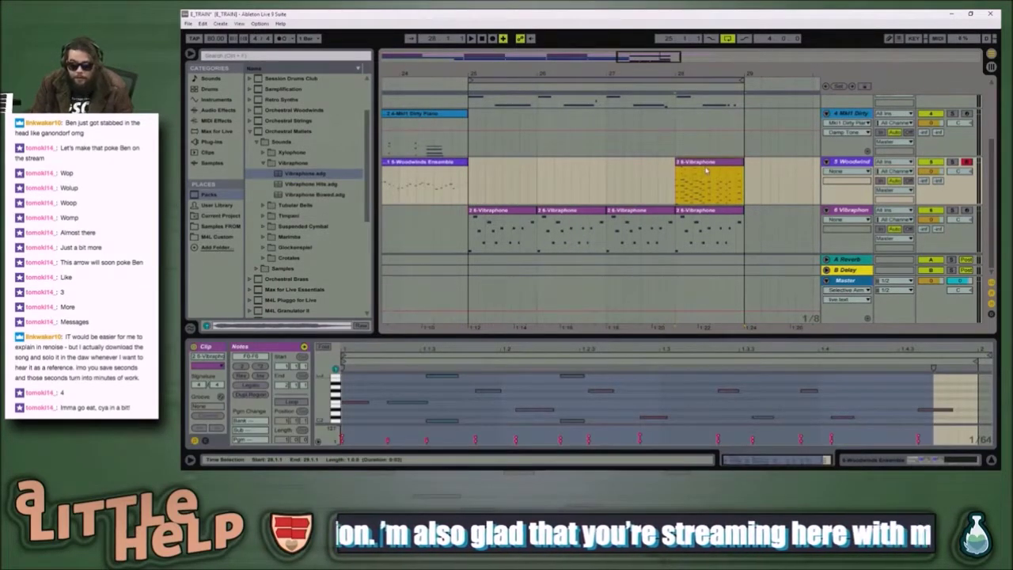
{"action": "left_click", "coordinate": [495, 166]}
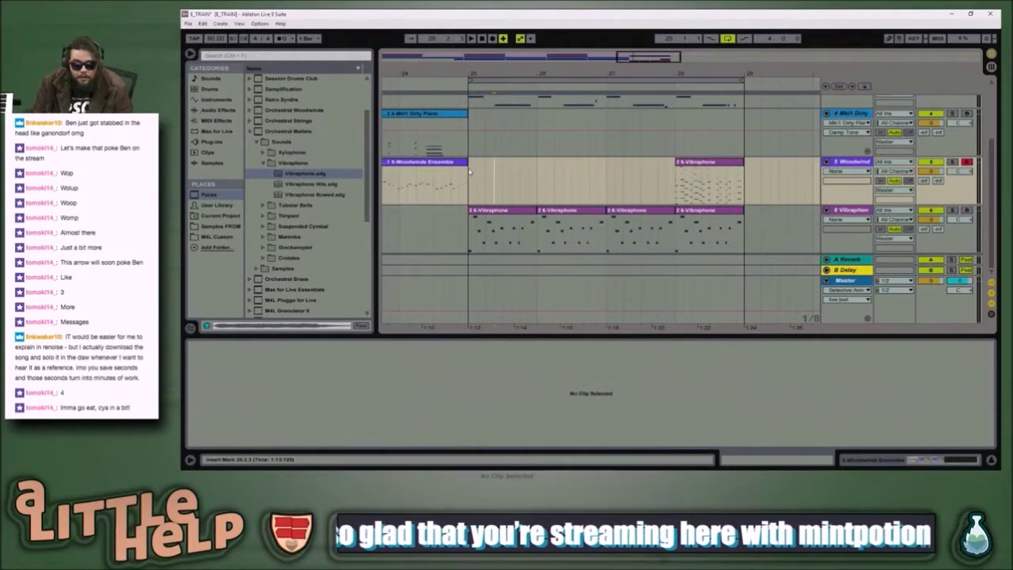
{"action": "left_click", "coordinate": [469, 171]}
{"action": "key", "text": "ctrl+v"}
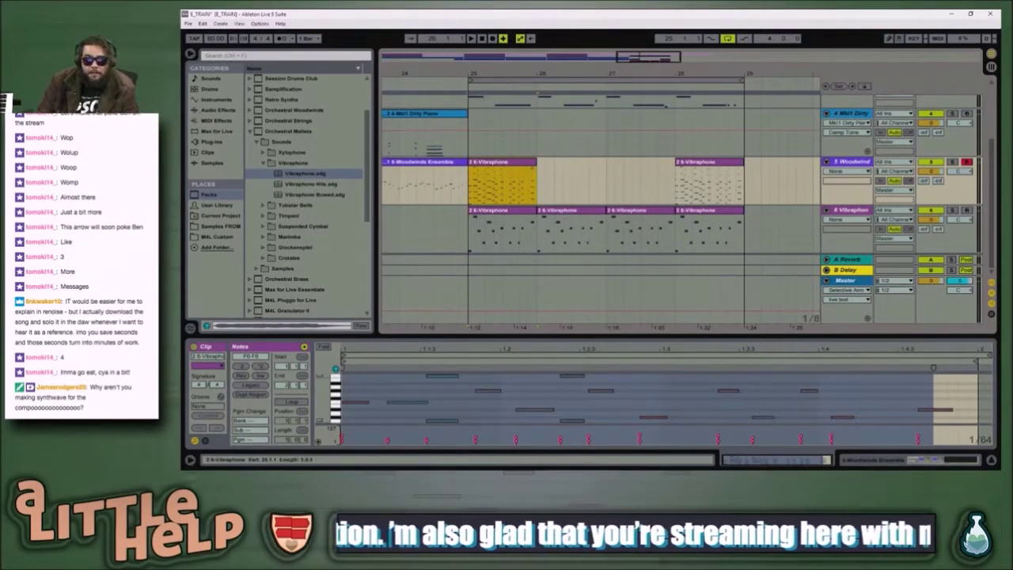
{"action": "left_click", "coordinate": [684, 176]}
{"action": "left_click", "coordinate": [501, 168]}
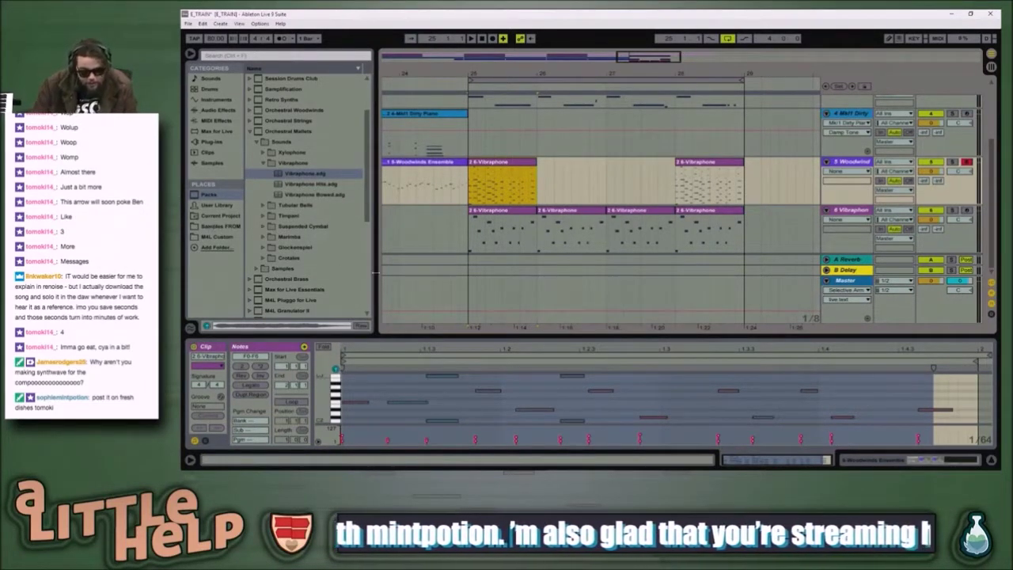
- Play the start of the bar 25 section to hear the layered woodwinds clip
{"action": "left_click", "coordinate": [454, 178]}
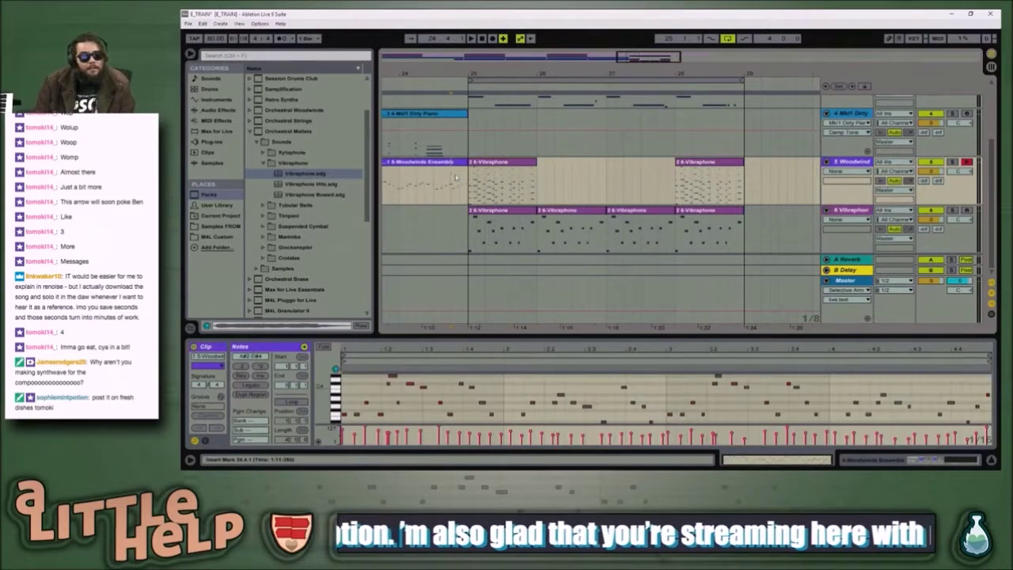
{"action": "left_click", "coordinate": [485, 184]}
{"action": "key", "text": "space"}
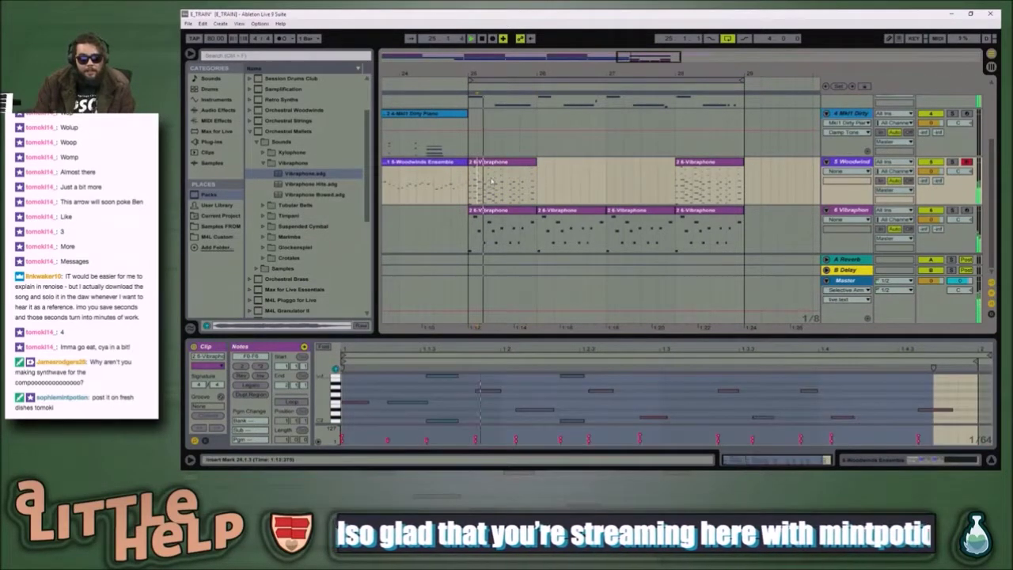
{"action": "left_click", "coordinate": [521, 164]}
{"action": "key", "text": "space"}
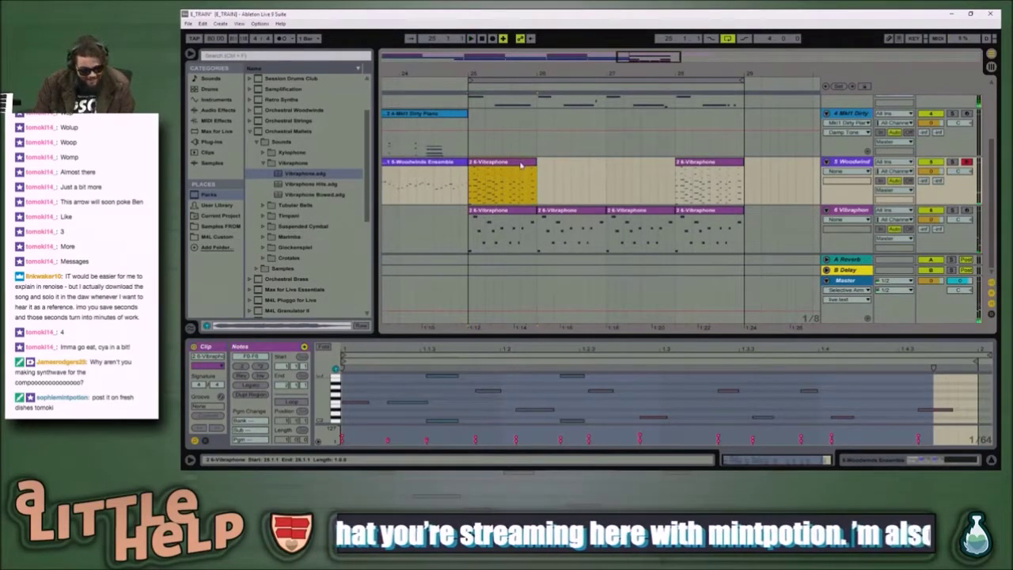
- Delete the mid and high notes from the bar 25 woodwinds clip, keeping only its lowest notes, and play it
{"action": "left_click_drag", "start_coordinate": [537, 337], "coordinate": [538, 123]}
{"action": "left_click", "coordinate": [504, 322]}
{"action": "scroll", "coordinate": [506, 321], "scroll_direction": "up", "scroll_amount": 3}
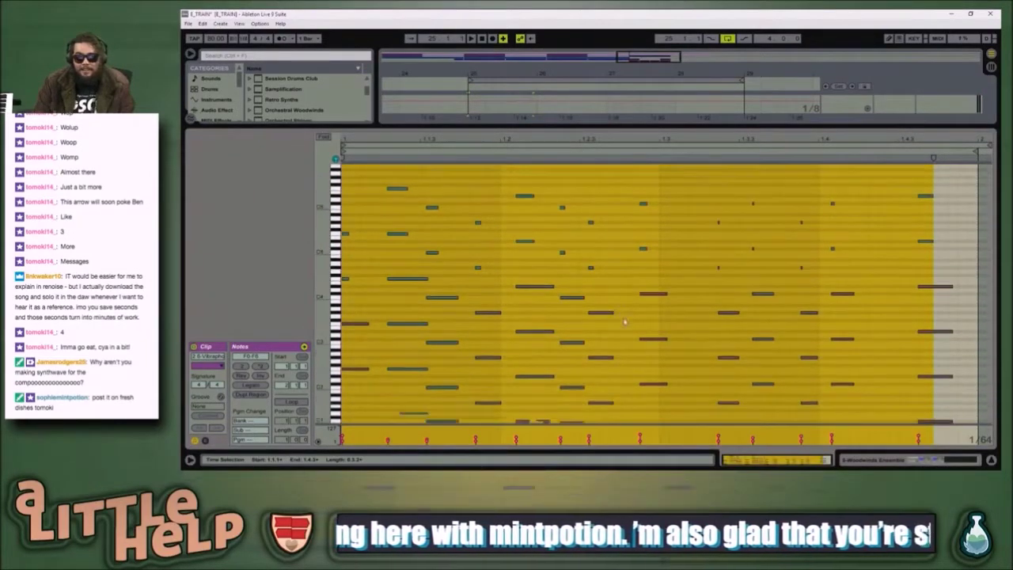
{"action": "scroll", "coordinate": [625, 321], "scroll_direction": "up", "scroll_amount": 1}
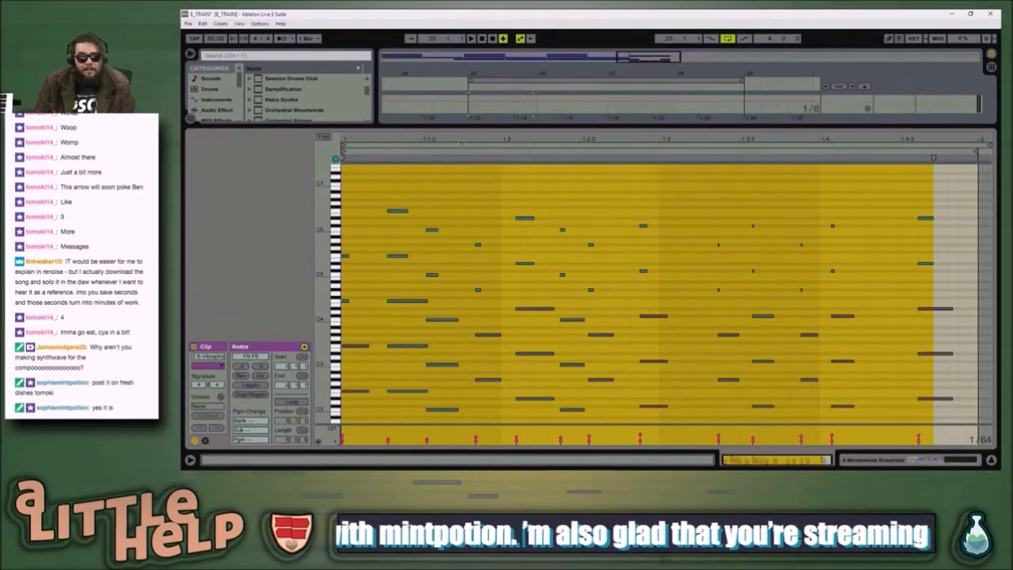
{"action": "left_click", "coordinate": [440, 193]}
{"action": "left_click_drag", "start_coordinate": [940, 201], "coordinate": [323, 400]}
{"action": "key", "text": "Delete"}
{"action": "key", "text": "space"}
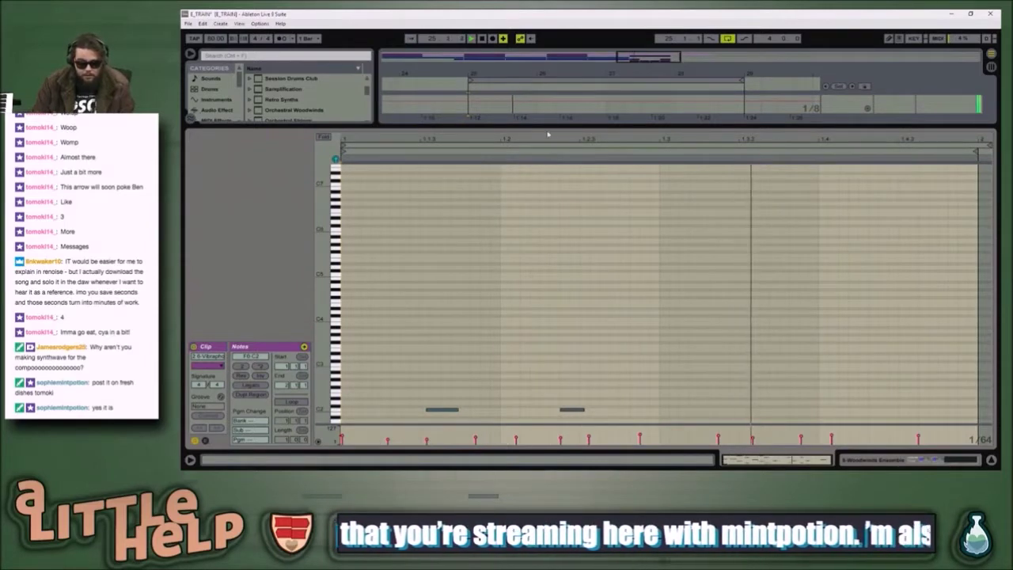
- Duplicate the thinned woodwinds clip three times from bar 25, and undo the last copy over the bar 28 clip
{"action": "left_click_drag", "start_coordinate": [548, 125], "coordinate": [548, 283]}
{"action": "key", "text": "space"}
{"action": "left_click", "coordinate": [520, 134]}
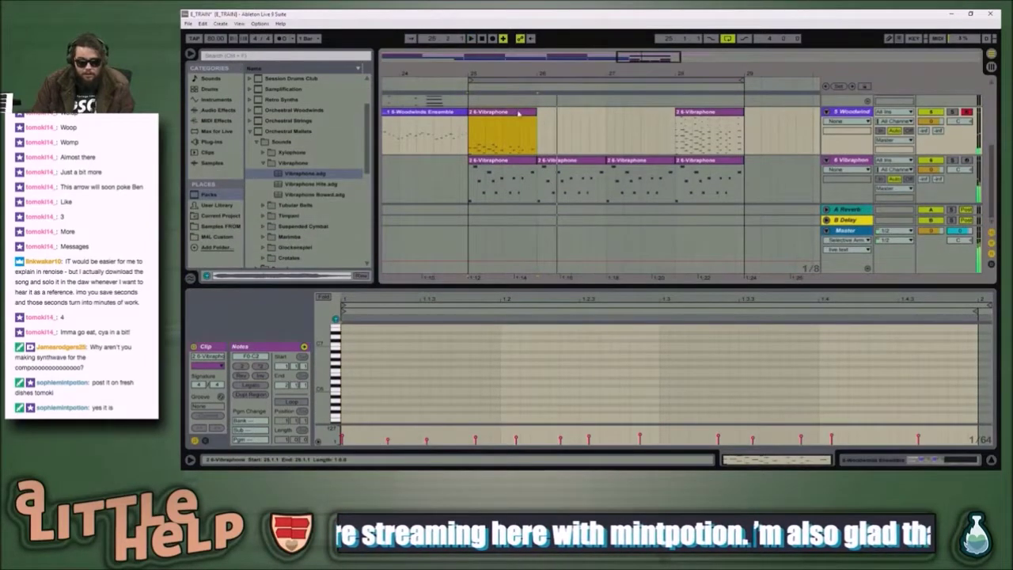
{"action": "key", "text": "ctrl+d"}
{"action": "key", "text": "ctrl+d"}
{"action": "key", "text": "ctrl+d"}
{"action": "left_click", "coordinate": [581, 128]}
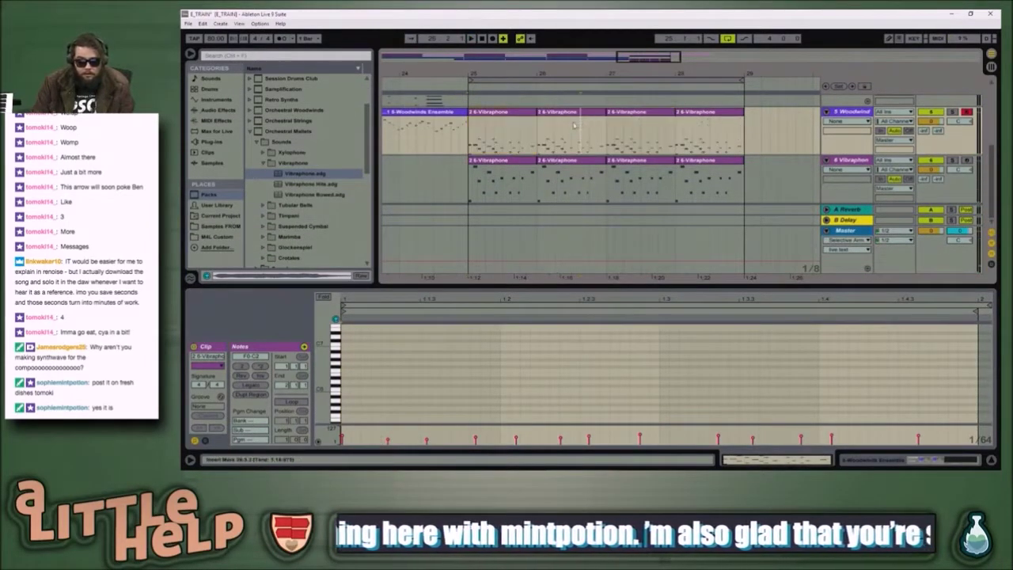
{"action": "key", "text": "ctrl+z"}
- Play the loop from bar 25 and duplicate the first thinned woodwinds clip onto bar 26 again
{"action": "key", "text": "space"}
{"action": "left_click", "coordinate": [504, 114]}
{"action": "key", "text": "space"}
{"action": "key", "text": "space"}
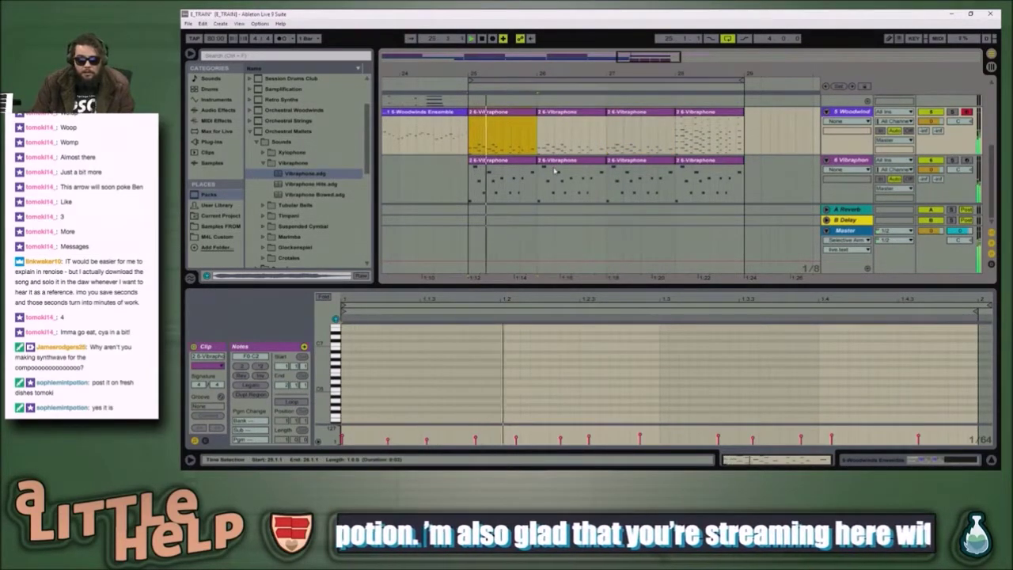
{"action": "key", "text": "ctrl+d"}
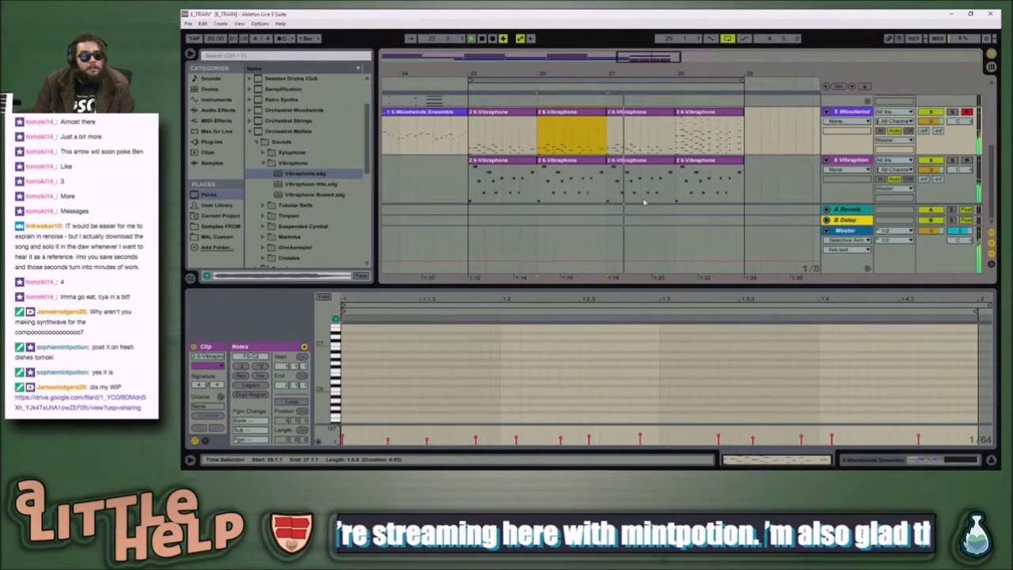
- Switch to the browser, open the Google Drive link shared in the Twitch chat and play synthwave attempt.wav
{"action": "key", "text": "alt+Tab"}
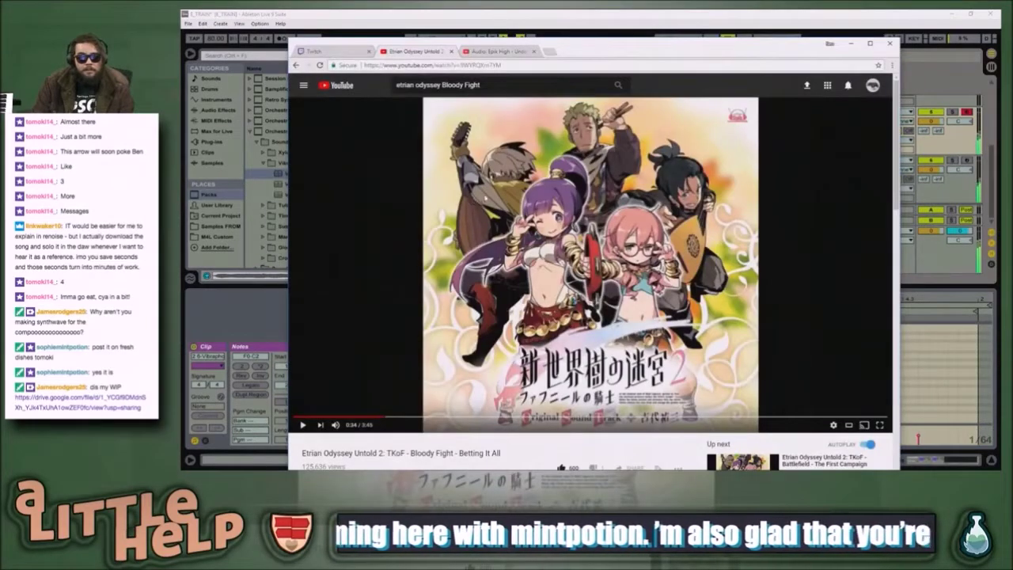
{"action": "left_click", "coordinate": [363, 52]}
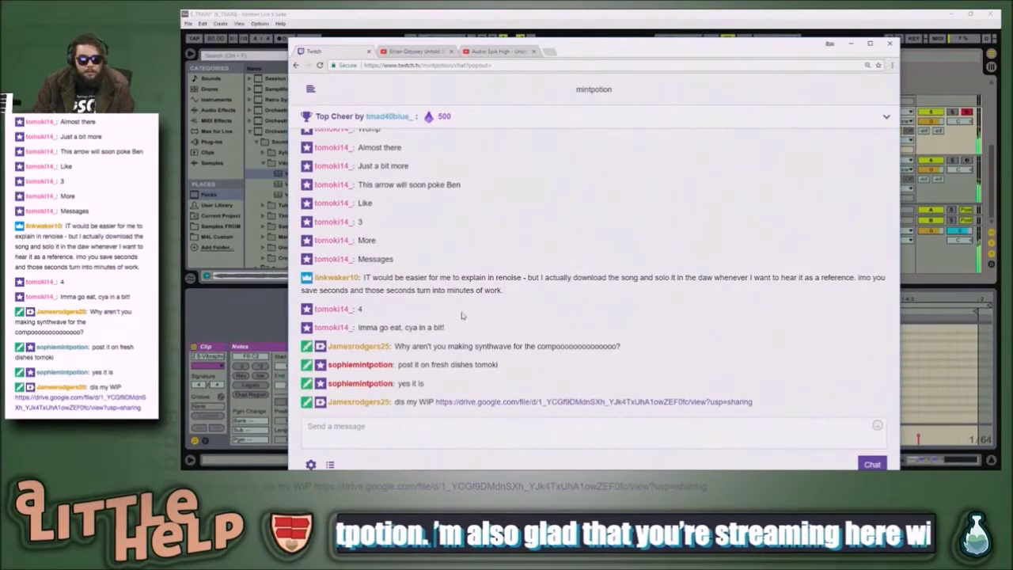
{"action": "key", "text": "alt+Tab"}
{"action": "key", "text": "alt+Tab"}
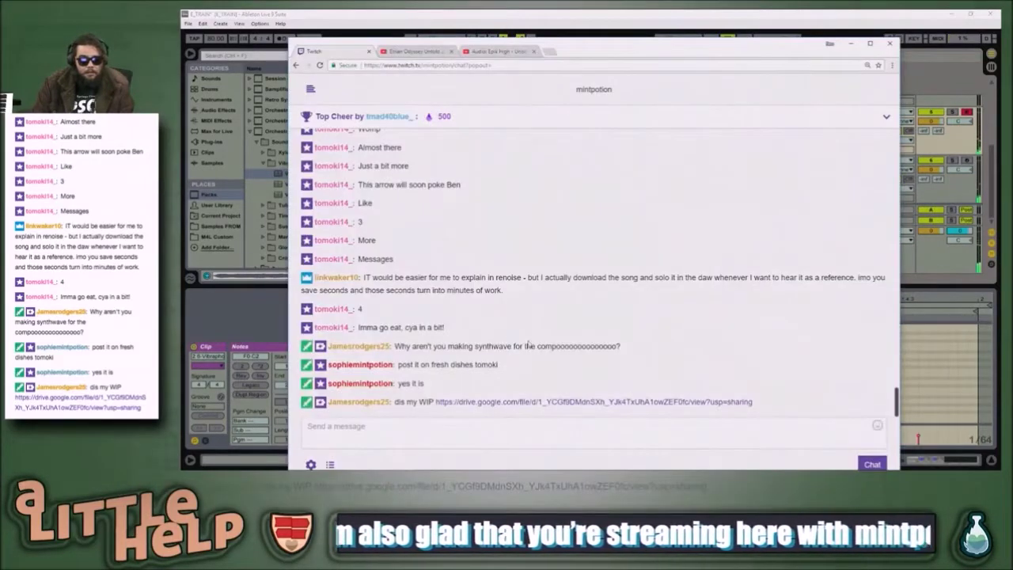
{"action": "middle_click", "coordinate": [568, 401]}
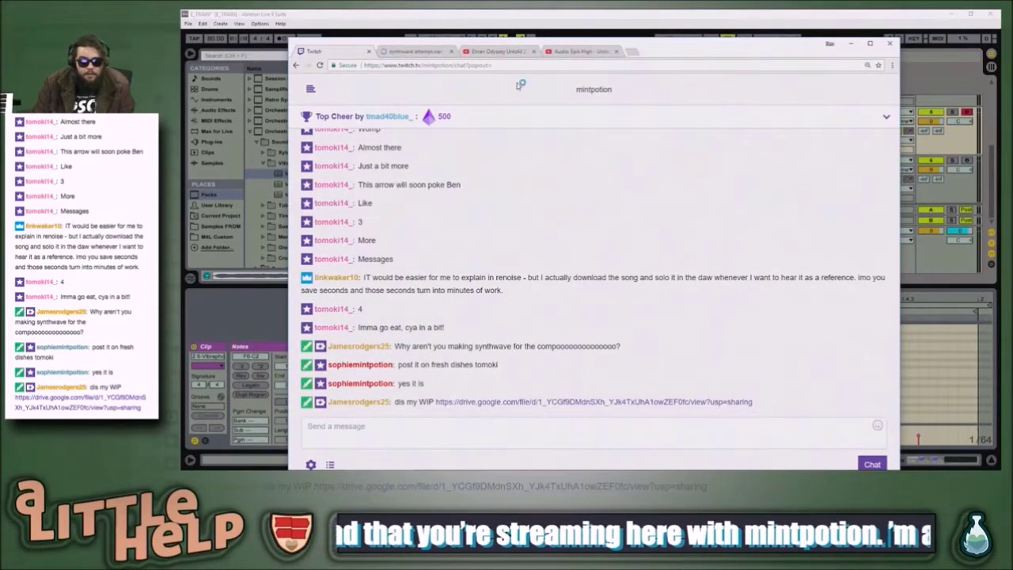
{"action": "left_click", "coordinate": [442, 50]}
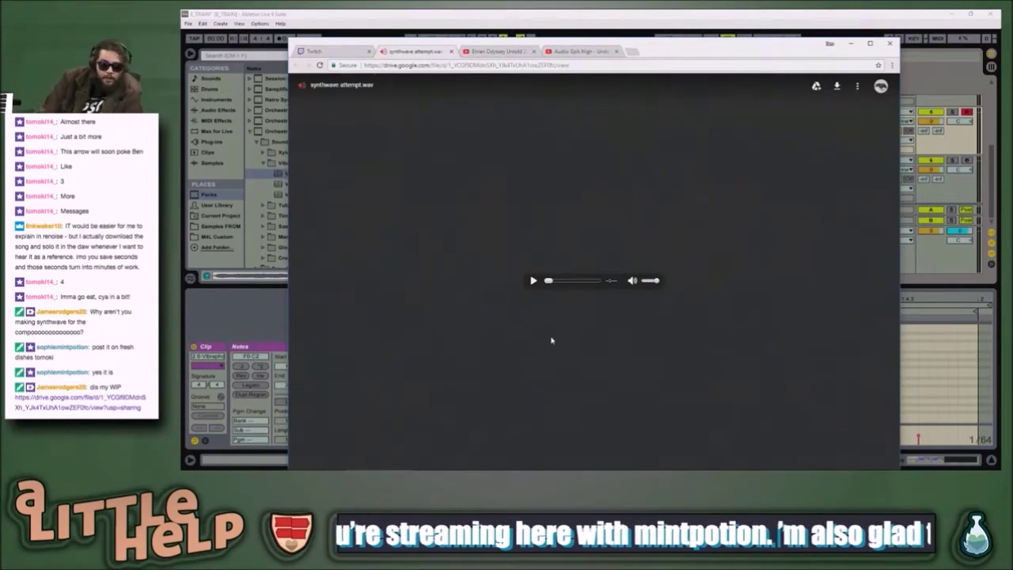
{"action": "left_click", "coordinate": [534, 281]}
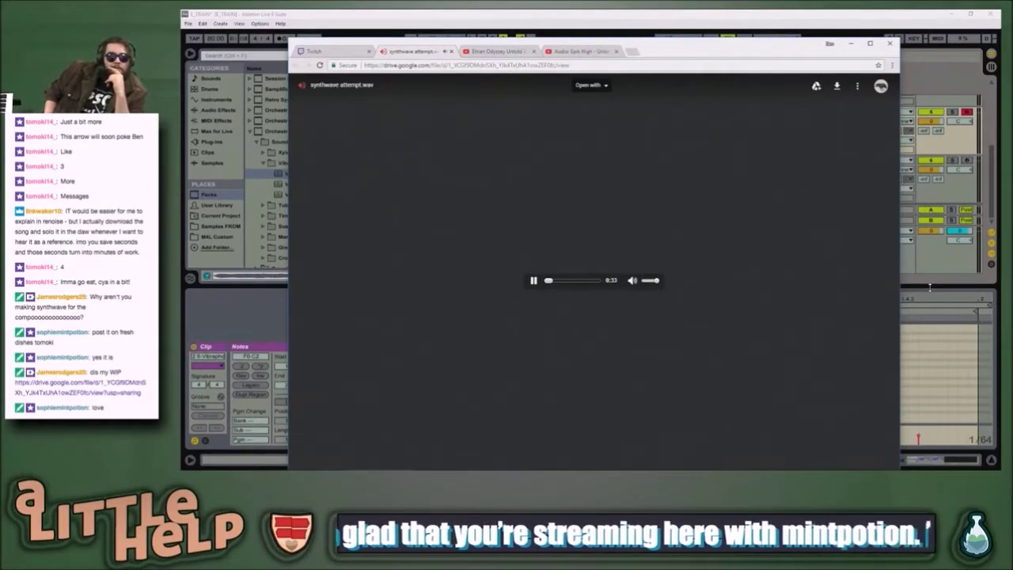
- Switch to the Discord chat window, move and enlarge it, and open the bard_council channel
{"action": "key", "text": "alt+Tab"}
{"action": "key", "text": "alt+Tab"}
{"action": "key", "text": "alt+Tab"}
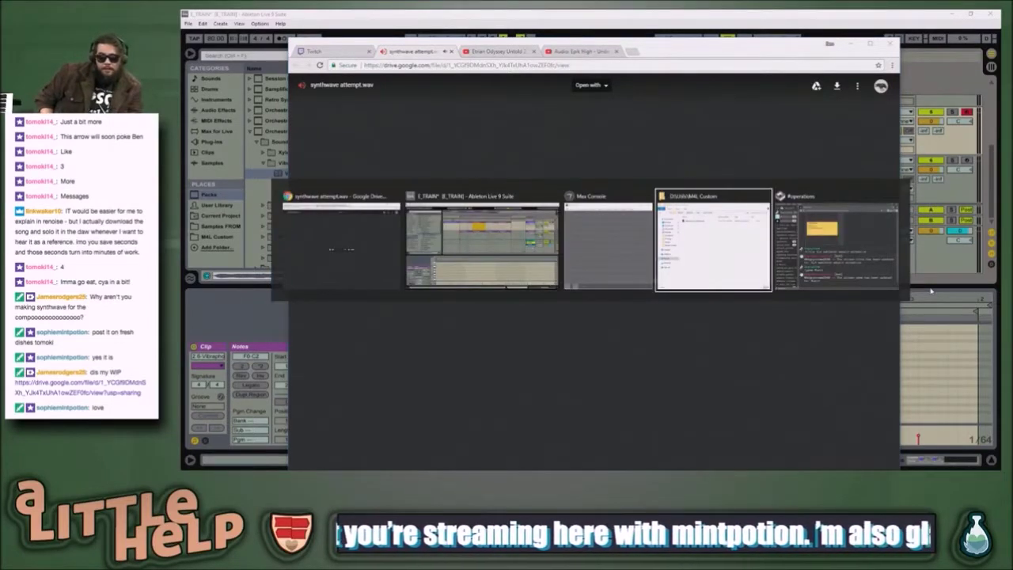
{"action": "key", "text": "alt+Tab"}
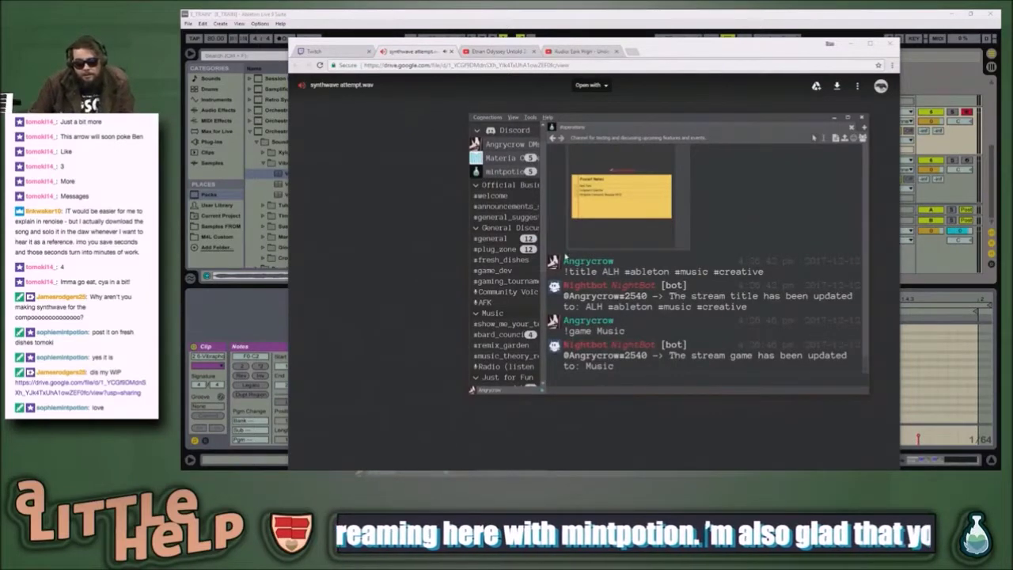
{"action": "left_click_drag", "start_coordinate": [601, 126], "coordinate": [503, 61]}
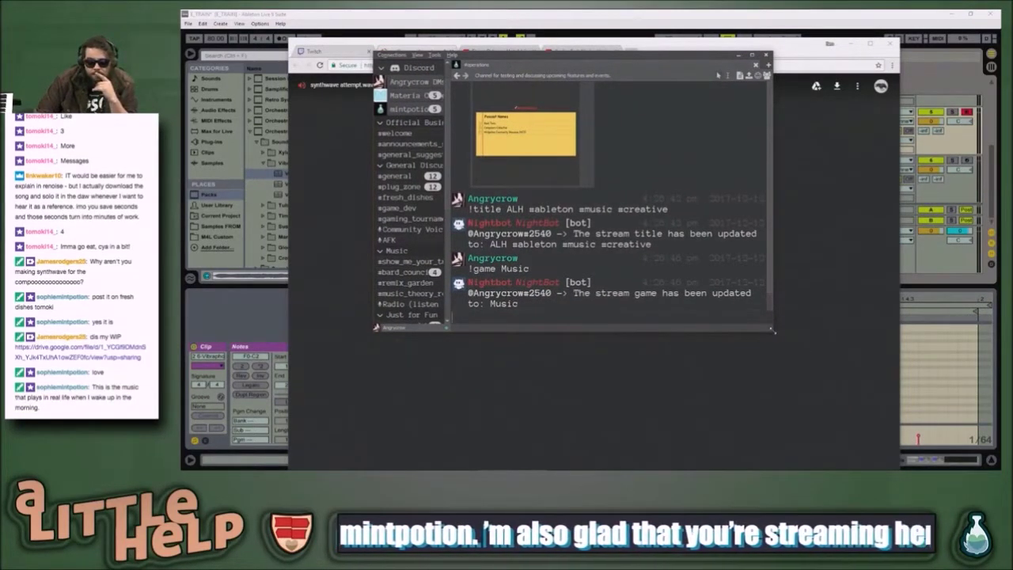
{"action": "left_click_drag", "start_coordinate": [773, 331], "coordinate": [883, 366]}
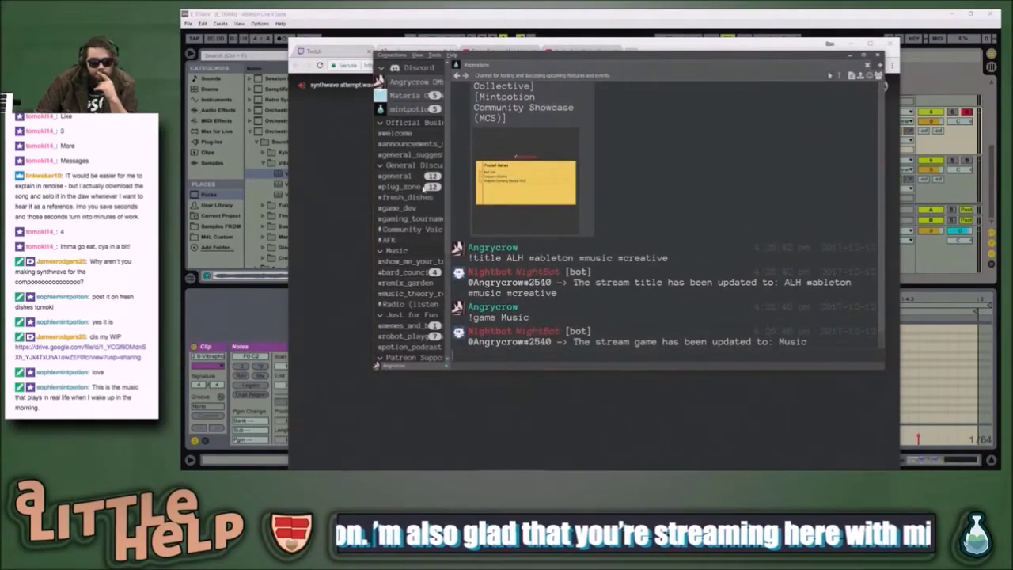
{"action": "scroll", "coordinate": [403, 225], "scroll_direction": "down", "scroll_amount": 3}
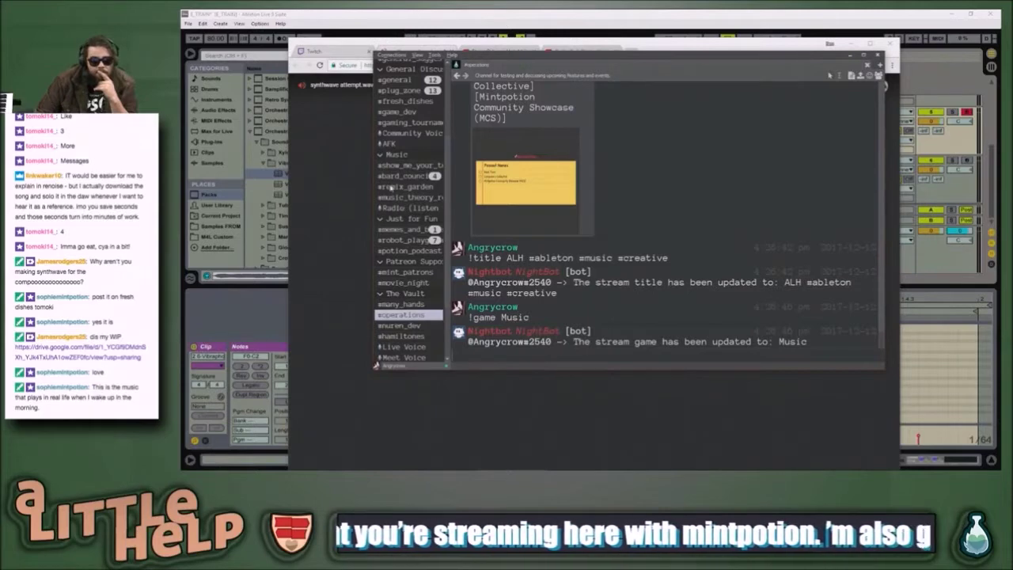
{"action": "left_click", "coordinate": [401, 176]}
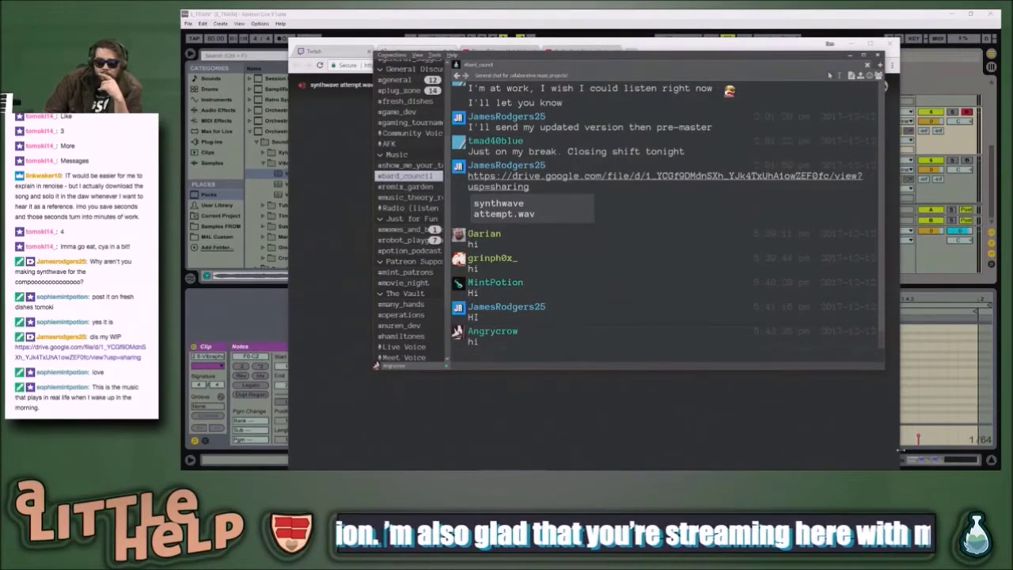
- Read back through the bard_council history from the shared synthwave link past the sidechaining and compression messages
{"action": "scroll", "coordinate": [796, 243], "scroll_direction": "up", "scroll_amount": 1}
{"action": "scroll", "coordinate": [796, 243], "scroll_direction": "up", "scroll_amount": 5}
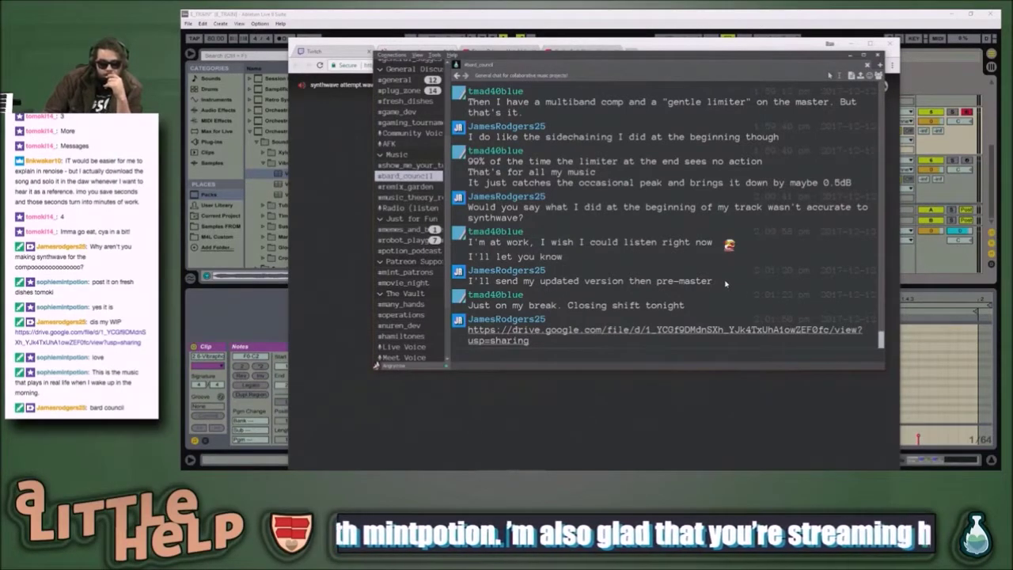
{"action": "scroll", "coordinate": [695, 277], "scroll_direction": "up", "scroll_amount": 3}
{"action": "scroll", "coordinate": [688, 283], "scroll_direction": "up", "scroll_amount": 3}
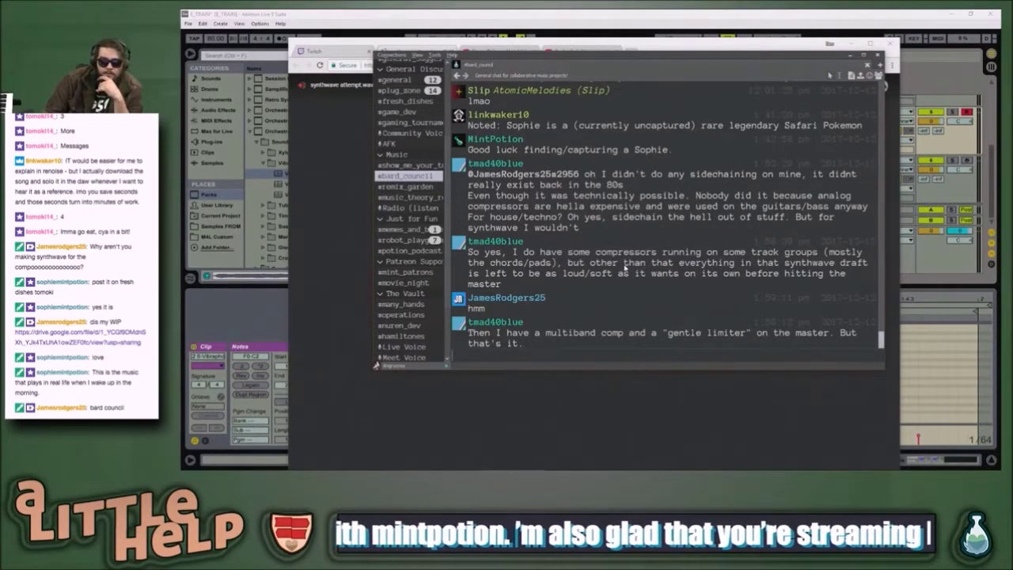
{"action": "scroll", "coordinate": [624, 269], "scroll_direction": "up", "scroll_amount": 3}
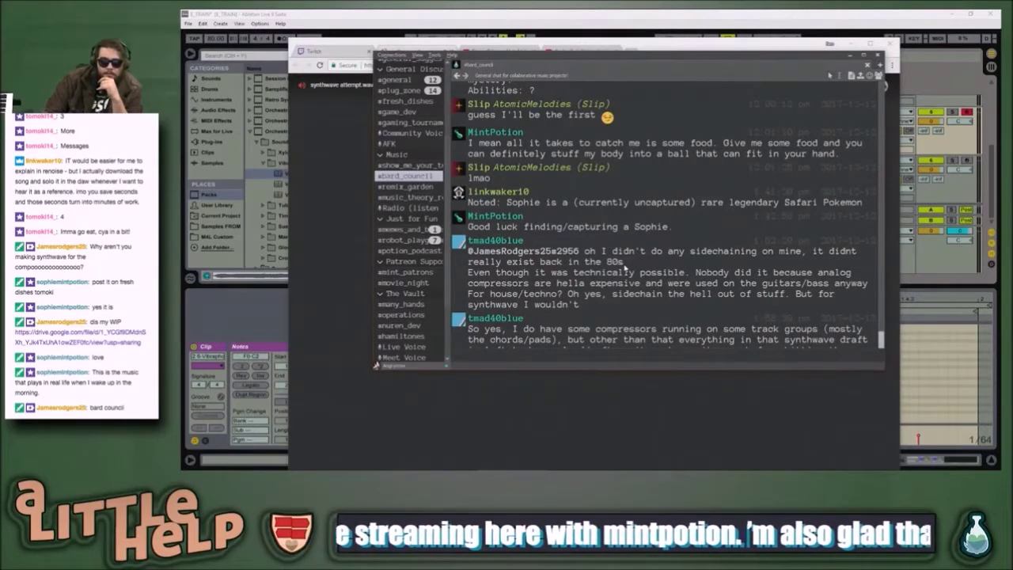
{"action": "scroll", "coordinate": [625, 269], "scroll_direction": "up", "scroll_amount": 3}
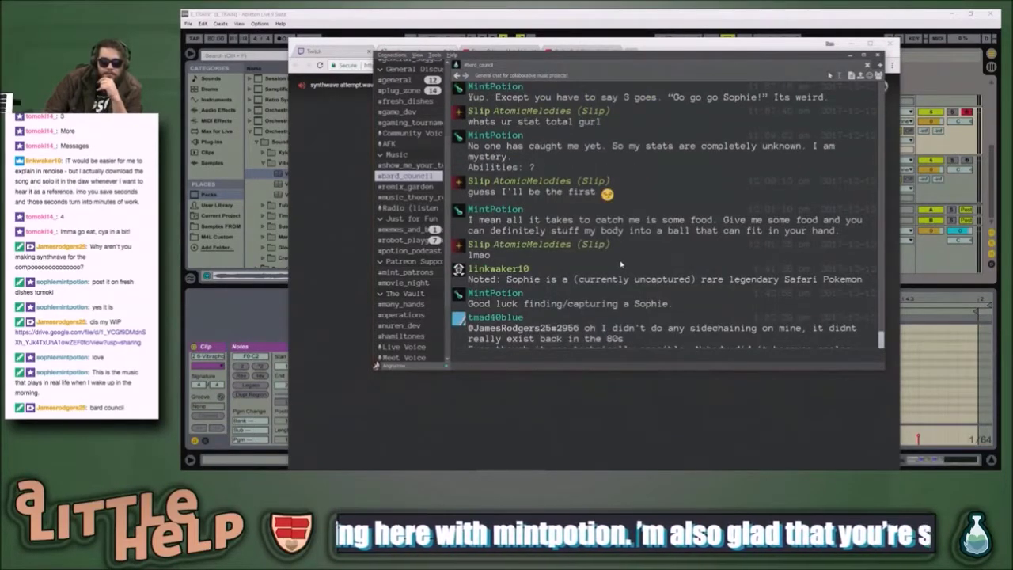
{"action": "scroll", "coordinate": [621, 264], "scroll_direction": "up", "scroll_amount": 5}
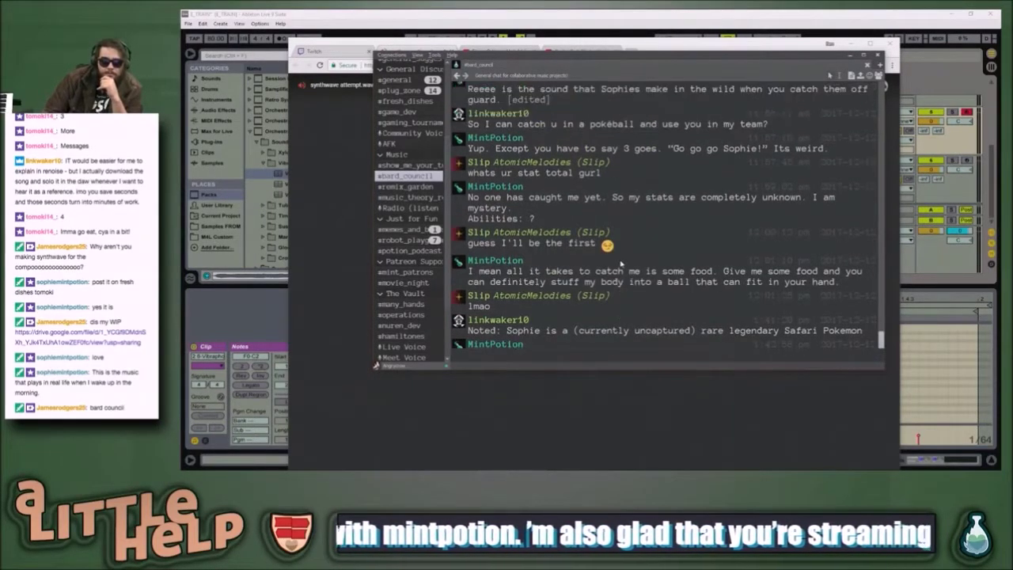
{"action": "scroll", "coordinate": [621, 263], "scroll_direction": "up", "scroll_amount": 2}
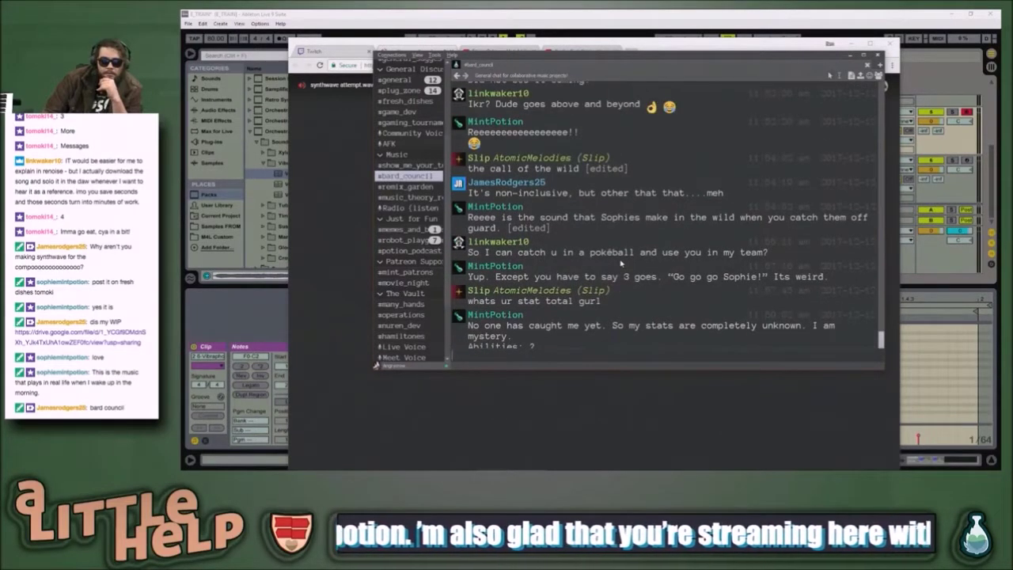
- Check the synthwave attempt.wav player in the browser, and read further back in bard_council through the loudness and vaporwave compo discussion
{"action": "left_click", "coordinate": [354, 202]}
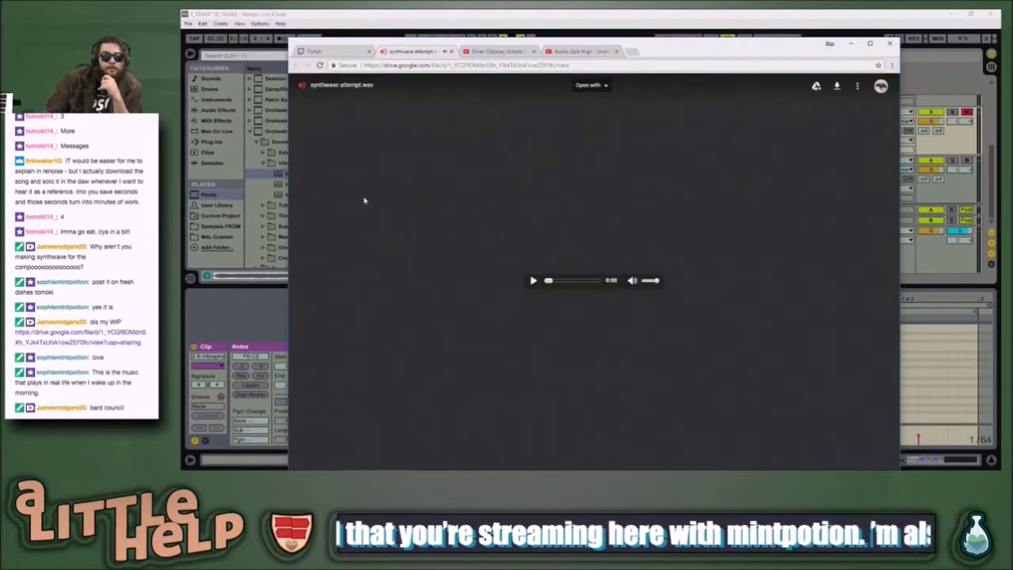
{"action": "key", "text": "alt+Tab"}
{"action": "scroll", "coordinate": [551, 183], "scroll_direction": "up", "scroll_amount": 3}
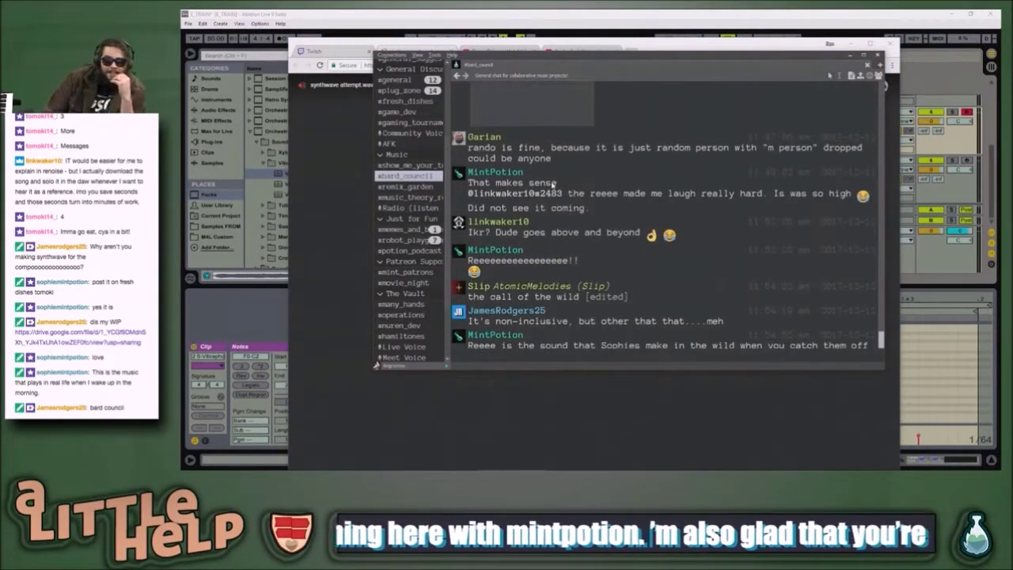
{"action": "scroll", "coordinate": [655, 229], "scroll_direction": "up", "scroll_amount": 5}
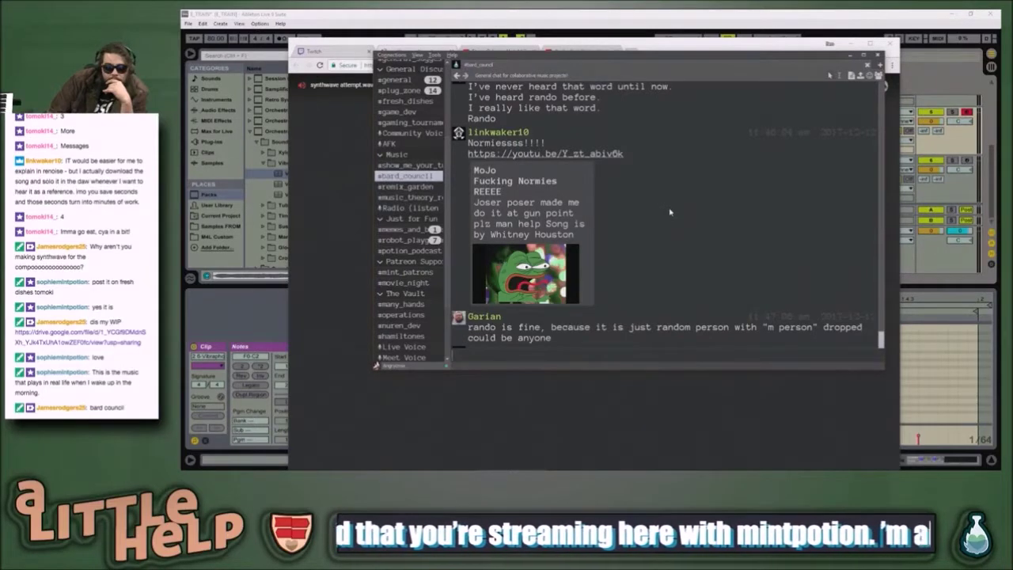
{"action": "scroll", "coordinate": [669, 213], "scroll_direction": "up", "scroll_amount": 3}
{"action": "scroll", "coordinate": [670, 212], "scroll_direction": "up", "scroll_amount": 2}
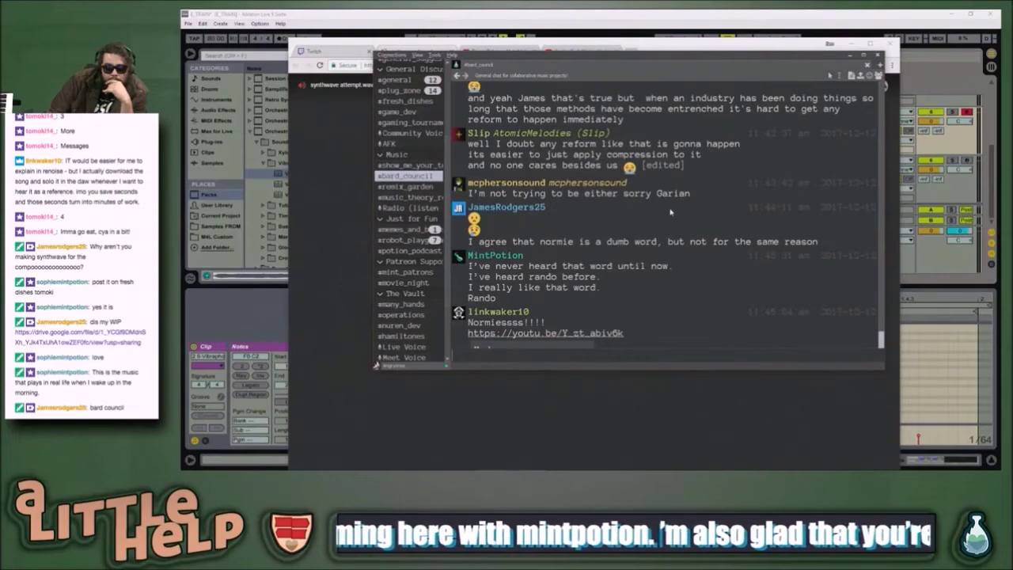
{"action": "scroll", "coordinate": [670, 212], "scroll_direction": "up", "scroll_amount": 6}
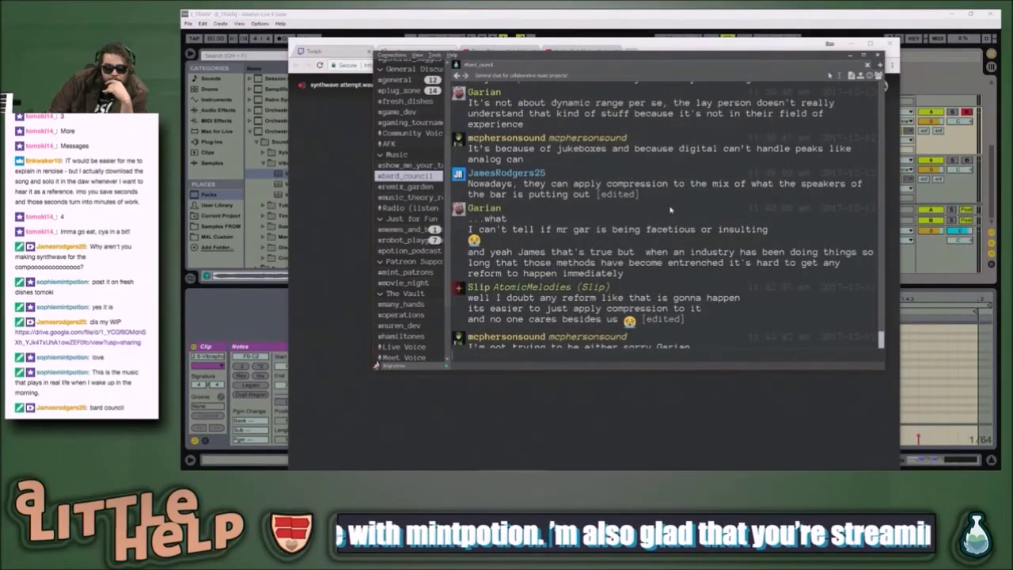
{"action": "scroll", "coordinate": [670, 210], "scroll_direction": "up", "scroll_amount": 4}
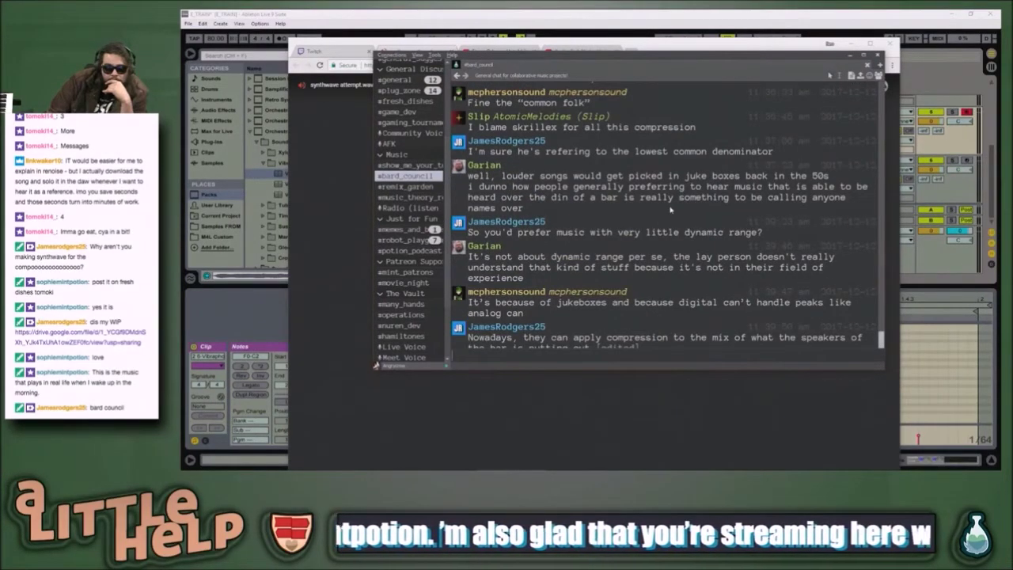
{"action": "scroll", "coordinate": [670, 210], "scroll_direction": "up", "scroll_amount": 8}
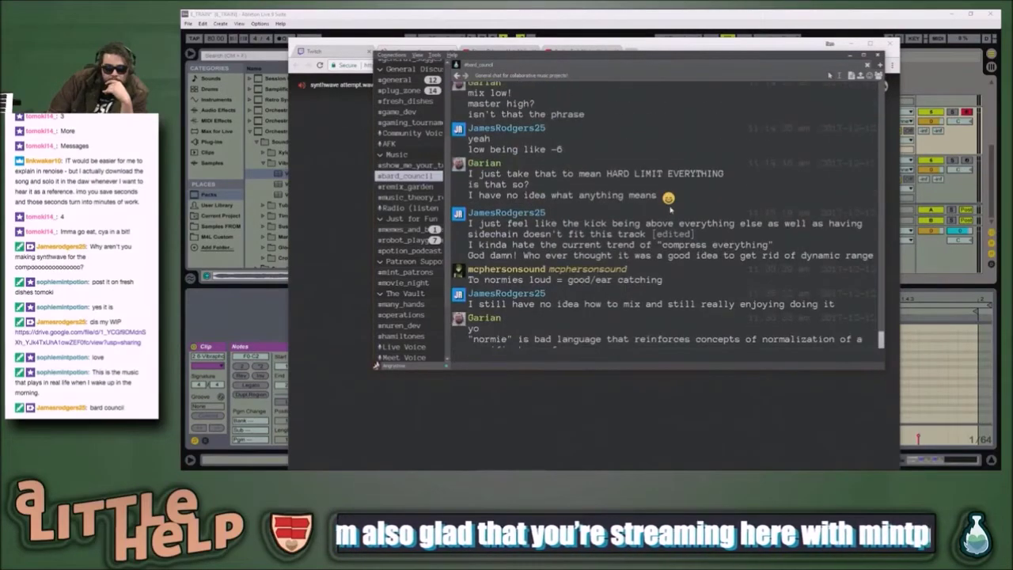
{"action": "scroll", "coordinate": [670, 210], "scroll_direction": "up", "scroll_amount": 5}
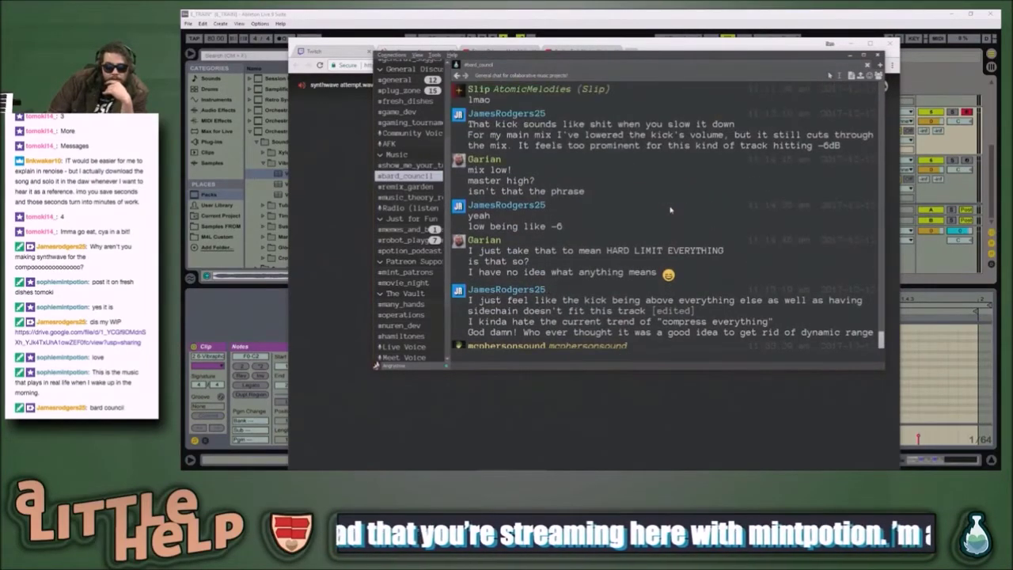
{"action": "scroll", "coordinate": [669, 210], "scroll_direction": "up", "scroll_amount": 2}
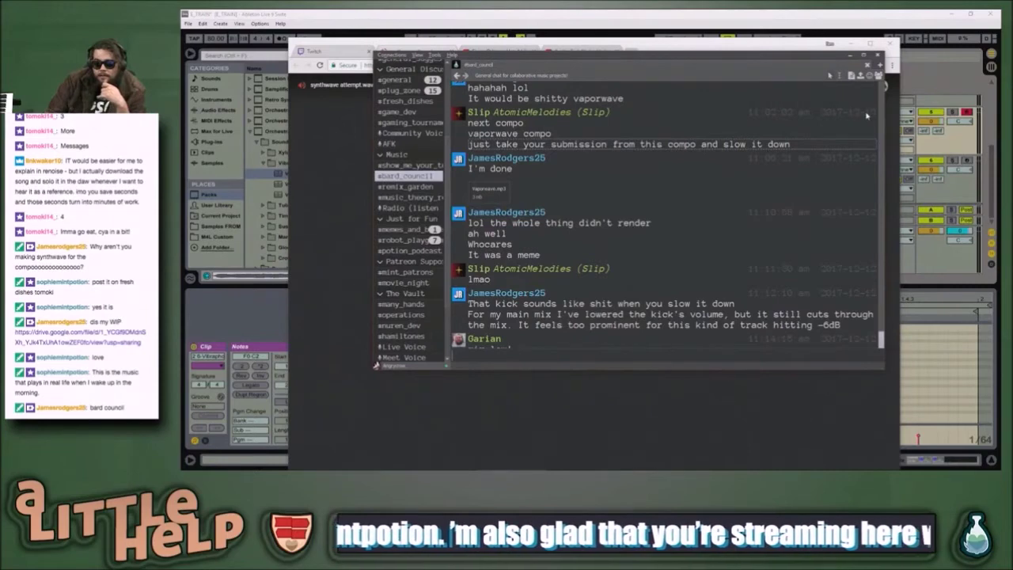
{"action": "scroll", "coordinate": [866, 116], "scroll_direction": "up", "scroll_amount": 4}
{"action": "scroll", "coordinate": [815, 158], "scroll_direction": "down", "scroll_amount": 1}
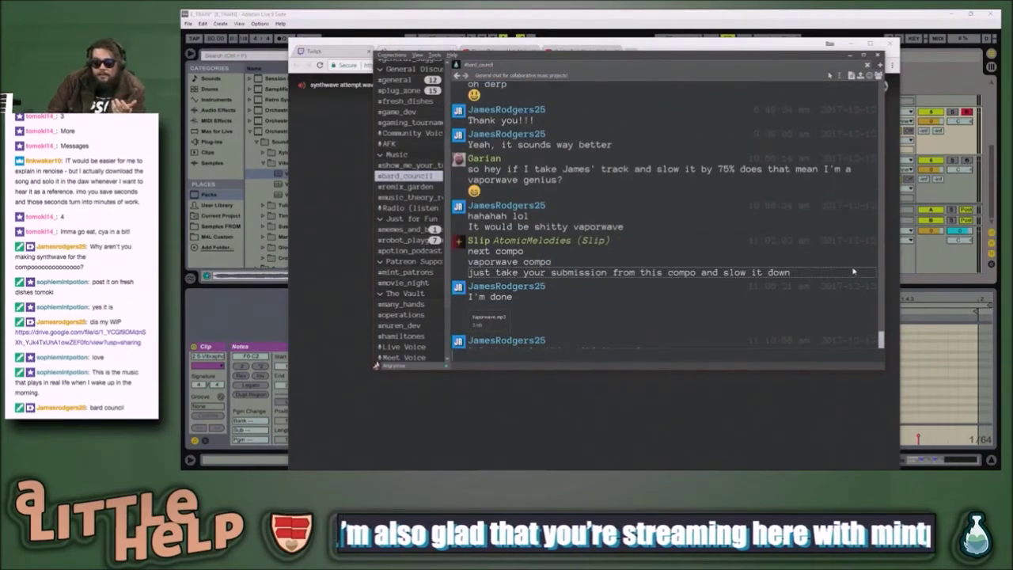
{"action": "scroll", "coordinate": [852, 269], "scroll_direction": "down", "scroll_amount": 3}
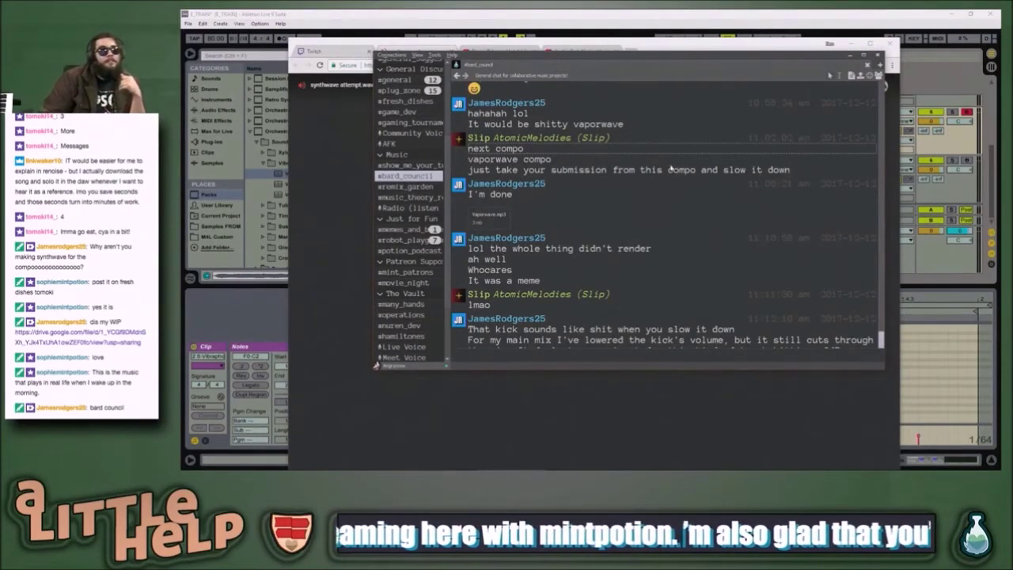
- Check today's date on the system clock, and look at the Twitch chat and the synthwave attempt.wav page in the browser
{"action": "key", "text": "super"}
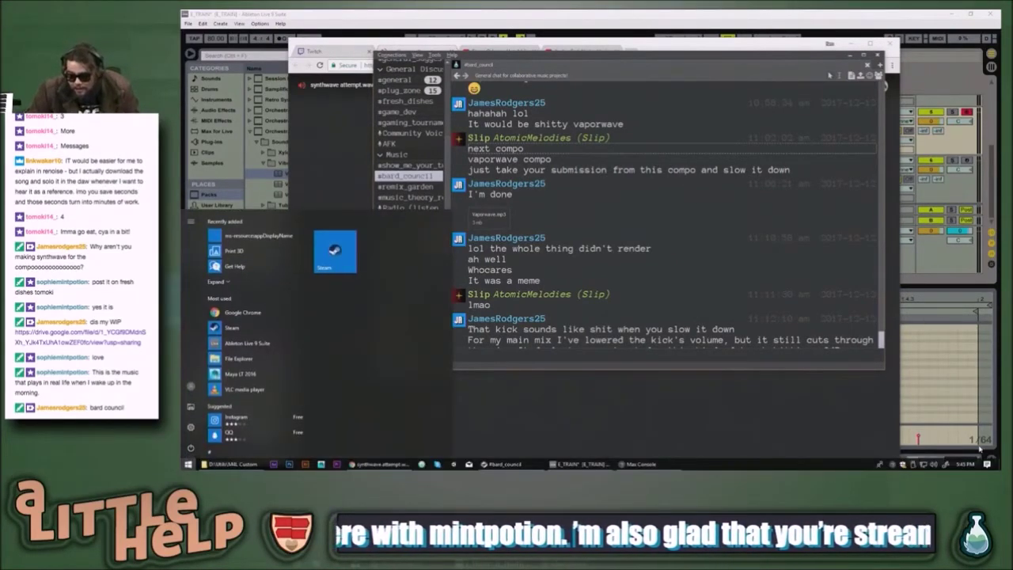
{"action": "mouse_move", "coordinate": [964, 466]}
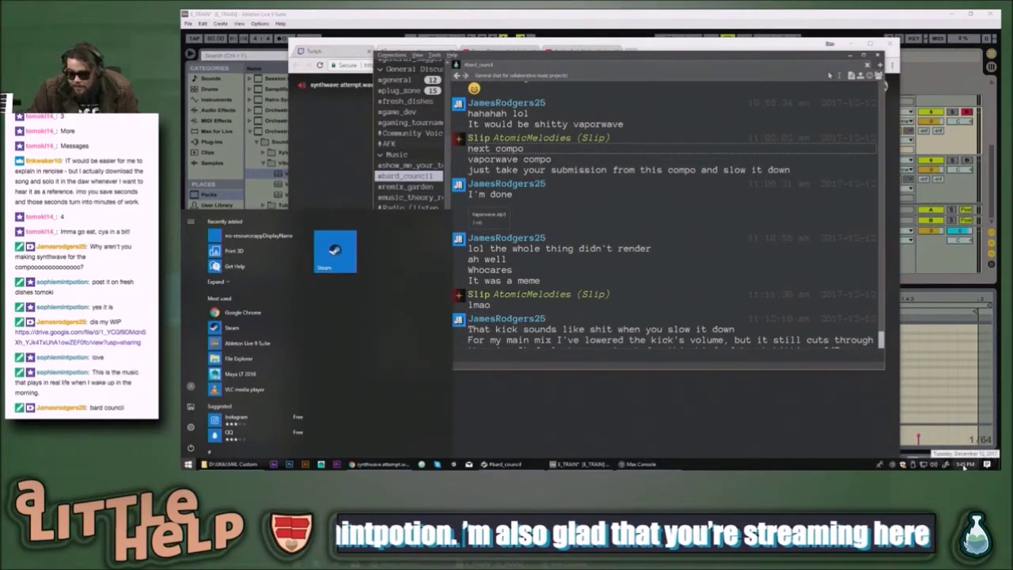
{"action": "left_click", "coordinate": [780, 414]}
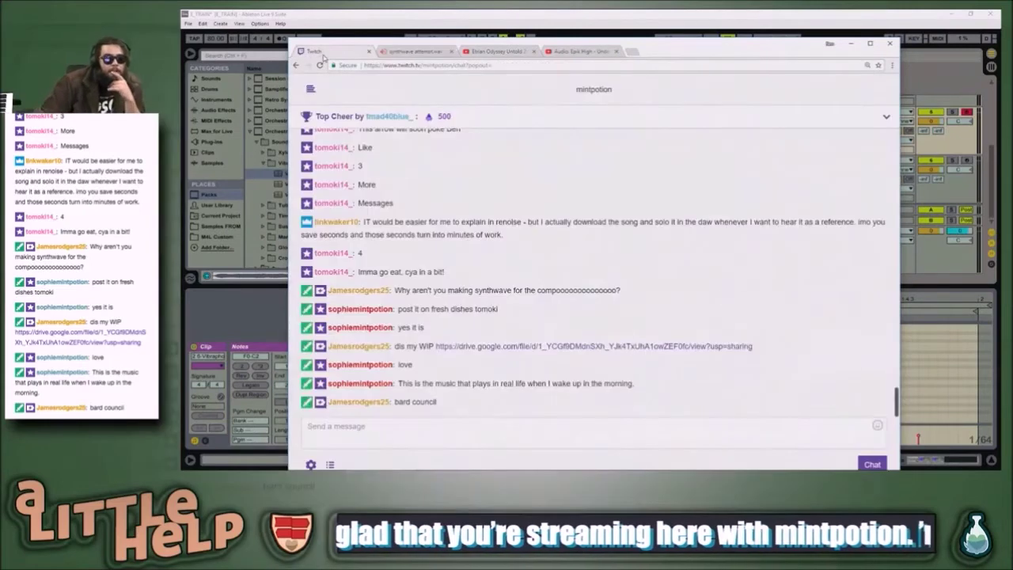
{"action": "left_click", "coordinate": [324, 52]}
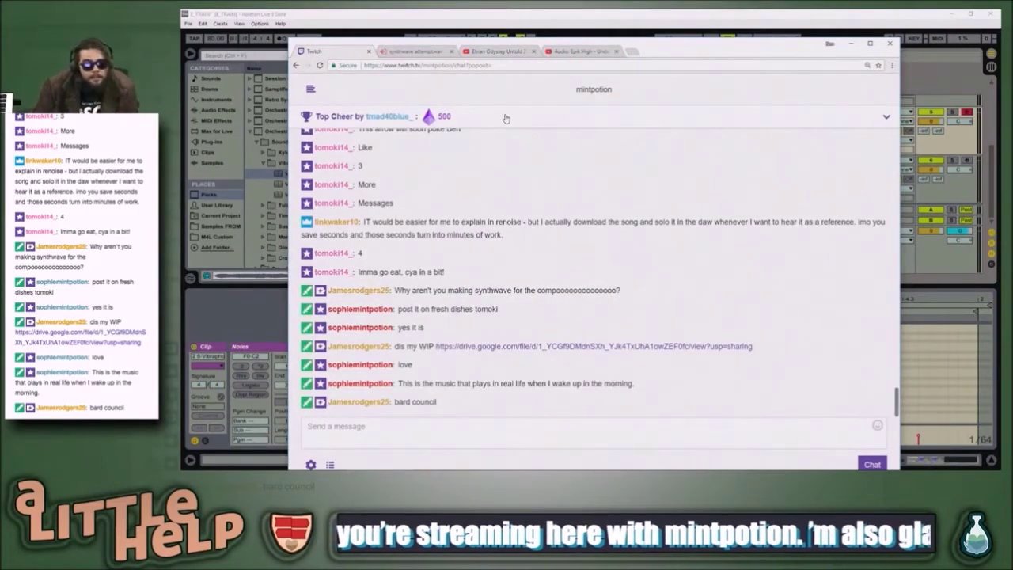
{"action": "left_click", "coordinate": [420, 51]}
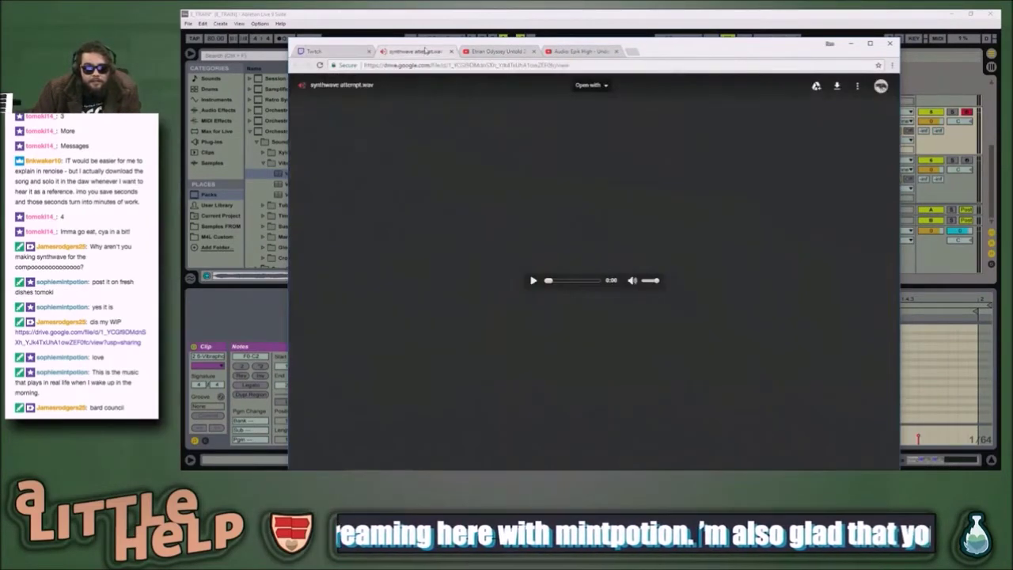
- Switch back to Ableton Live, play the bar 25 section from the vibraphone track and stop playback
{"action": "left_click", "coordinate": [445, 25]}
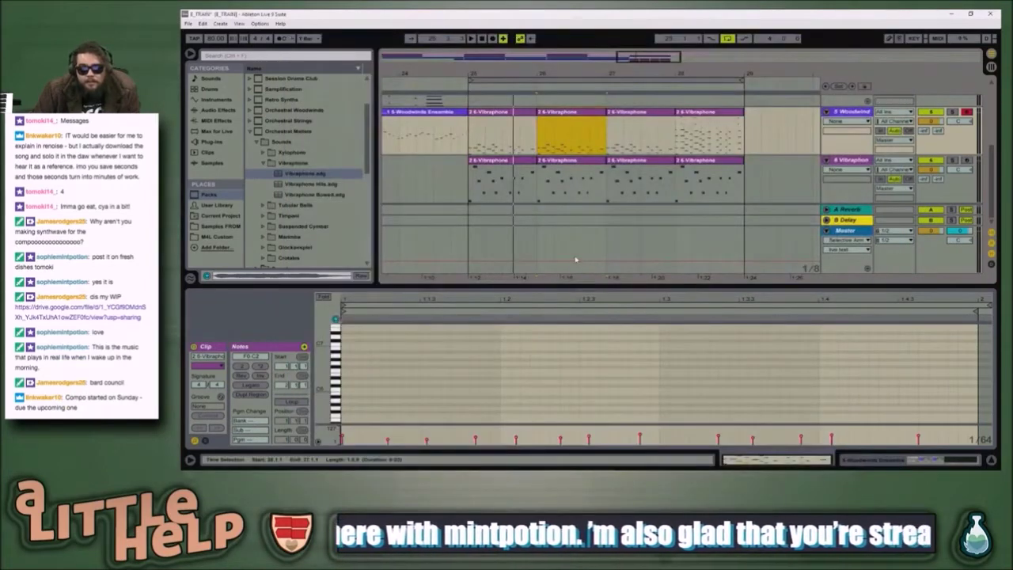
{"action": "left_click", "coordinate": [494, 184]}
{"action": "key", "text": "space"}
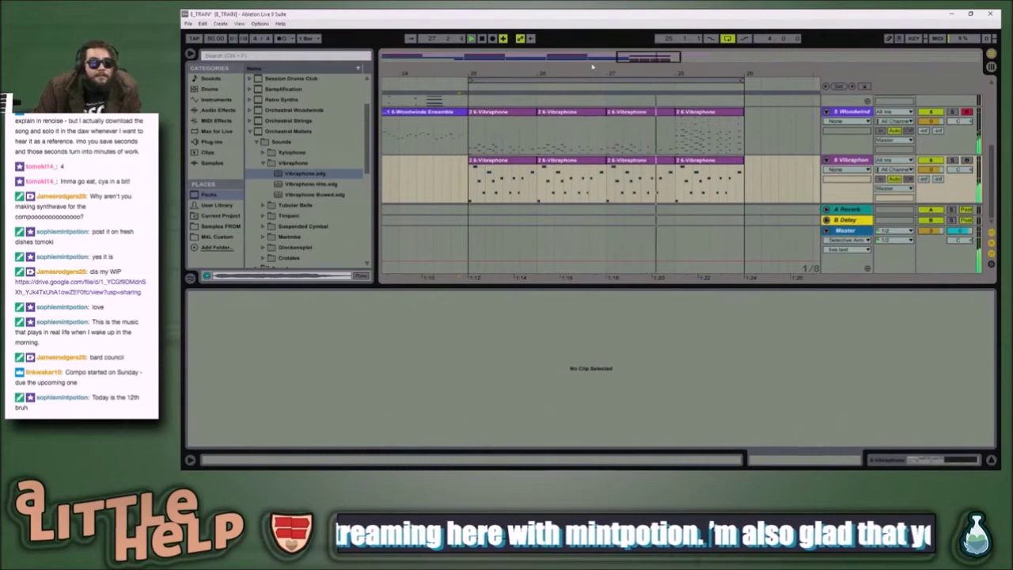
{"action": "key", "text": "space"}
- Switch to the Discord chat window, find the music project screenshot further back in bard_council, and open it in the browser
{"action": "key", "text": "alt+Tab"}
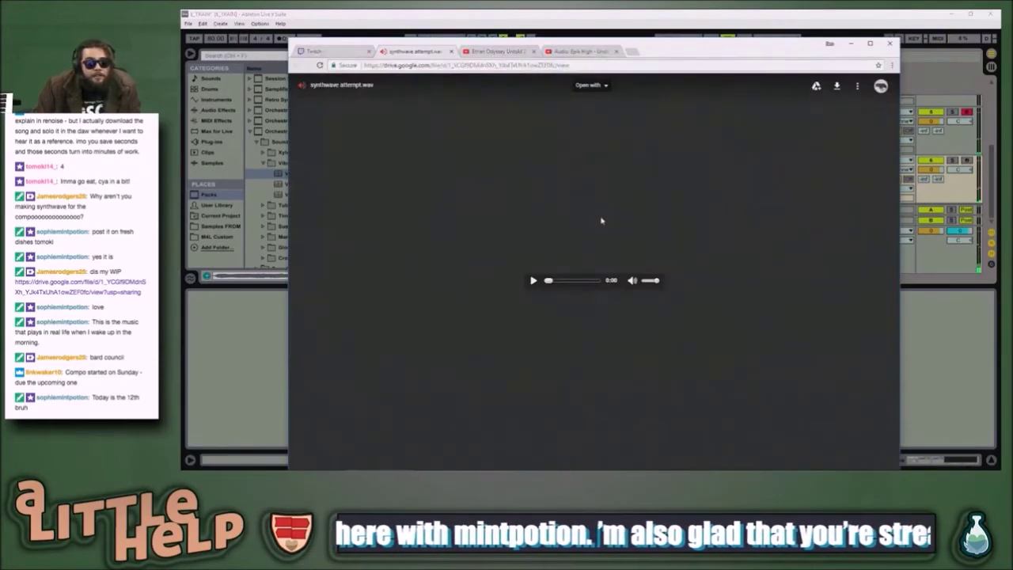
{"action": "key", "text": "alt+Tab"}
{"action": "key", "text": "alt+Tab"}
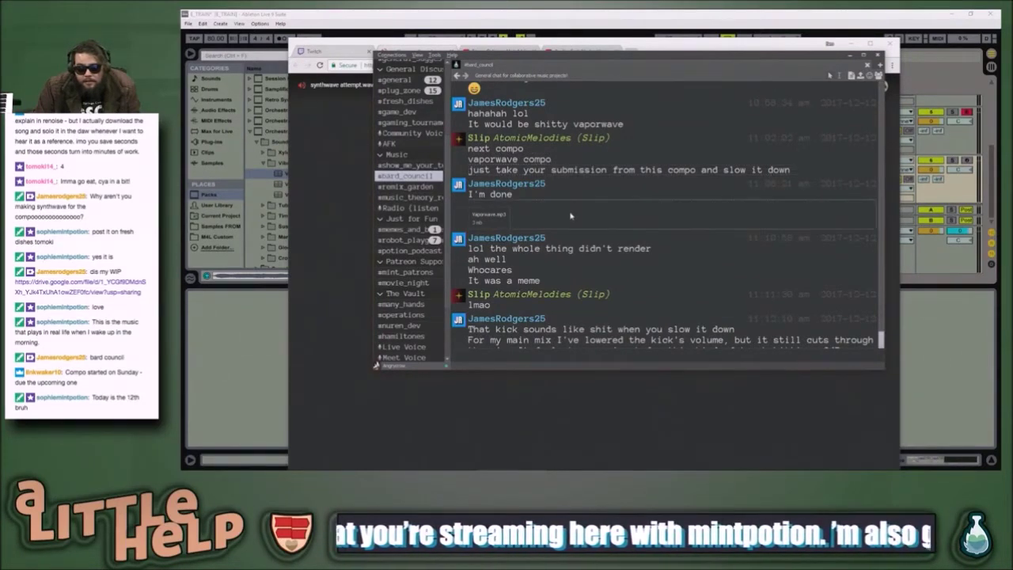
{"action": "scroll", "coordinate": [540, 204], "scroll_direction": "up", "scroll_amount": 3}
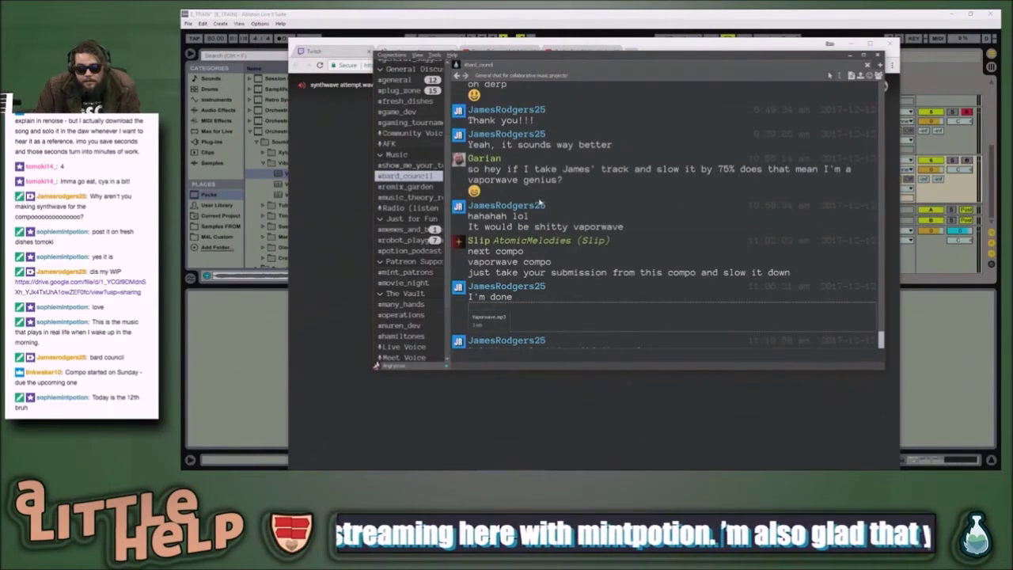
{"action": "scroll", "coordinate": [540, 204], "scroll_direction": "up", "scroll_amount": 10}
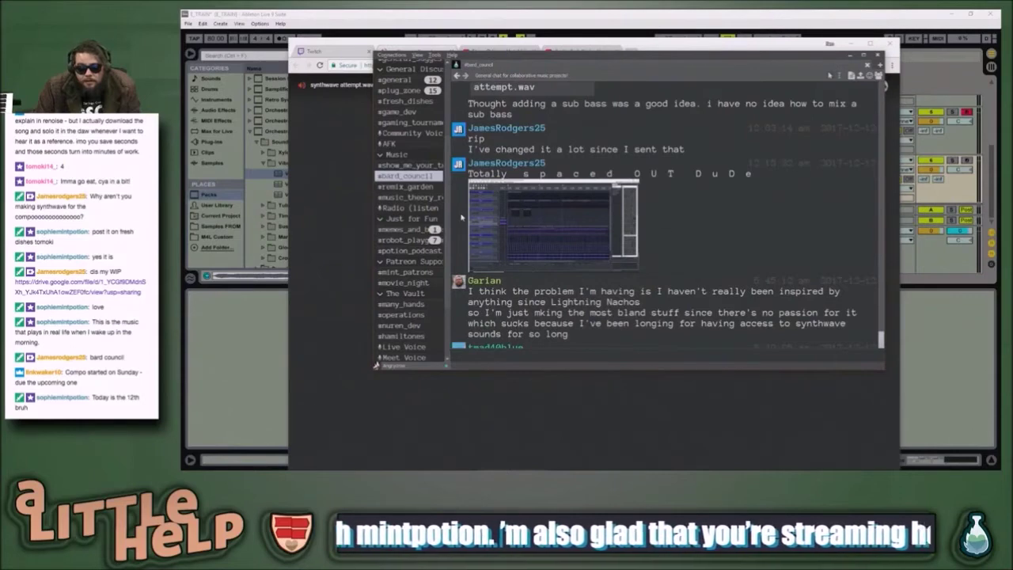
{"action": "left_click", "coordinate": [564, 220]}
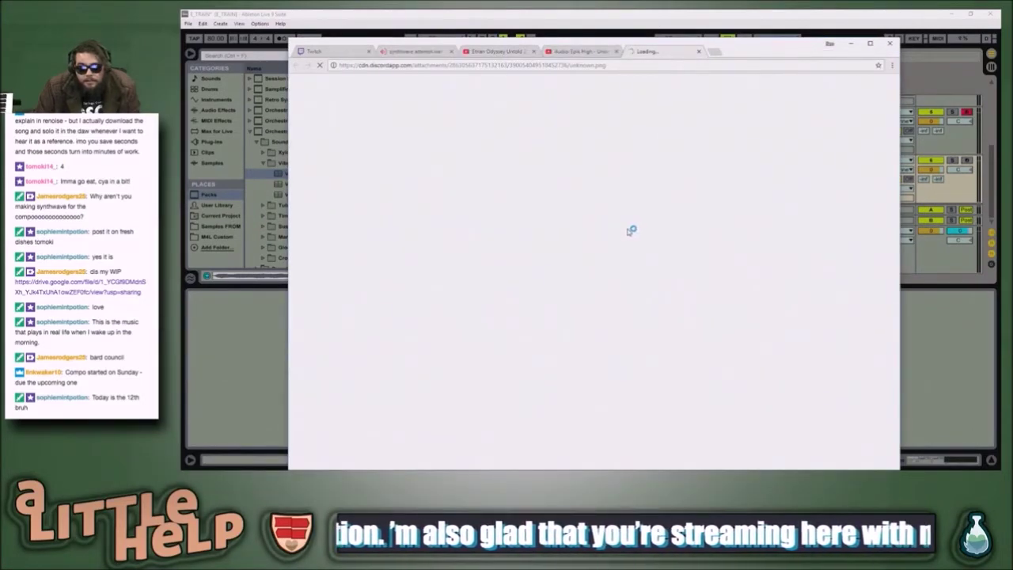
- Examine the REAPER project screenshot up close for its tracks and timeline, and as a whole for the song's arrangement
{"action": "scroll", "coordinate": [696, 283], "scroll_direction": "up", "scroll_amount": 5}
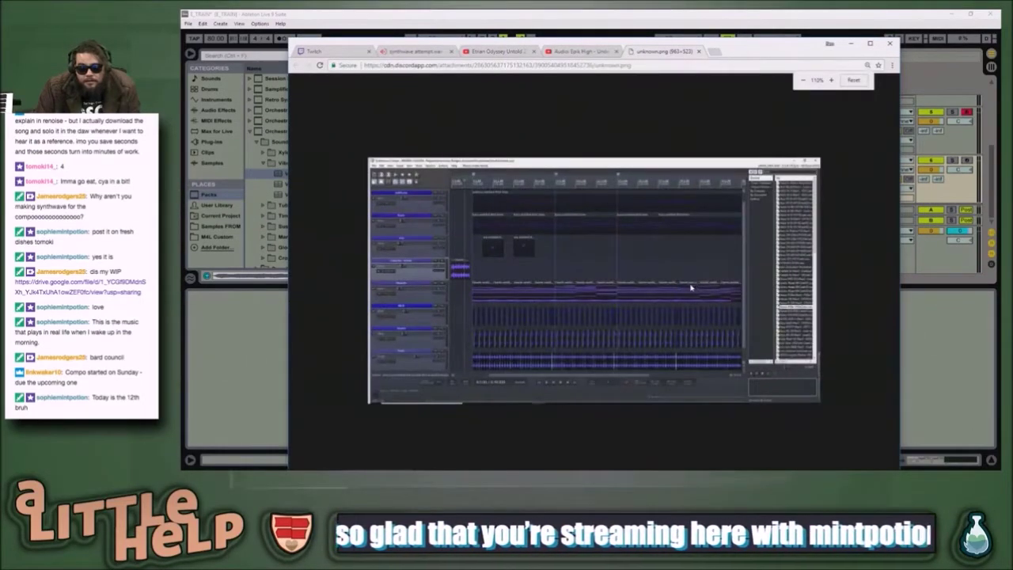
{"action": "scroll", "coordinate": [663, 301], "scroll_direction": "up", "scroll_amount": 2}
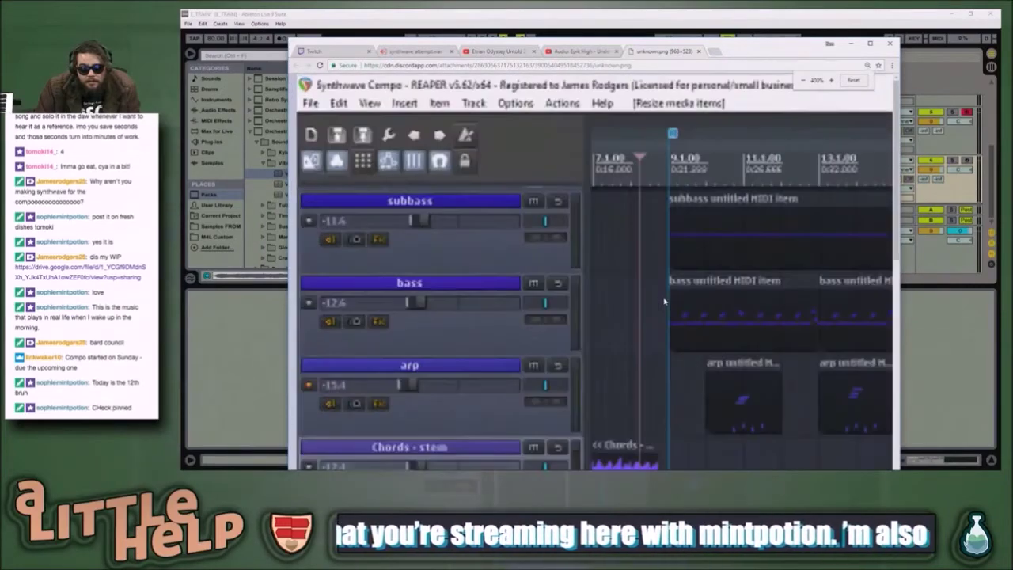
{"action": "scroll", "coordinate": [664, 301], "scroll_direction": "up", "scroll_amount": 1}
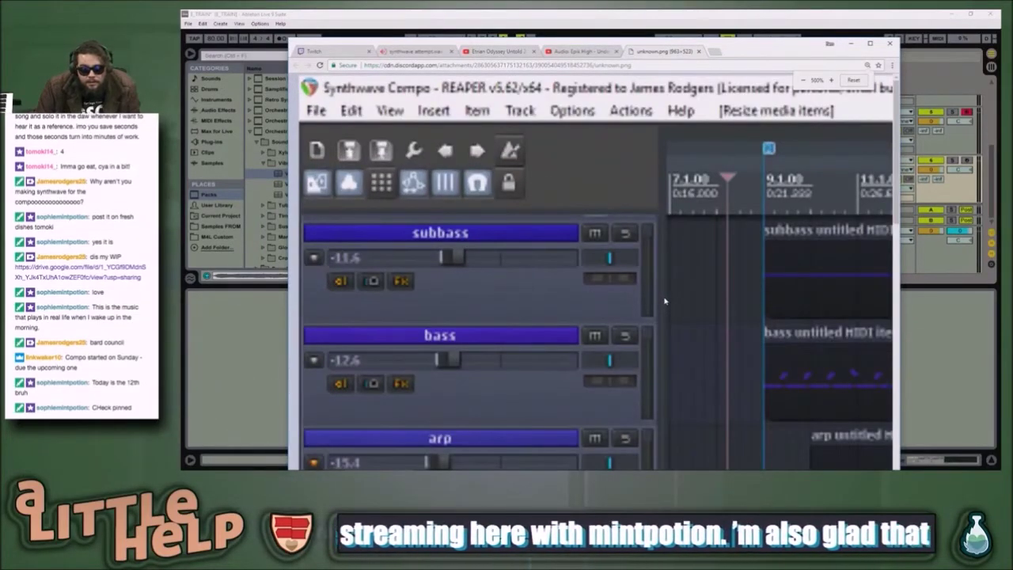
{"action": "scroll", "coordinate": [665, 300], "scroll_direction": "down", "scroll_amount": 1}
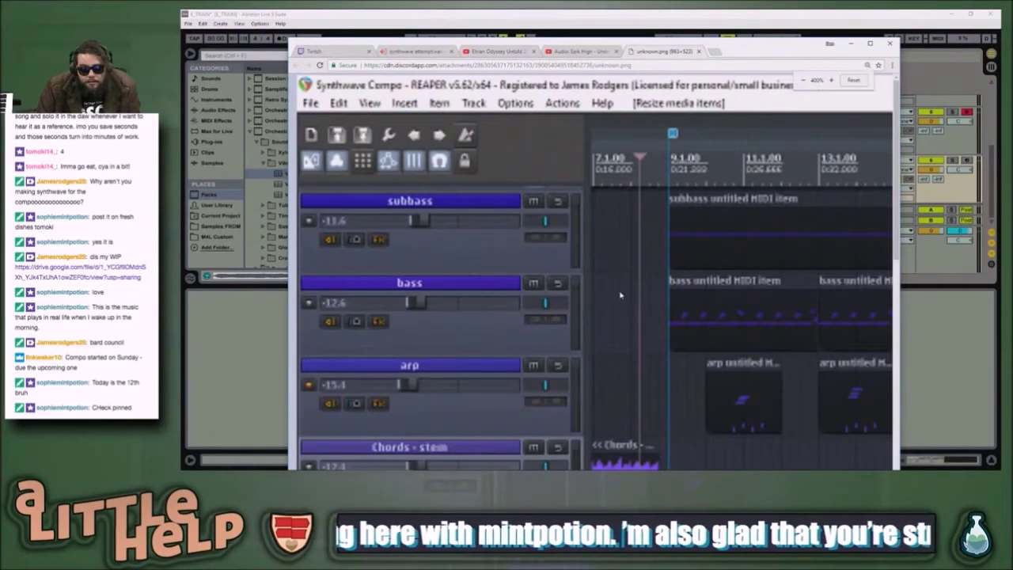
{"action": "scroll", "coordinate": [613, 294], "scroll_direction": "down", "scroll_amount": 1}
{"action": "scroll", "coordinate": [608, 293], "scroll_direction": "down", "scroll_amount": 1}
{"action": "scroll", "coordinate": [608, 293], "scroll_direction": "up", "scroll_amount": 2}
{"action": "scroll", "coordinate": [608, 293], "scroll_direction": "down", "scroll_amount": 3}
{"action": "scroll", "coordinate": [608, 293], "scroll_direction": "down", "scroll_amount": 2}
{"action": "scroll", "coordinate": [608, 293], "scroll_direction": "down", "scroll_amount": 3}
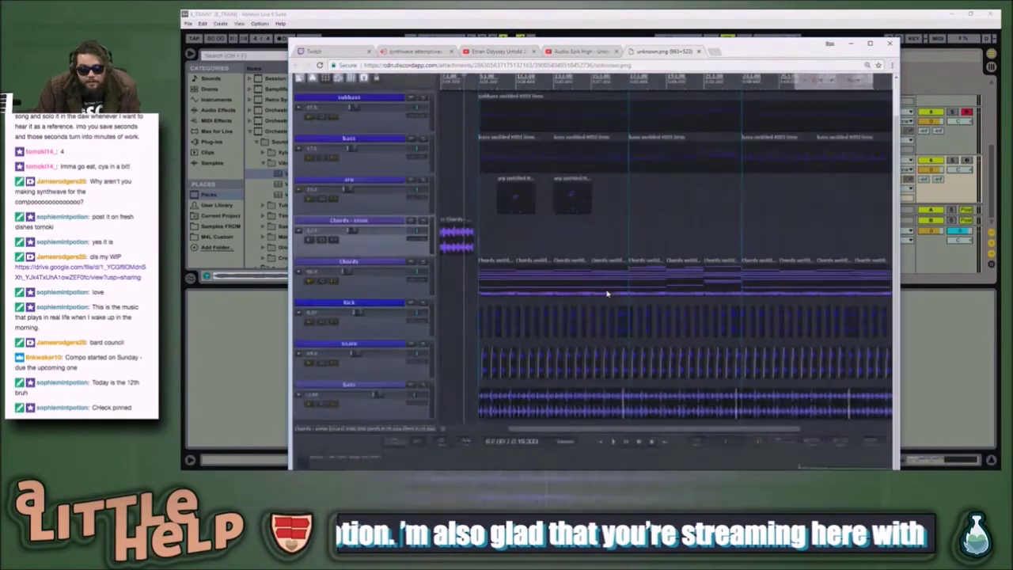
{"action": "scroll", "coordinate": [606, 322], "scroll_direction": "down", "scroll_amount": 3}
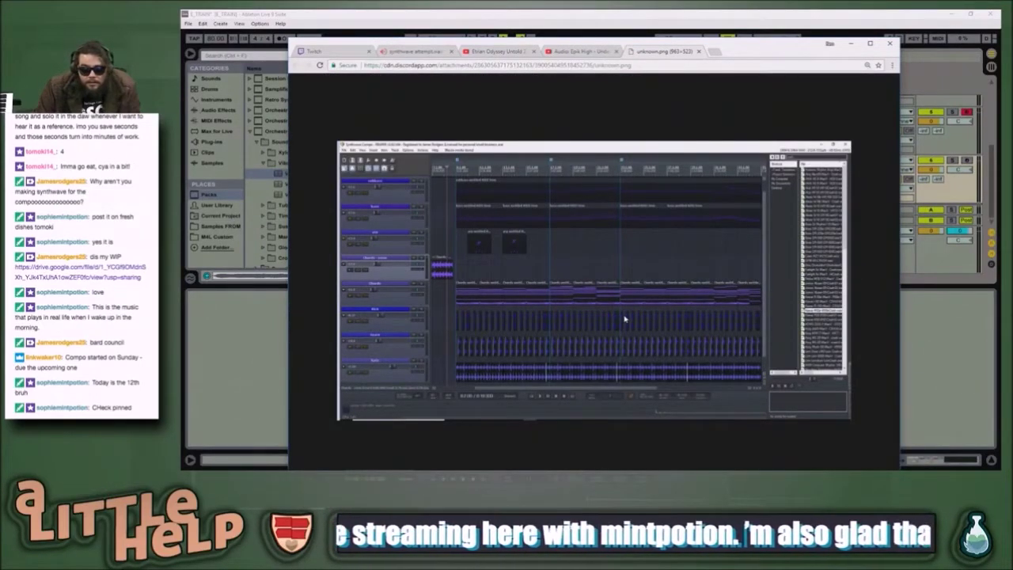
{"action": "scroll", "coordinate": [335, 145], "scroll_direction": "up", "scroll_amount": 2}
{"action": "scroll", "coordinate": [483, 209], "scroll_direction": "down", "scroll_amount": 3}
{"action": "scroll", "coordinate": [492, 215], "scroll_direction": "up", "scroll_amount": 1}
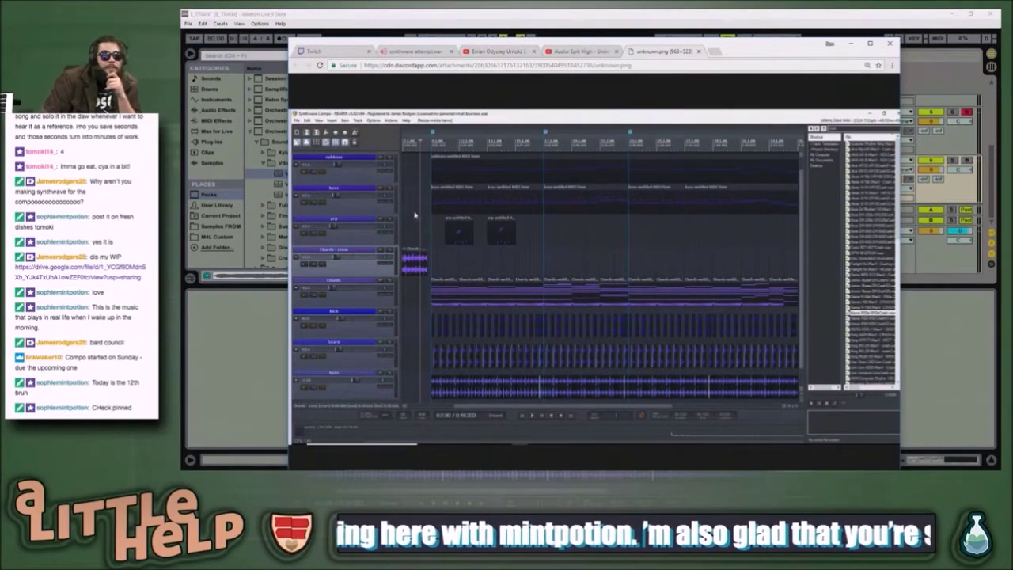
{"action": "key", "text": "alt+Tab"}
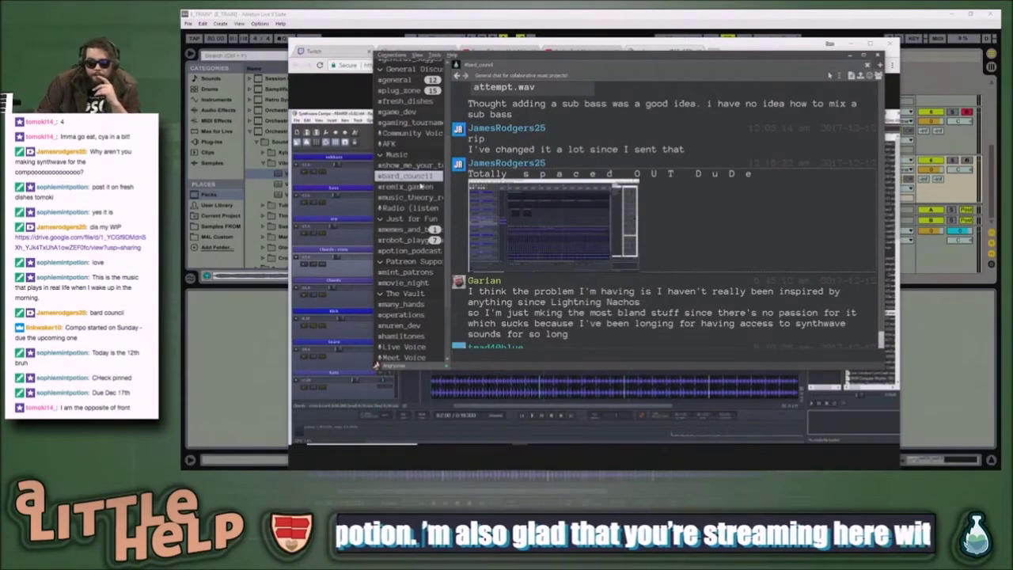
{"action": "right_click", "coordinate": [420, 179]}
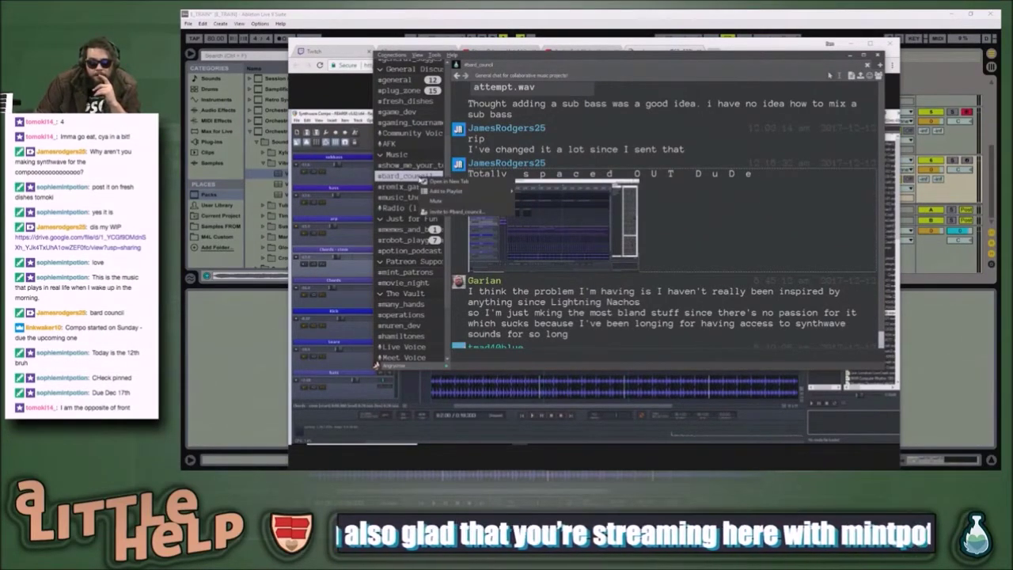
{"action": "left_click", "coordinate": [408, 179]}
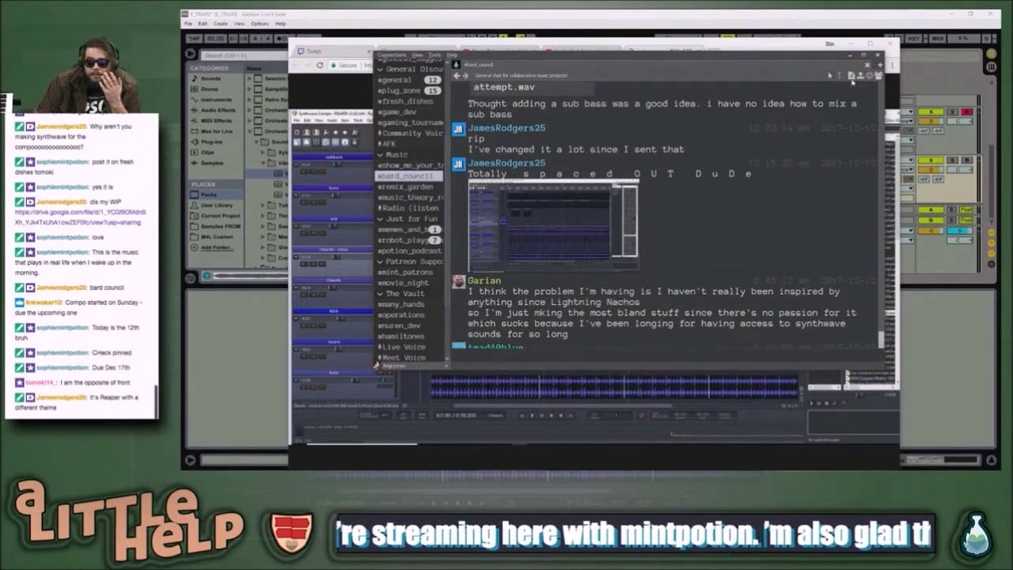
{"action": "left_click", "coordinate": [851, 76]}
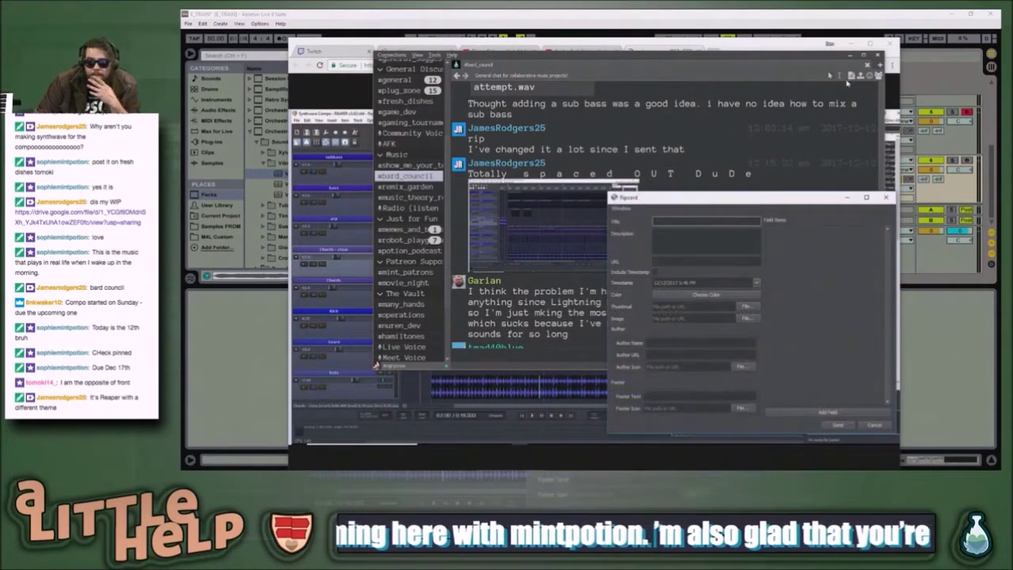
{"action": "left_click", "coordinate": [875, 425]}
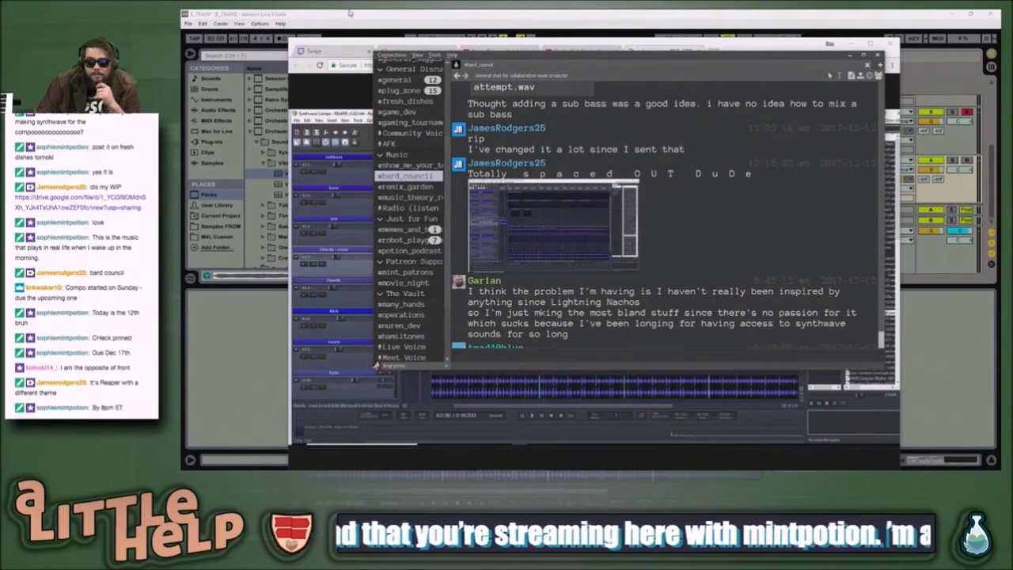
{"action": "left_click", "coordinate": [332, 45]}
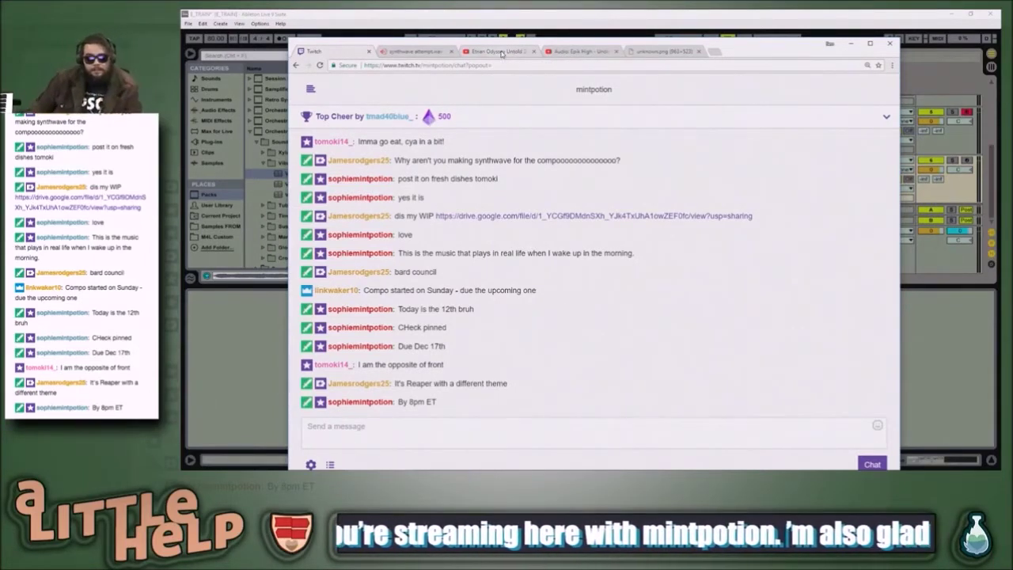
{"action": "key", "text": "alt+Tab"}
{"action": "scroll", "coordinate": [737, 195], "scroll_direction": "down", "scroll_amount": 5}
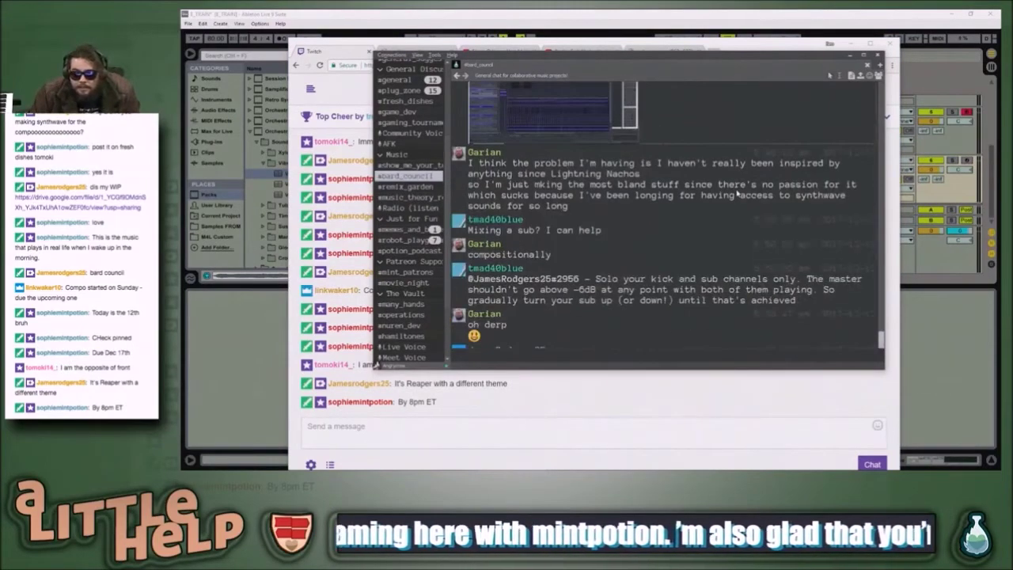
{"action": "scroll", "coordinate": [749, 204], "scroll_direction": "down", "scroll_amount": 10}
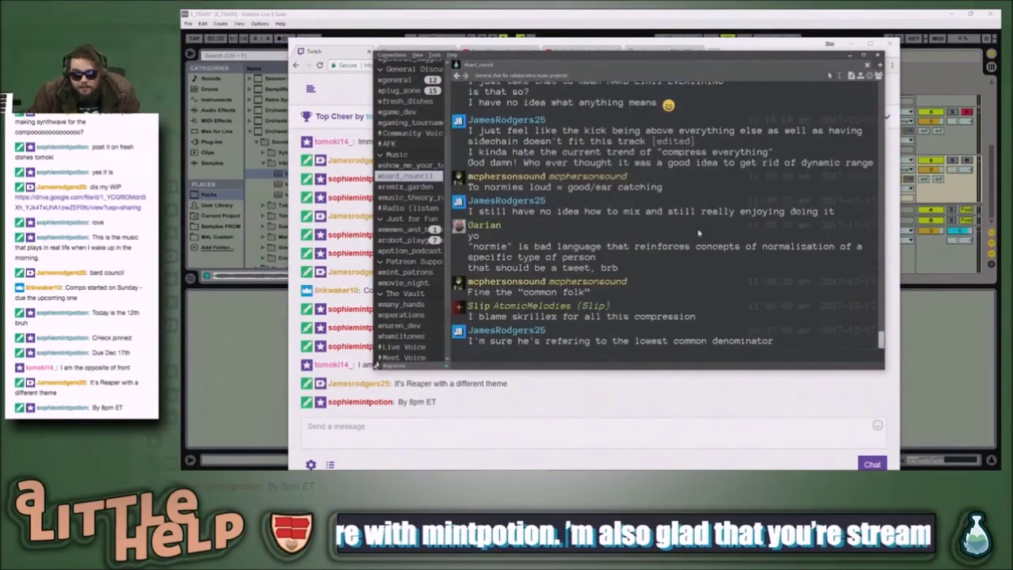
{"action": "scroll", "coordinate": [692, 236], "scroll_direction": "down", "scroll_amount": 10}
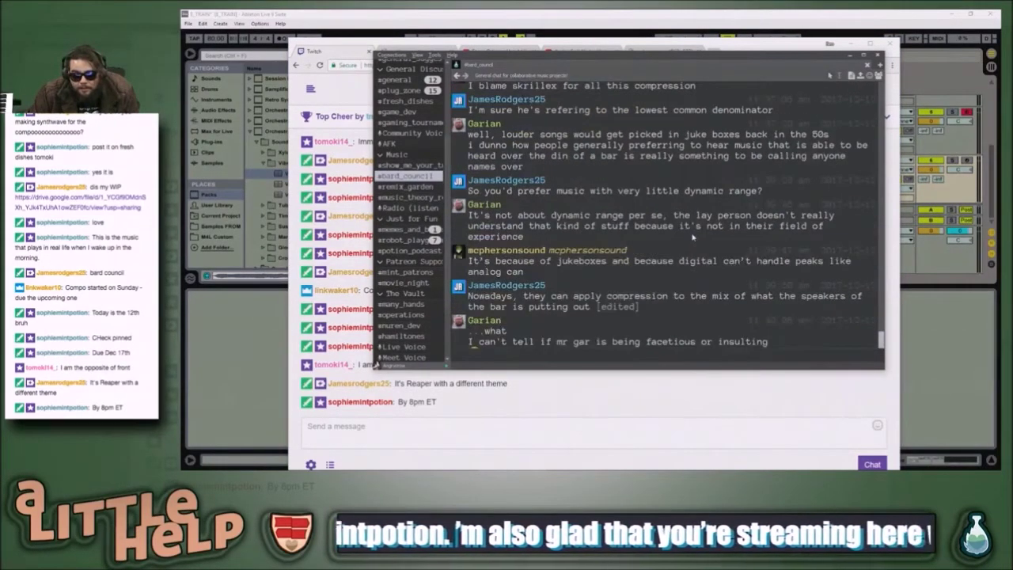
{"action": "scroll", "coordinate": [693, 236], "scroll_direction": "down", "scroll_amount": 3}
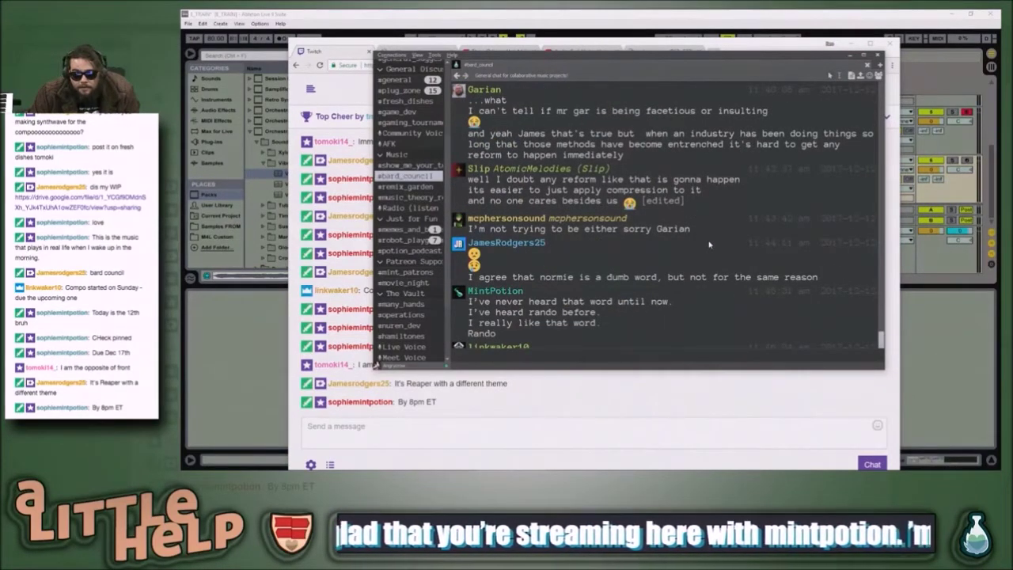
{"action": "scroll", "coordinate": [710, 245], "scroll_direction": "down", "scroll_amount": 5}
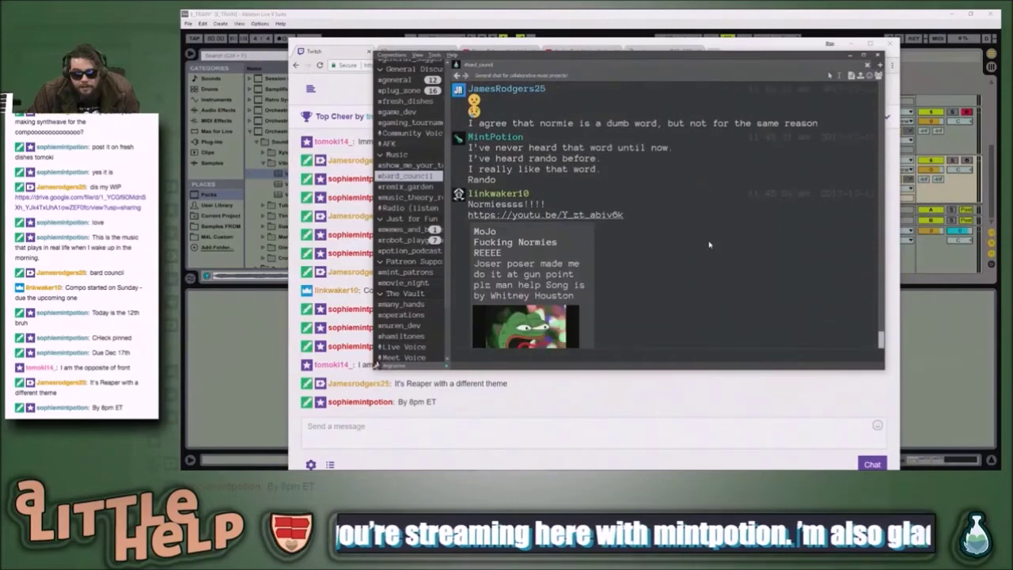
{"action": "scroll", "coordinate": [709, 244], "scroll_direction": "up", "scroll_amount": 1}
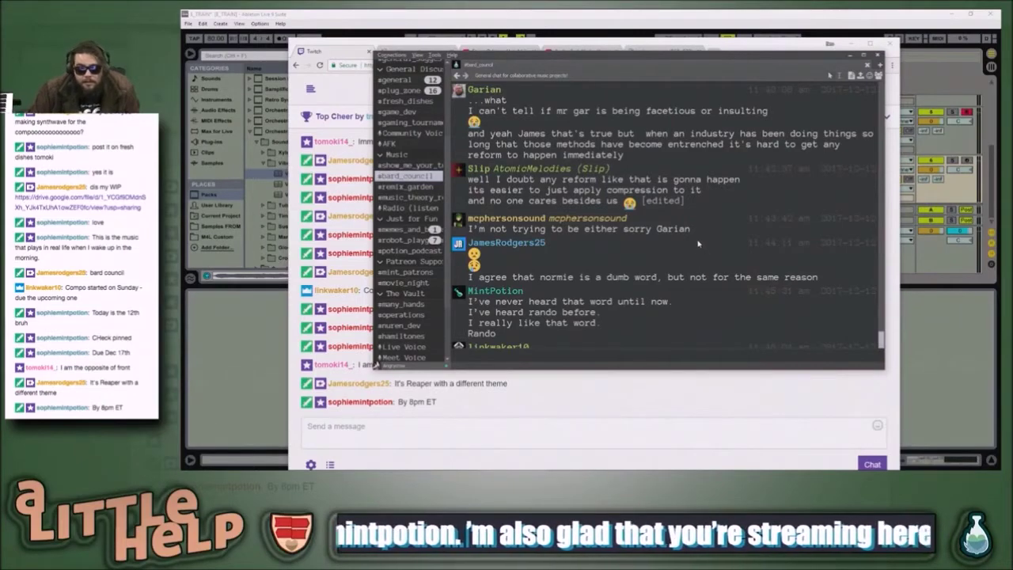
{"action": "scroll", "coordinate": [699, 245], "scroll_direction": "down", "scroll_amount": 5}
{"action": "scroll", "coordinate": [695, 235], "scroll_direction": "down", "scroll_amount": 5}
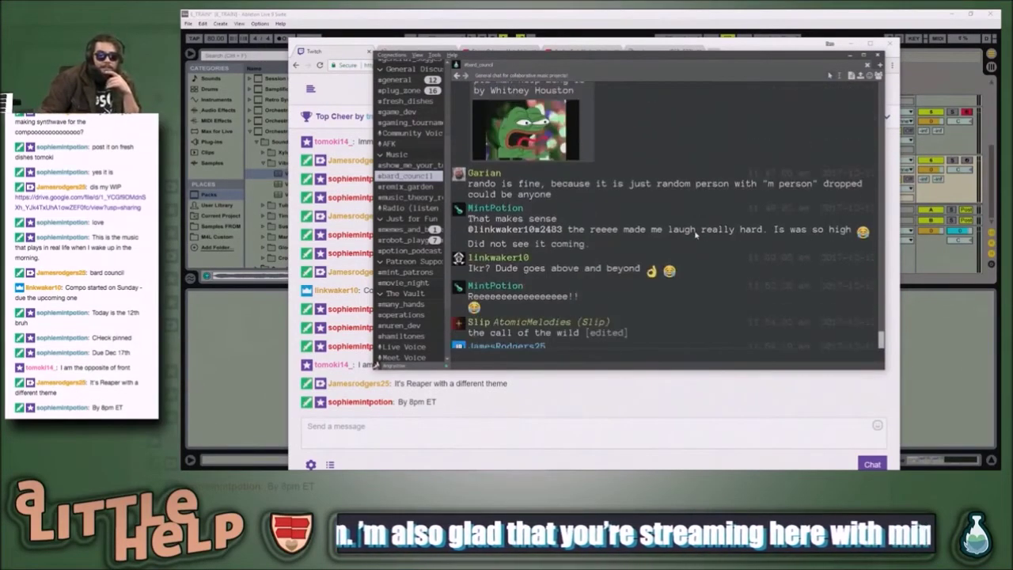
{"action": "scroll", "coordinate": [696, 236], "scroll_direction": "down", "scroll_amount": 5}
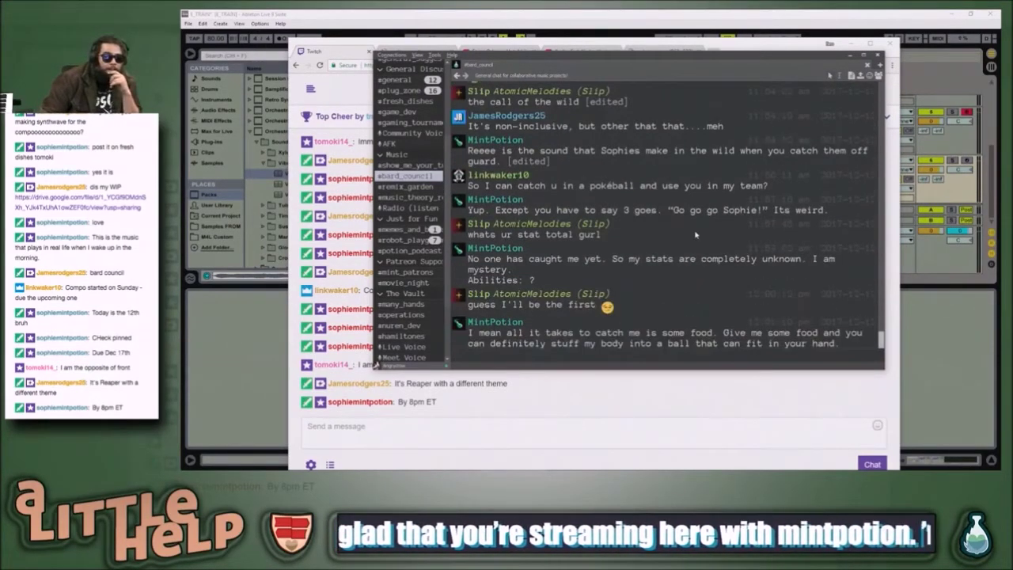
{"action": "scroll", "coordinate": [696, 235], "scroll_direction": "down", "scroll_amount": 3}
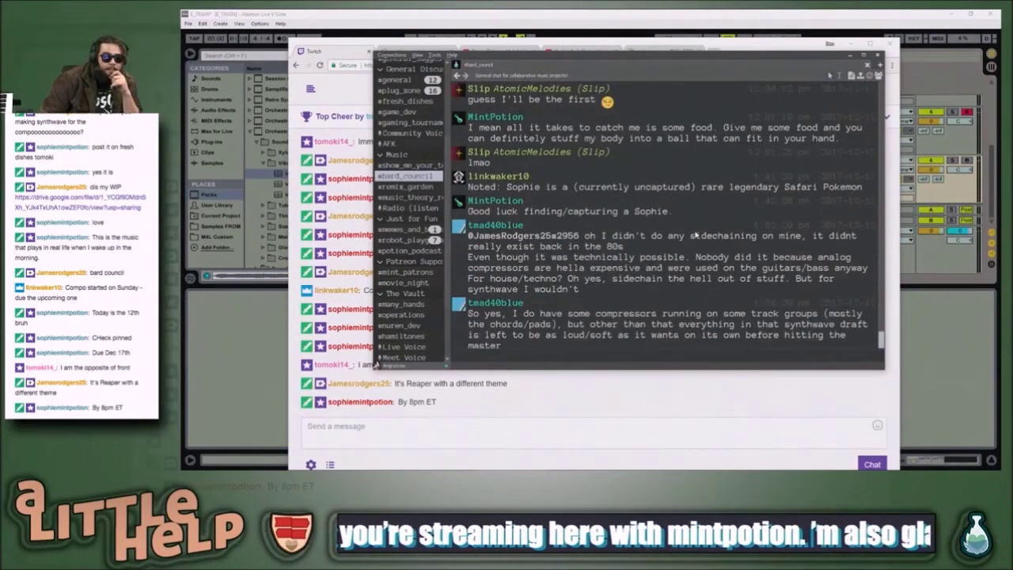
{"action": "scroll", "coordinate": [695, 234], "scroll_direction": "down", "scroll_amount": 2}
{"action": "scroll", "coordinate": [696, 235], "scroll_direction": "down", "scroll_amount": 5}
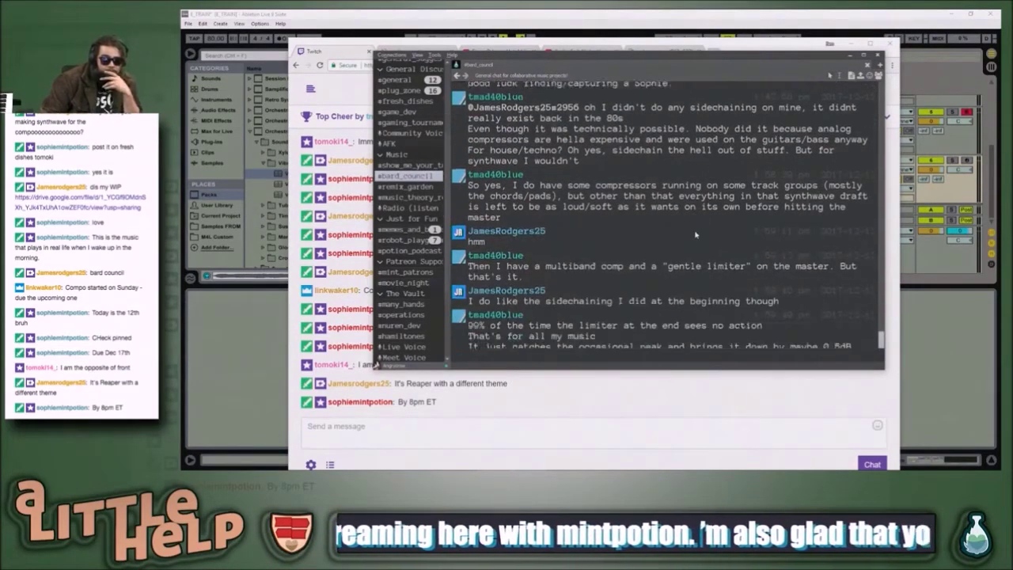
{"action": "scroll", "coordinate": [695, 233], "scroll_direction": "down", "scroll_amount": 5}
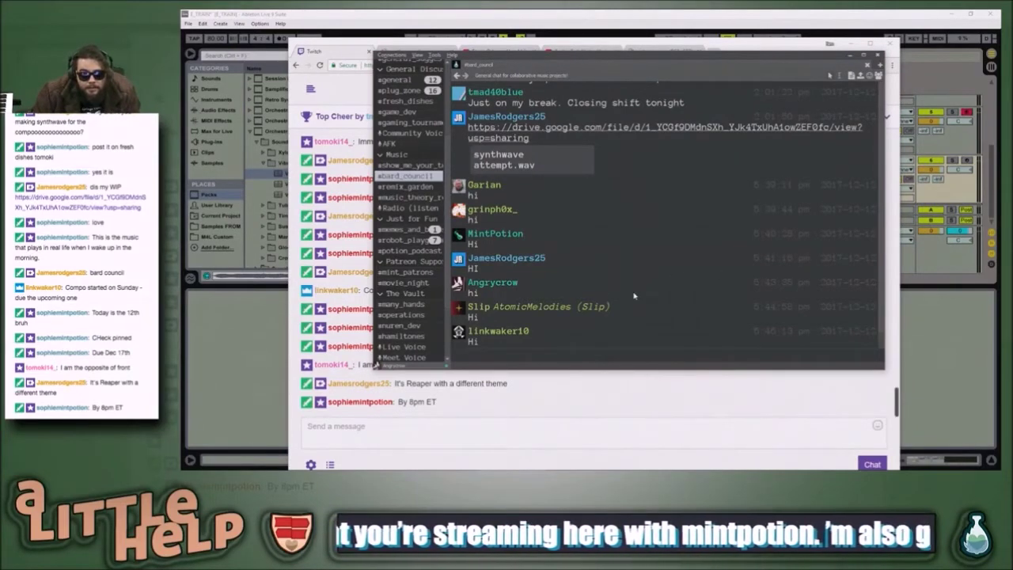
- Bring the Twitch chat window to the front, read back through the earlier messages and return to the newest ones
{"action": "left_click", "coordinate": [239, 336]}
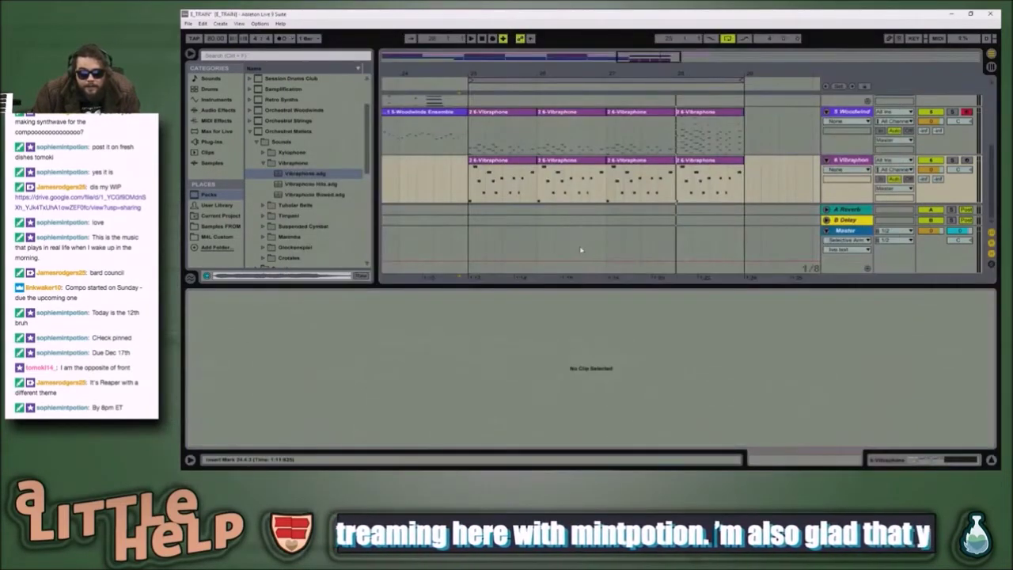
{"action": "left_click", "coordinate": [580, 249]}
{"action": "key", "text": "alt+Tab"}
{"action": "left_click", "coordinate": [250, 272]}
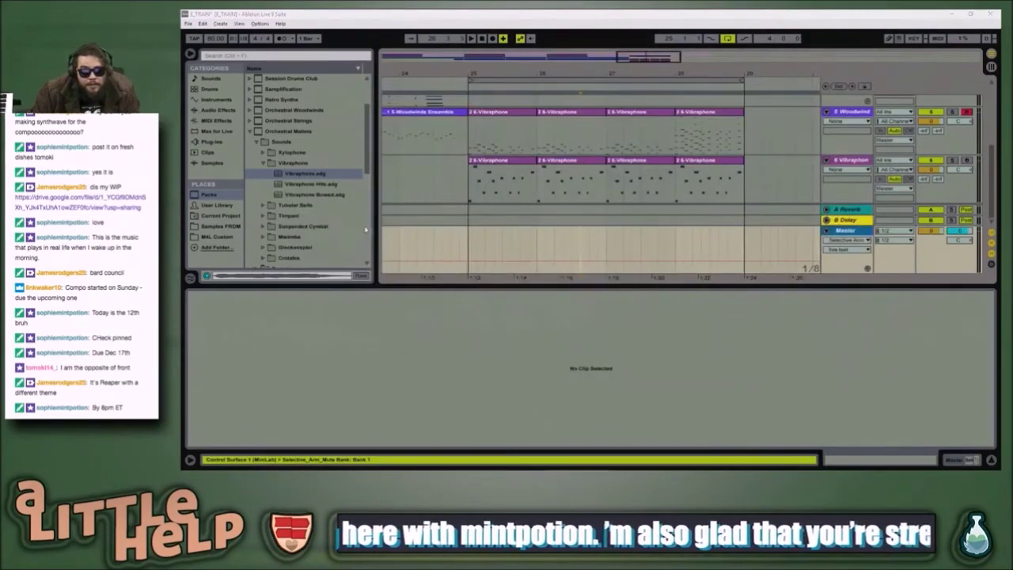
{"action": "key", "text": "alt+Tab"}
{"action": "left_click", "coordinate": [614, 264]}
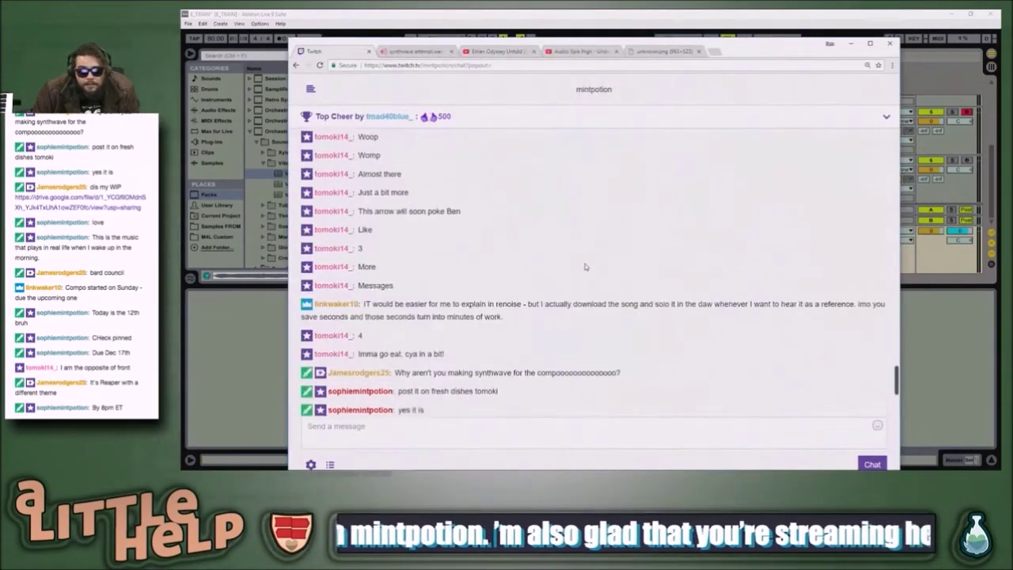
{"action": "scroll", "coordinate": [585, 267], "scroll_direction": "up", "scroll_amount": 10}
{"action": "scroll", "coordinate": [585, 267], "scroll_direction": "up", "scroll_amount": 10}
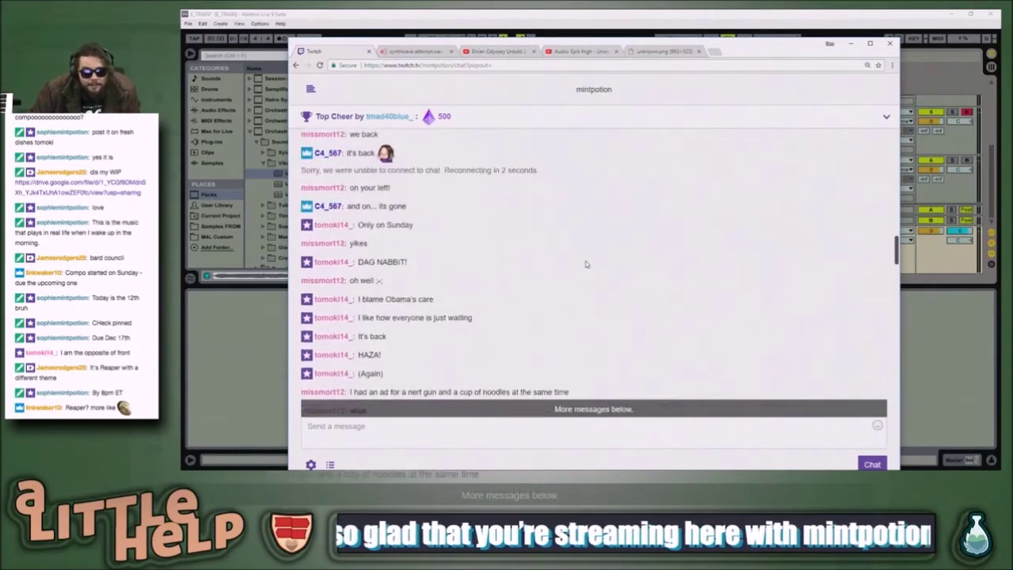
{"action": "scroll", "coordinate": [586, 264], "scroll_direction": "up", "scroll_amount": 5}
{"action": "scroll", "coordinate": [586, 264], "scroll_direction": "up", "scroll_amount": 15}
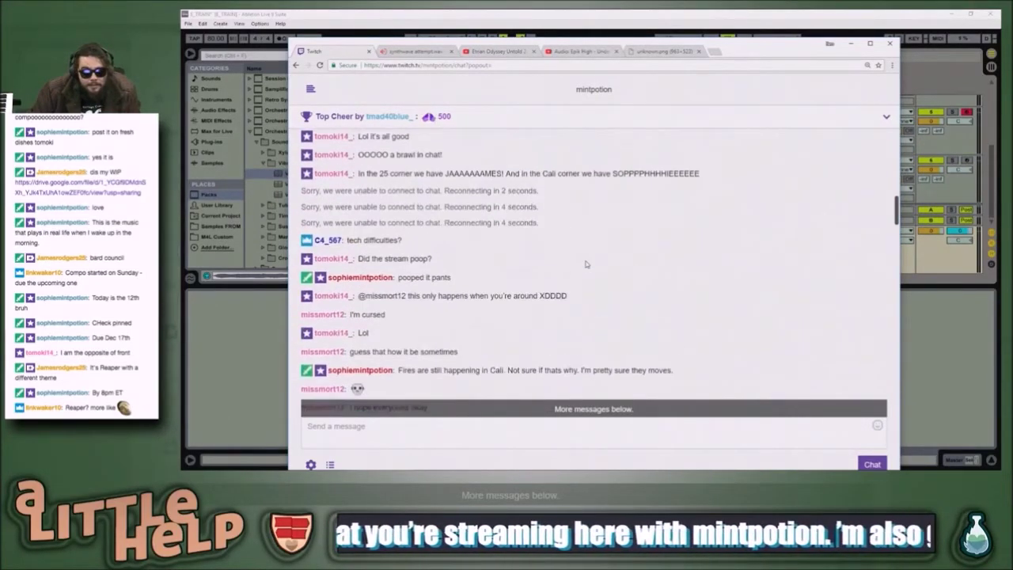
{"action": "scroll", "coordinate": [586, 264], "scroll_direction": "up", "scroll_amount": 5}
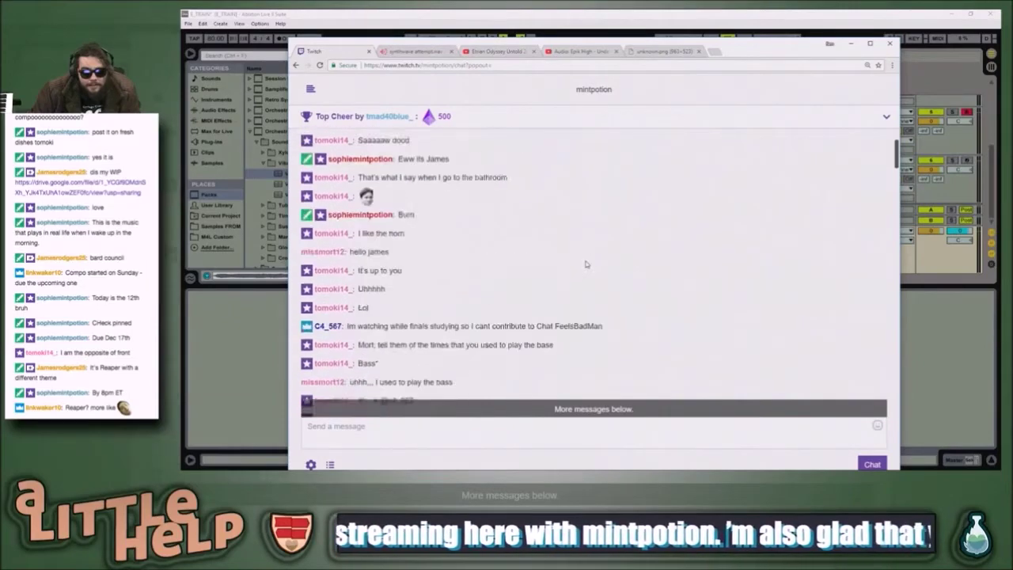
{"action": "scroll", "coordinate": [586, 264], "scroll_direction": "down", "scroll_amount": 10}
{"action": "scroll", "coordinate": [559, 250], "scroll_direction": "down", "scroll_amount": 15}
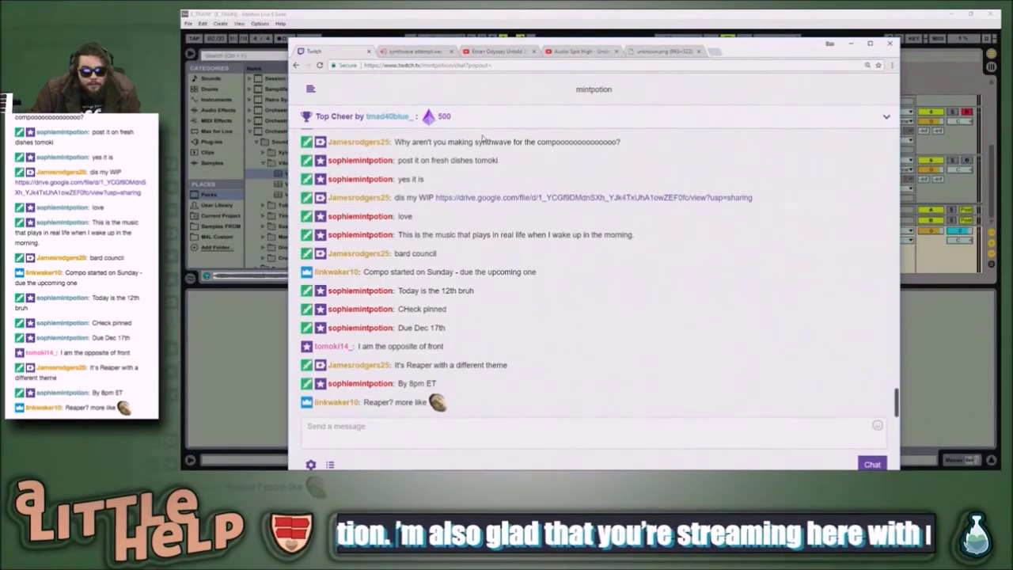
- Listen to the Etrian Odyssey Untold 2 Bloody Fight video in the browser, and switch back to Ableton Live
{"action": "left_click", "coordinate": [499, 51]}
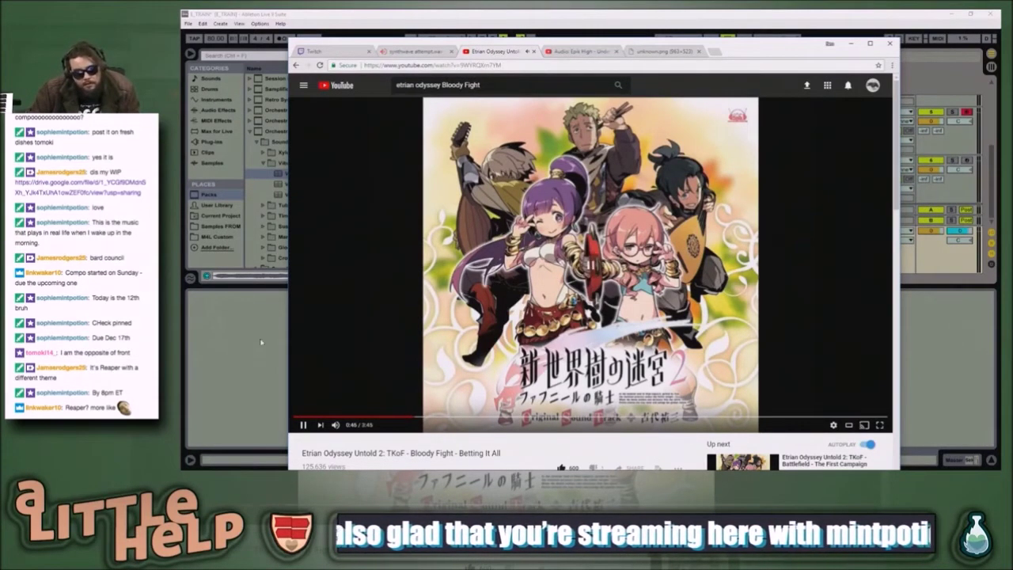
{"action": "left_click", "coordinate": [284, 338]}
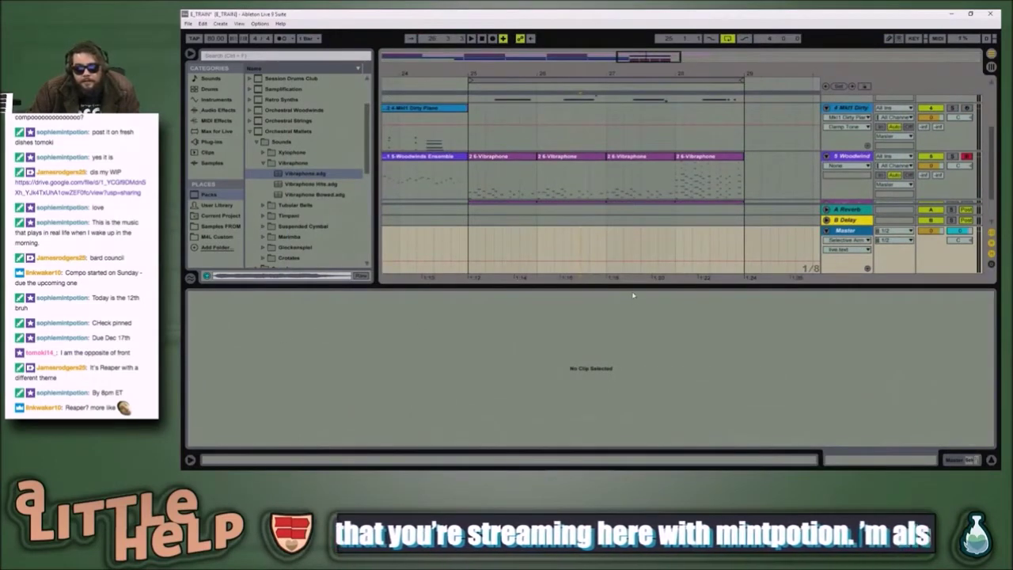
- Collapse the clip detail area to enlarge the arrangement, and play the bar 25 section from the double bass track
{"action": "left_click_drag", "start_coordinate": [640, 310], "coordinate": [662, 457]}
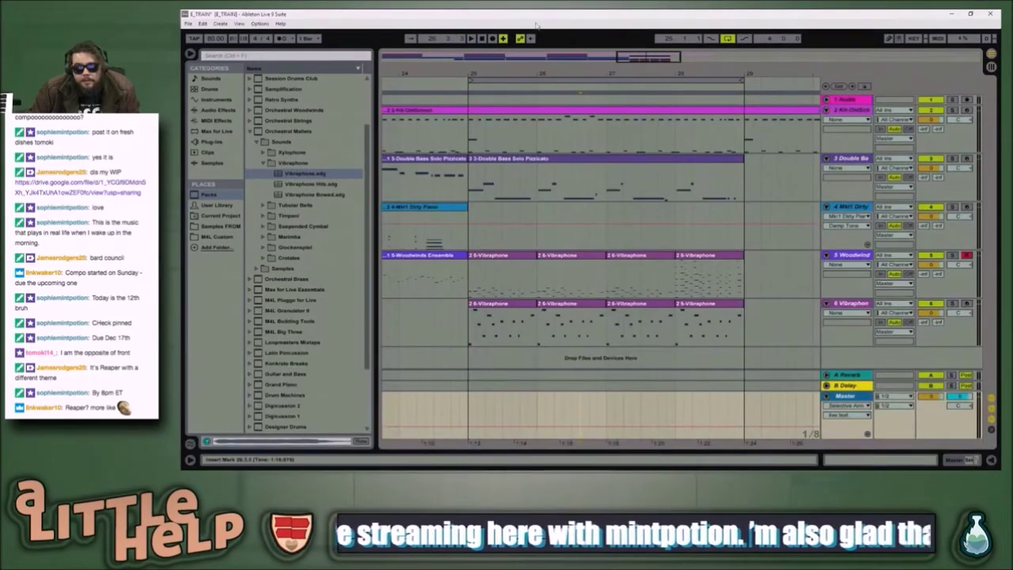
{"action": "left_click_drag", "start_coordinate": [675, 62], "coordinate": [695, 56]}
{"action": "left_click", "coordinate": [607, 179]}
{"action": "key", "text": "space"}
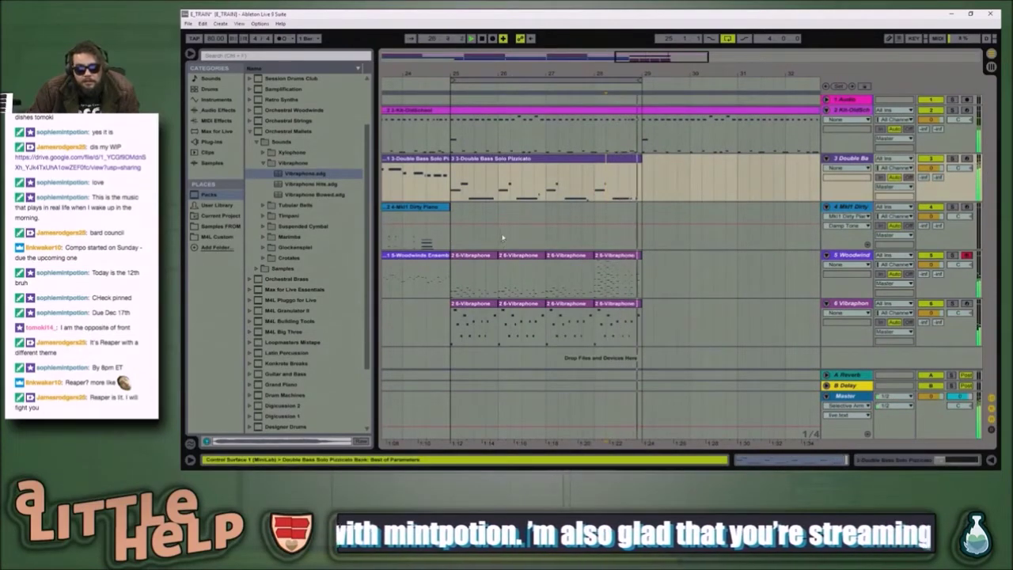
- Play the bar 25 section from the Woodwinds track, and place the insert mark at bar 25 on the Mk1 Dirty Piano track
{"action": "left_click", "coordinate": [455, 284]}
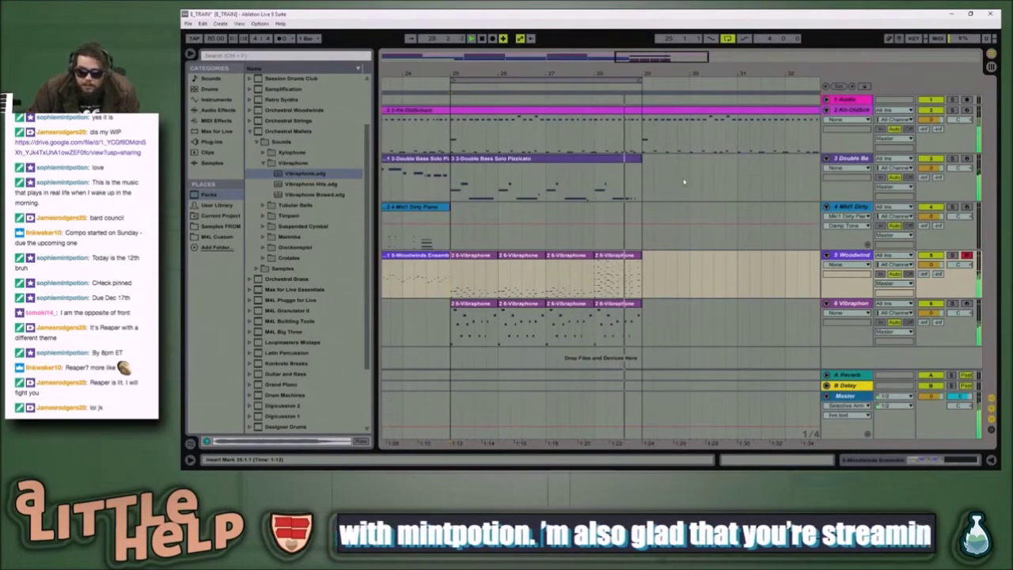
{"action": "key", "text": "space"}
{"action": "key", "text": "alt+Tab"}
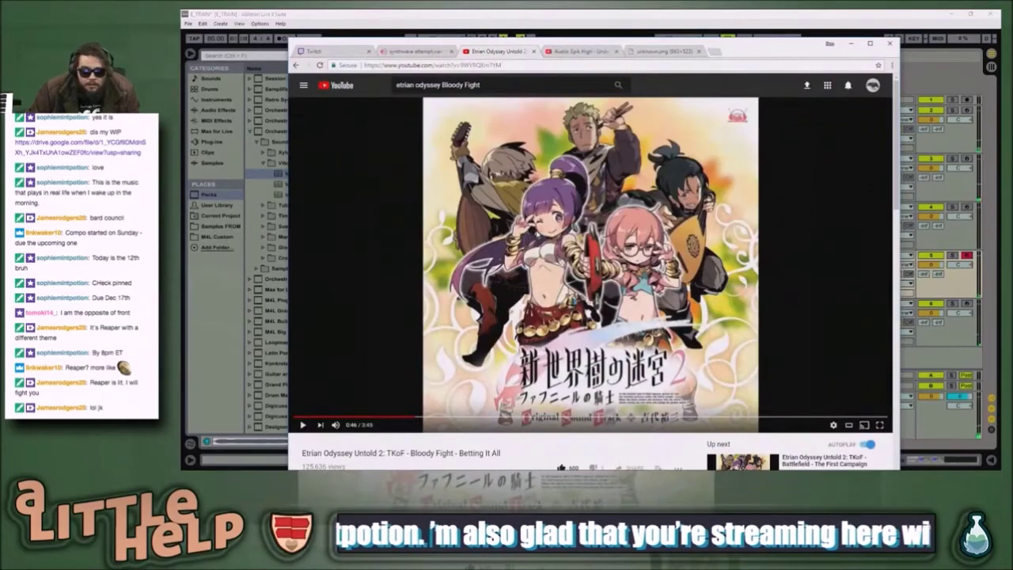
{"action": "key", "text": "alt+Tab"}
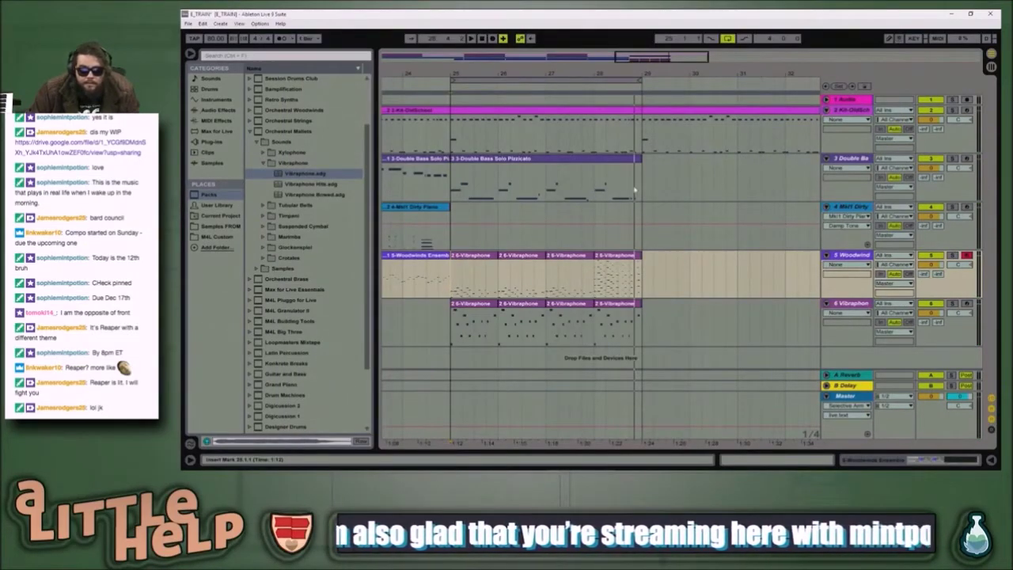
{"action": "left_click", "coordinate": [656, 239]}
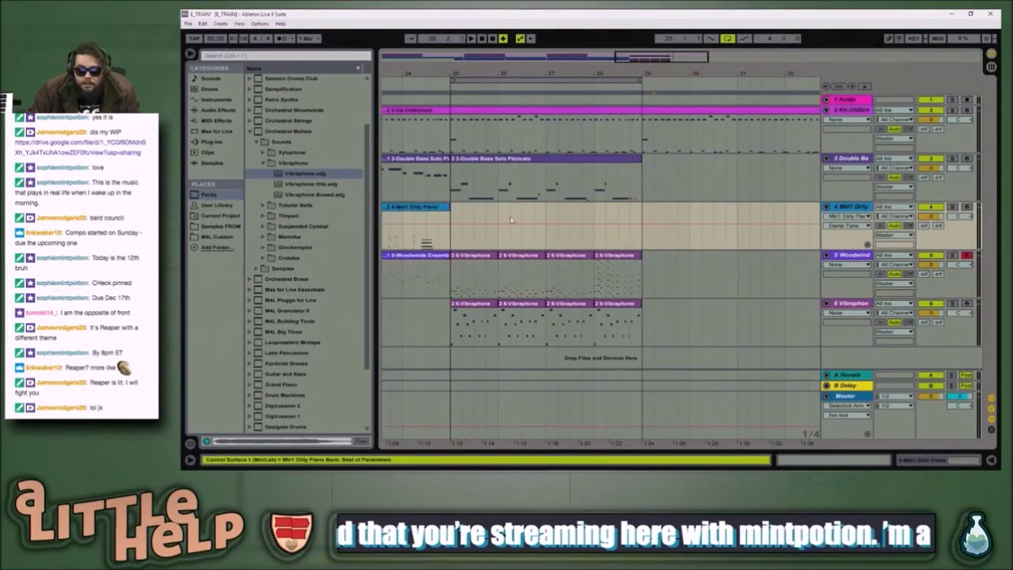
{"action": "left_click", "coordinate": [462, 231]}
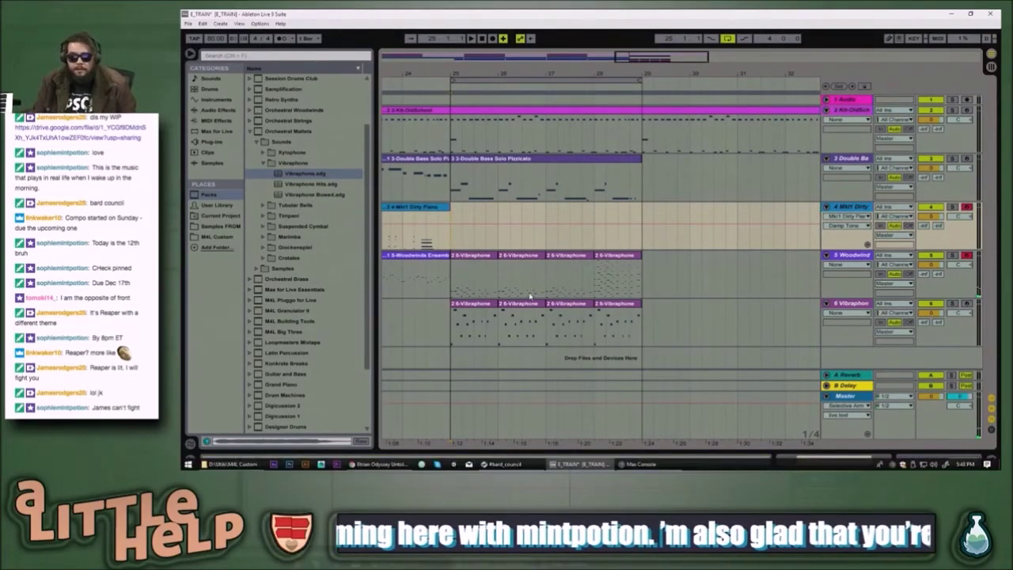
- Copy the four Vibraphone clips in bars 25 to 28 of the Woodwinds track onto the Mk1 Dirty Piano track and play them
{"action": "left_click", "coordinate": [617, 258]}
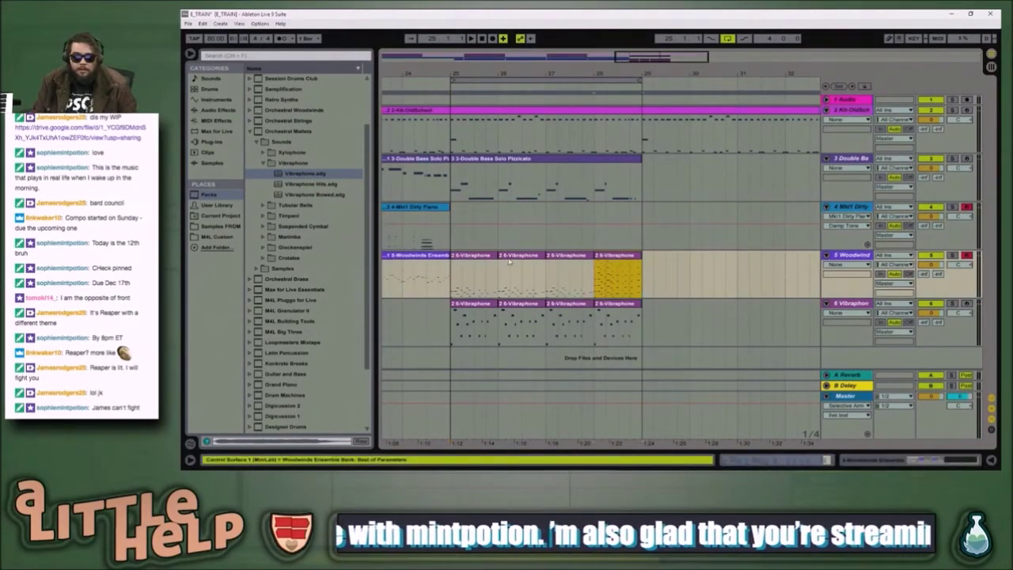
{"action": "left_click", "coordinate": [490, 257], "text": "shift"}
{"action": "left_click_drag", "start_coordinate": [488, 257], "coordinate": [486, 210]}
{"action": "key", "text": "space"}
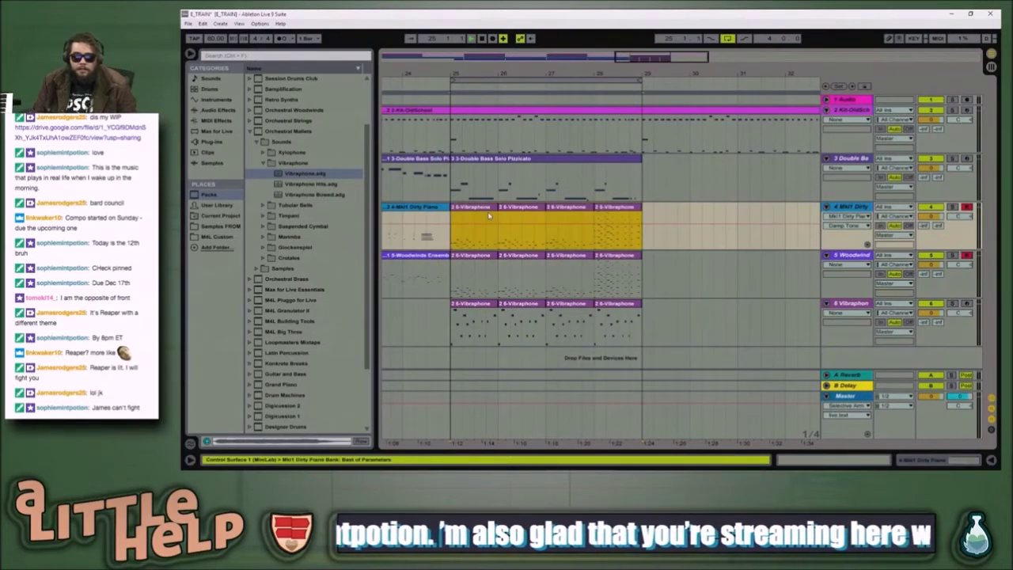
{"action": "key", "text": "space"}
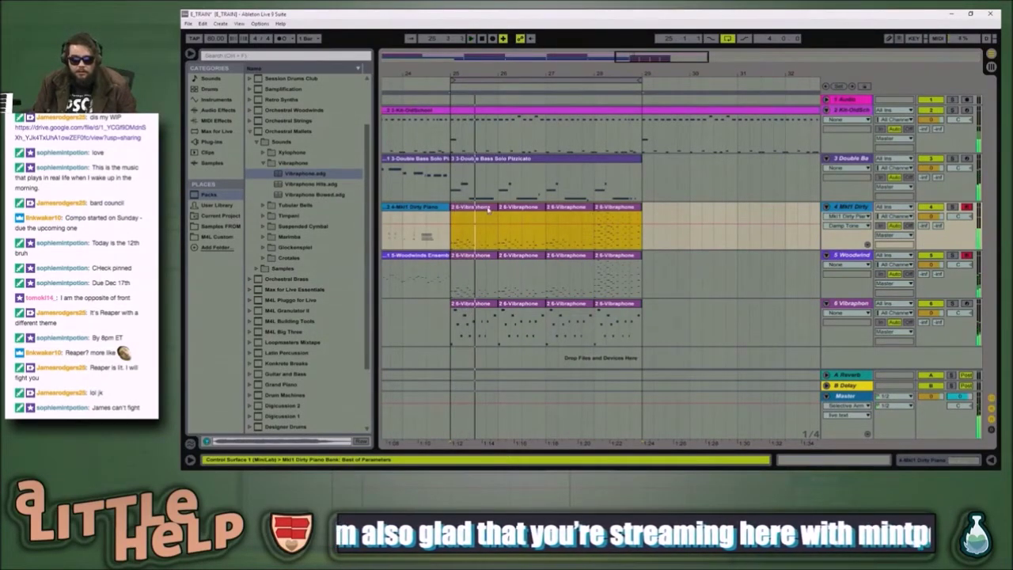
- Consolidate the four copied clips on the Mk1 Dirty Piano track into one clip and show its notes
{"action": "key", "text": "shift+Tab"}
{"action": "key", "text": "shift+Tab"}
{"action": "left_click", "coordinate": [475, 207]}
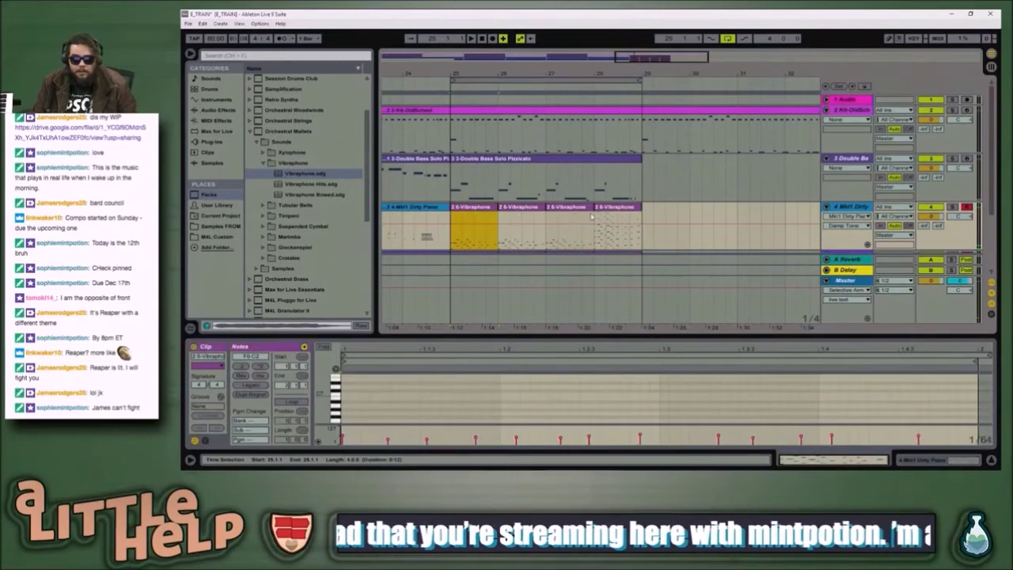
{"action": "left_click", "coordinate": [613, 210], "text": "shift"}
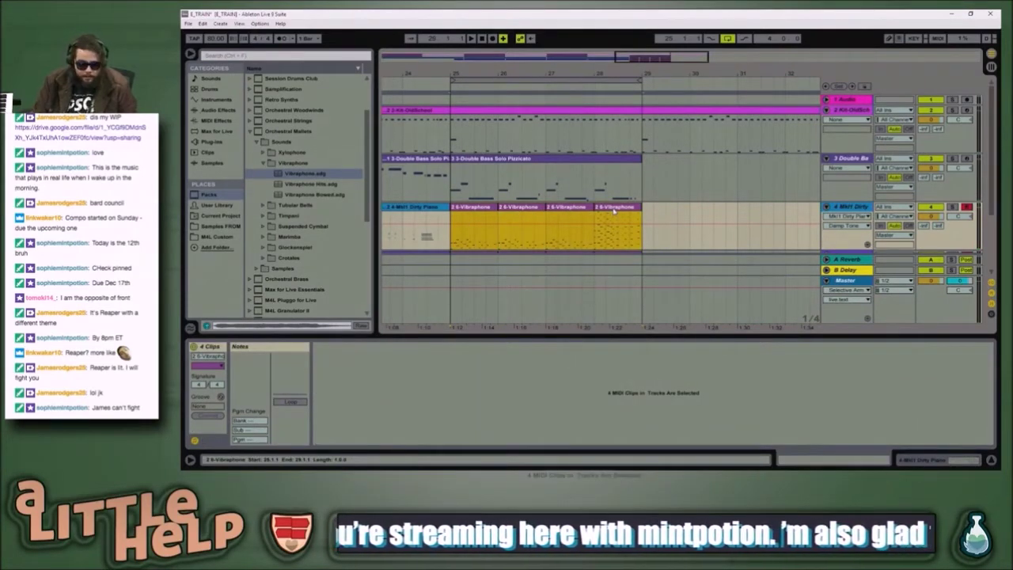
{"action": "key", "text": "ctrl+j"}
{"action": "key", "text": "shift+Tab"}
{"action": "key", "text": "shift+Tab"}
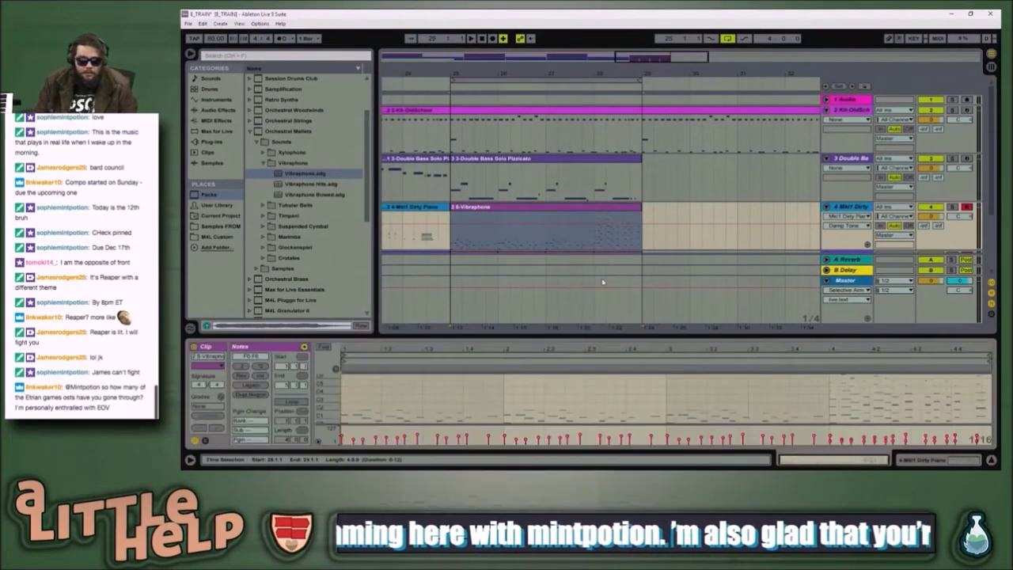
- Try all notes of the consolidated clip in different octaves and two semitones lower while playing the section
{"action": "key", "text": "ctrl+a"}
{"action": "key", "text": "space"}
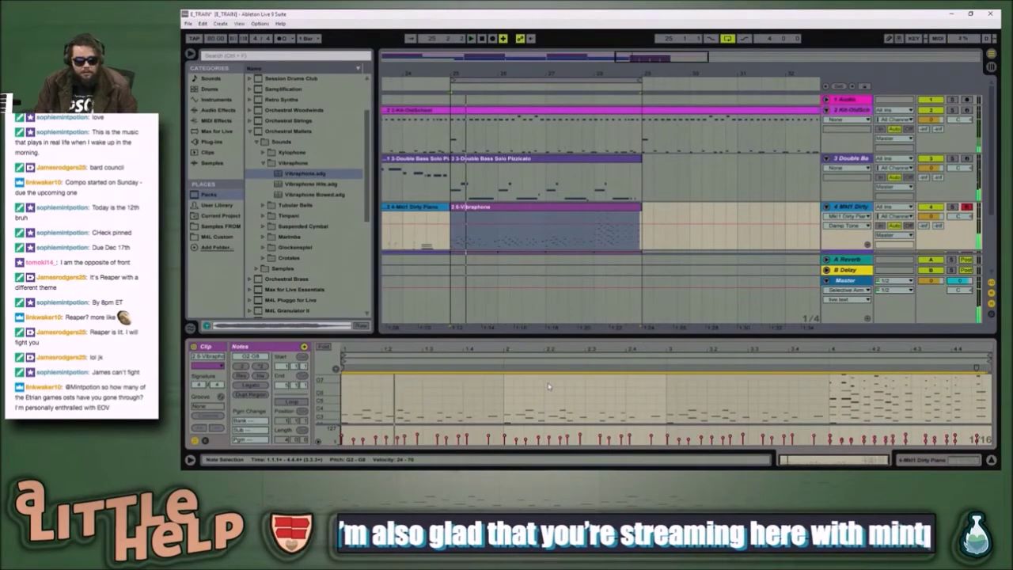
{"action": "key", "text": "space"}
{"action": "key", "text": "shift+Up"}
{"action": "key", "text": "space"}
{"action": "key", "text": "space"}
{"action": "key", "text": "shift+Down"}
{"action": "key", "text": "space"}
{"action": "key", "text": "space"}
{"action": "key", "text": "shift+Up"}
{"action": "key", "text": "space"}
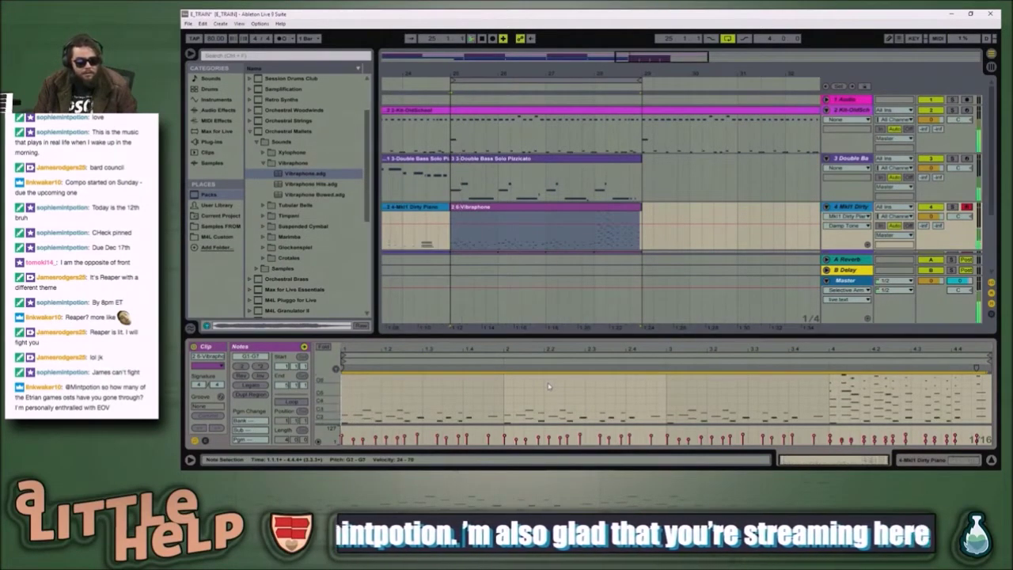
{"action": "key", "text": "shift+Down"}
{"action": "key", "text": "shift+Up"}
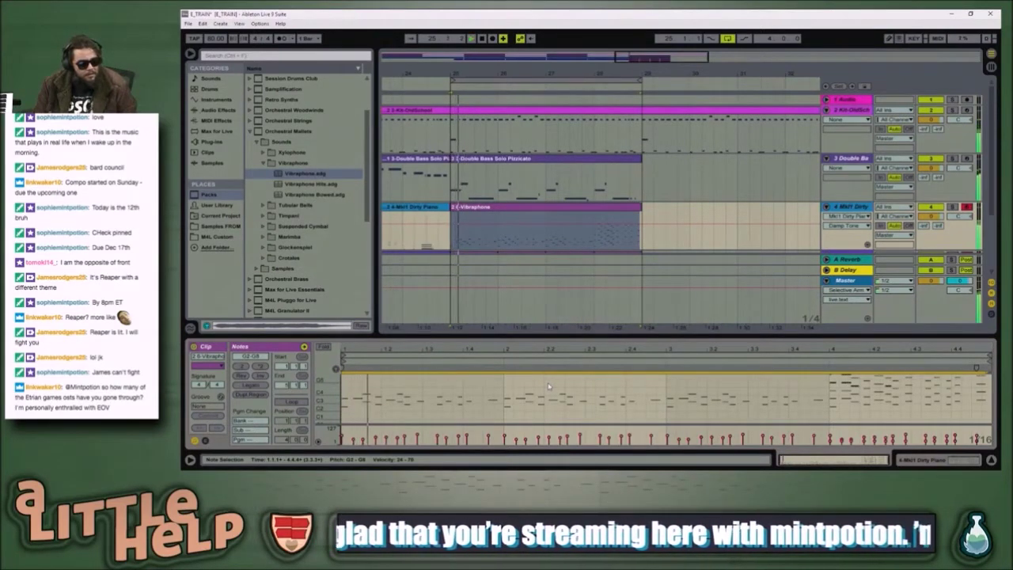
{"action": "key", "text": "Down"}
{"action": "key", "text": "Down"}
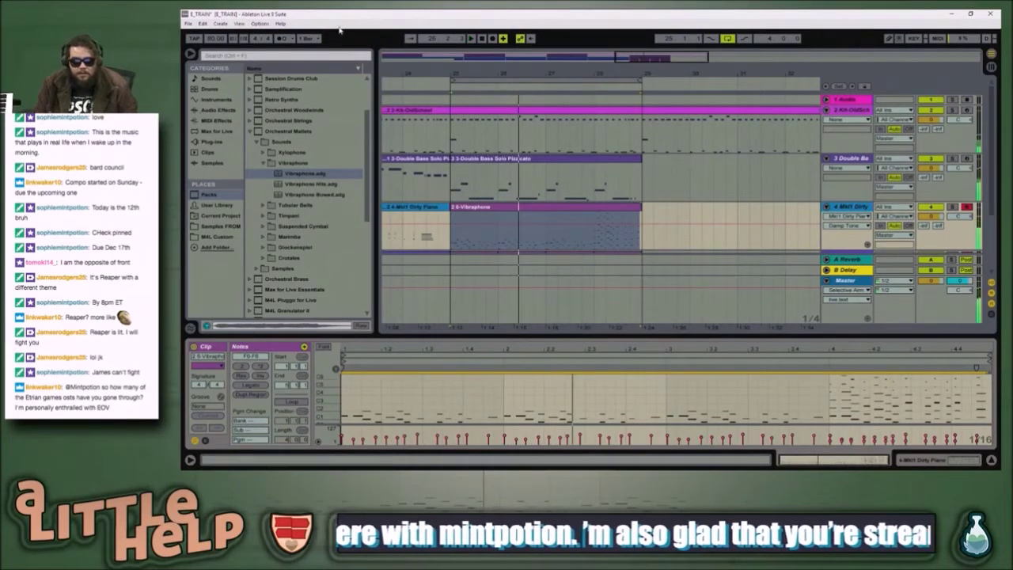
- Delete the consolidated clip from bars 25 to 28 of the Mk1 Dirty Piano track
{"action": "left_click", "coordinate": [579, 214]}
{"action": "key", "text": "Delete"}
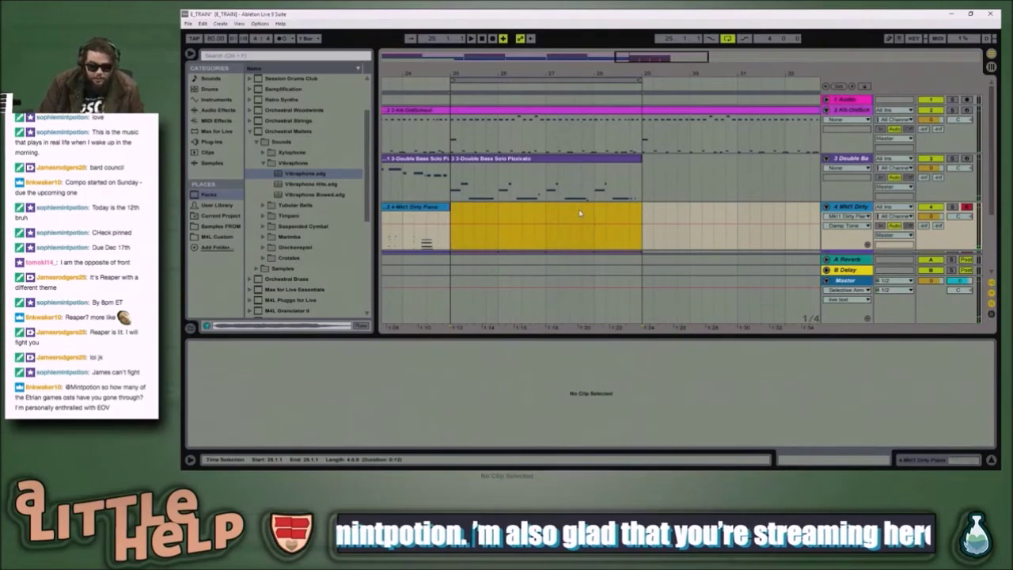
{"action": "left_click", "coordinate": [462, 212]}
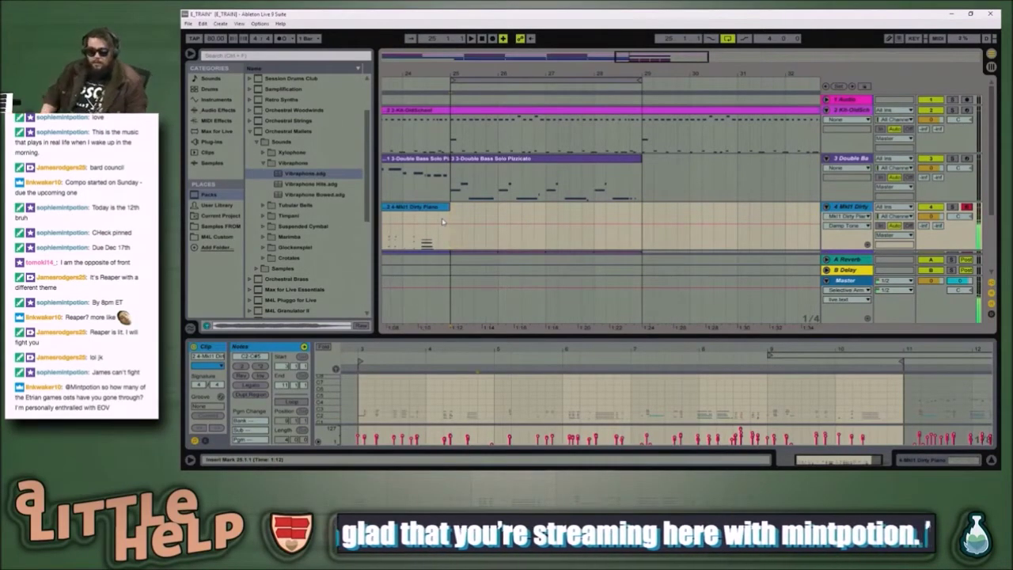
- Play the section repeatedly from bar 25 on the armed Mk1 Dirty Piano track to rehearse a piano part
{"action": "scroll", "coordinate": [434, 200], "scroll_direction": "down", "scroll_amount": 3}
{"action": "left_click", "coordinate": [475, 181]}
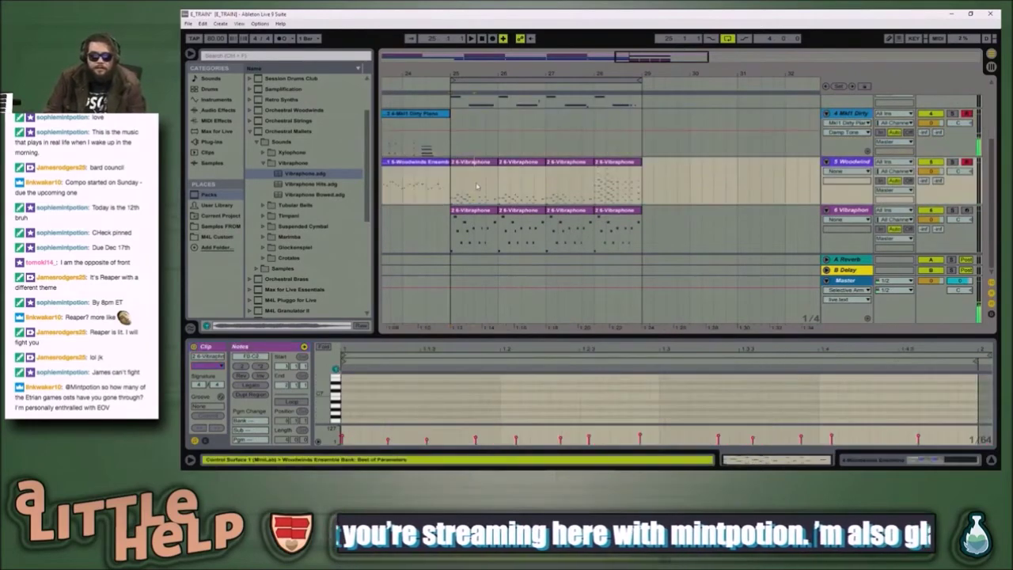
{"action": "left_click", "coordinate": [475, 136]}
{"action": "key", "text": "space"}
{"action": "key", "text": "space"}
{"action": "left_click", "coordinate": [454, 149]}
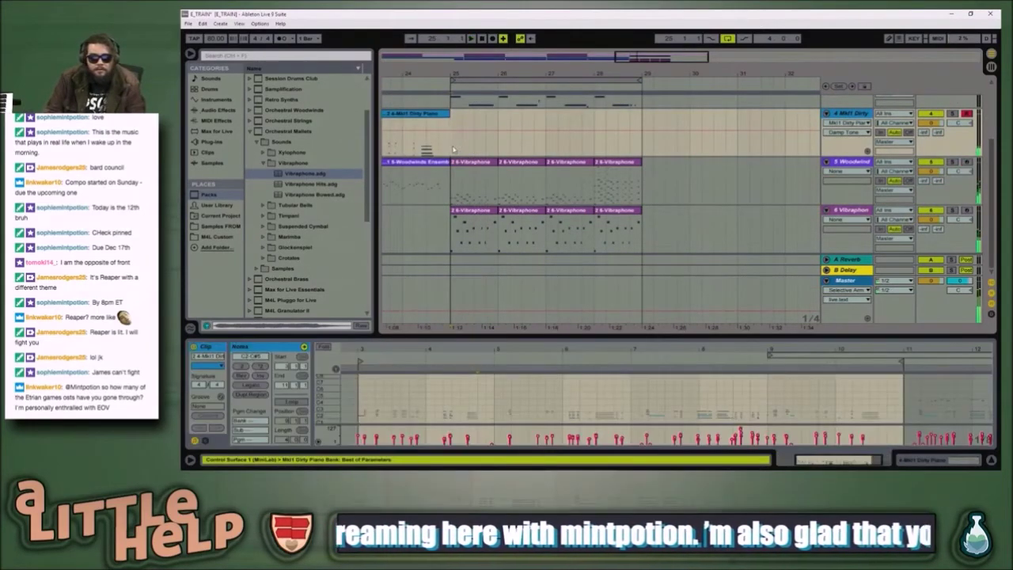
{"action": "key", "text": "space"}
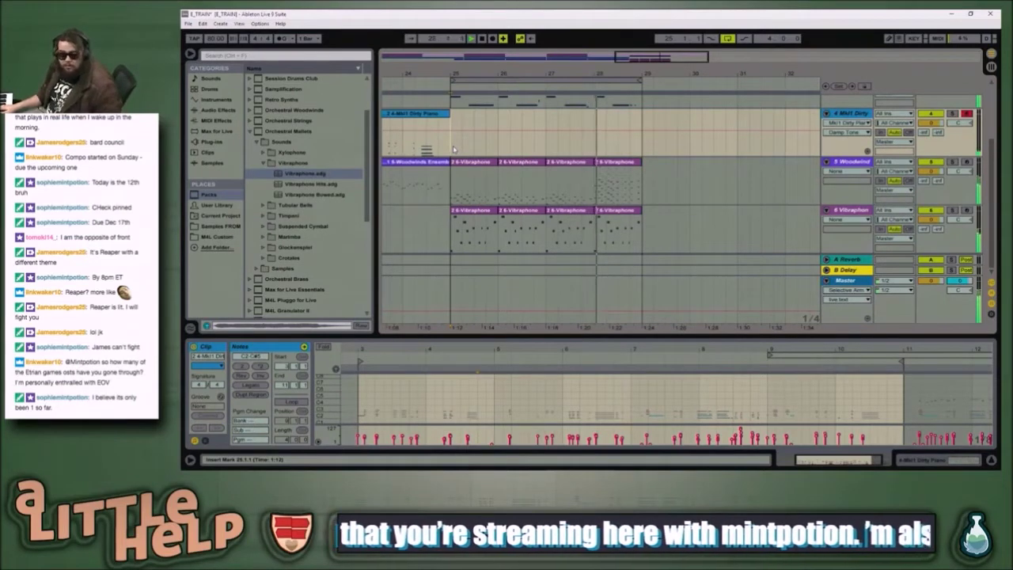
{"action": "key", "text": "space"}
{"action": "key", "text": "space"}
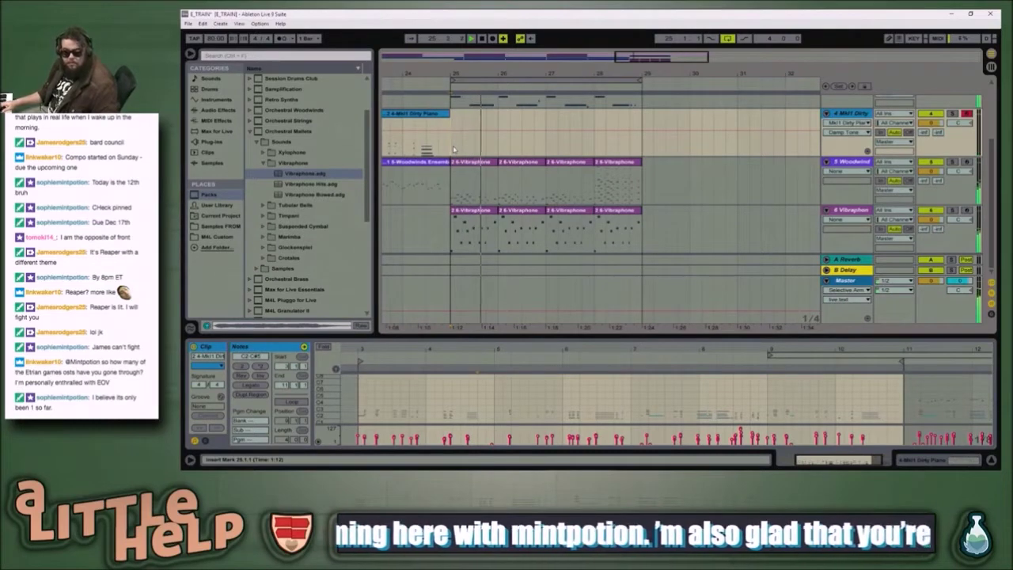
- Record a four-bar Mk1 Dirty Piano part from bar 25 and play it back with the other tracks
{"action": "left_click", "coordinate": [453, 145]}
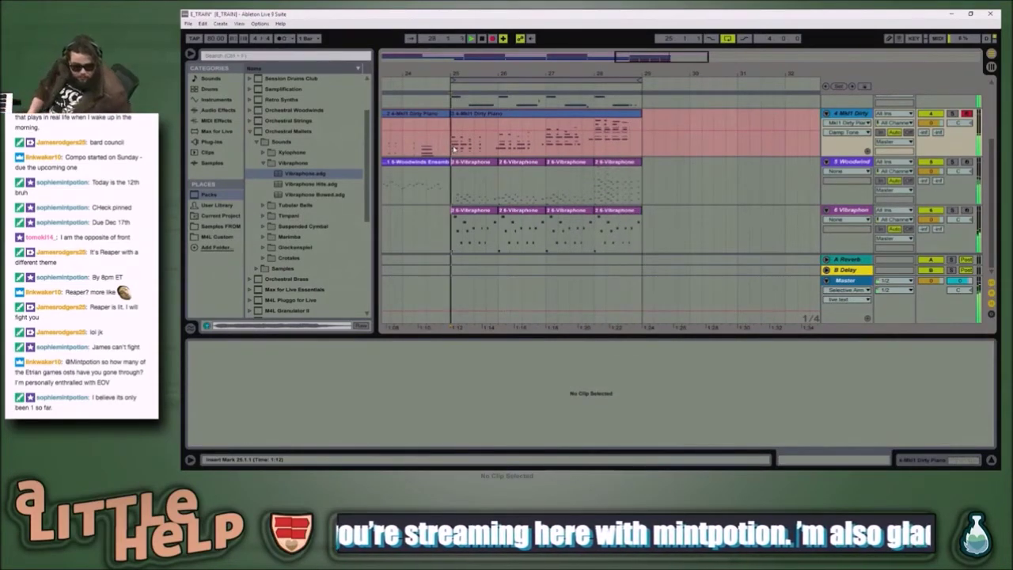
{"action": "key", "text": "space"}
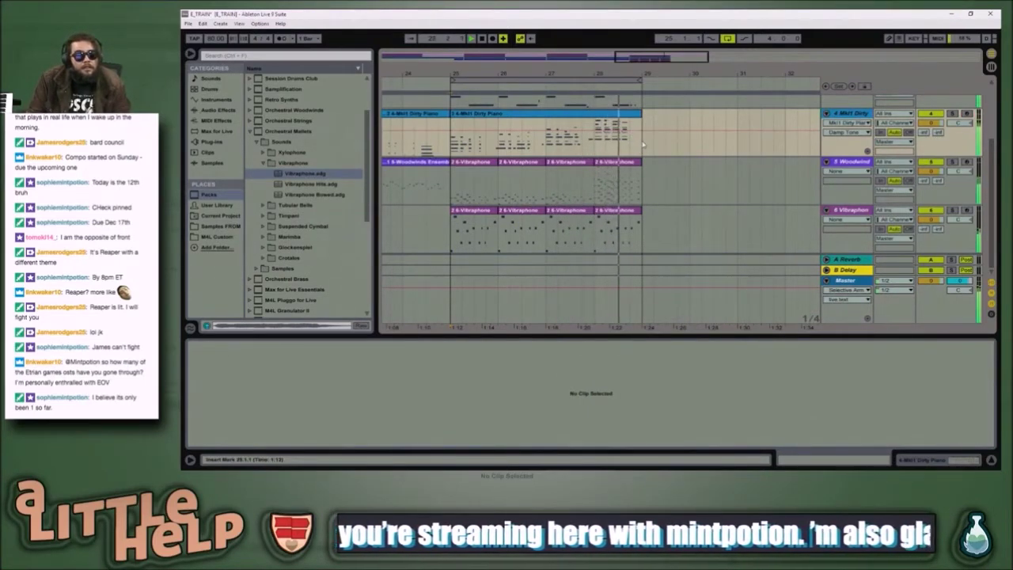
{"action": "key", "text": "space"}
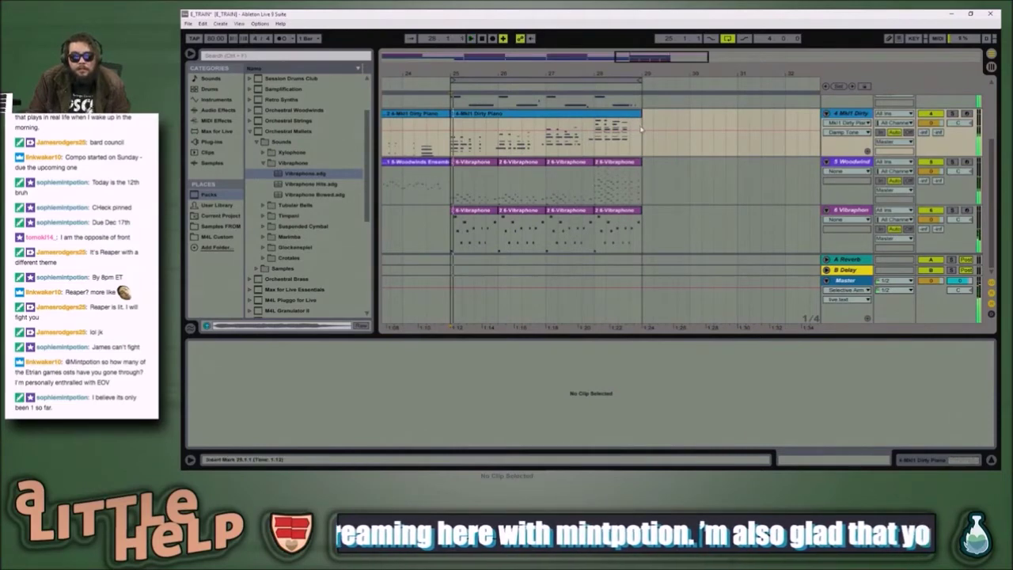
{"action": "key", "text": "space"}
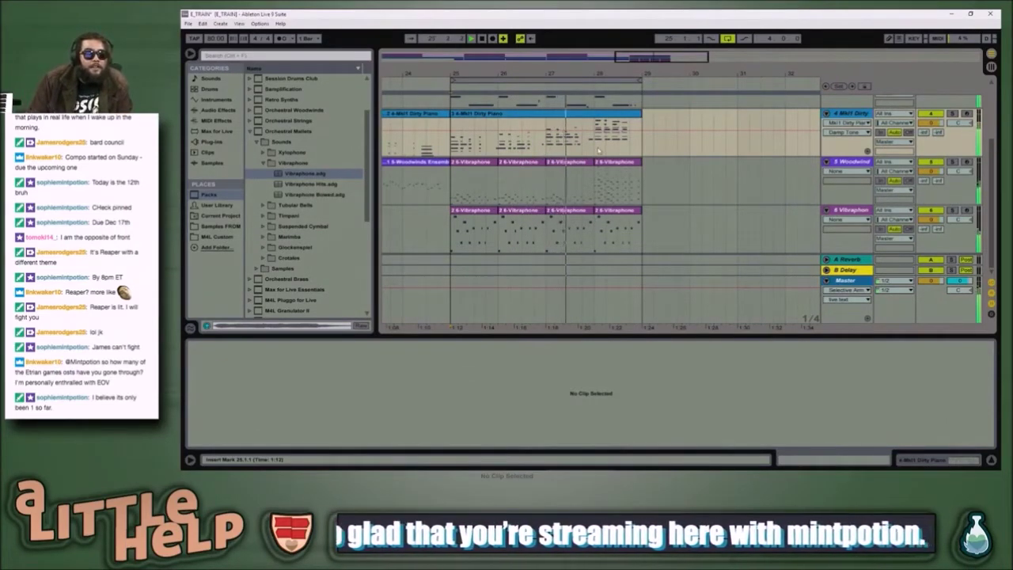
- Switch to the browser, close the unknown.png tab, and read the newest messages in the Twitch chat
{"action": "key", "text": "alt+Tab"}
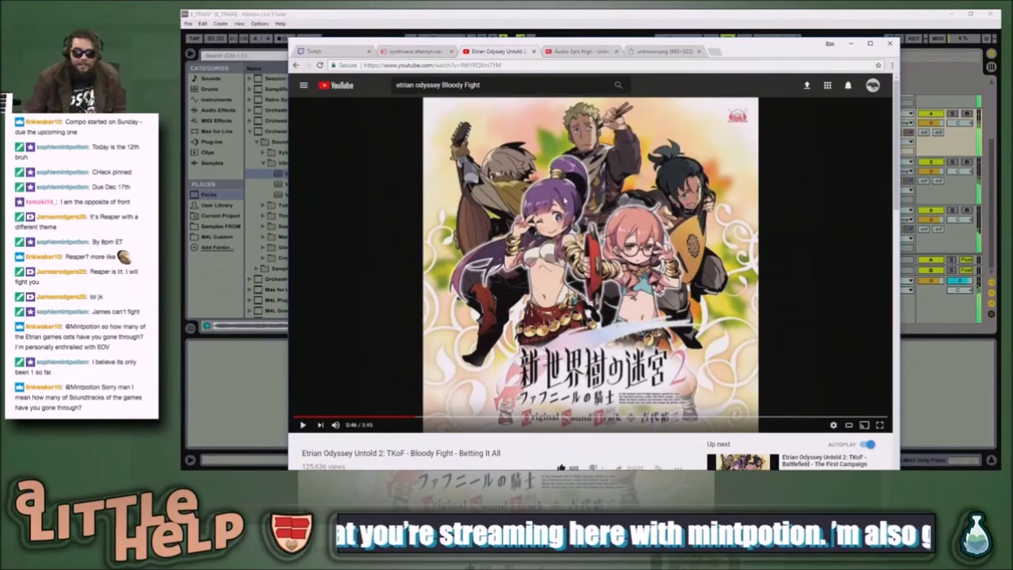
{"action": "left_click", "coordinate": [662, 53]}
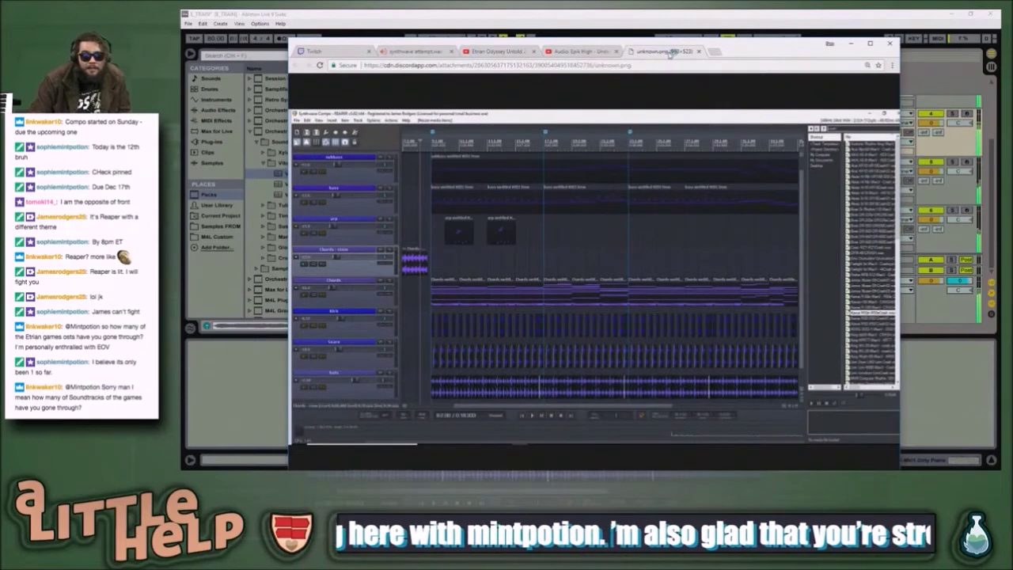
{"action": "left_click", "coordinate": [701, 52]}
{"action": "left_click", "coordinate": [434, 54]}
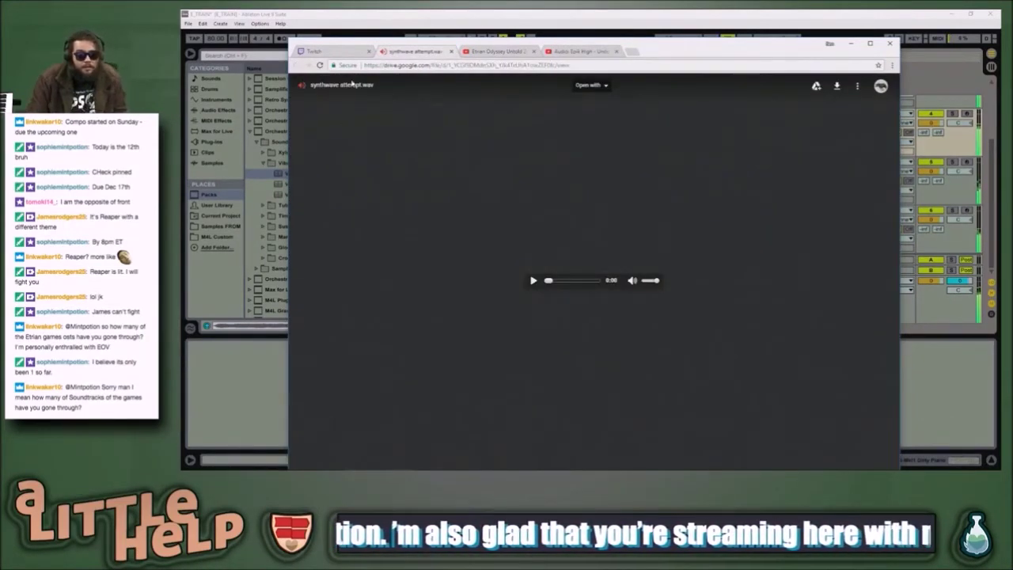
{"action": "left_click", "coordinate": [330, 51]}
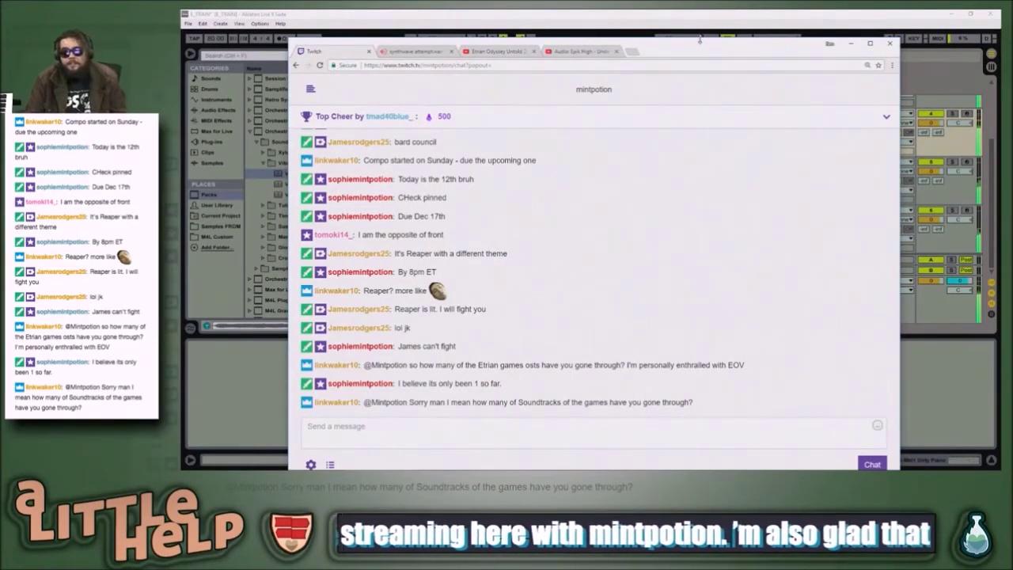
- Switch back to Ableton Live, stop the playback, and place the insert mark in bar 27 of the Woodwinds track
{"action": "left_click", "coordinate": [682, 13]}
{"action": "key", "text": "space"}
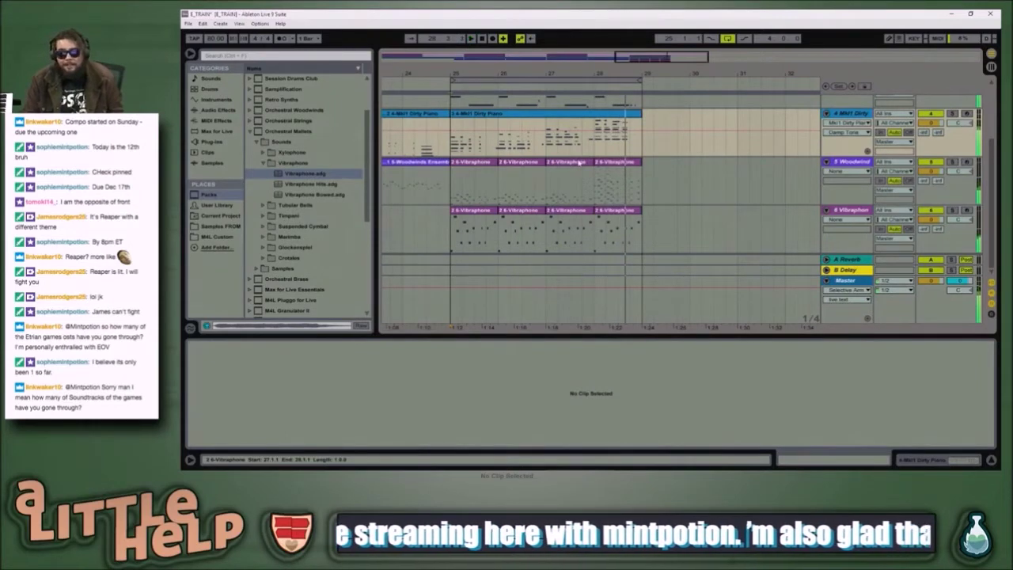
{"action": "left_click", "coordinate": [585, 193]}
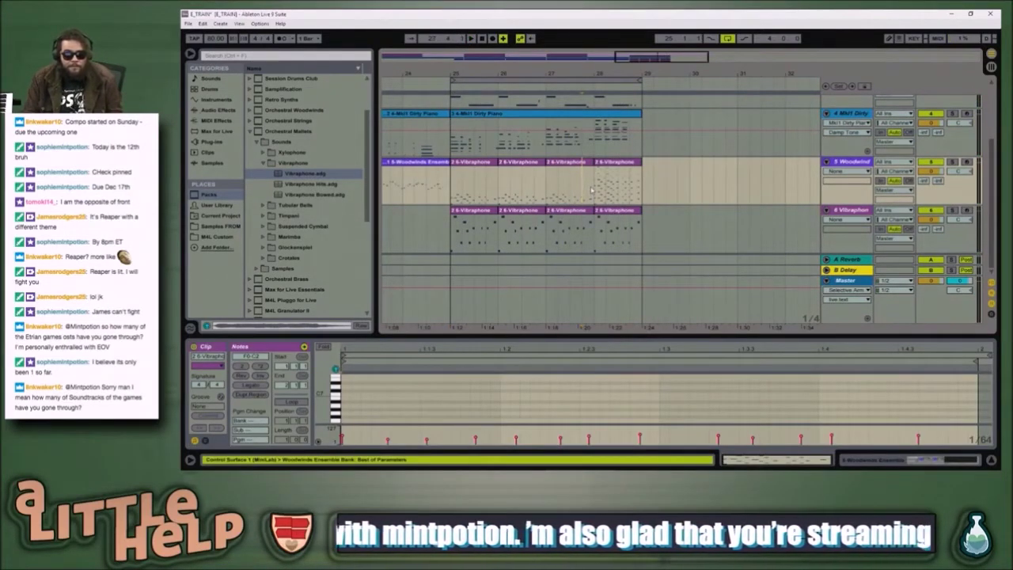
- Switch to the browser, listen further into the Etrian Odyssey Untold 2 Bloody Fight video, and pause it
{"action": "key", "text": "alt+Tab"}
{"action": "key", "text": "alt+Tab"}
{"action": "key", "text": "alt+Tab"}
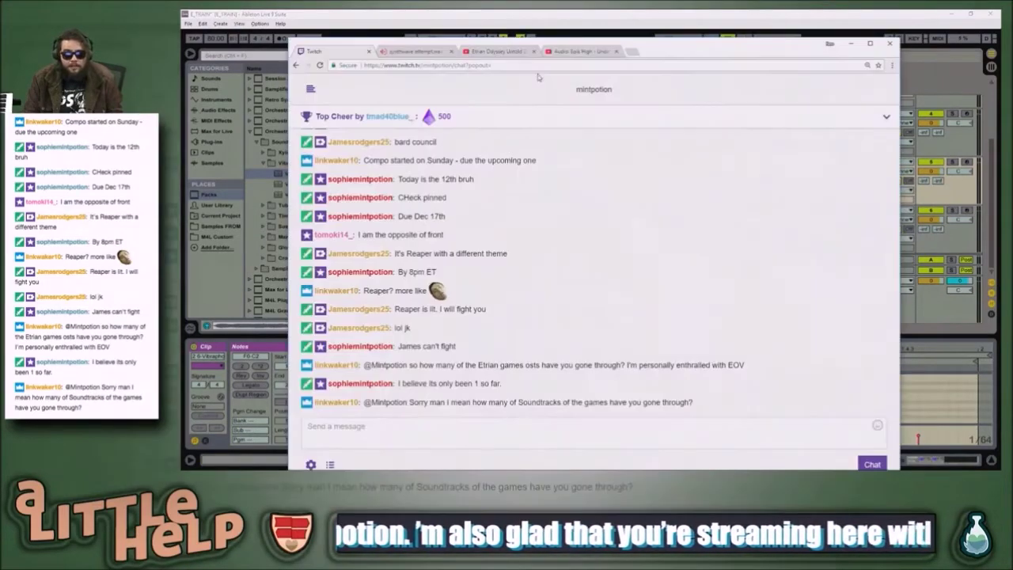
{"action": "left_click", "coordinate": [497, 52]}
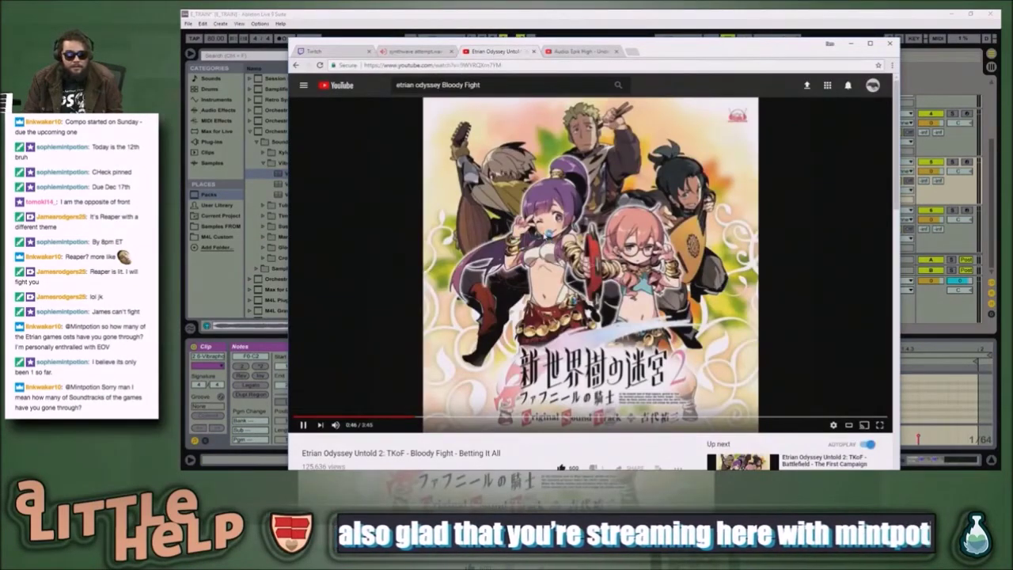
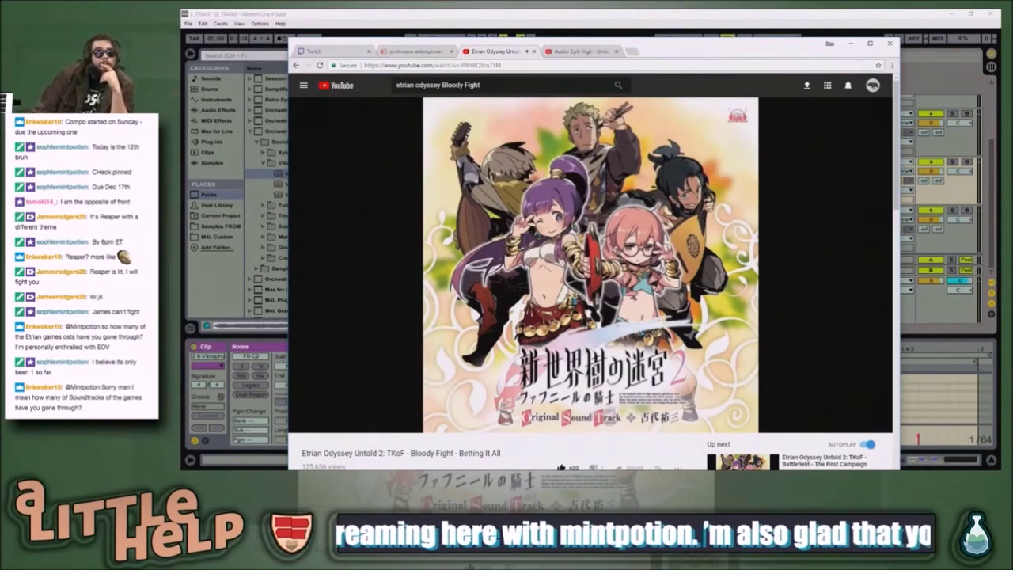
{"action": "left_click", "coordinate": [536, 270]}
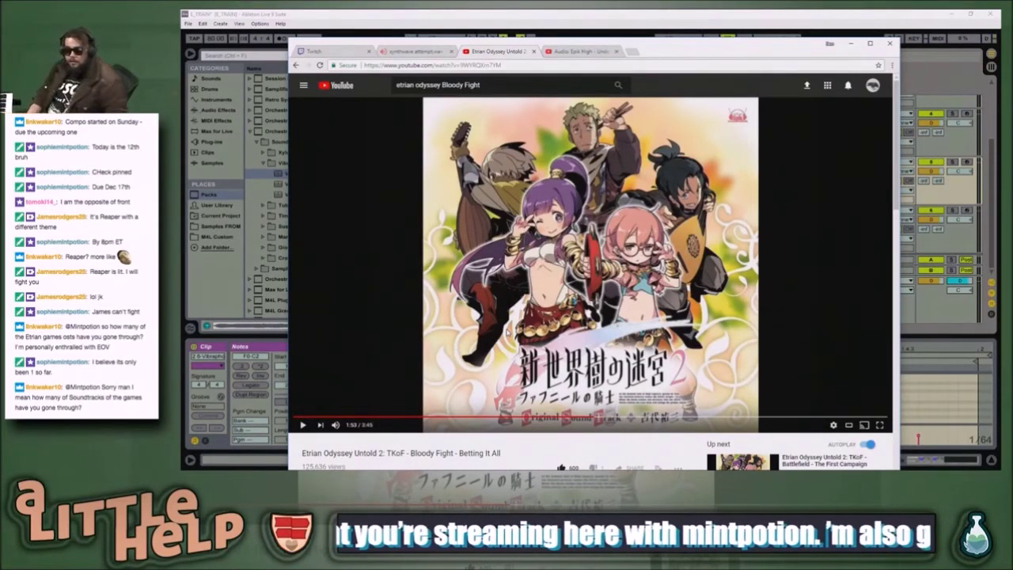
- In the browser, play a little more of the Etrian Odyssey Untold 2 Bloody Fight video, pause it, and close the synthwave attempt.wav tab
{"action": "key", "text": "alt+Tab"}
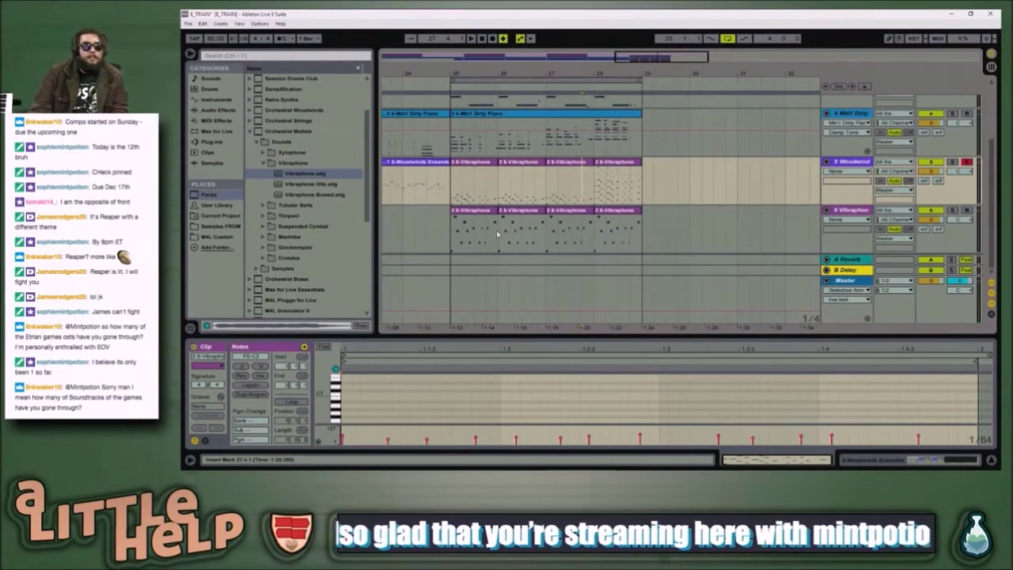
{"action": "key", "text": "alt+Tab"}
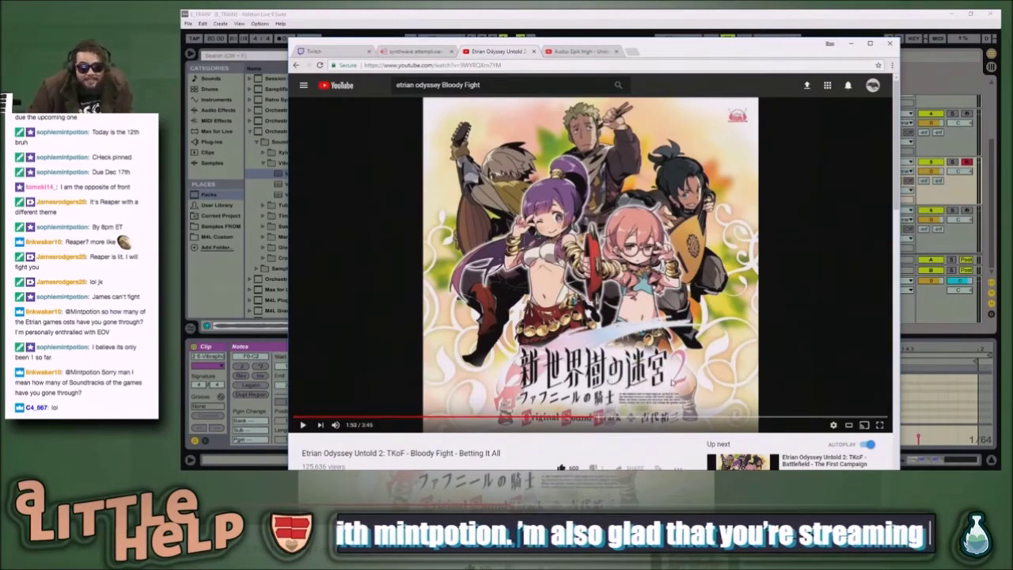
{"action": "left_click", "coordinate": [662, 391]}
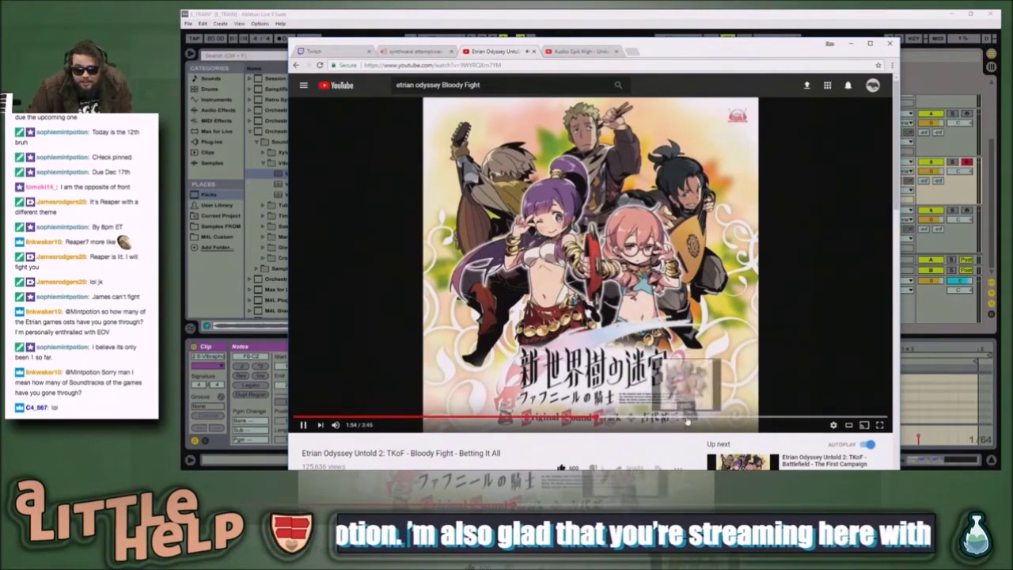
{"action": "left_click", "coordinate": [691, 333]}
{"action": "key", "text": "alt+Tab"}
{"action": "key", "text": "alt+Tab"}
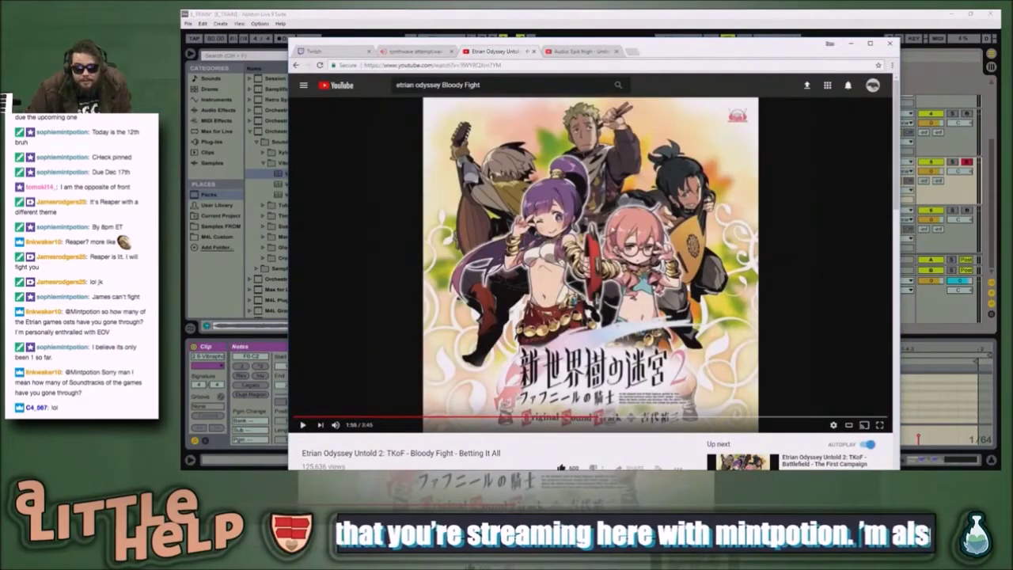
{"action": "left_click", "coordinate": [408, 53]}
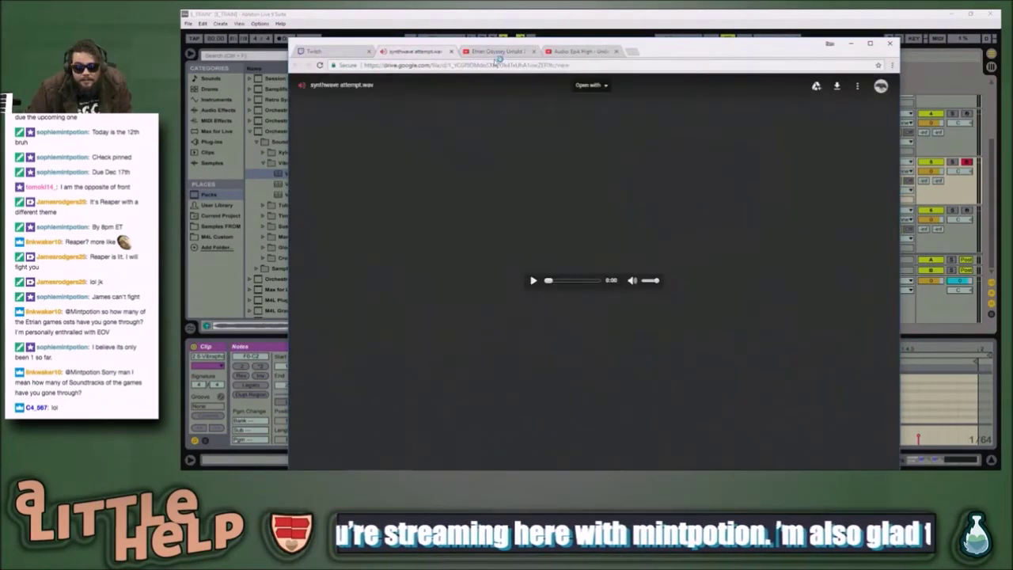
{"action": "left_click", "coordinate": [451, 52]}
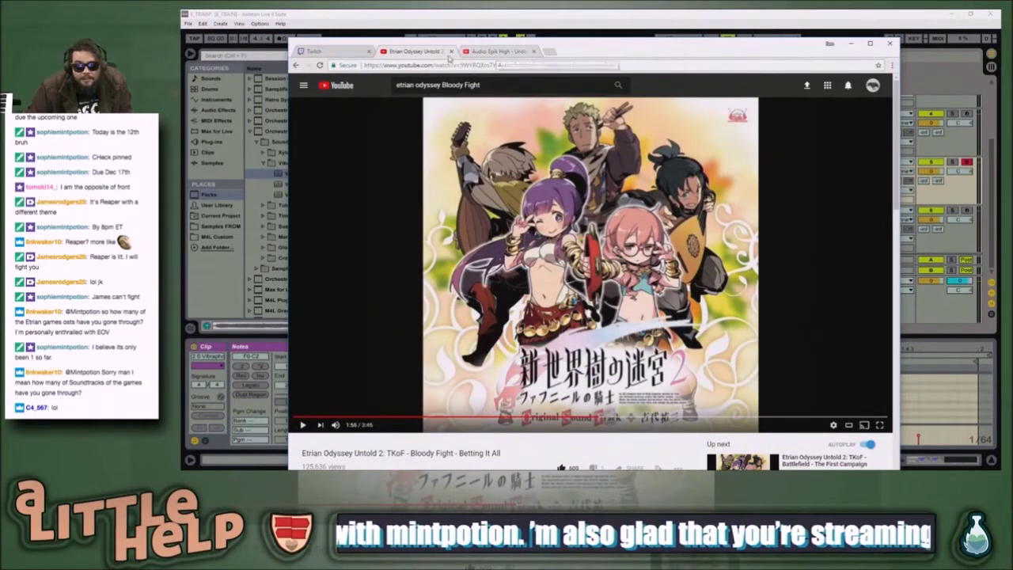
- Switch back to Ableton Live and play the section back from bar 25
{"action": "key", "text": "alt+Tab"}
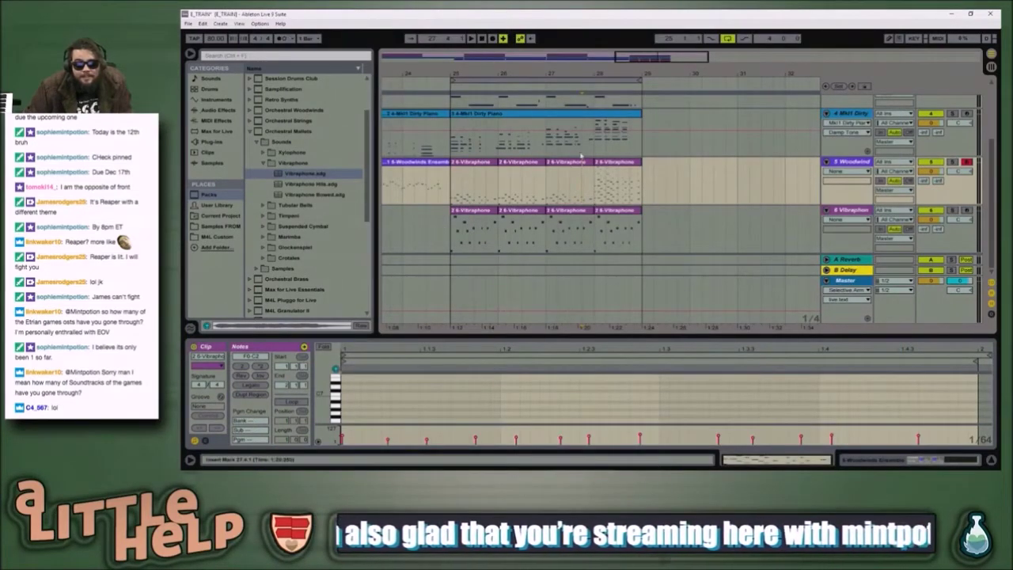
{"action": "left_click", "coordinate": [453, 226]}
{"action": "key", "text": "space"}
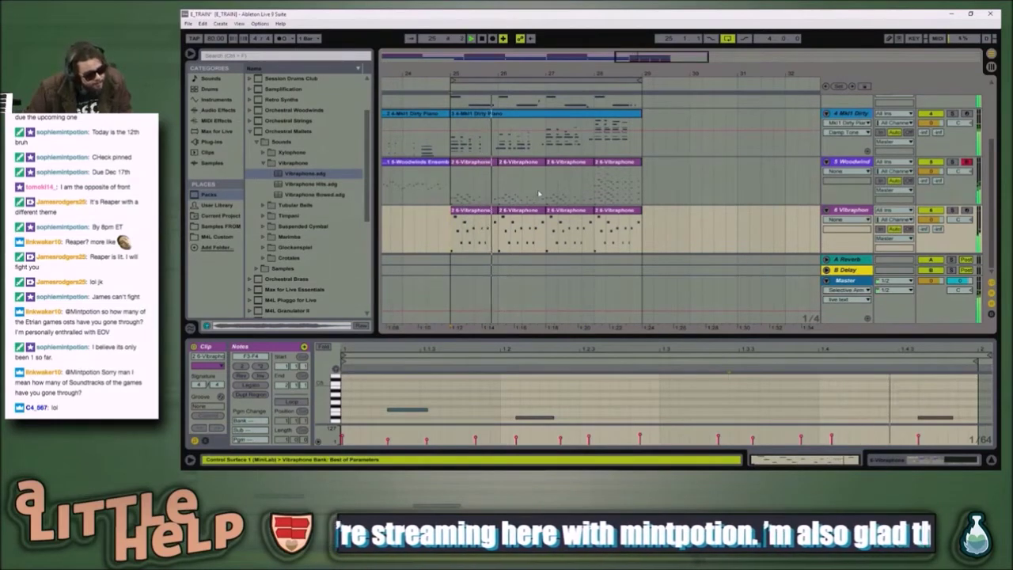
- Switch to the browser and replay earlier passages of the Bloody Fight video from its first minute
{"action": "key", "text": "alt+Tab"}
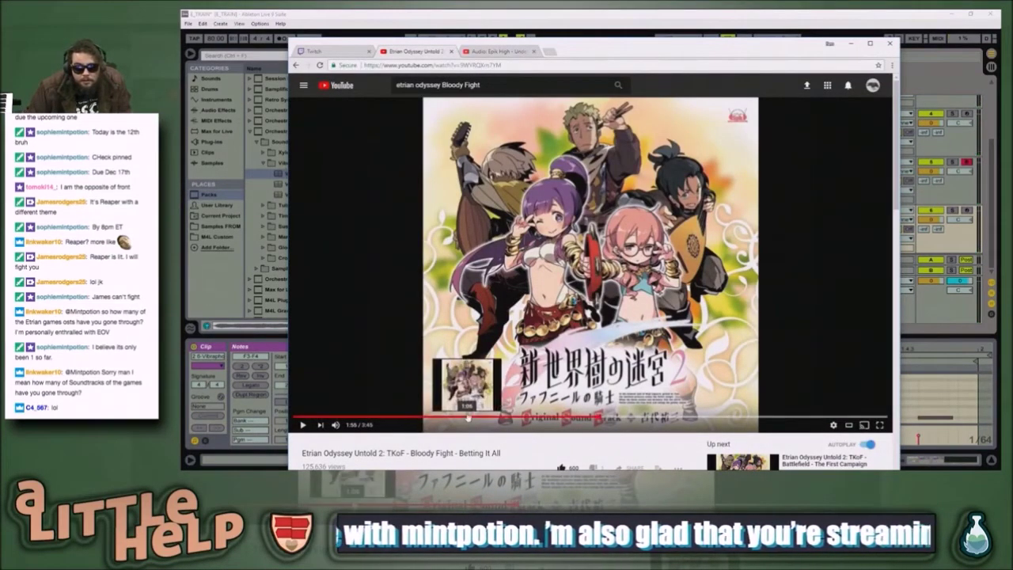
{"action": "left_click", "coordinate": [467, 418]}
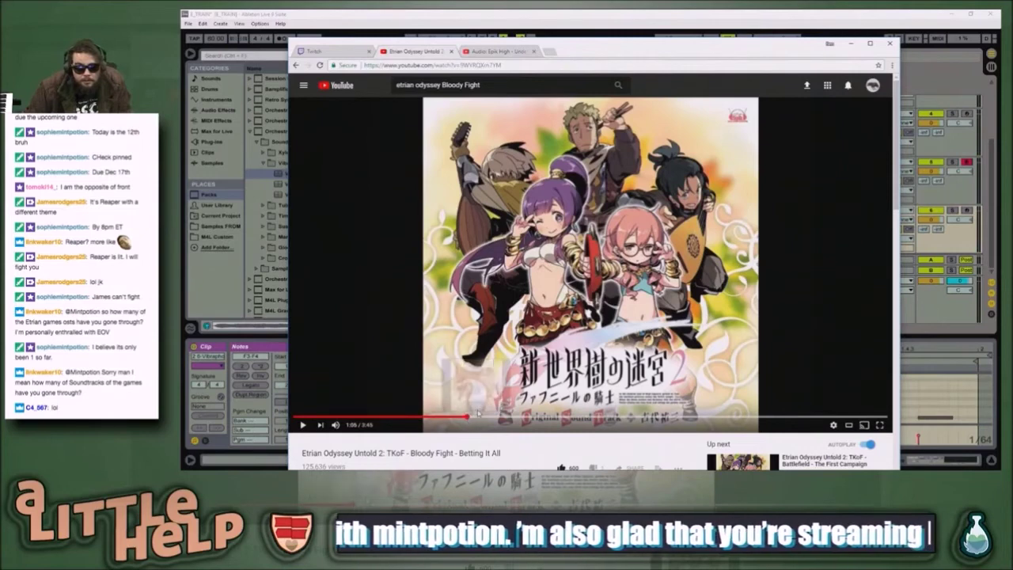
{"action": "left_click", "coordinate": [435, 419]}
{"action": "left_click_drag", "start_coordinate": [425, 419], "coordinate": [409, 421]}
{"action": "left_click", "coordinate": [384, 418]}
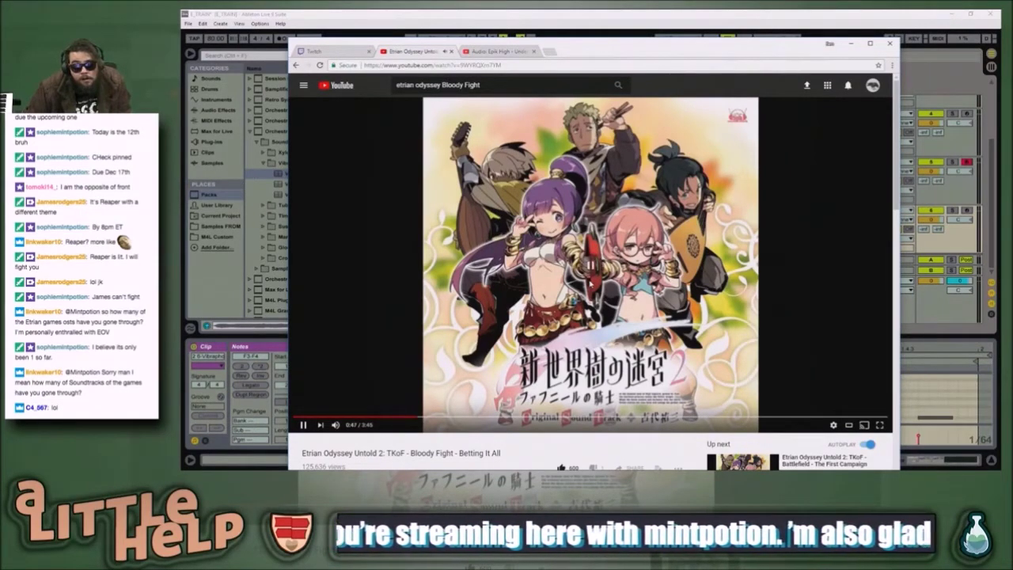
- Switch back to Ableton Live, arm the Double Bass track, and extend the Kit-OldSchool drum clip to bar 41
{"action": "key", "text": "alt+Tab"}
{"action": "scroll", "coordinate": [632, 212], "scroll_direction": "up", "scroll_amount": 1}
{"action": "scroll", "coordinate": [632, 211], "scroll_direction": "down", "scroll_amount": 3}
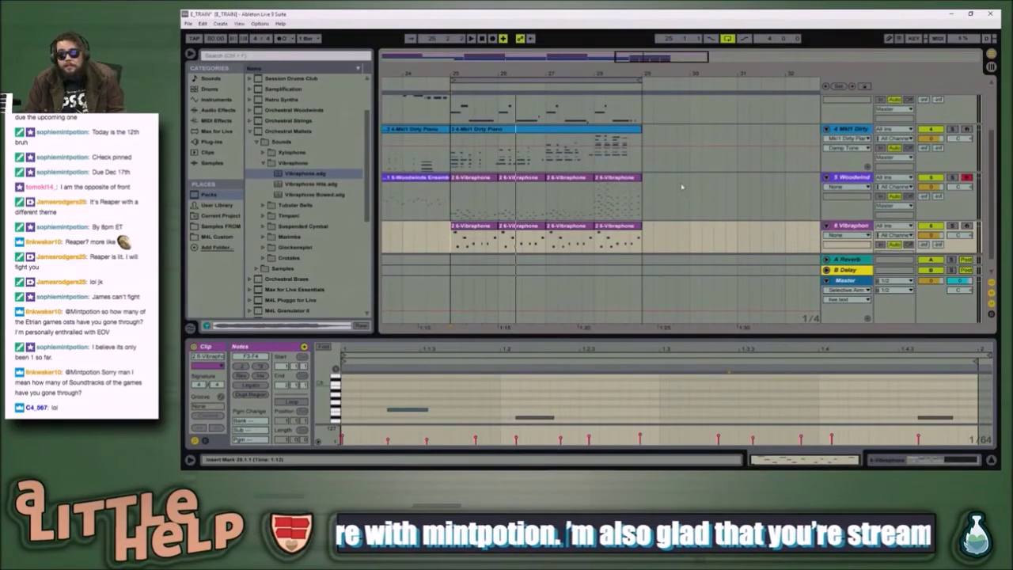
{"action": "scroll", "coordinate": [682, 187], "scroll_direction": "up", "scroll_amount": 1}
{"action": "left_click", "coordinate": [672, 170]}
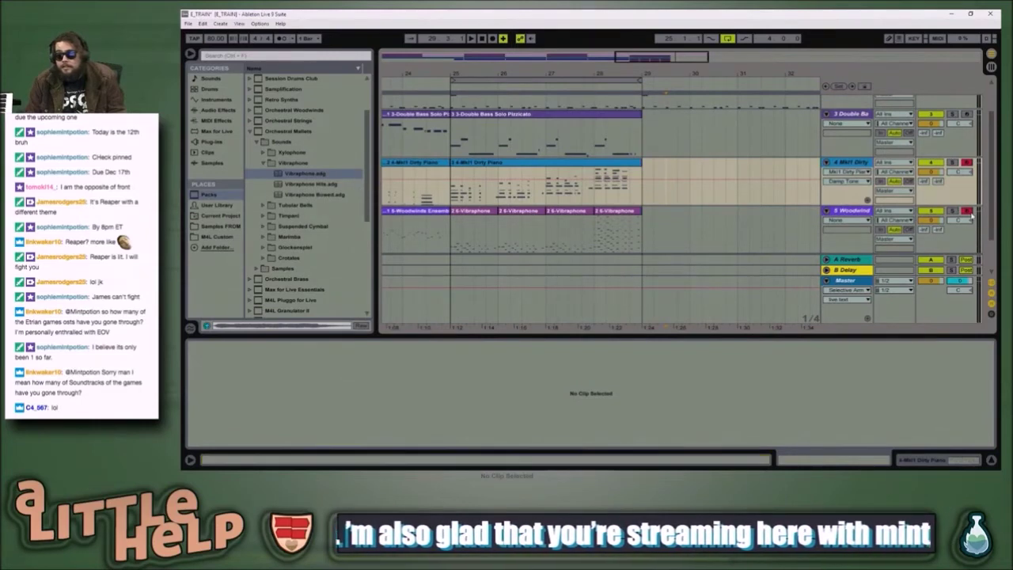
{"action": "left_click", "coordinate": [841, 133]}
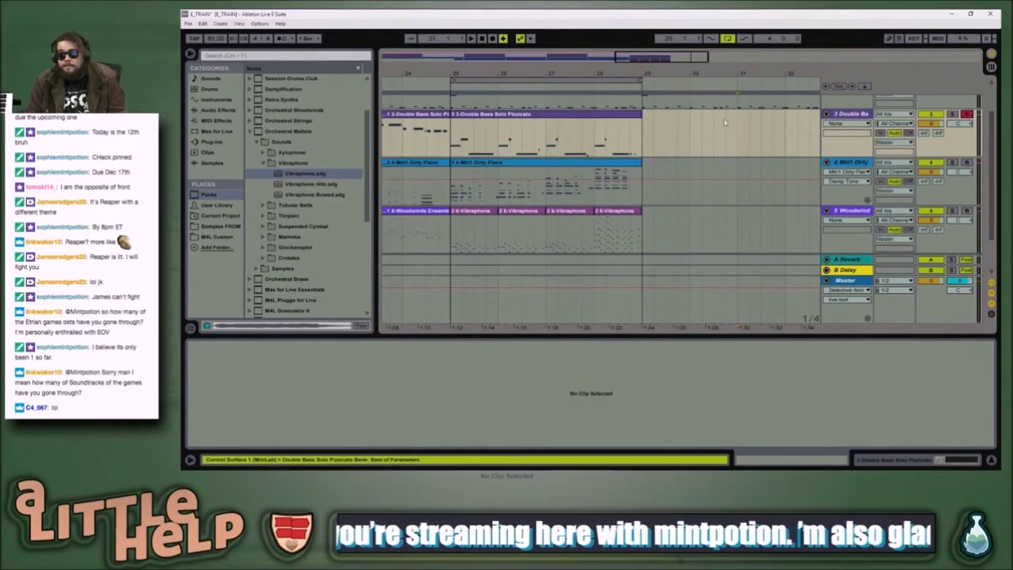
{"action": "left_click_drag", "start_coordinate": [644, 71], "coordinate": [522, 44]}
{"action": "scroll", "coordinate": [597, 173], "scroll_direction": "up", "scroll_amount": 2}
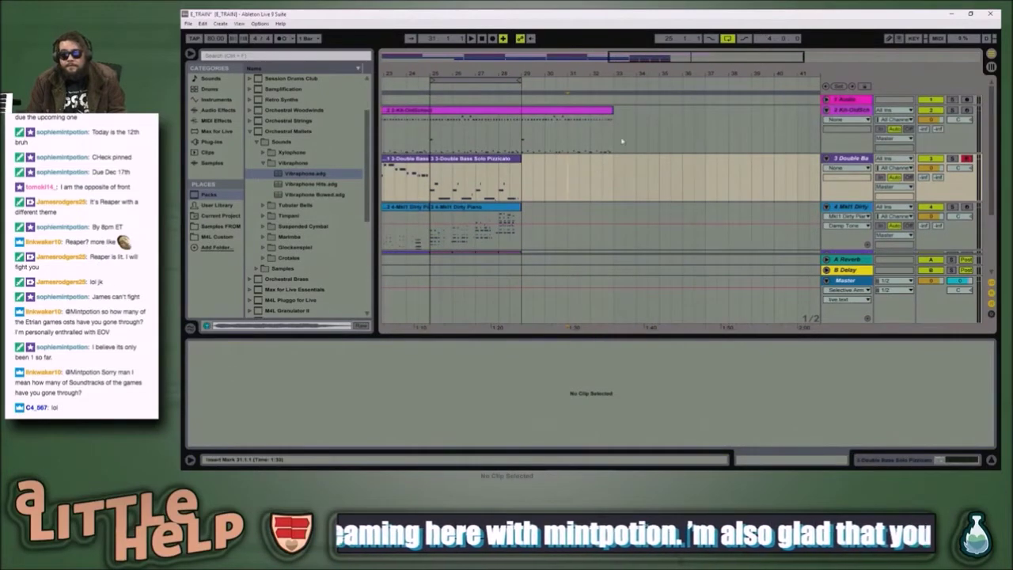
{"action": "left_click_drag", "start_coordinate": [615, 146], "coordinate": [798, 146]}
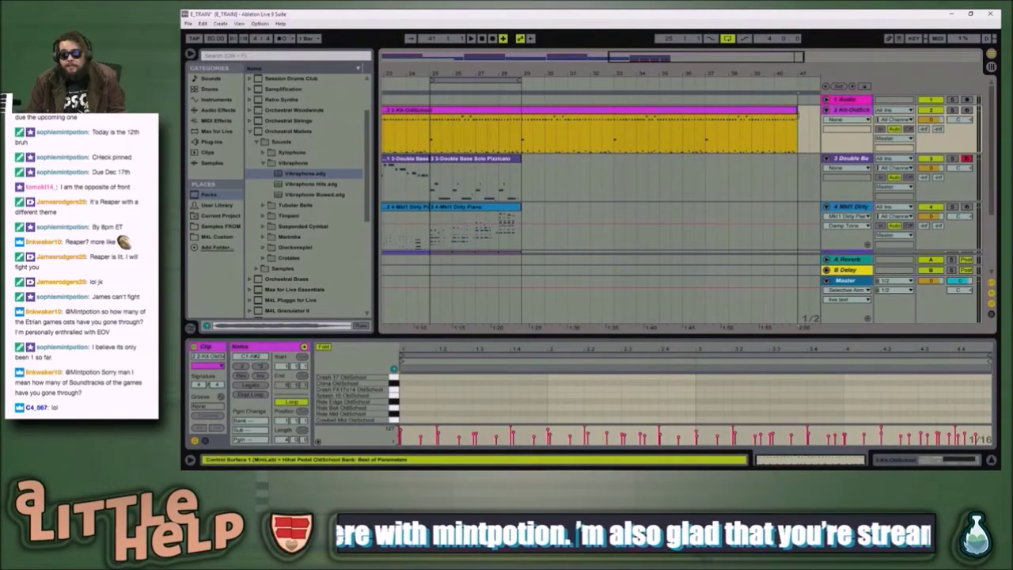
- Try a Double Bass take of nearly four bars from bar 29, play its beginning back, and delete the recorded clip
{"action": "left_click", "coordinate": [512, 184]}
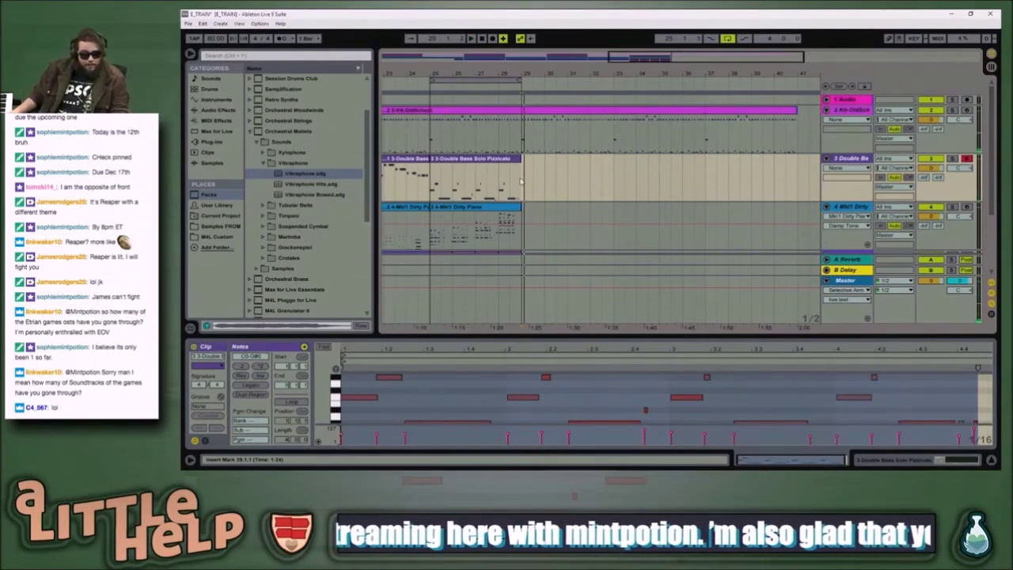
{"action": "key", "text": "alt+Tab"}
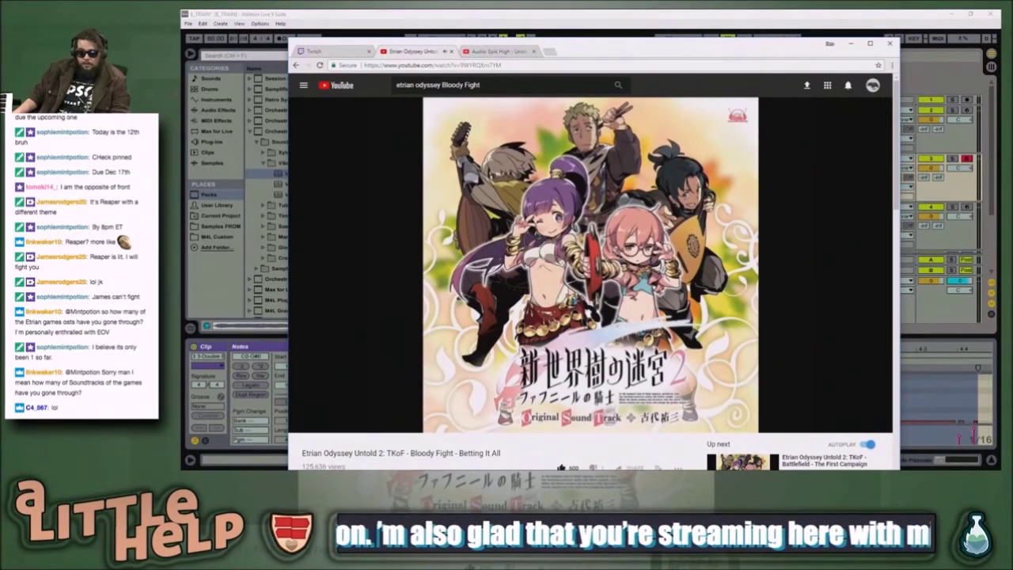
{"action": "key", "text": "alt+Tab"}
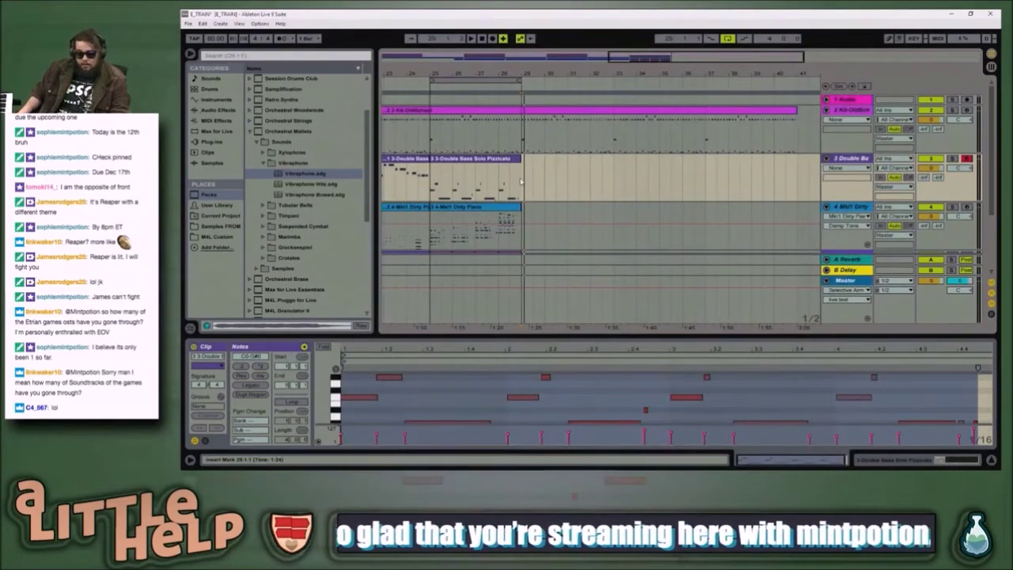
{"action": "left_click", "coordinate": [521, 181]}
{"action": "key", "text": "space"}
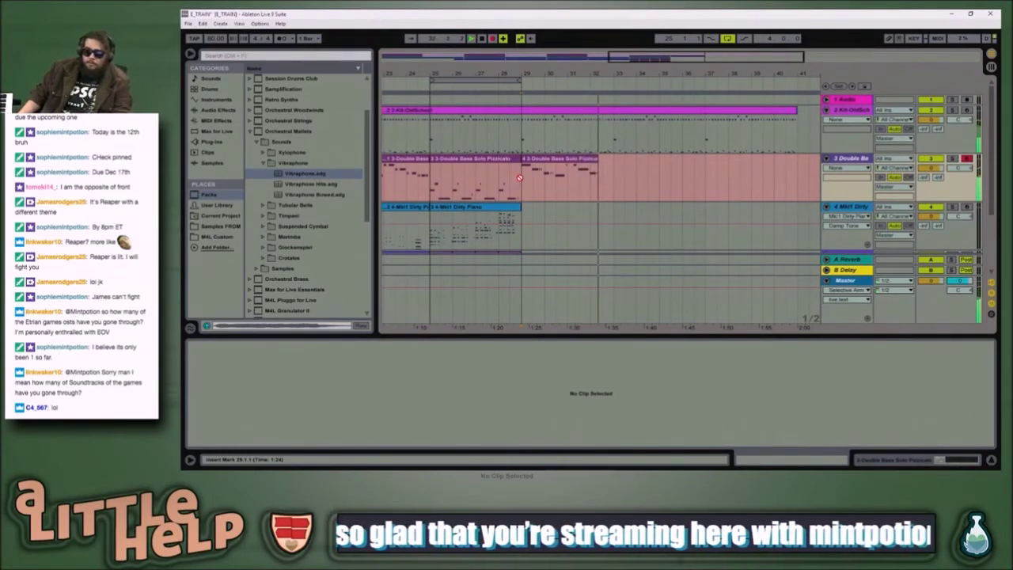
{"action": "key", "text": "space"}
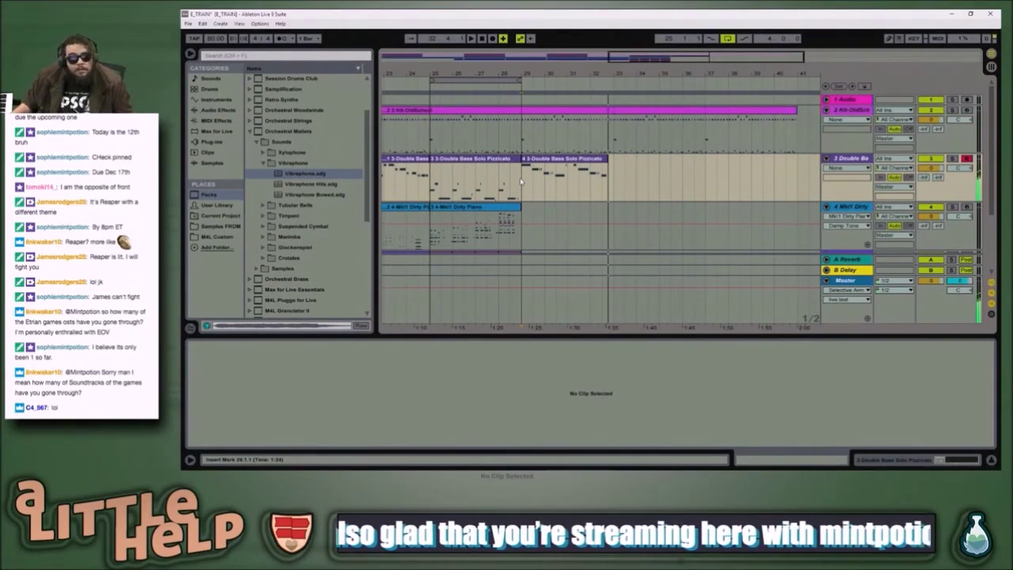
{"action": "key", "text": "space"}
{"action": "key", "text": "space"}
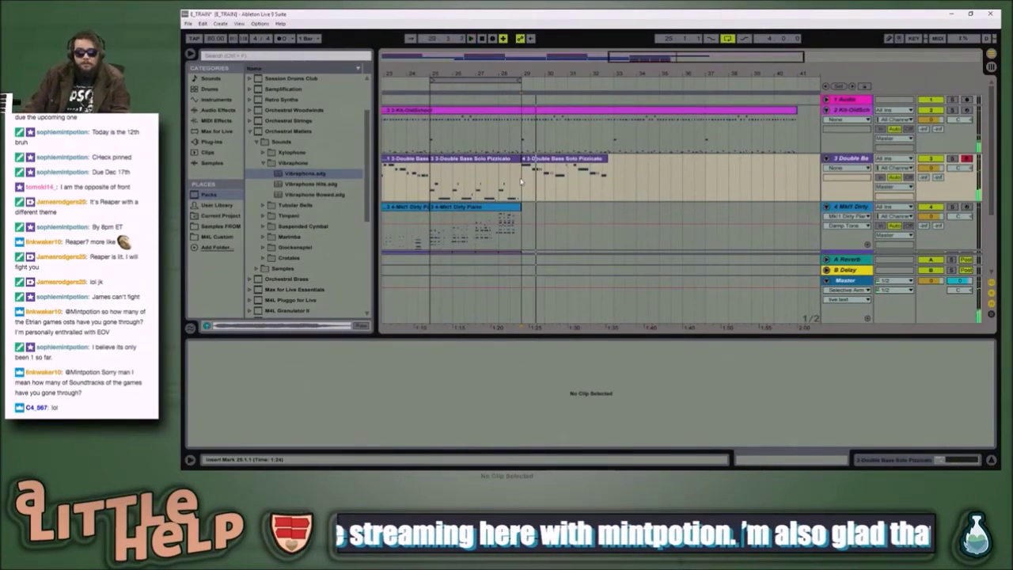
{"action": "left_click", "coordinate": [523, 181]}
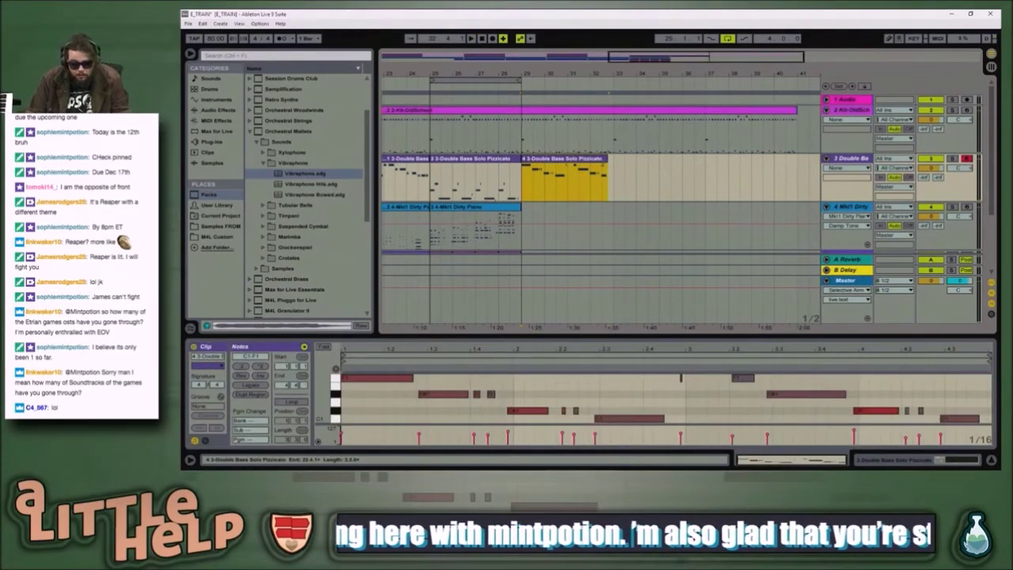
{"action": "key", "text": "Delete"}
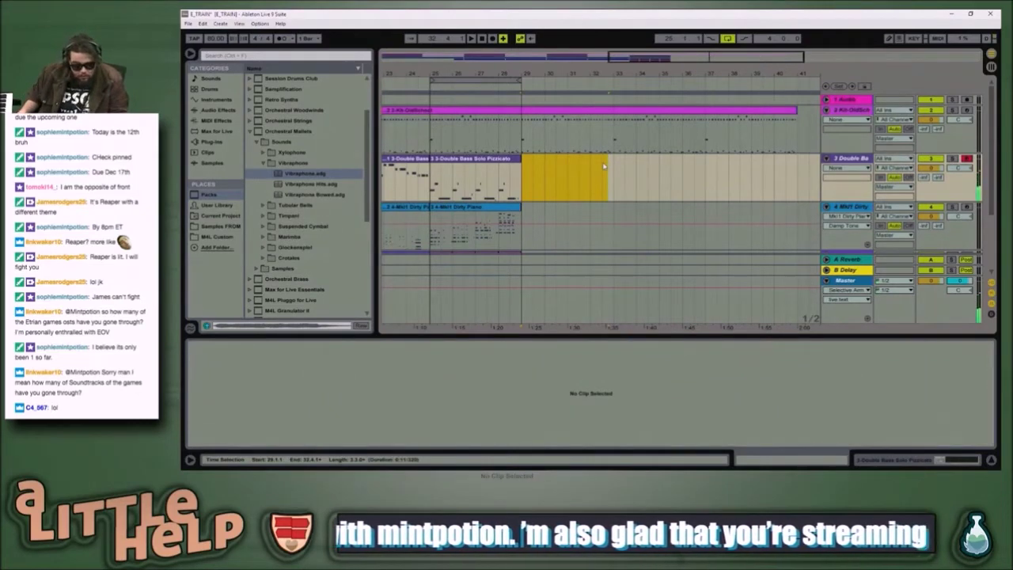
- Try a second Double Bass take from bar 29 to the start of bar 33
{"action": "key", "text": "space"}
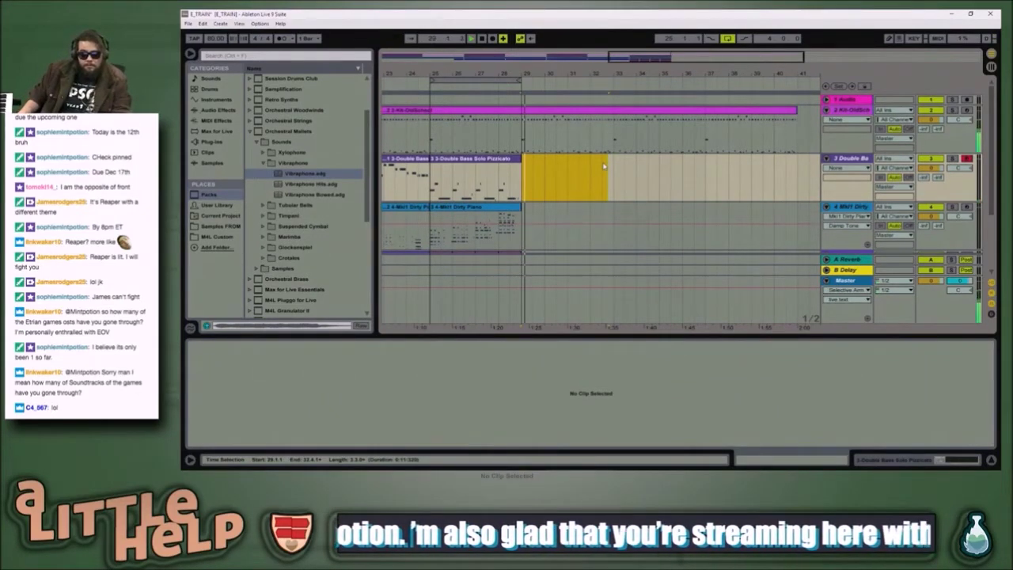
{"action": "key", "text": "F9"}
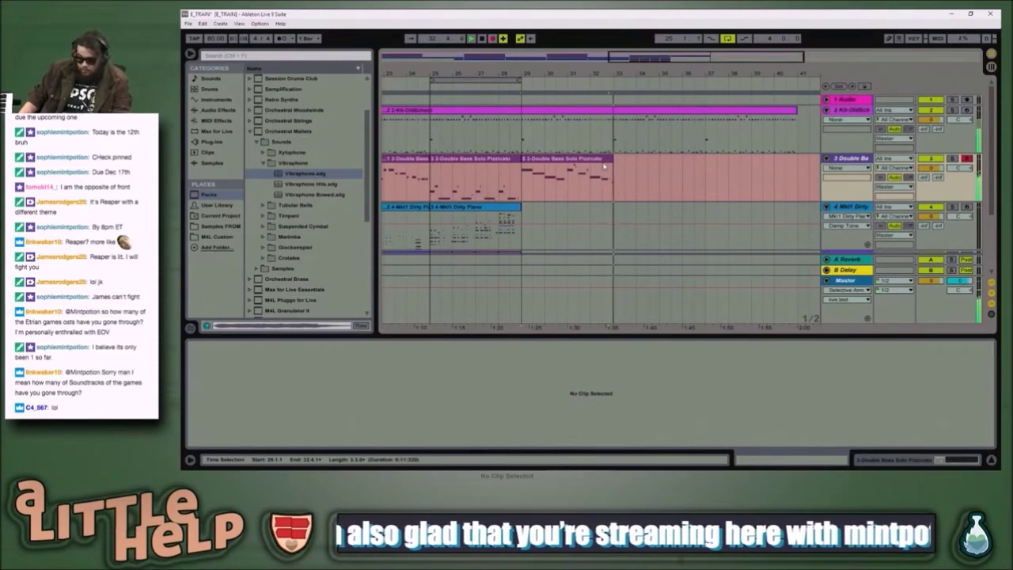
{"action": "key", "text": "space"}
- Switch to the browser and replay the Bloody Fight video from about 0:36 as a reference
{"action": "key", "text": "alt+Tab"}
{"action": "key", "text": "space"}
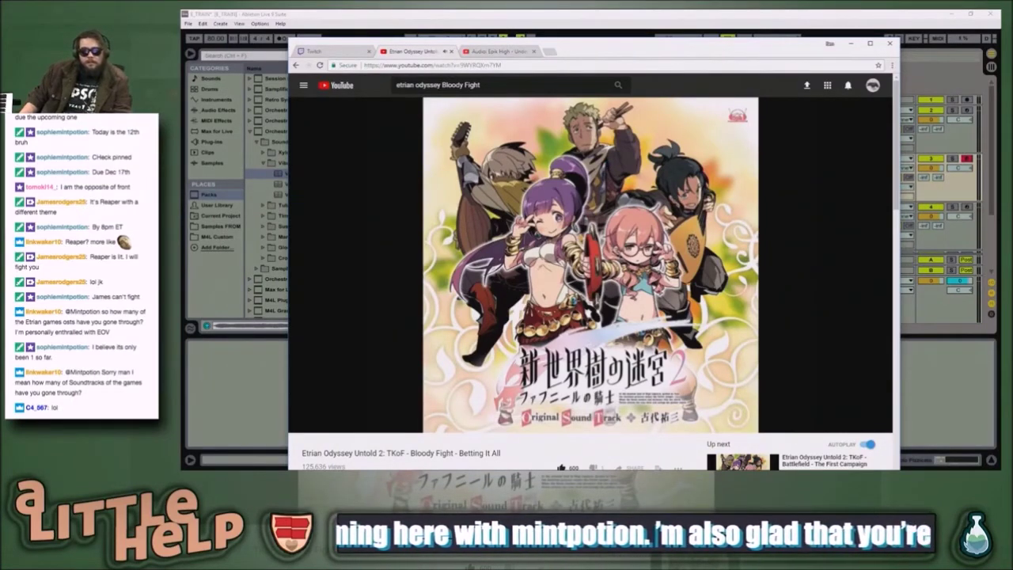
{"action": "key", "text": "space"}
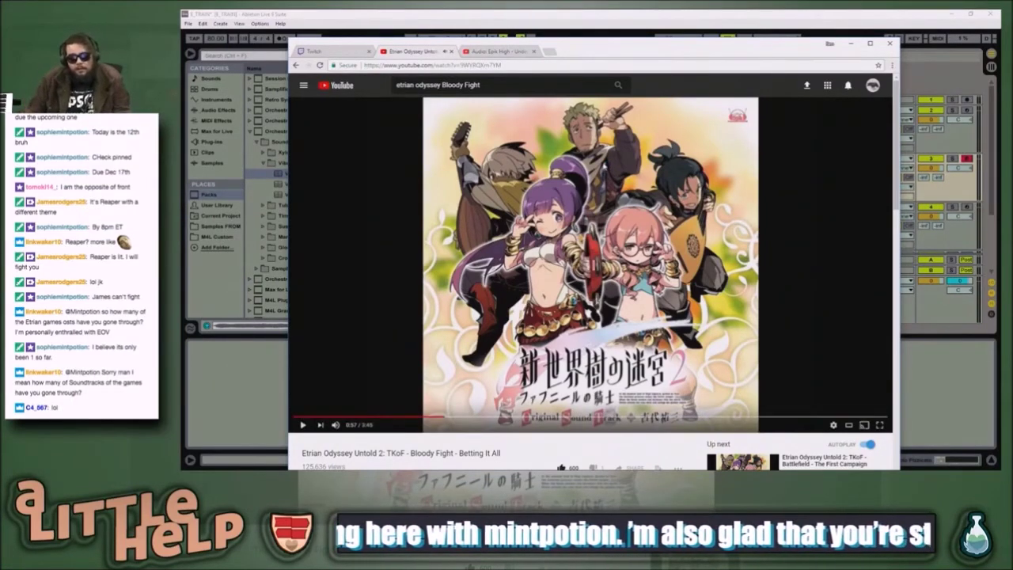
{"action": "left_click", "coordinate": [393, 417]}
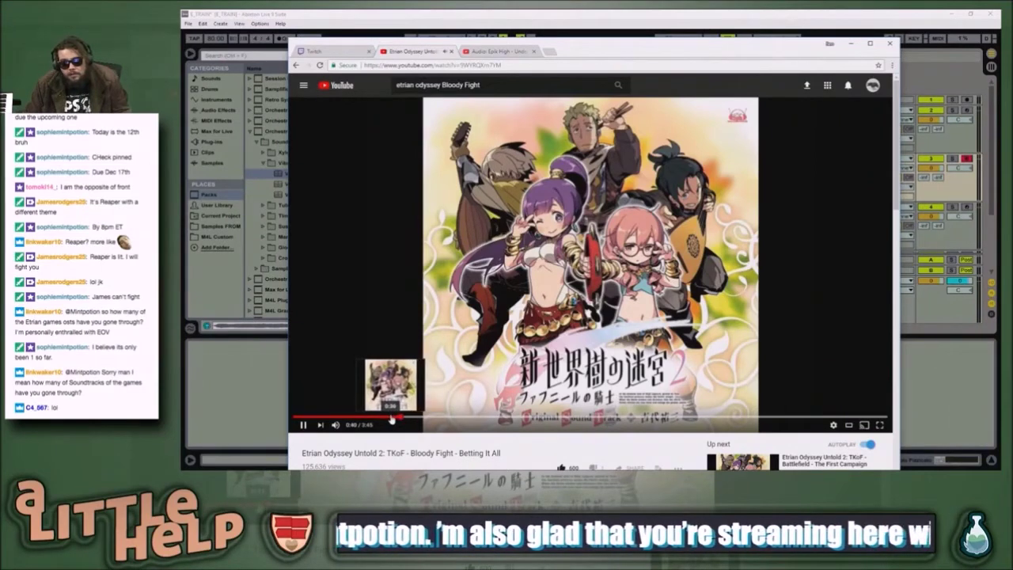
{"action": "left_click", "coordinate": [391, 418]}
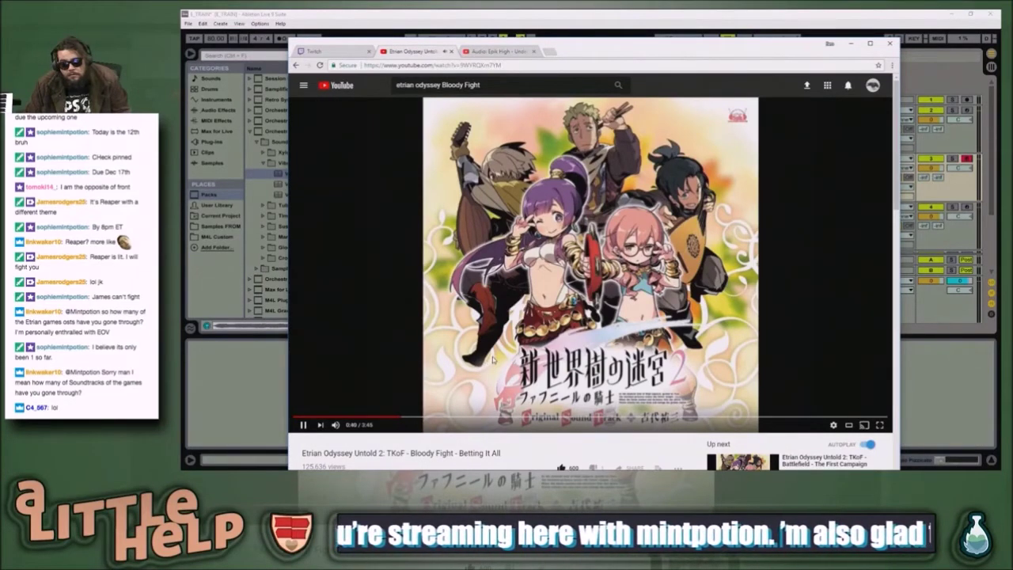
- Switch back to Ableton Live, delete the Double Bass take at bar 29, and record a new one from the same bar
{"action": "key", "text": "alt+Tab"}
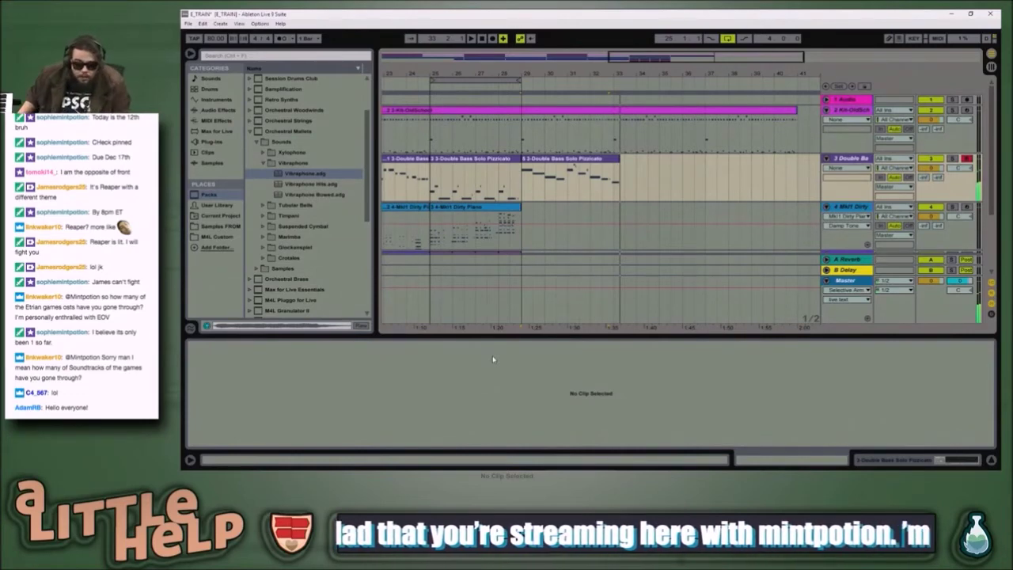
{"action": "left_click", "coordinate": [578, 168]}
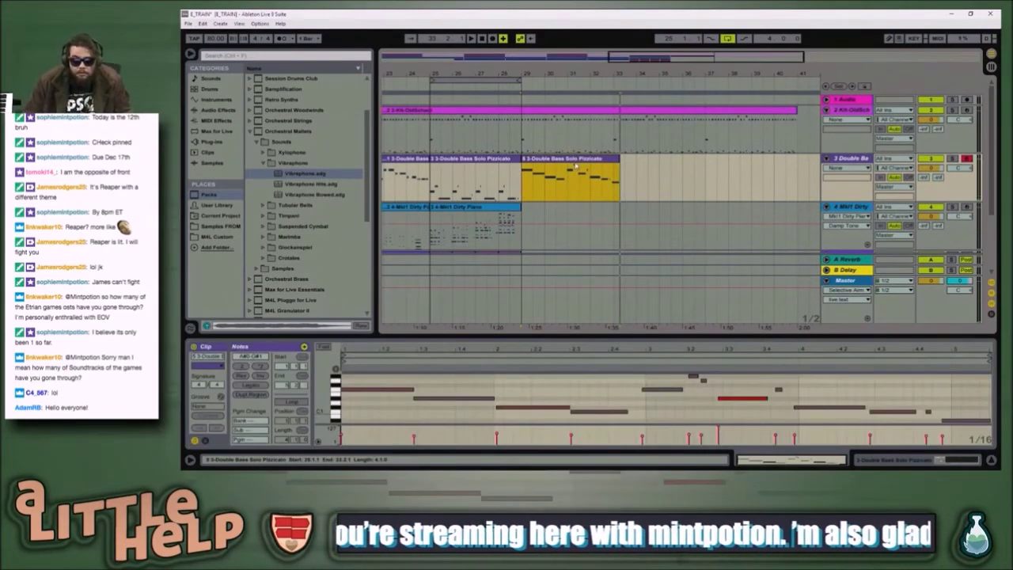
{"action": "key", "text": "Delete"}
{"action": "left_click", "coordinate": [519, 185]}
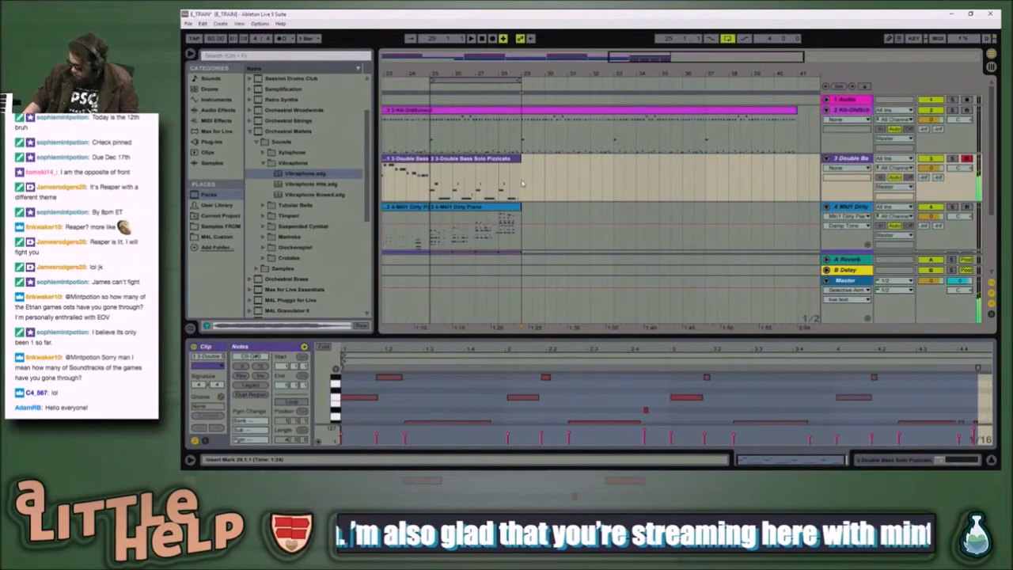
{"action": "left_click", "coordinate": [521, 184]}
{"action": "key", "text": "space"}
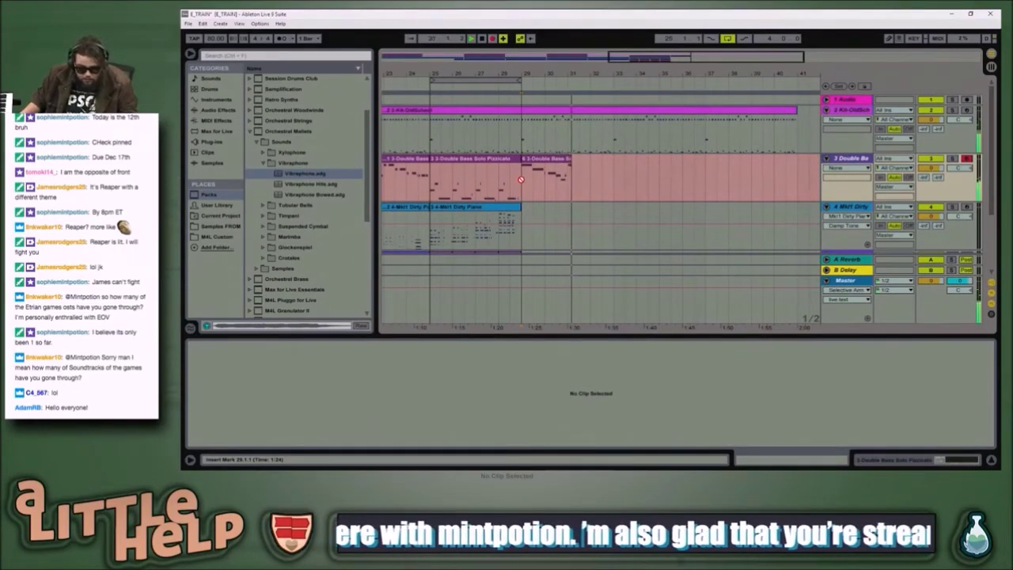
- Switch to the browser, stop the Bloody Fight video at about 0:46, and return to Ableton Live
{"action": "key", "text": "alt+Tab"}
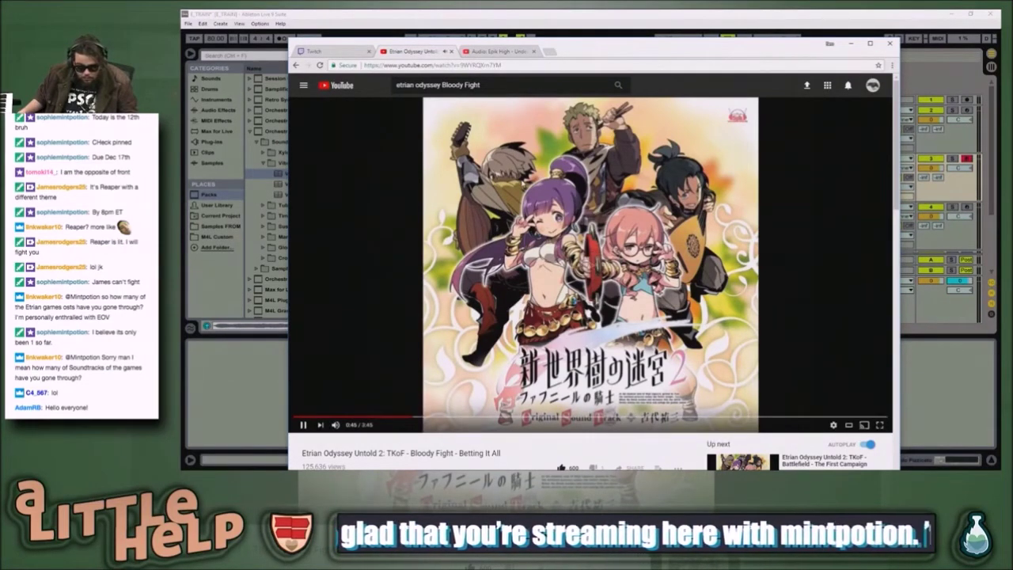
{"action": "key", "text": "space"}
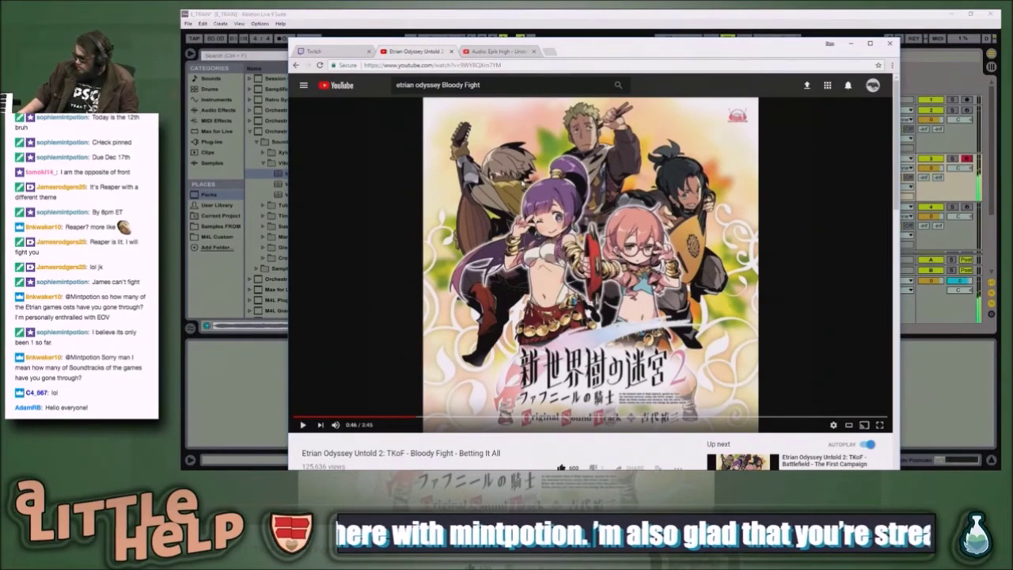
{"action": "key", "text": "alt+Tab"}
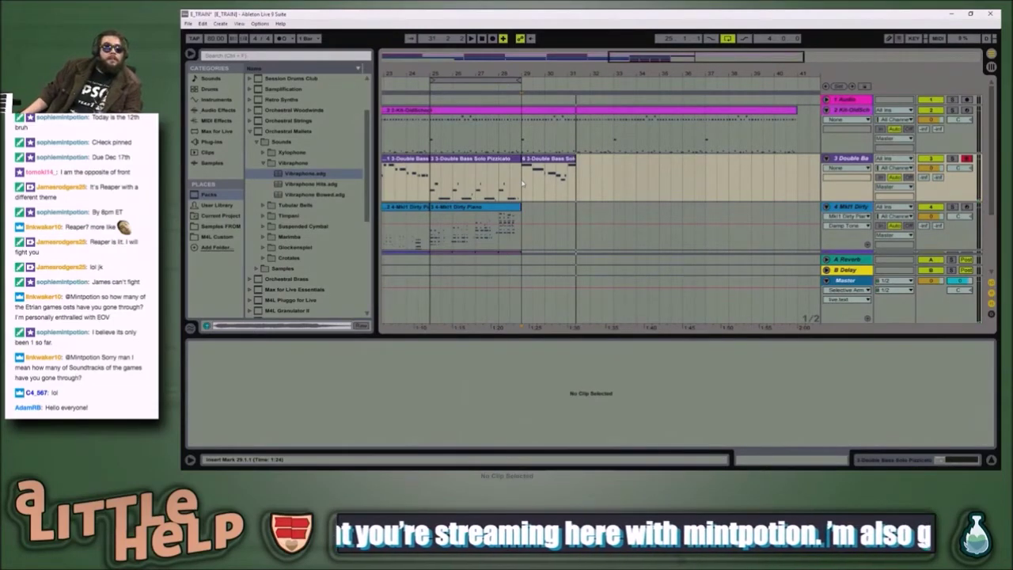
- Try another Double Bass take from bar 29, undo it, restore the previous take, and play that back
{"action": "key", "text": "F9"}
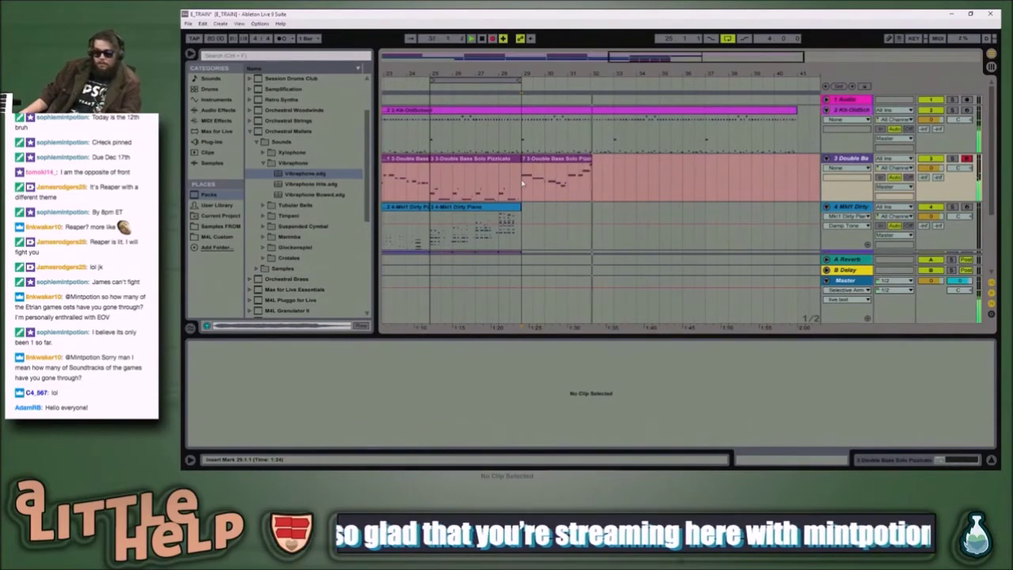
{"action": "key", "text": "space"}
{"action": "key", "text": "ctrl+z"}
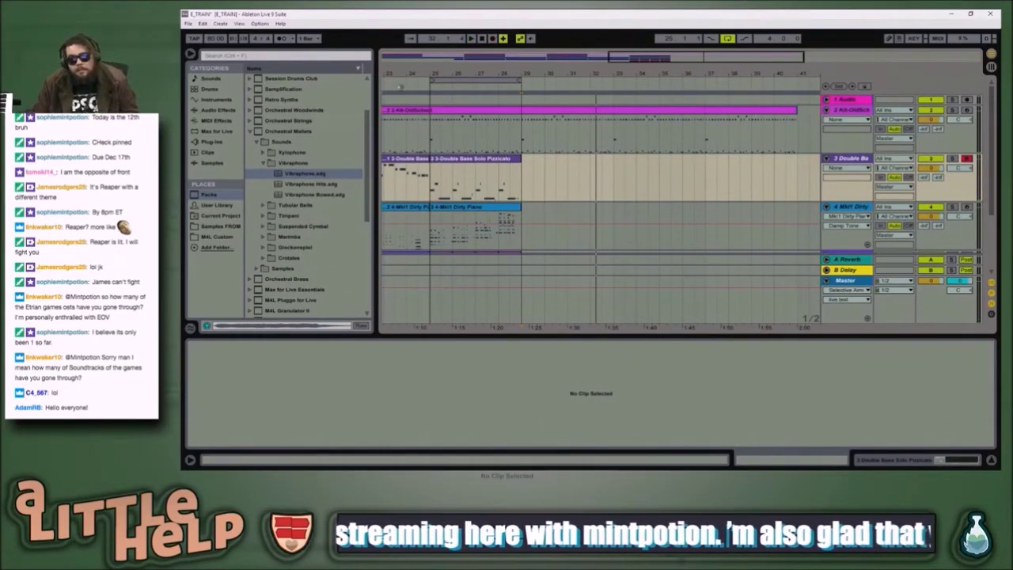
{"action": "left_click", "coordinate": [203, 23]}
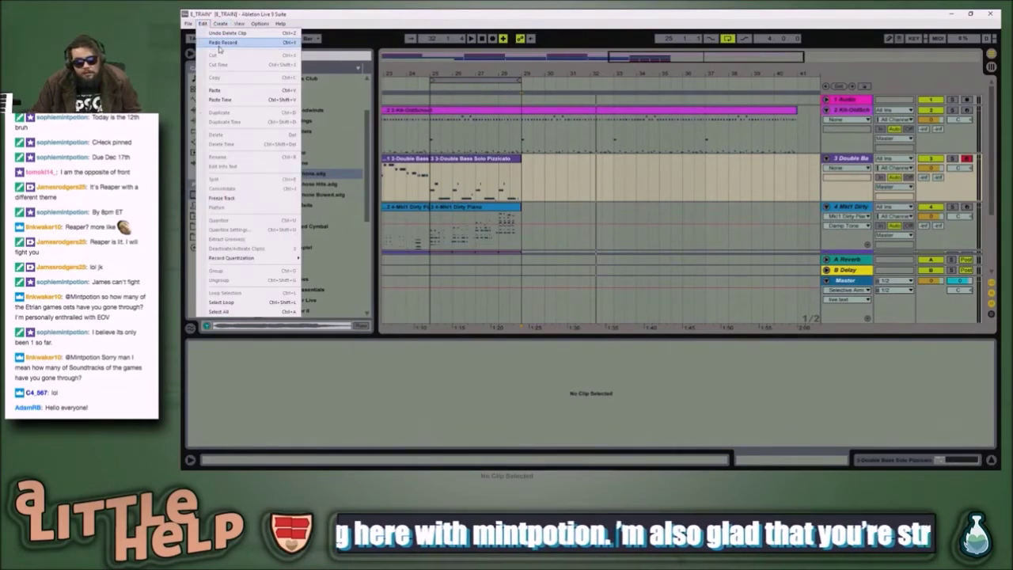
{"action": "left_click", "coordinate": [222, 43]}
{"action": "key", "text": "space"}
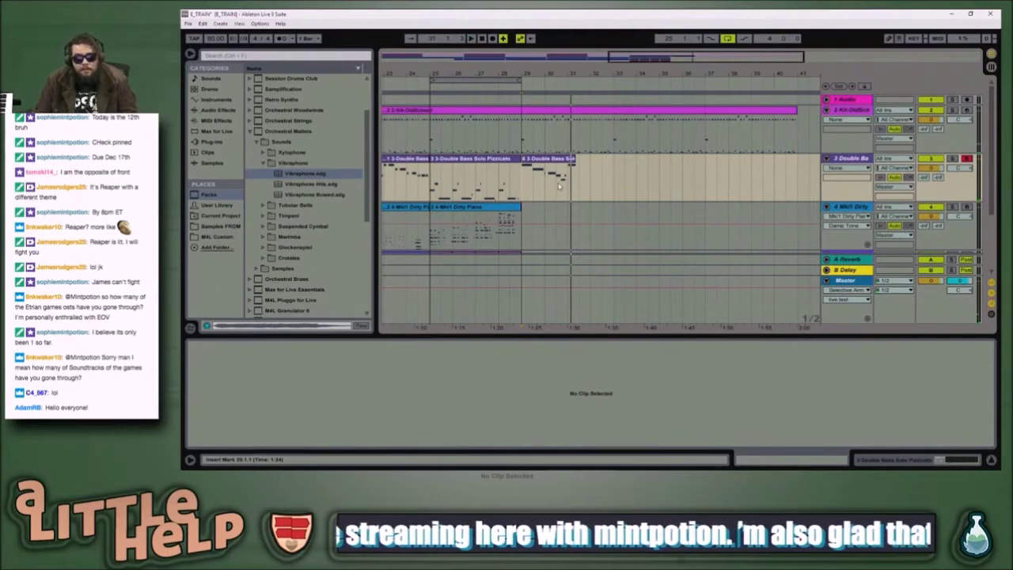
- Switch to the browser and replay the Bloody Fight video passage around 0:42 as a reference
{"action": "key", "text": "alt+Tab"}
{"action": "left_click", "coordinate": [458, 365]}
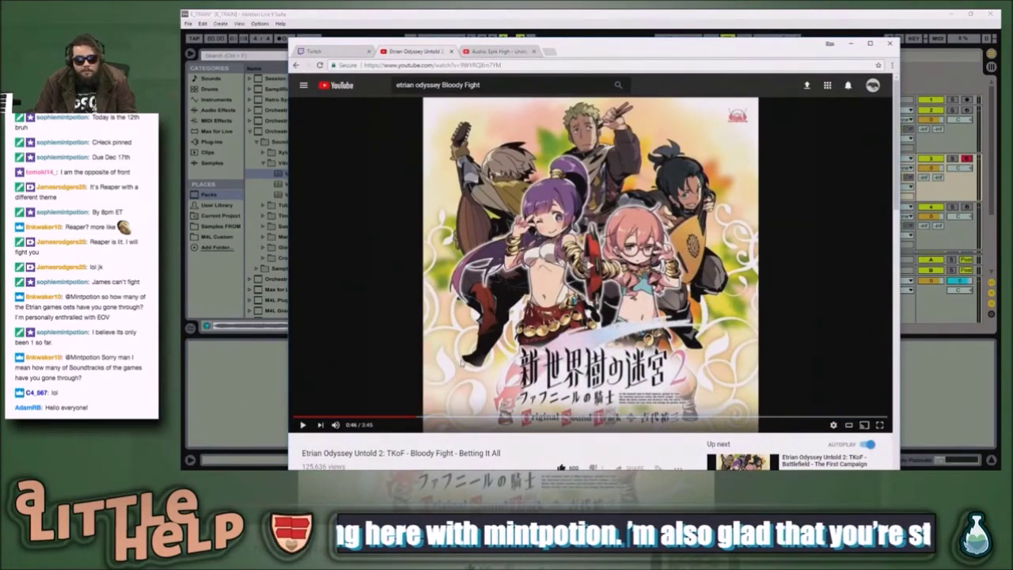
{"action": "left_click", "coordinate": [405, 418]}
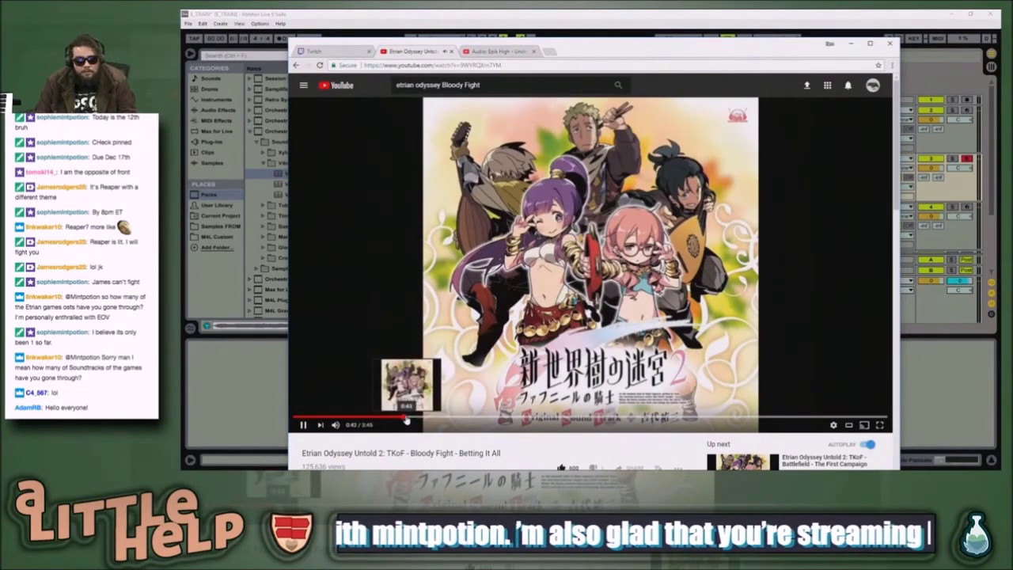
{"action": "left_click", "coordinate": [393, 419]}
{"action": "left_click", "coordinate": [384, 419]}
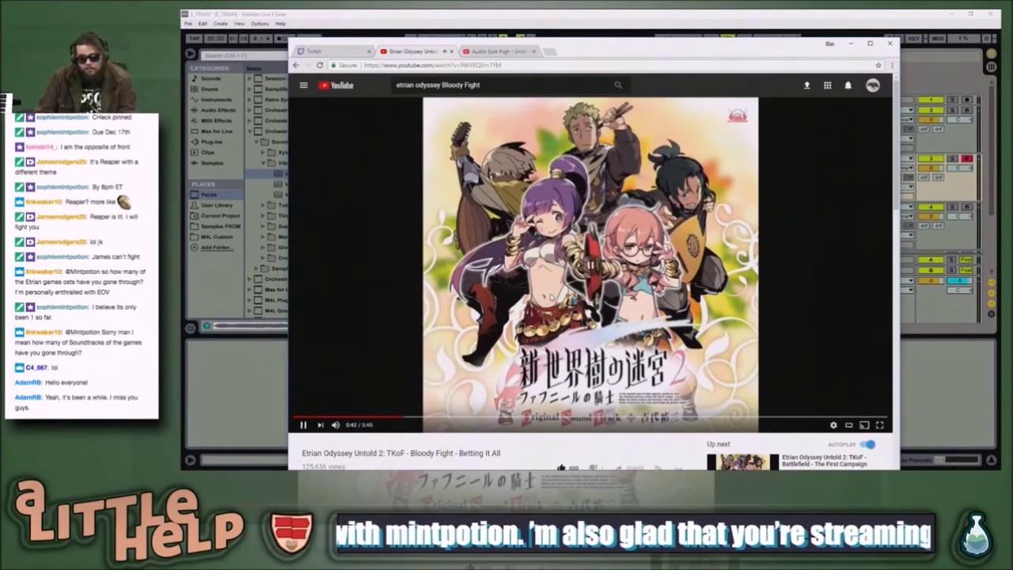
- Compare the Double Bass take, played in Ableton Live from 30.3.1, with the Bloody Fight video's passage up to about 0:47
{"action": "key", "text": "alt+Tab"}
{"action": "left_click", "coordinate": [552, 186]}
{"action": "key", "text": "space"}
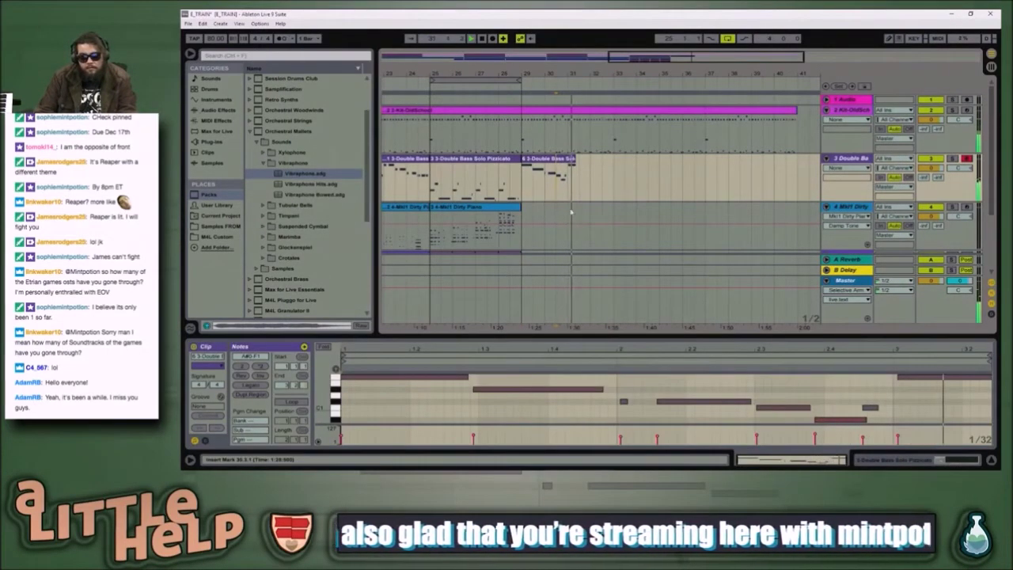
{"action": "key", "text": "alt+Tab"}
{"action": "left_click", "coordinate": [527, 265]}
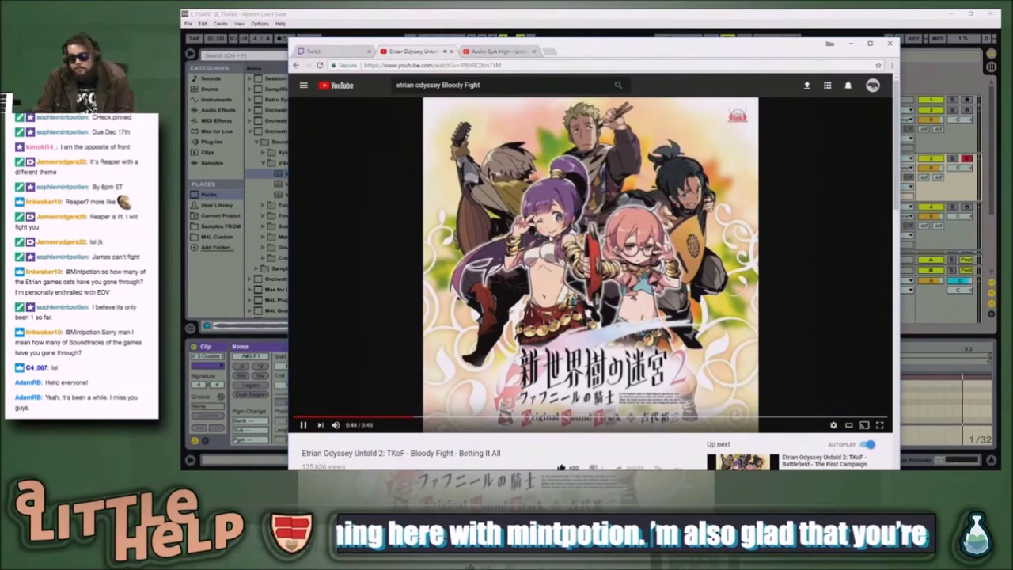
{"action": "key", "text": "alt+Tab"}
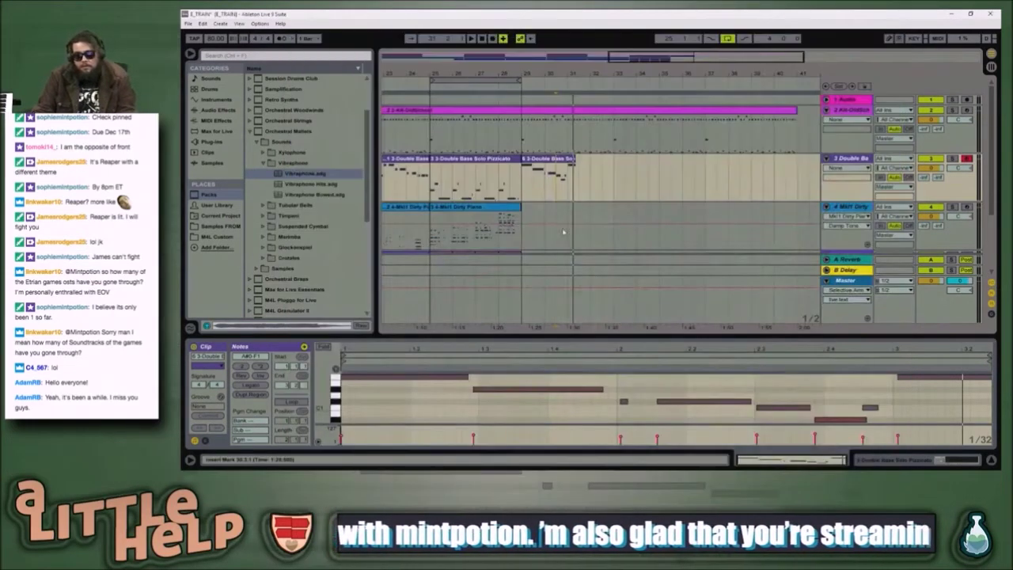
- Record a Double Bass continuation from bar 31 to about bar 33, discarding a first attempt from the same bar
{"action": "left_click", "coordinate": [568, 186]}
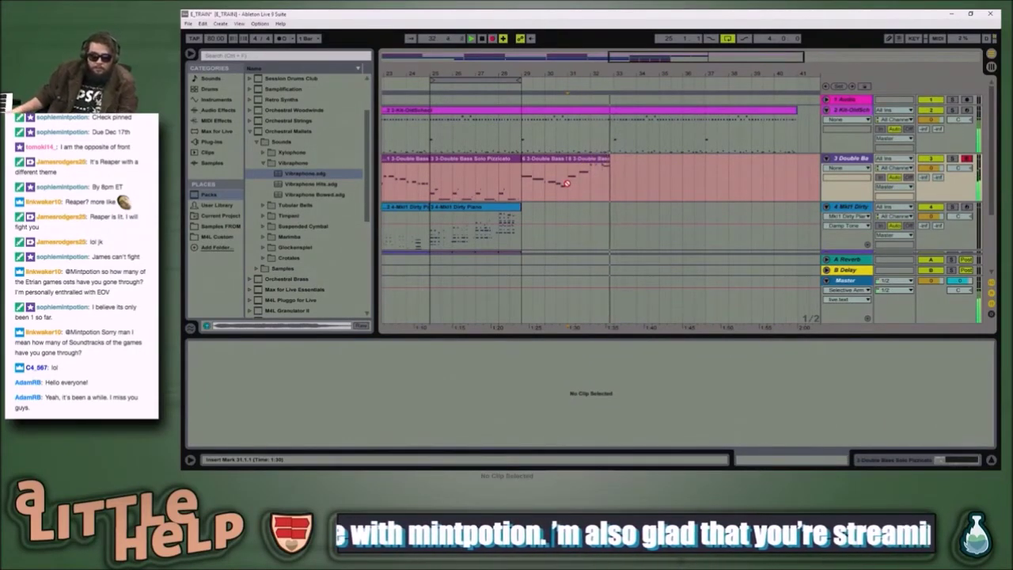
{"action": "key", "text": "space"}
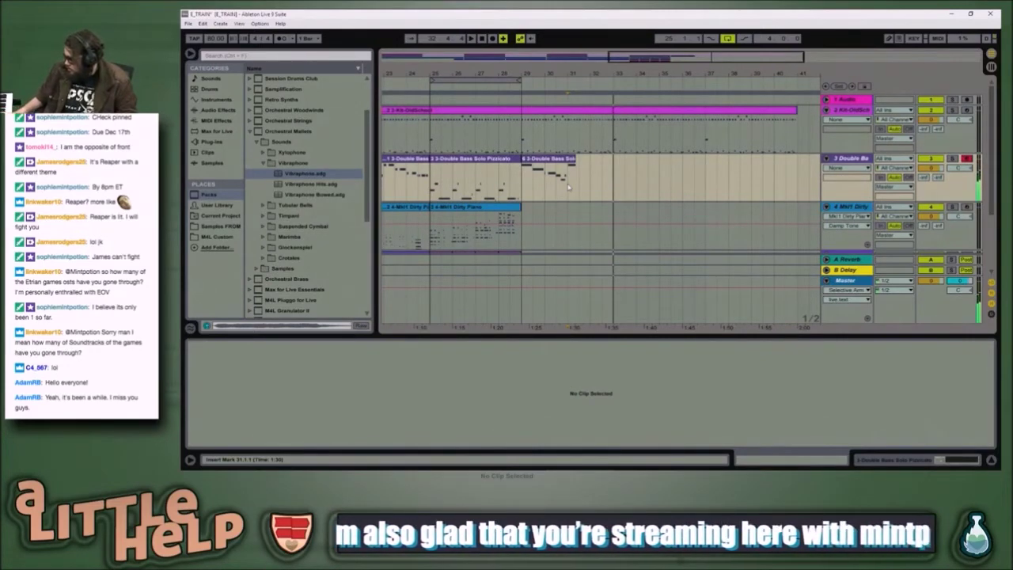
{"action": "key", "text": "F9"}
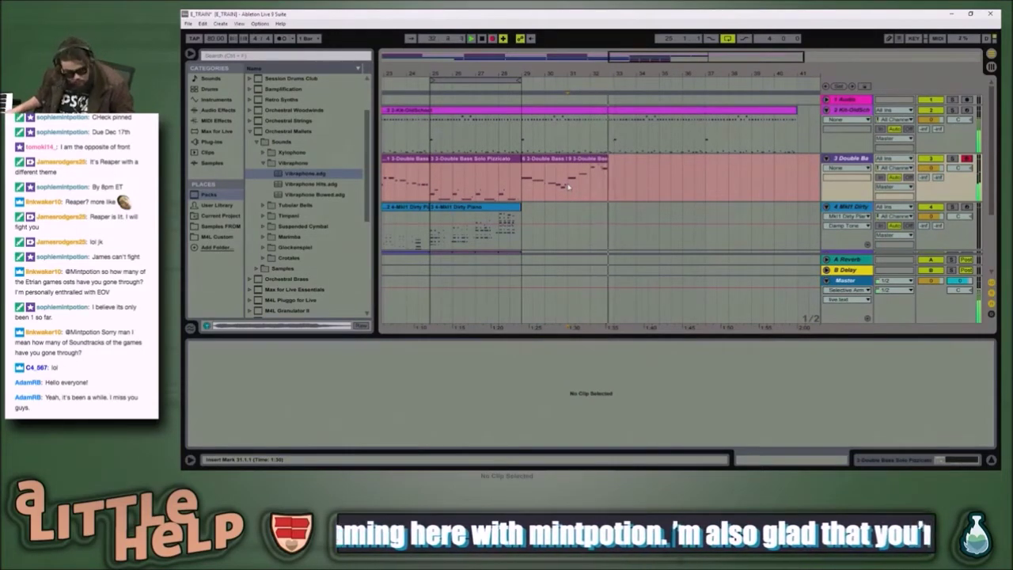
{"action": "key", "text": "space"}
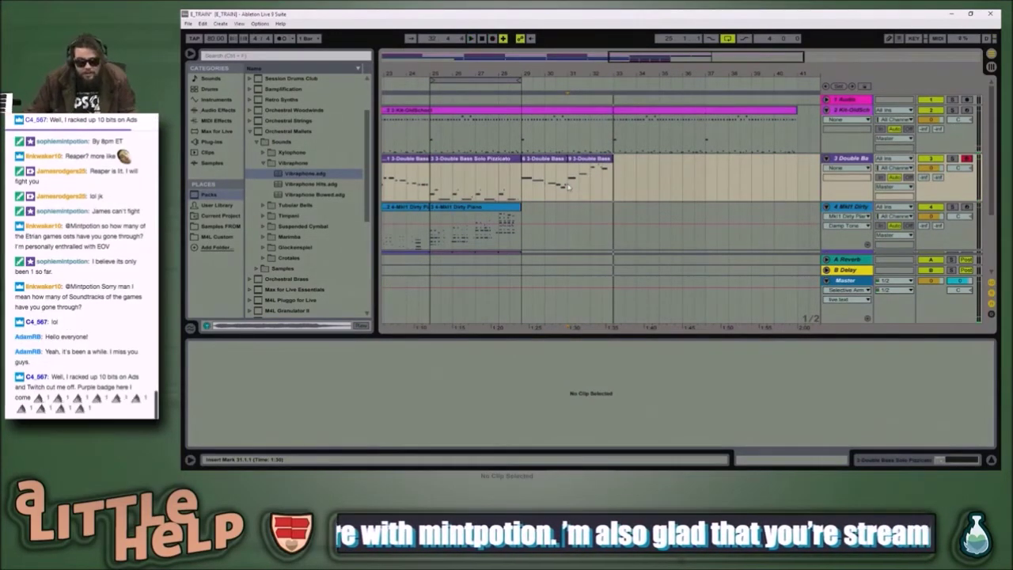
- Check the Twitch chat and the two YouTube reference pages in the browser, and return to Ableton Live
{"action": "key", "text": "alt+Tab"}
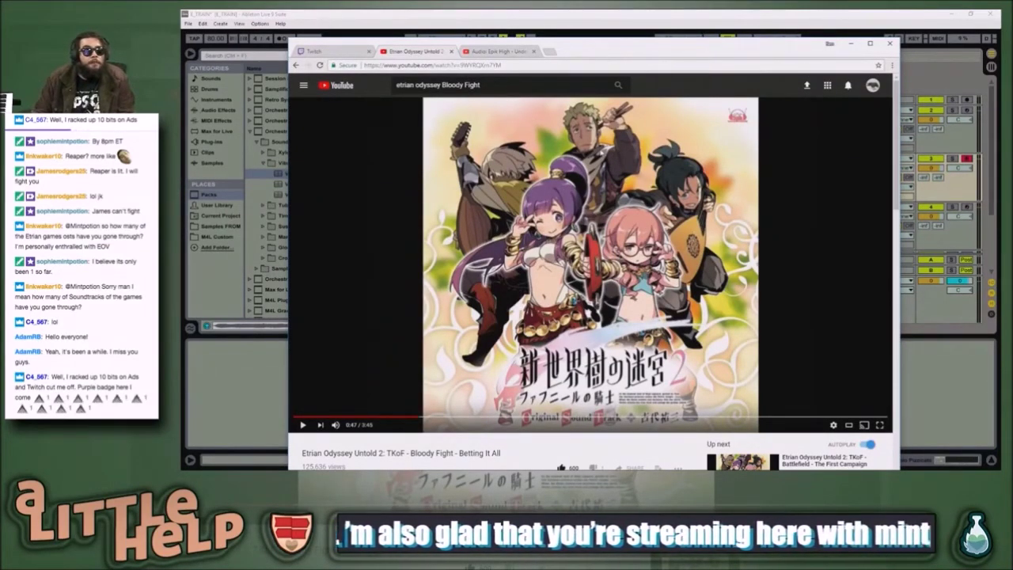
{"action": "key", "text": "alt+Tab"}
{"action": "key", "text": "alt+Tab"}
{"action": "left_click", "coordinate": [331, 54]}
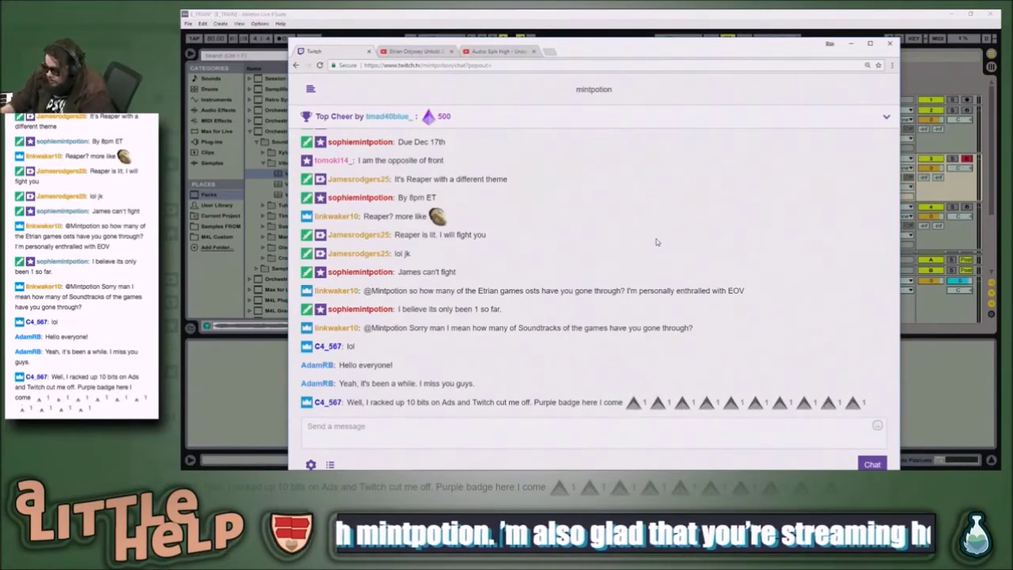
{"action": "key", "text": "super"}
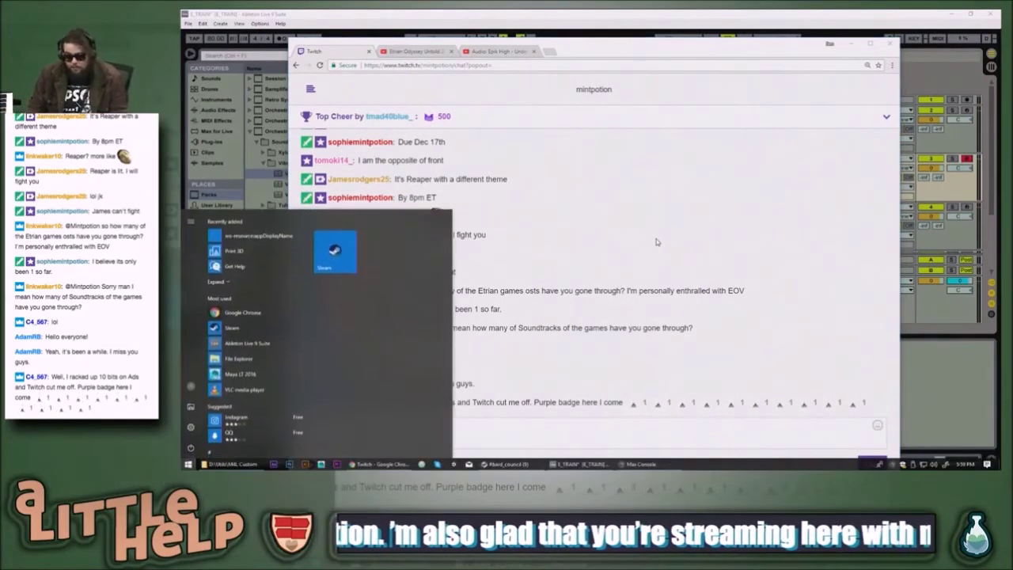
{"action": "key", "text": "super"}
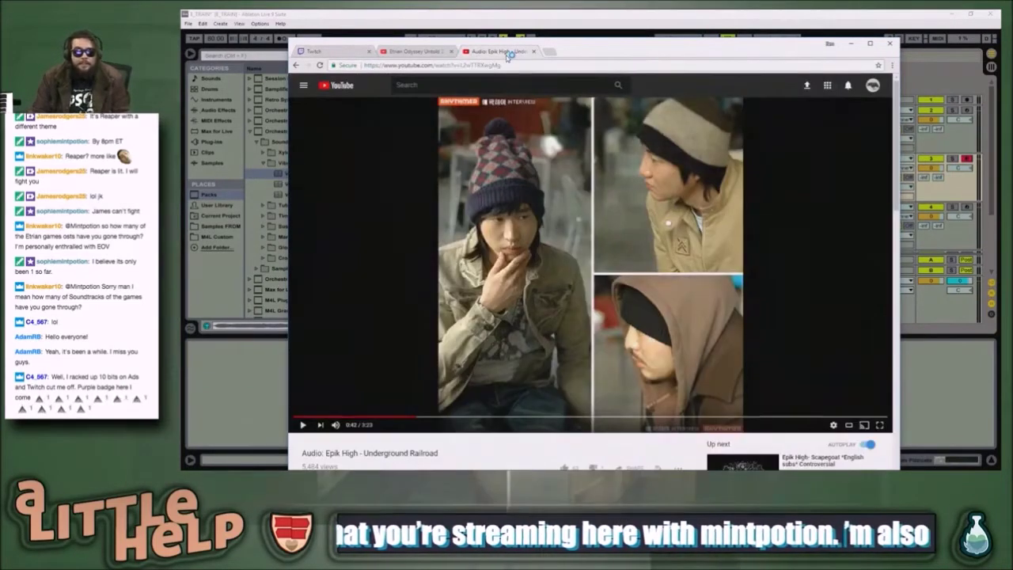
{"action": "left_click", "coordinate": [511, 51]}
{"action": "left_click", "coordinate": [436, 51]}
{"action": "left_click", "coordinate": [509, 14]}
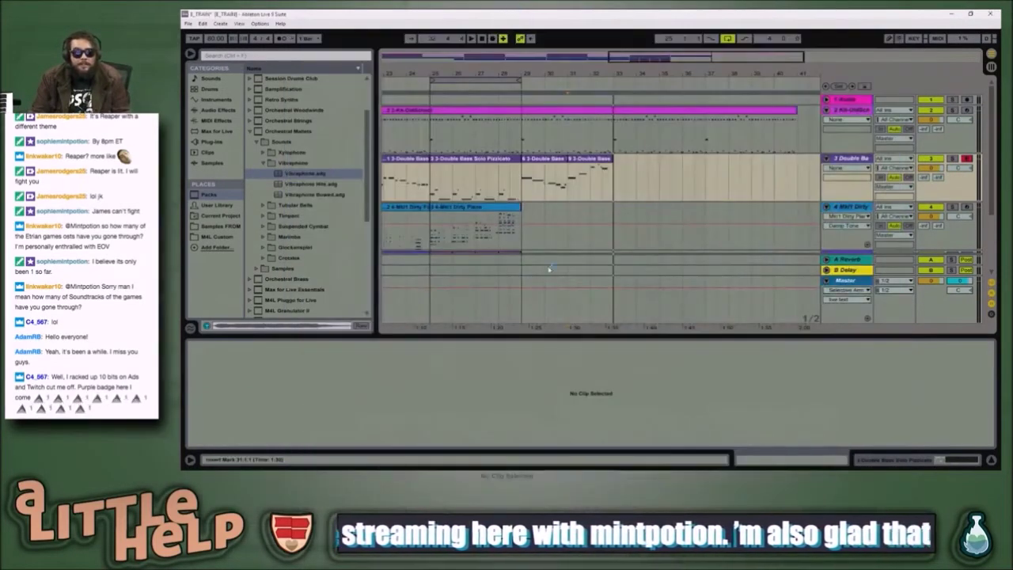
- Play back the arrangement from bar 25 and again from bar 29 to review the Double Bass line
{"action": "left_click", "coordinate": [514, 183]}
{"action": "key", "text": "space"}
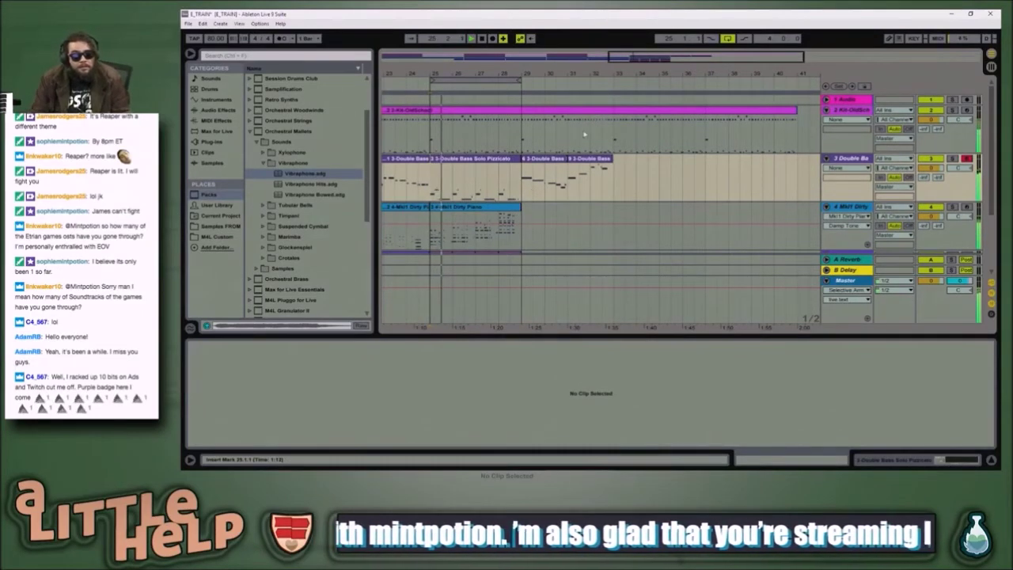
{"action": "left_click", "coordinate": [516, 182]}
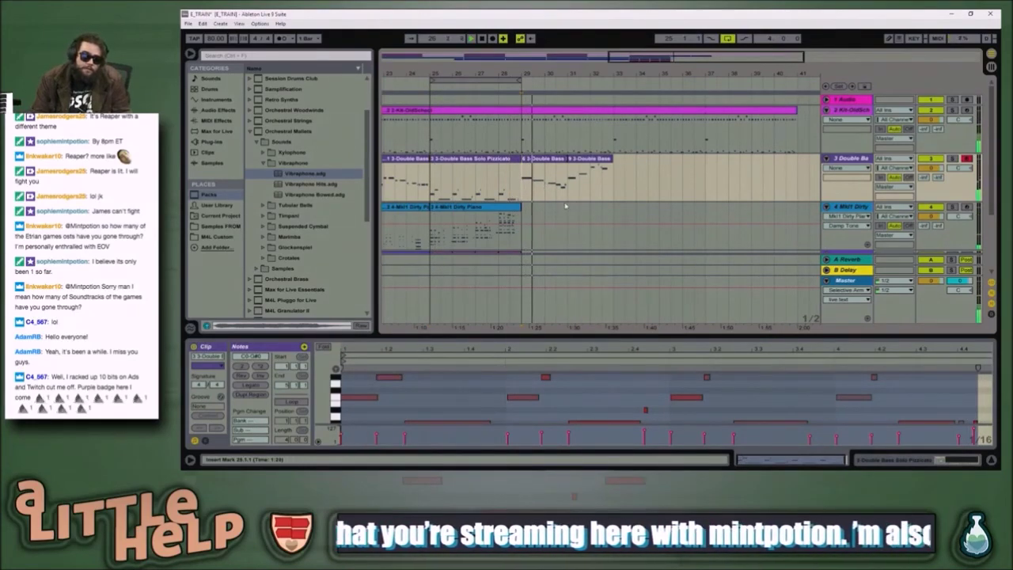
{"action": "key", "text": "space"}
{"action": "key", "text": "alt+Tab"}
{"action": "key", "text": "alt+Tab"}
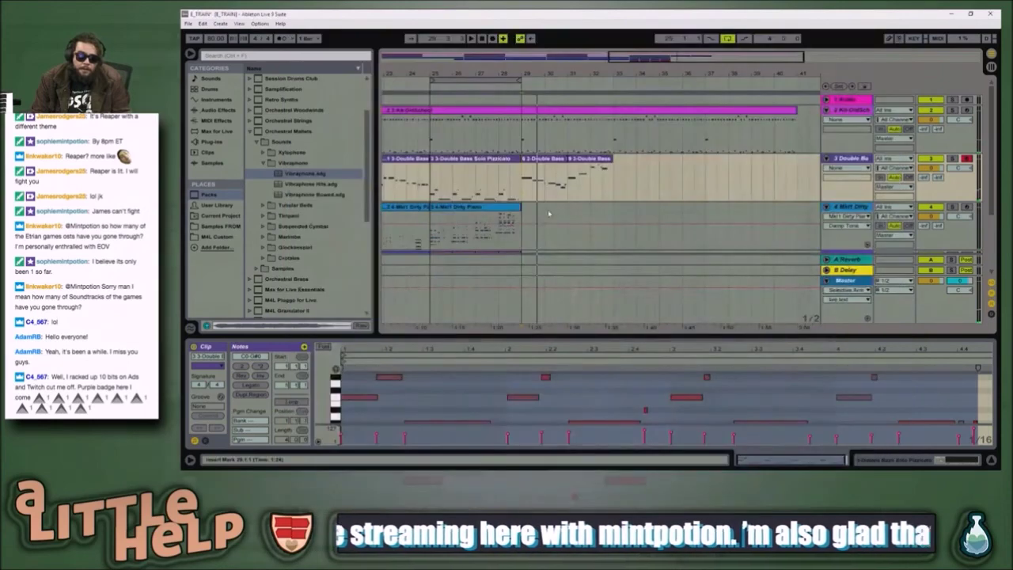
- Play back the end of the existing Vibraphone part from 28.3.1
{"action": "scroll", "coordinate": [551, 212], "scroll_direction": "down", "scroll_amount": 3}
{"action": "left_click", "coordinate": [524, 229]}
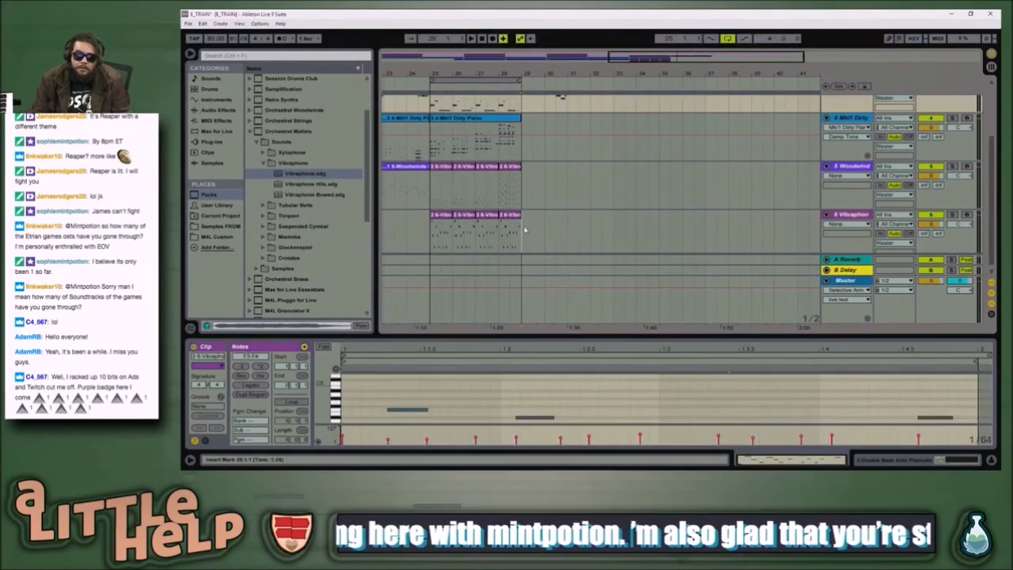
{"action": "left_click", "coordinate": [509, 232]}
{"action": "key", "text": "space"}
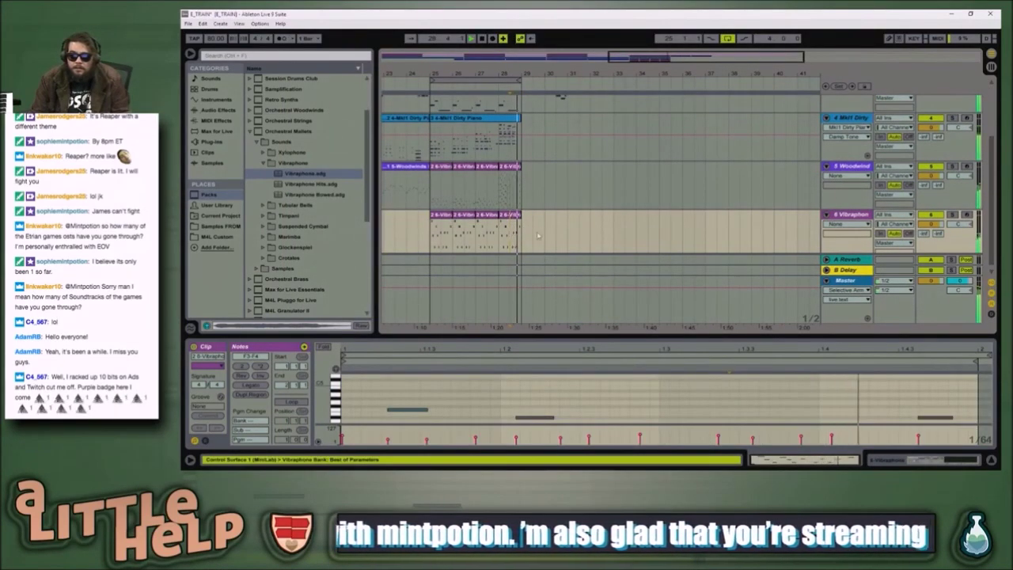
{"action": "key", "text": "space"}
- Arm the Vibraphone track for recording and replay its last clip from 28.3.1
{"action": "scroll", "coordinate": [571, 207], "scroll_direction": "up", "scroll_amount": 3}
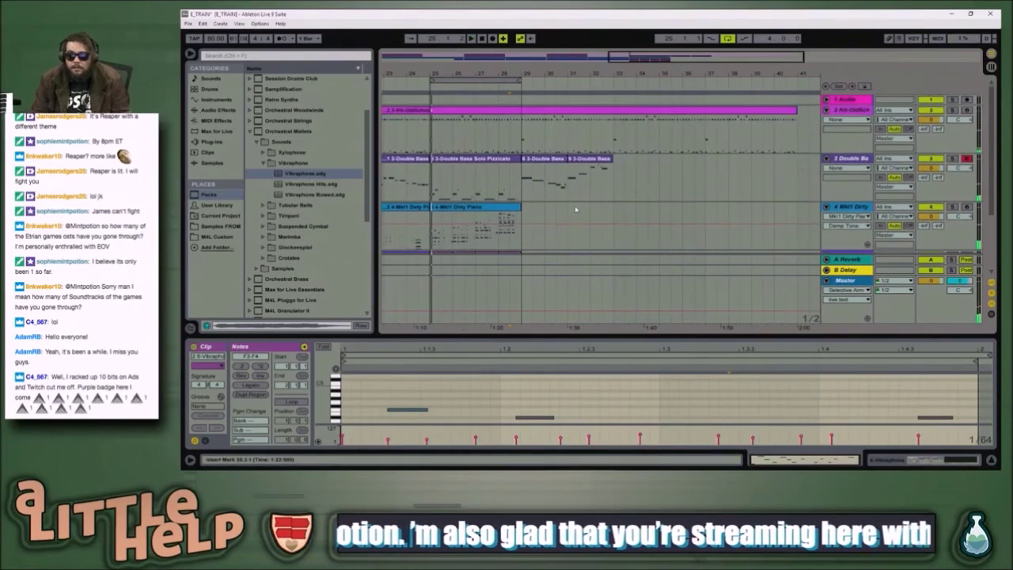
{"action": "left_click", "coordinate": [570, 187]}
{"action": "scroll", "coordinate": [554, 202], "scroll_direction": "down", "scroll_amount": 3}
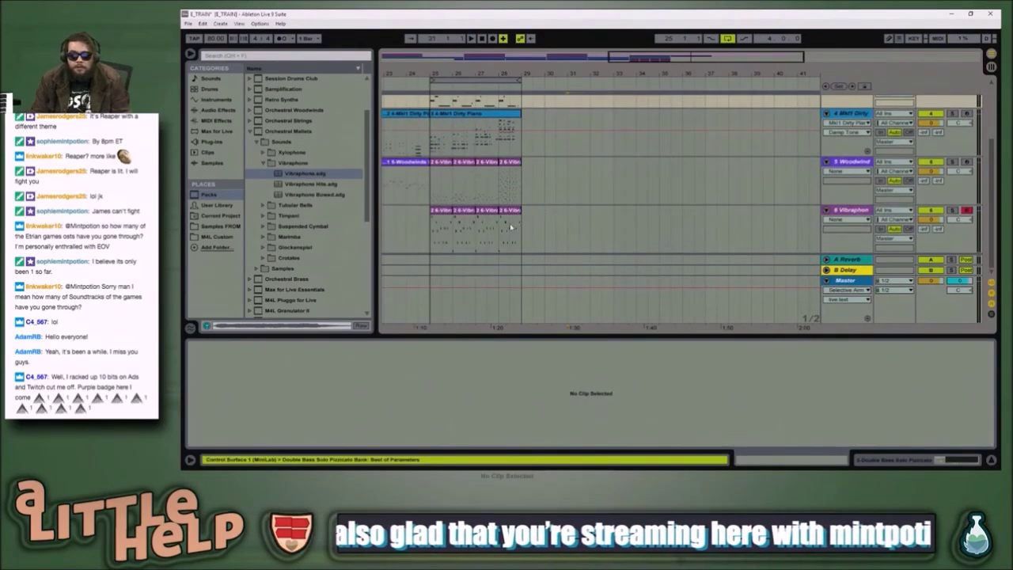
{"action": "left_click", "coordinate": [509, 228]}
{"action": "key", "text": "space"}
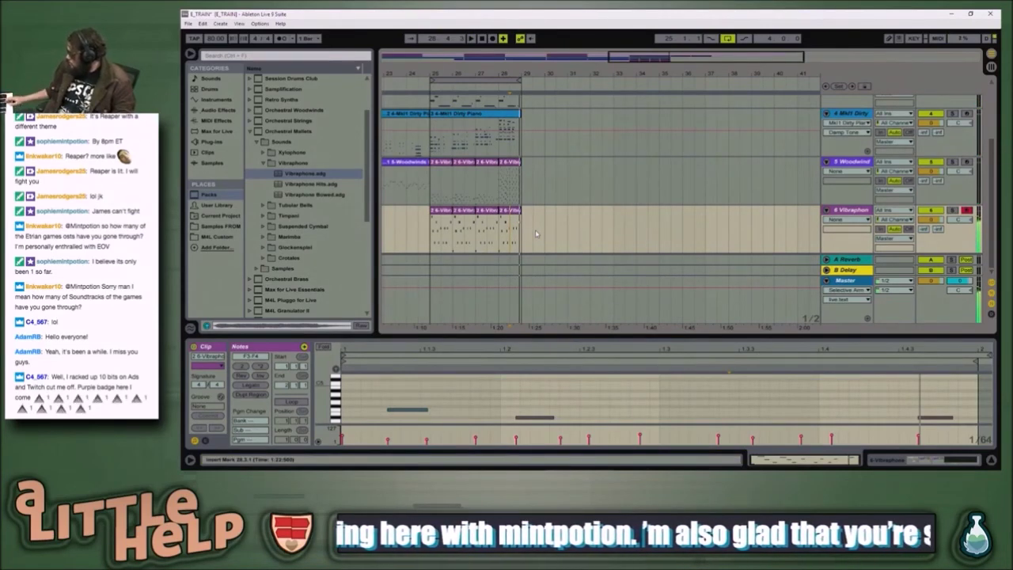
- Replay the end of the Vibraphone part from 28.3.1 several times to rehearse the entry at bar 29
{"action": "key", "text": "space"}
{"action": "key", "text": "space"}
{"action": "key", "text": "space"}
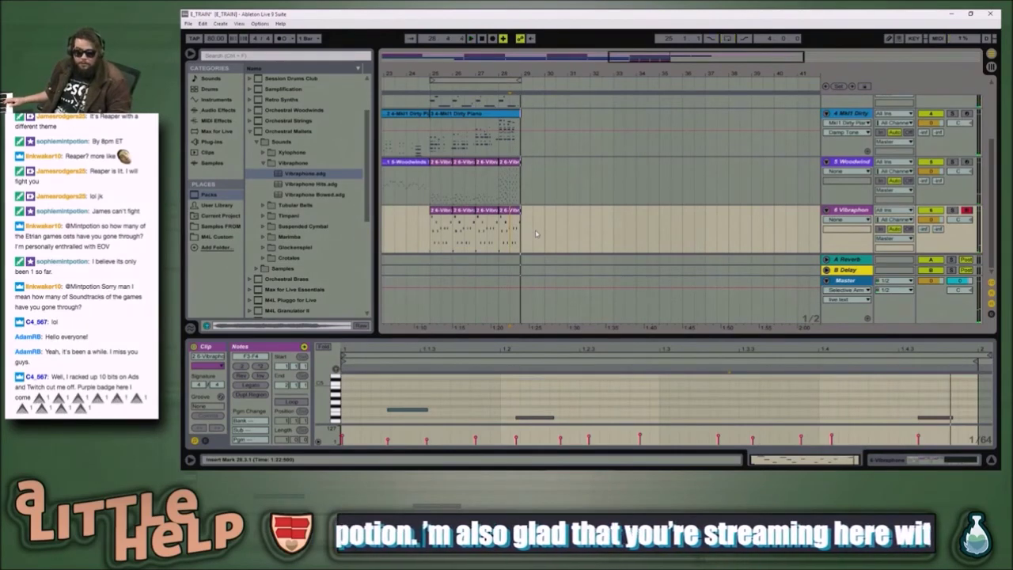
{"action": "key", "text": "space"}
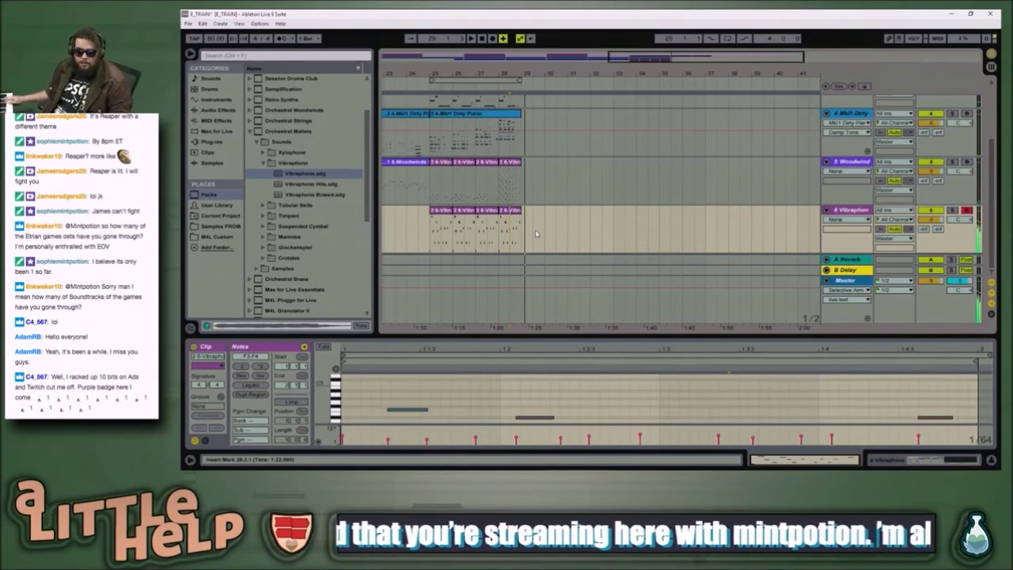
{"action": "key", "text": "space"}
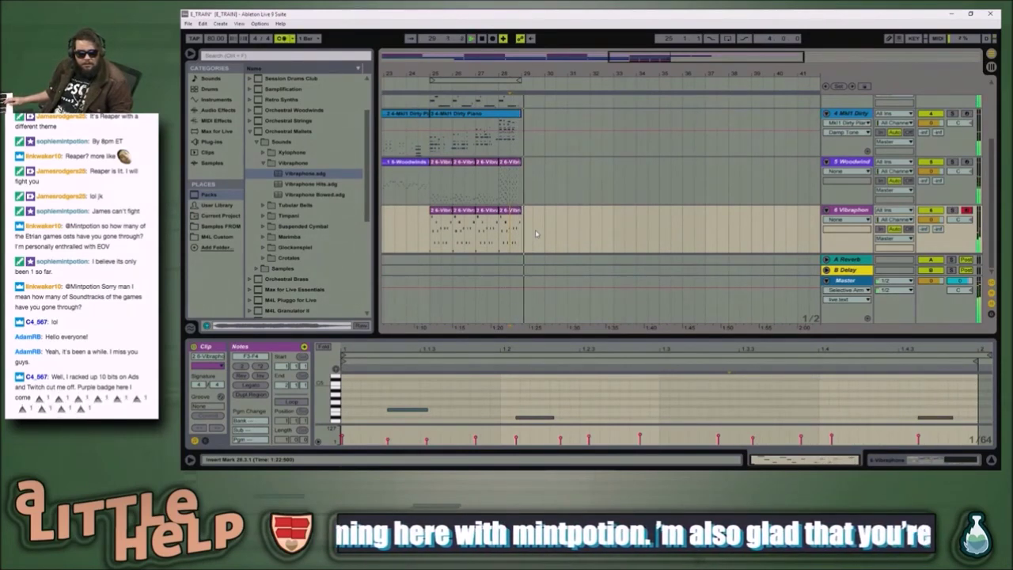
{"action": "key", "text": "space"}
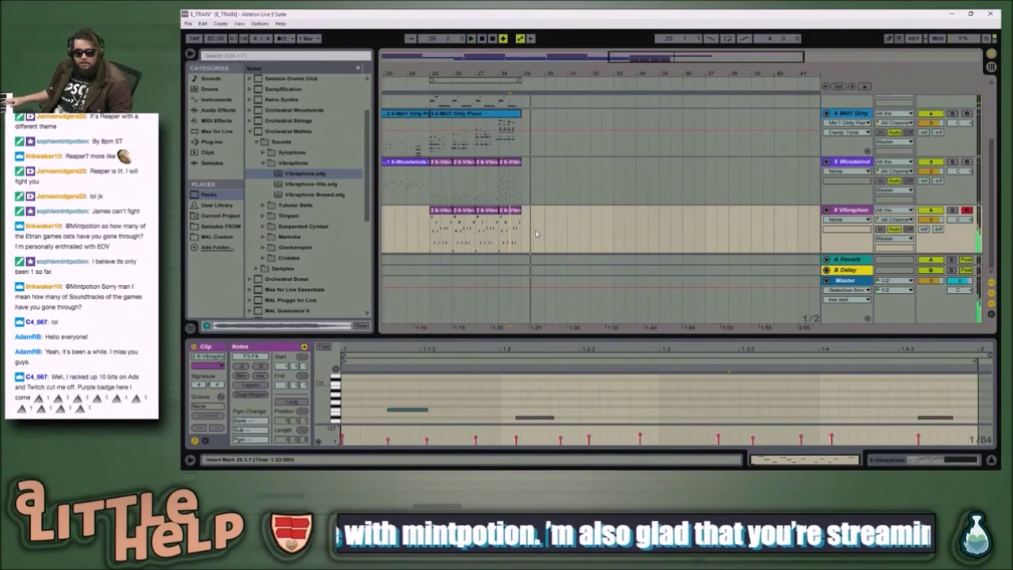
{"action": "key", "text": "space"}
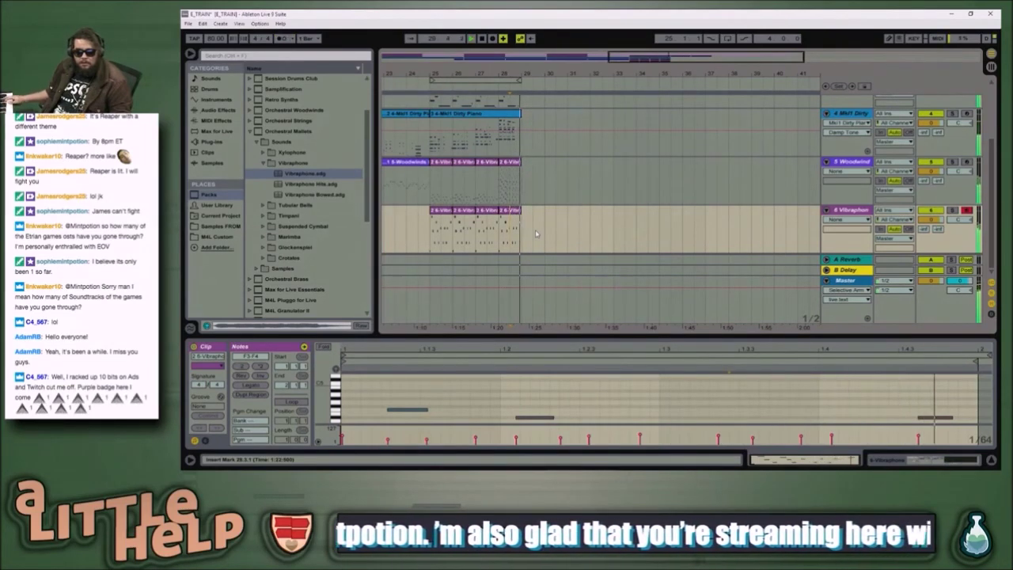
{"action": "key", "text": "space"}
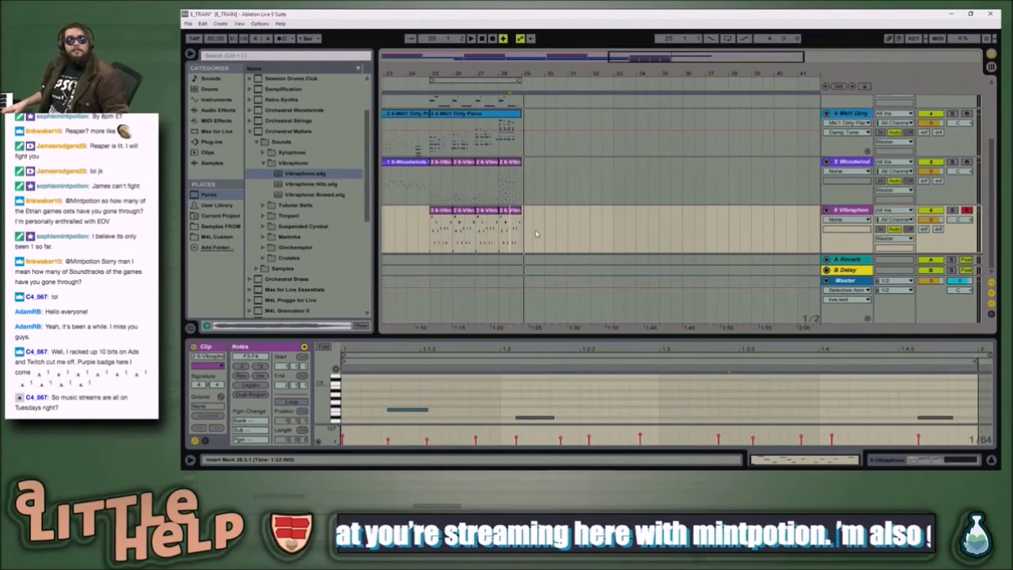
- Glance at the Etrian Odyssey reference video in the browser, and return to Ableton Live to rehearse the vibraphone part from 28.3.1
{"action": "key", "text": "alt+Tab"}
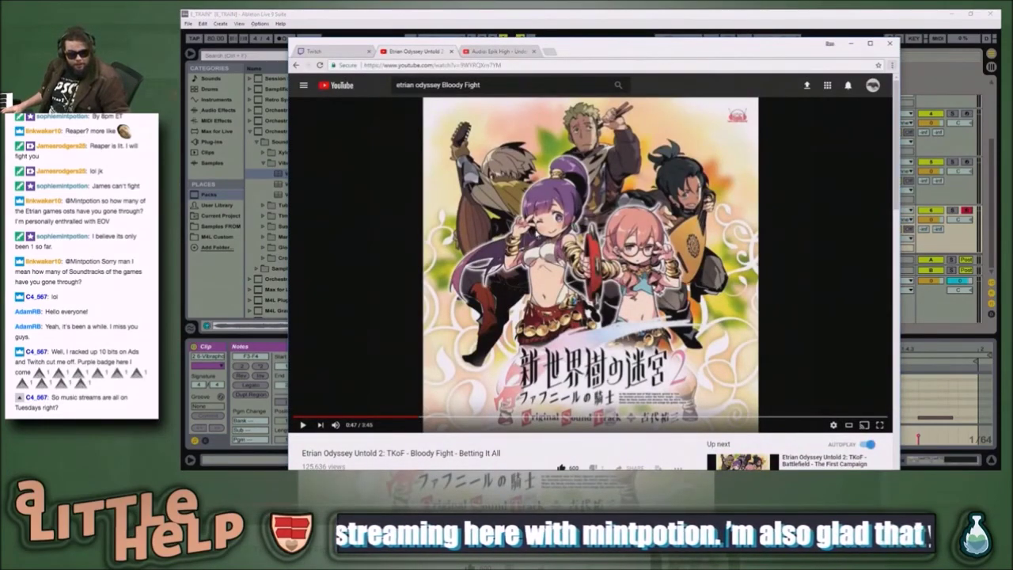
{"action": "key", "text": "alt+Tab"}
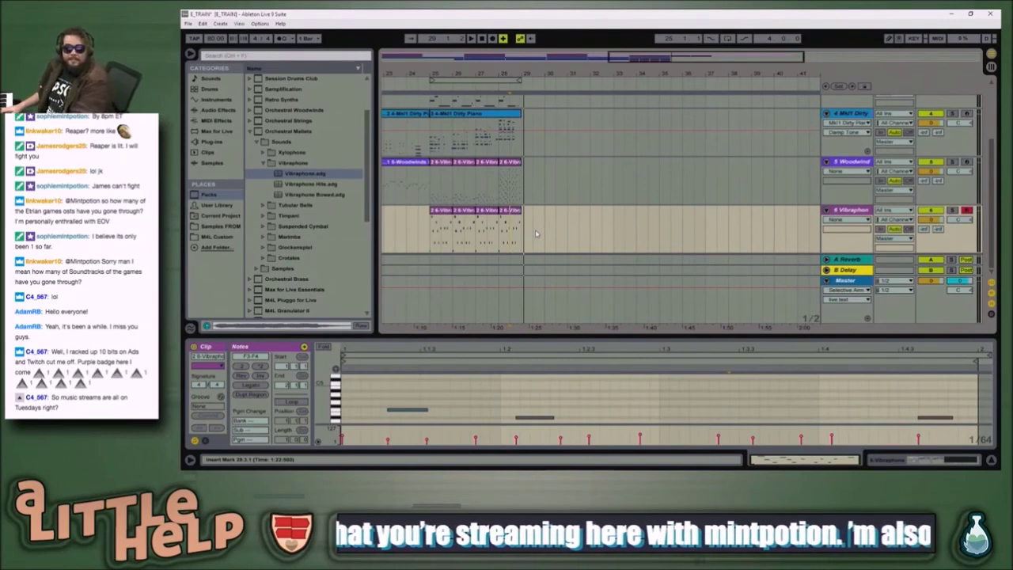
{"action": "left_click", "coordinate": [523, 243]}
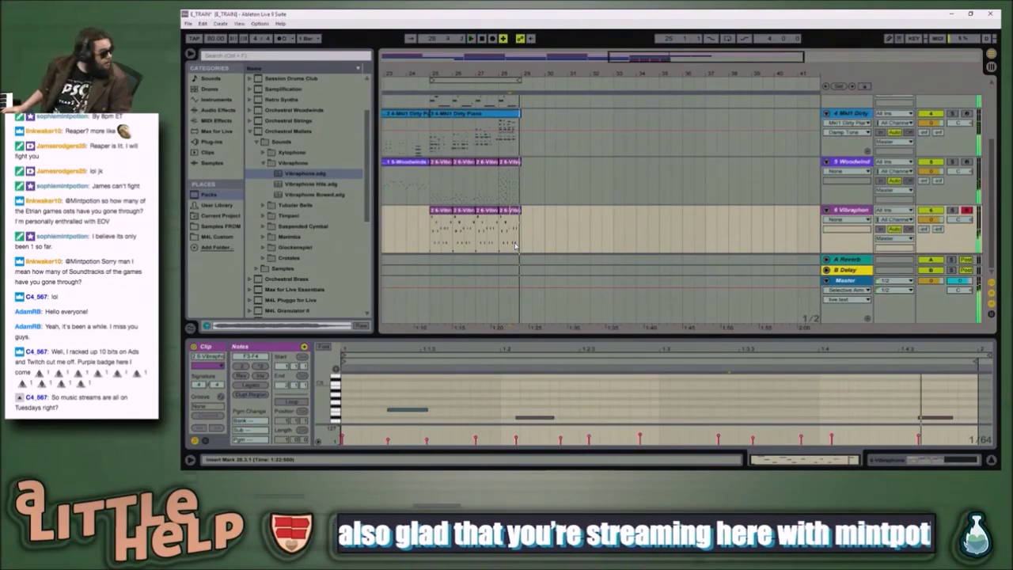
{"action": "key", "text": "space"}
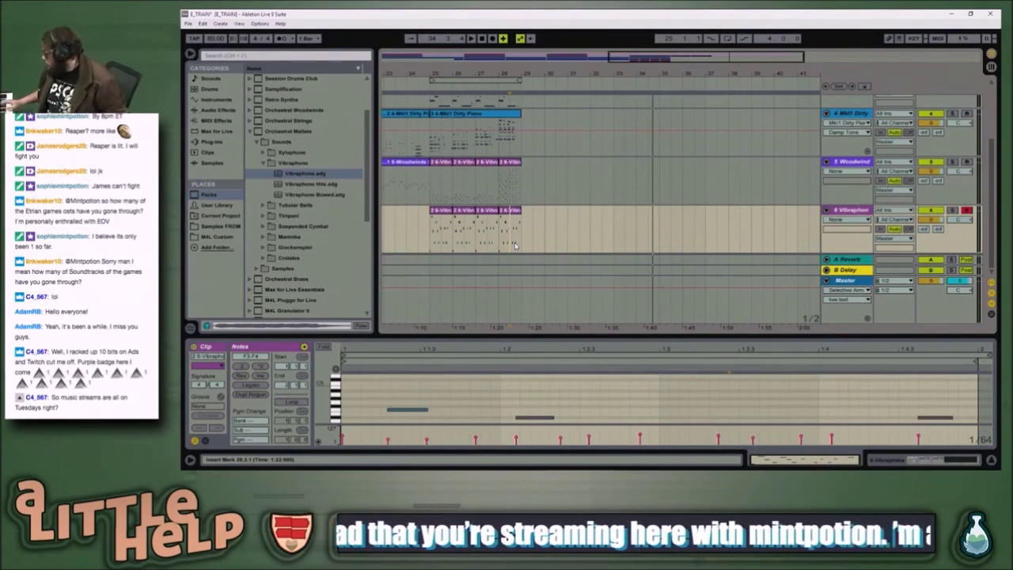
{"action": "key", "text": "space"}
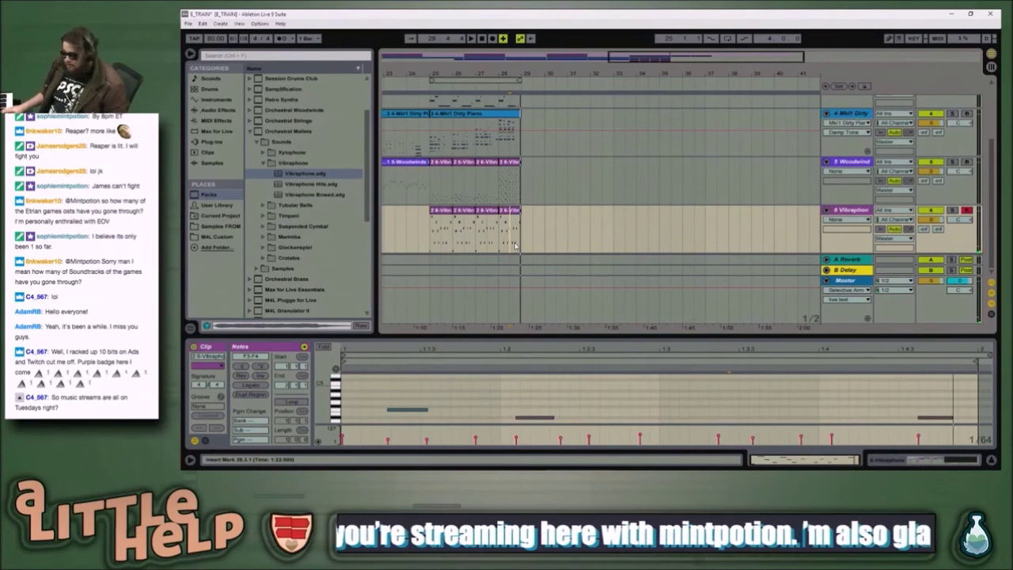
- Record a new Vibraphone clip from 28.3.1 to bar 33 and briefly play it back
{"action": "left_click", "coordinate": [514, 243]}
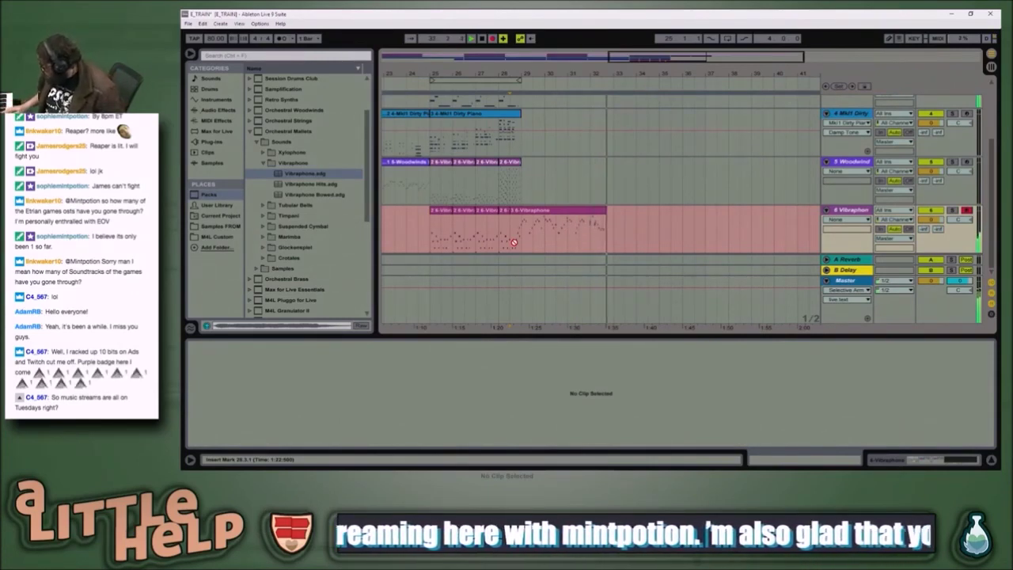
{"action": "key", "text": "space"}
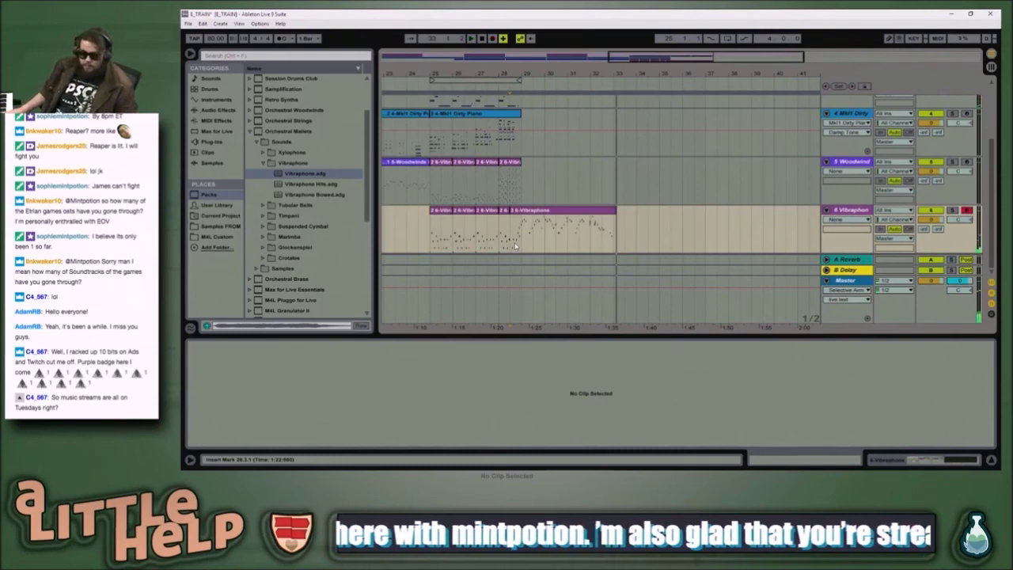
{"action": "key", "text": "space"}
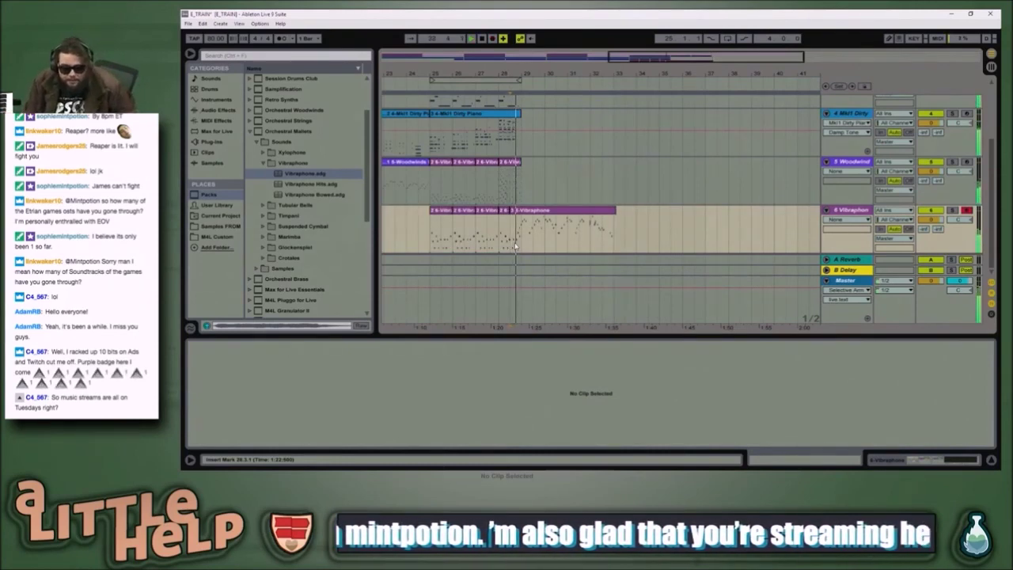
{"action": "key", "text": "space"}
- Look over the piano, woodwind and vibraphone clips around bar 29, and arm the Mk1 Dirty Piano track for recording
{"action": "left_click", "coordinate": [525, 150]}
{"action": "scroll", "coordinate": [529, 163], "scroll_direction": "up", "scroll_amount": 3}
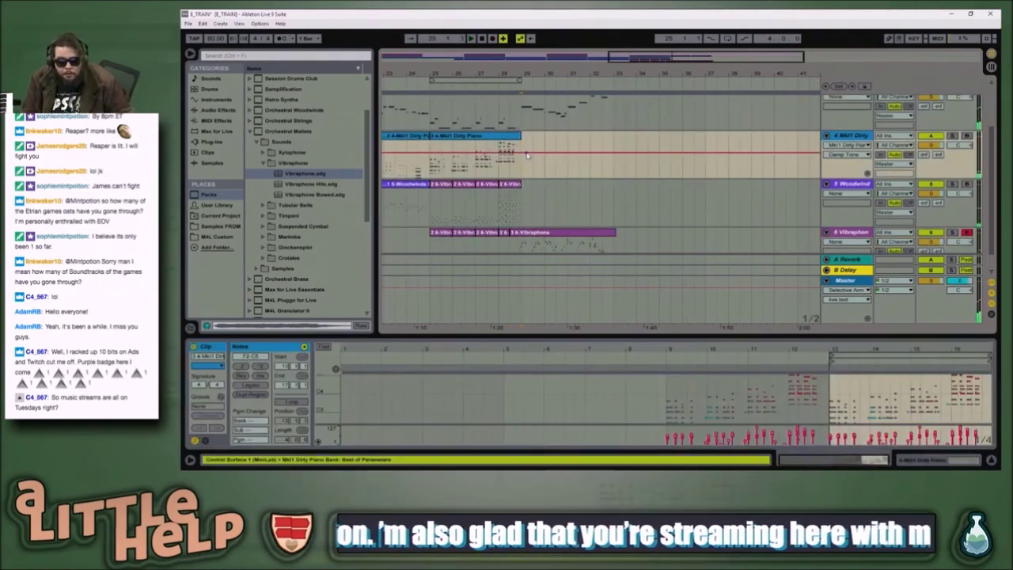
{"action": "scroll", "coordinate": [533, 172], "scroll_direction": "down", "scroll_amount": 2}
{"action": "scroll", "coordinate": [532, 173], "scroll_direction": "down", "scroll_amount": 1}
{"action": "left_click", "coordinate": [520, 198]}
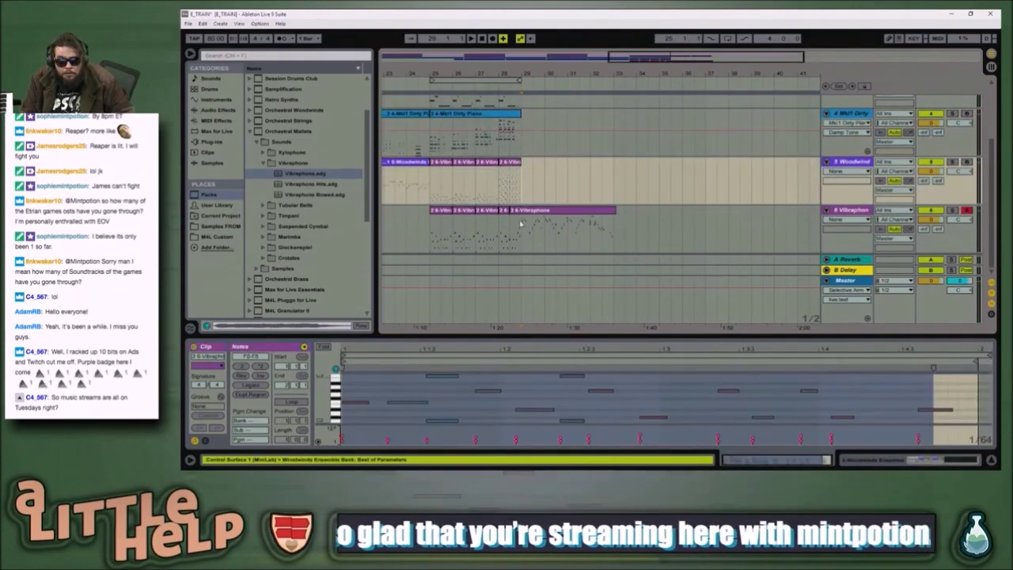
{"action": "scroll", "coordinate": [535, 209], "scroll_direction": "up", "scroll_amount": 3}
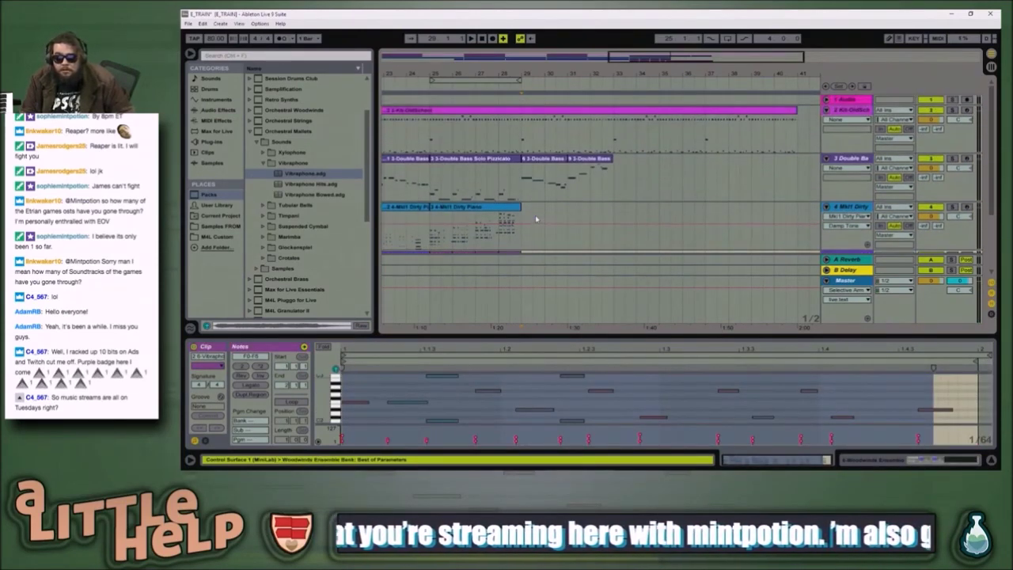
{"action": "left_click", "coordinate": [531, 222]}
{"action": "left_click", "coordinate": [518, 208]}
{"action": "scroll", "coordinate": [529, 221], "scroll_direction": "down", "scroll_amount": 3}
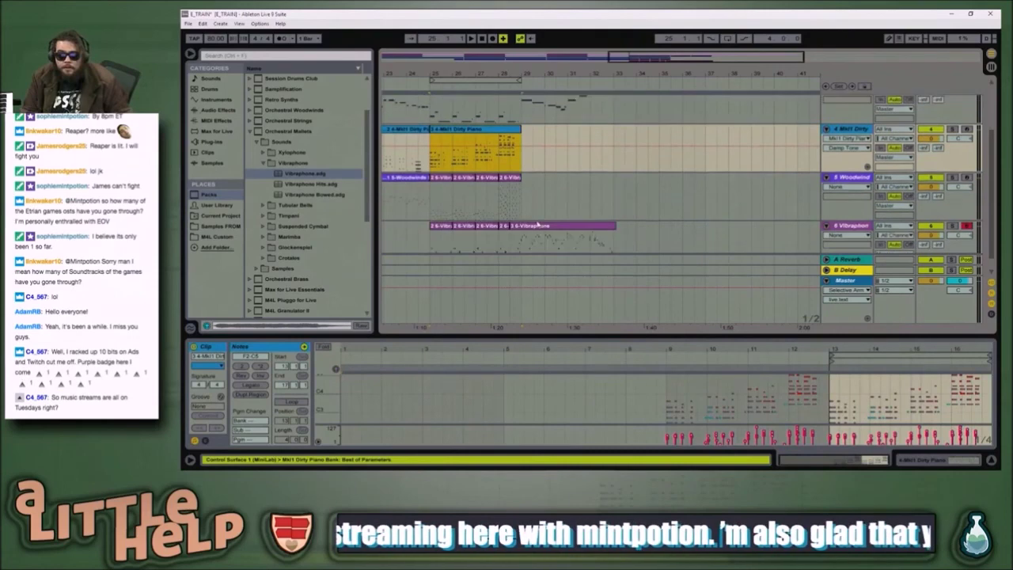
{"action": "left_click", "coordinate": [546, 233]}
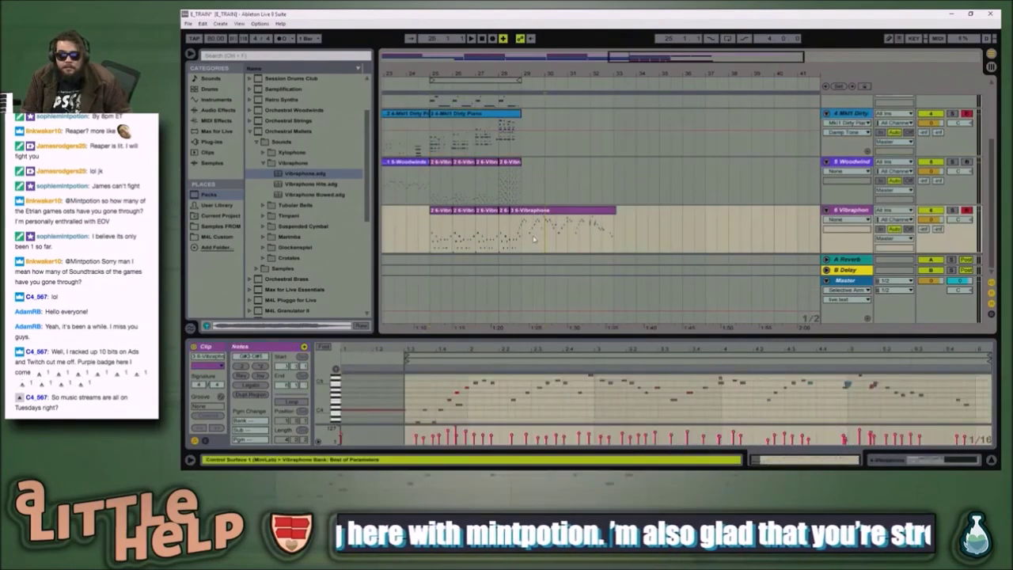
{"action": "scroll", "coordinate": [550, 190], "scroll_direction": "up", "scroll_amount": 1}
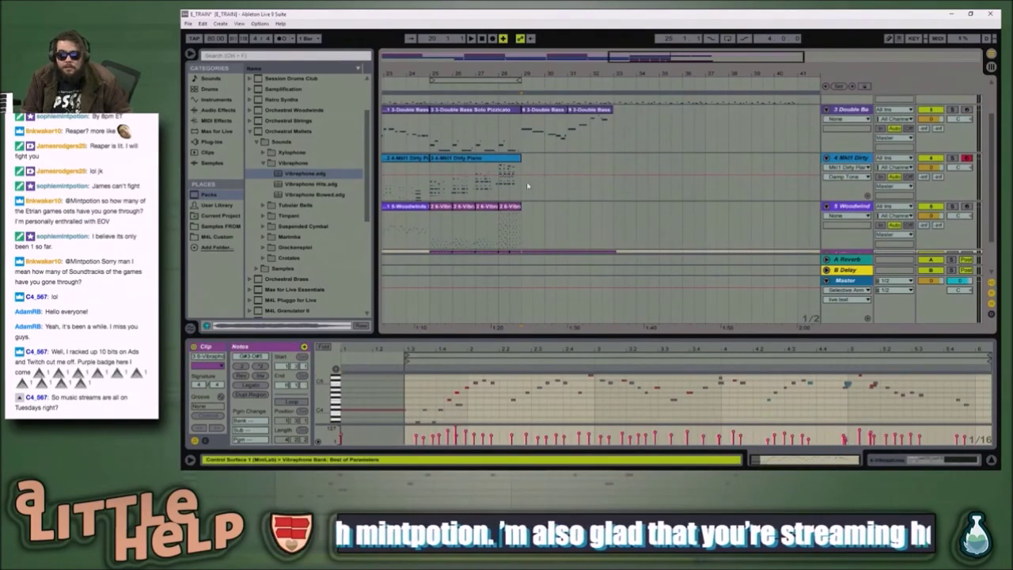
- Play the arrangement from 28.3.1 on the Mk1 Dirty Piano track repeatedly to rehearse its next part
{"action": "left_click", "coordinate": [520, 185]}
{"action": "key", "text": "space"}
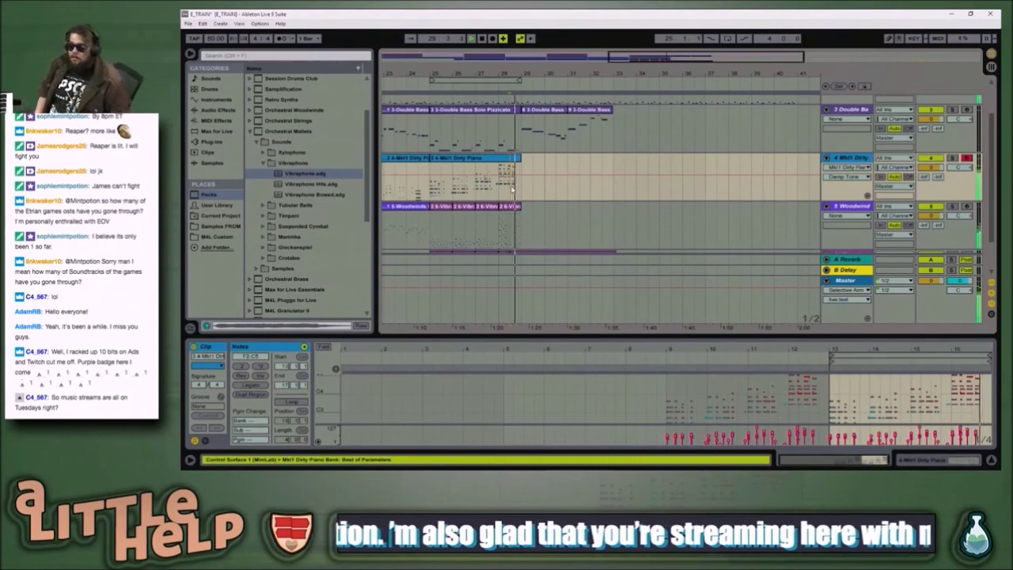
{"action": "key", "text": "space"}
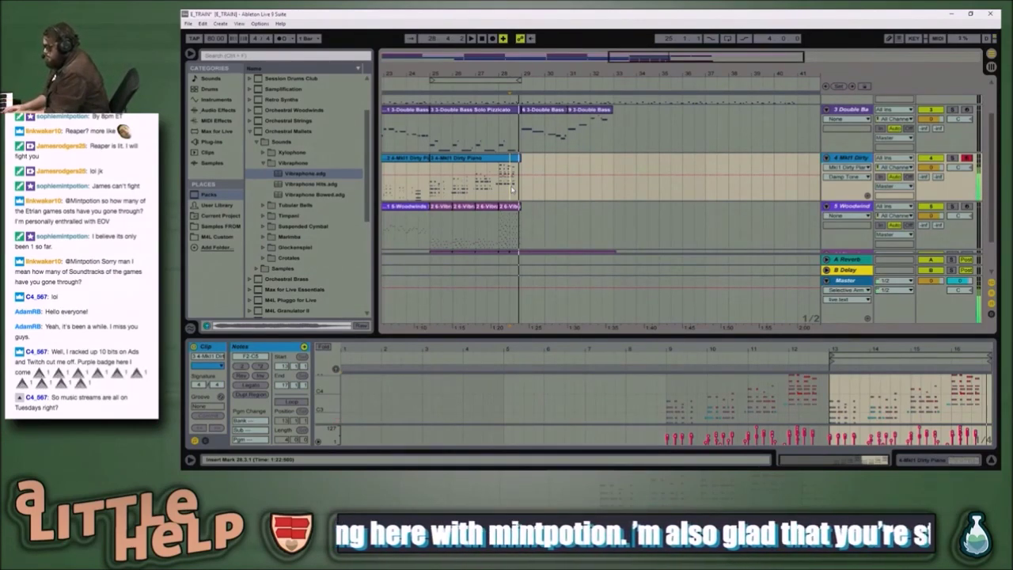
{"action": "key", "text": "space"}
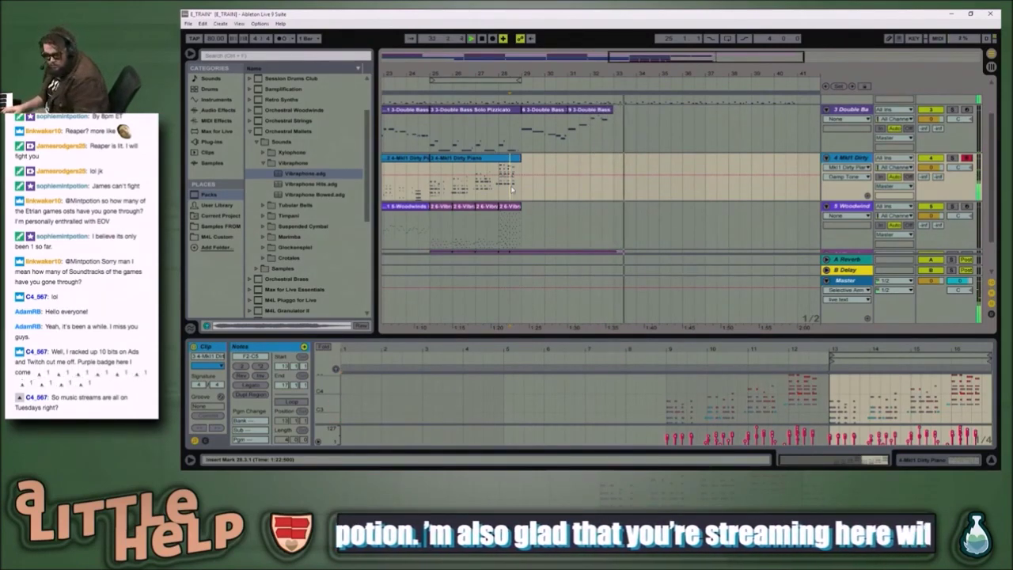
{"action": "key", "text": "space"}
{"action": "key", "text": "space"}
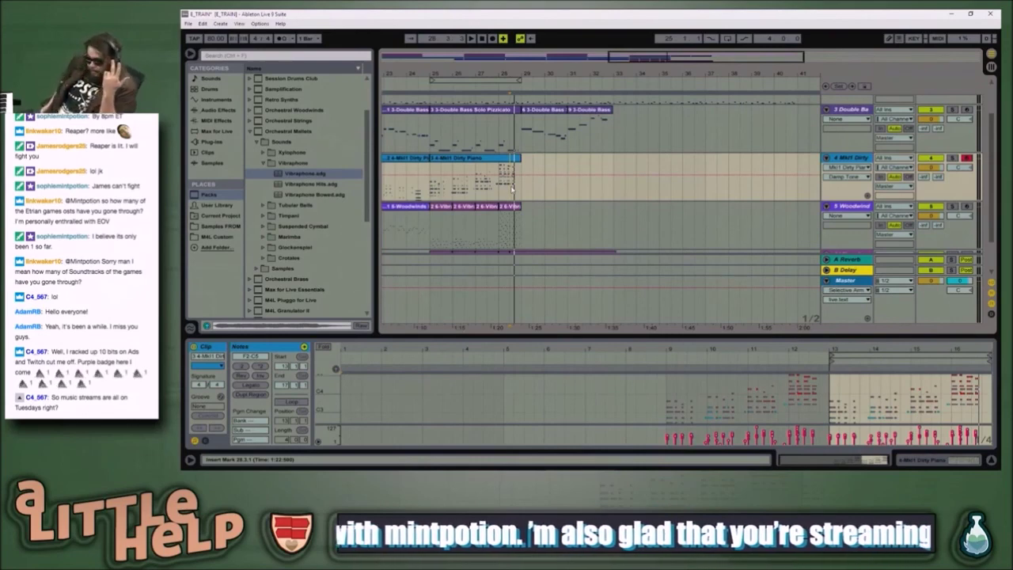
{"action": "key", "text": "space"}
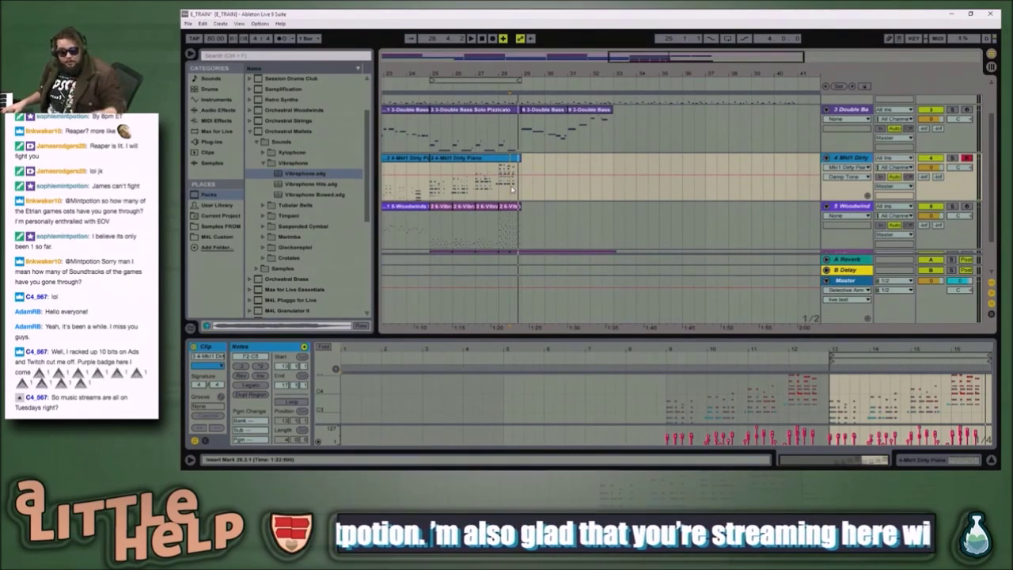
- Record a new Mk1 Dirty Piano clip from 28.3.1 to bar 33
{"action": "key", "text": "space"}
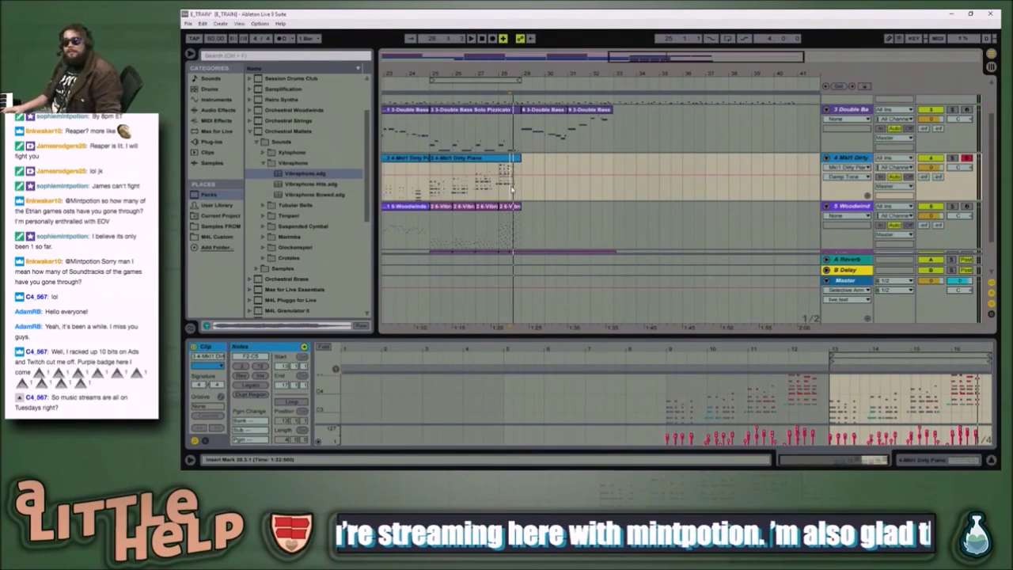
{"action": "left_click", "coordinate": [511, 187]}
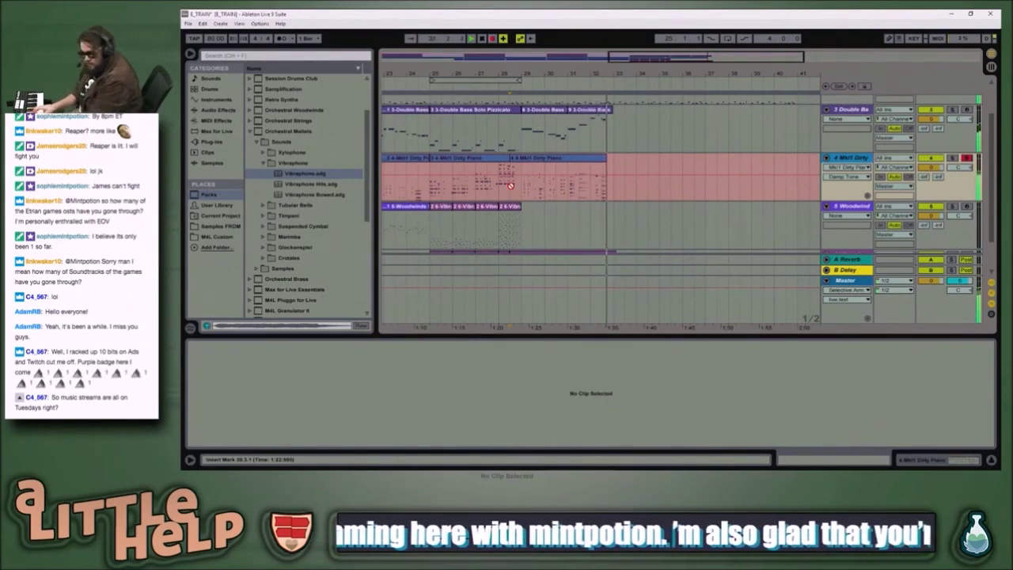
{"action": "key", "text": "space"}
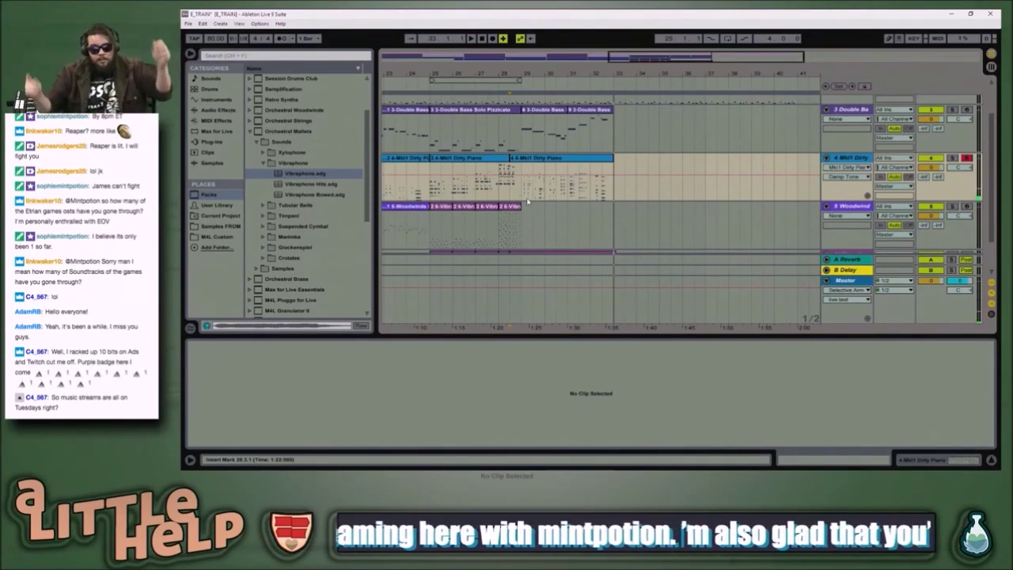
- Select every Mk1 Dirty Piano clip from bar 1 to bar 33 and loop the arrangement over that 32-bar range
{"action": "left_click_drag", "start_coordinate": [630, 59], "coordinate": [621, 49]}
{"action": "left_click", "coordinate": [558, 159]}
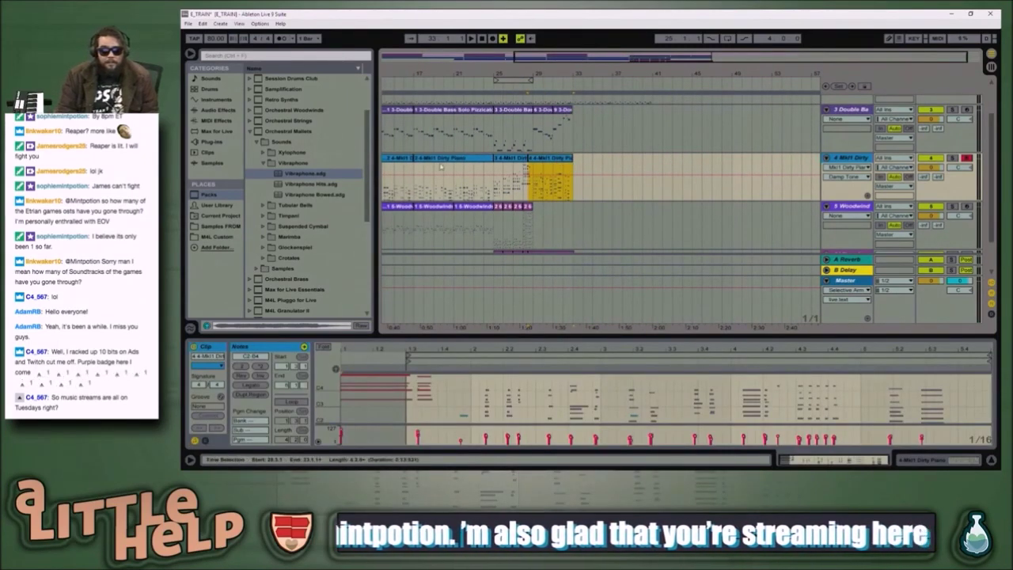
{"action": "key", "text": "ctrl+a"}
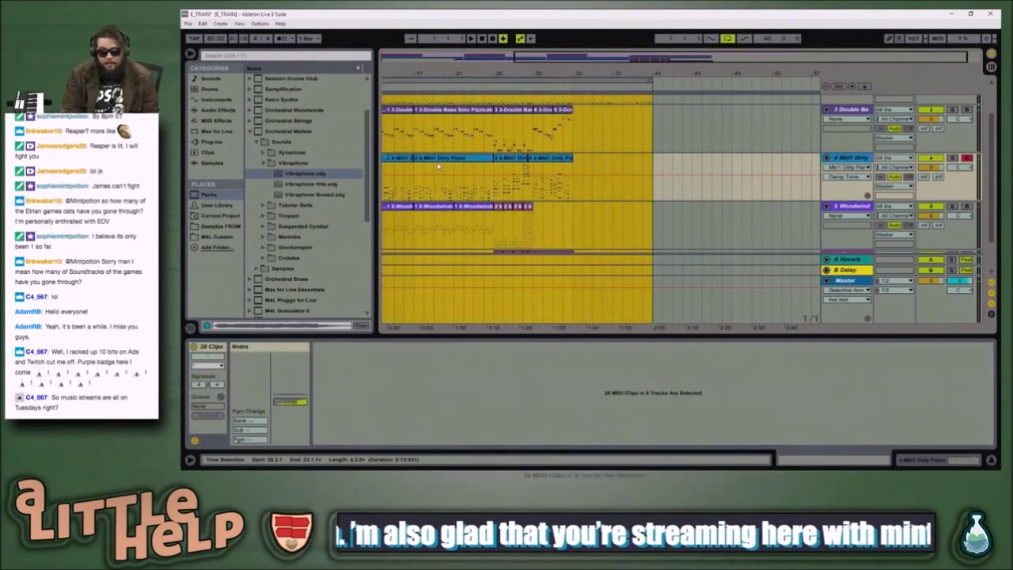
{"action": "left_click", "coordinate": [550, 161]}
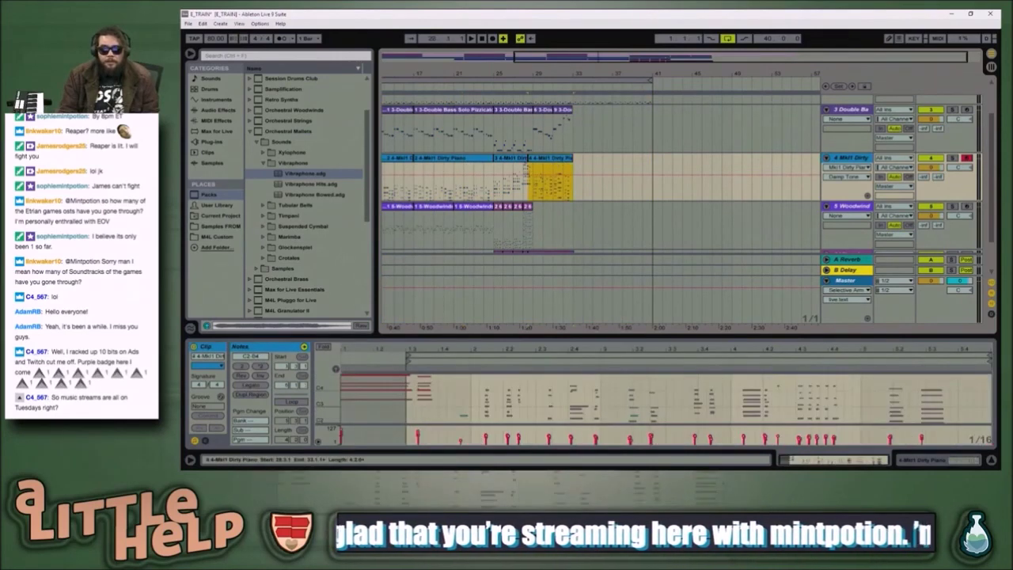
{"action": "left_click", "coordinate": [398, 160], "text": "shift"}
{"action": "left_click_drag", "start_coordinate": [565, 54], "coordinate": [412, 47]}
{"action": "left_click", "coordinate": [408, 161], "text": "shift"}
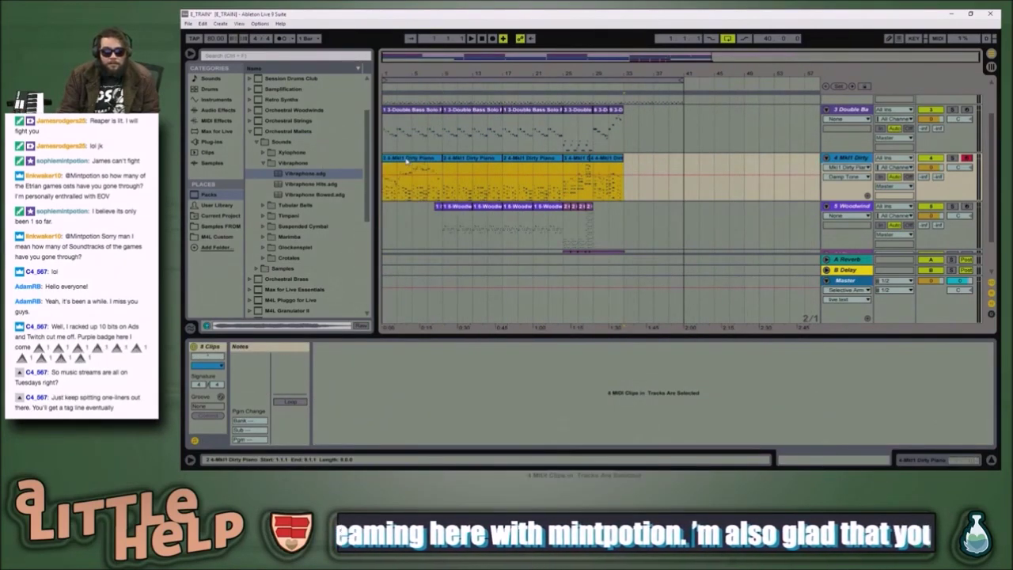
{"action": "key", "text": "ctrl+l"}
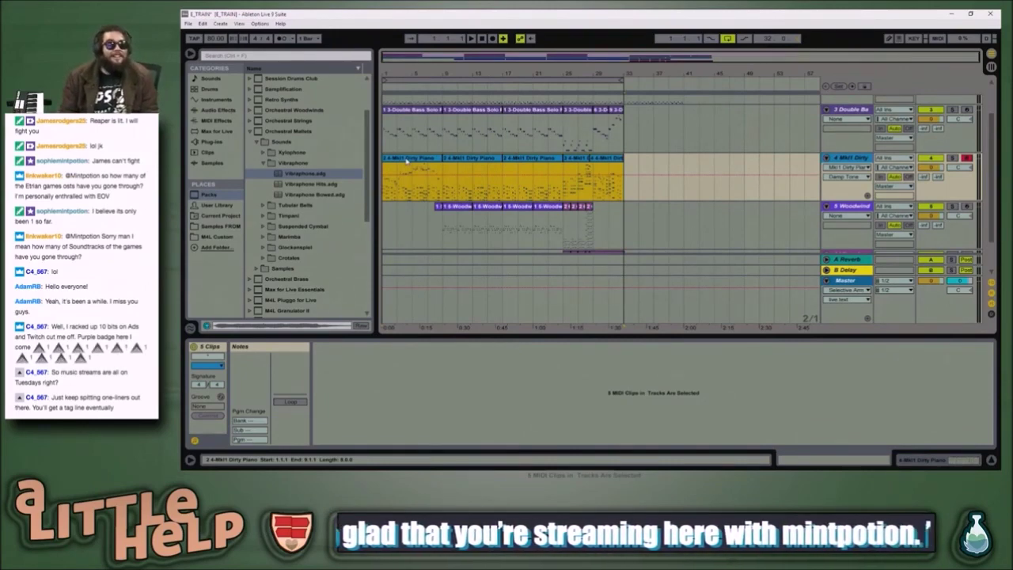
- Save the E_TRAIN set and start playback of the looped section from bar 1
{"action": "key", "text": "ctrl+s"}
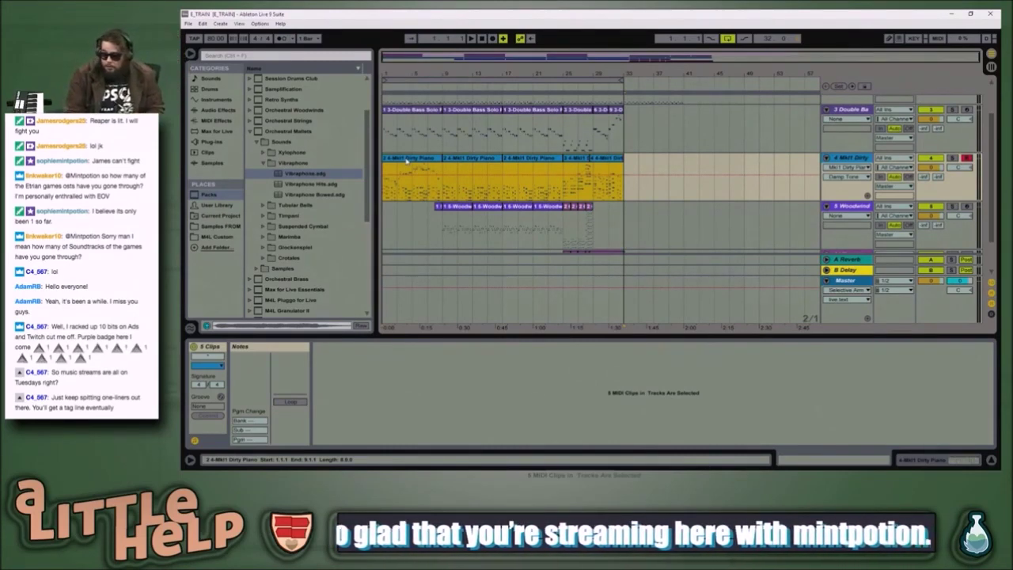
{"action": "key", "text": "space"}
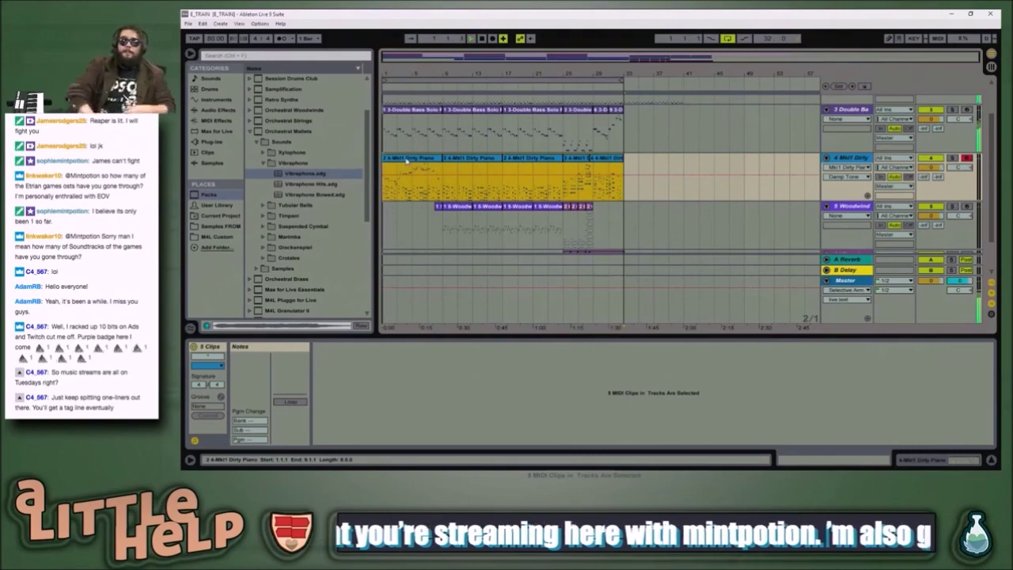